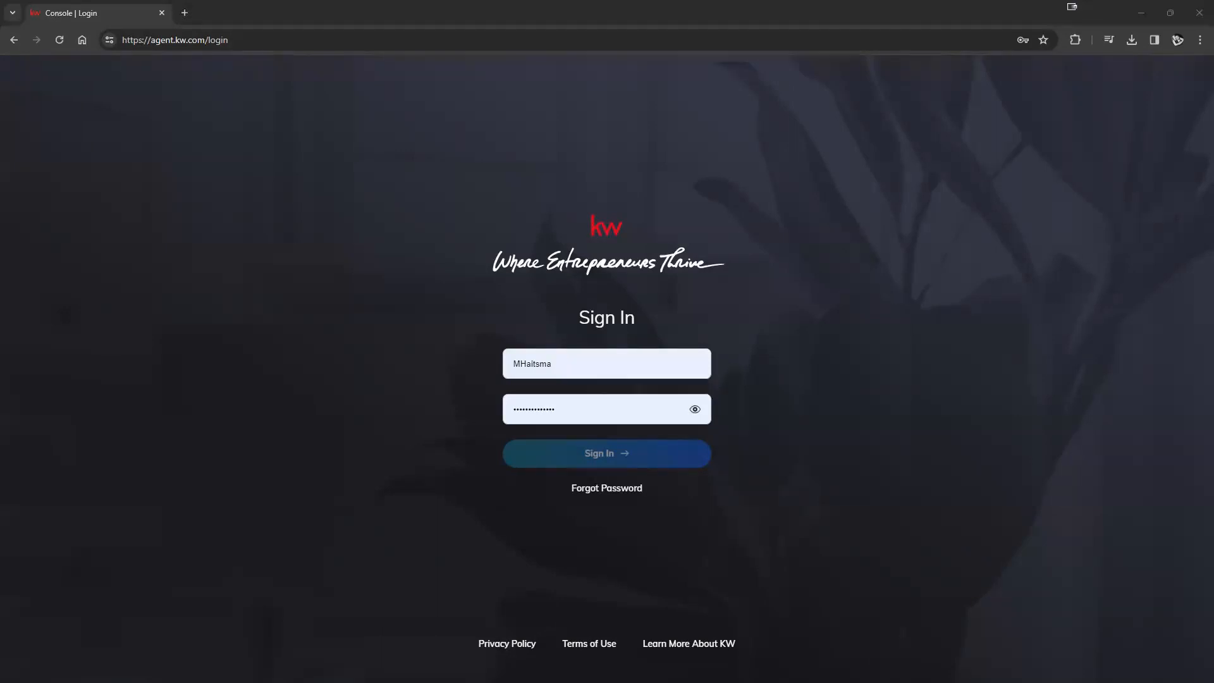
- Sign in to KW Command at agent.kw.com using the saved autofill login
double_click(169, 42)
left_click_drag(169, 43, 205, 42)
left_click(626, 364)
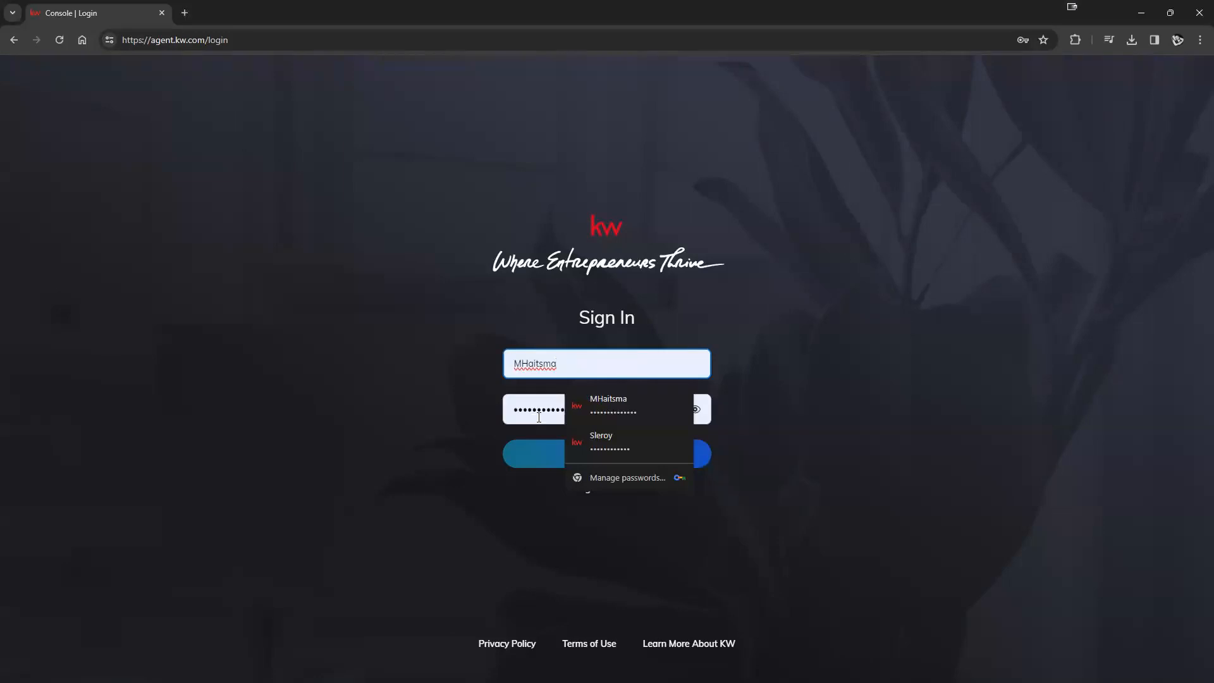
left_click(784, 397)
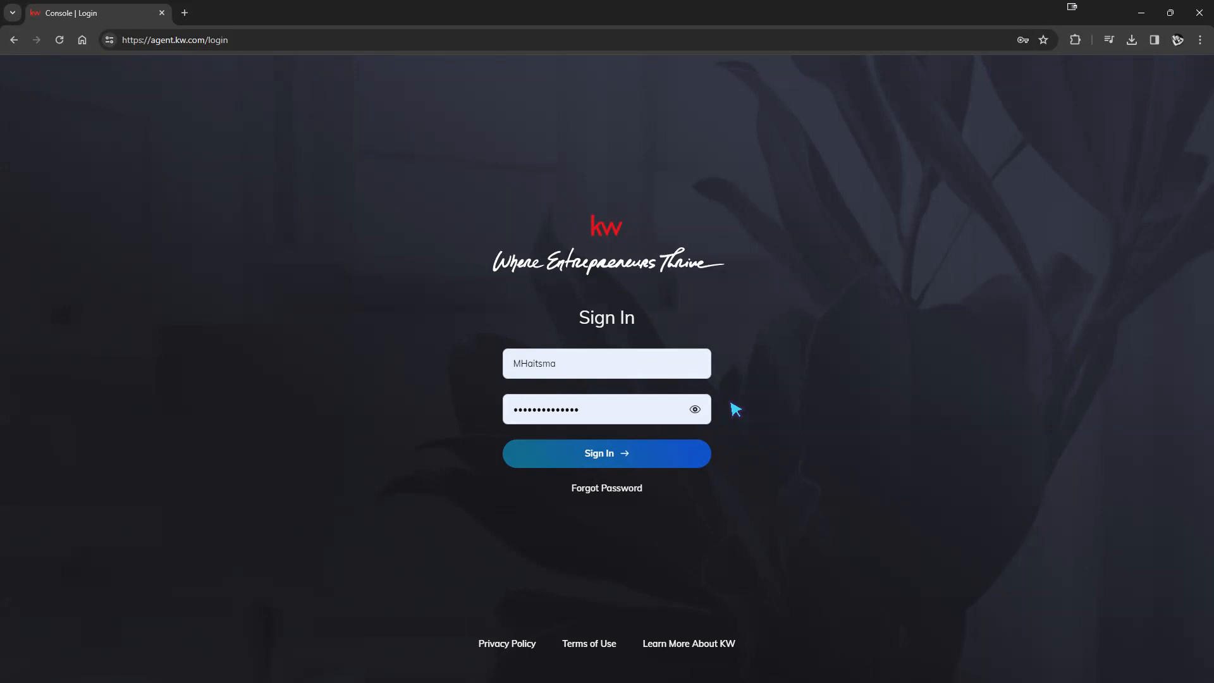
left_click(635, 371)
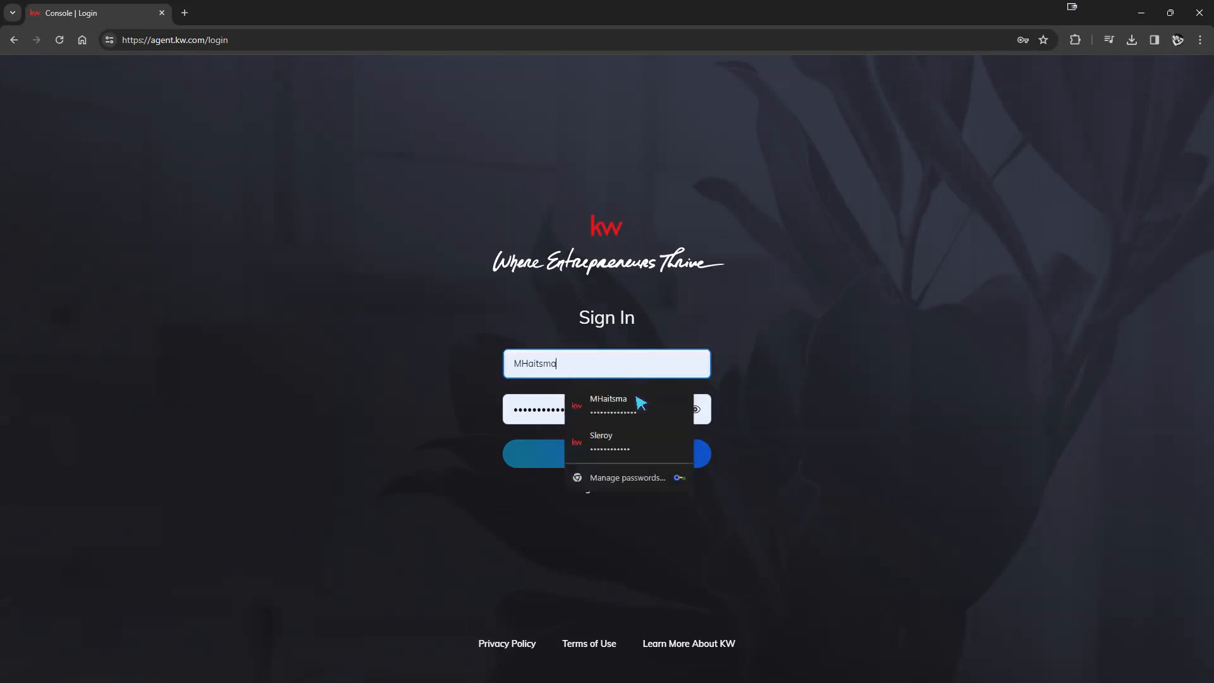
left_click(624, 449)
left_click(663, 463)
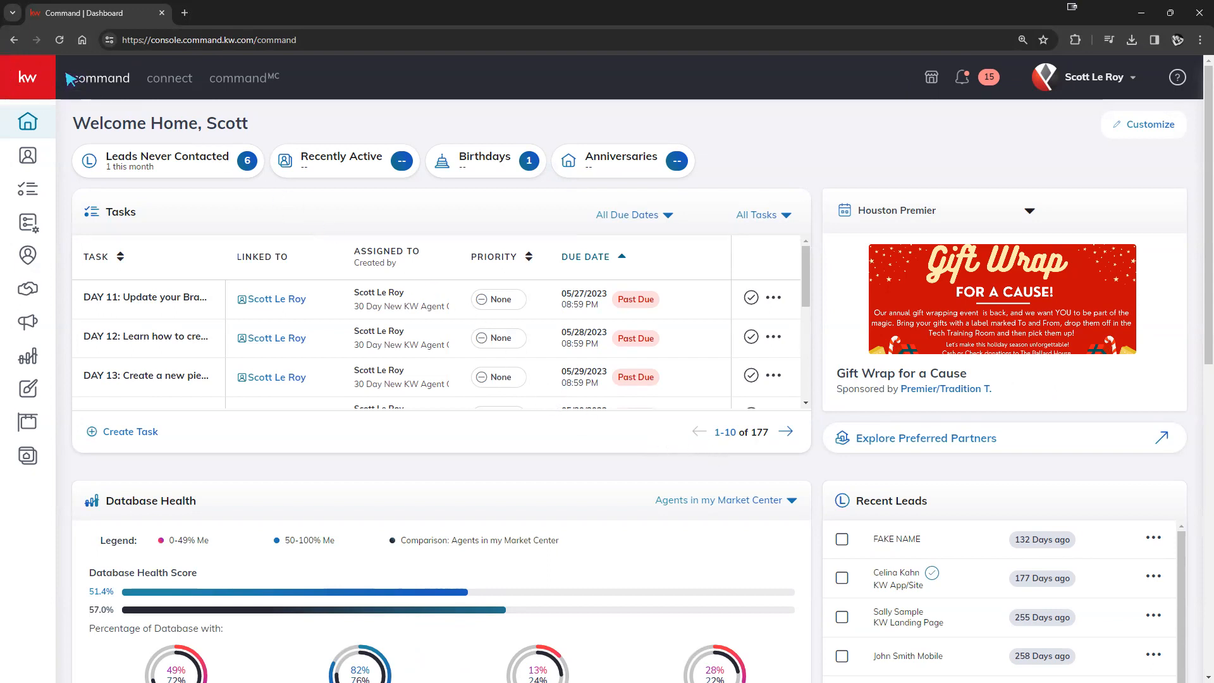
- Open the account dropdown from the account name at the top right
mouse_move(32, 113)
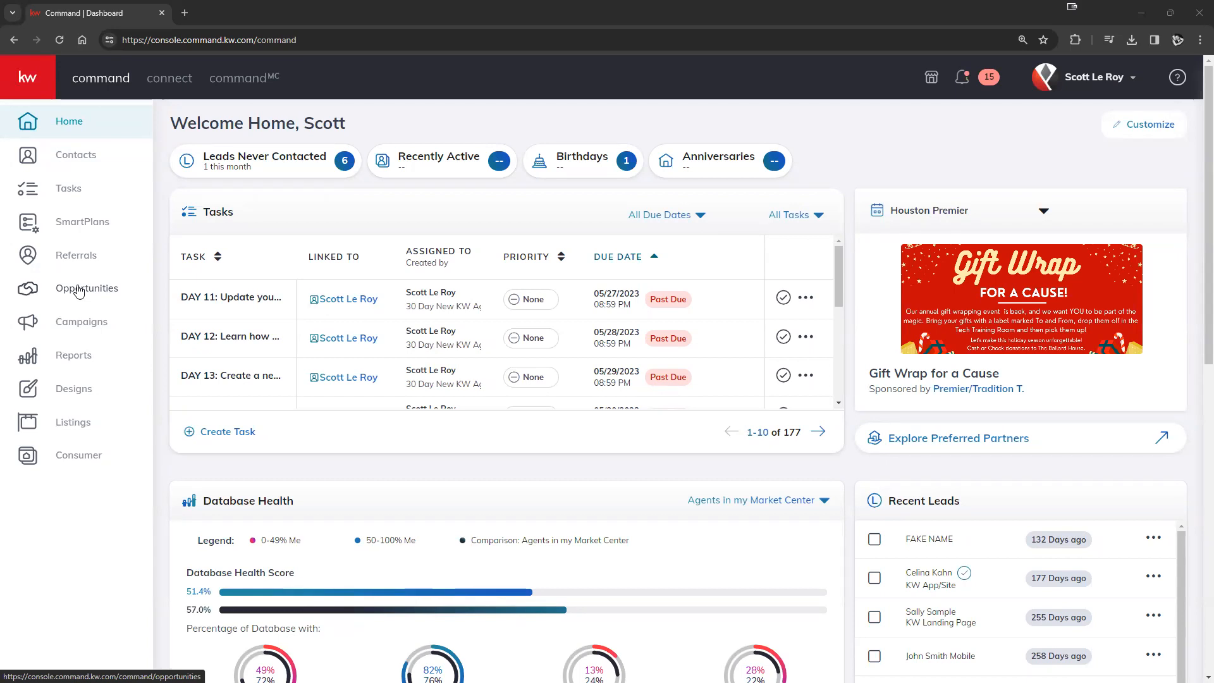
left_click(1072, 79)
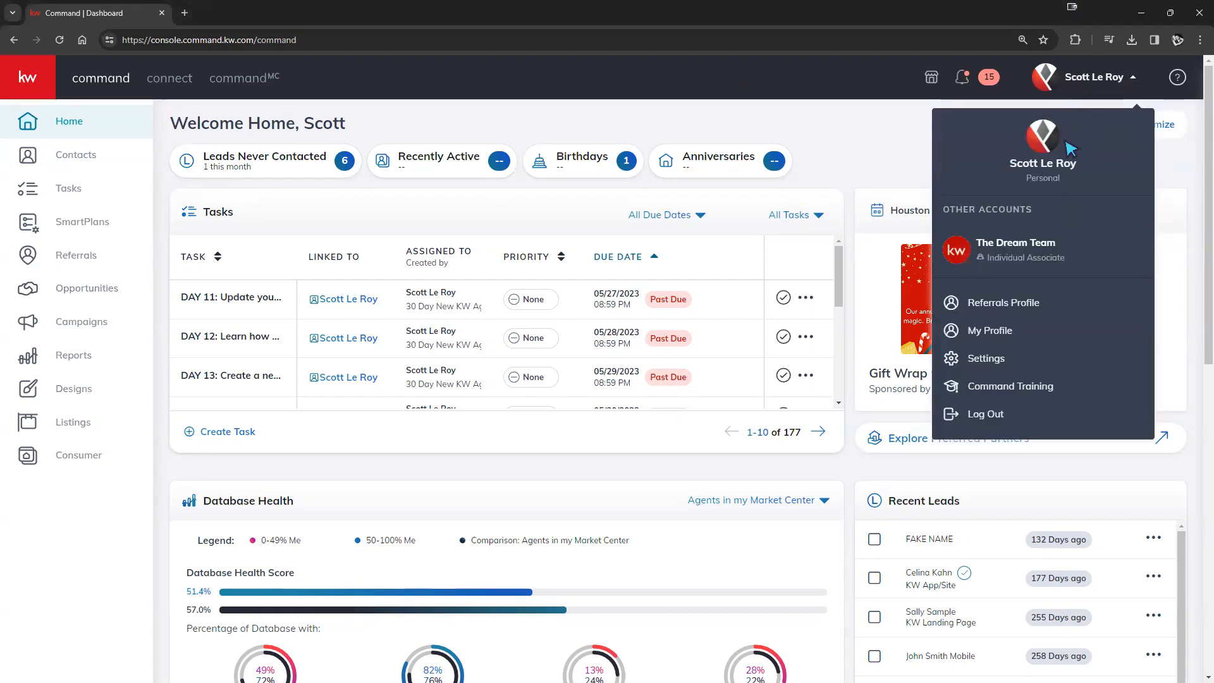
- Go to Settings and review the integrations like DocuSign, Dotloop and Google Calendar
left_click(986, 365)
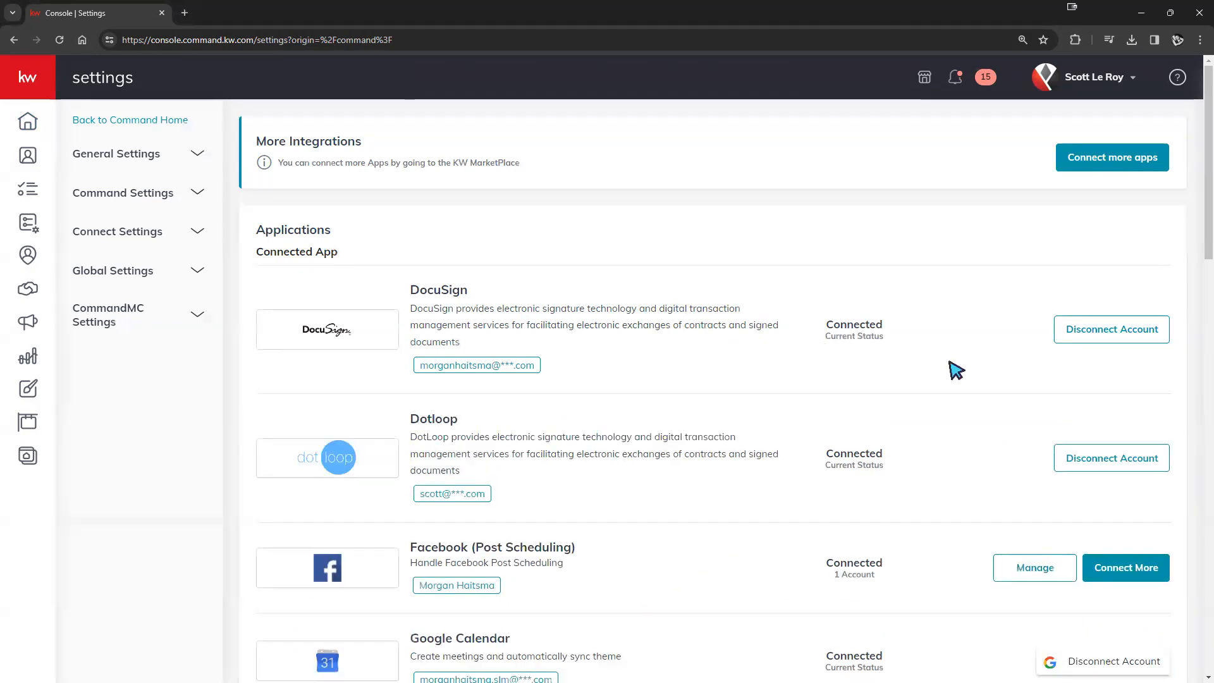
scroll(915, 278, "down", 7)
scroll(916, 289, "down", 3)
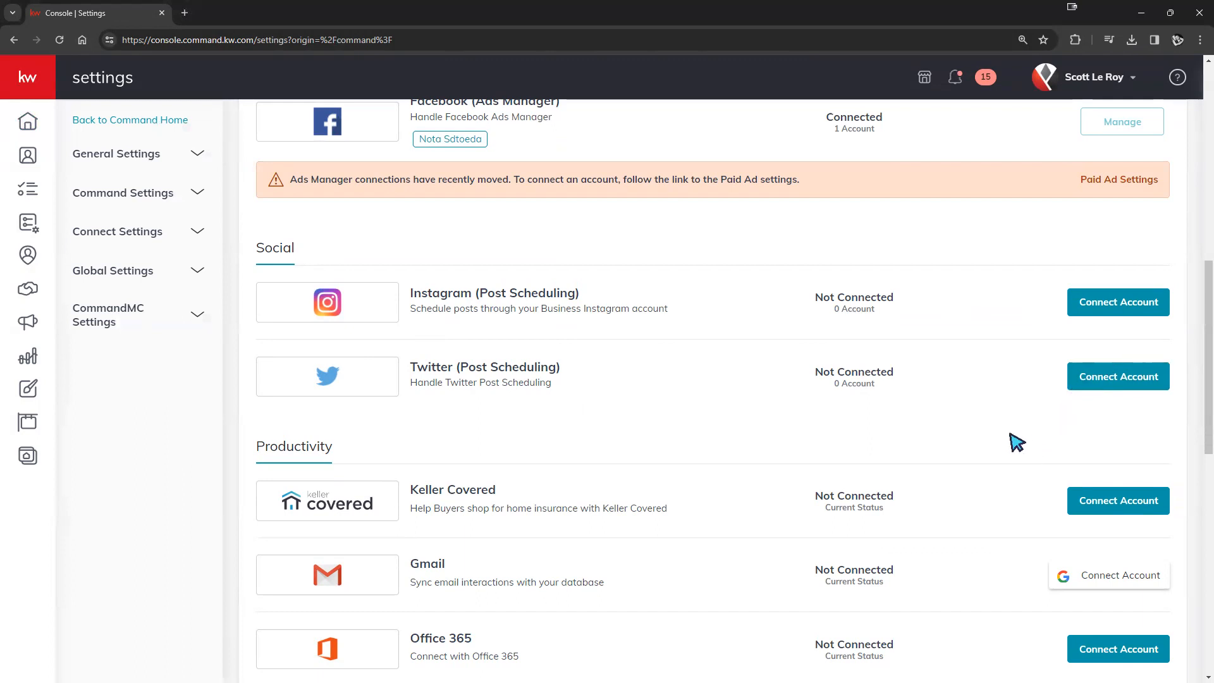
scroll(1016, 443, "up", 10)
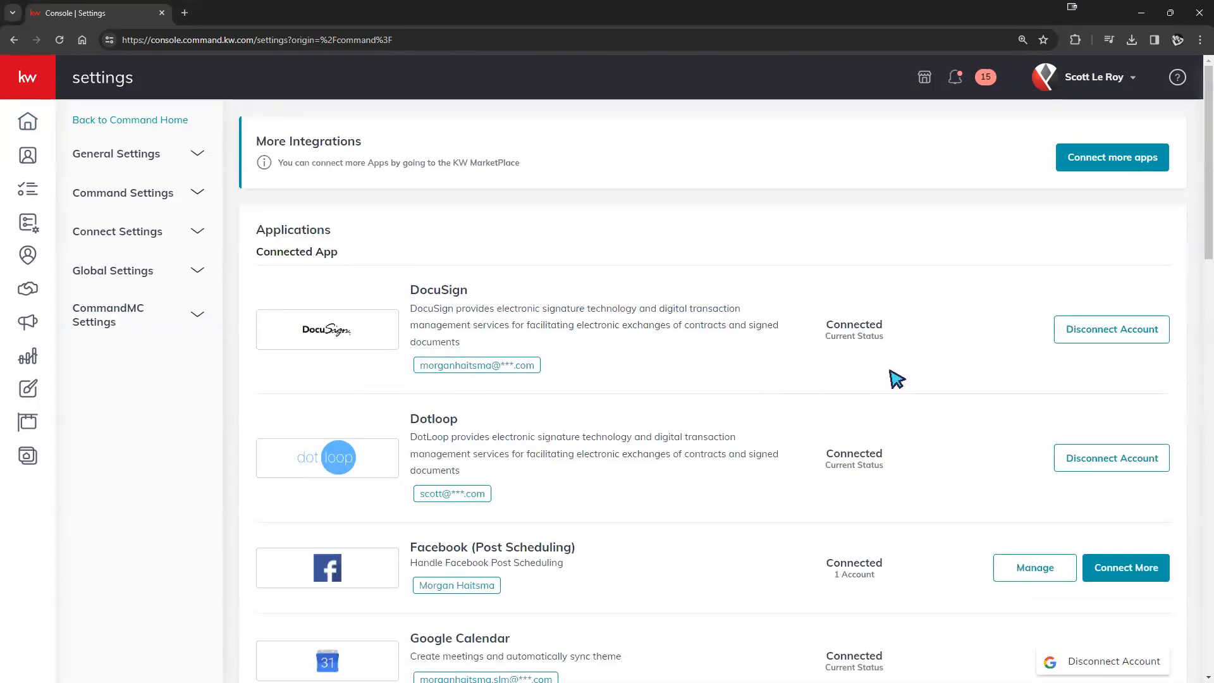
- Disconnect DocuSign and confirm it reads Not Connected under Digital Signature & Transactions
left_click(1112, 329)
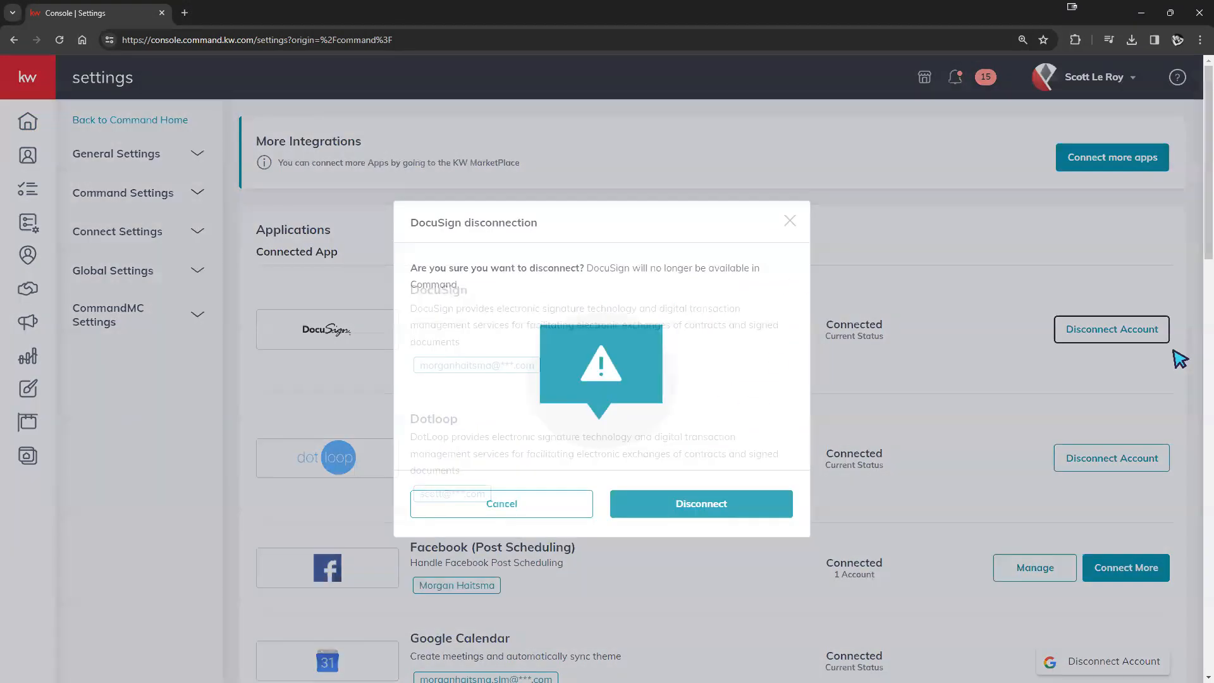
left_click(722, 504)
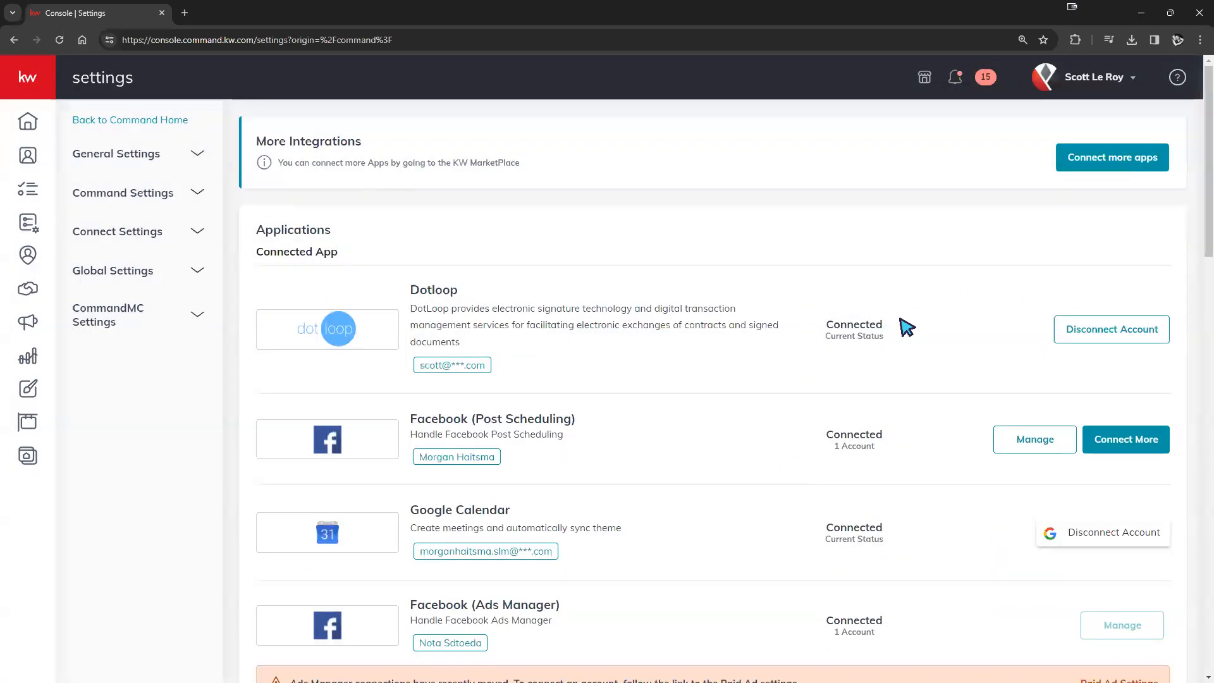
scroll(808, 376, "down", 5)
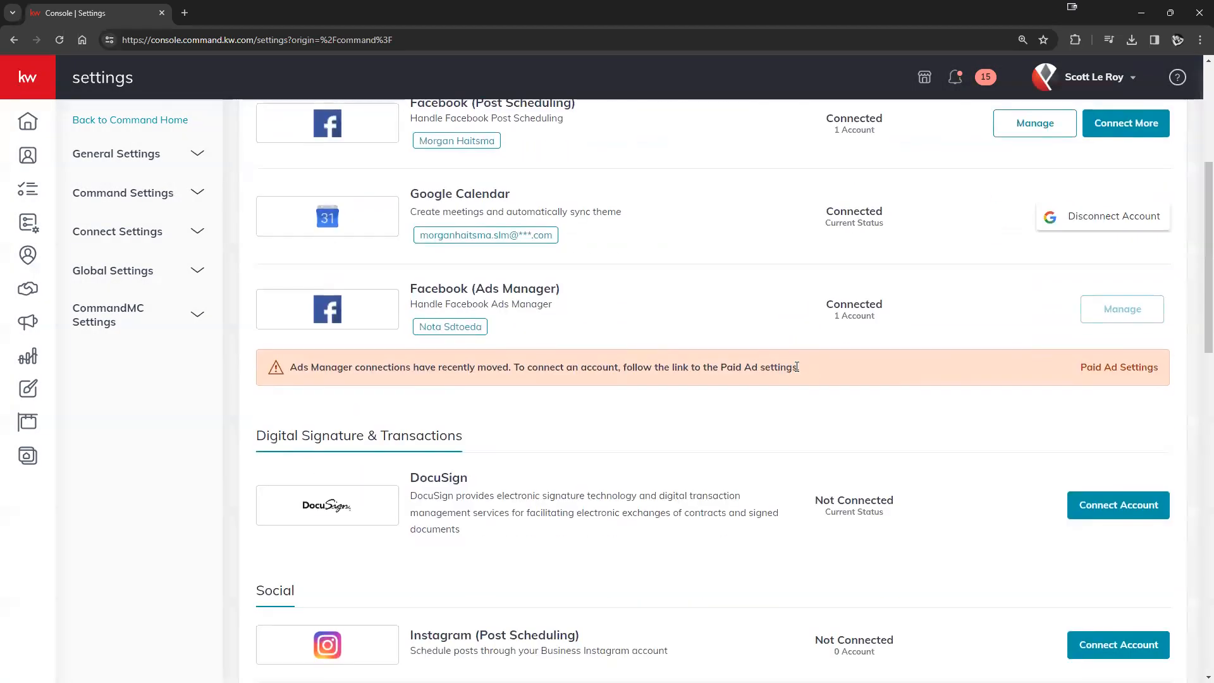
left_click_drag(491, 379, 257, 380)
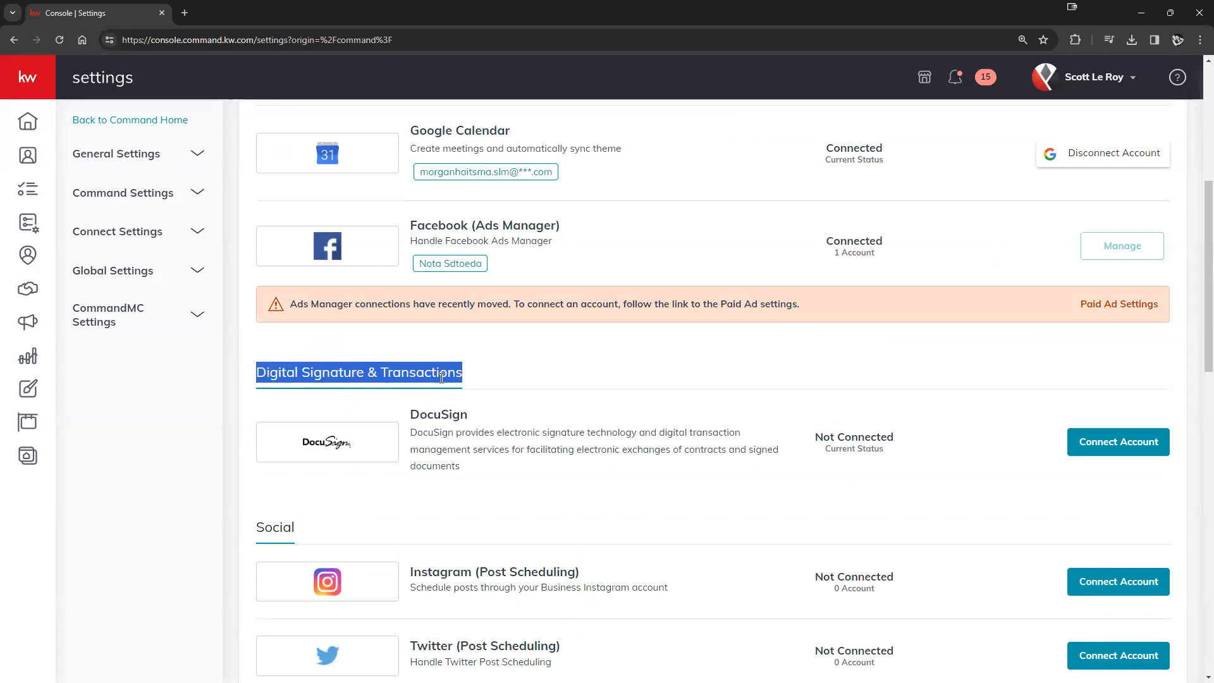
left_click(567, 374)
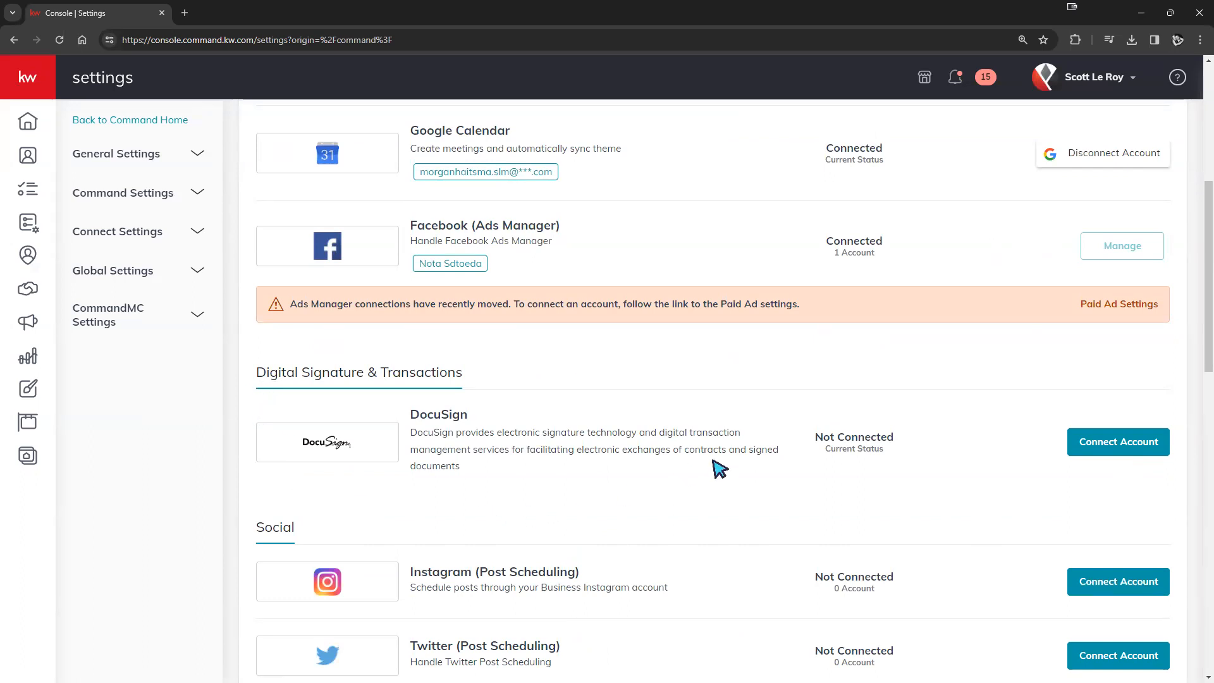
left_click_drag(817, 435, 893, 438)
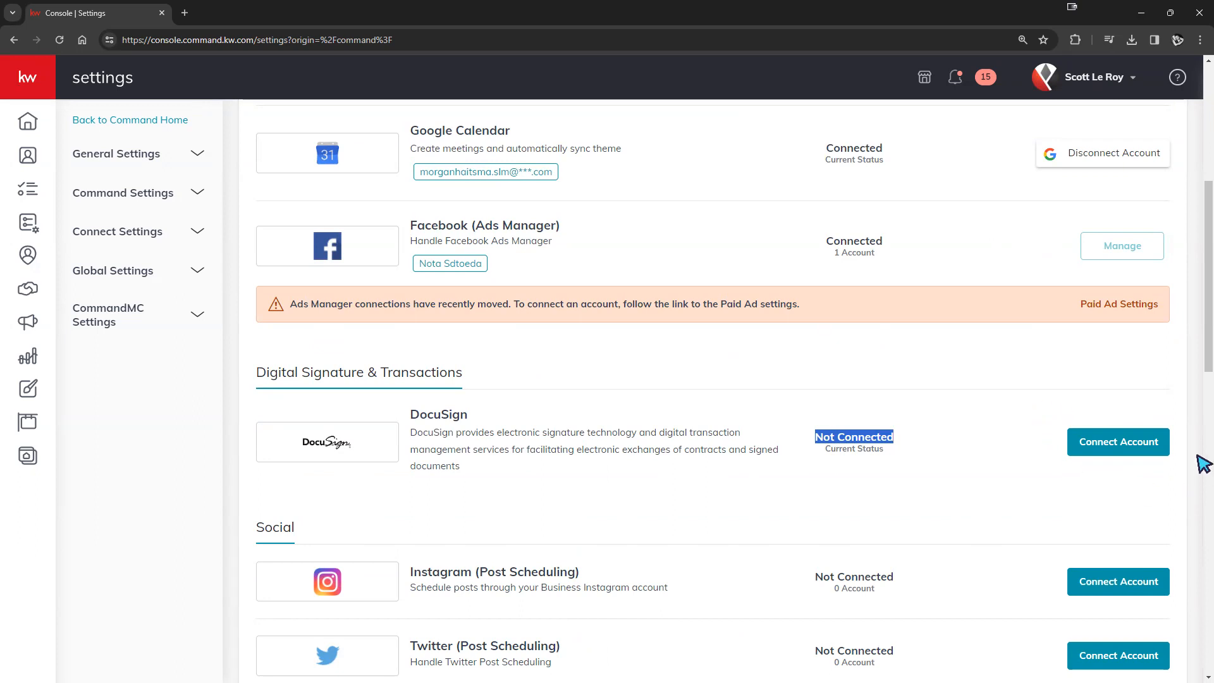
- Bring up the DocuSign Connection form with preferred first name, last name and email
left_click(1117, 462)
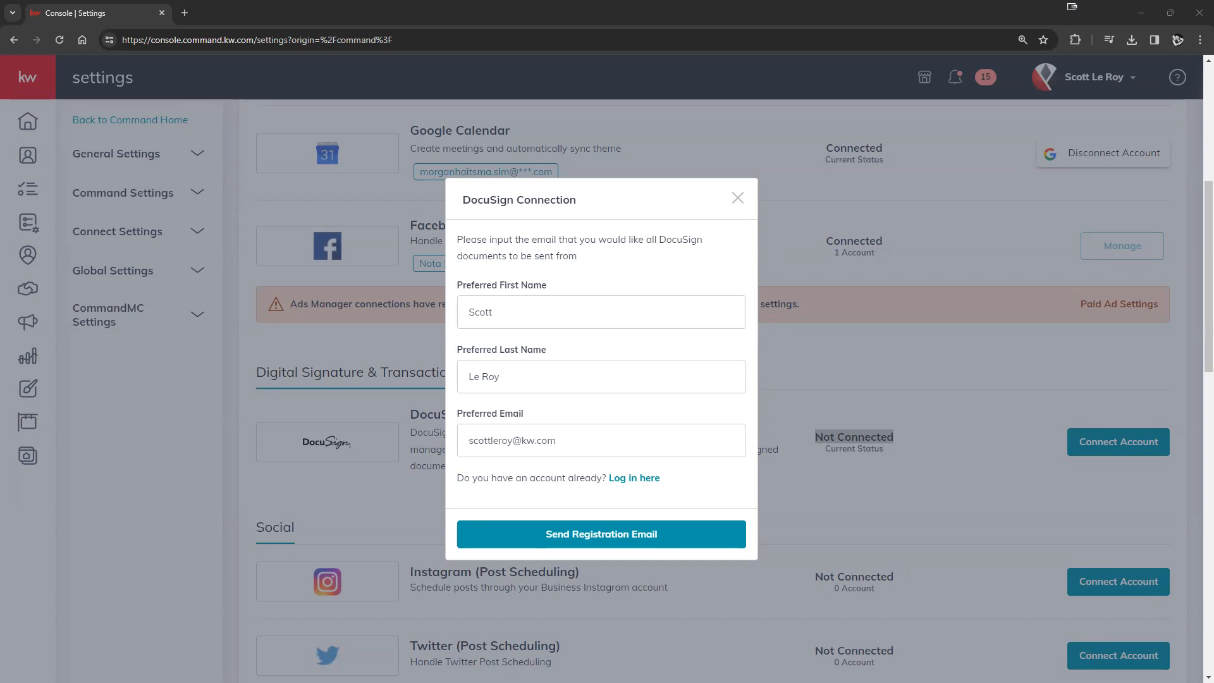
left_click_drag(563, 441, 468, 443)
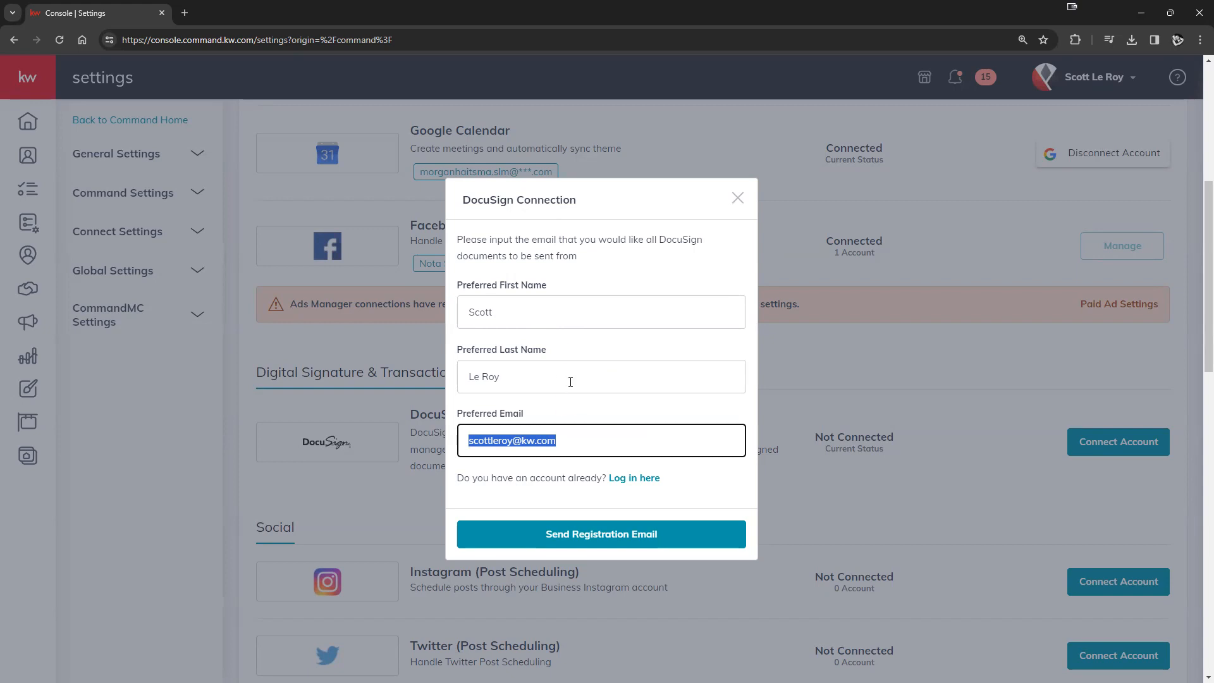
left_click(605, 464)
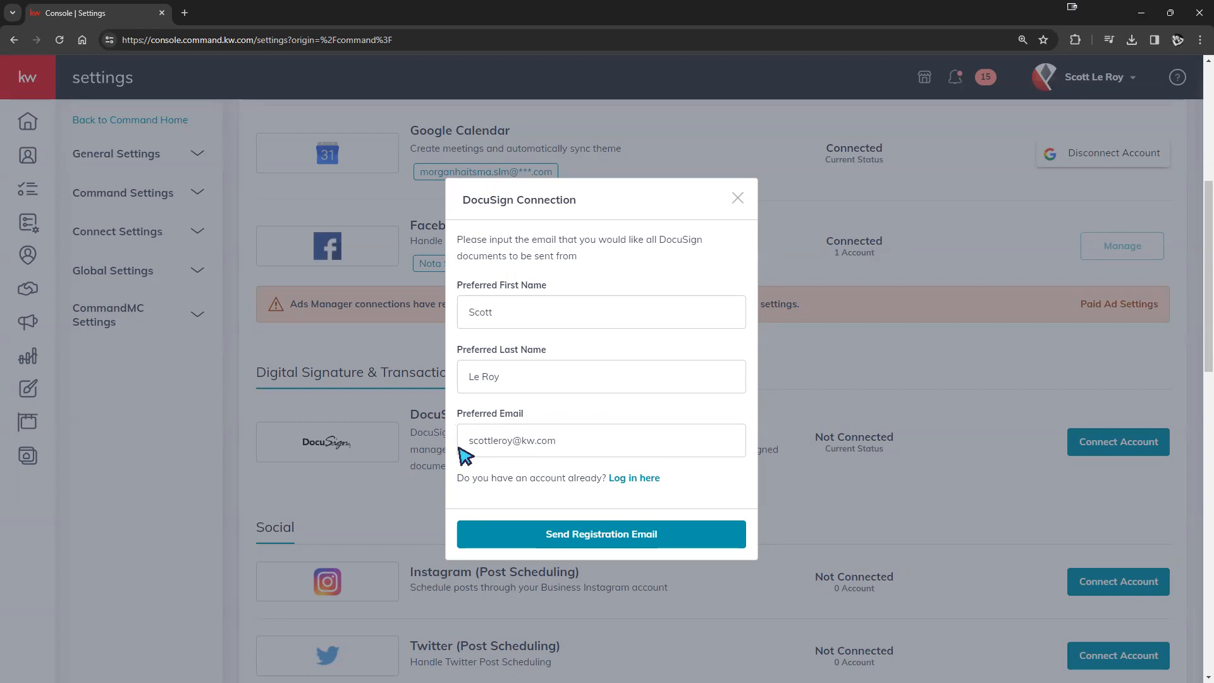
left_click_drag(618, 442, 427, 441)
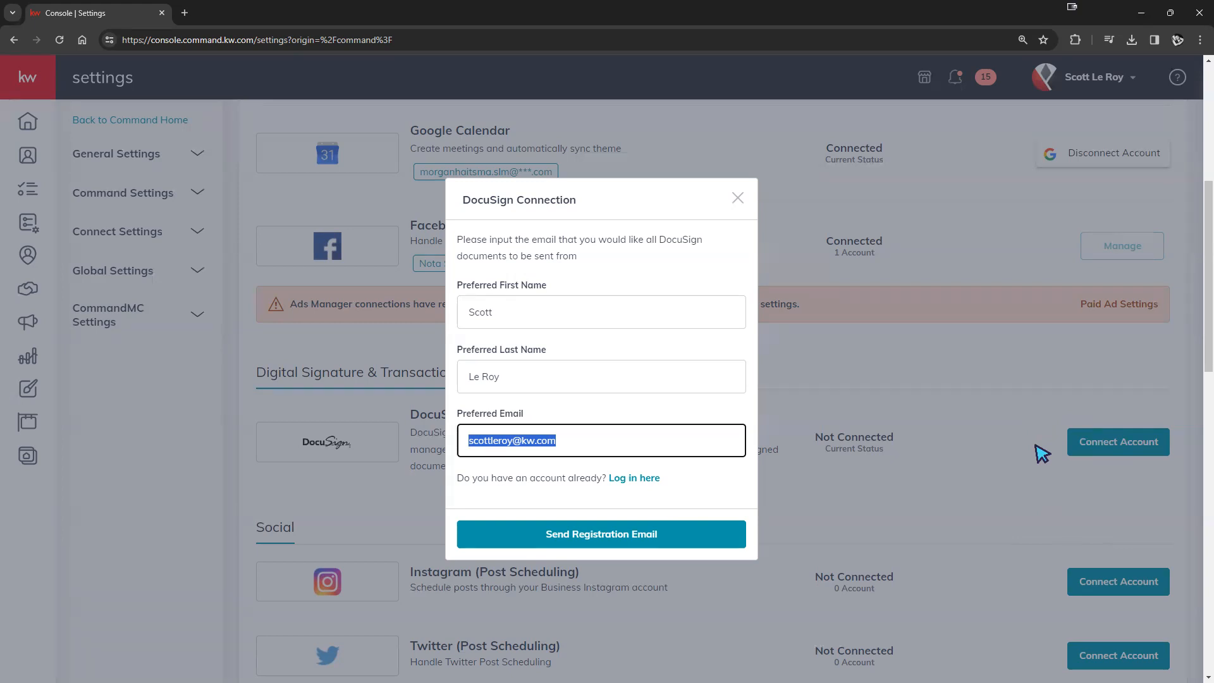
left_click(598, 417)
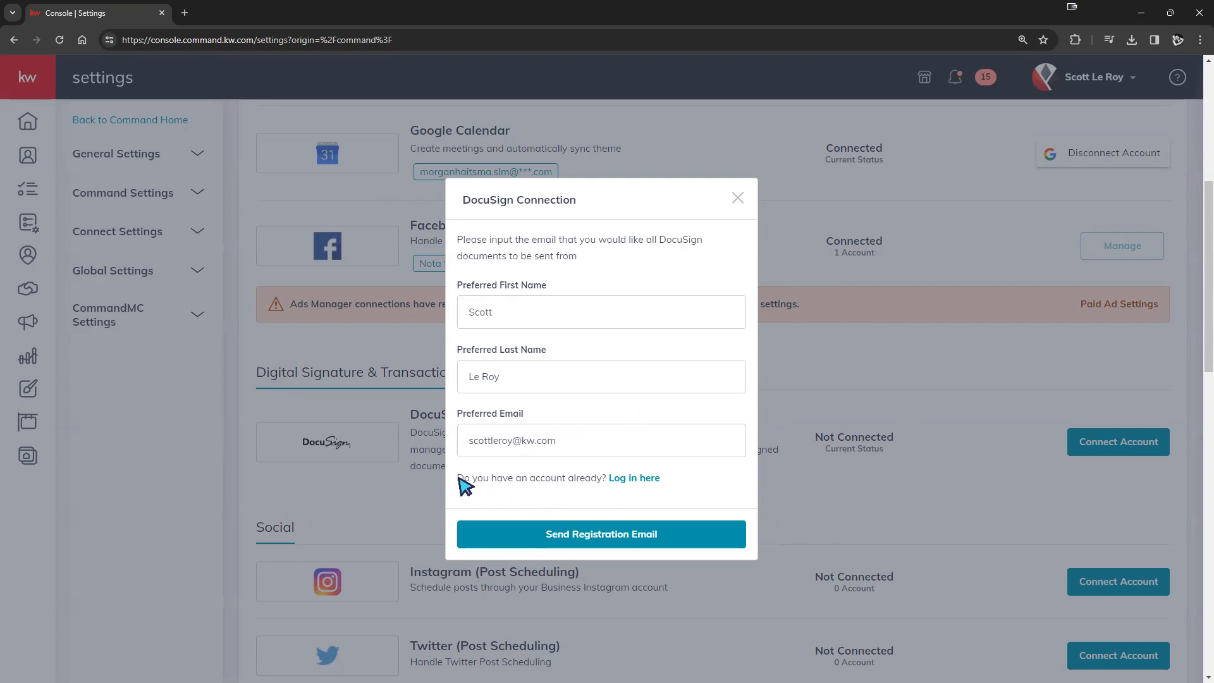
left_click_drag(458, 478, 690, 512)
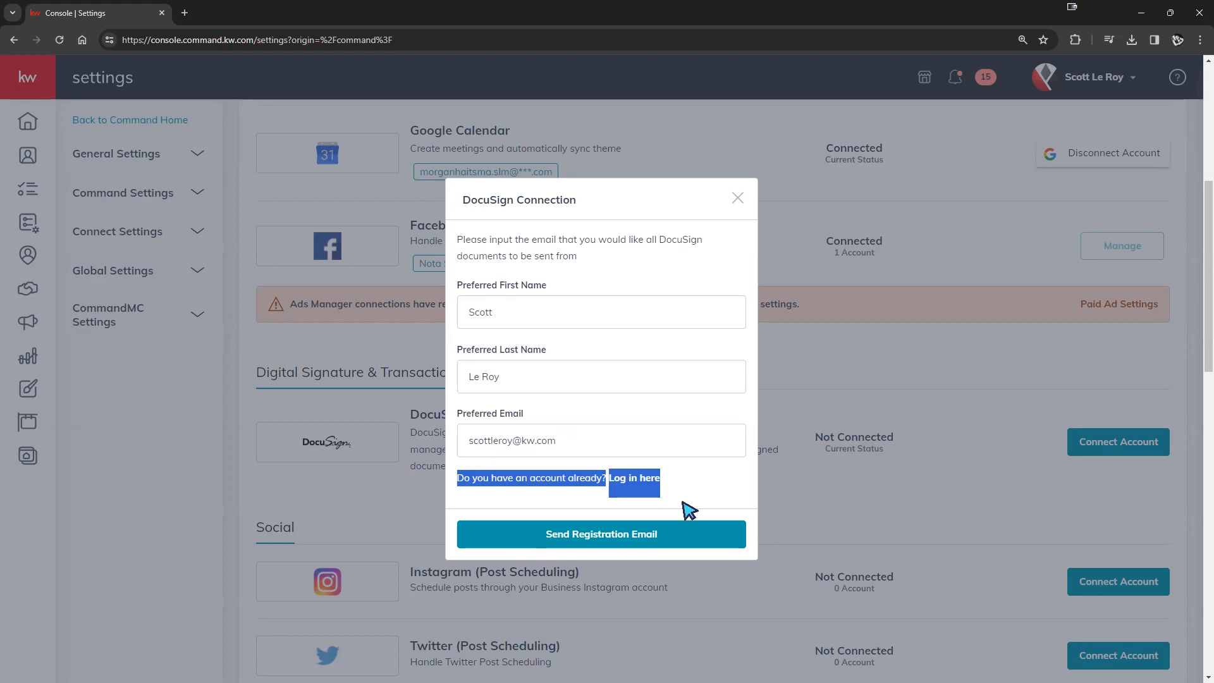
left_click(700, 492)
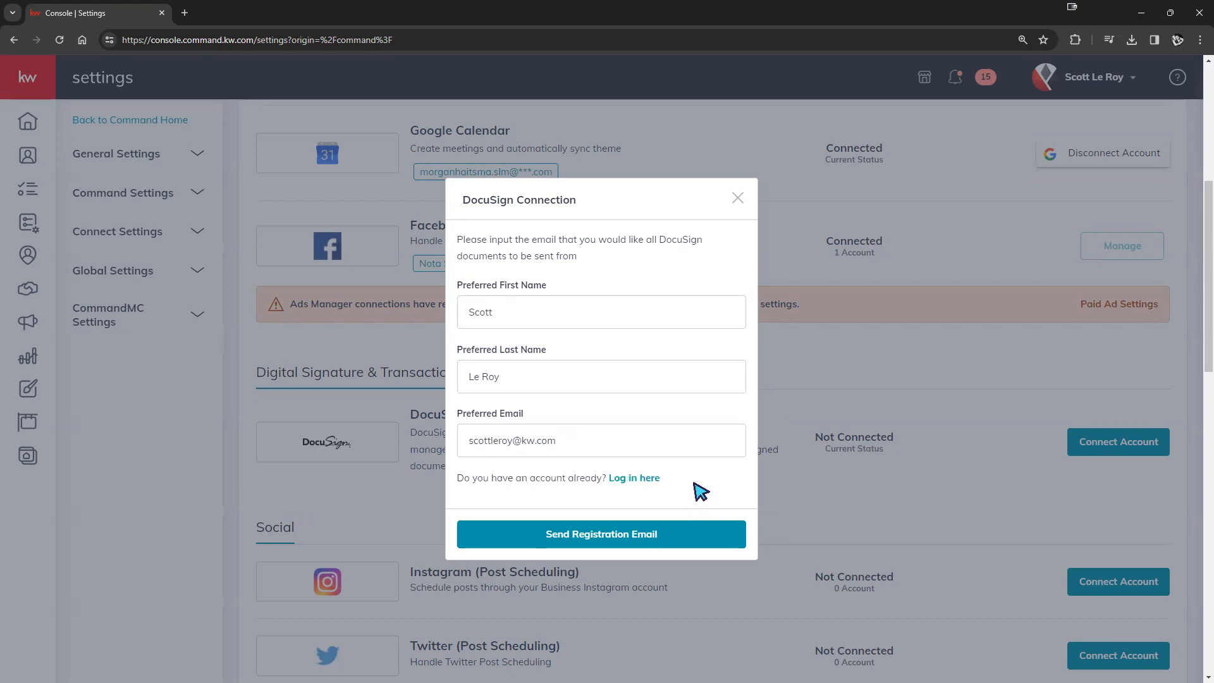
- Log in to the existing DocuSign account with an edited email and its password
left_click(646, 481)
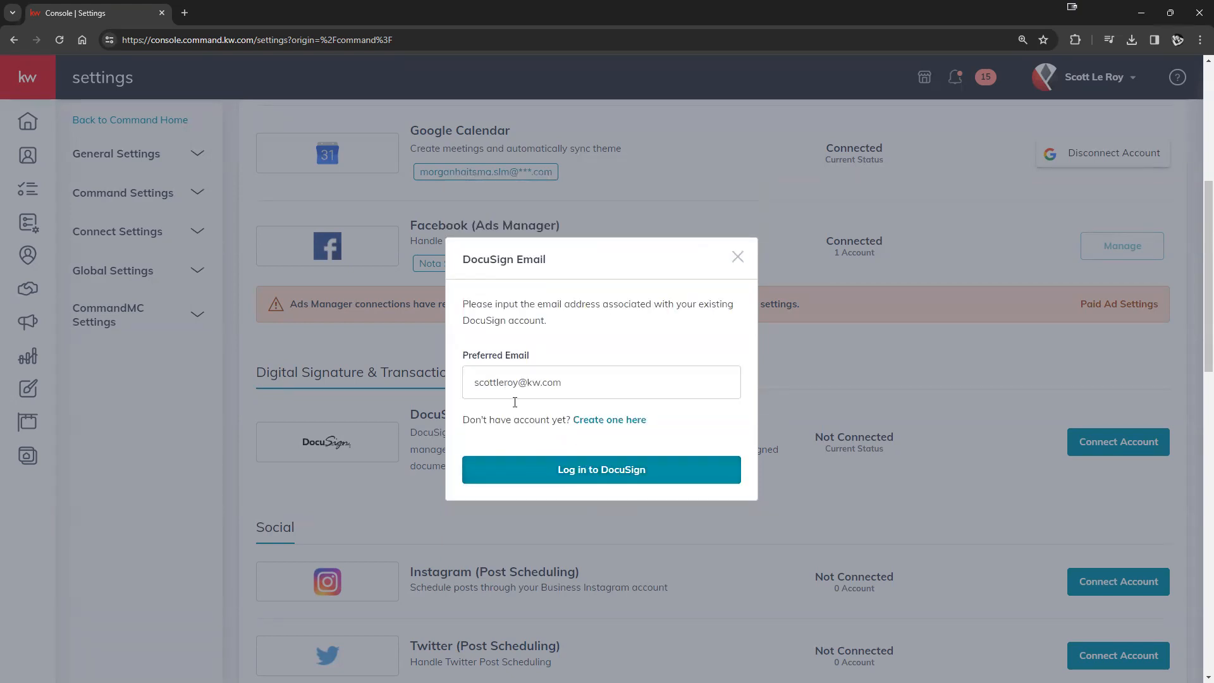
double_click(517, 382)
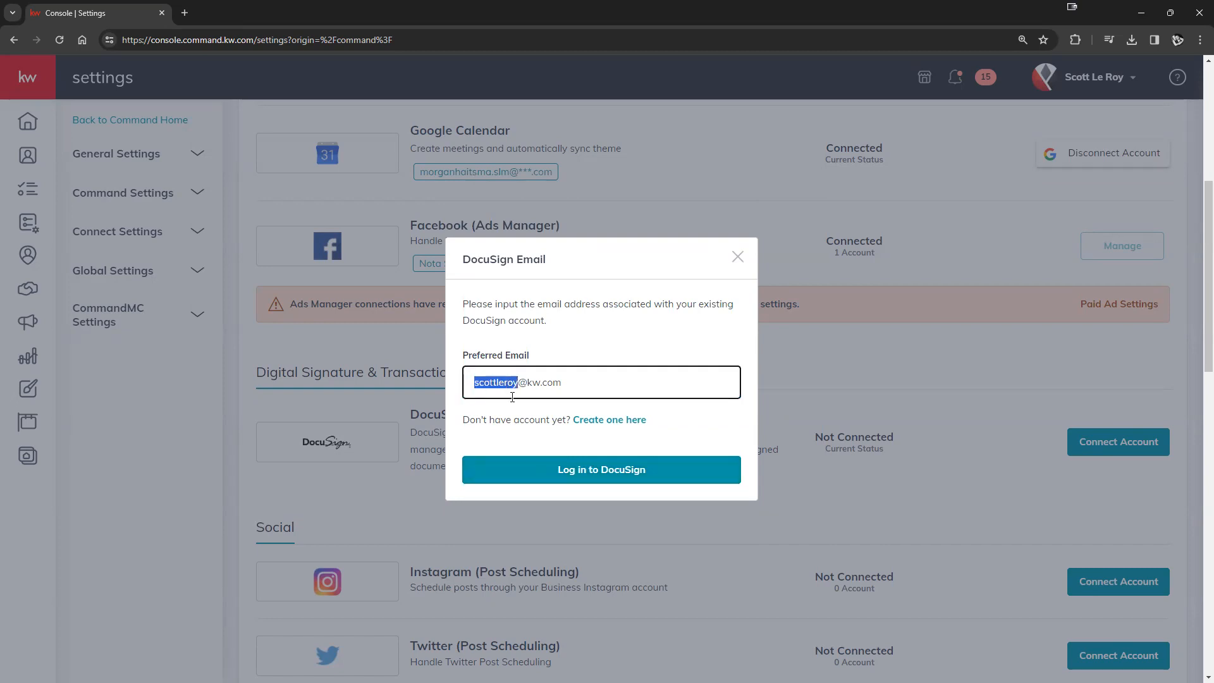
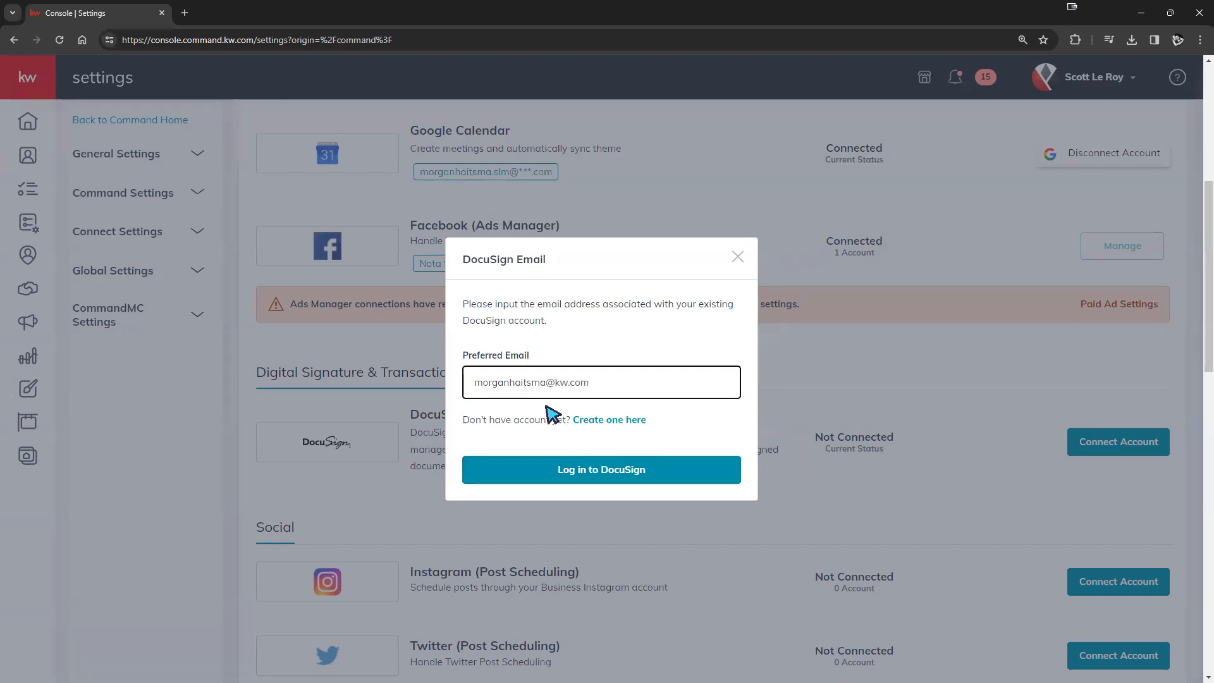
left_click(572, 479)
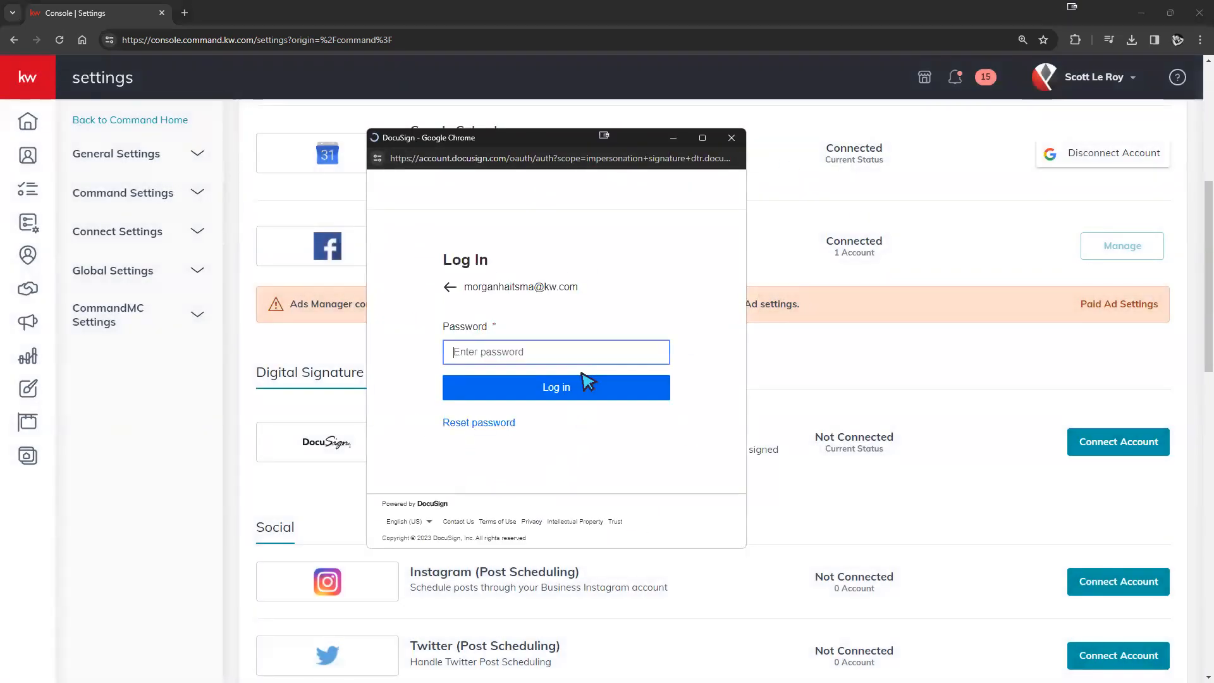
left_click(578, 383)
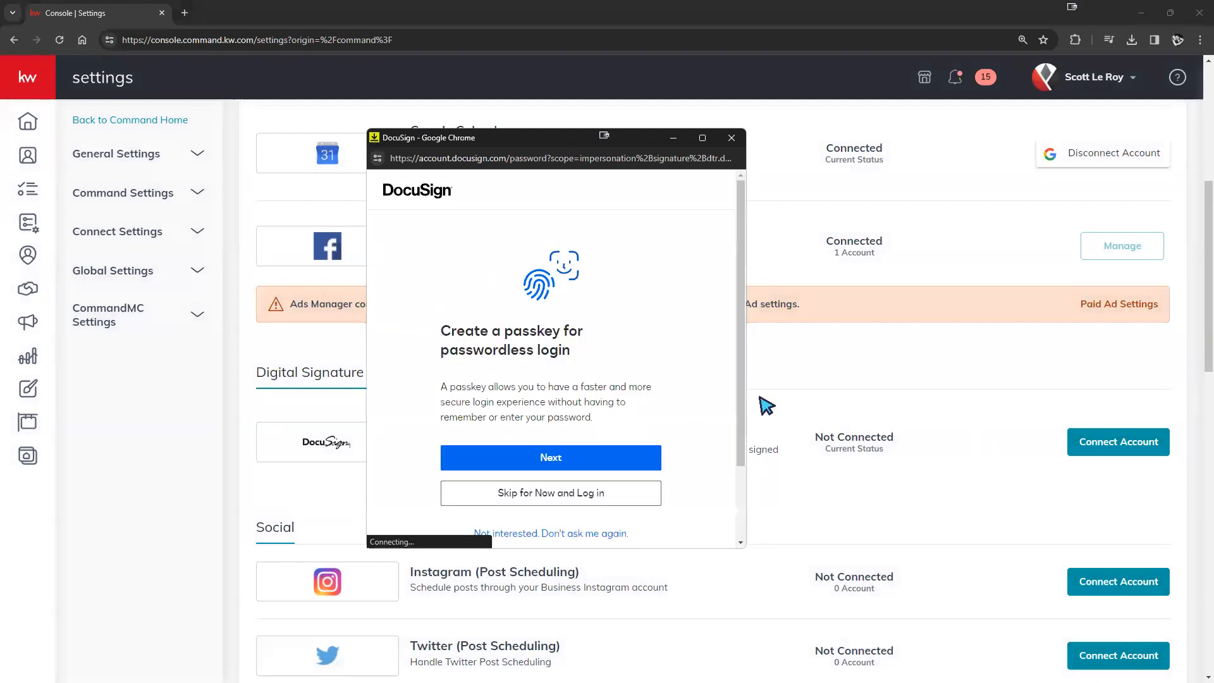
scroll(632, 411, "down", 3)
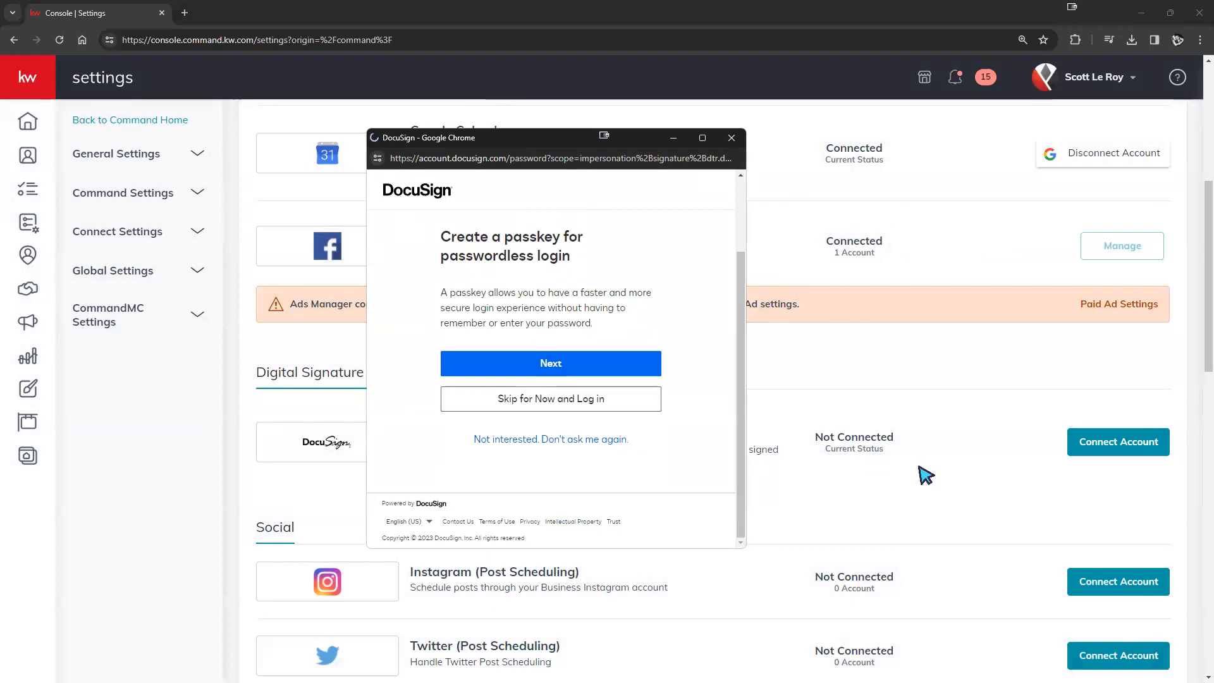
left_click_drag(415, 76, 783, 81)
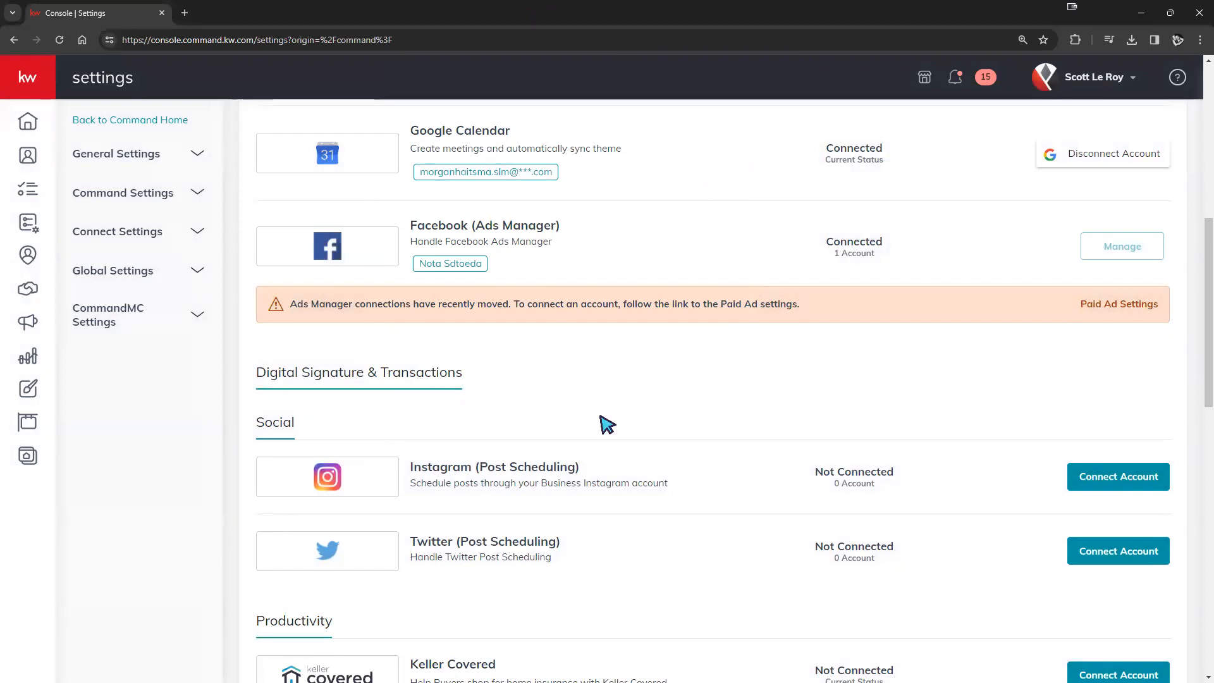
left_click_drag(249, 370, 456, 373)
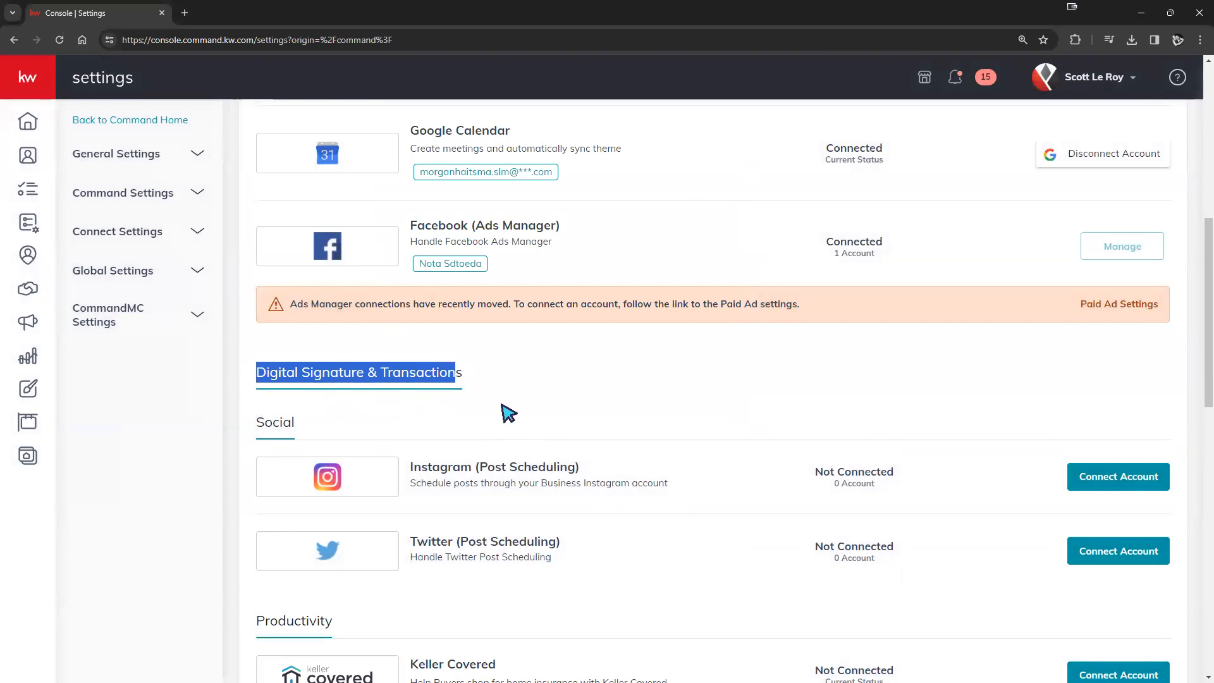
scroll(738, 464, "up", 1)
scroll(744, 472, "up", 5)
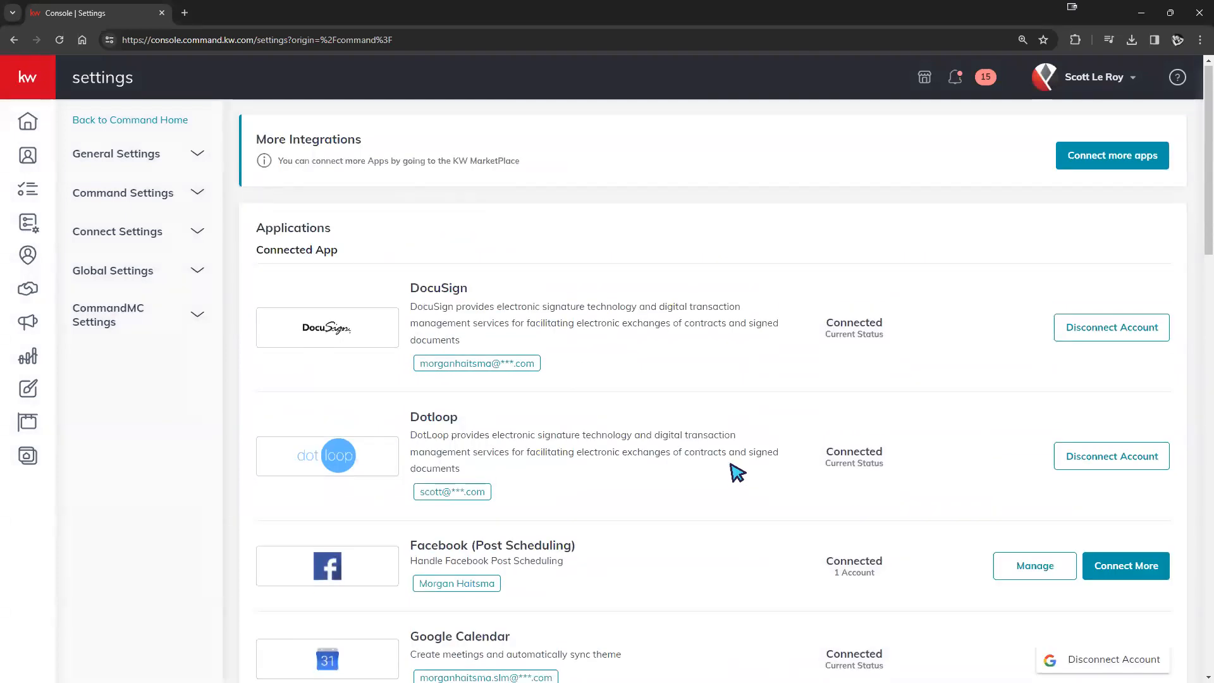
left_click_drag(259, 249, 342, 253)
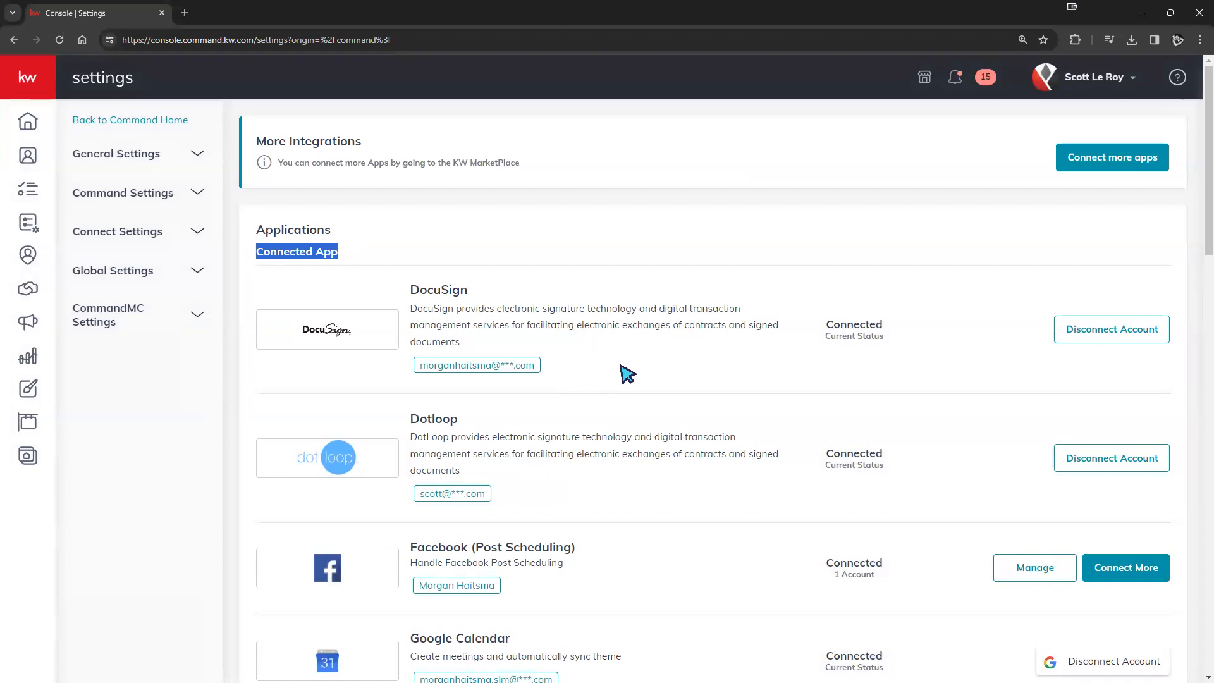
left_click_drag(419, 366, 577, 371)
left_click(588, 371)
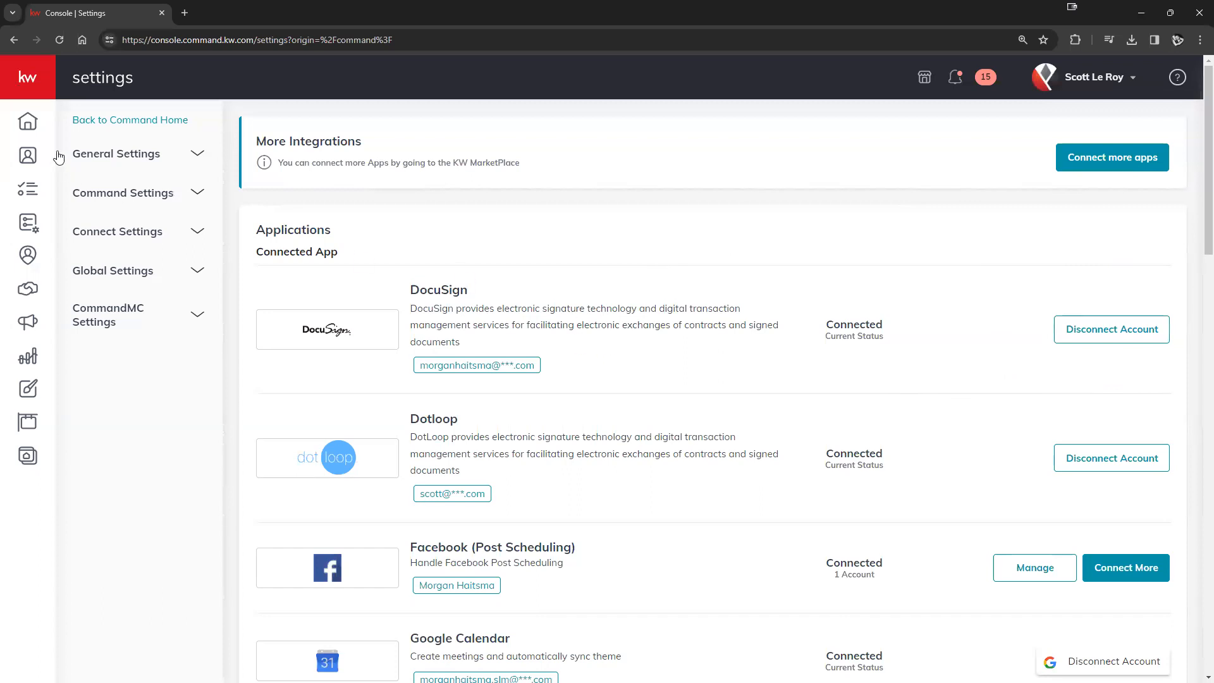
mouse_move(48, 103)
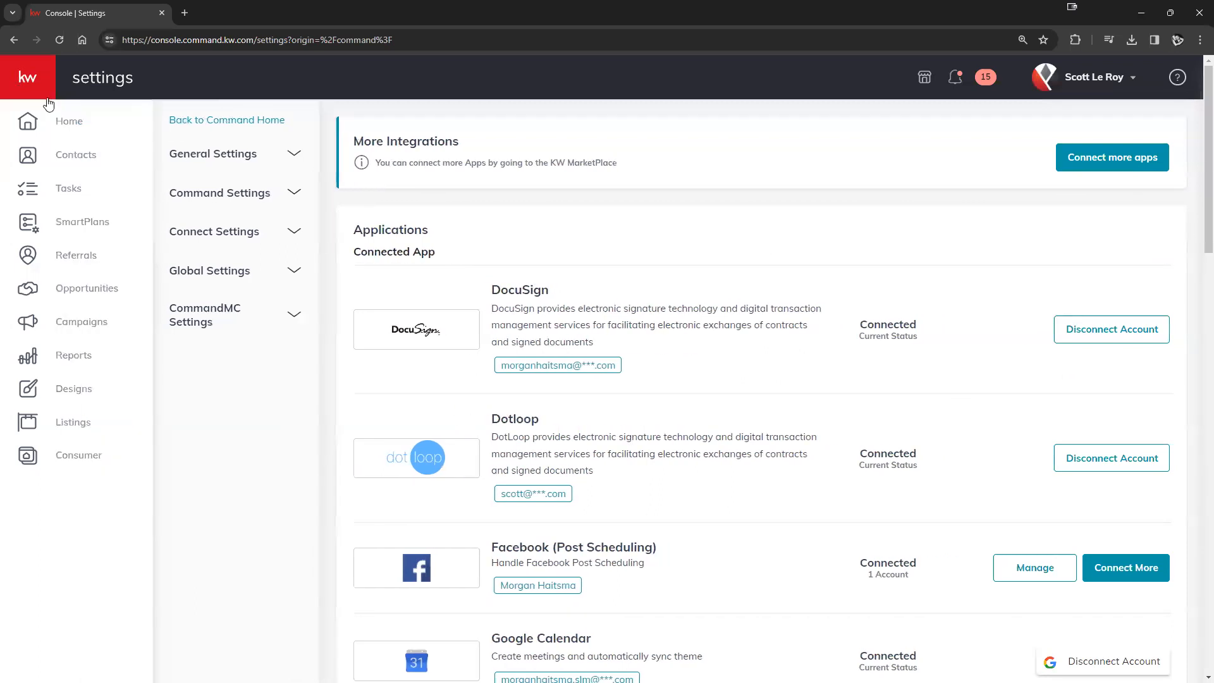
- Go to the Contacts list, opening and dismissing the Add Contact form
left_click(71, 157)
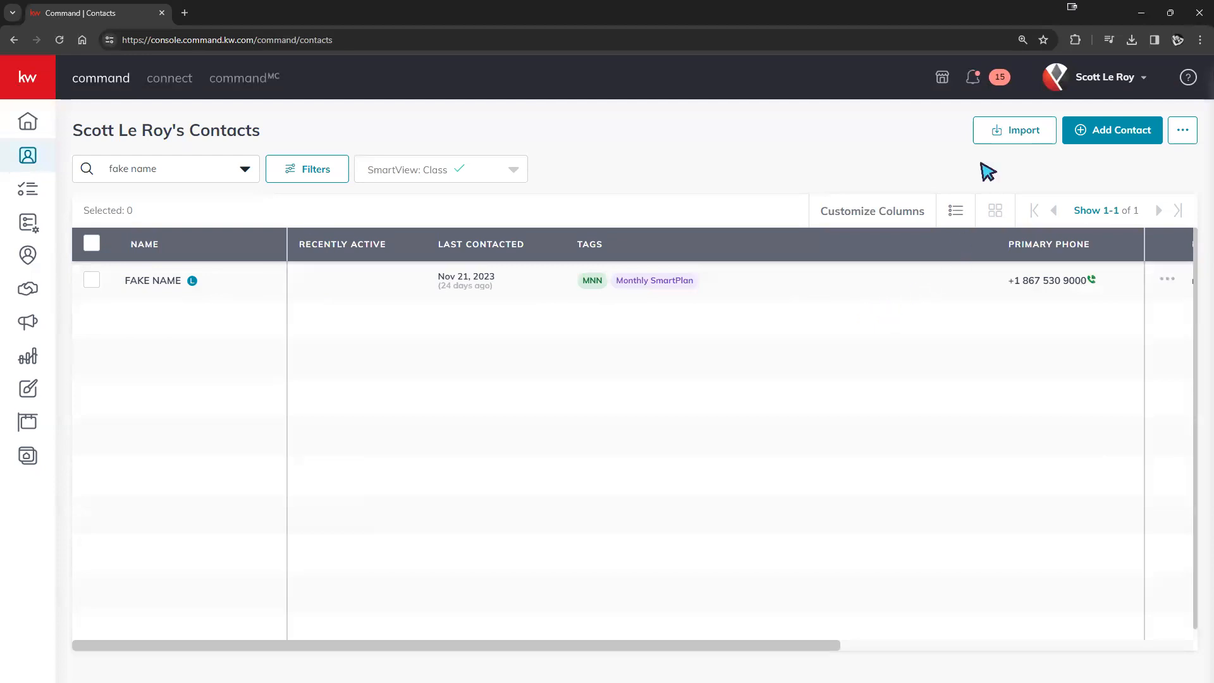
left_click(1101, 130)
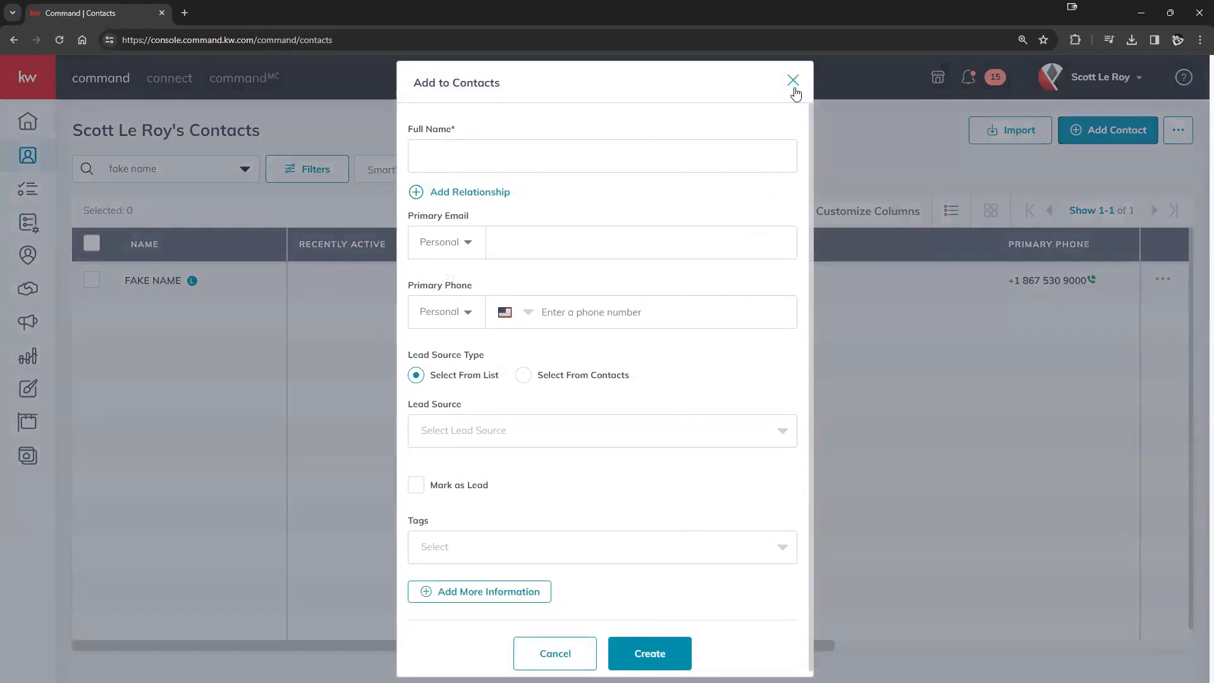
left_click(793, 81)
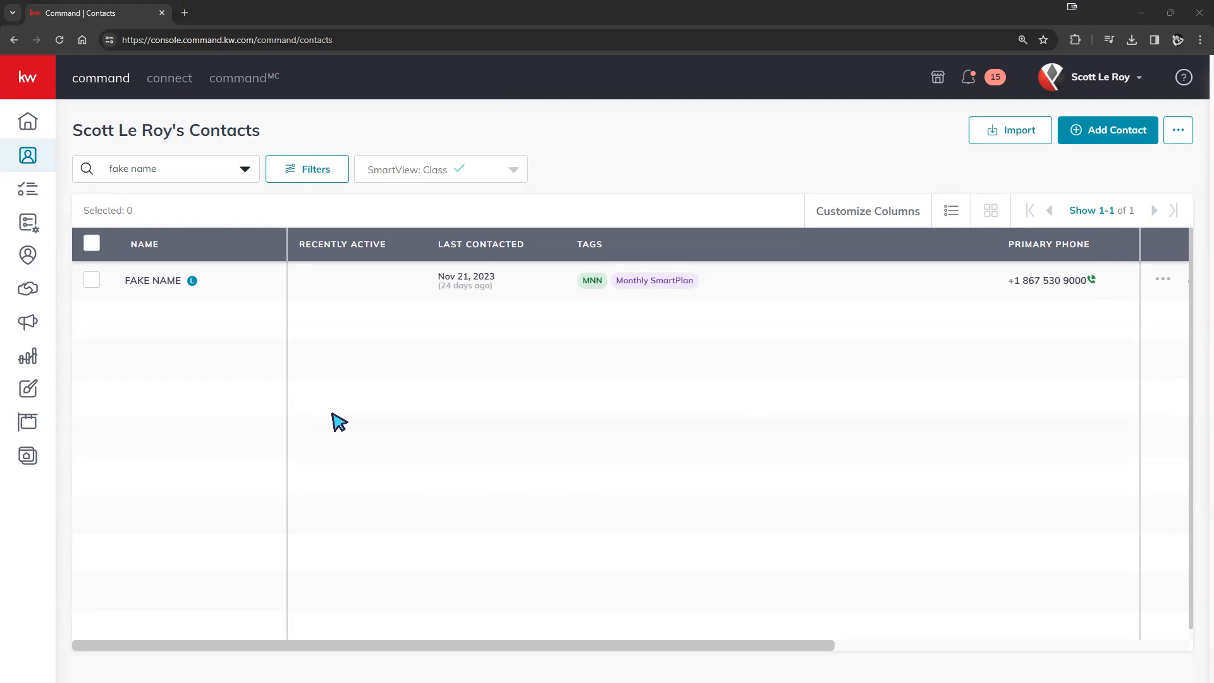
- Open the FAKE NAME contact's detail page from the contacts table
left_click(140, 283)
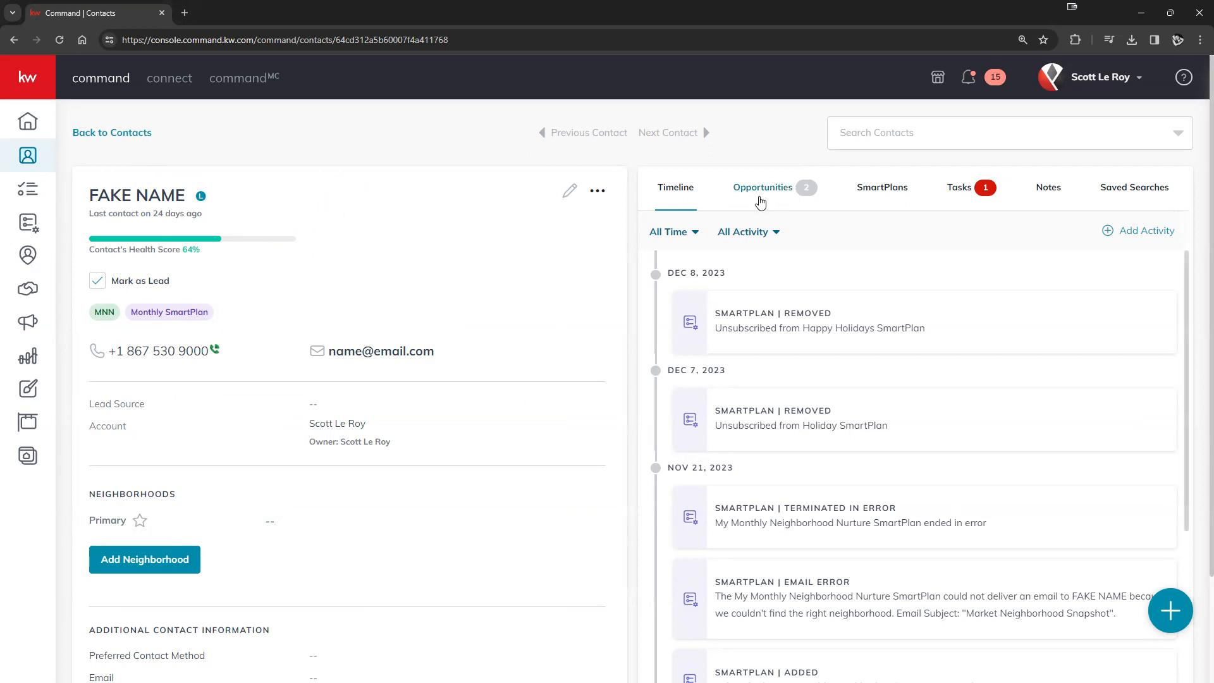
- List the contact's opportunities, 122 Main St and FAKE NAME - Buyer, cancelling a new-opportunity form
left_click(769, 199)
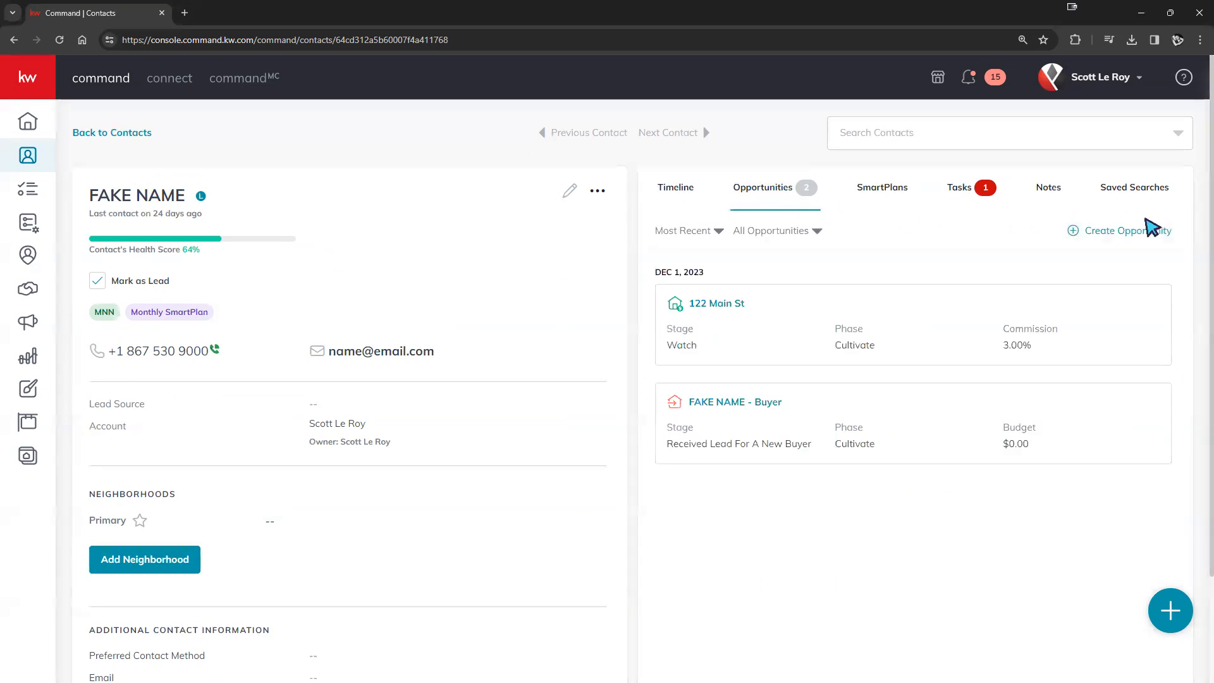
left_click(1143, 231)
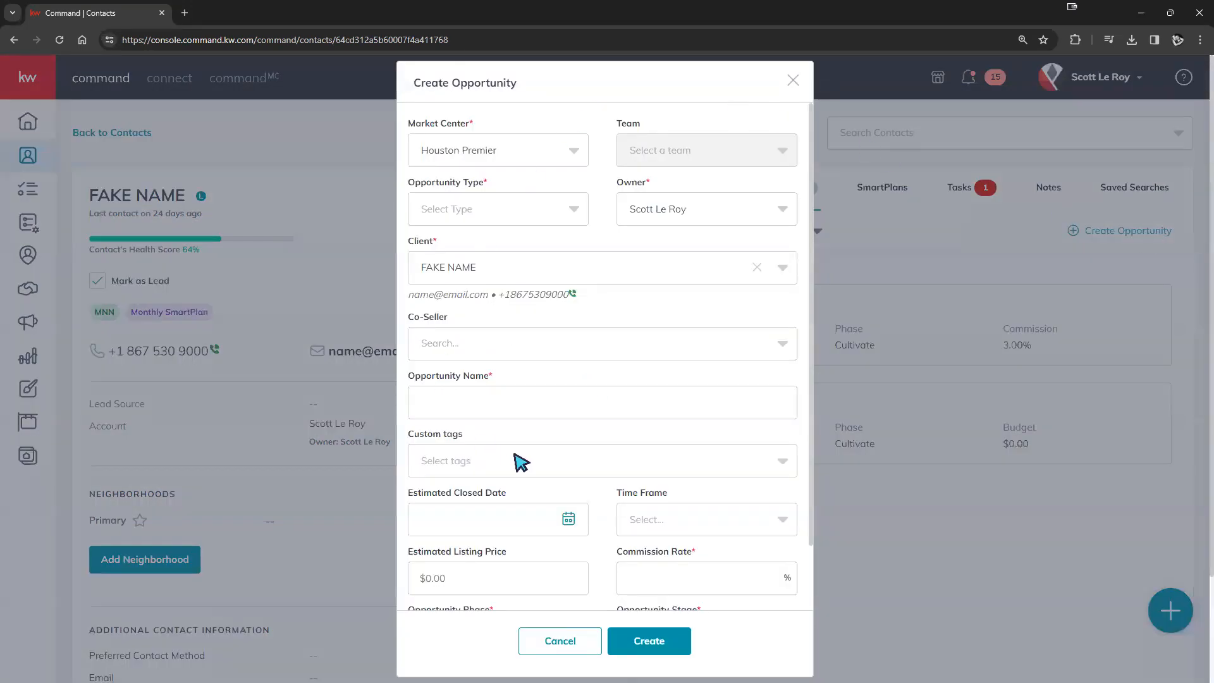
left_click(793, 81)
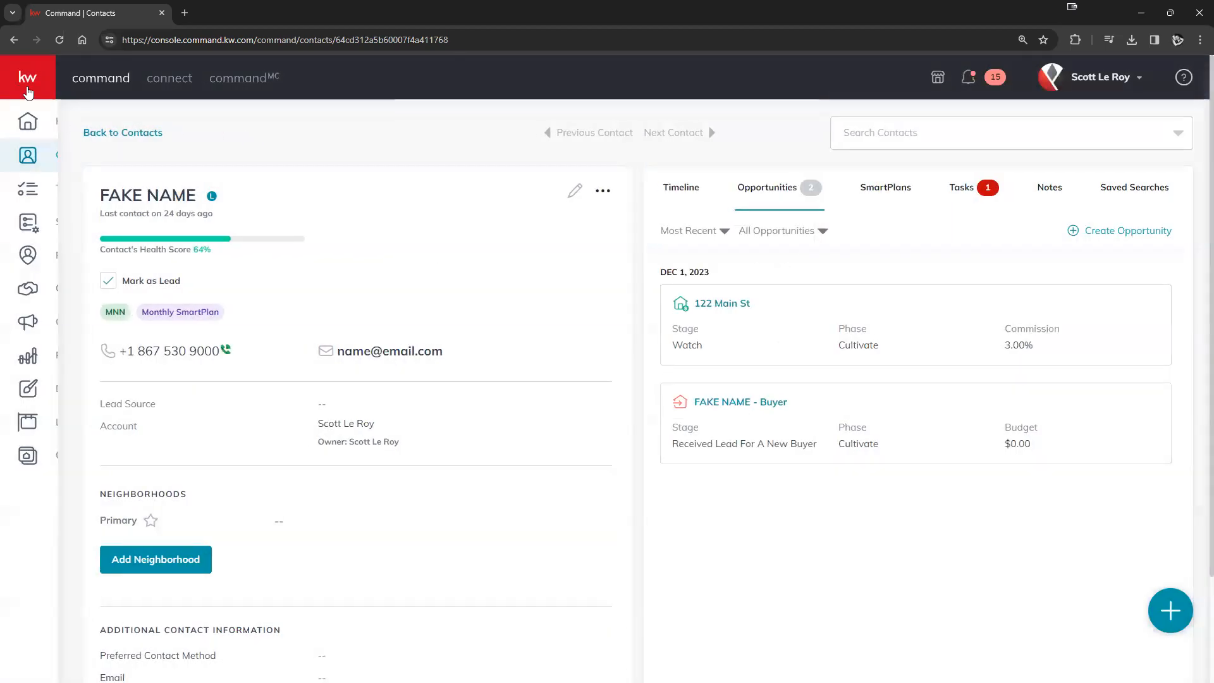
mouse_move(101, 227)
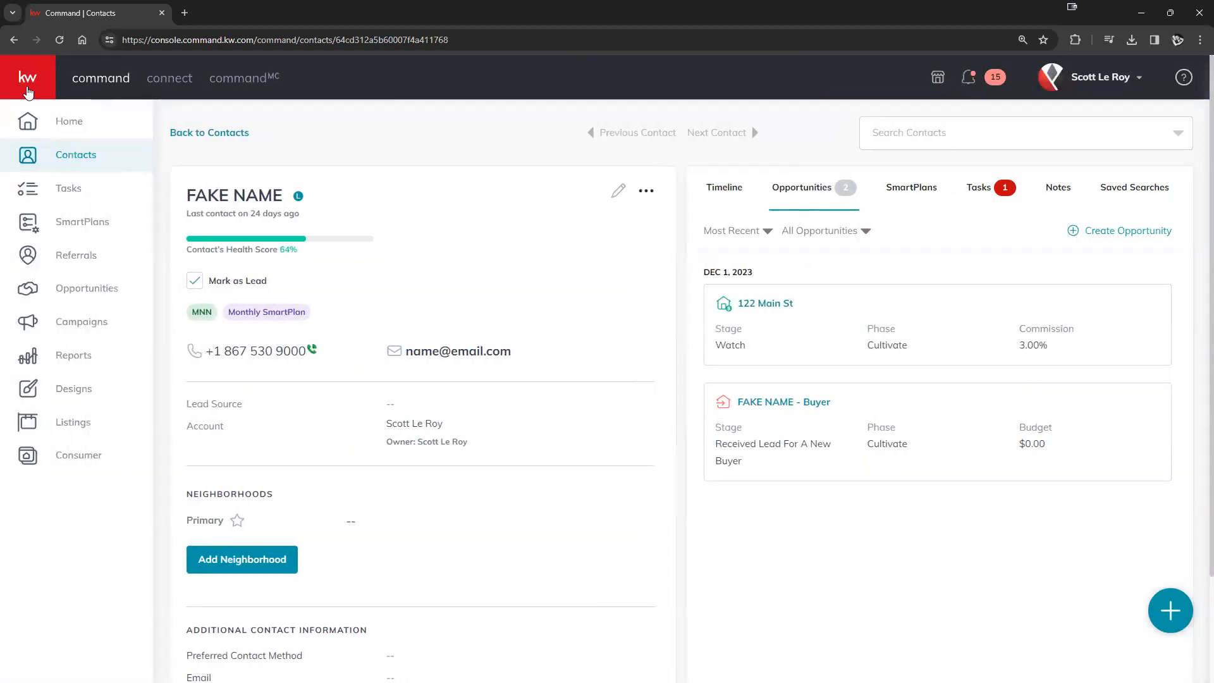
- Open The Dream Team's Opportunities pipeline from the left sidebar
left_click(95, 297)
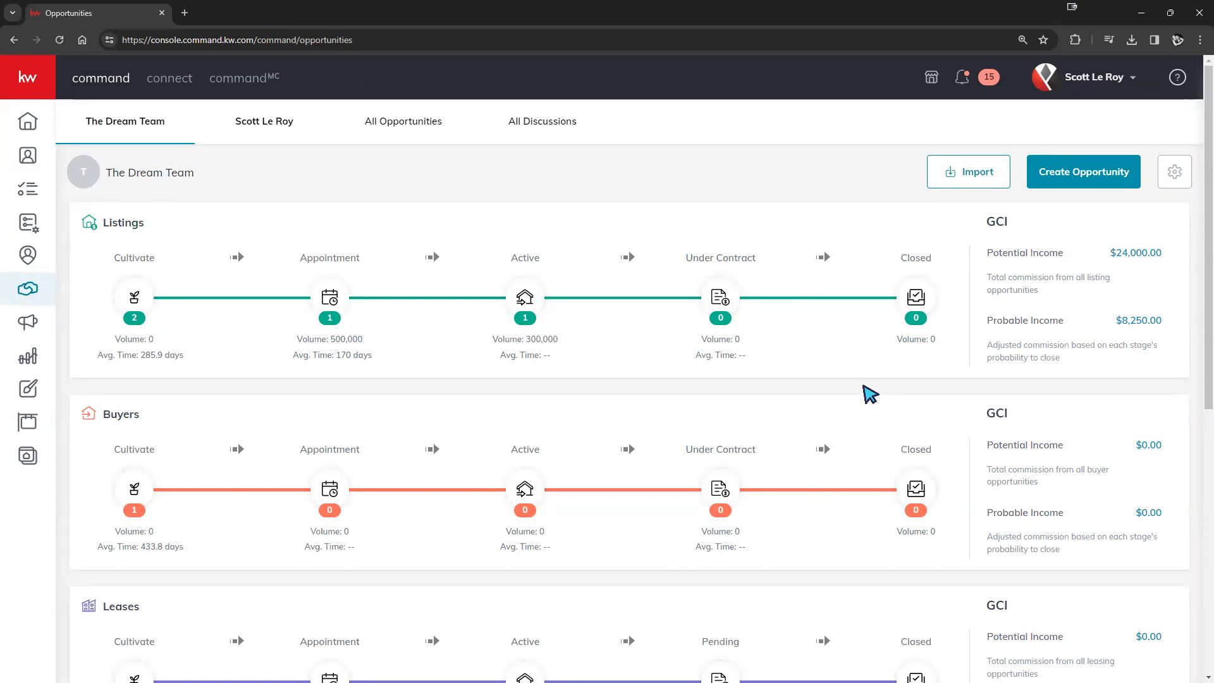
- Create a Houston Premier listing opportunity for the client contact at 3% commission
left_click(1108, 184)
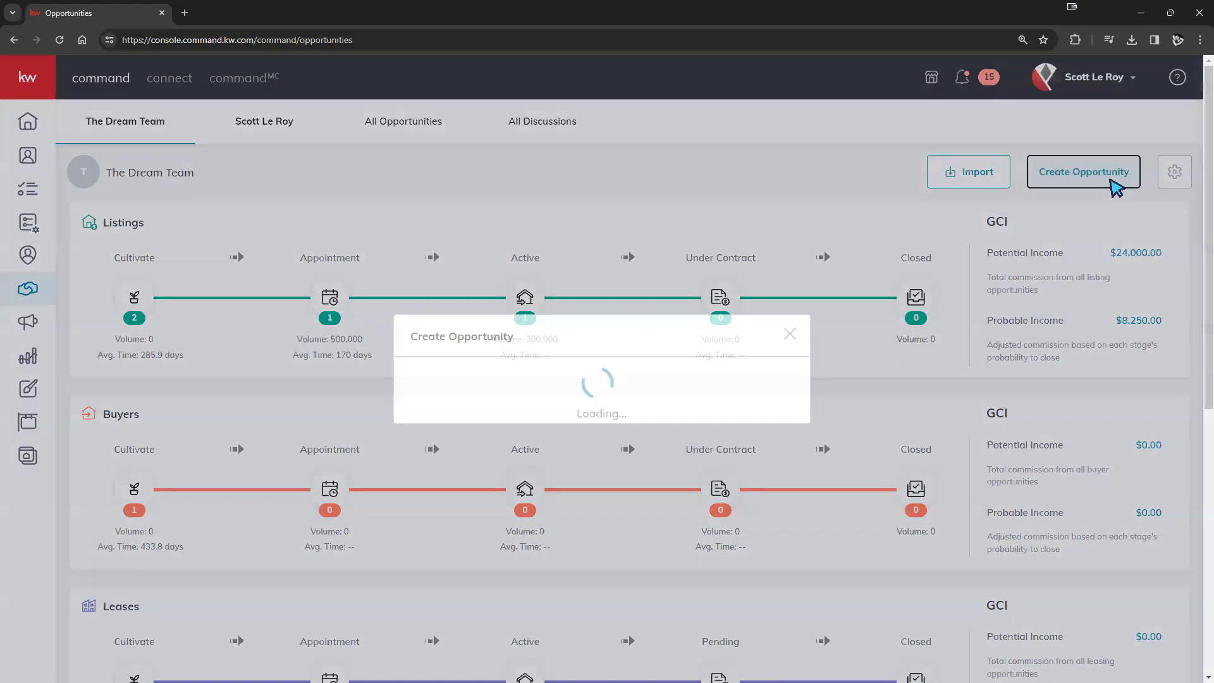
left_click(568, 151)
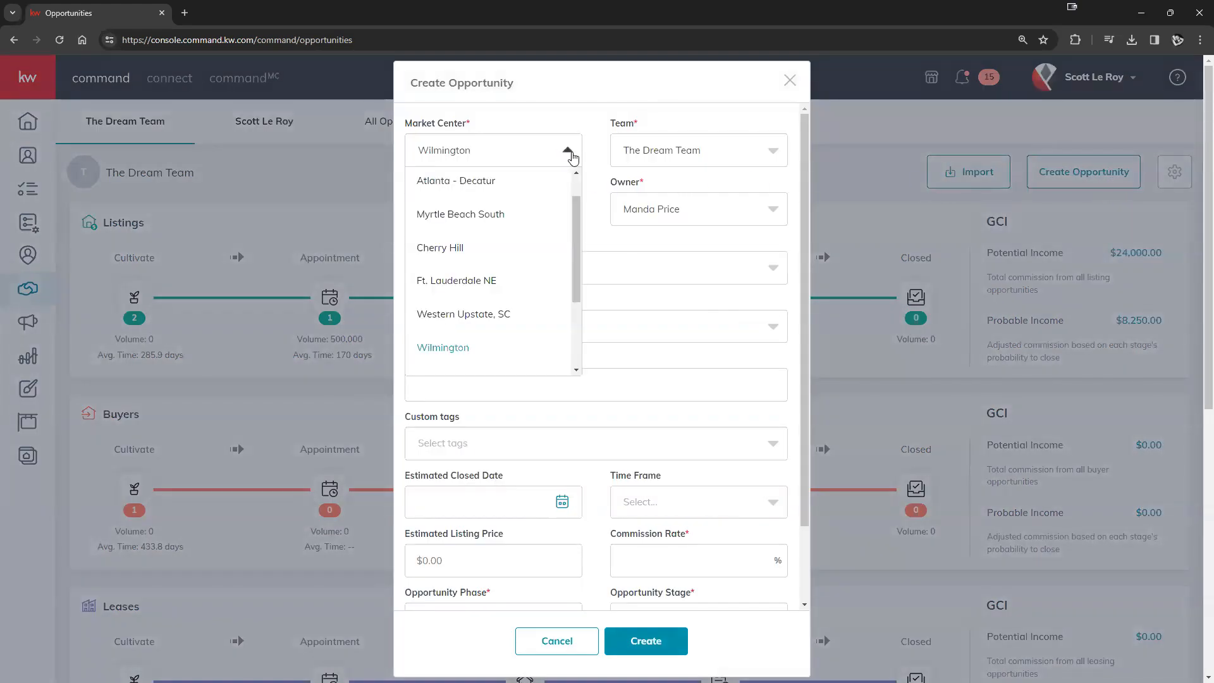
scroll(552, 233, "up", 1)
left_click(500, 185)
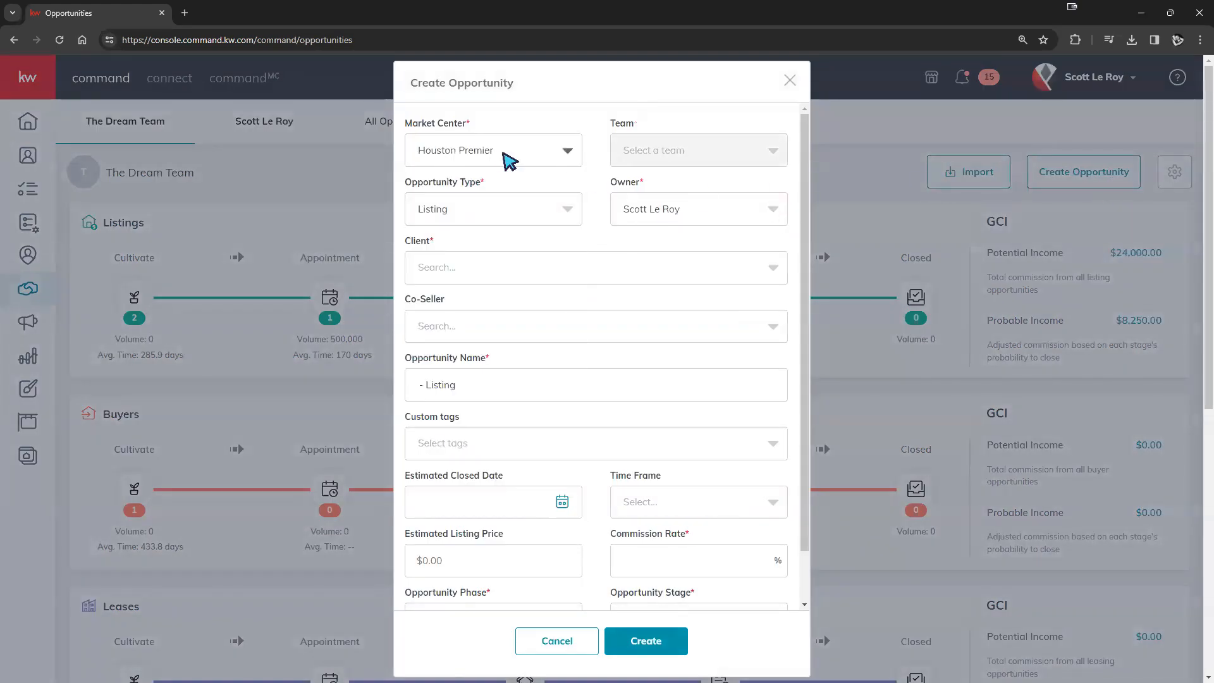
left_click(598, 265)
type("fake name")
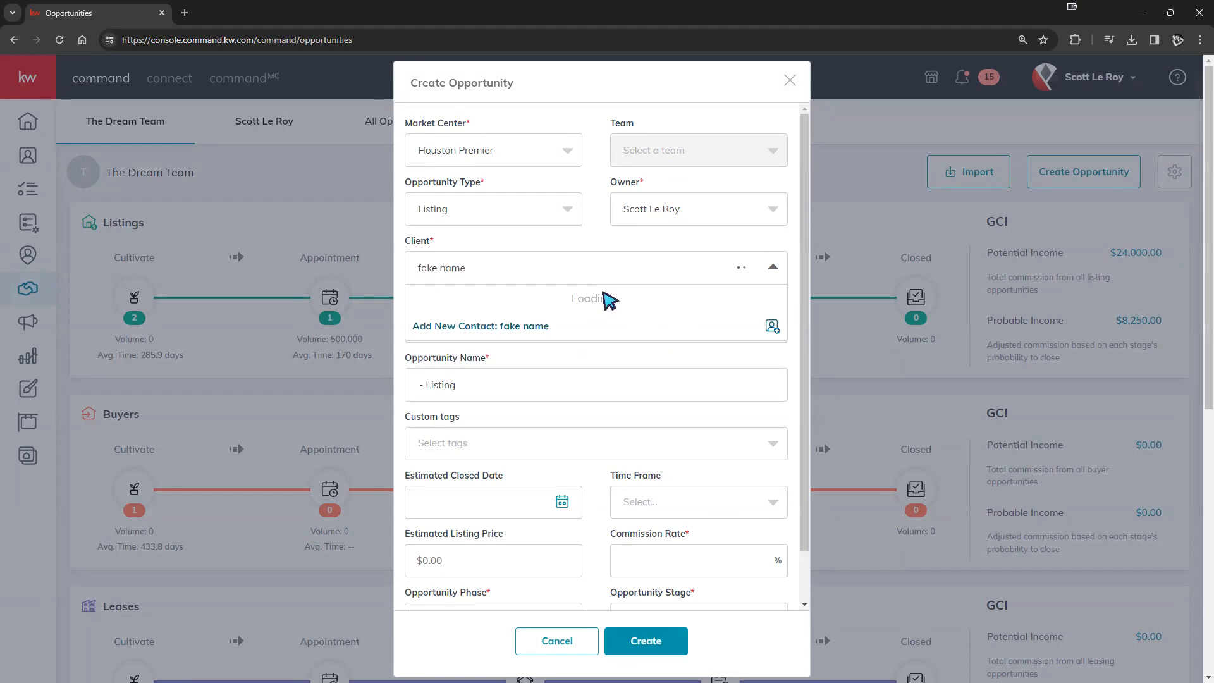
left_click(519, 321)
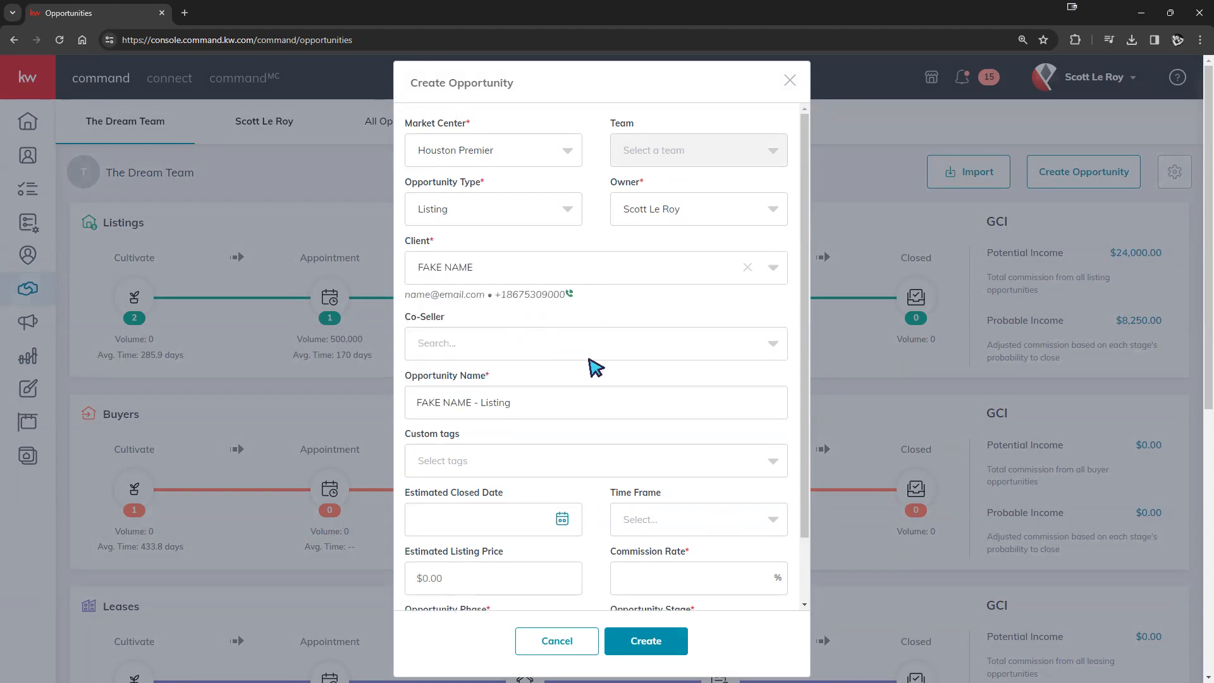
scroll(591, 366, "down", 2)
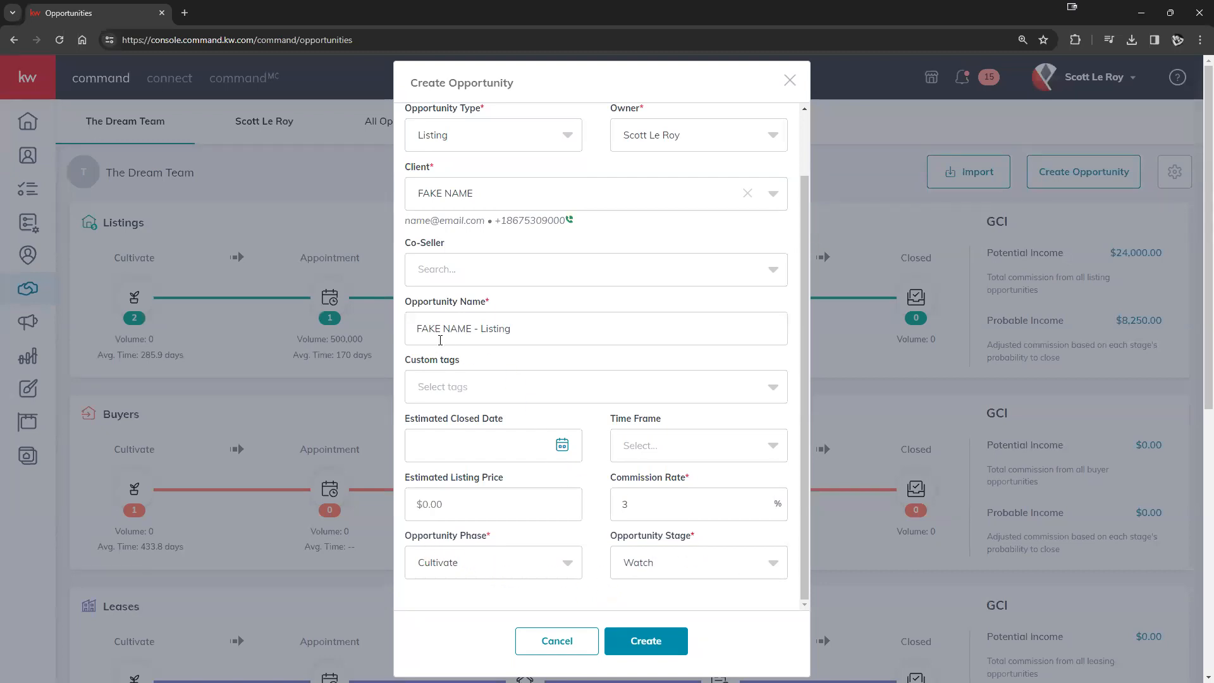
left_click(649, 640)
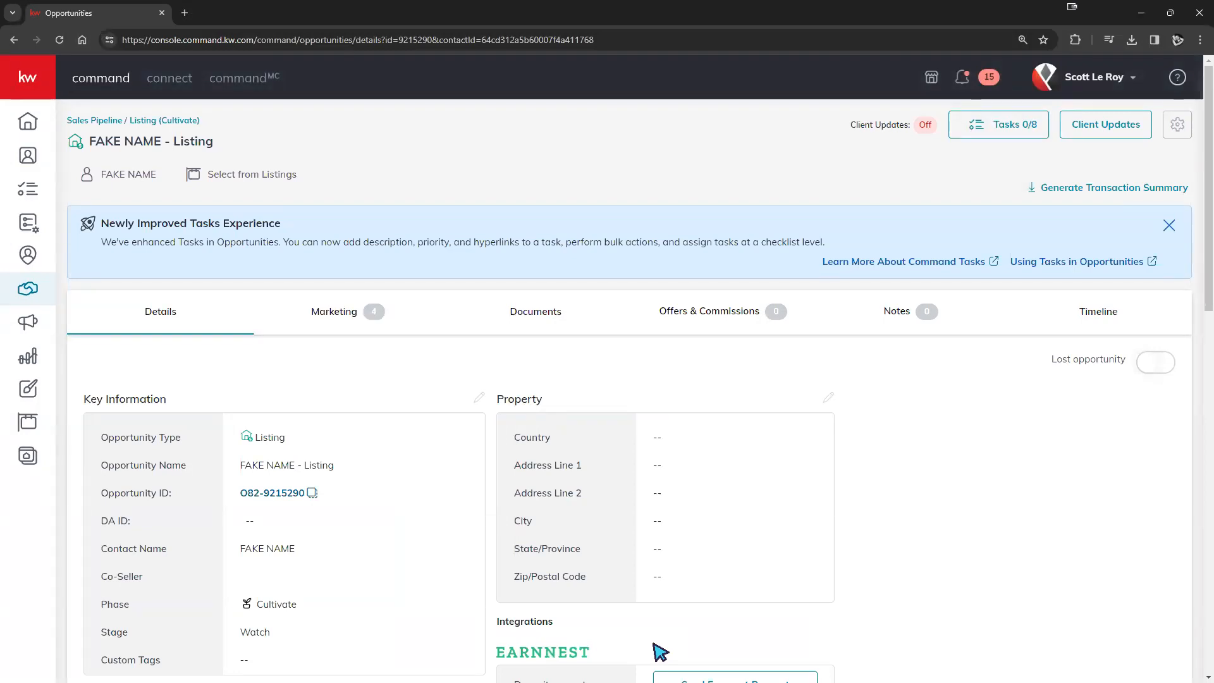
- Review the new listing opportunity's details and open its Documents tab
scroll(483, 430, "down", 2)
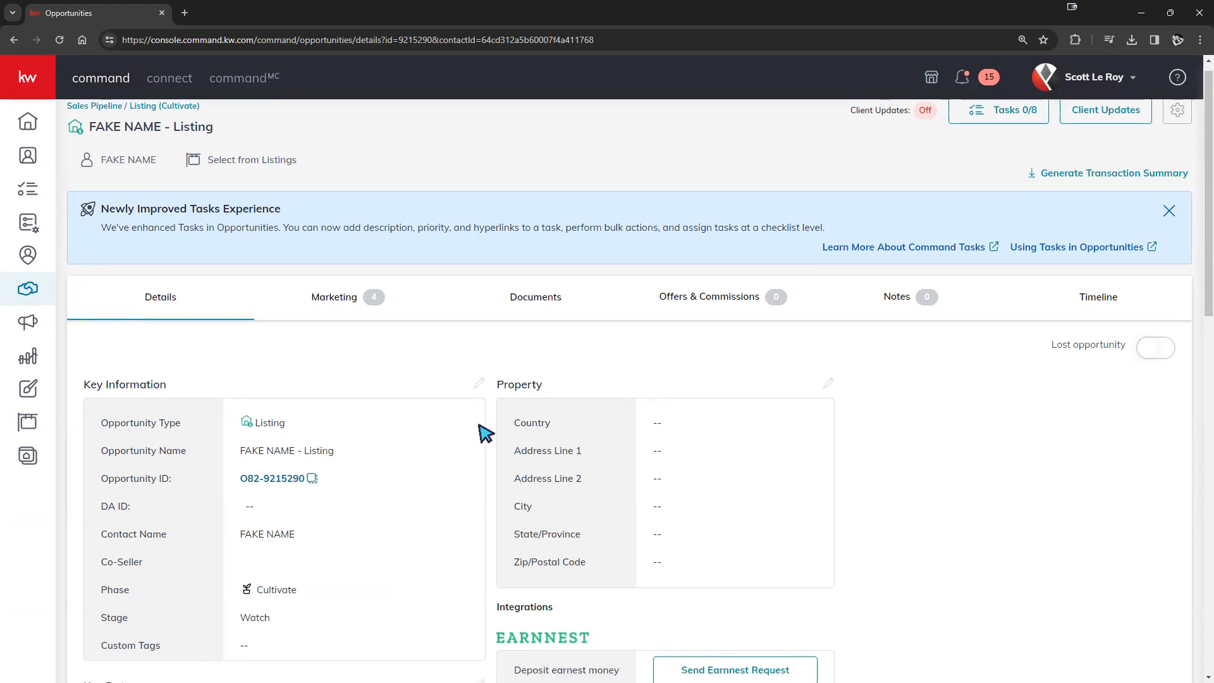
scroll(496, 437, "down", 2)
scroll(494, 431, "down", 2)
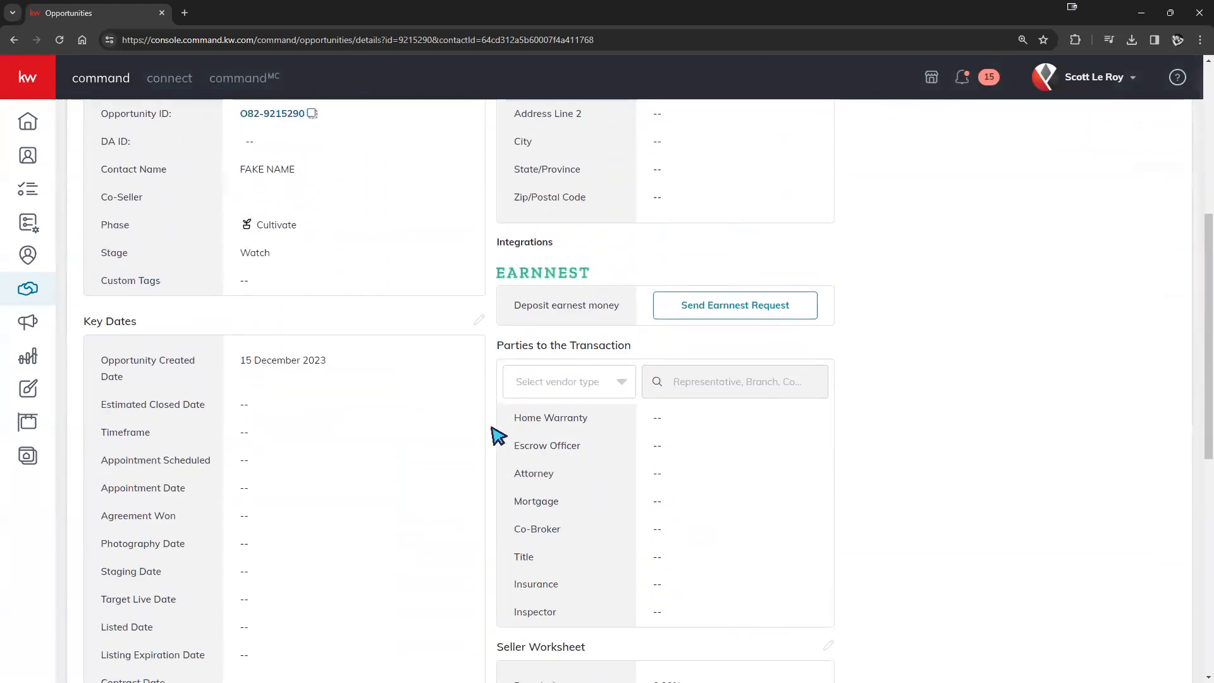
scroll(510, 455, "up", 3)
scroll(513, 465, "up", 2)
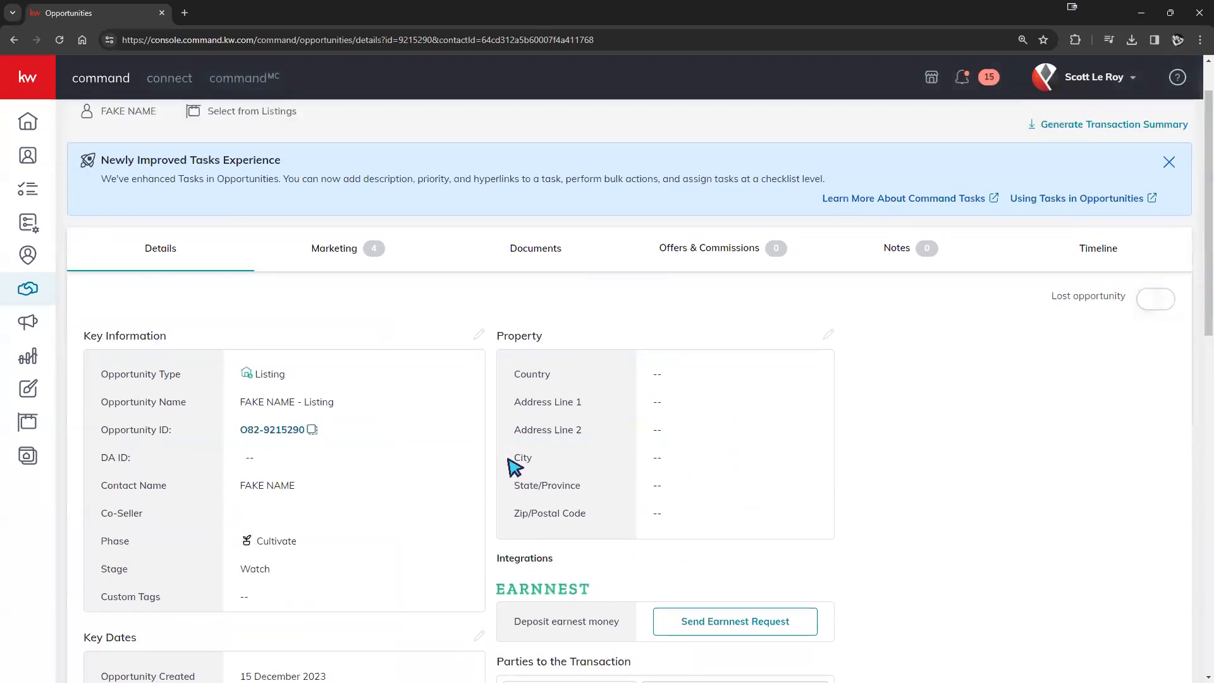
scroll(509, 461, "up", 1)
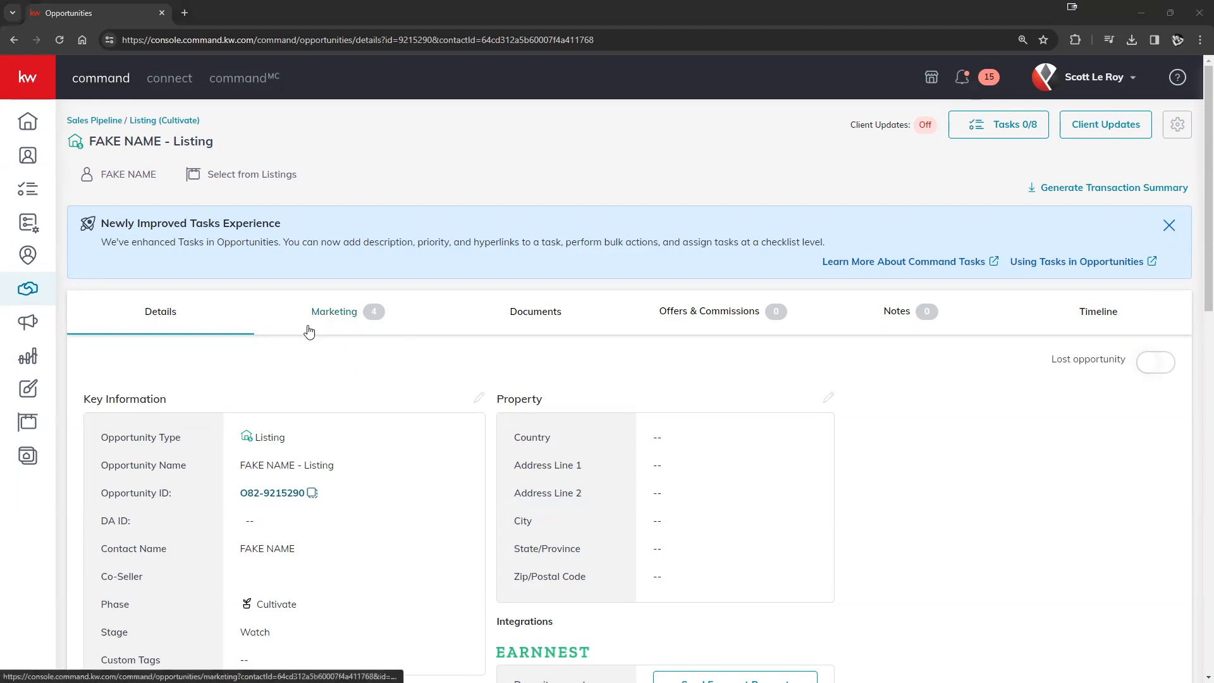
left_click(541, 313)
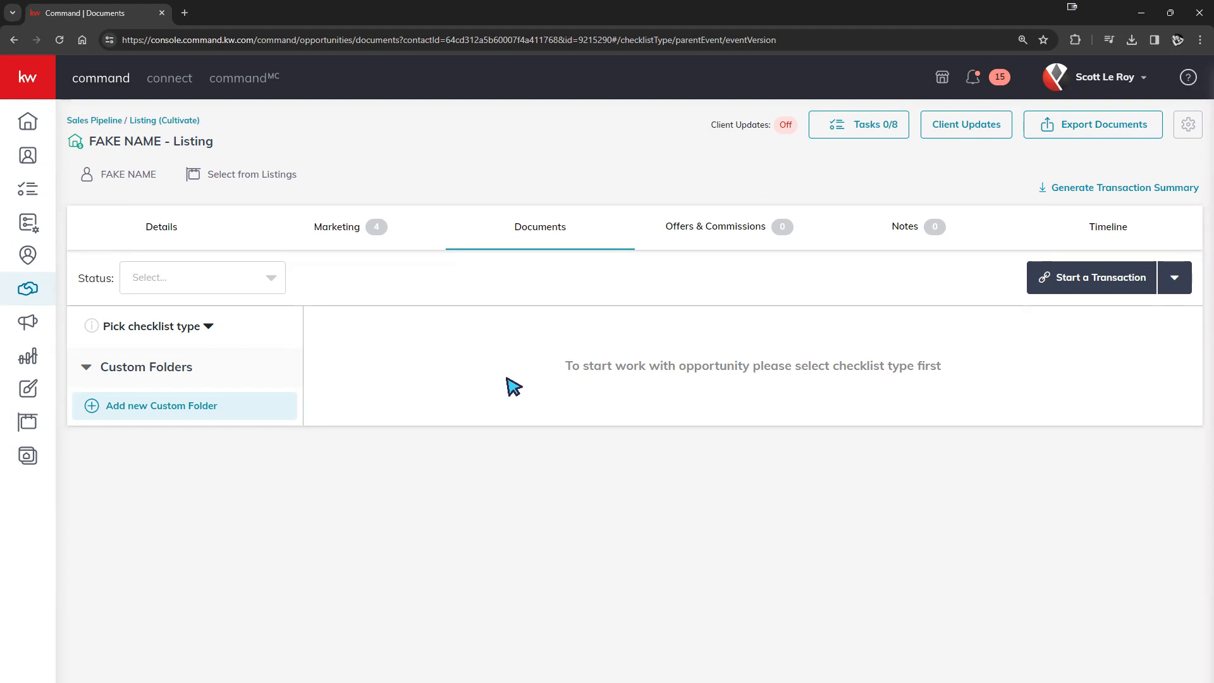
left_click(151, 327)
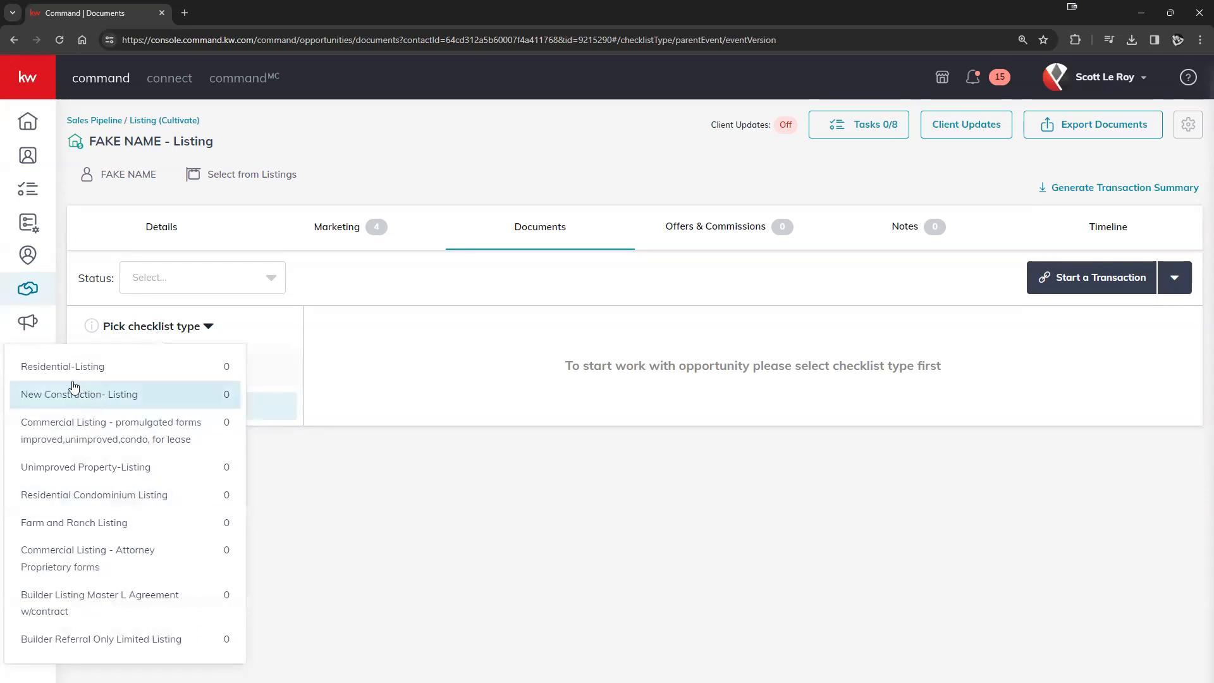
left_click(140, 381)
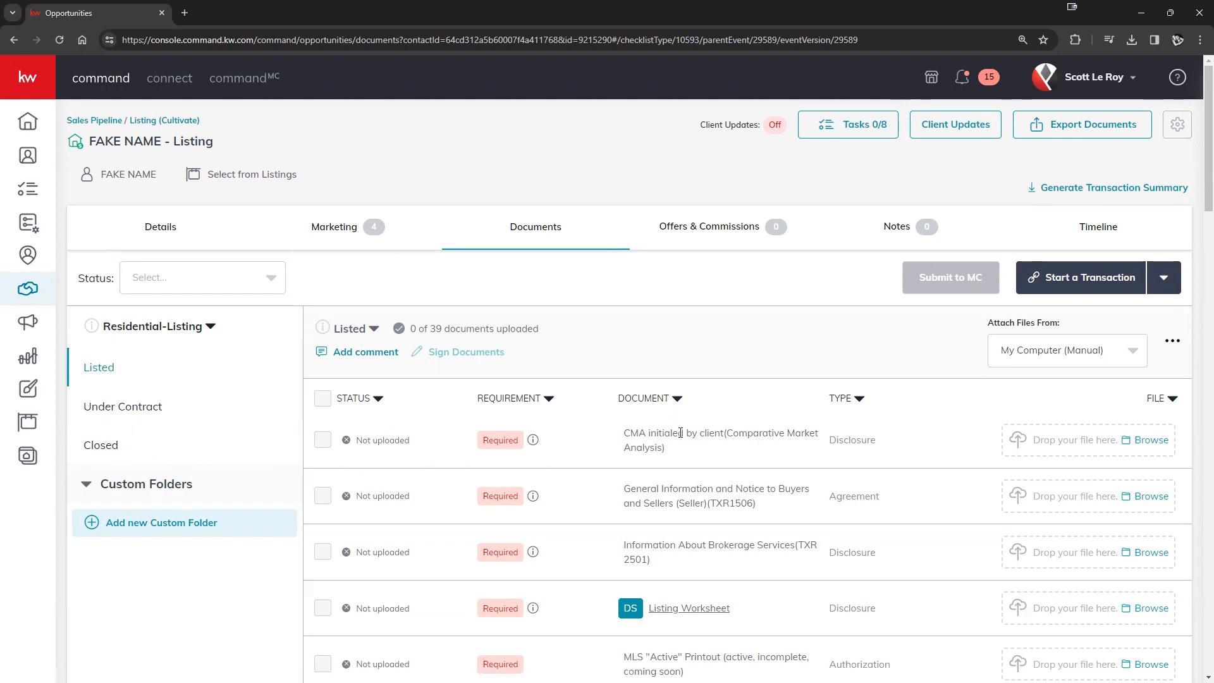
scroll(692, 543, "down", 5)
scroll(693, 552, "up", 5)
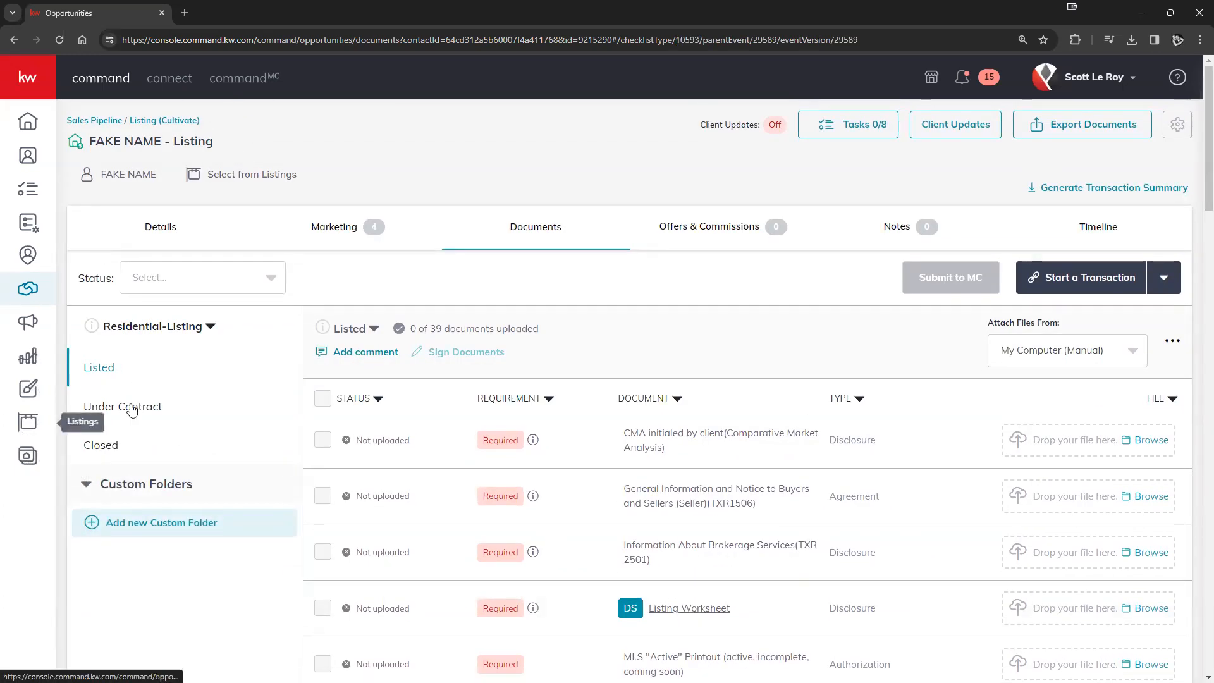
left_click(113, 413)
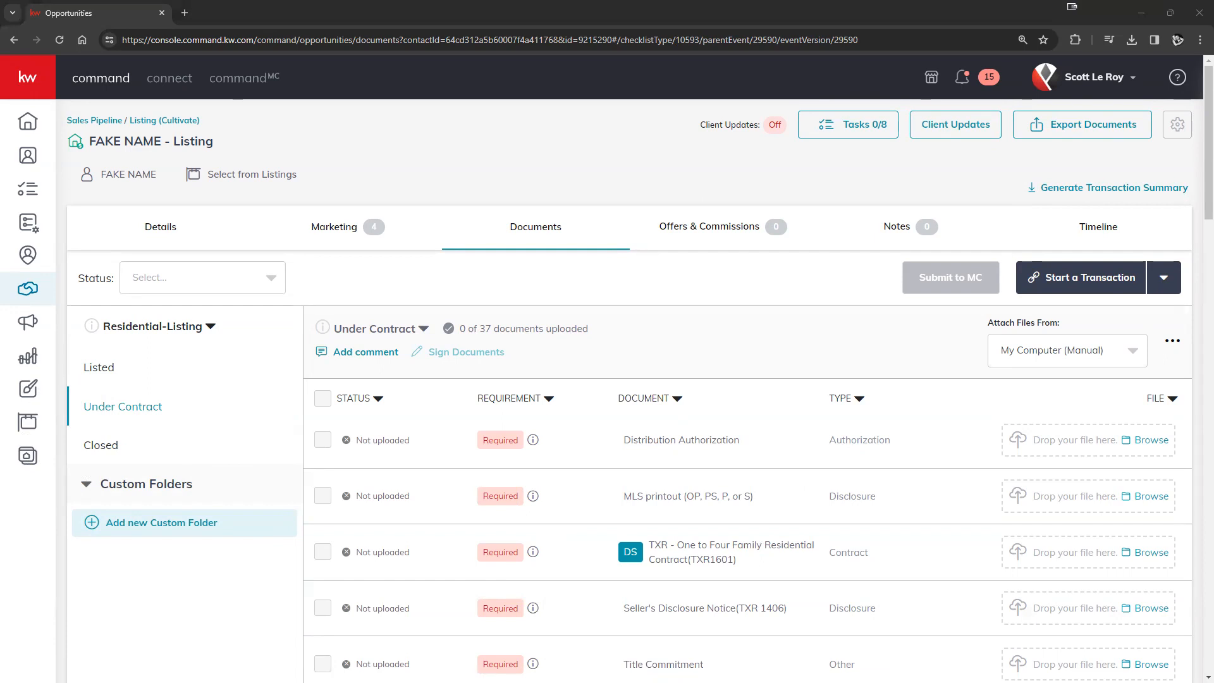
left_click(103, 373)
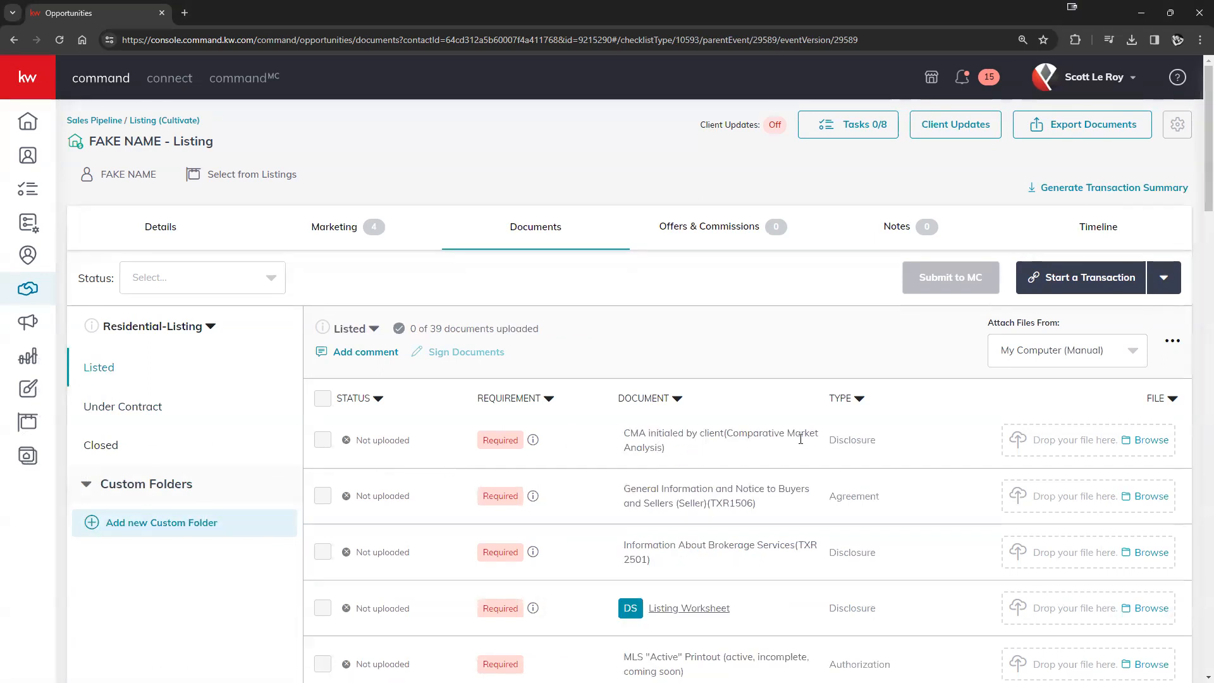
scroll(801, 438, "down", 1)
scroll(800, 437, "down", 10)
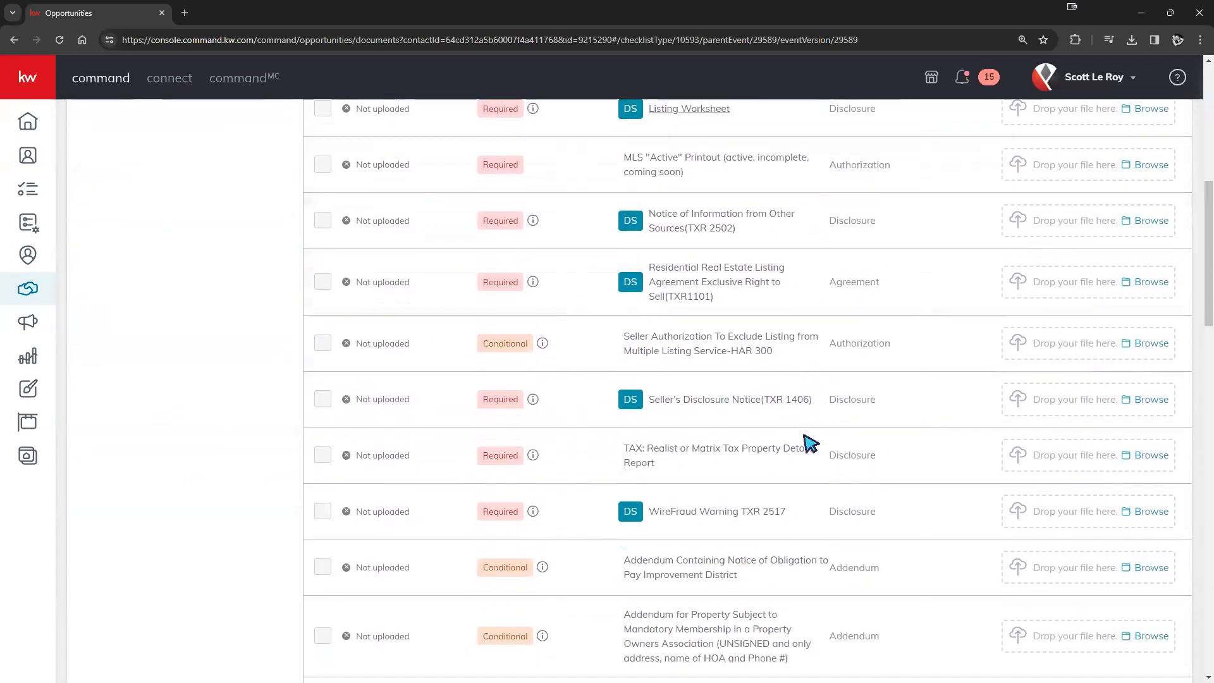
scroll(811, 443, "down", 12)
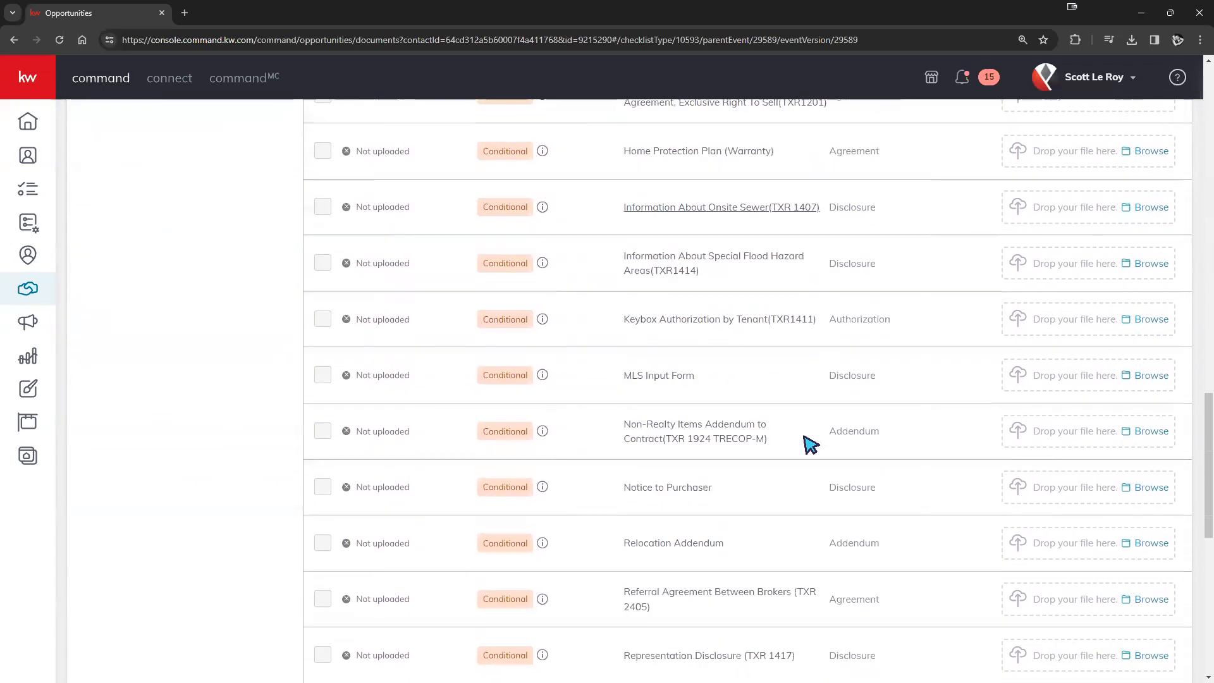
scroll(811, 443, "down", 4)
scroll(809, 449, "up", 20)
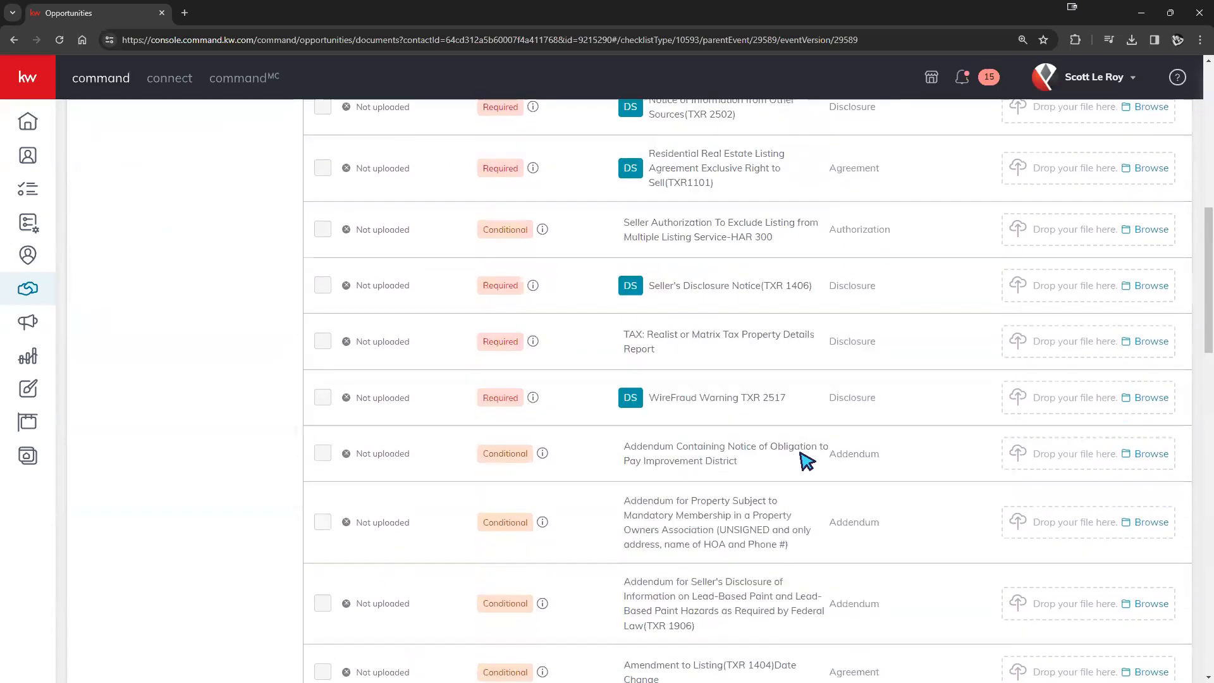
scroll(807, 461, "up", 4)
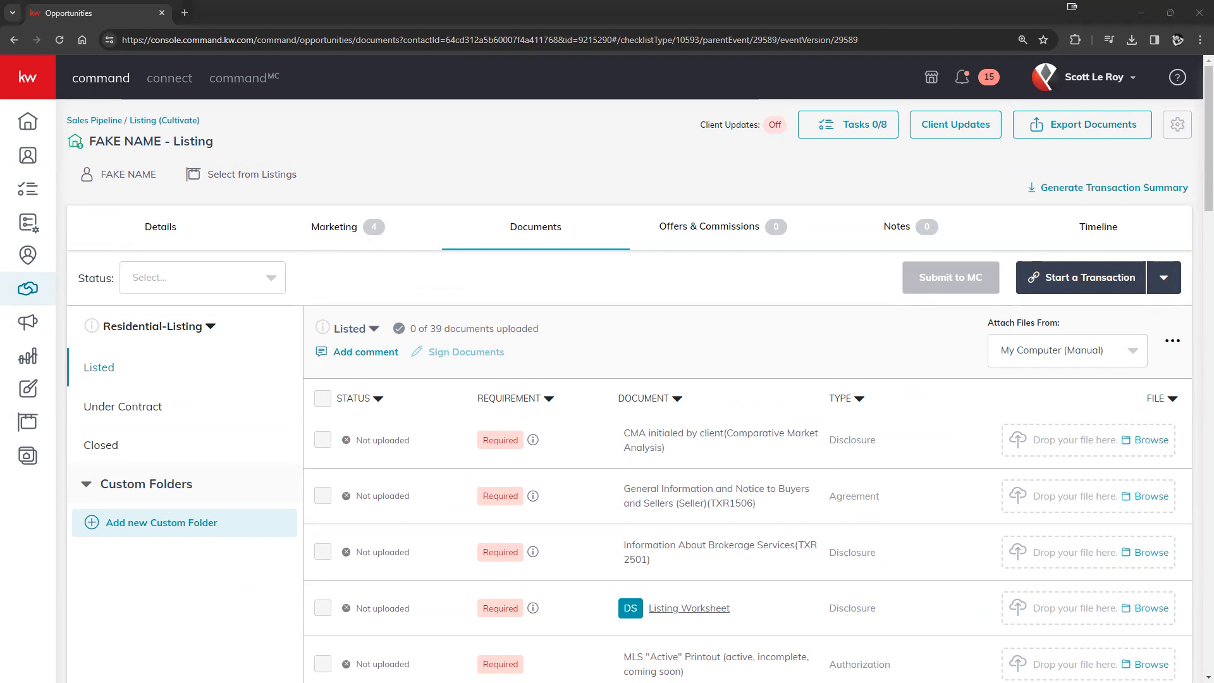
left_click(1091, 77)
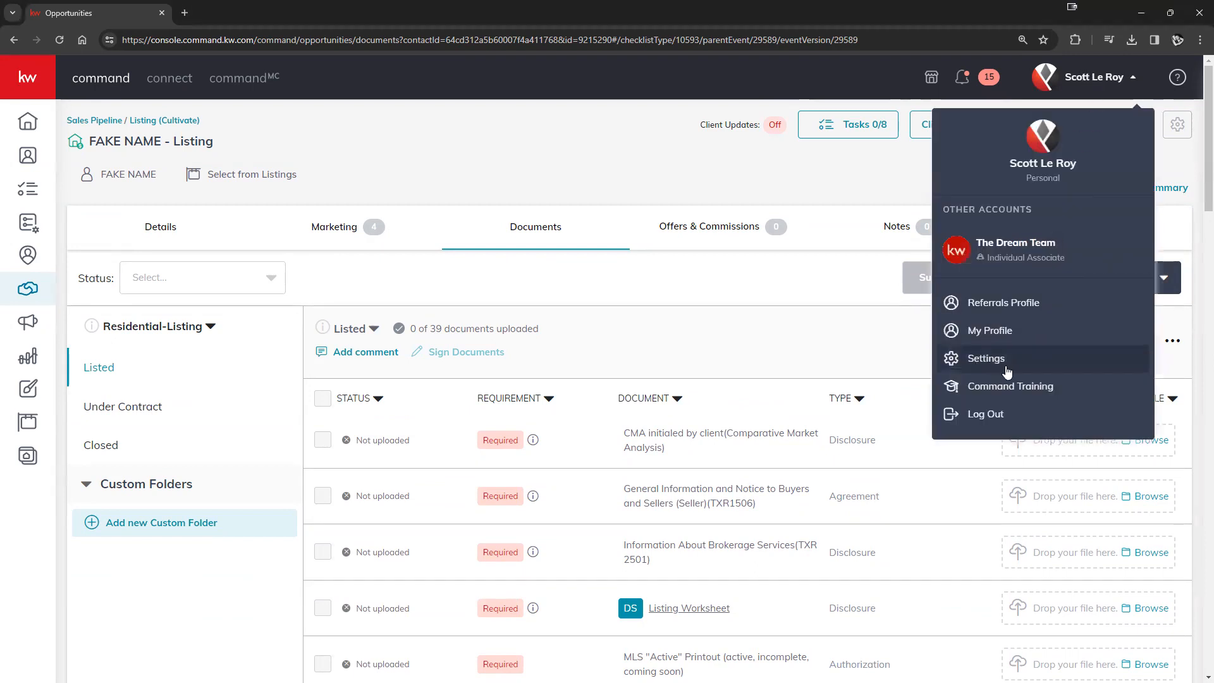
left_click(849, 355)
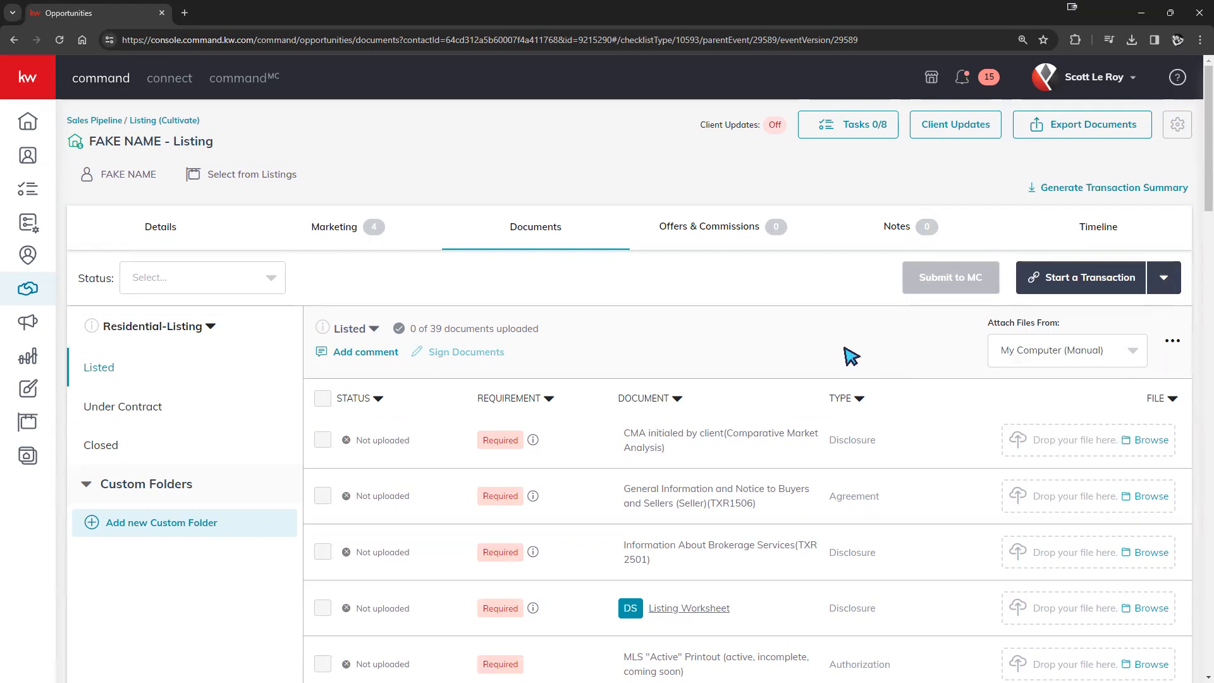
left_click(1100, 75)
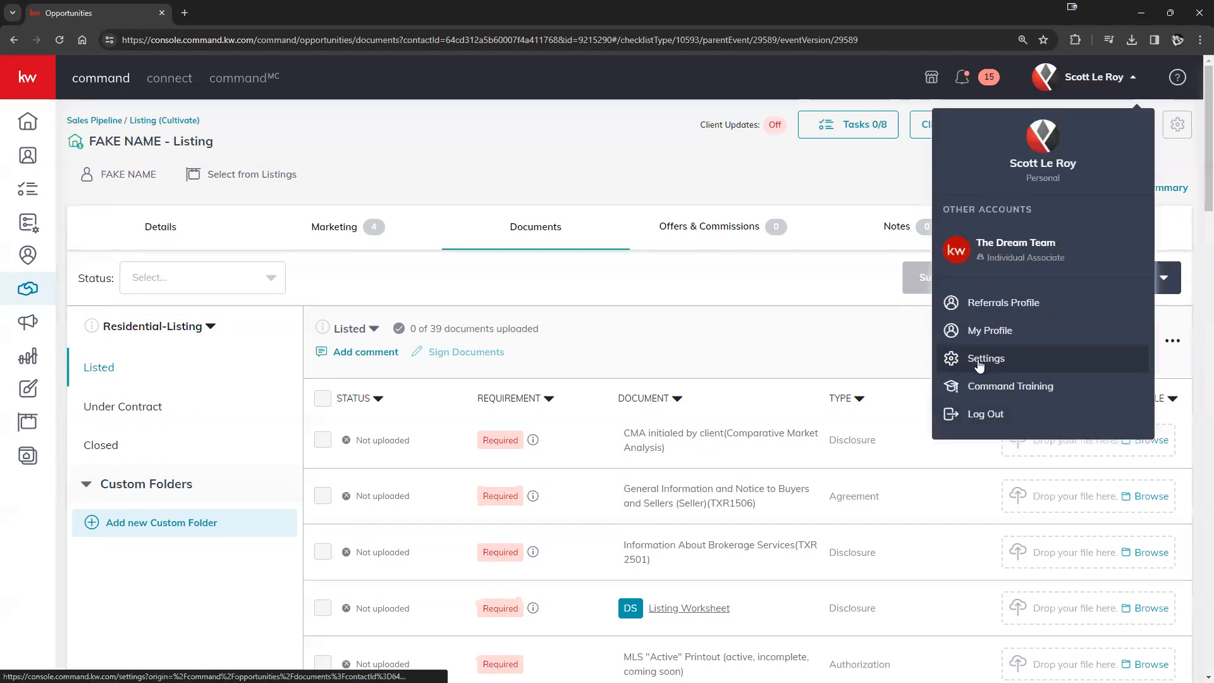
left_click(873, 349)
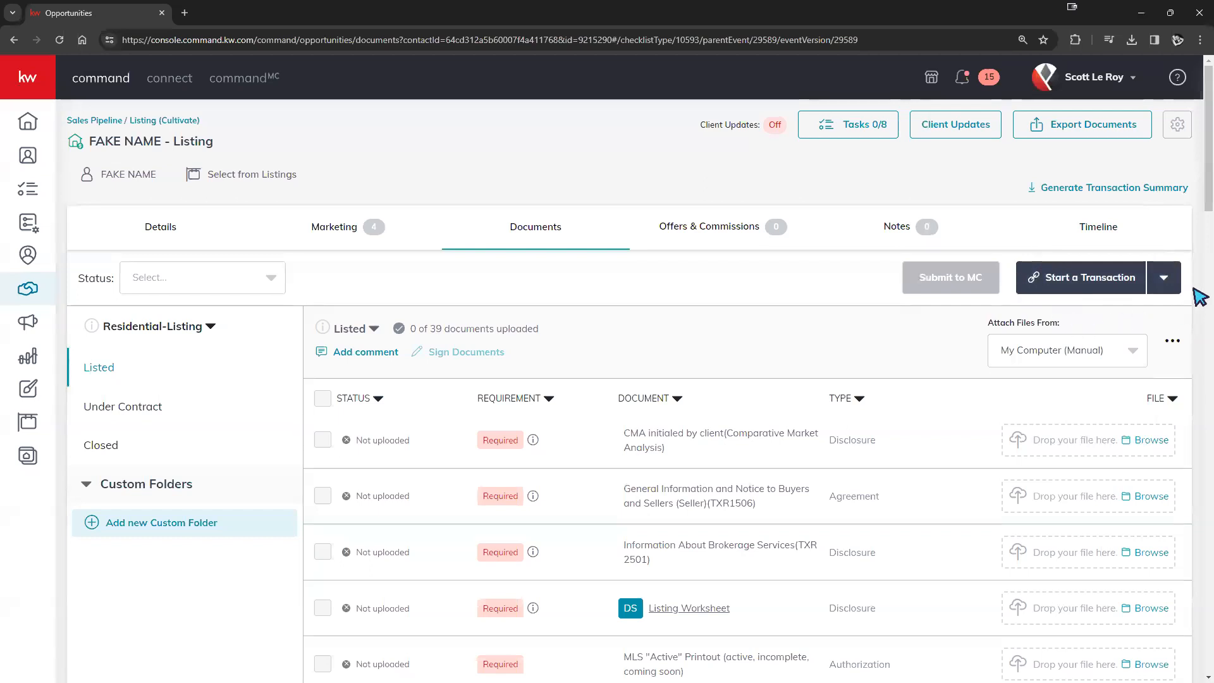
- Start the listing's transaction in DocuSign, then return to the KW Command listing
left_click(1042, 288)
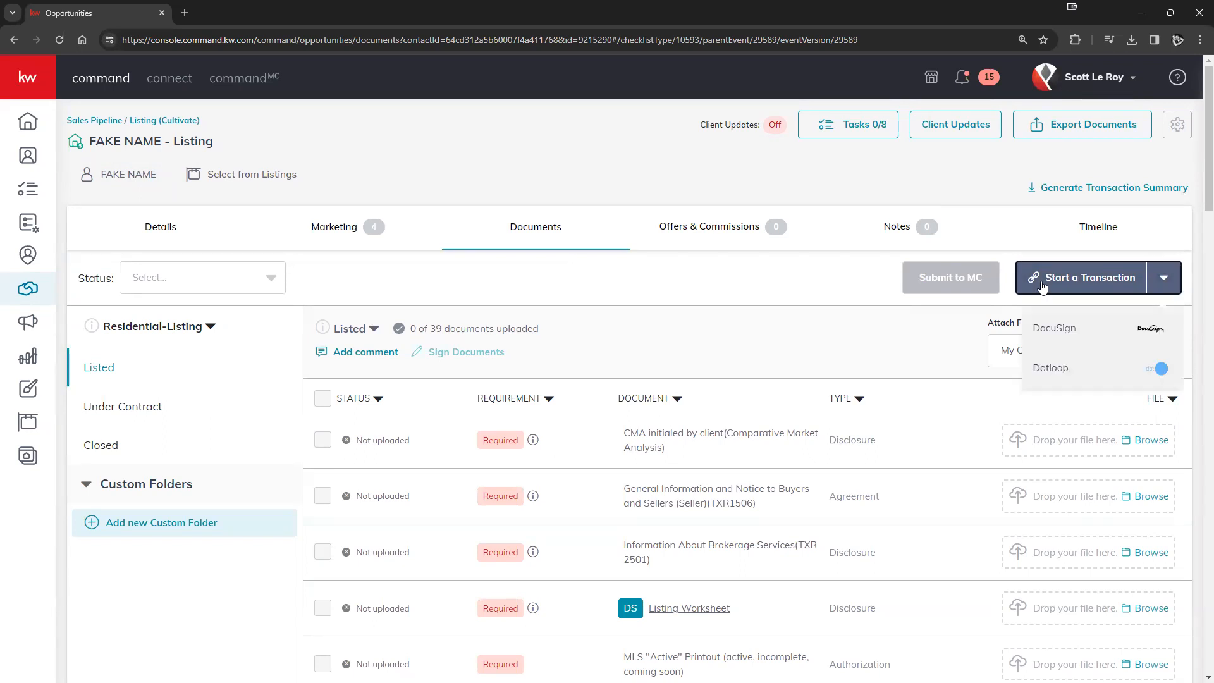
left_click(1060, 333)
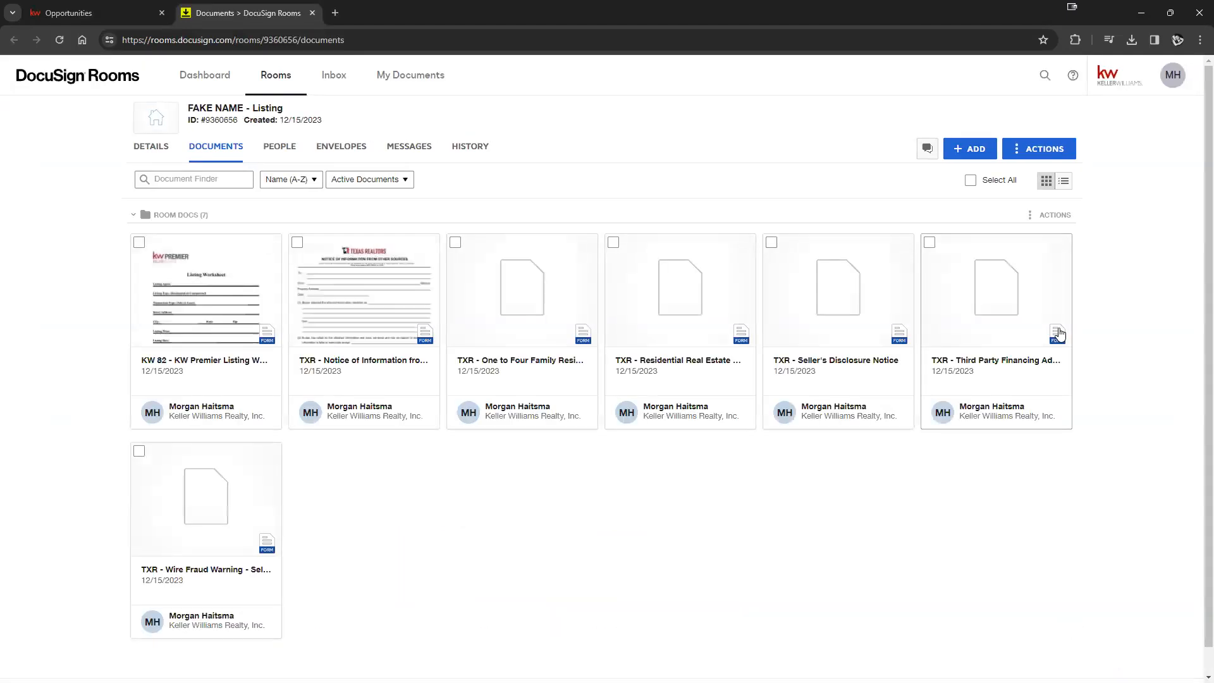
left_click(120, 17)
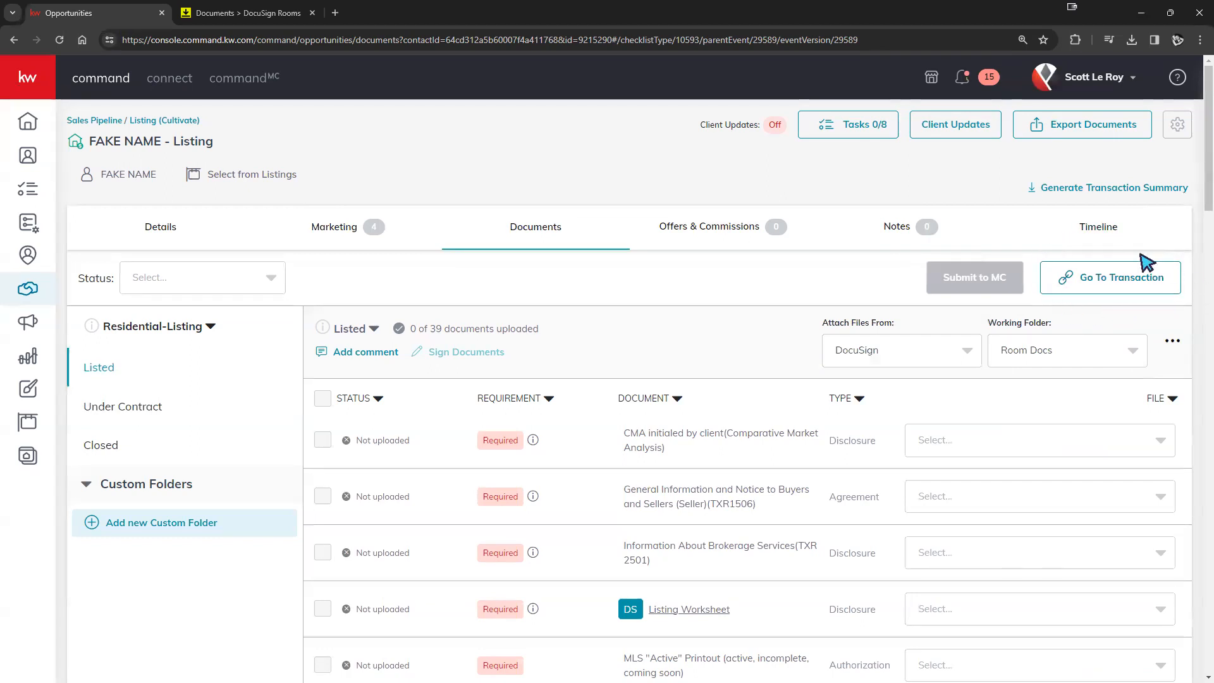
left_click(269, 14)
left_click(120, 16)
left_click(966, 352)
left_click(924, 383)
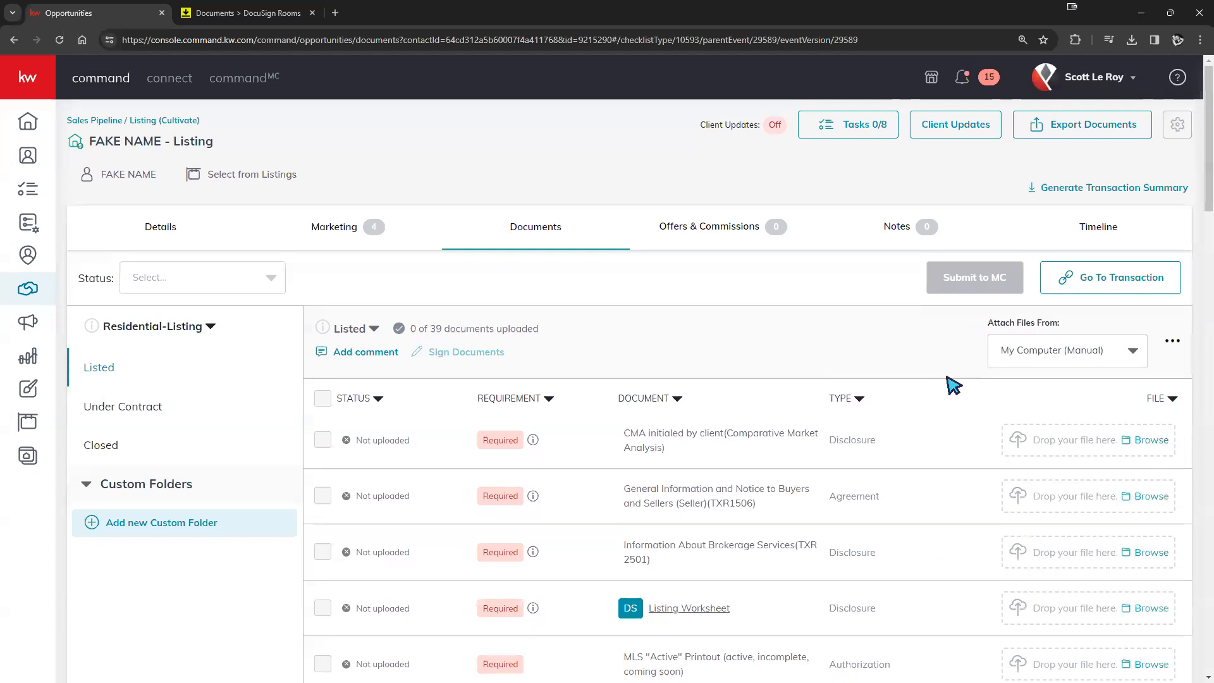
left_click(1131, 355)
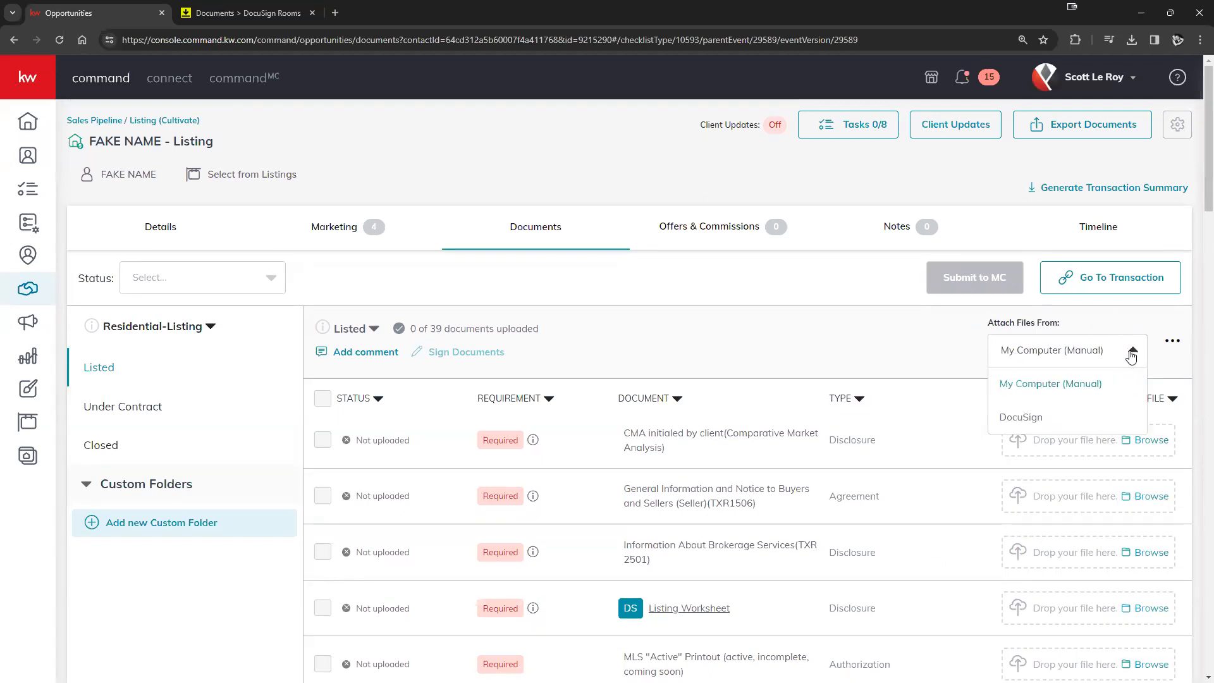
left_click(1023, 418)
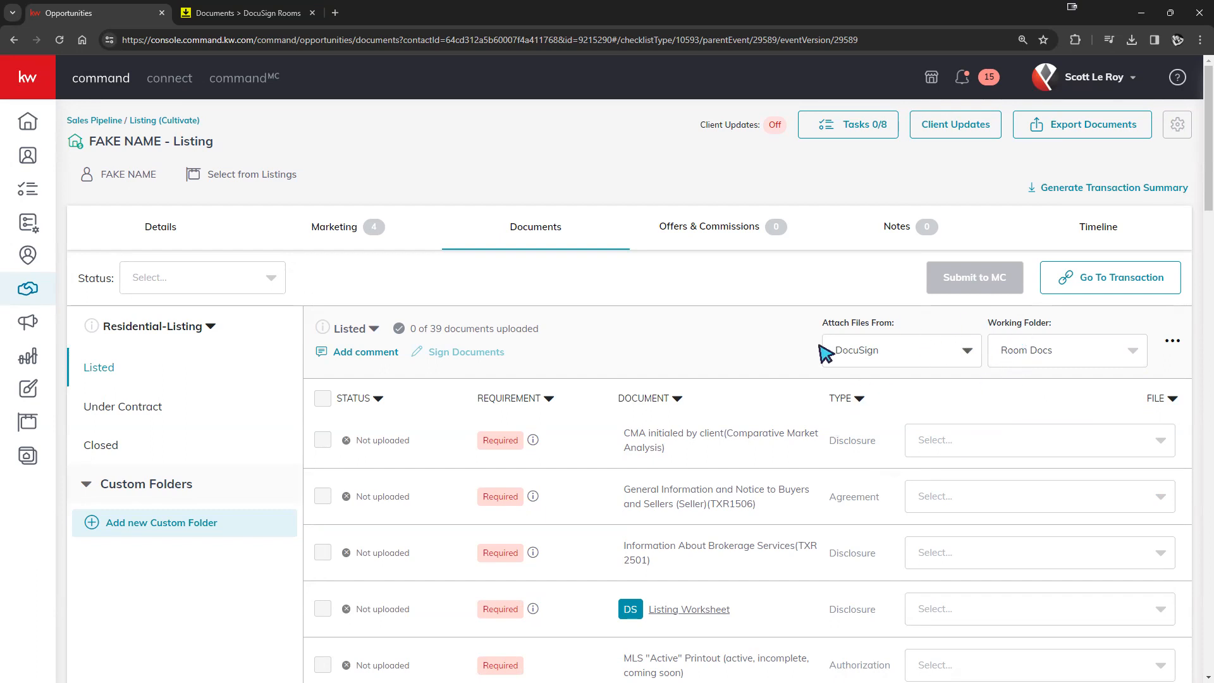
left_click_drag(997, 324, 1062, 329)
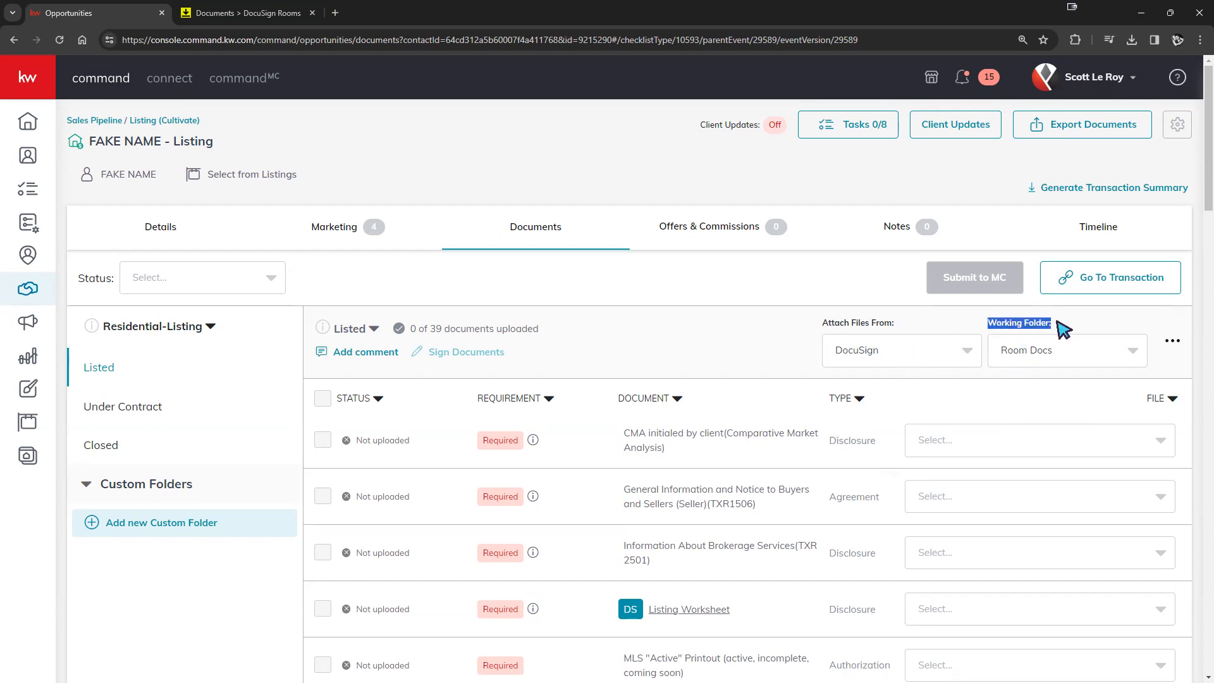
- Select all seven form cards in the listing room, including KW 82 and the wire fraud warning
left_click(209, 13)
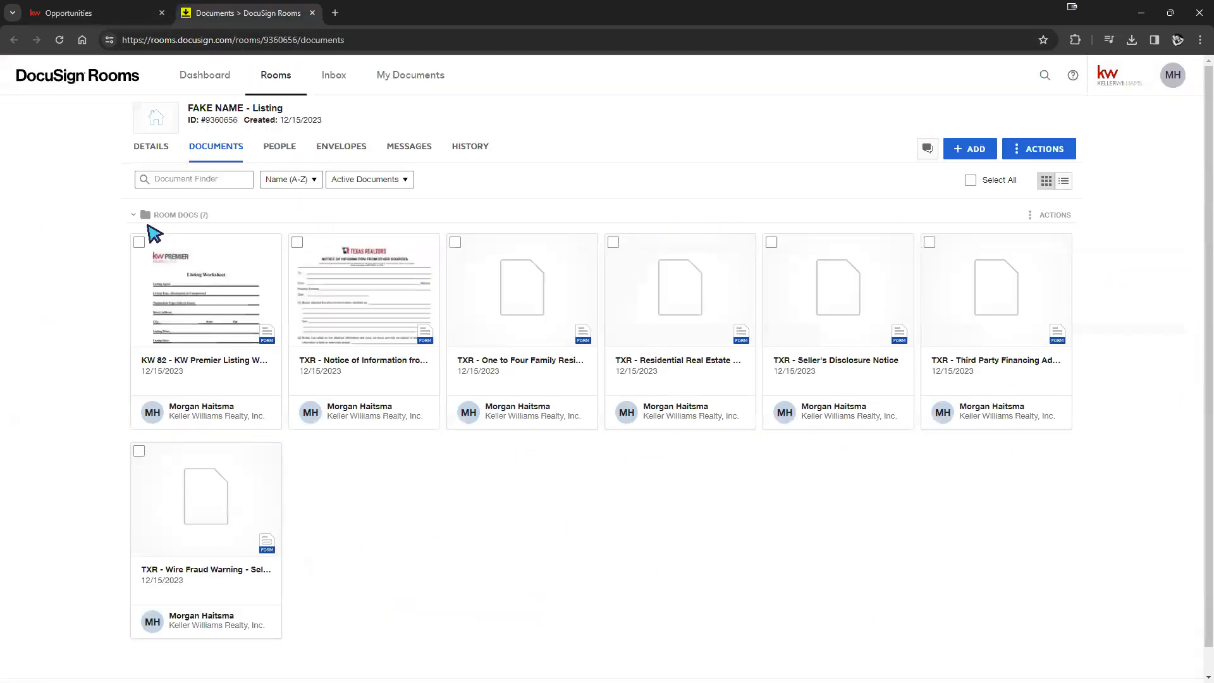
left_click(139, 243)
left_click(140, 452)
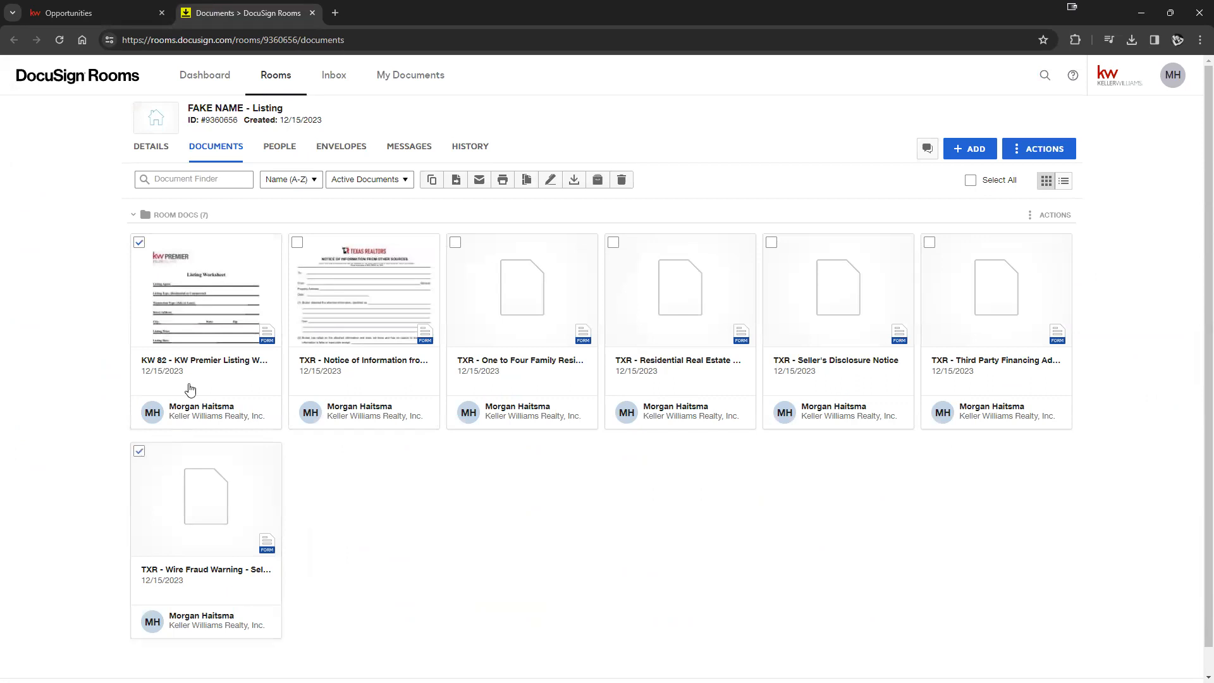
left_click(297, 243)
left_click(455, 244)
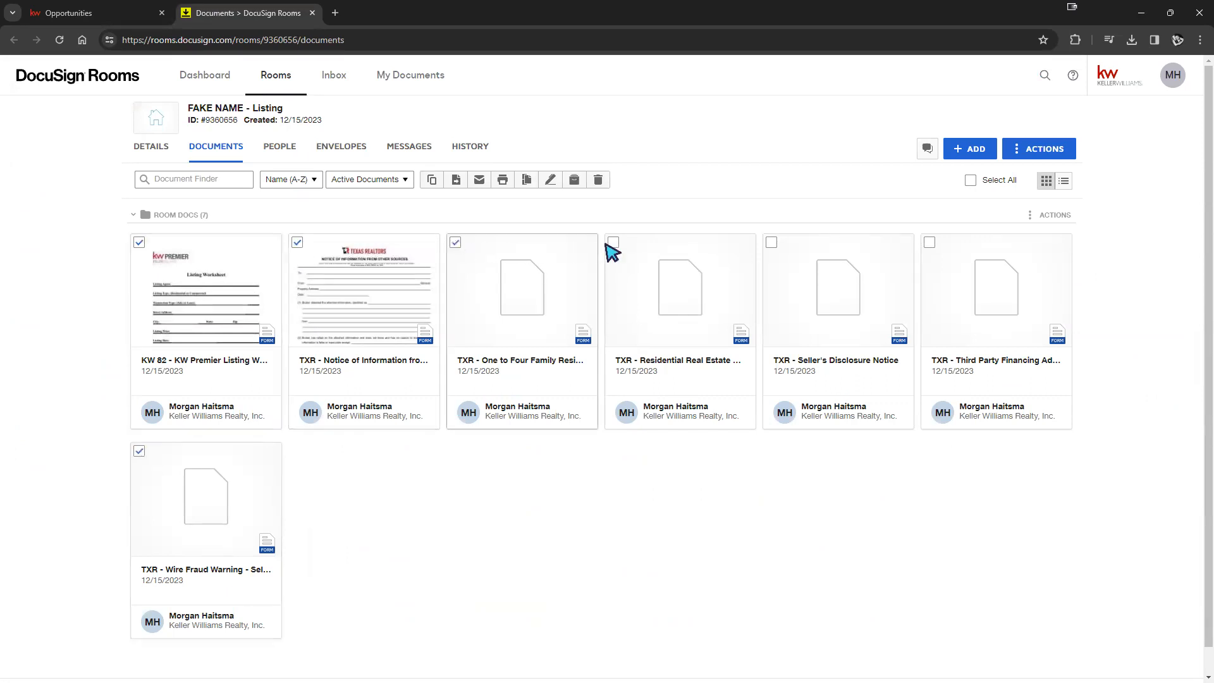
left_click(771, 243)
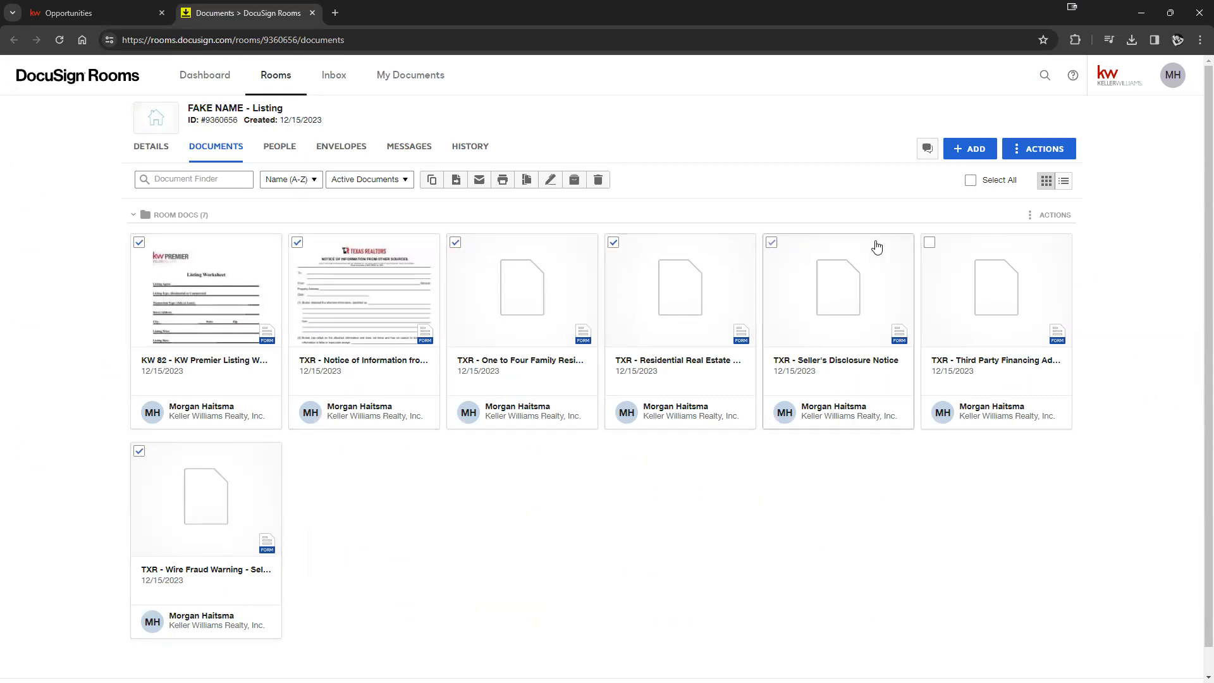
left_click(929, 245)
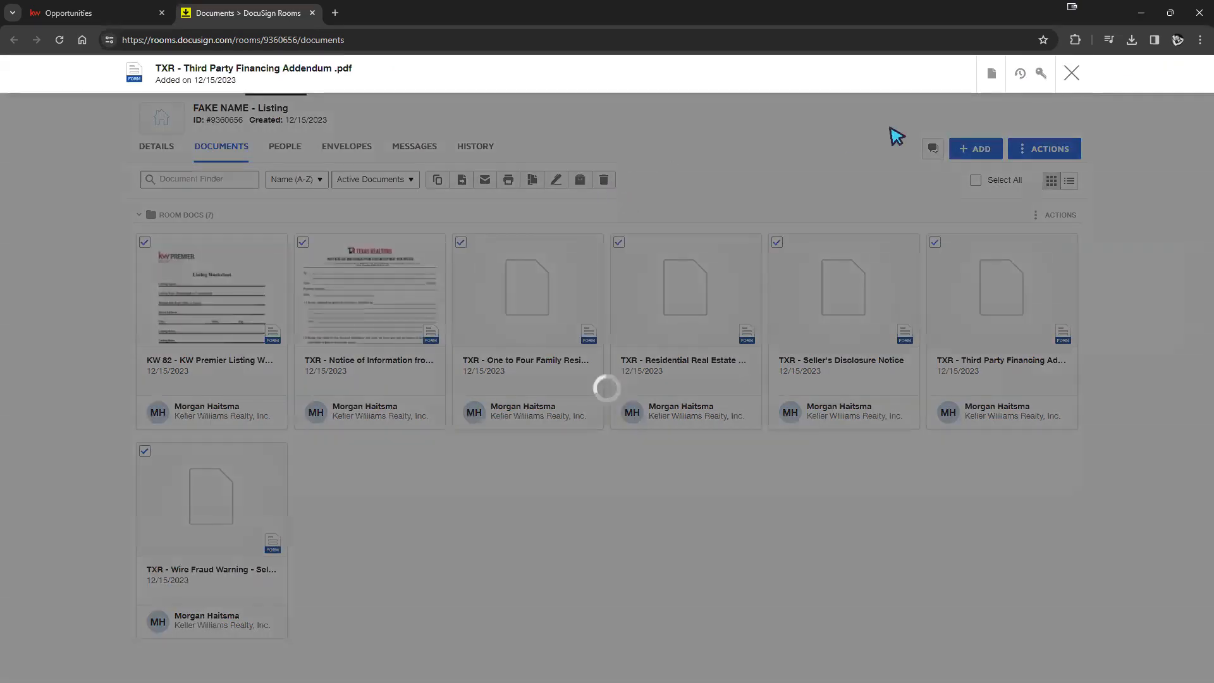
left_click(1071, 73)
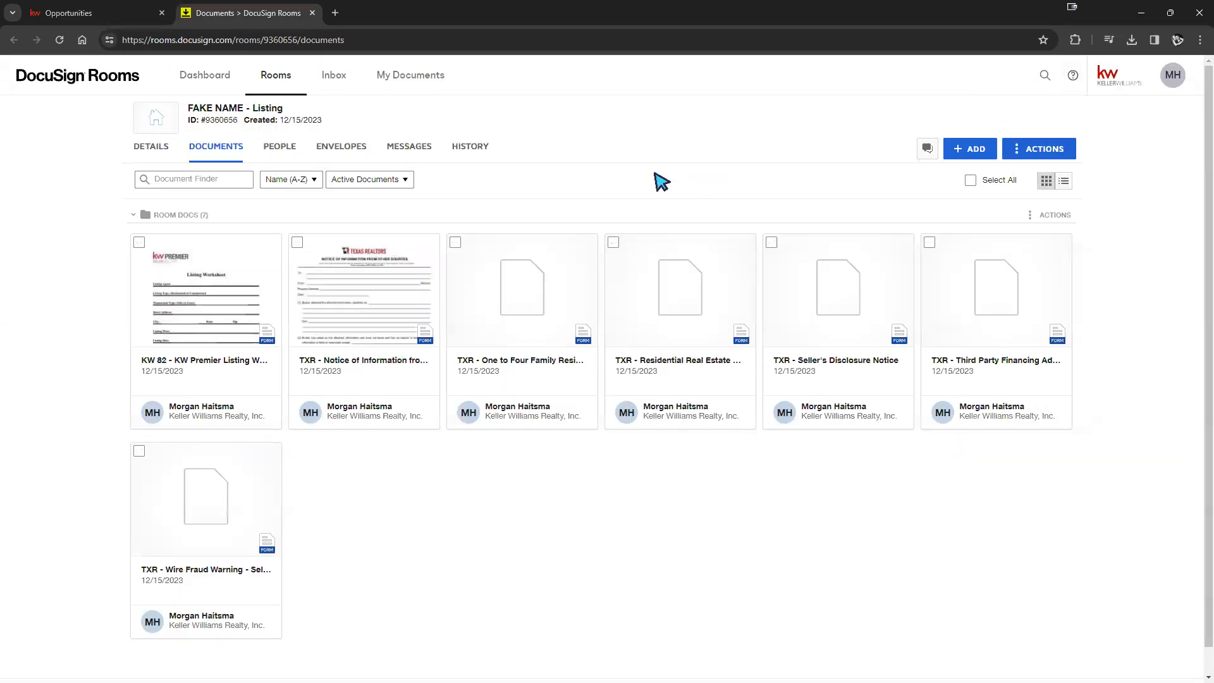
left_click(139, 243)
left_click(139, 451)
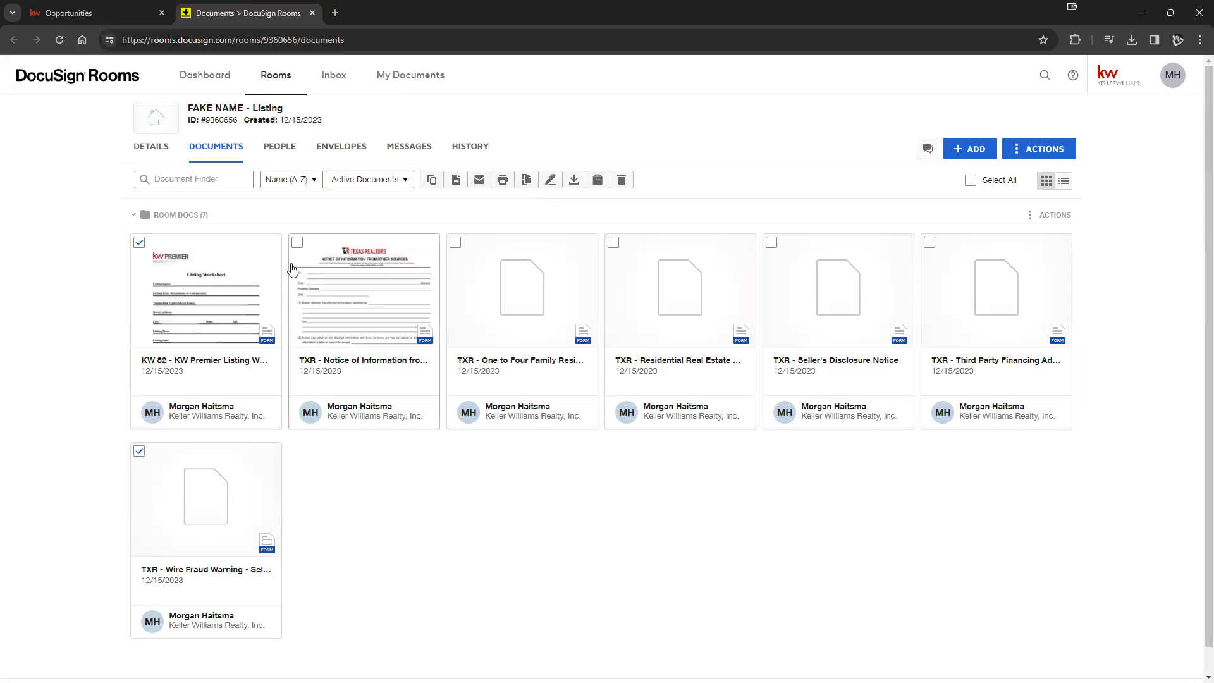
left_click(455, 243)
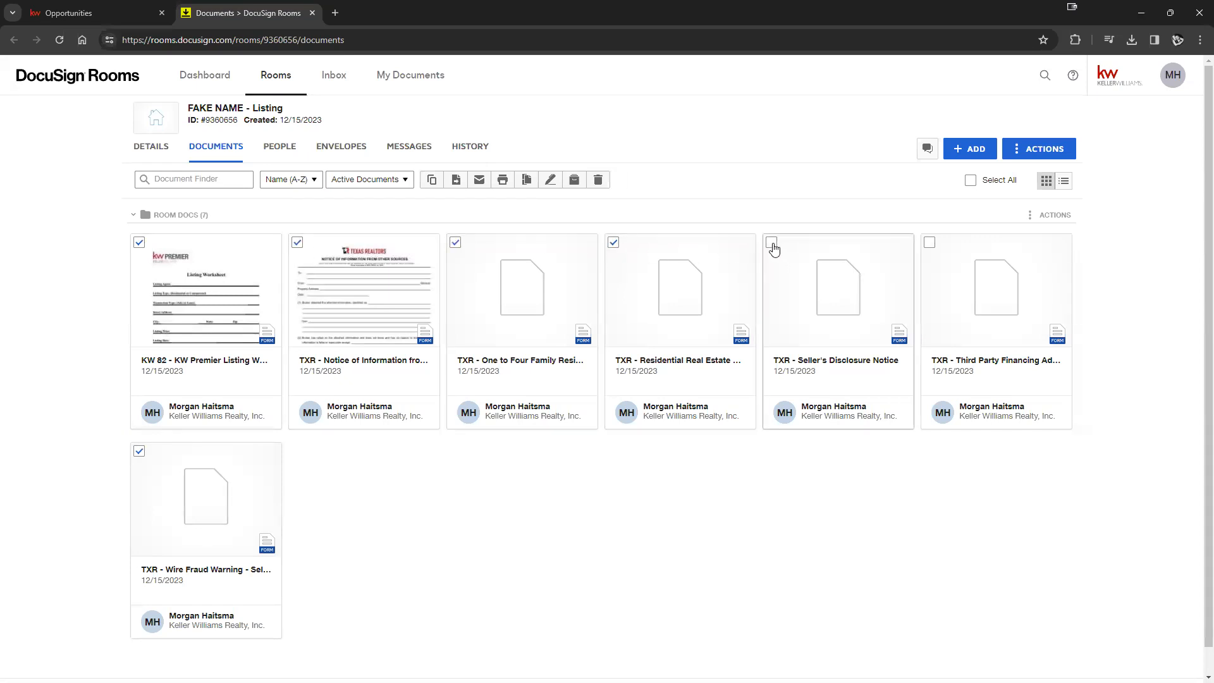
- Delete the seven selected forms so Room Docs holds 0 documents
left_click(598, 180)
left_click(481, 464)
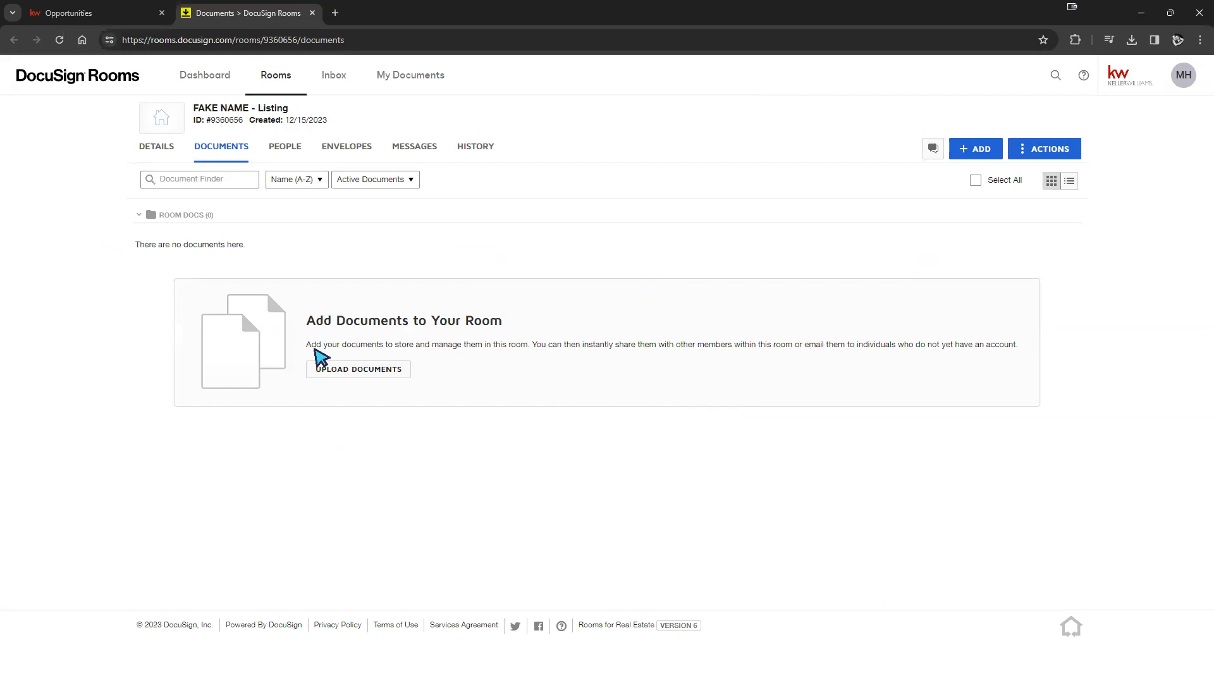
mouse_move(224, 213)
left_mouse_down()
mouse_move(186, 216)
mouse_move(211, 217)
left_mouse_up()
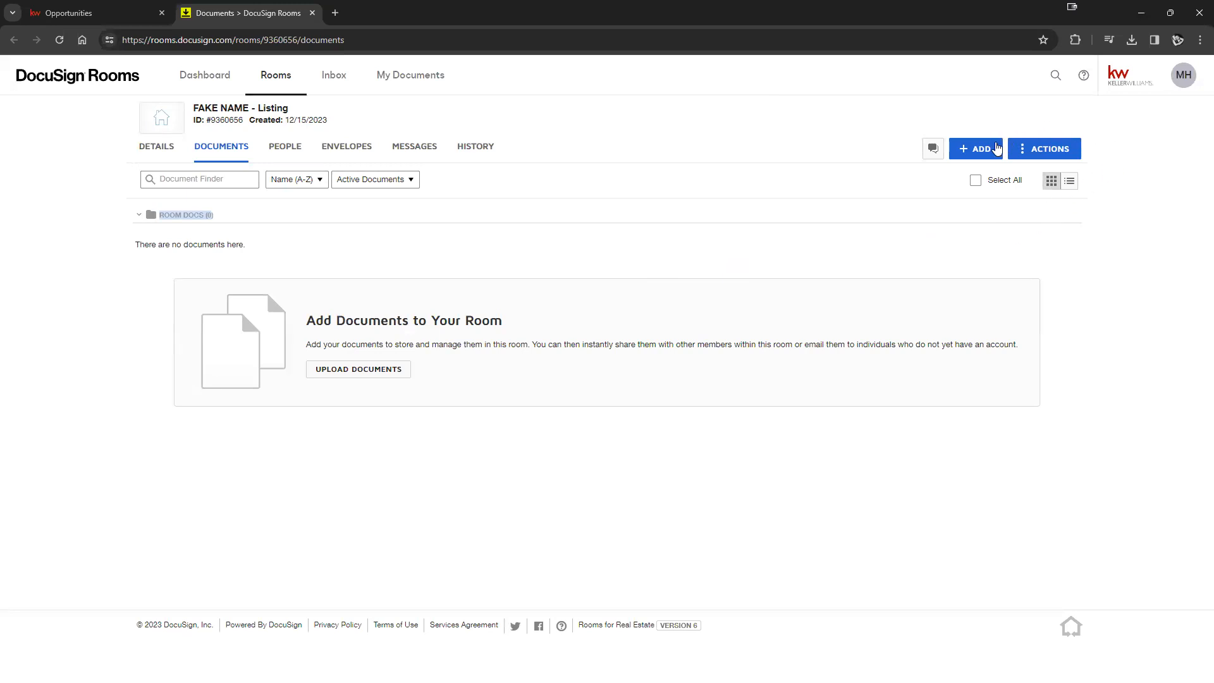
- Add a folder named 'Signed' to the listing room via Actions > Add Folder
left_click(995, 158)
left_click(1044, 154)
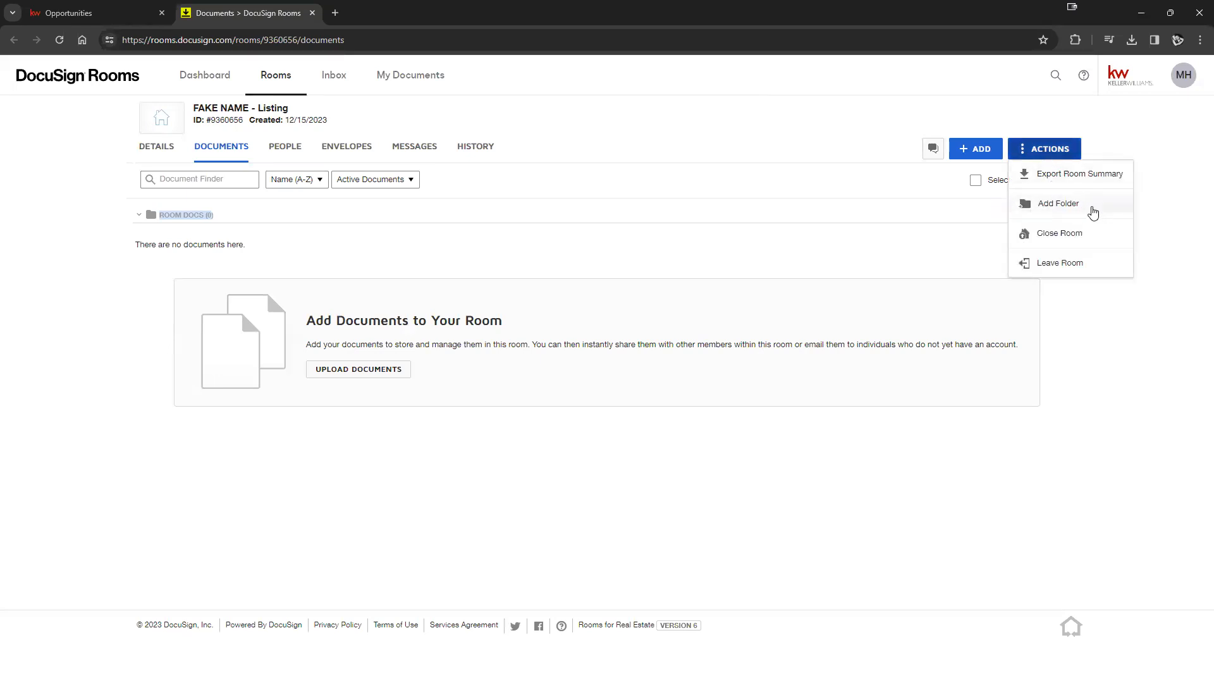
left_click(1059, 205)
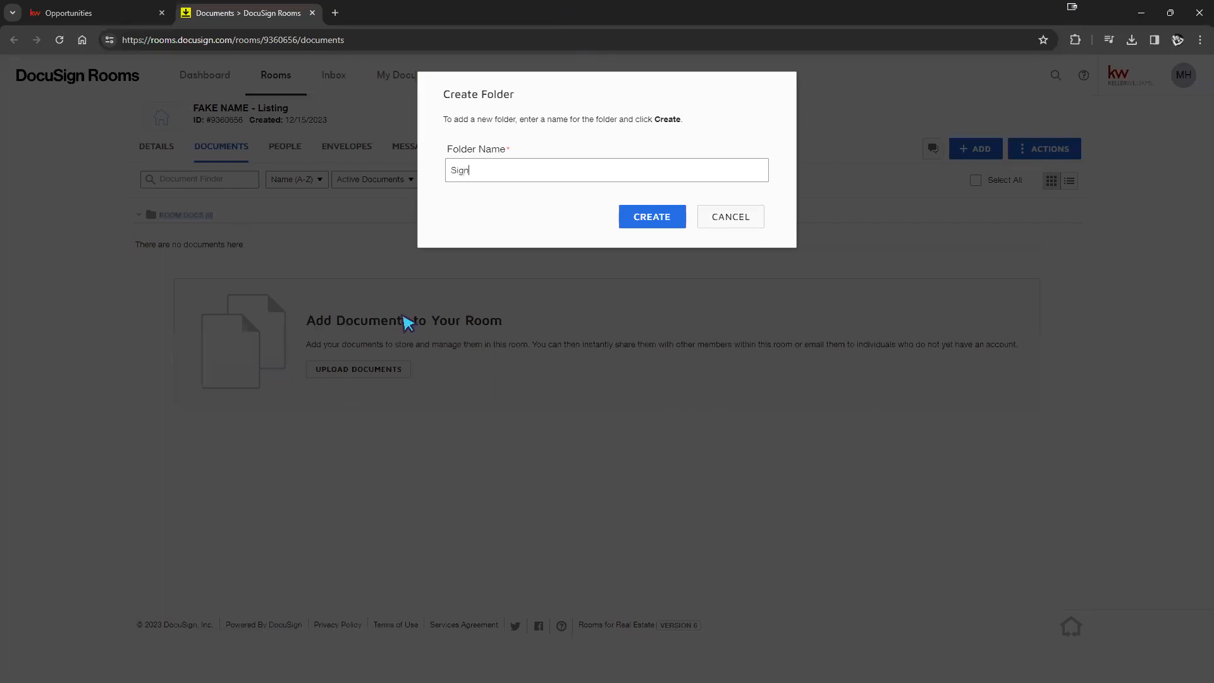
left_click(648, 221)
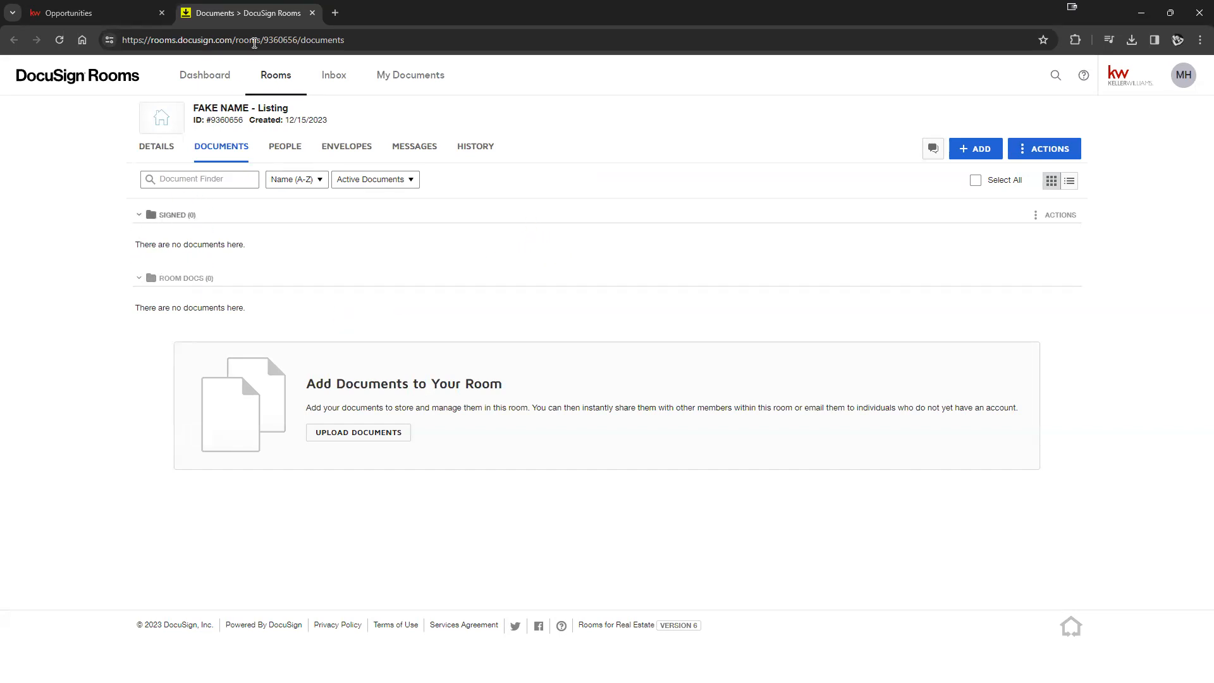
left_click(72, 14)
- Reload the listing, confirm Signed is offered as a working folder, and keep Room Docs selected
left_click(59, 39)
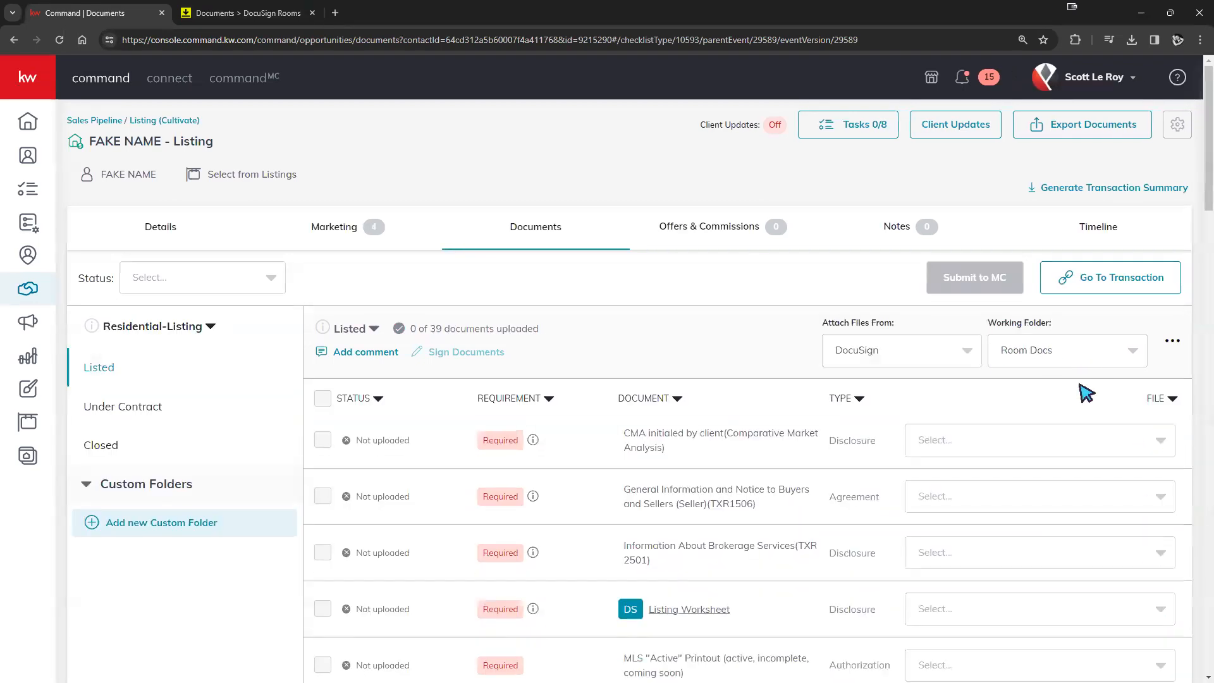
left_click(1124, 351)
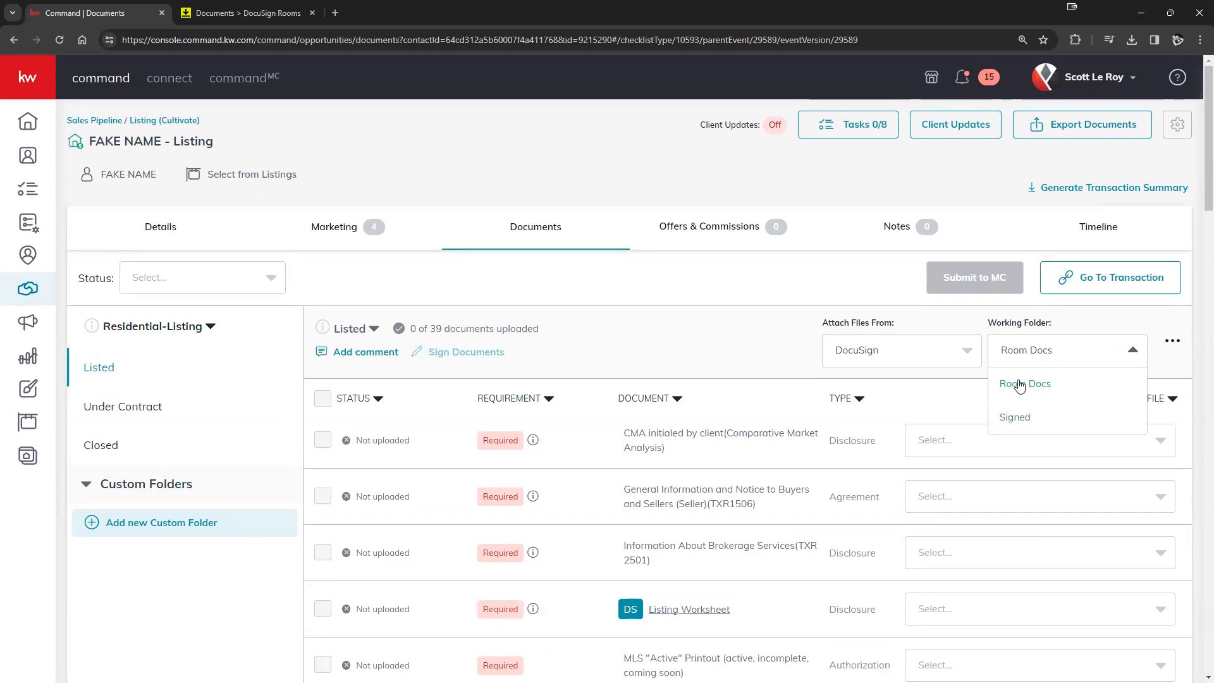
left_click(1016, 422)
left_click(1078, 368)
left_click(1030, 387)
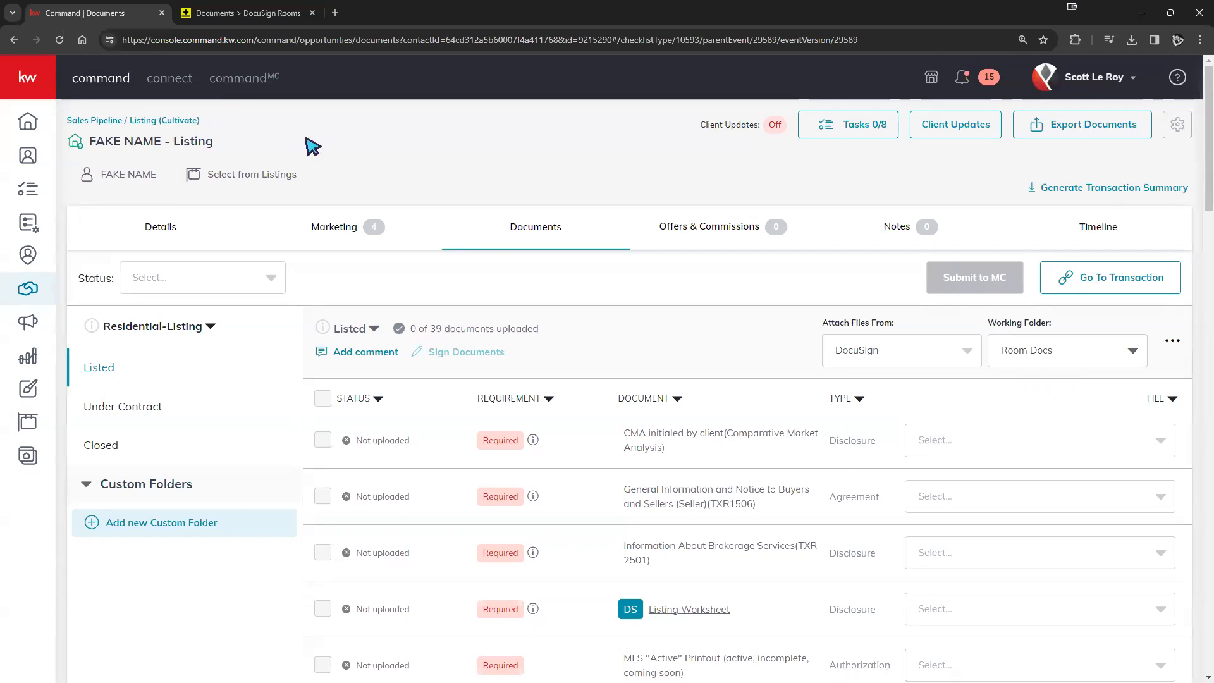
left_click(247, 15)
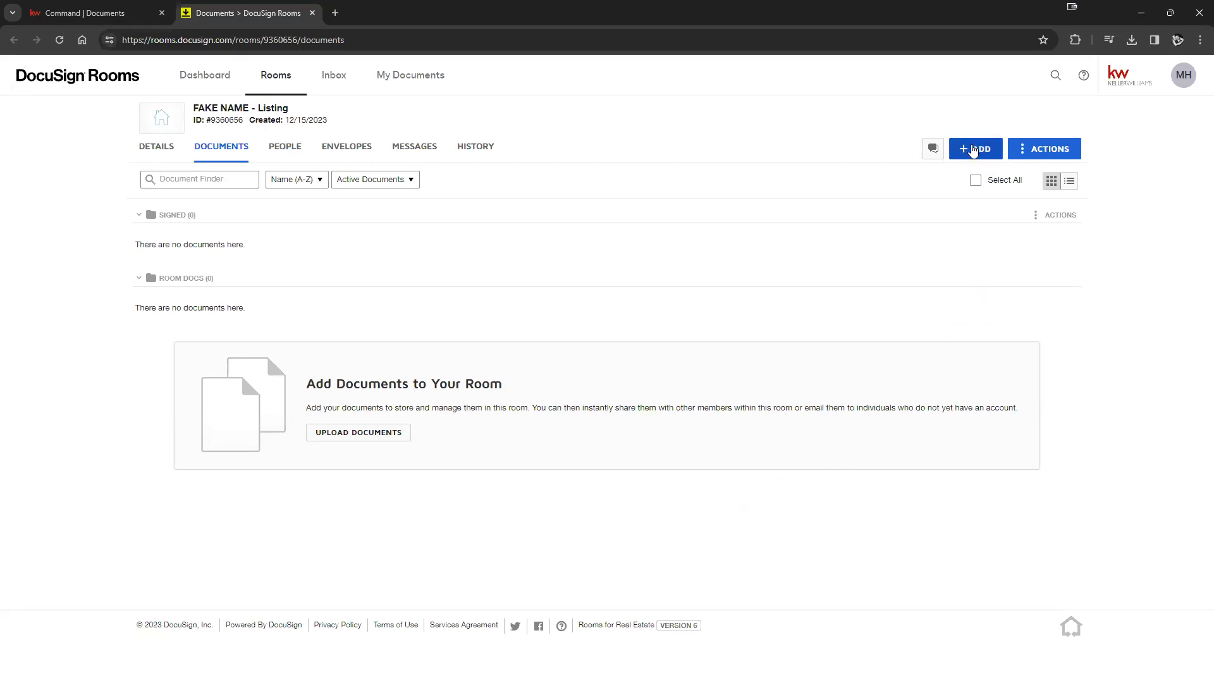
- Dismiss the document source choices and open the account profile menu
left_click(973, 151)
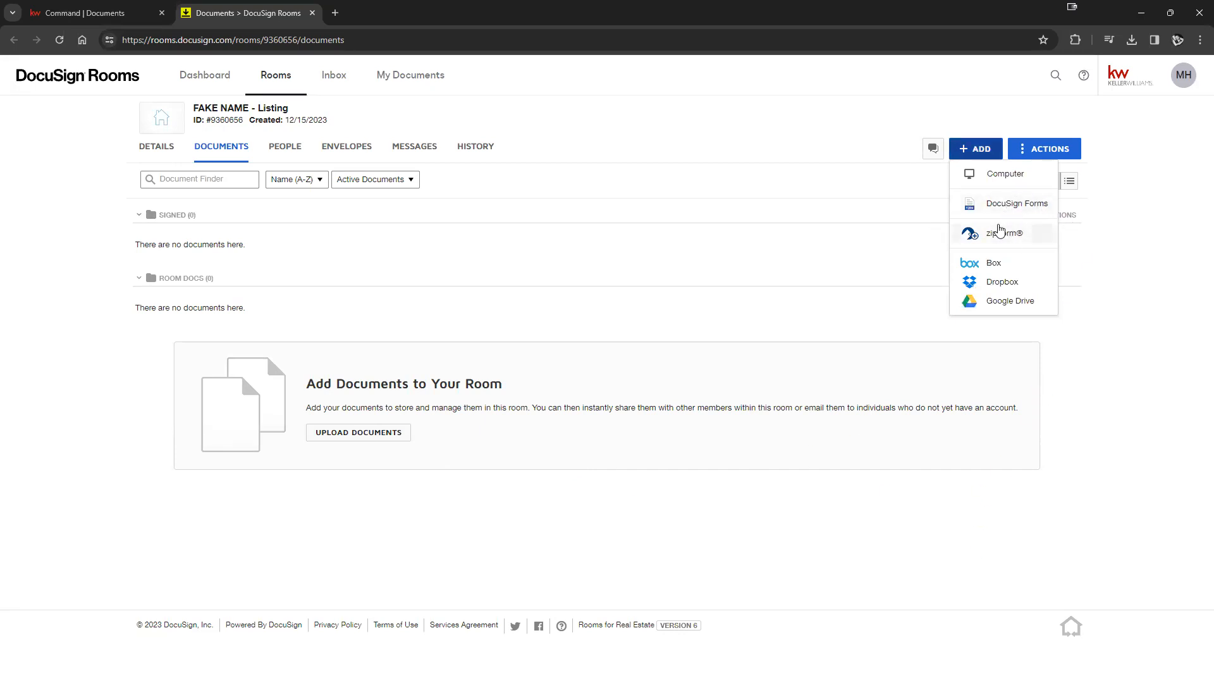
left_click(852, 207)
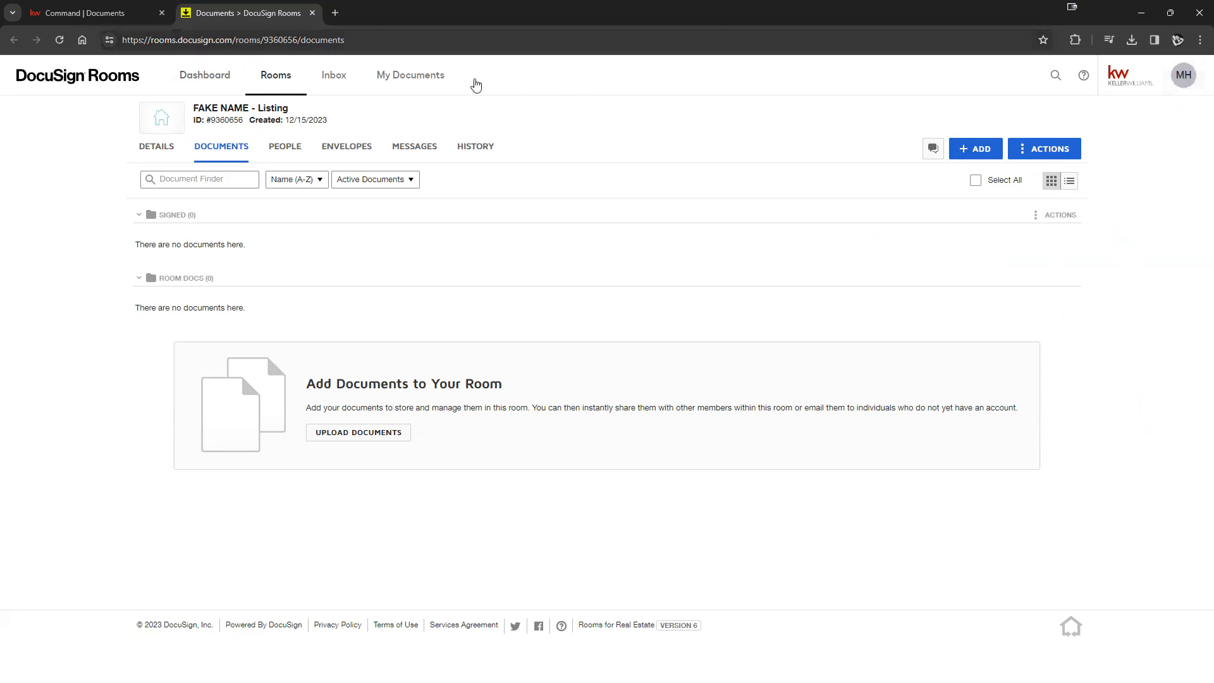
left_click(1184, 78)
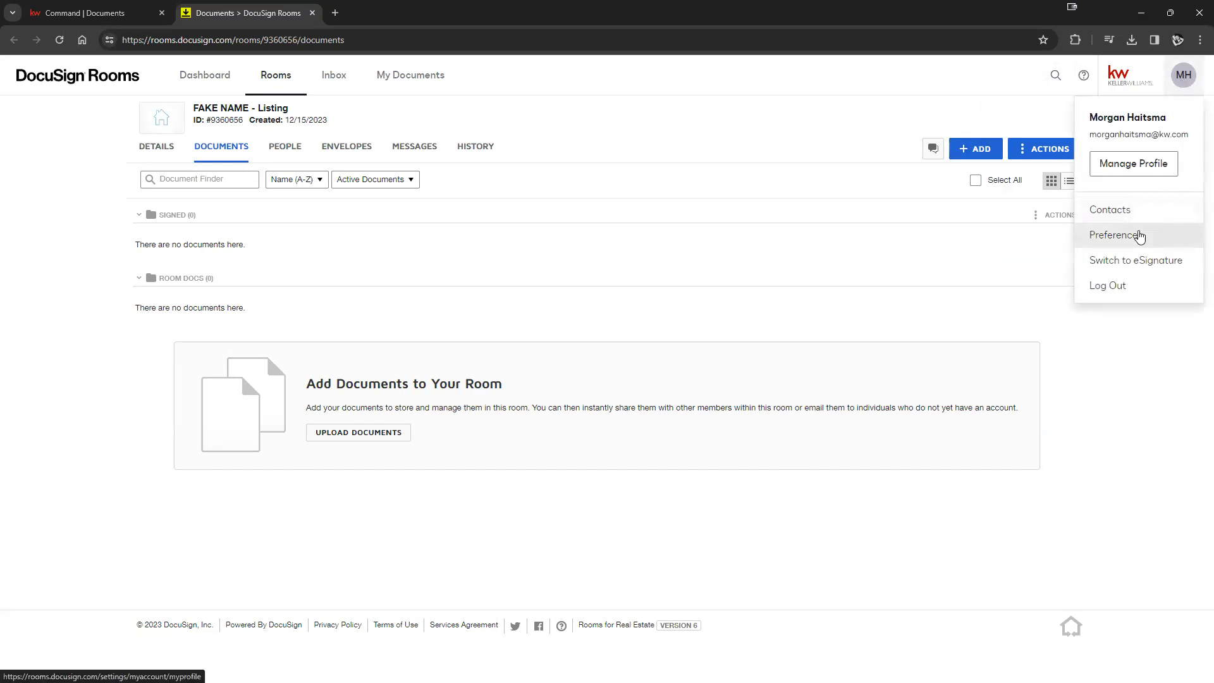
- Open Preferences > Integrations and try adding a forms provider without validation
left_click(1110, 236)
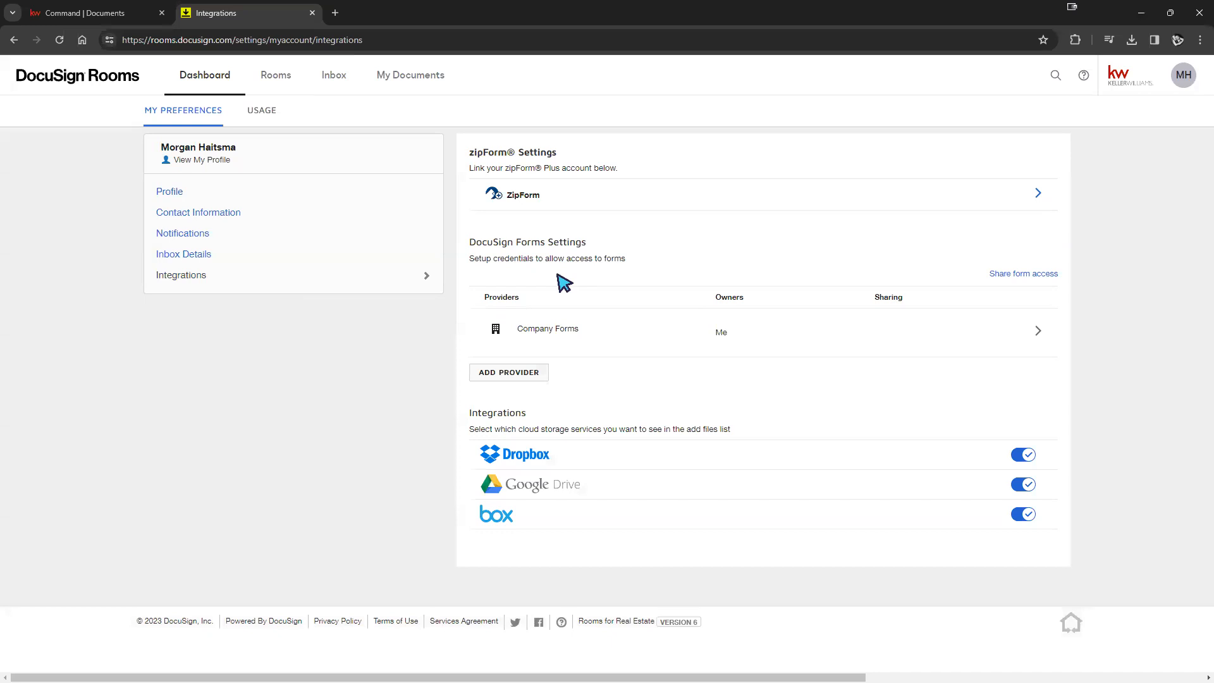
left_click(493, 375)
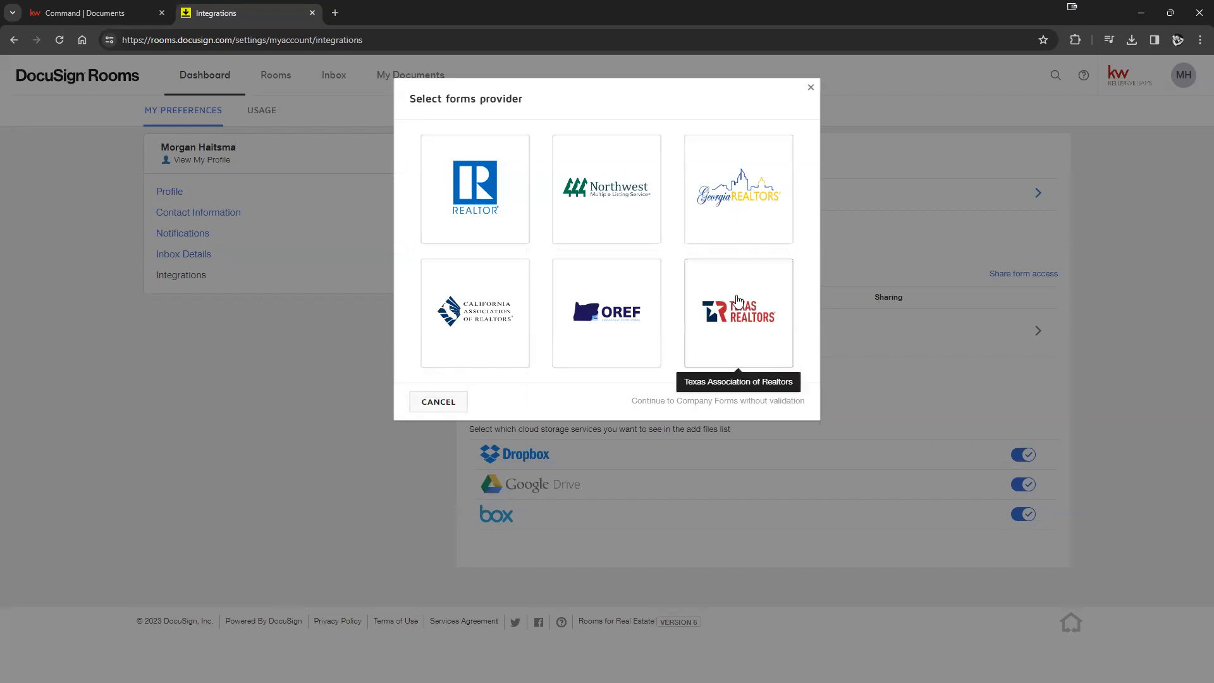
left_click_drag(624, 406, 809, 414)
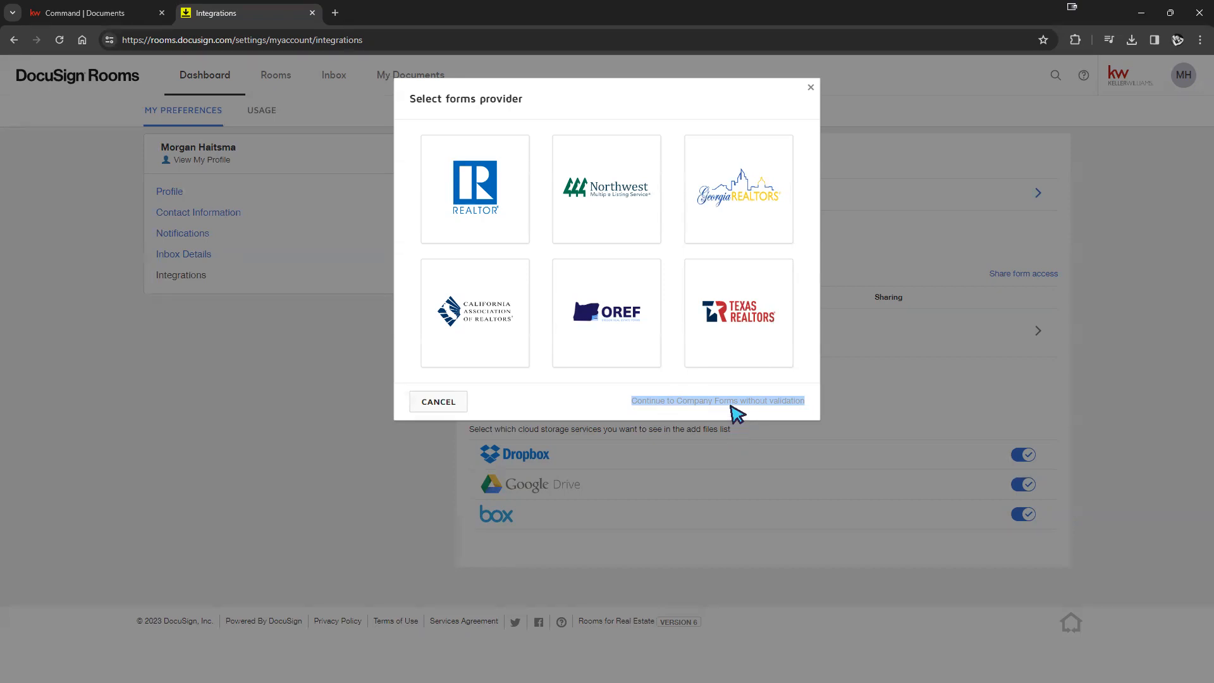
left_click(865, 388)
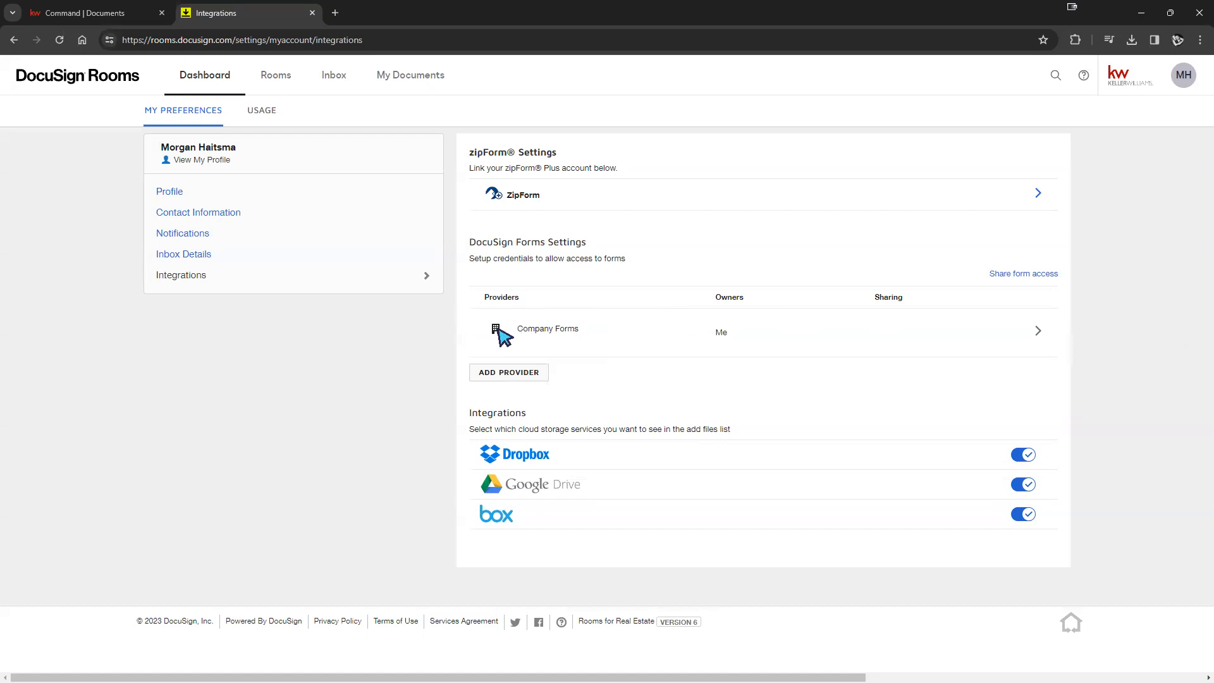
- Try the REALTOR association as forms provider, then cancel the NAR membership validation
left_click(520, 375)
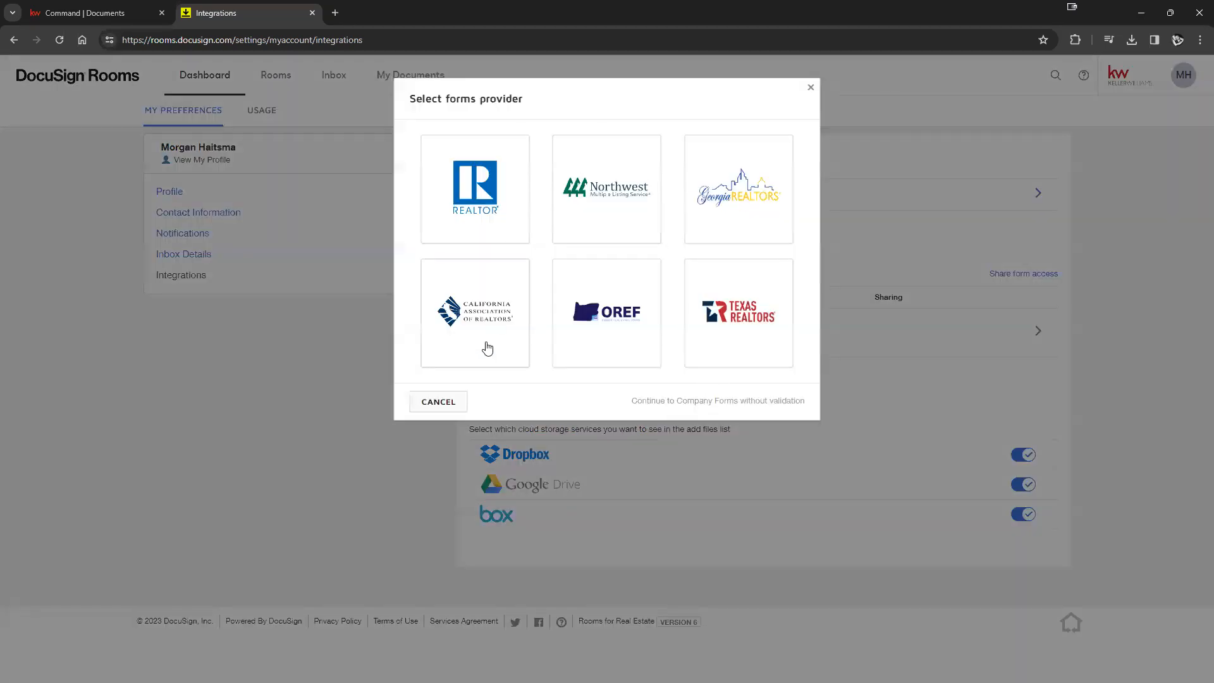
left_click(449, 186)
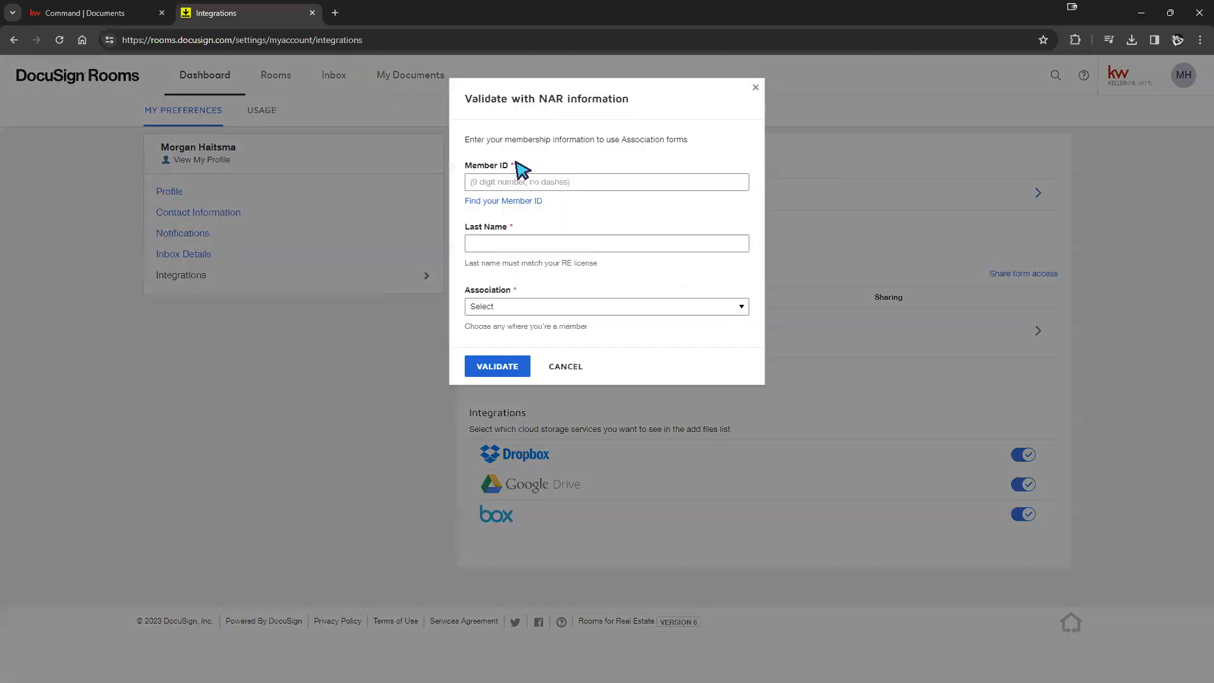
left_click(506, 309)
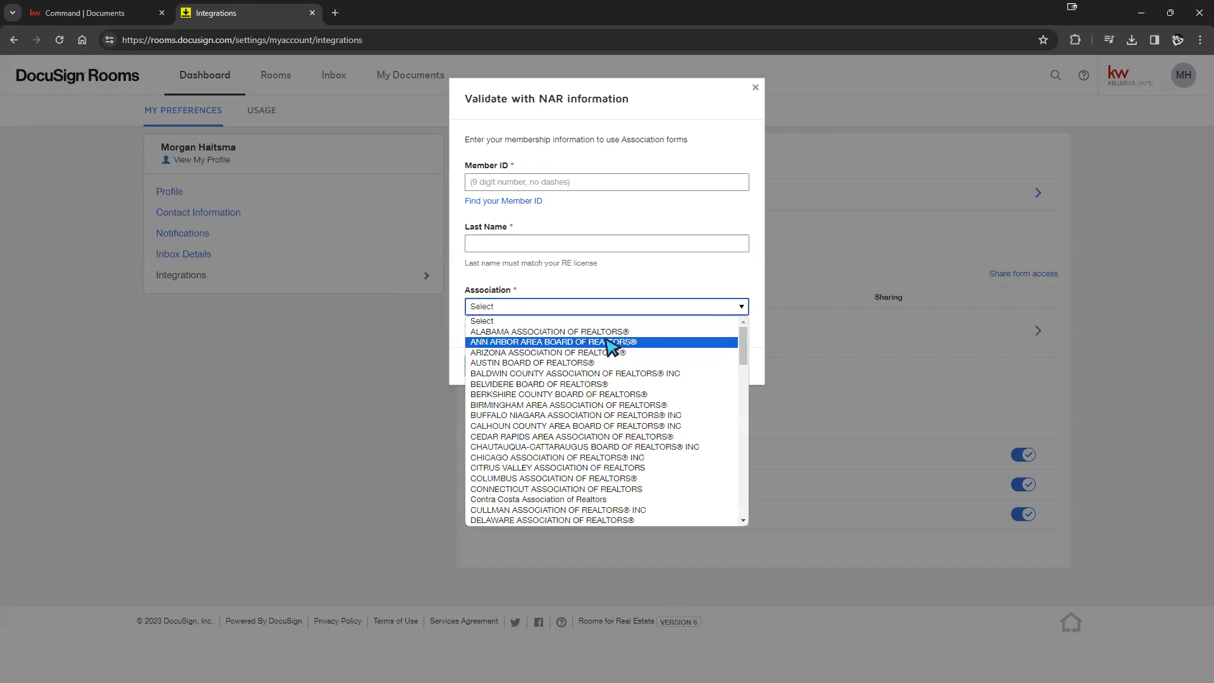
scroll(545, 374, "down", 10)
left_click(713, 286)
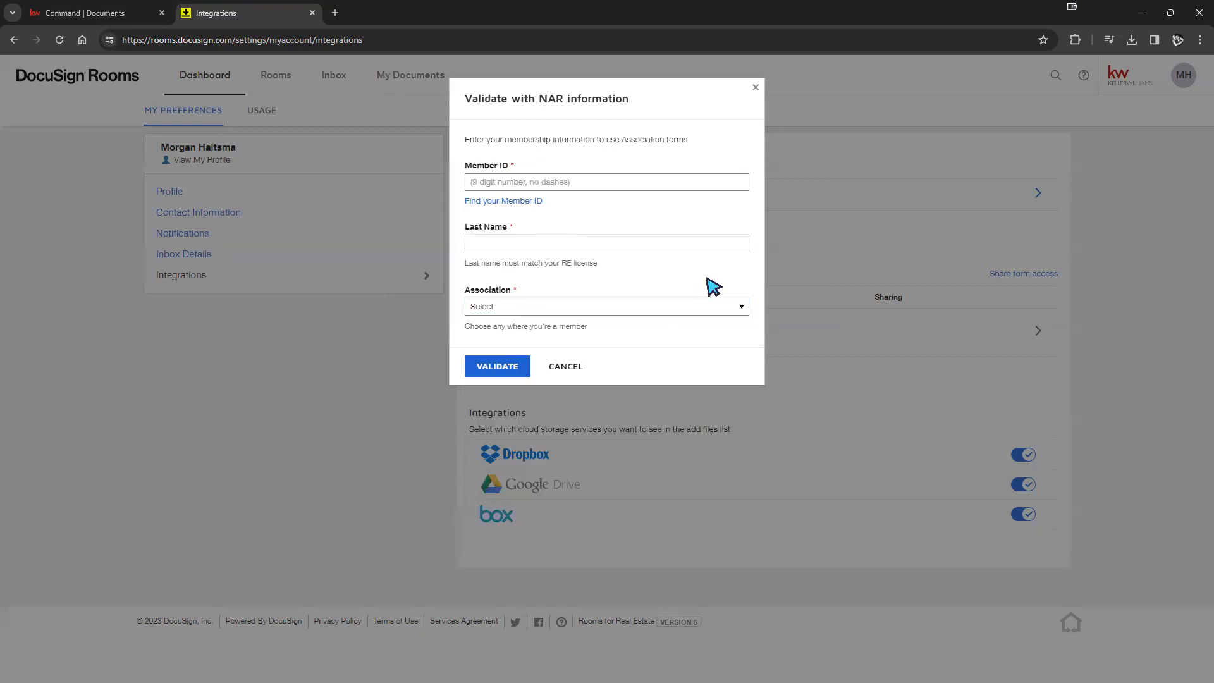
left_click(564, 367)
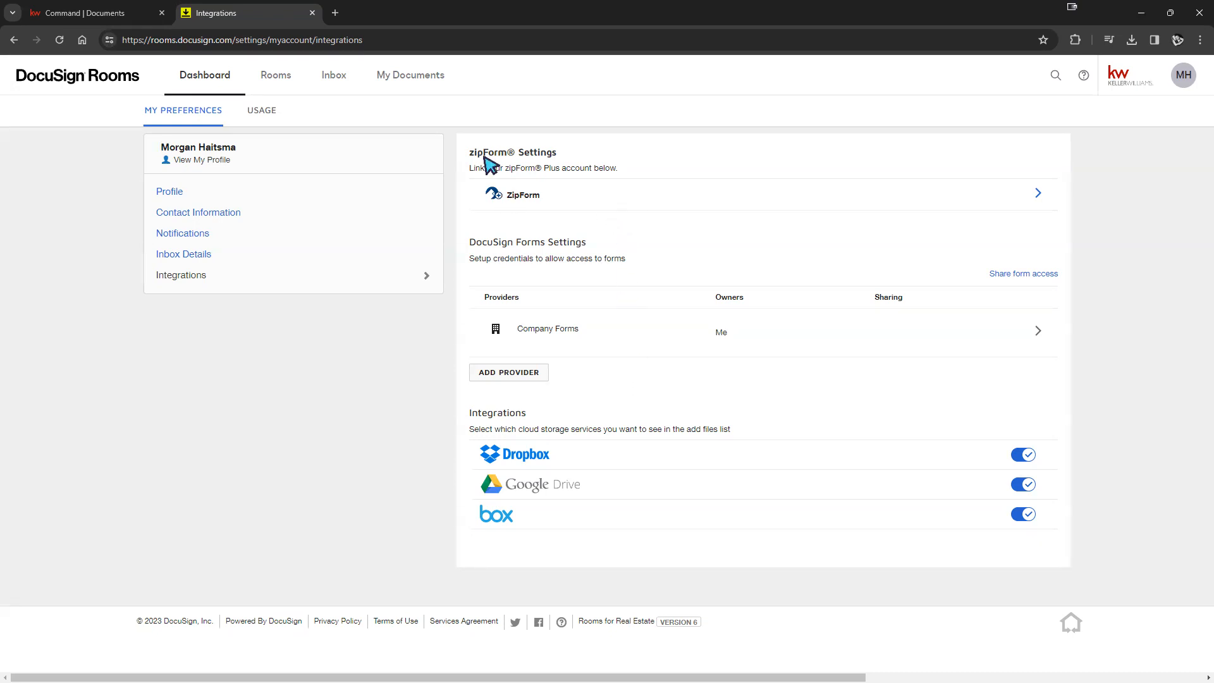
left_click_drag(476, 155, 631, 169)
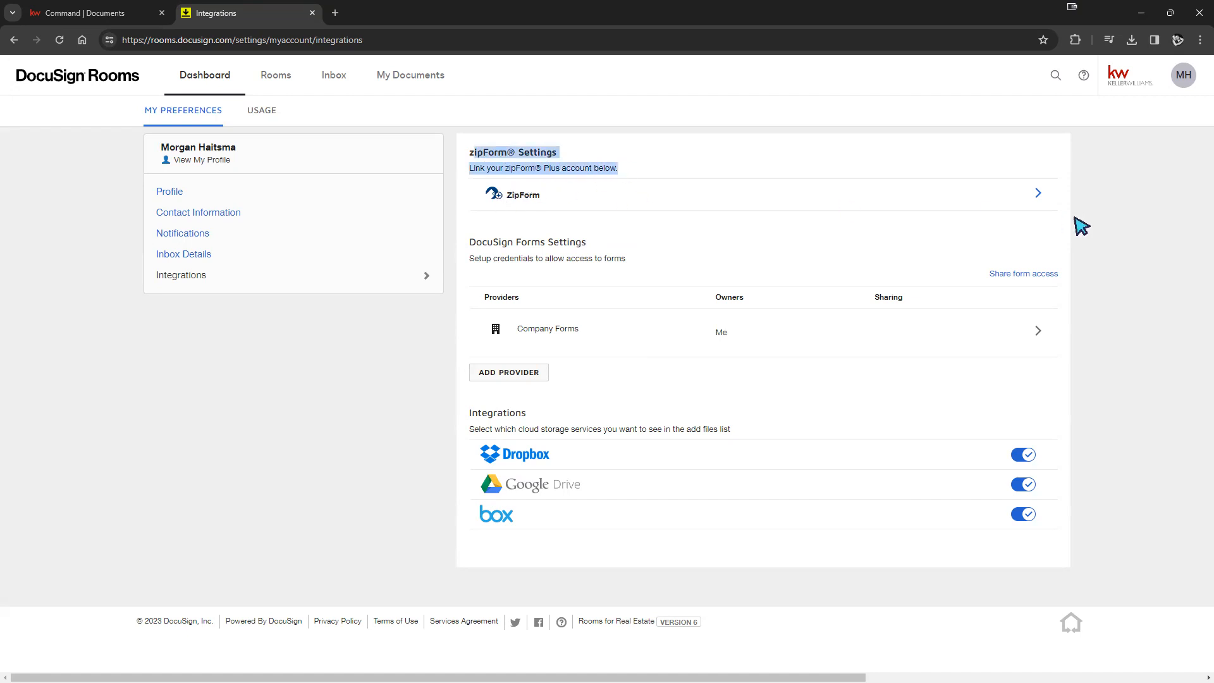
left_click(1038, 196)
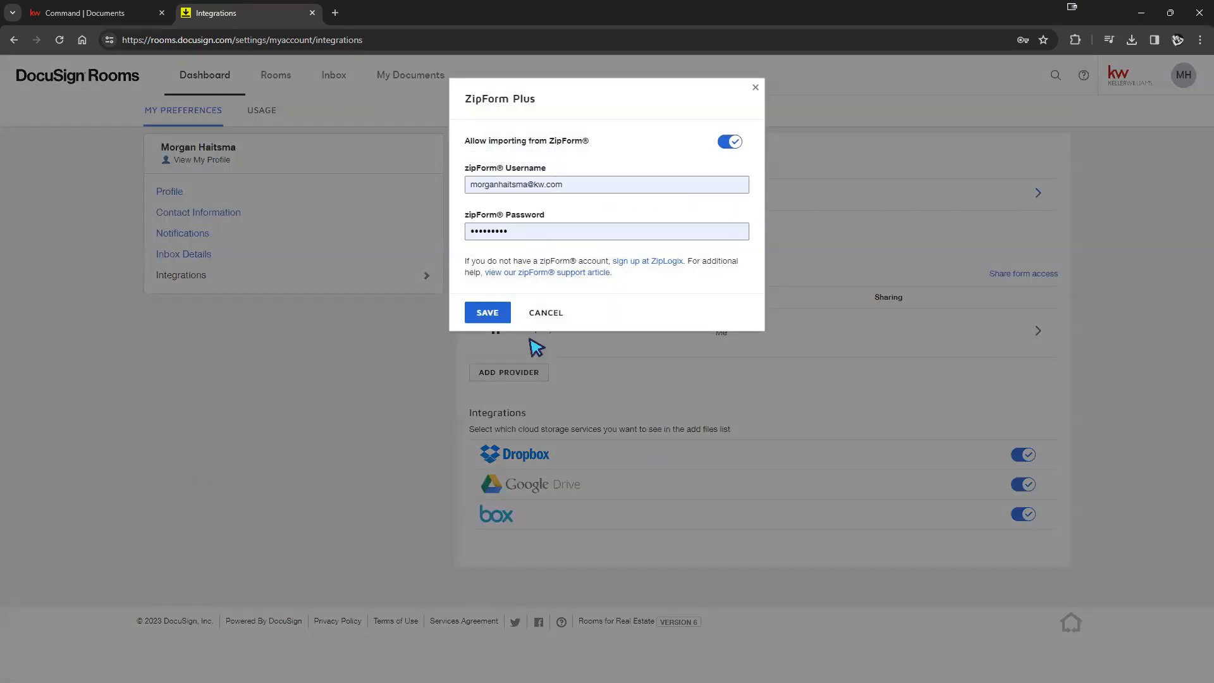
left_click(545, 314)
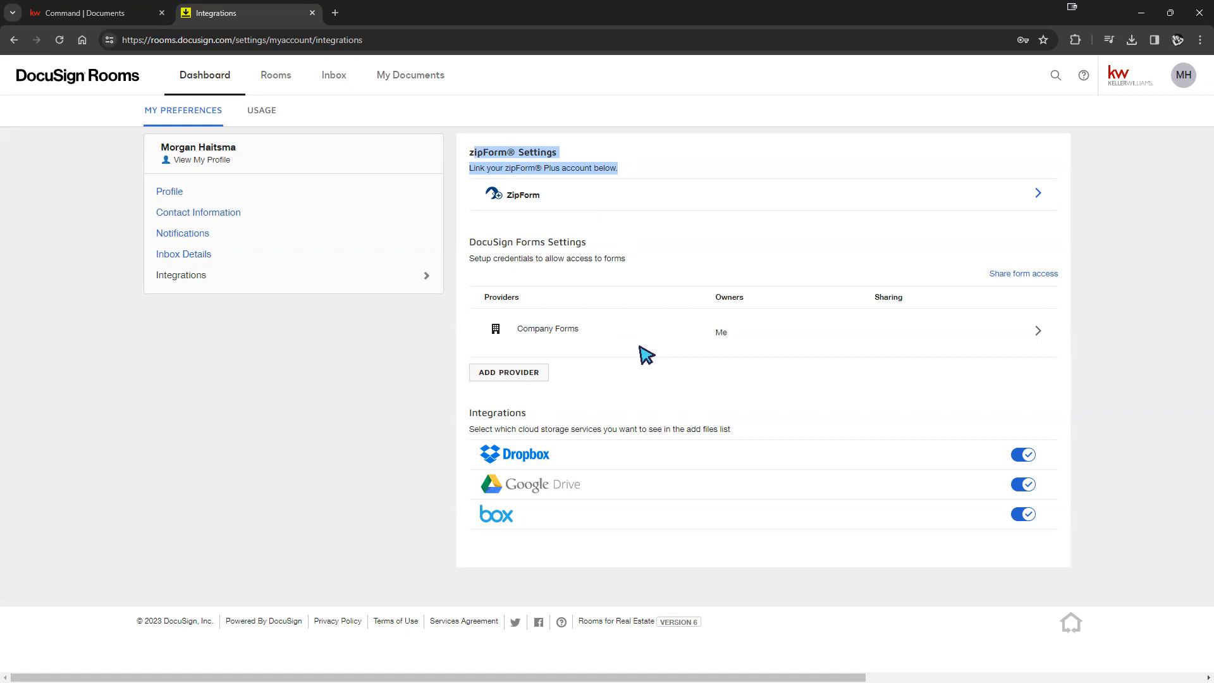
left_click(753, 234)
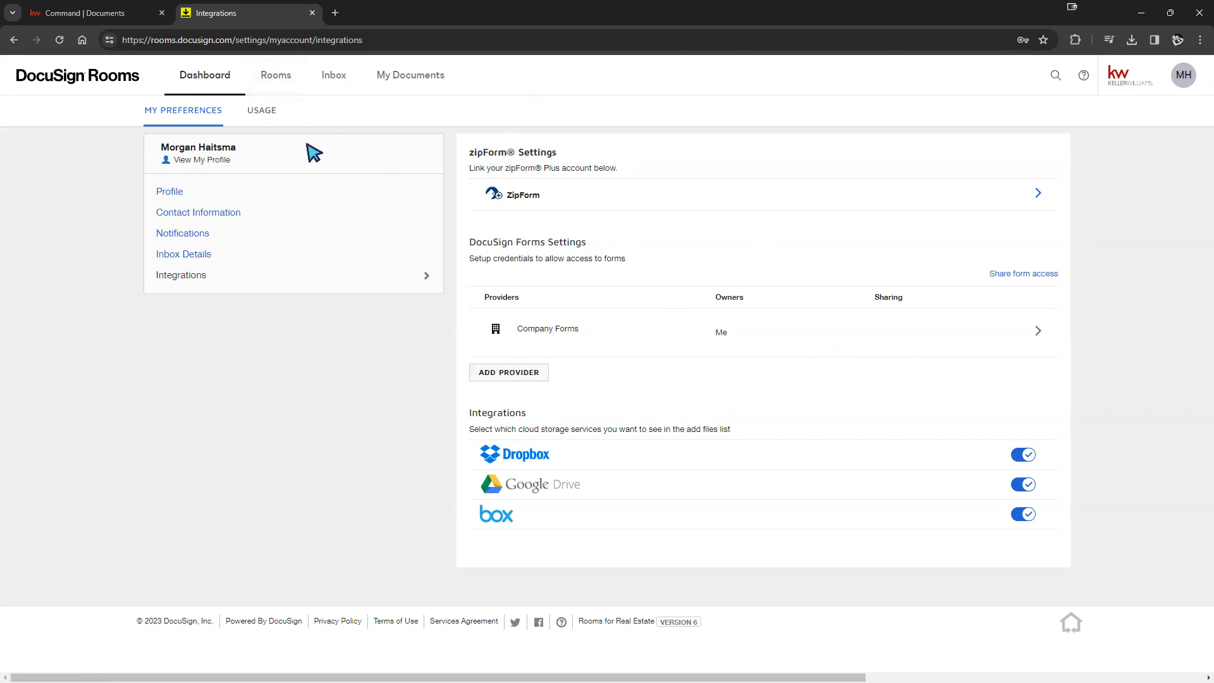
- Open the client's listing room documents in DocuSign Rooms, then return to KW Command's documents
mouse_move(759, 681)
left_click(284, 84)
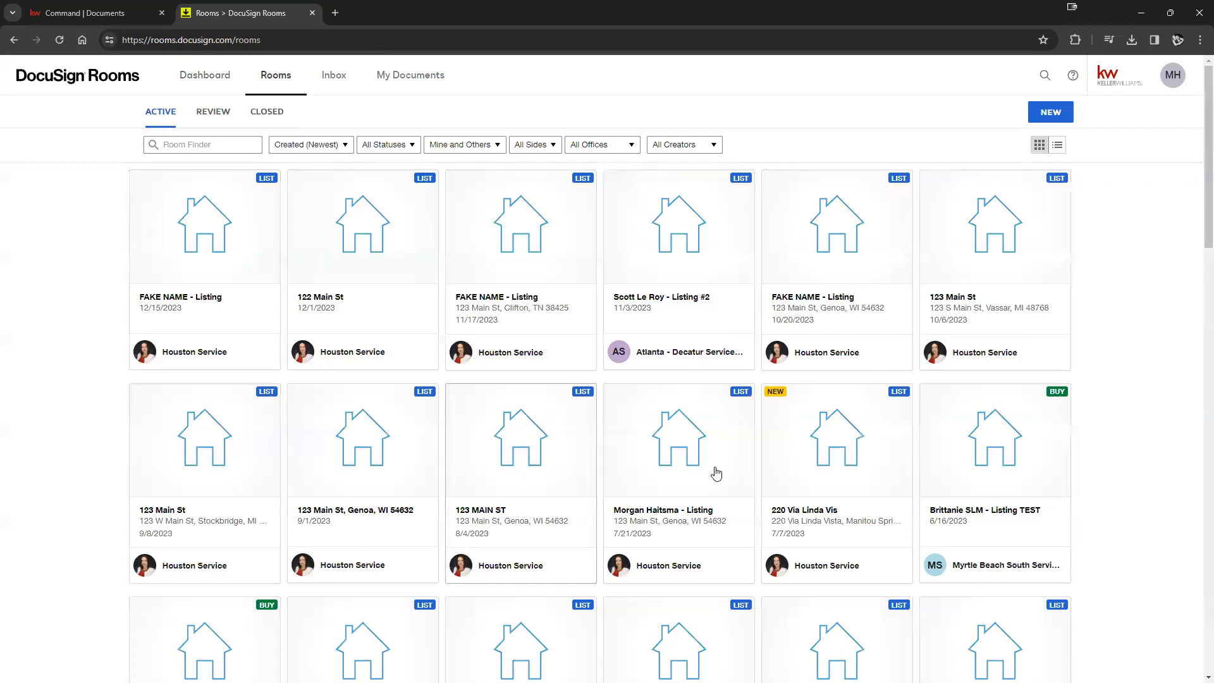
scroll(713, 472, "down", 5)
scroll(752, 455, "up", 5)
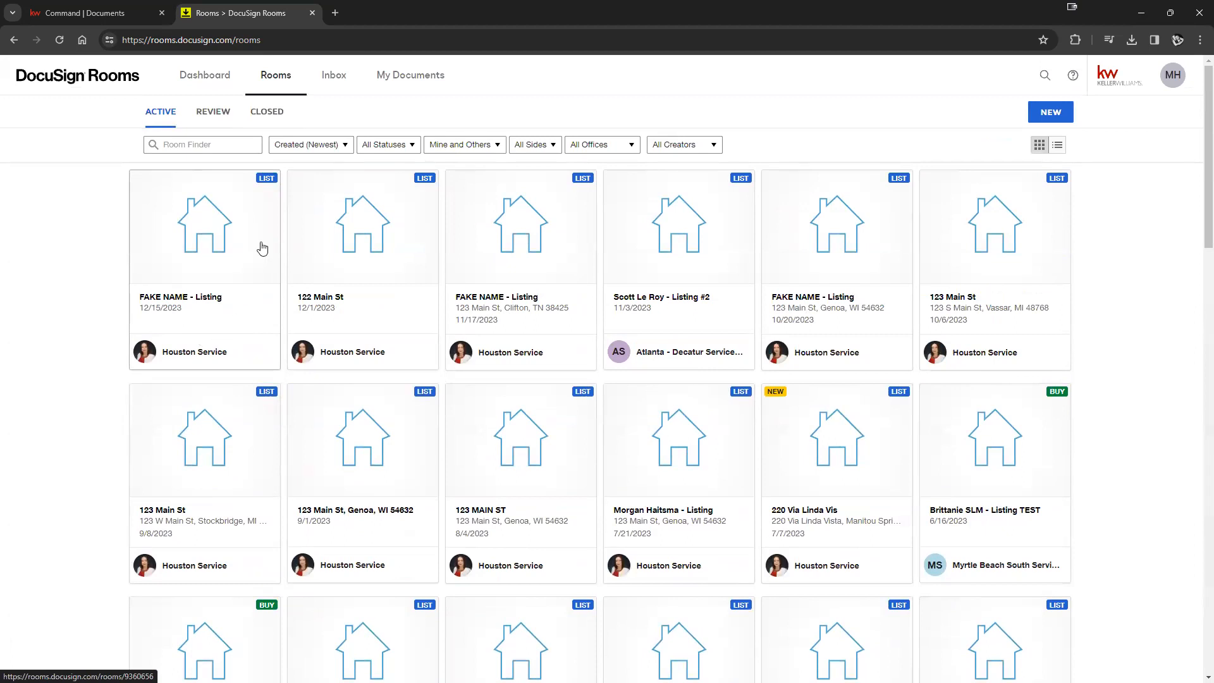
left_click(163, 247)
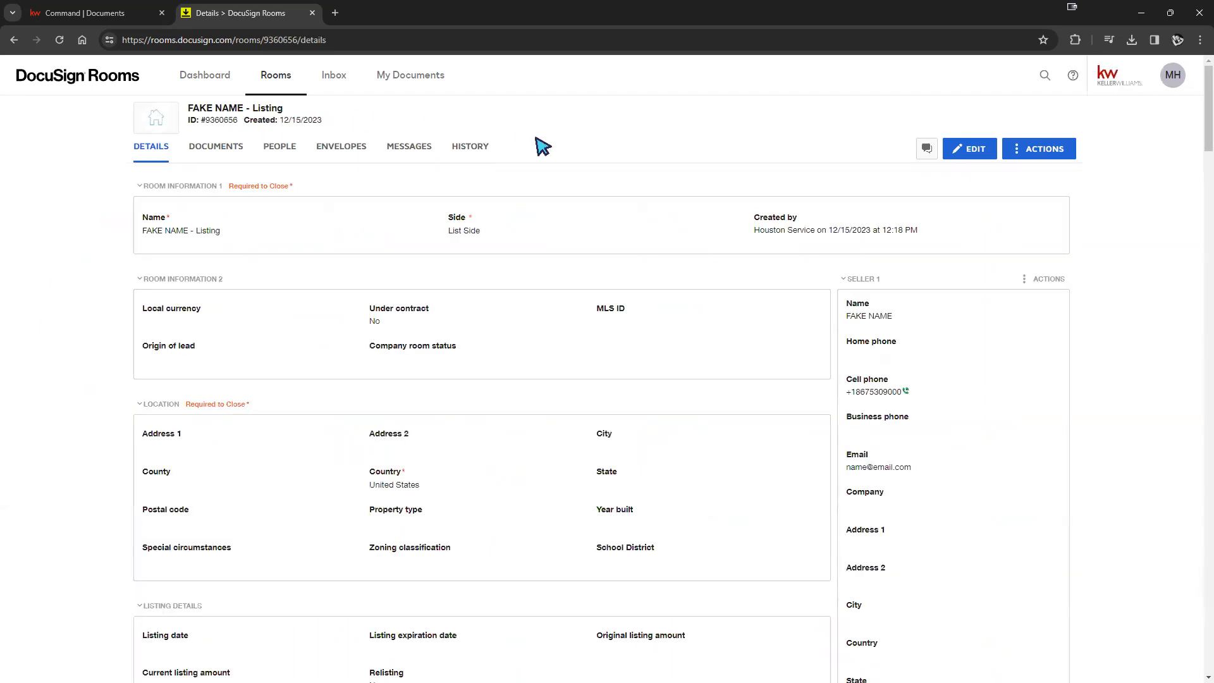
left_click(211, 151)
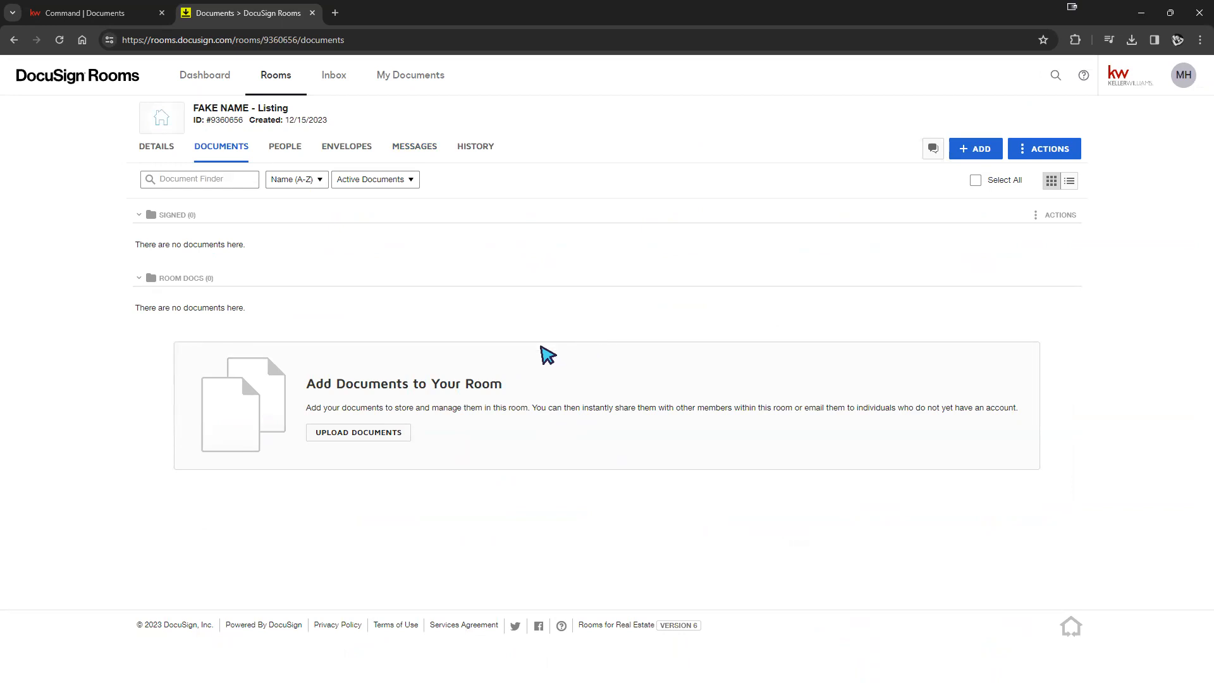
left_click(104, 16)
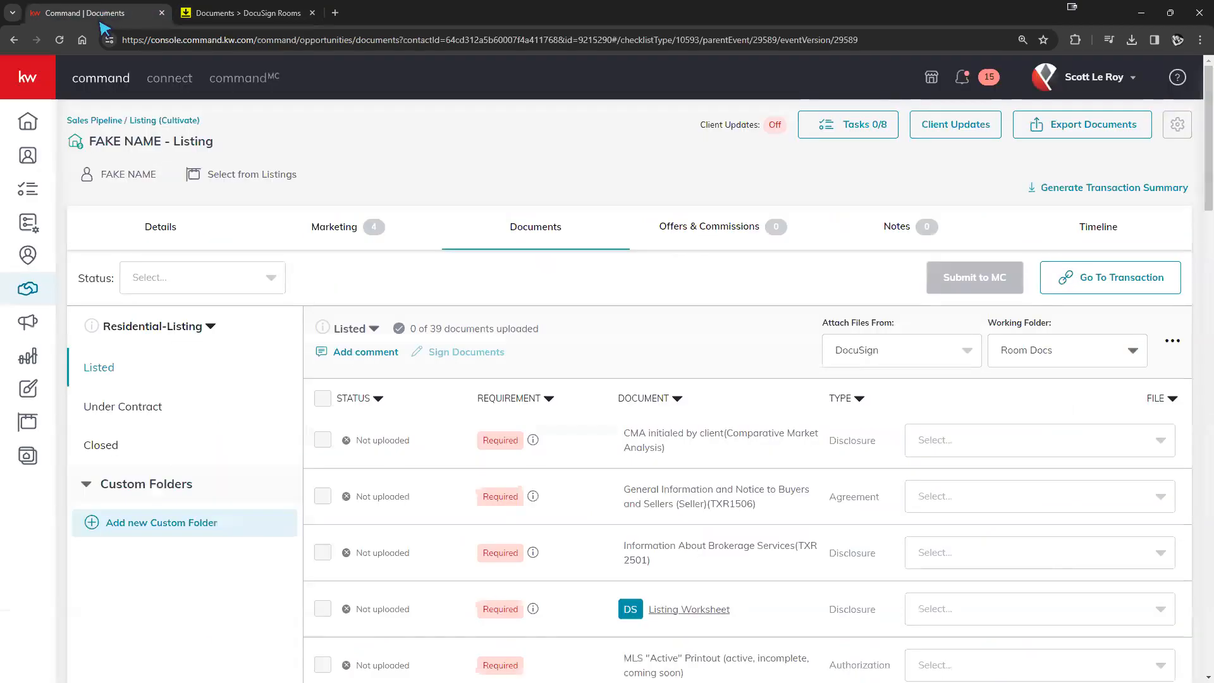
- Open the listing's linked DocuSign room using Go To Transaction
left_click(1124, 288)
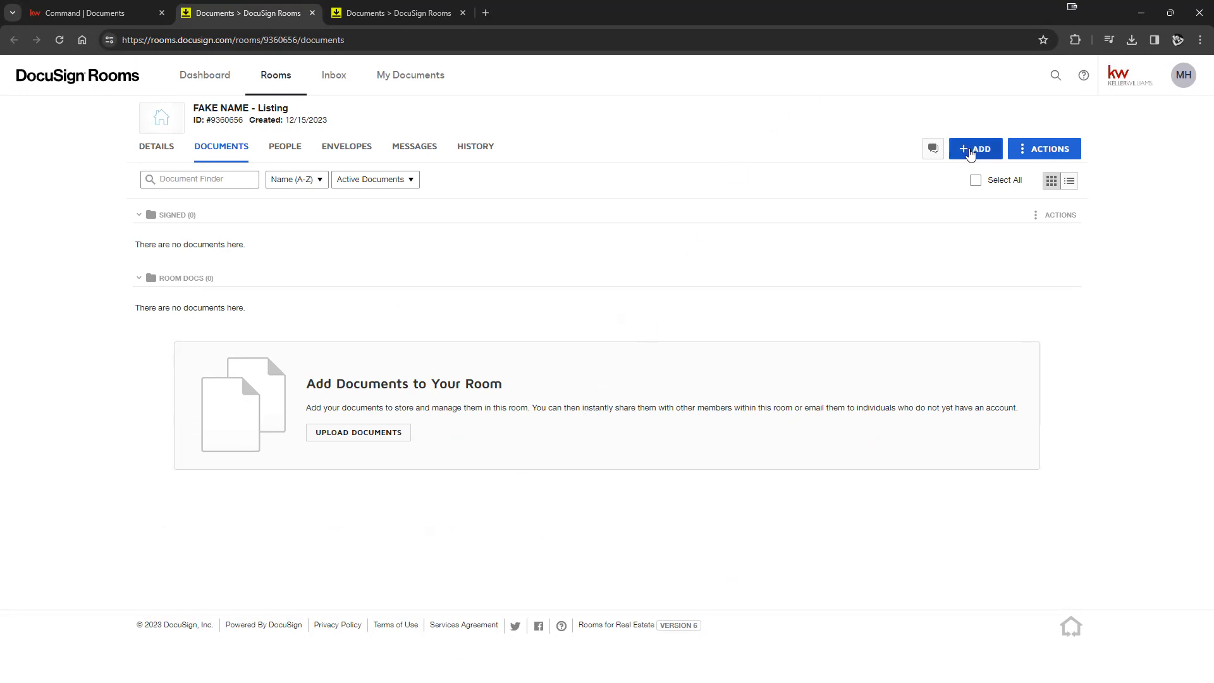
- Open the DocuSign Forms picker and expand the full Libraries list to browse the form libraries
left_click(971, 153)
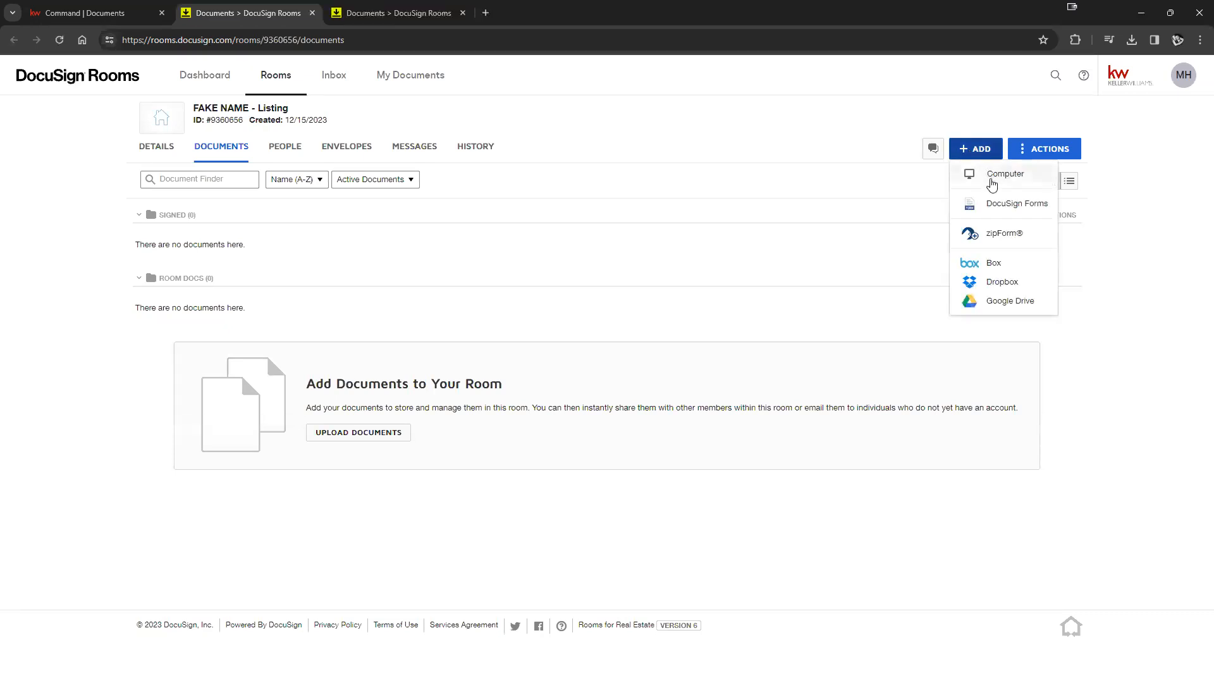
left_click(1016, 204)
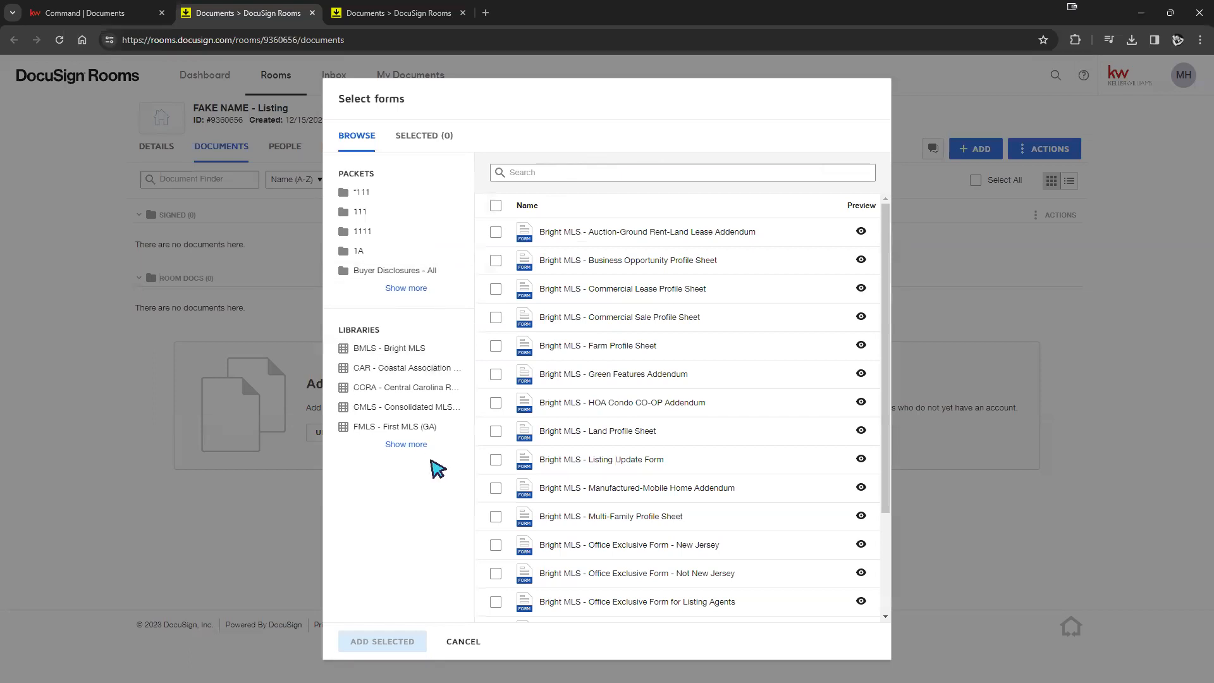
left_click(407, 446)
scroll(418, 435, "down", 3)
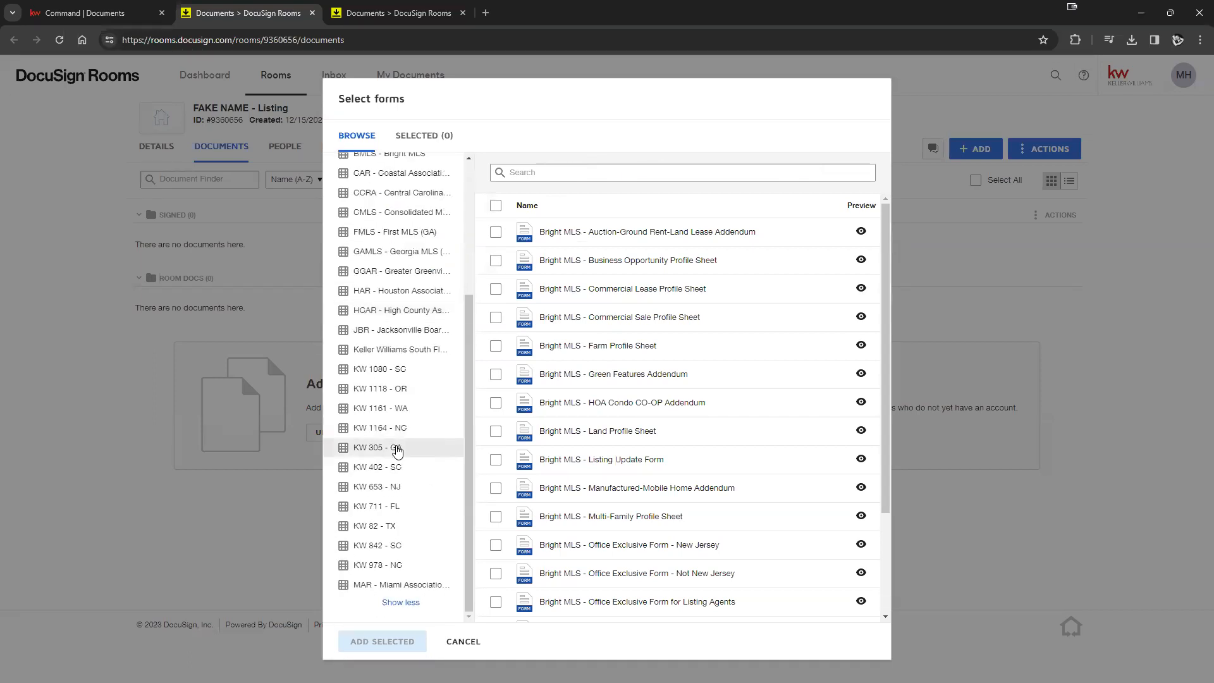
scroll(411, 443, "up", 3)
scroll(405, 430, "down", 3)
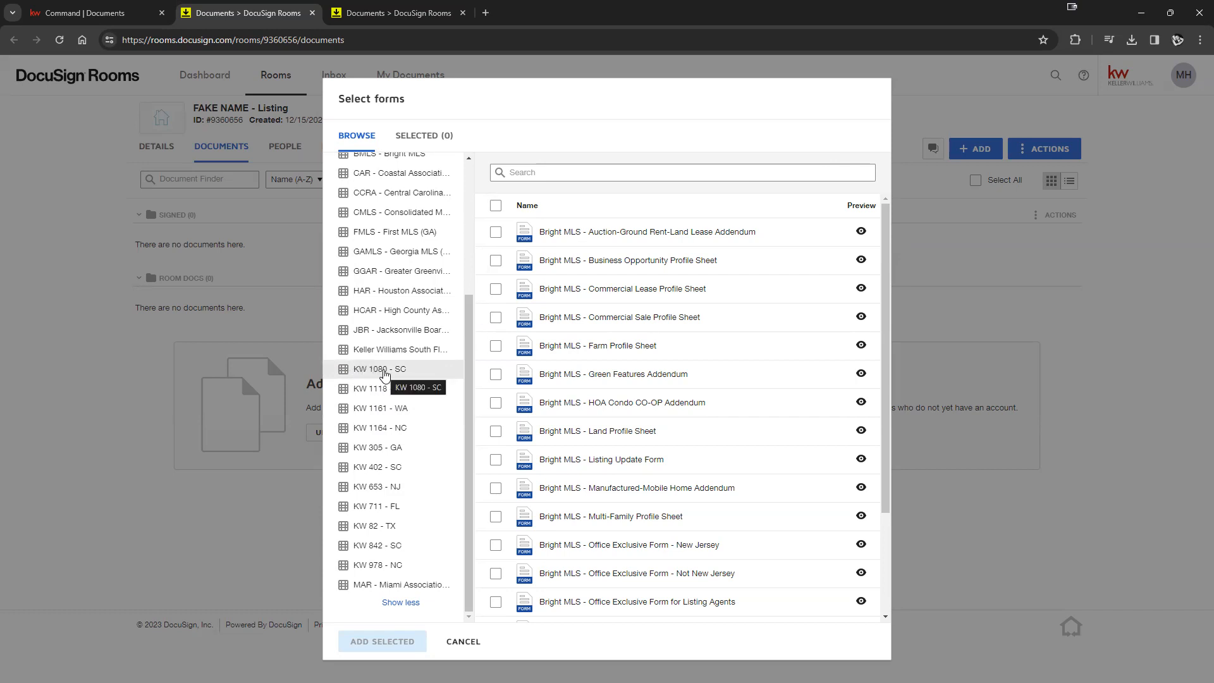
scroll(382, 376, "up", 2)
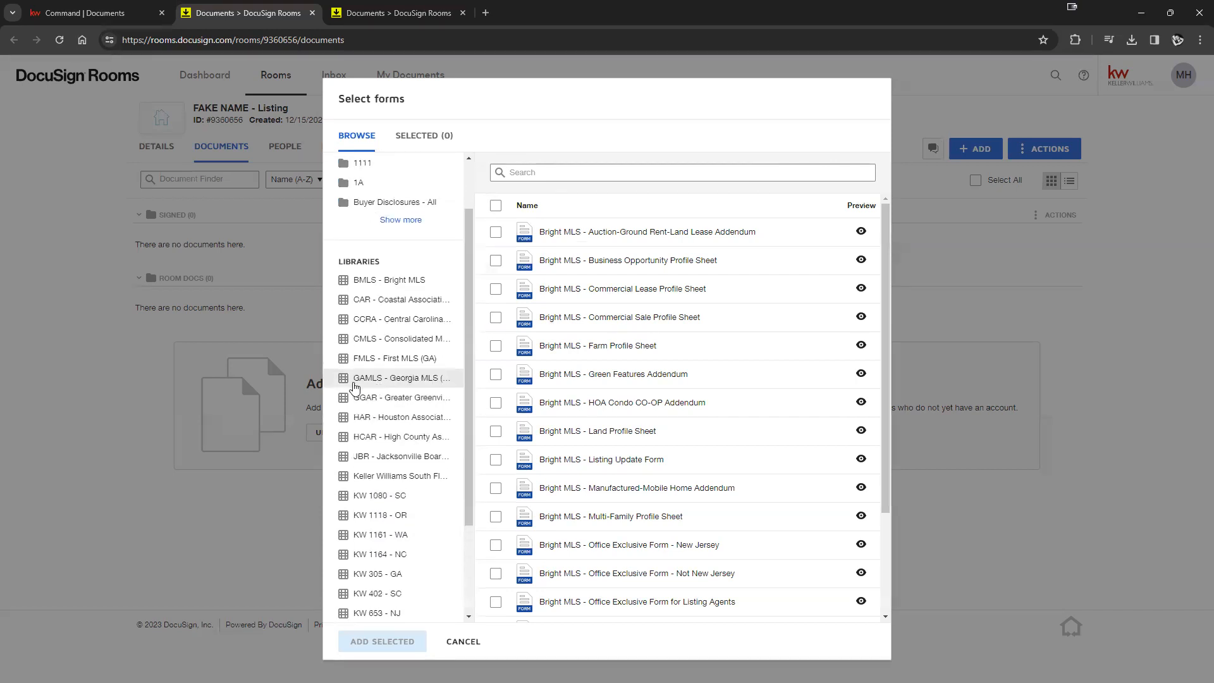
scroll(376, 377, "up", 1)
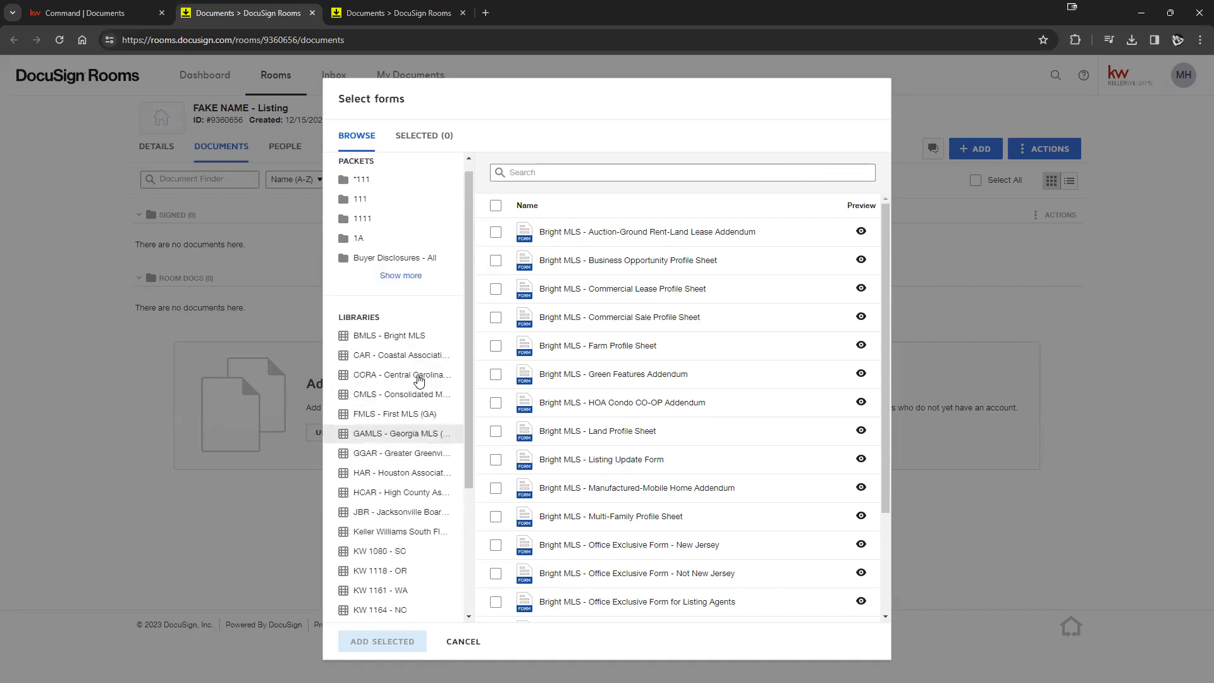
left_click_drag(340, 330, 382, 329)
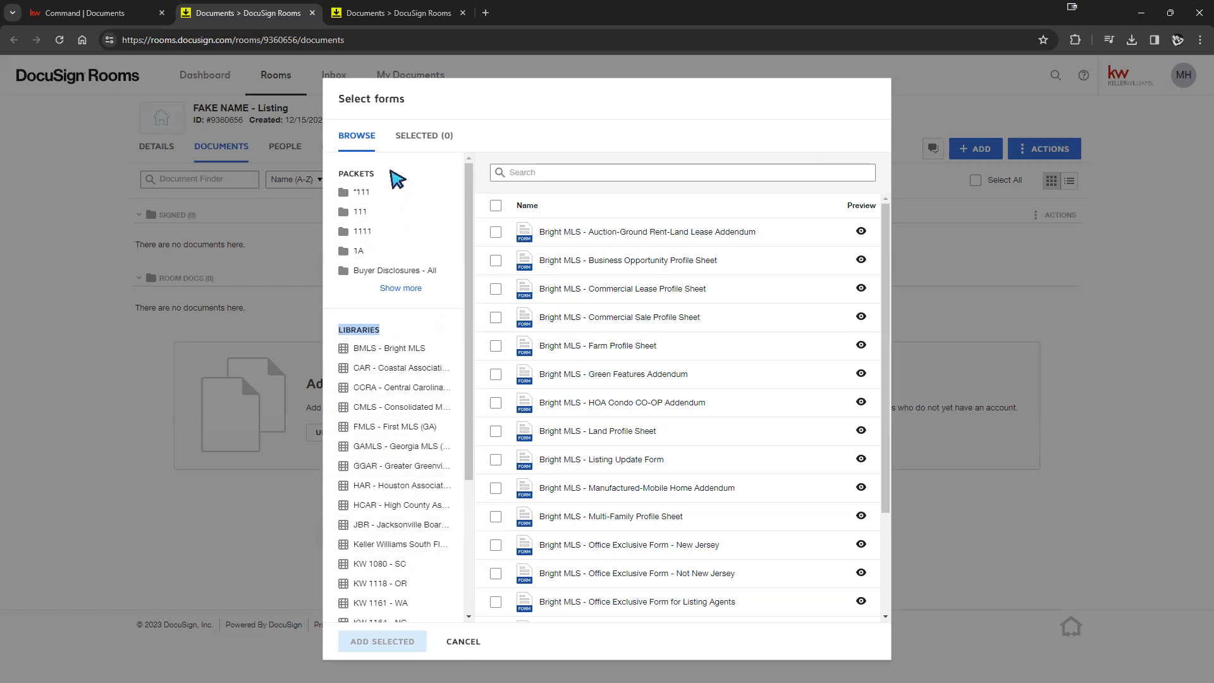
left_click(367, 172)
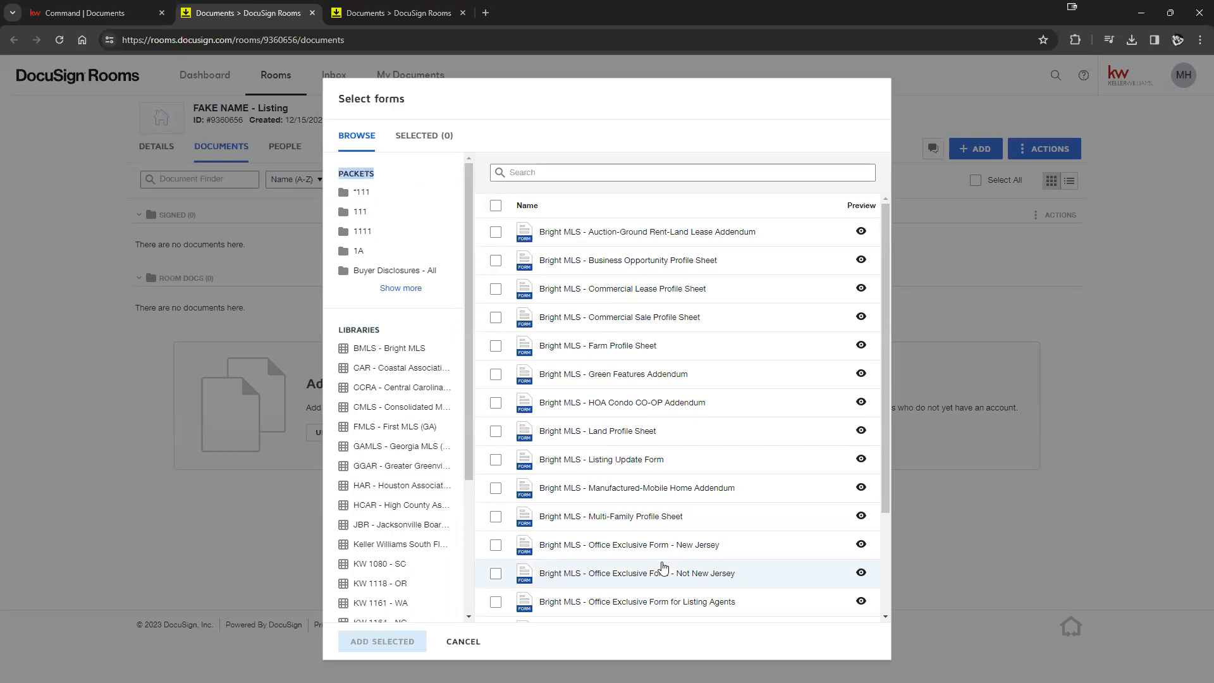
- Open the CAR - Coastal Association library and tick CAR - Blank Amendment Addendum 2
left_click(378, 369)
left_click(496, 289)
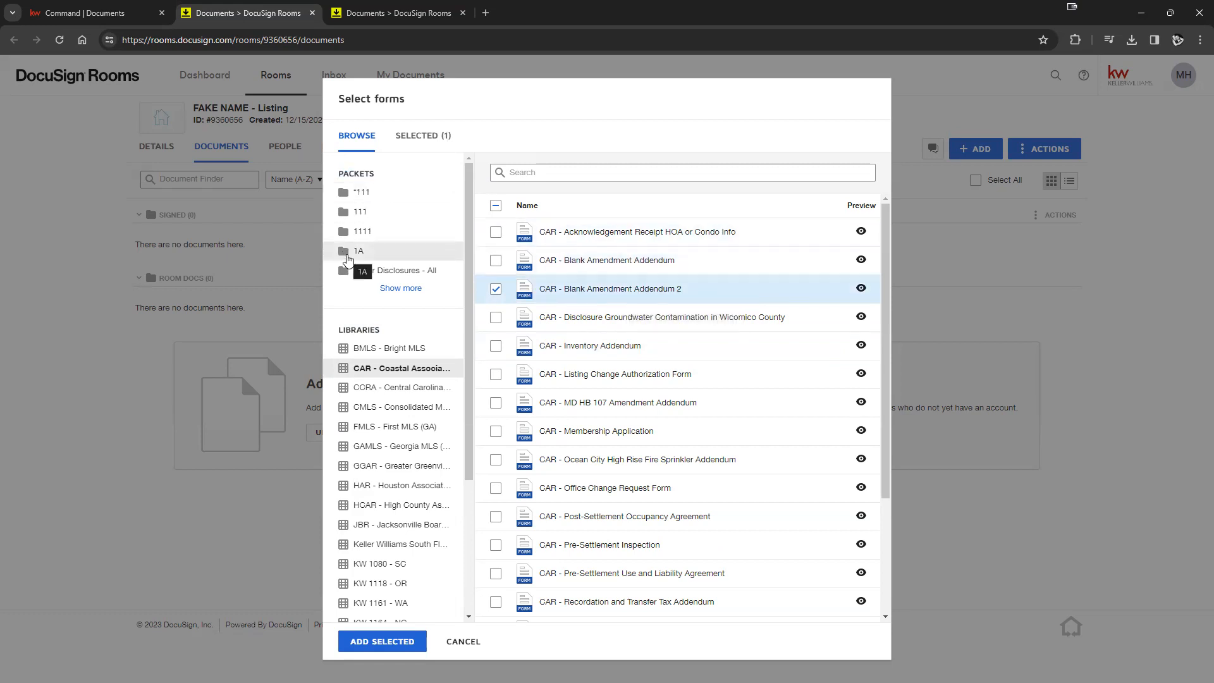
left_click(403, 289)
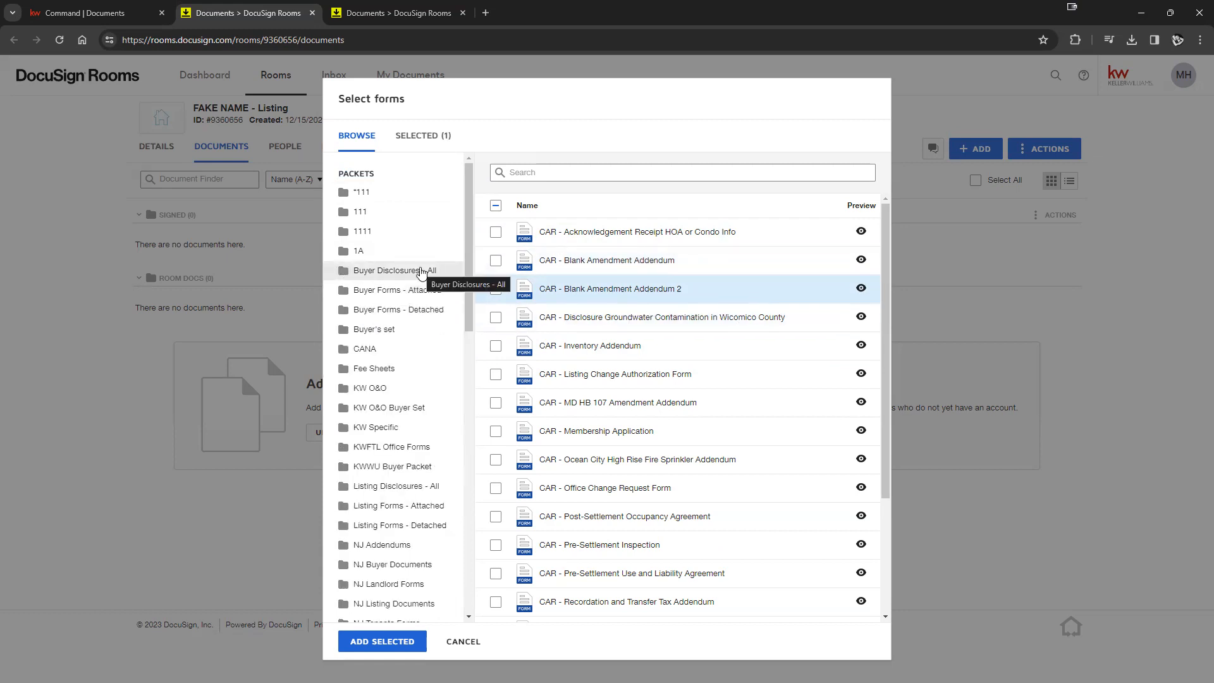
scroll(469, 411, "down", 2)
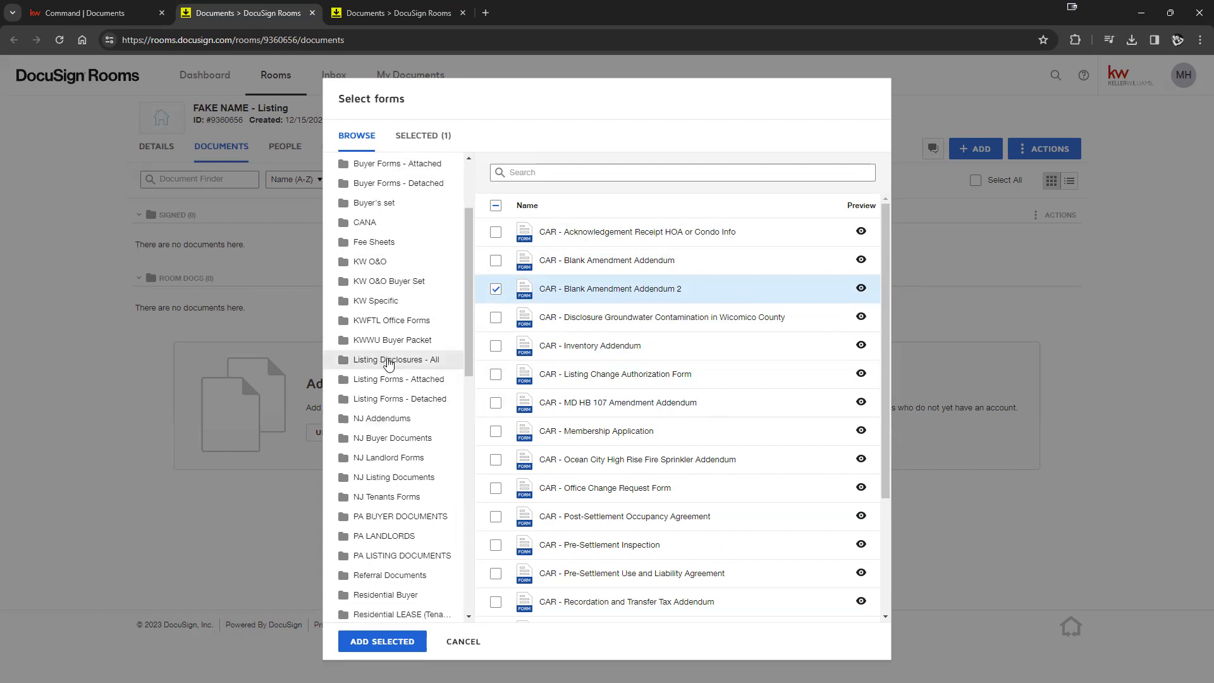
scroll(388, 366, "up", 2)
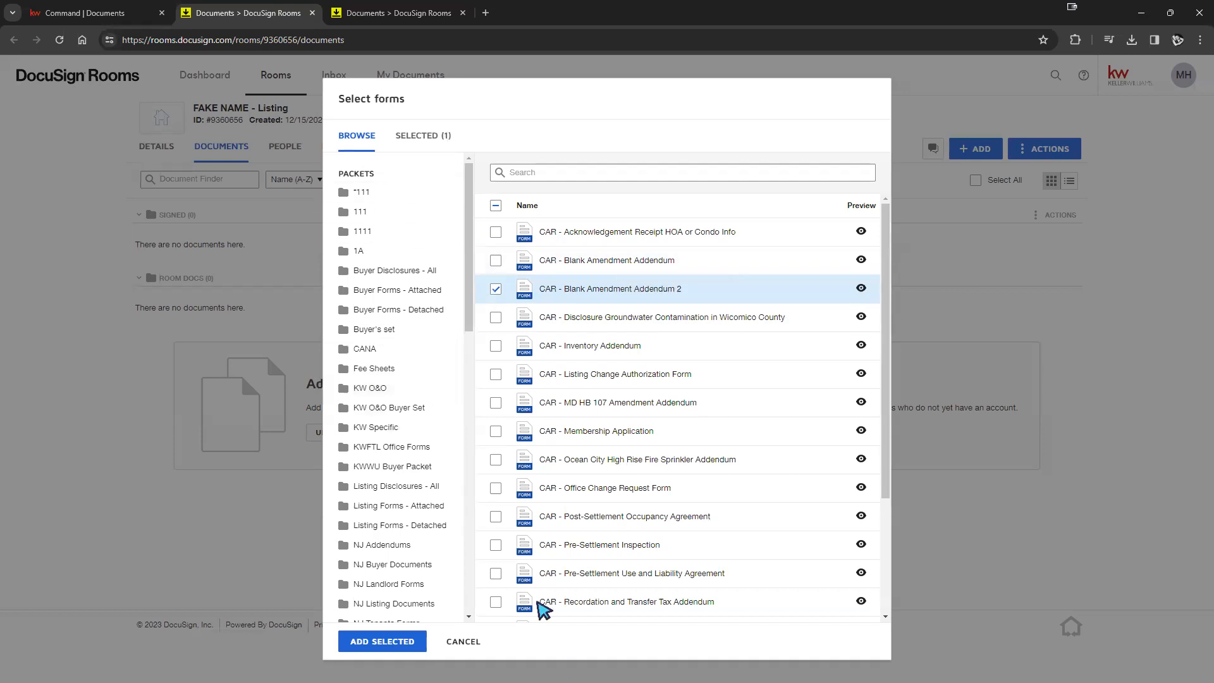
scroll(423, 343, "down", 10)
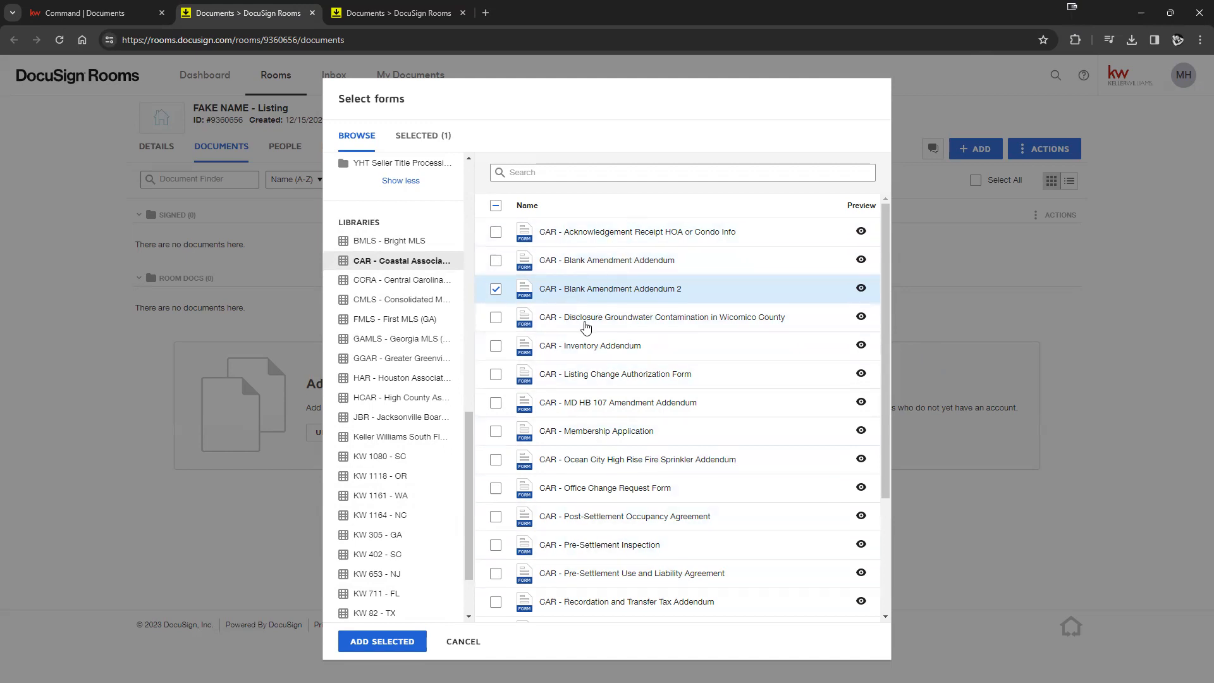
- Tick the Groundwater Contamination, Inventory Addendum and Blank Amendment Addendum forms, checking the amendment's templates
left_click(496, 318)
left_click(496, 346)
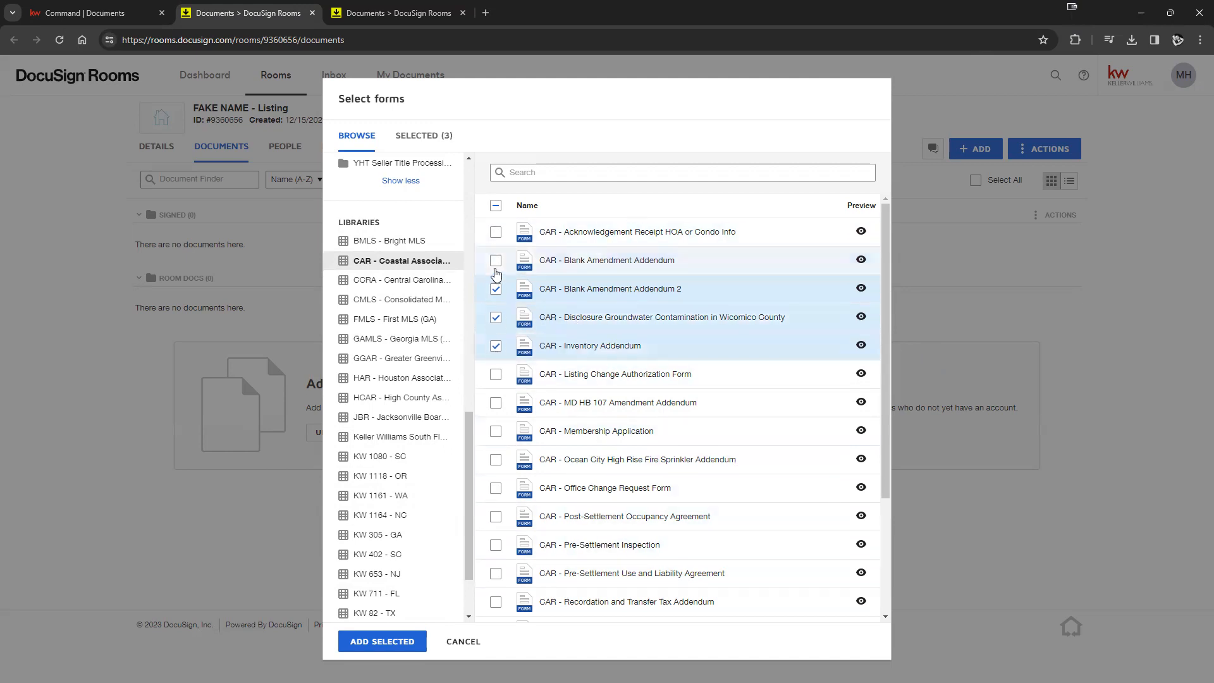
left_click(496, 263)
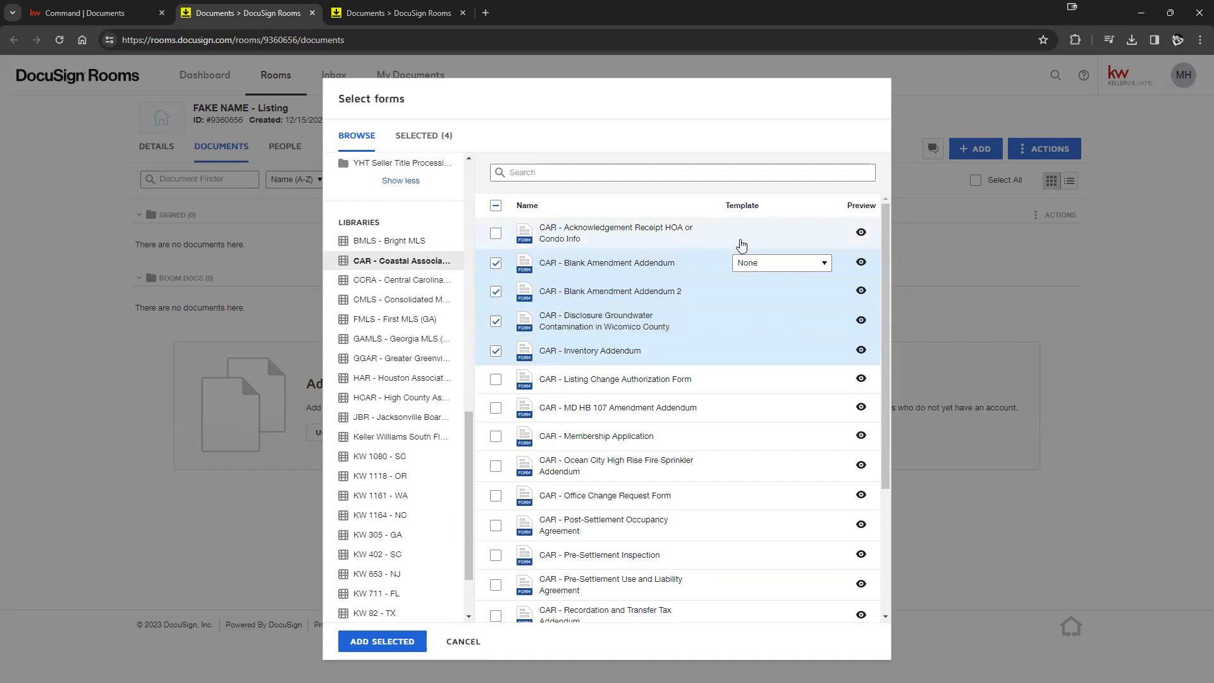
left_click(815, 264)
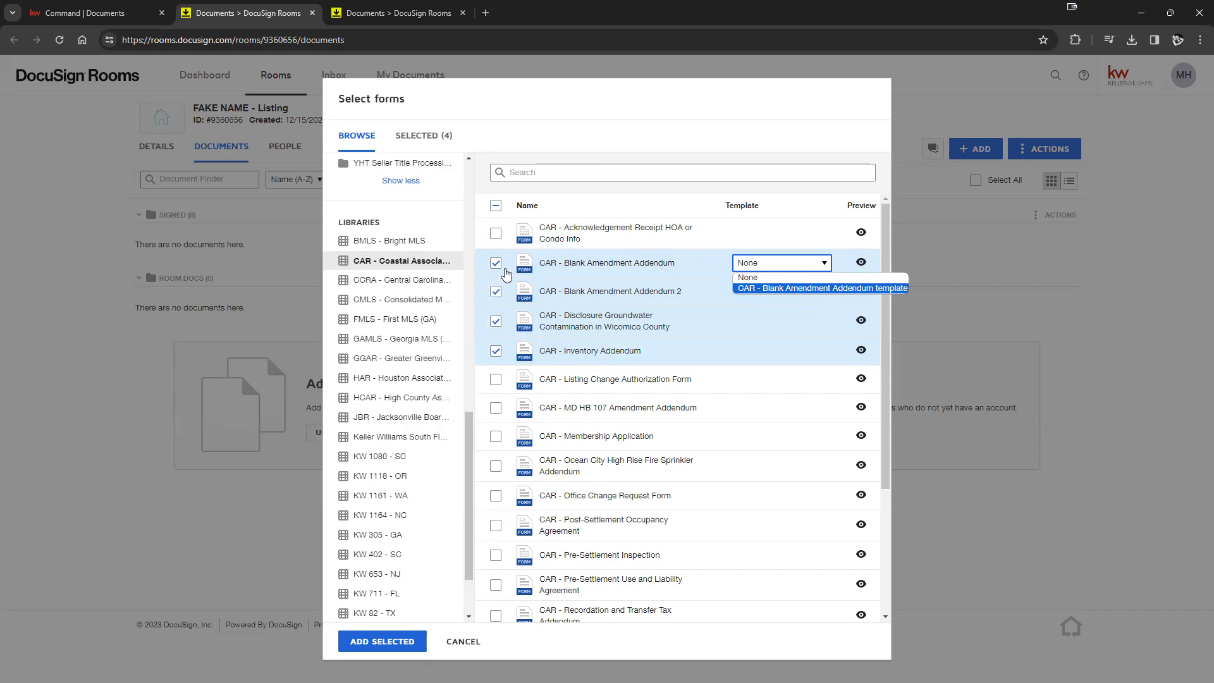
left_click(499, 270)
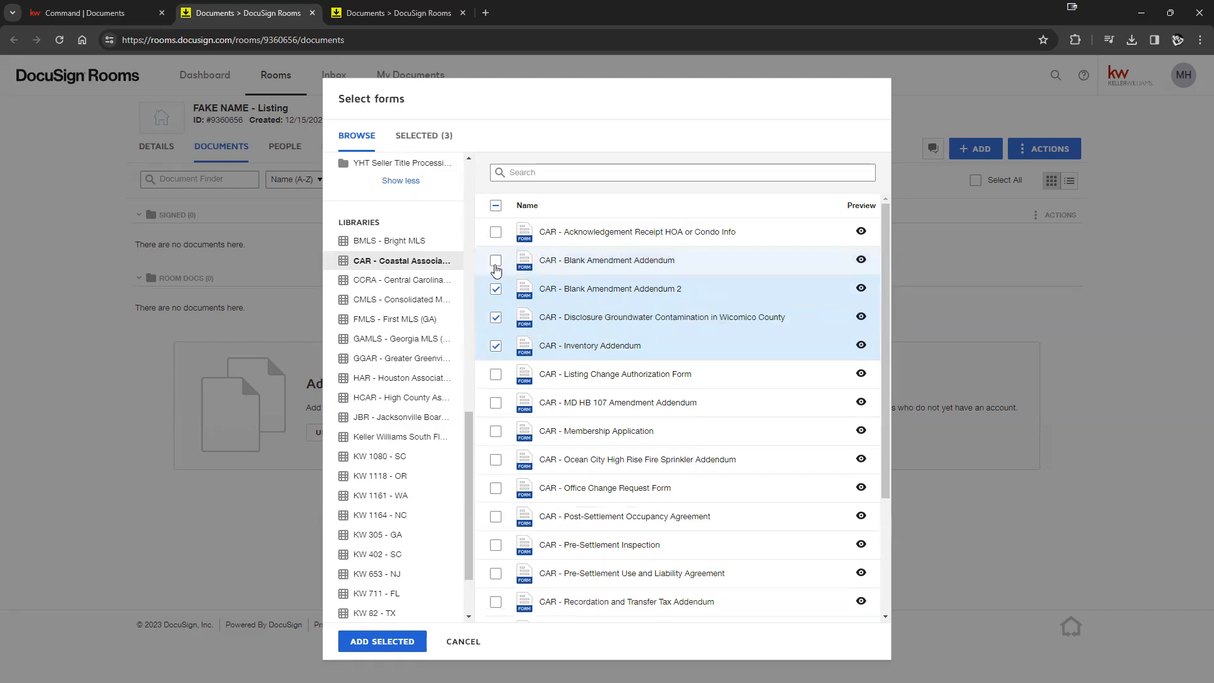
left_click(496, 270)
left_click(495, 269)
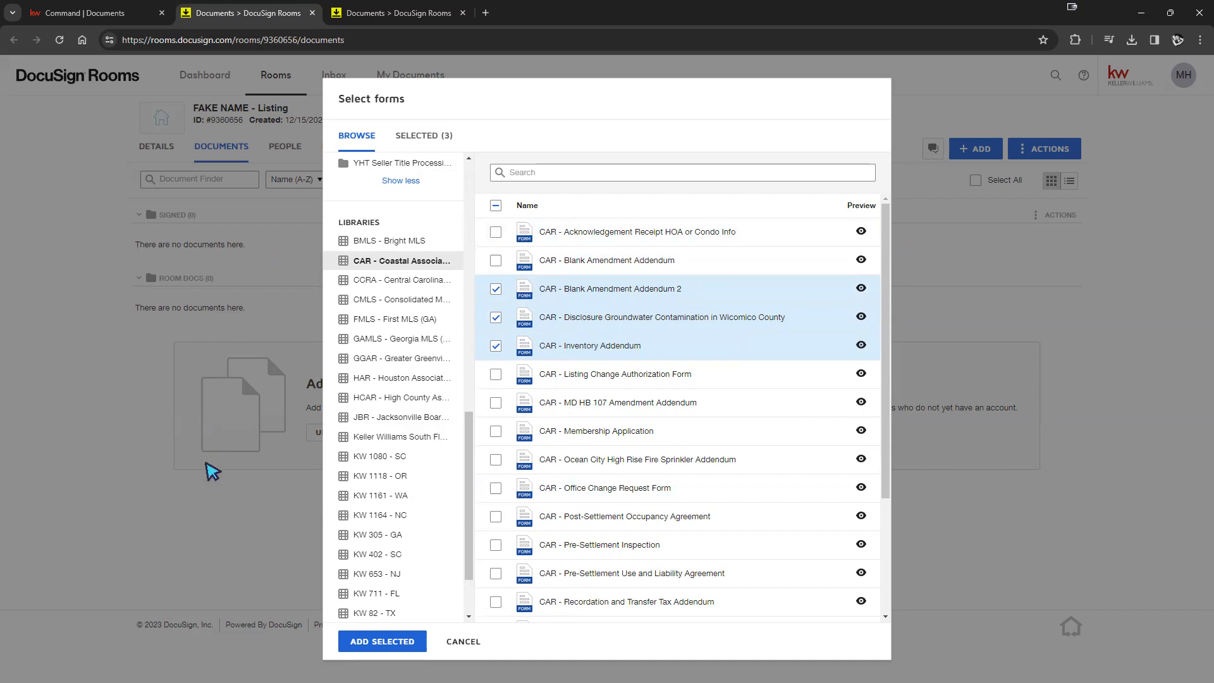
- Re-select Inventory Addendum, Blank Amendment Addendum 2 and Groundwater Contamination, then add them to the room
left_click(495, 289)
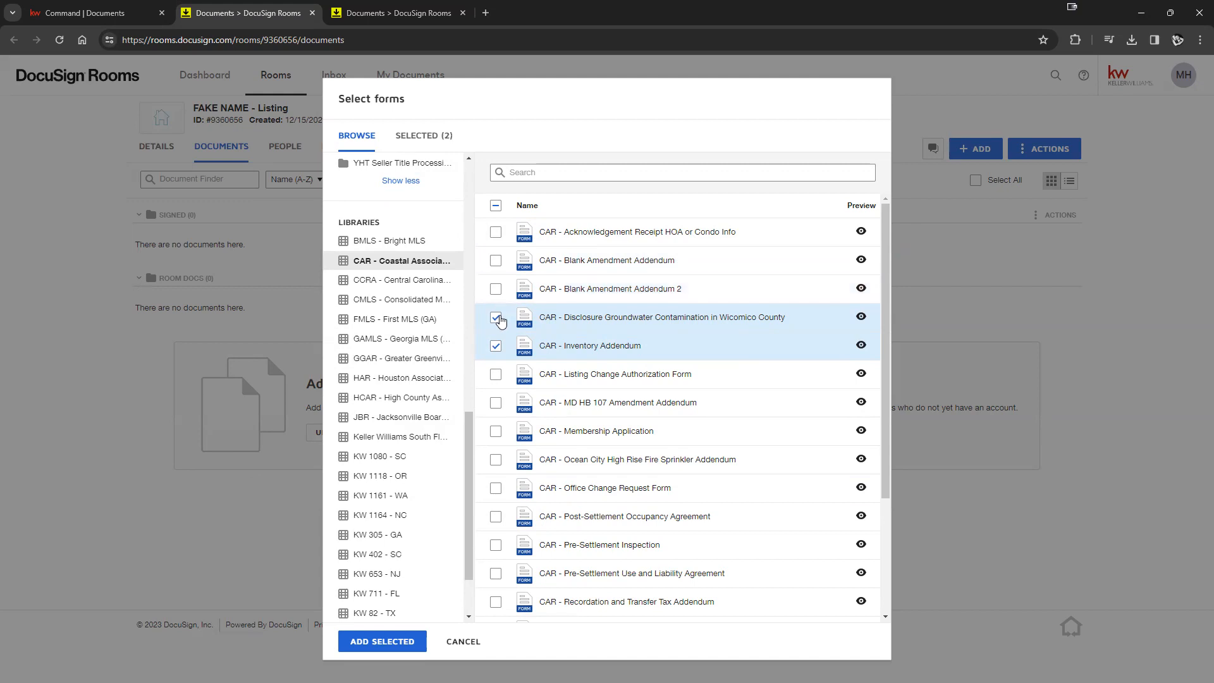
left_click(496, 317)
left_click(496, 346)
left_click(496, 346)
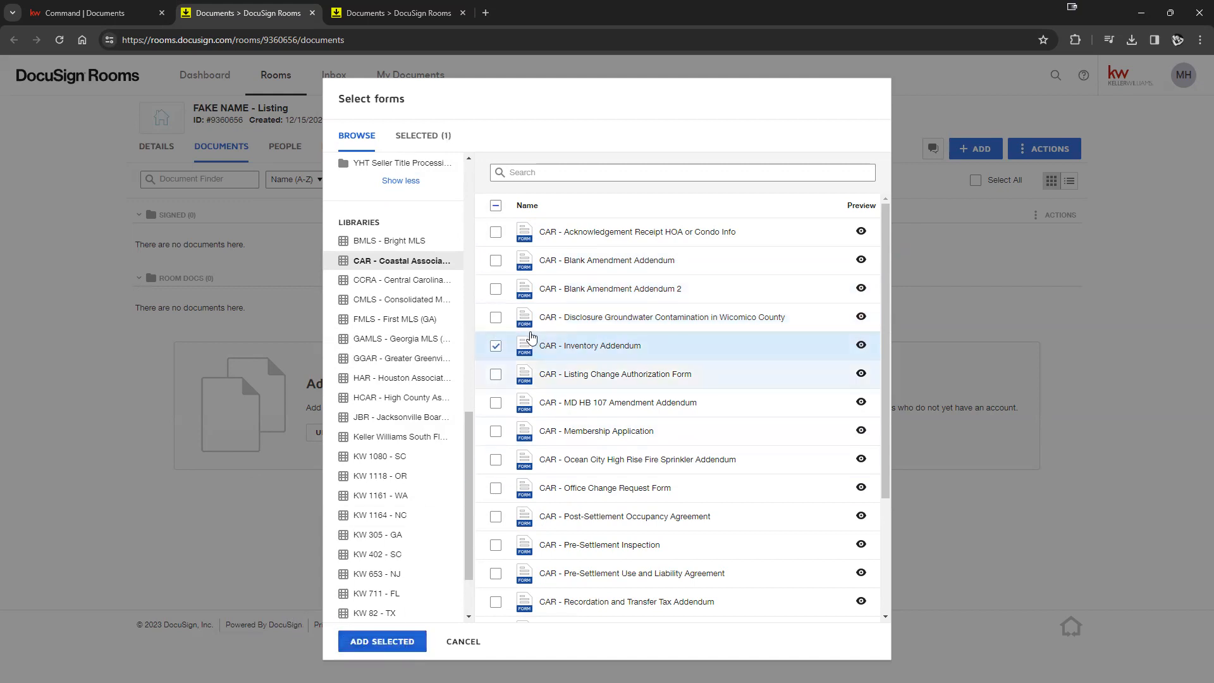
left_click(495, 289)
left_click(496, 317)
left_click(409, 642)
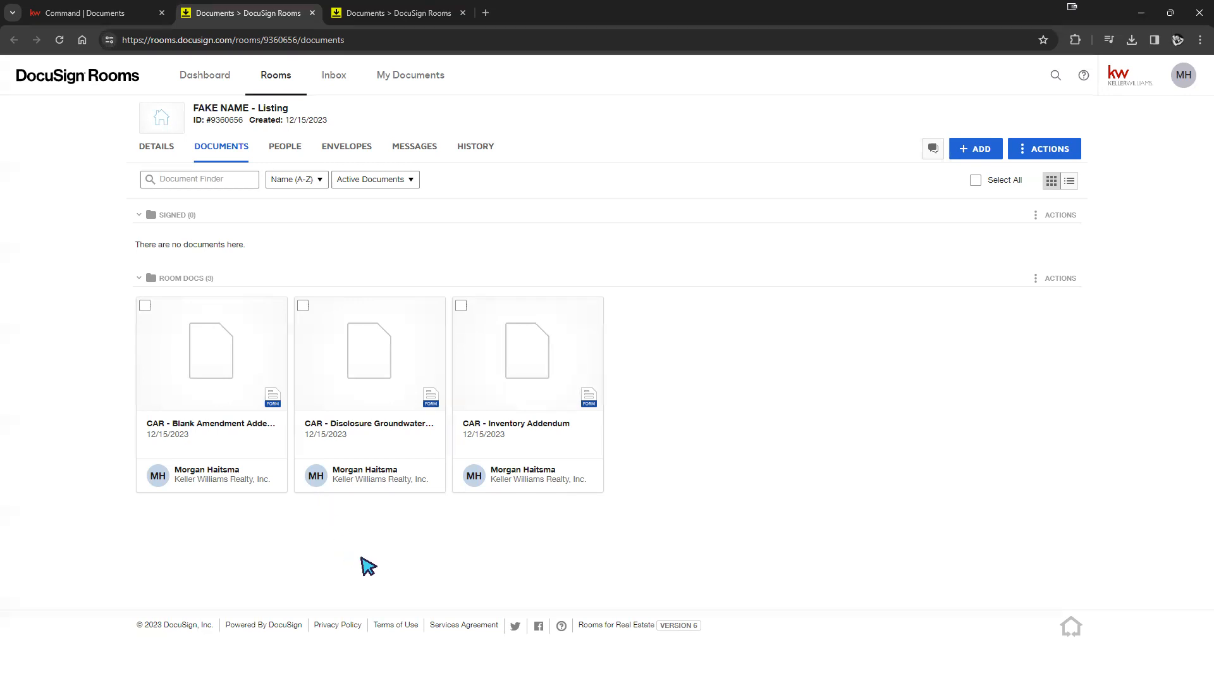
- Open Blank Amendment Addendum 2, enter Addendum No 512542, and save and close the form
left_click(216, 373)
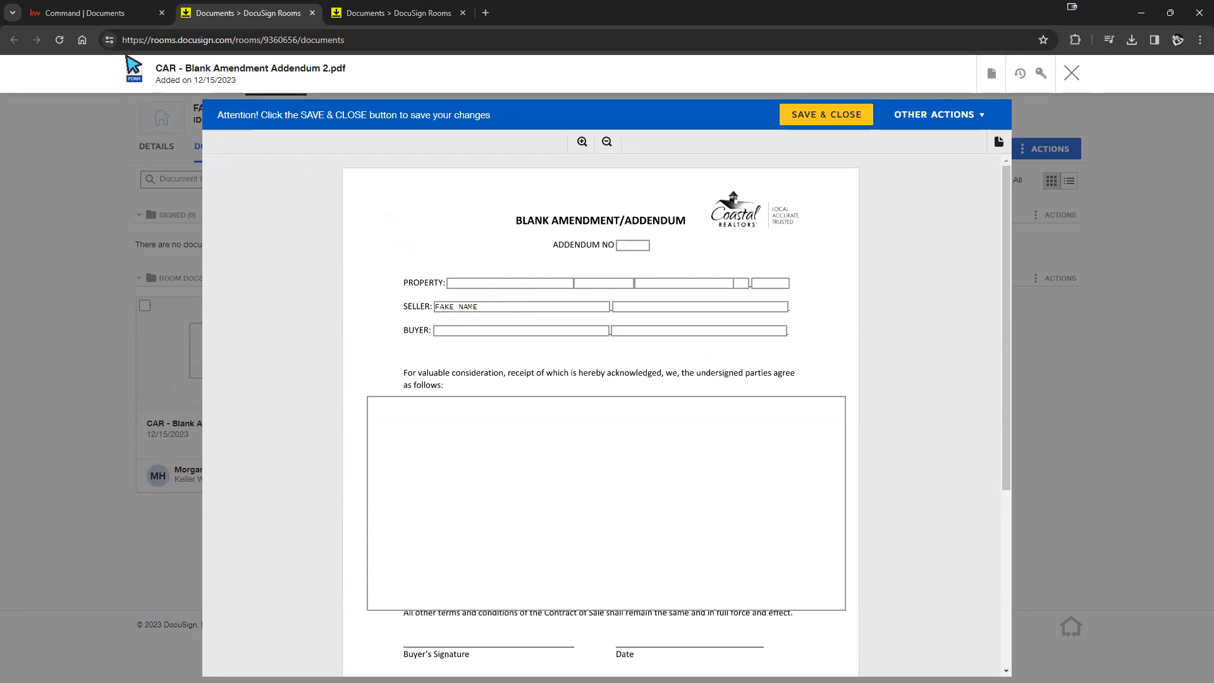
left_click(108, 16)
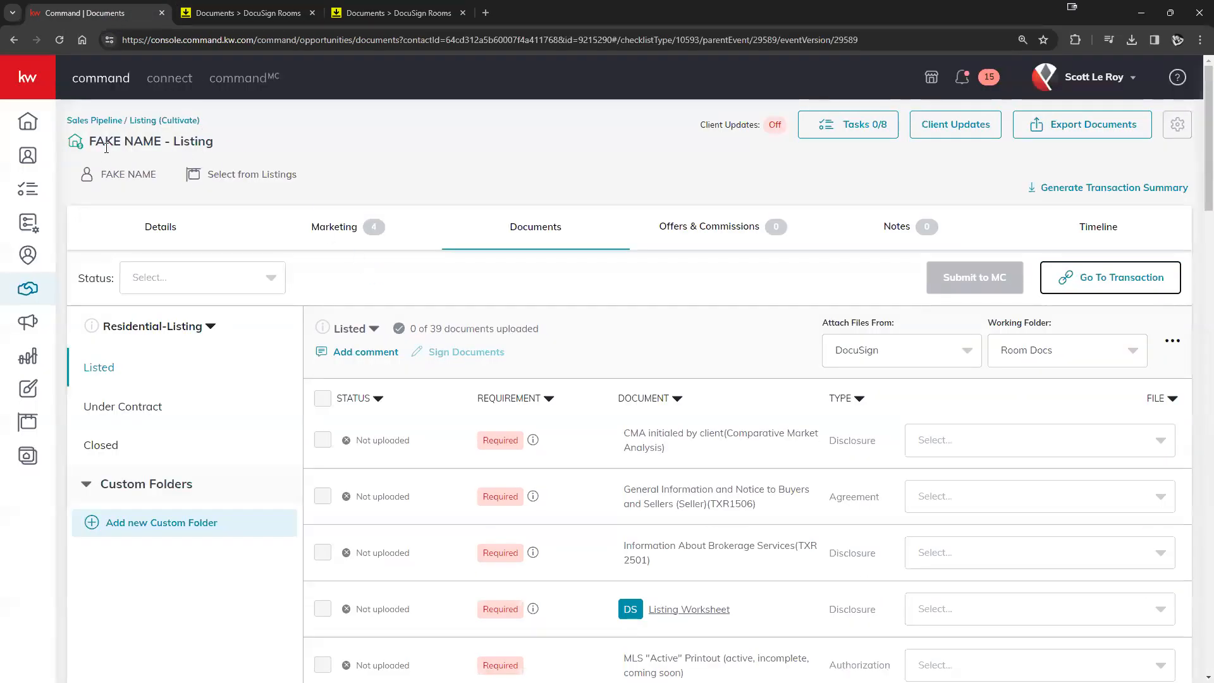
left_click(246, 15)
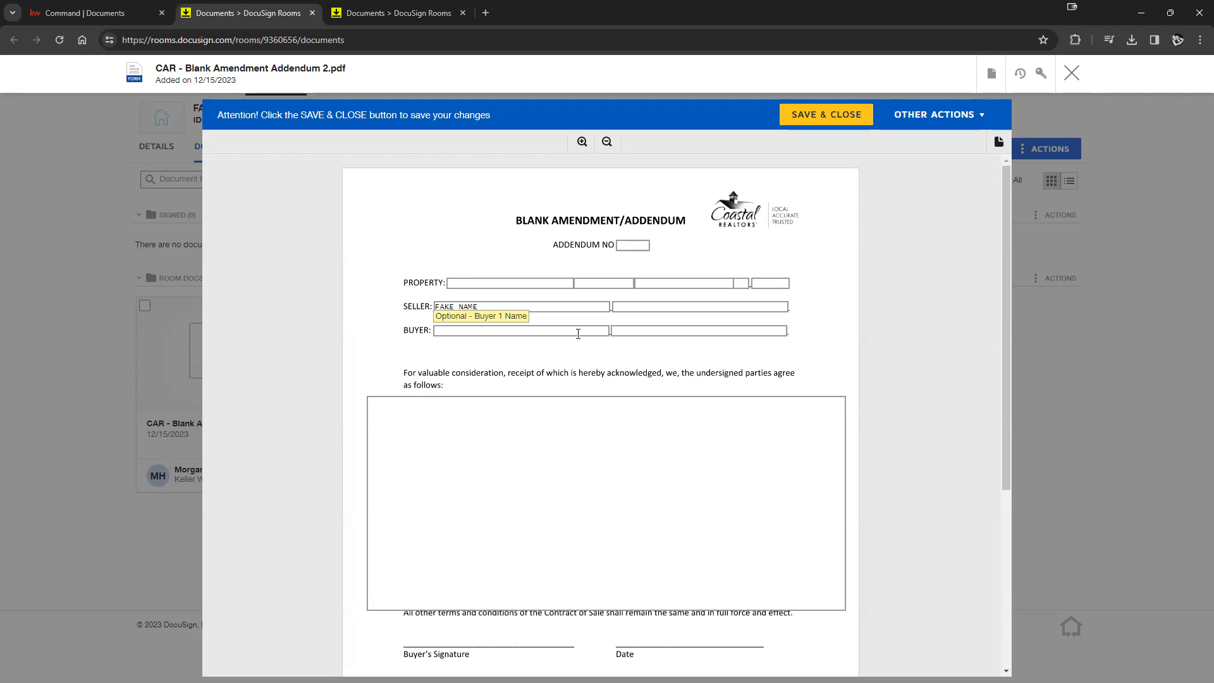
scroll(577, 348, "down", 2)
scroll(574, 341, "down", 2)
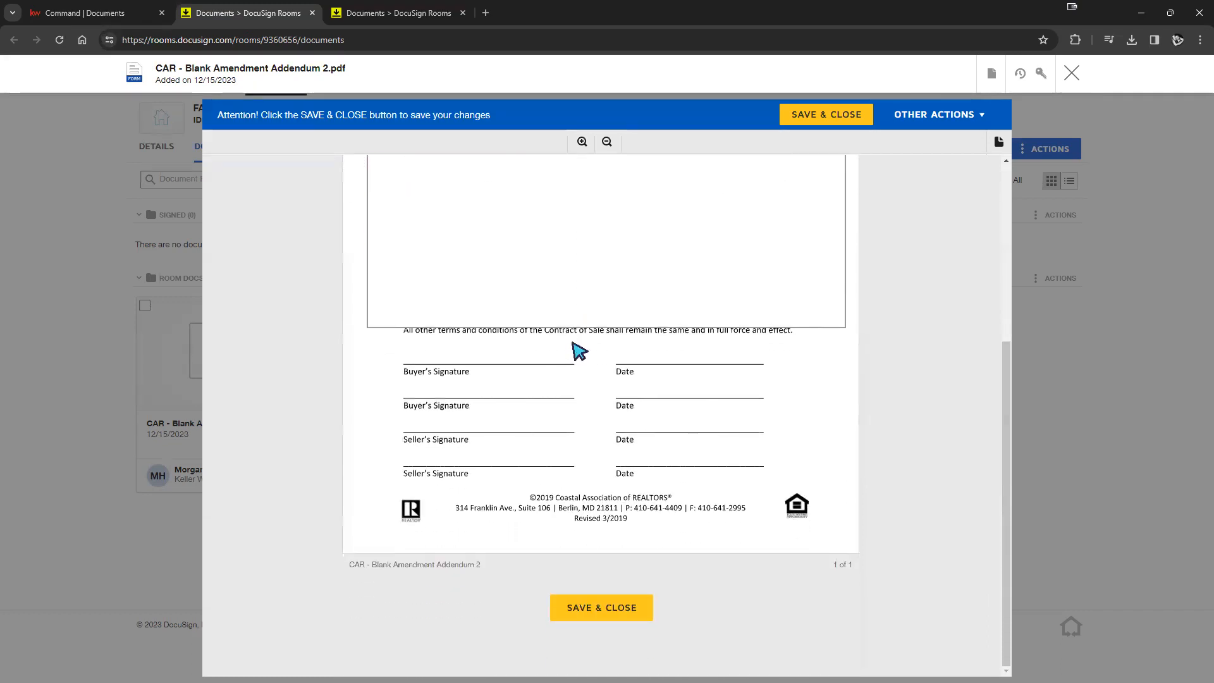
scroll(572, 363, "up", 5)
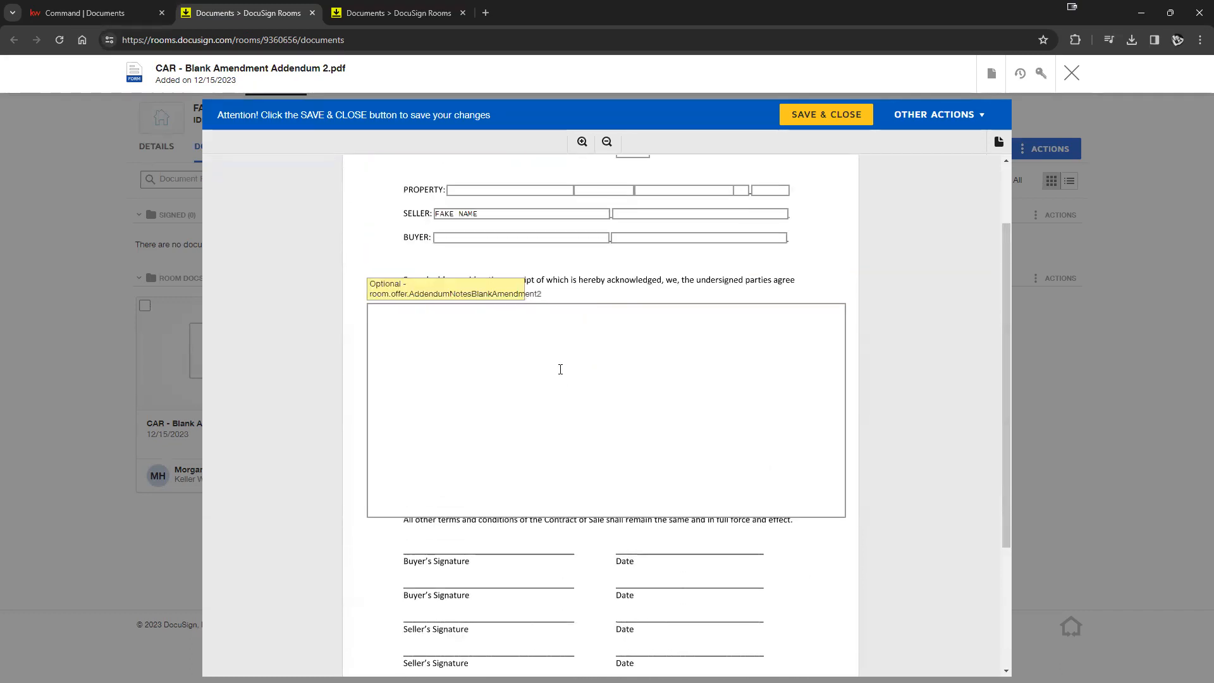
left_click(631, 246)
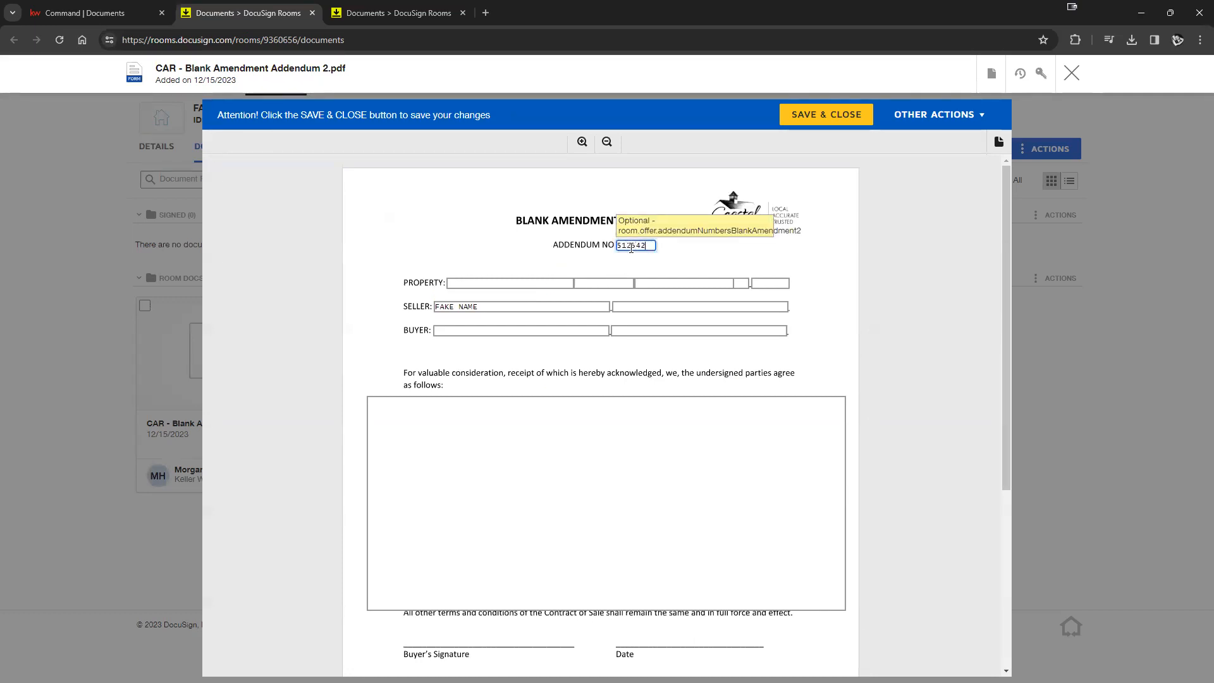
left_click(812, 260)
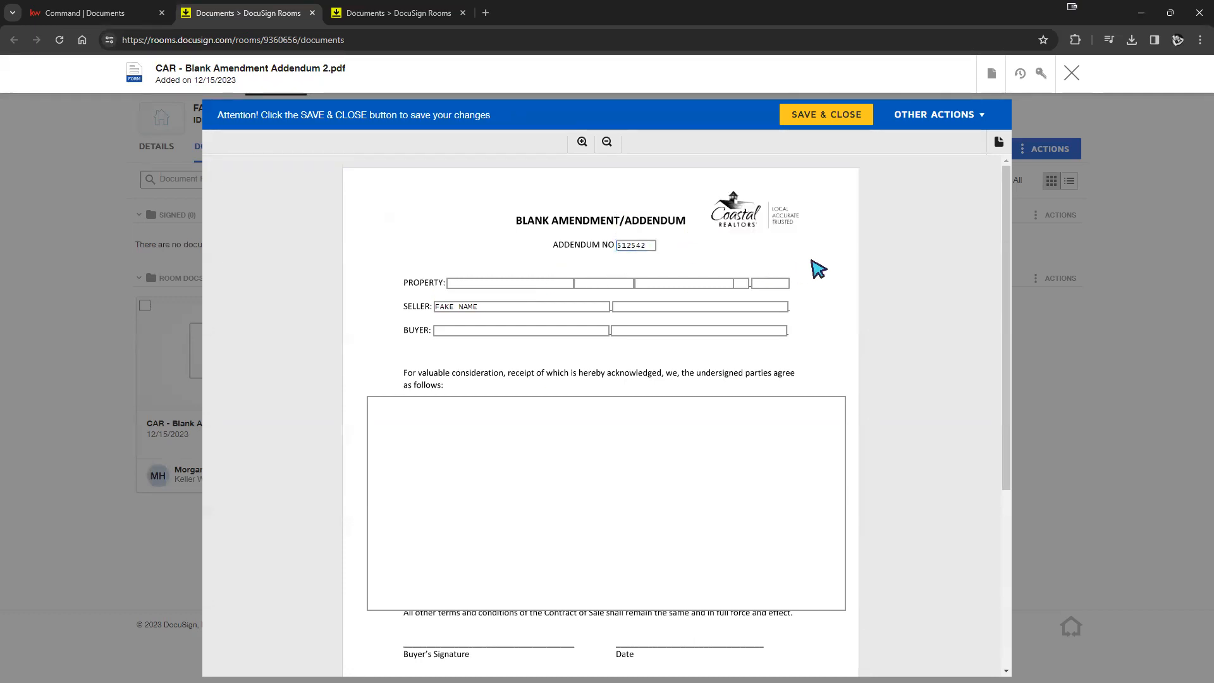
left_click(824, 122)
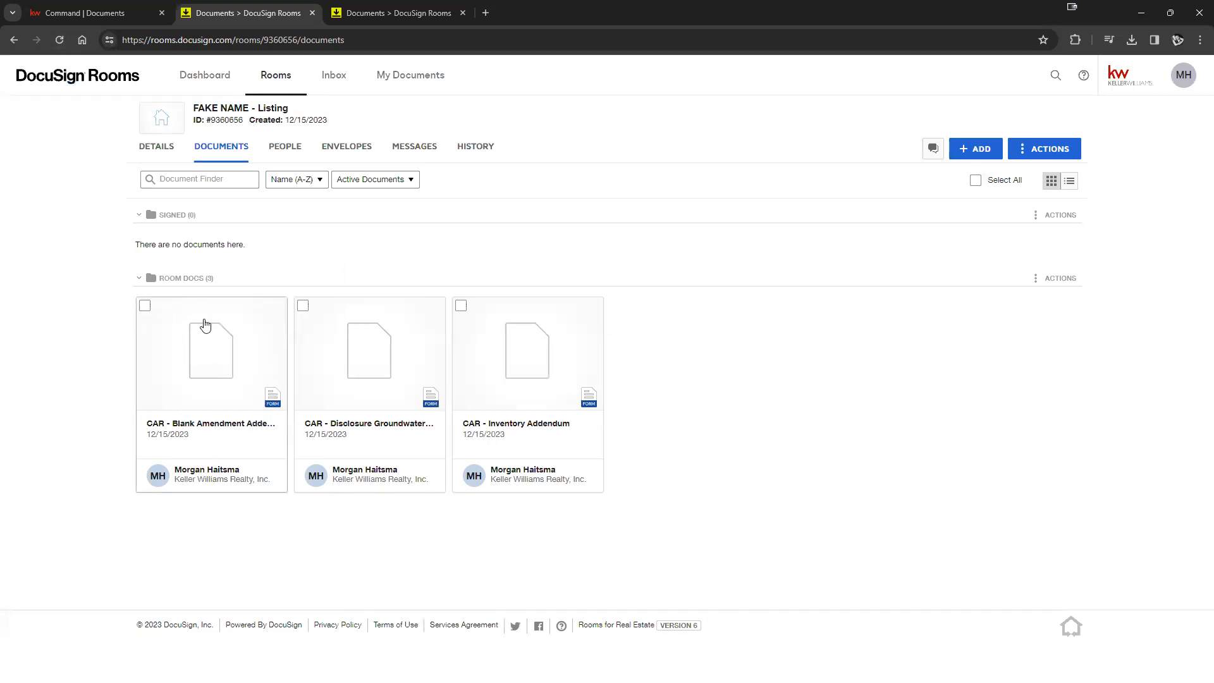
- Reload the room's Documents page so the three forms show page previews
left_click(59, 40)
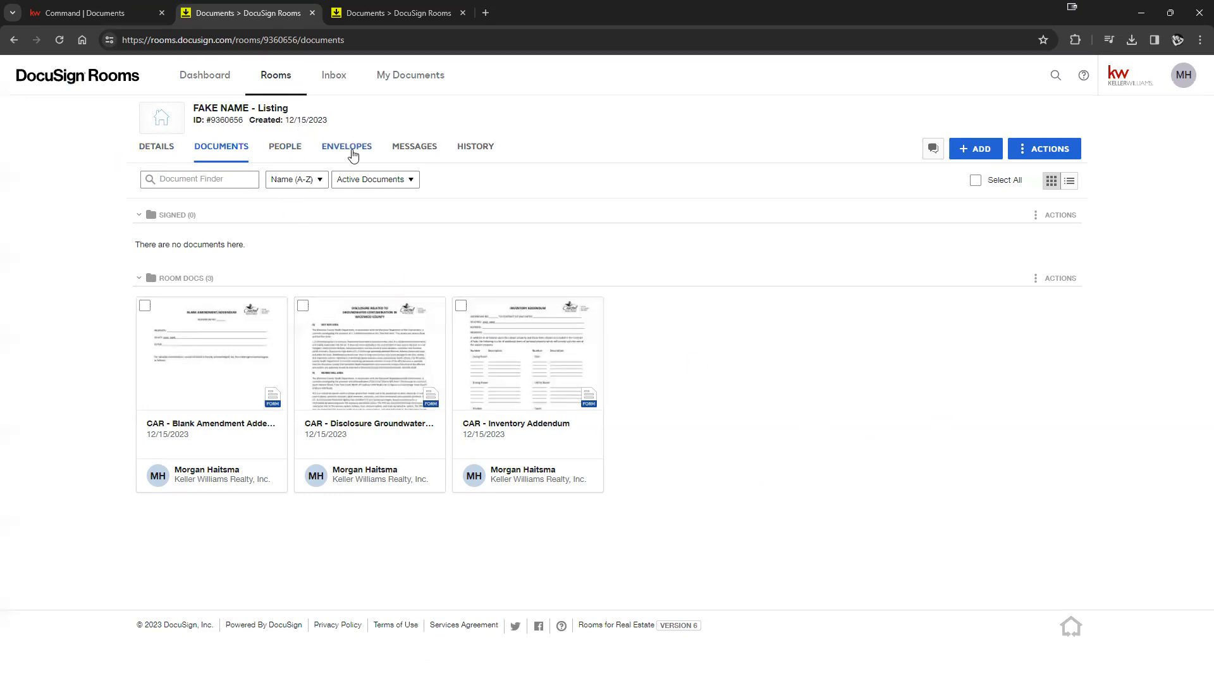
mouse_move(175, 120)
left_click(101, 14)
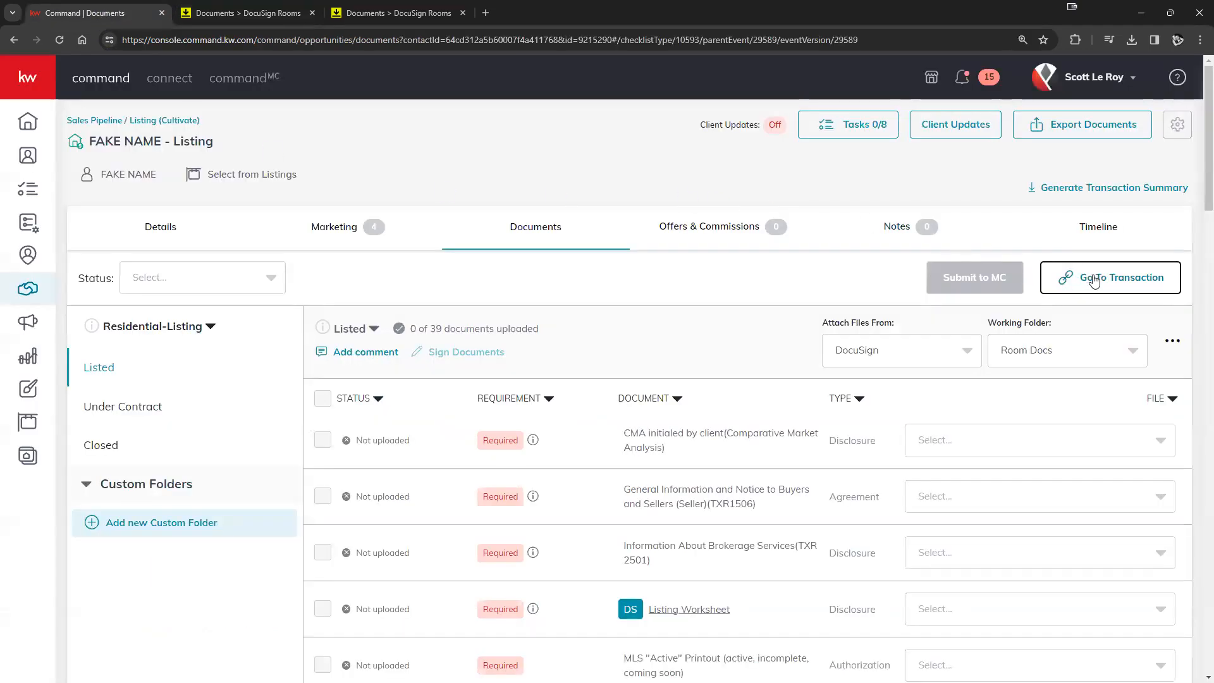
left_click(252, 14)
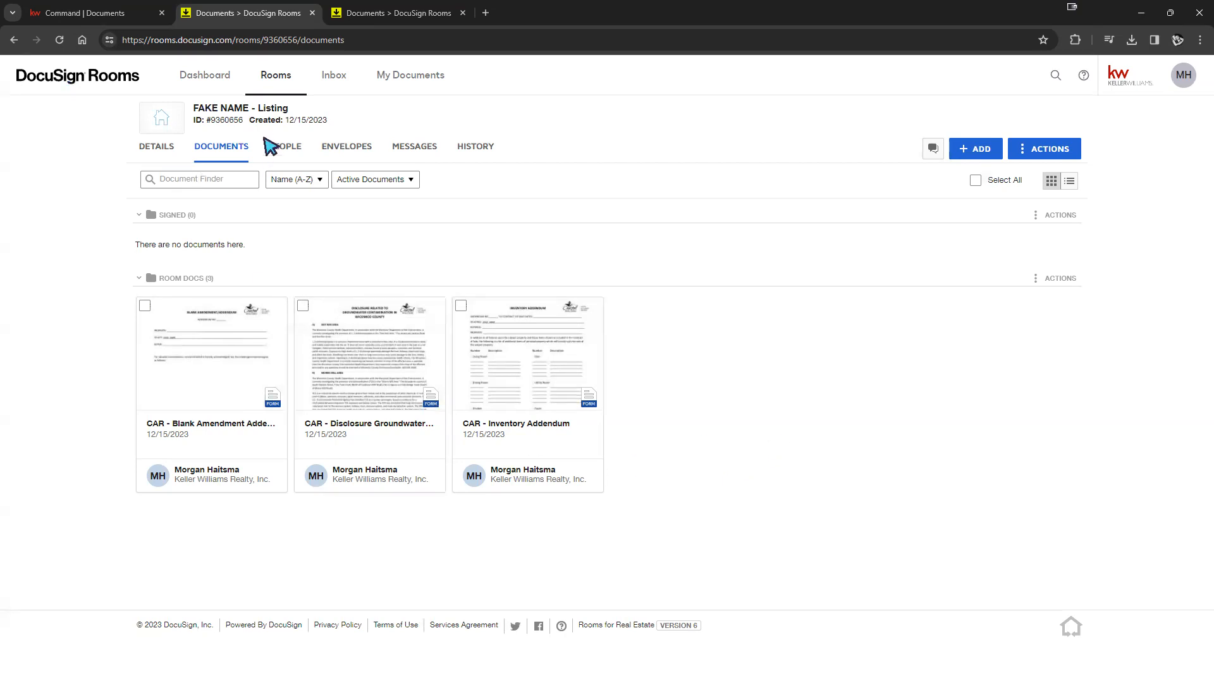
- Switch to the room's Details view and back to Documents, then dismiss the ADD choices
left_click(158, 149)
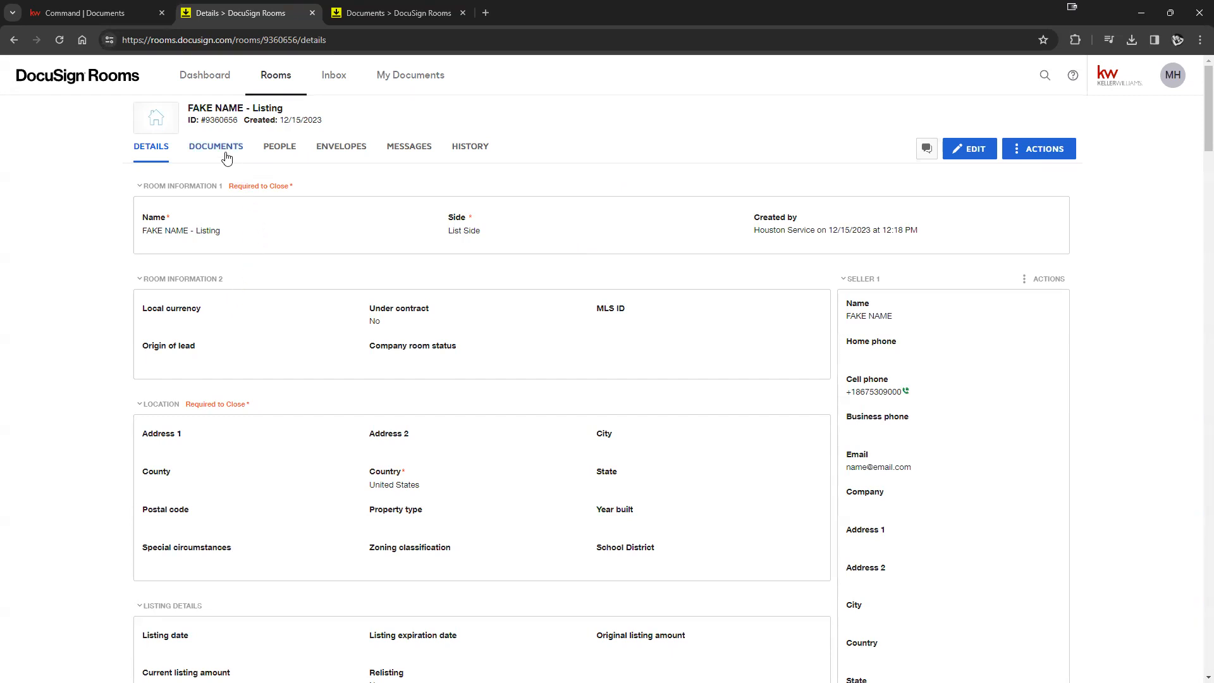
left_click(226, 157)
left_click(980, 150)
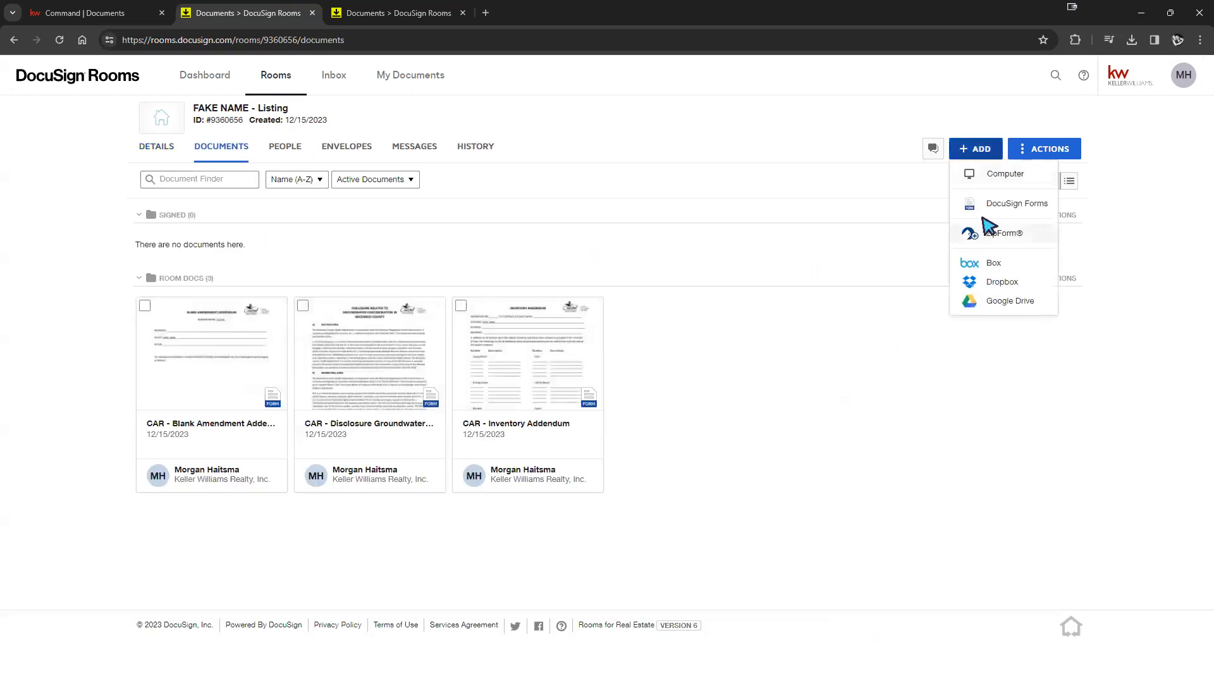
left_click(832, 399)
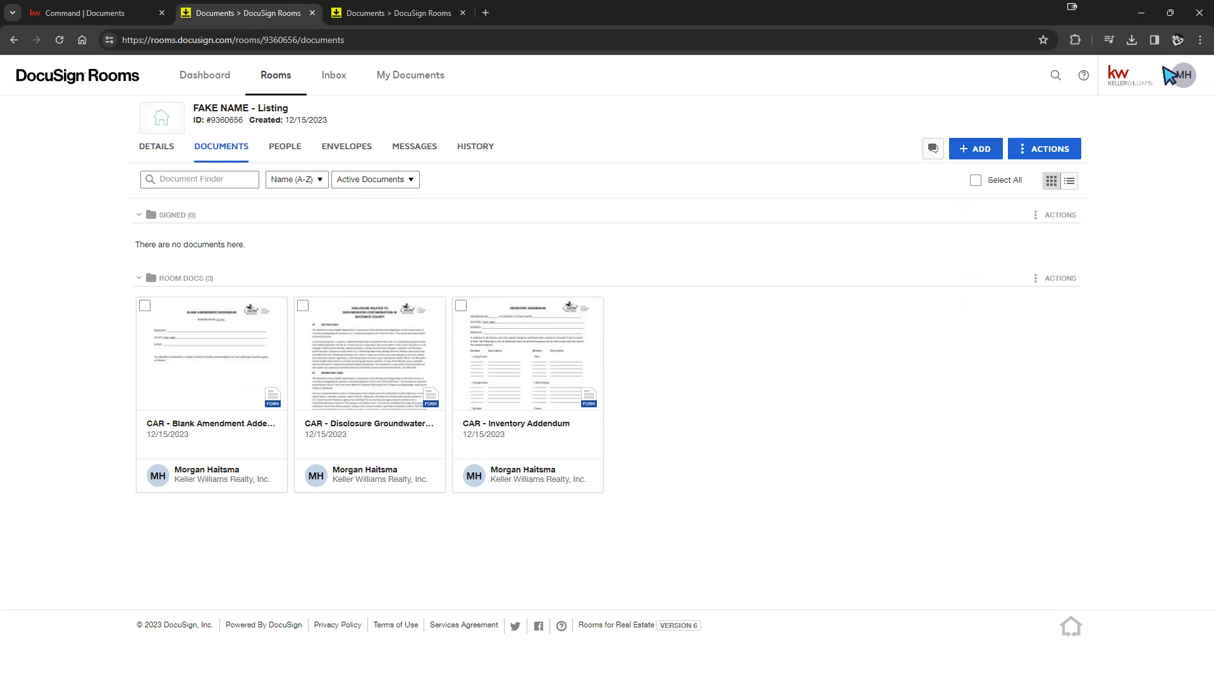
- Zoom Chrome to 175% so the three CAR form cards appear large
left_click(1199, 40)
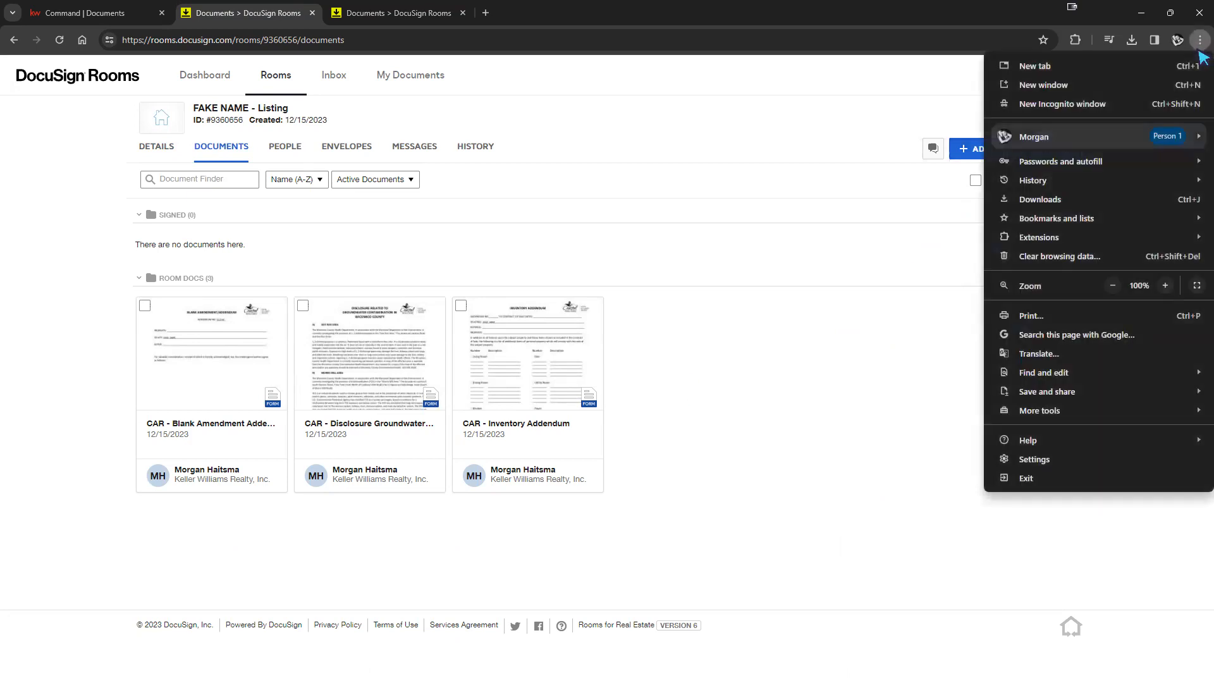
left_click(1165, 285)
left_click(1165, 285)
left_click(1165, 285)
left_click(1165, 286)
left_click(929, 436)
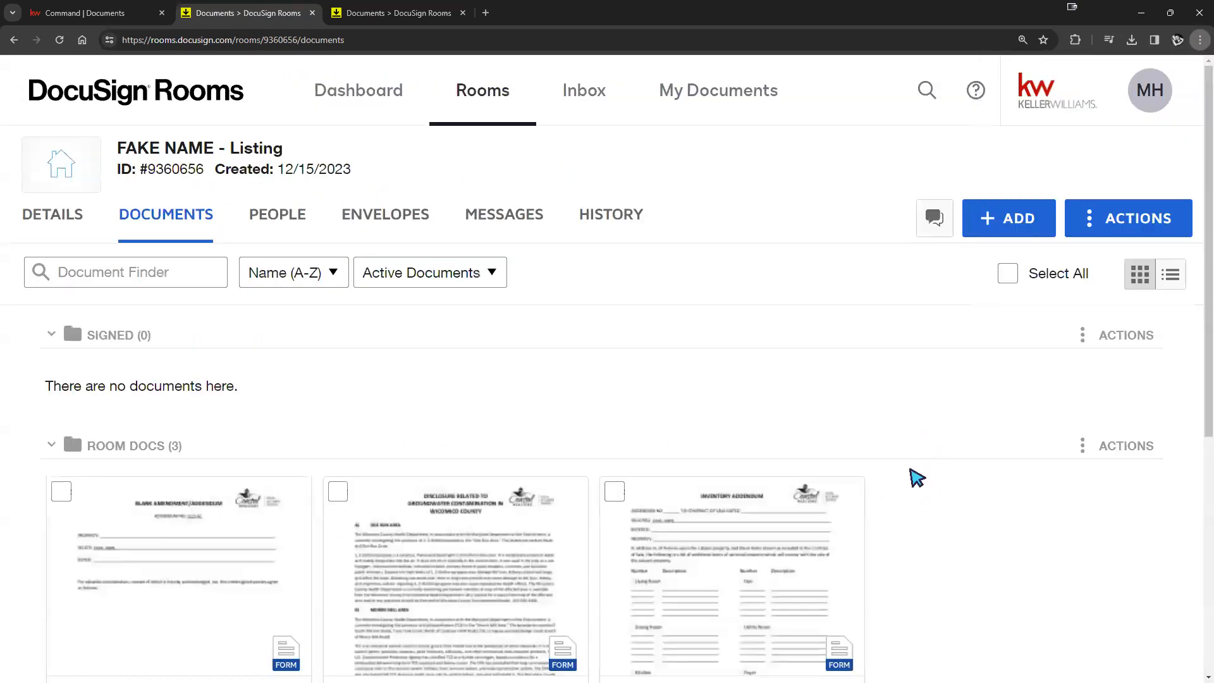
scroll(912, 468, "down", 4)
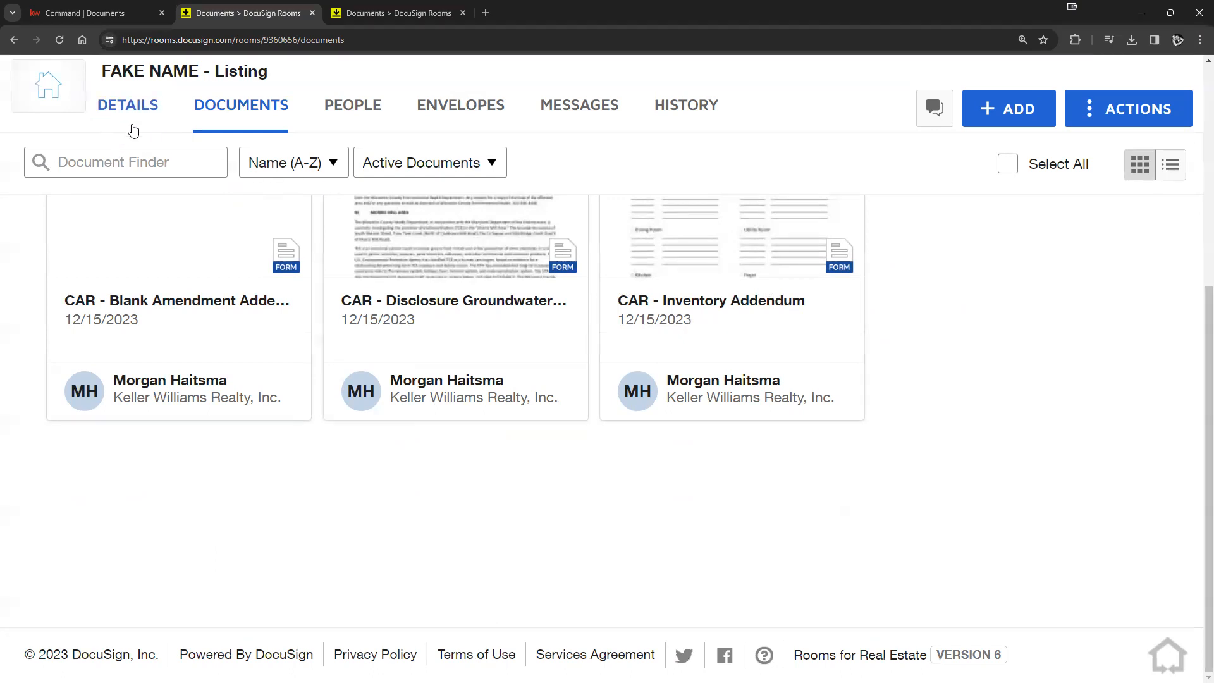
scroll(695, 443, "up", 2)
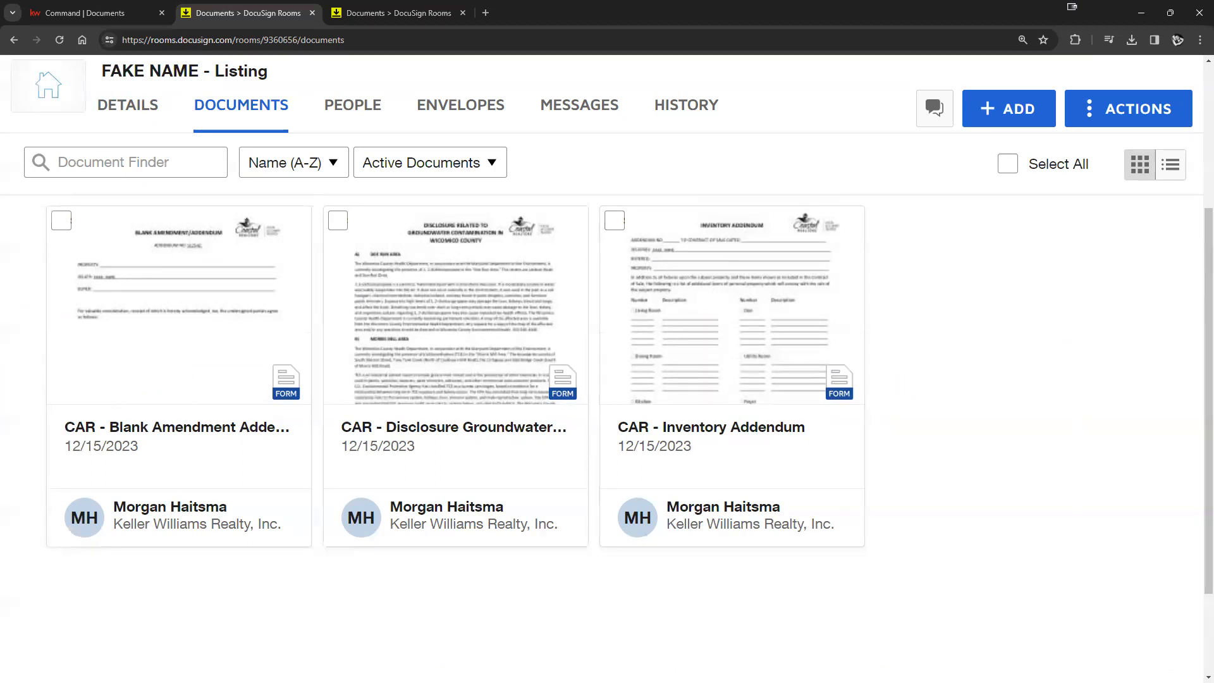
left_click_drag(637, 655, 1008, 503)
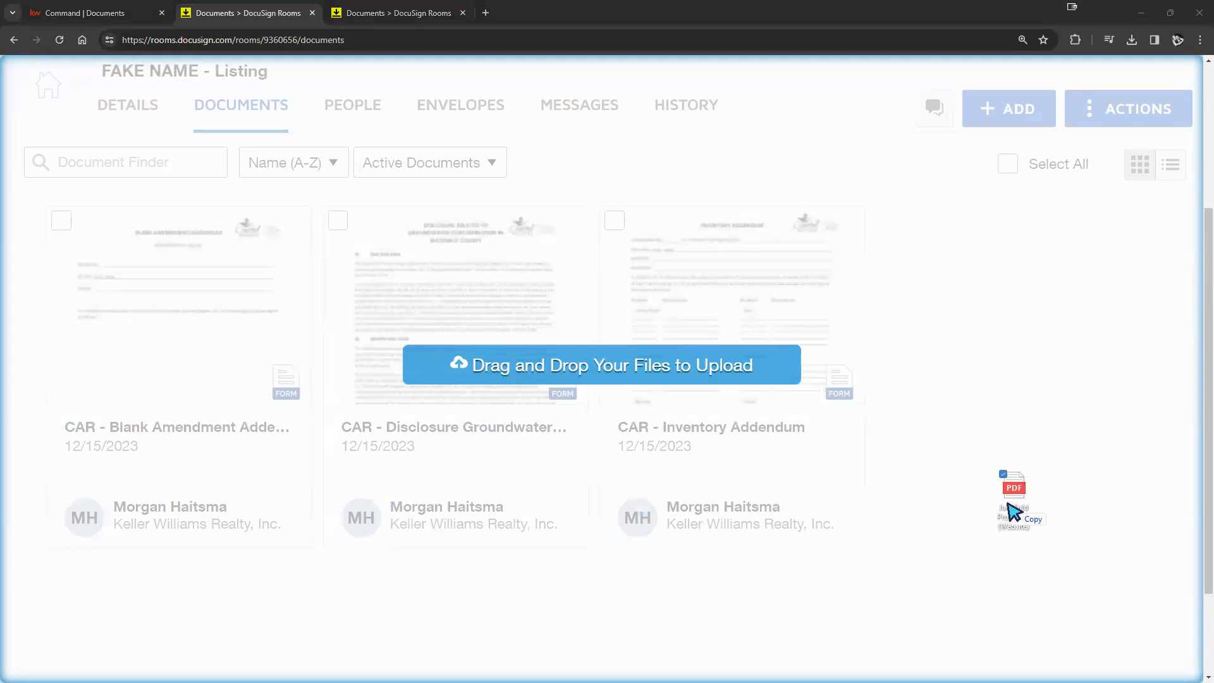
left_click_drag(1009, 503, 1009, 504)
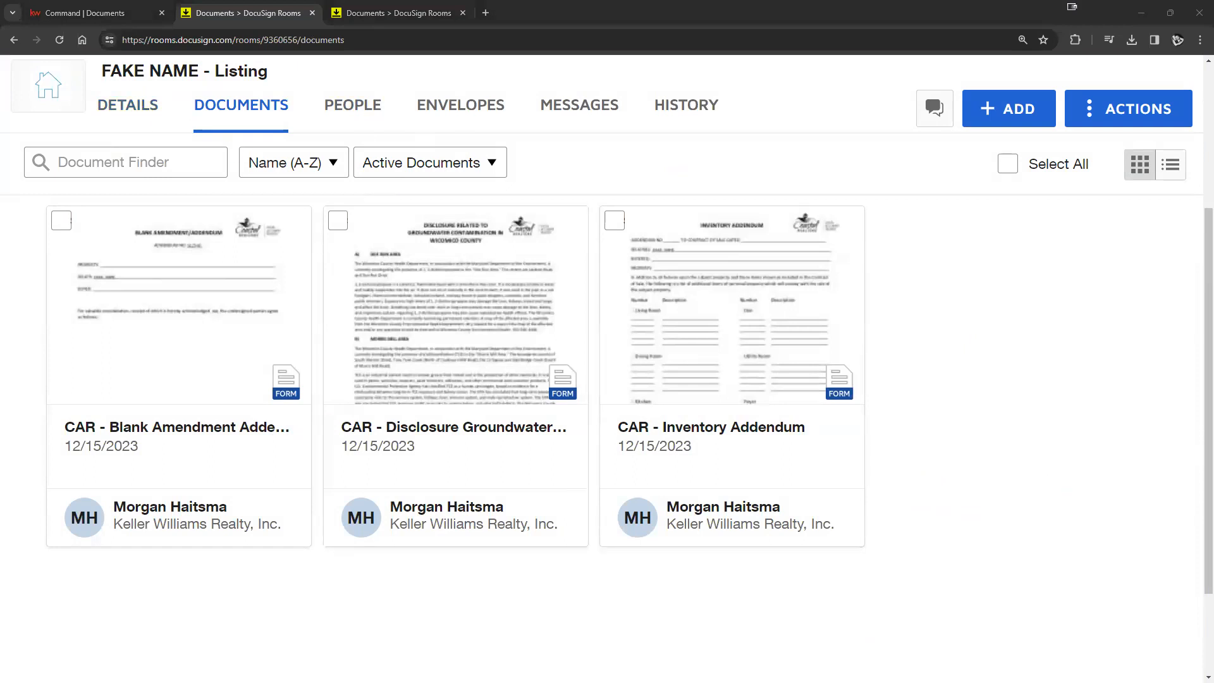
mouse_move(1213, 391)
left_mouse_down()
mouse_move(968, 385)
mouse_move(1213, 392)
left_mouse_up()
- Zoom the Chrome page back out to 100%
left_click(1200, 40)
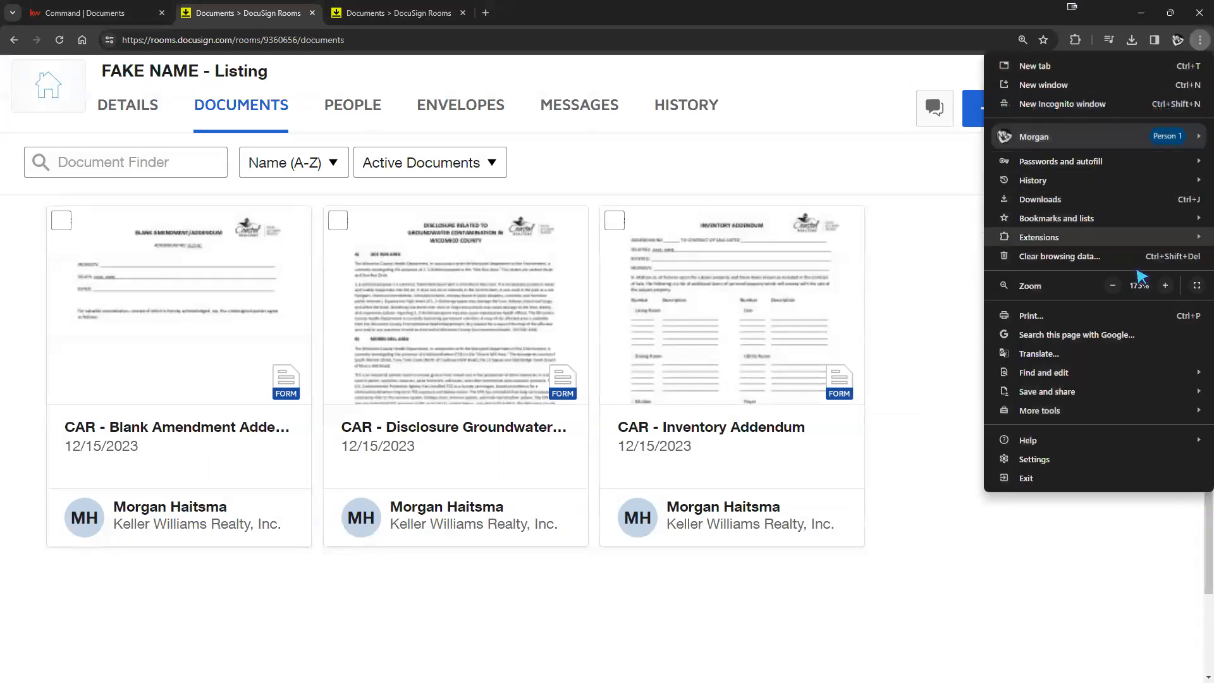
left_click(1113, 285)
left_click(1113, 285)
left_click(1113, 286)
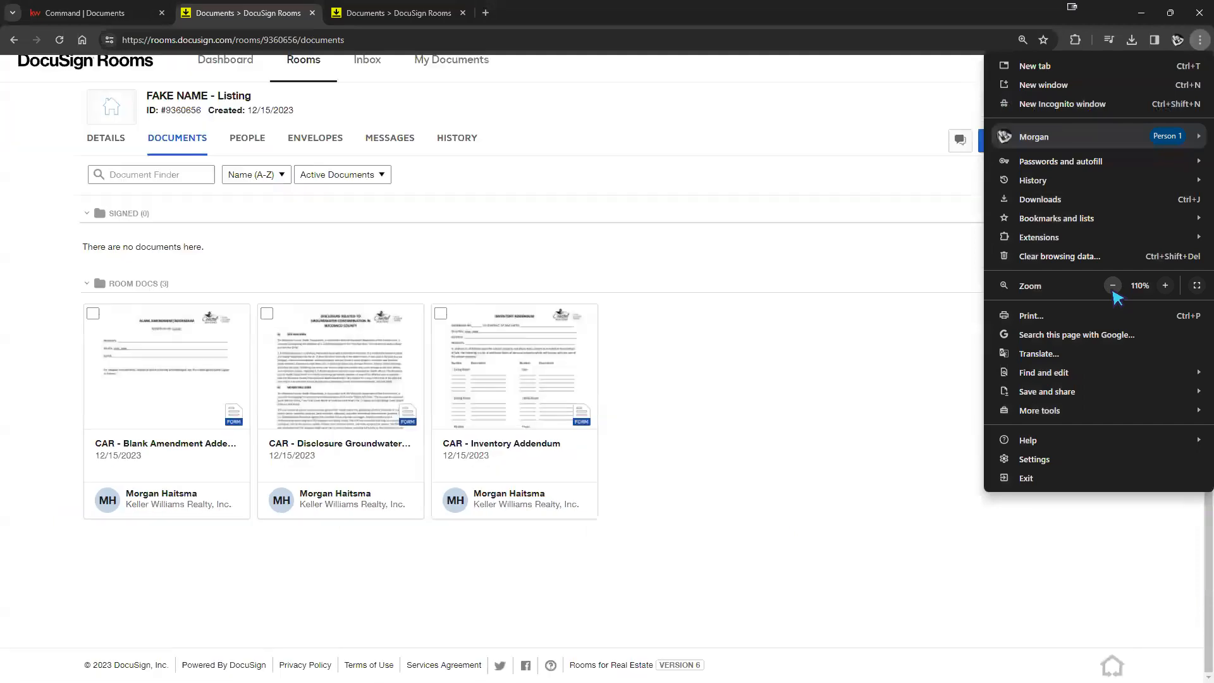
left_click(1113, 285)
left_click(736, 438)
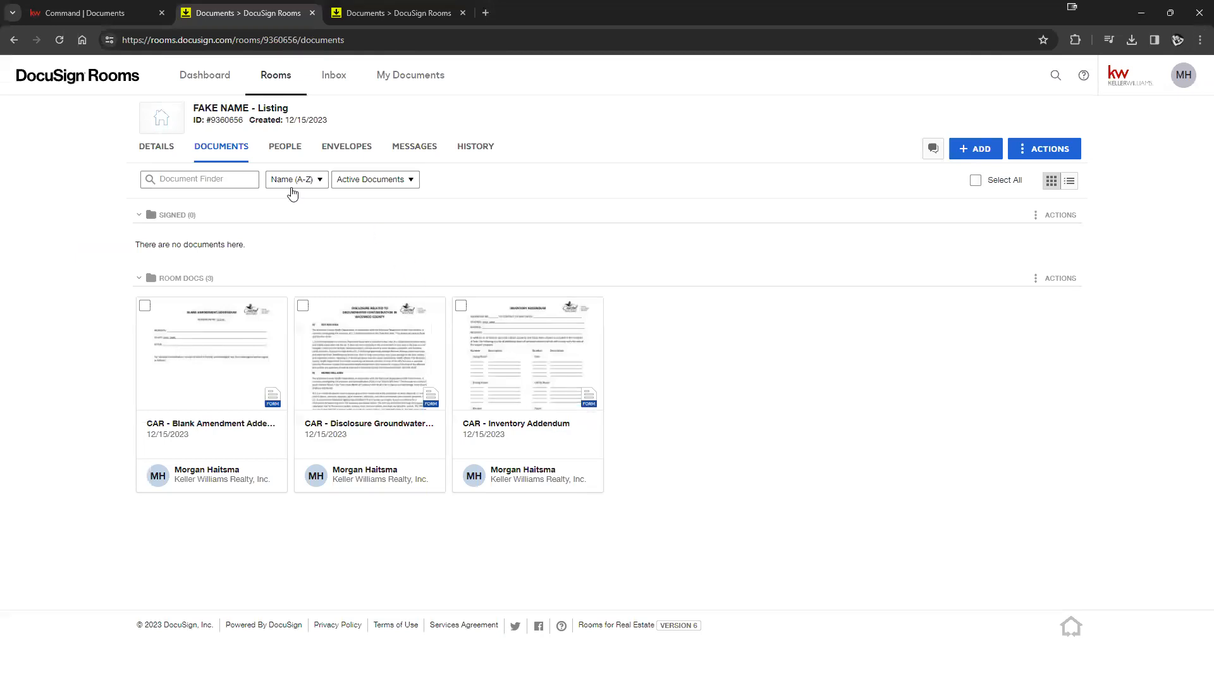
left_click(157, 150)
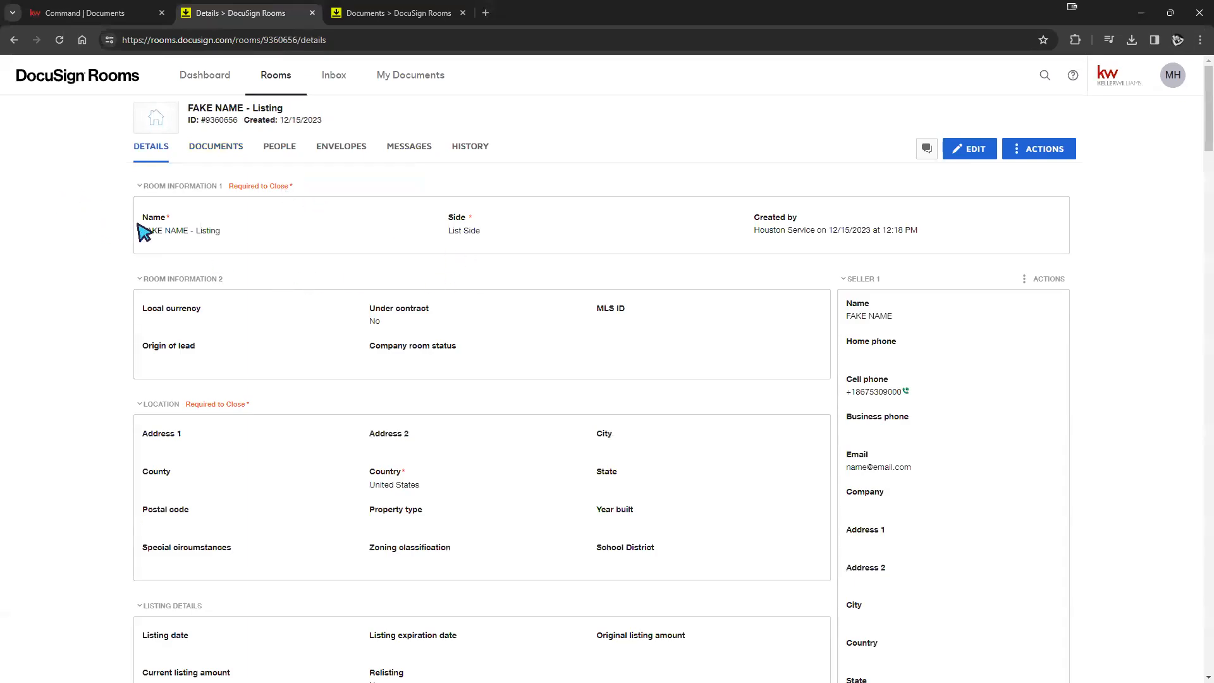
left_click_drag(209, 231, 142, 231)
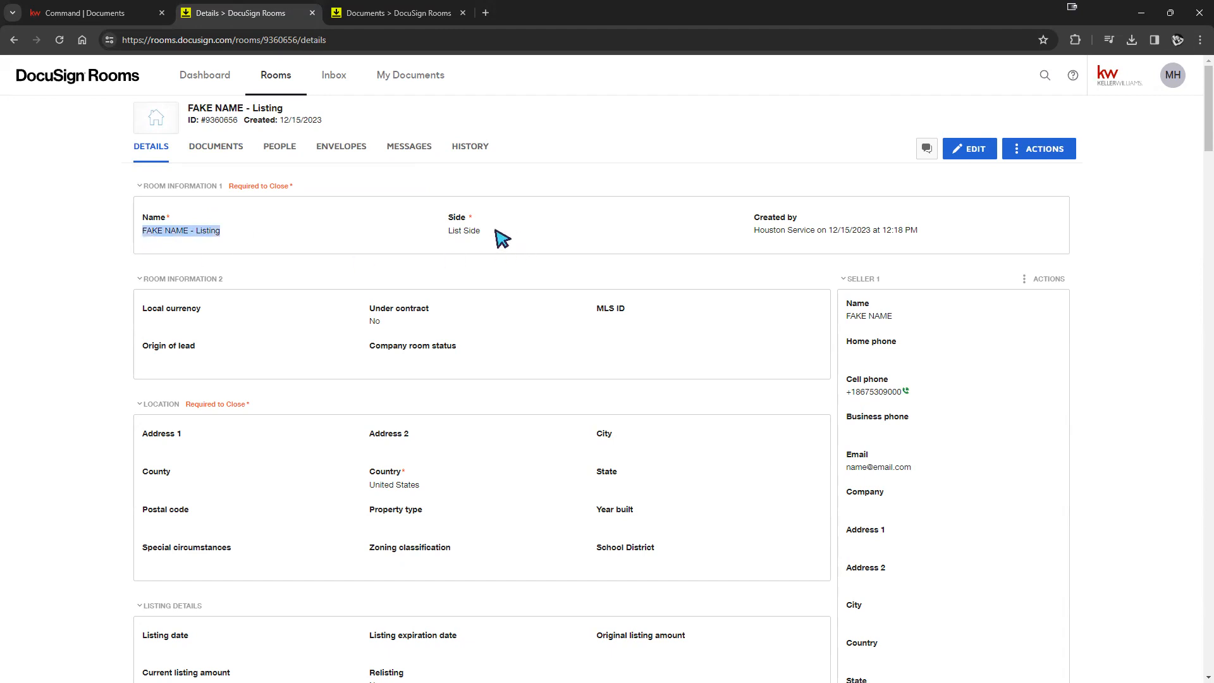
left_click_drag(502, 239, 447, 238)
left_click_drag(935, 239, 764, 242)
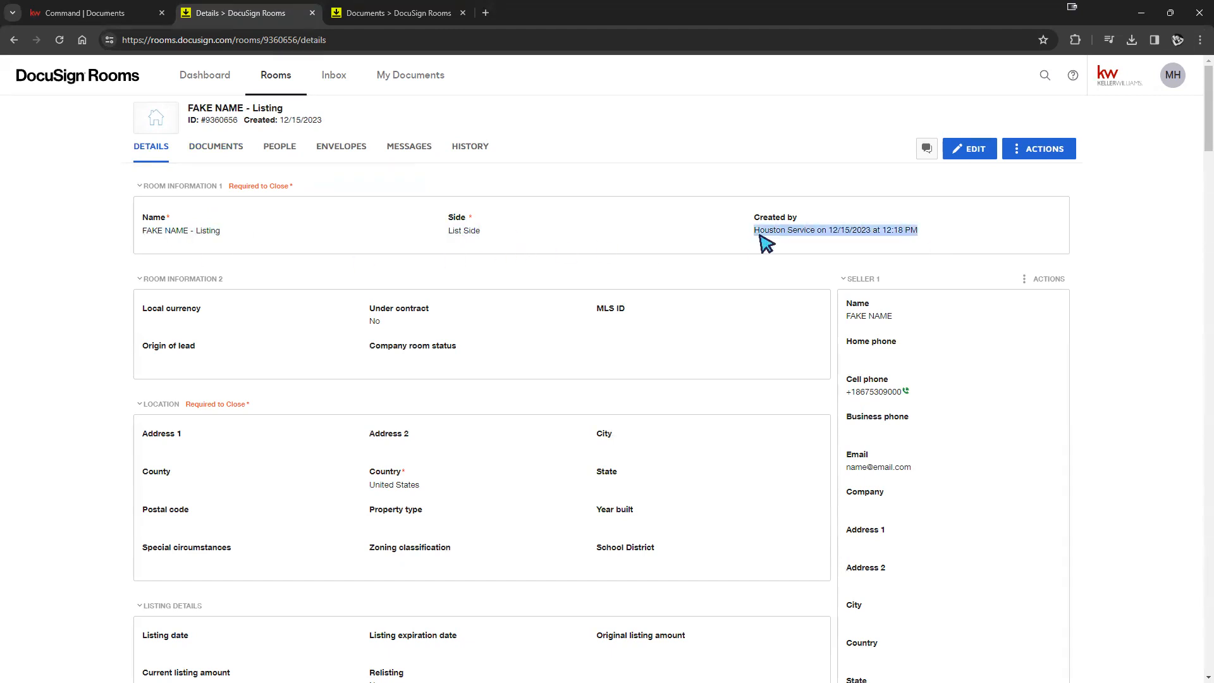
left_click(114, 20)
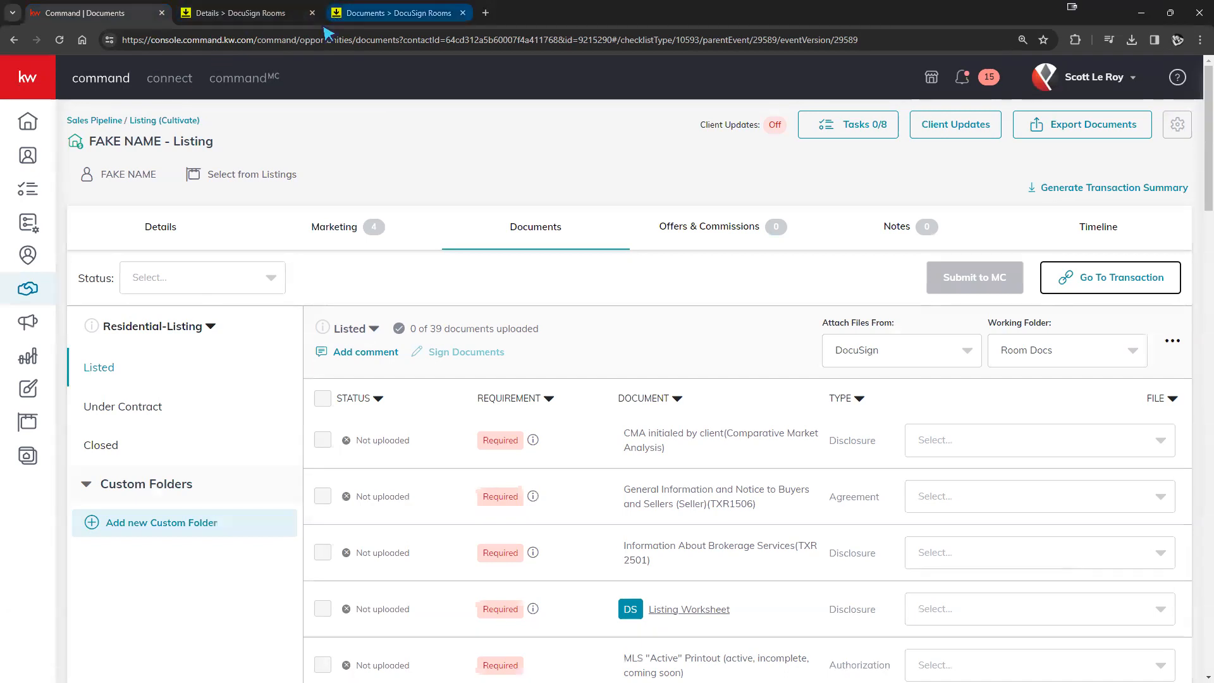
left_click(234, 12)
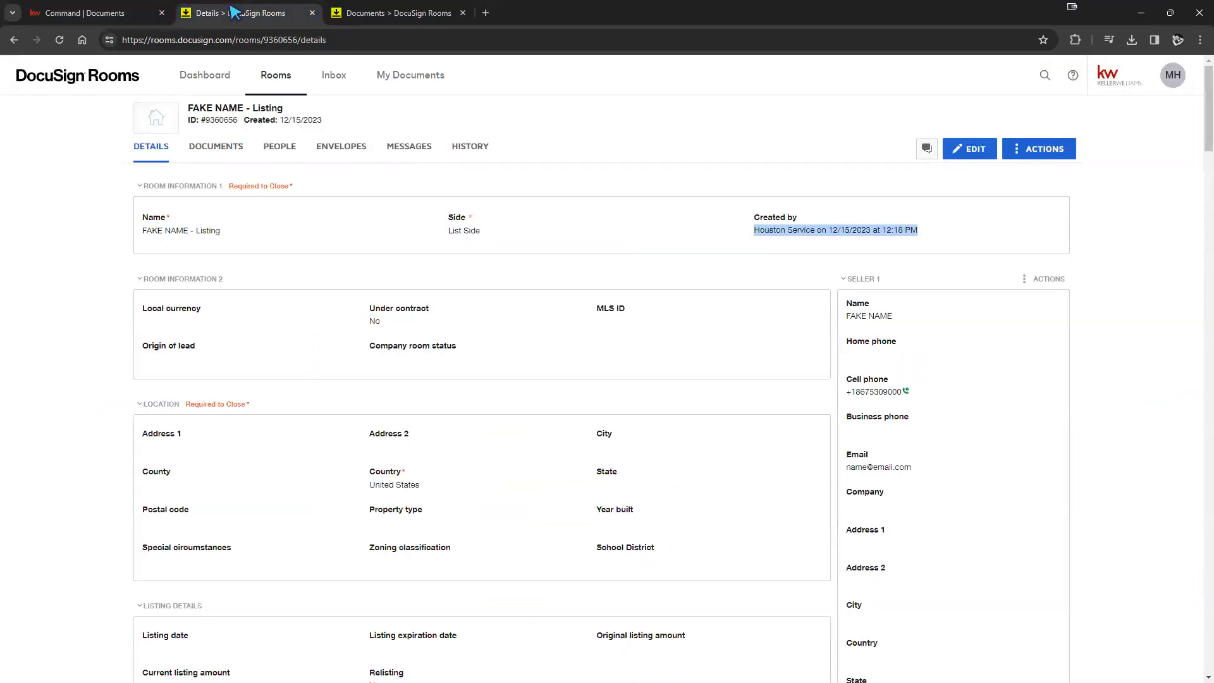
left_click(626, 254)
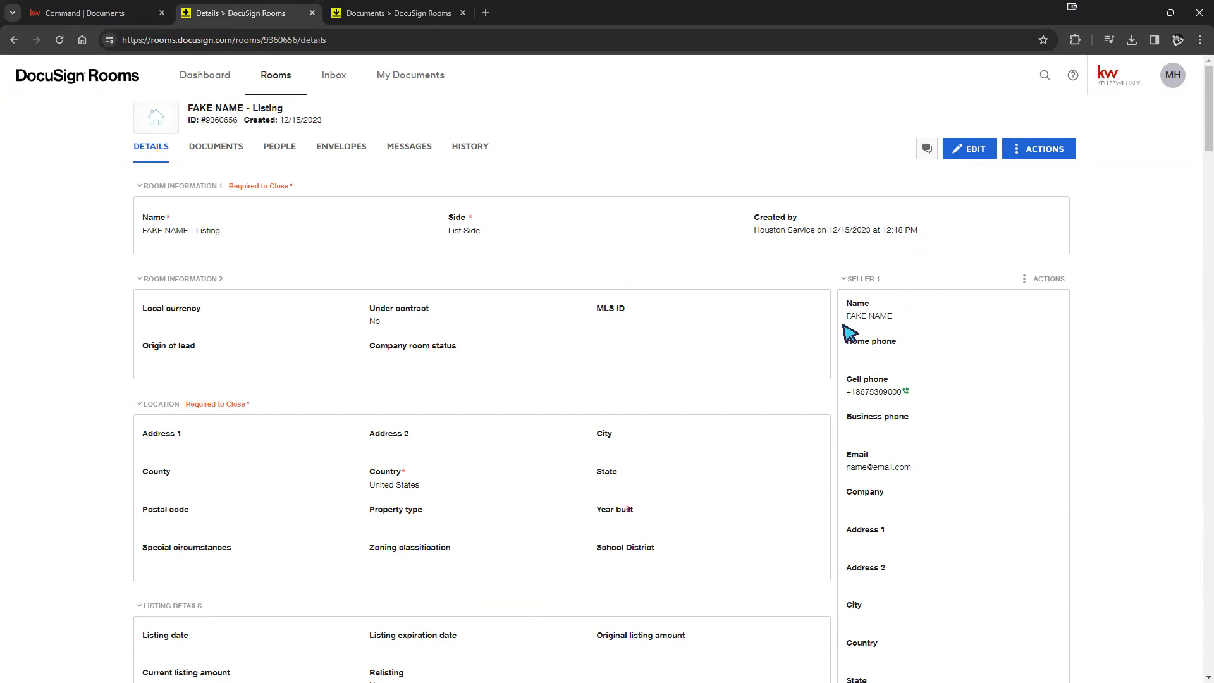
scroll(947, 363, "down", 8)
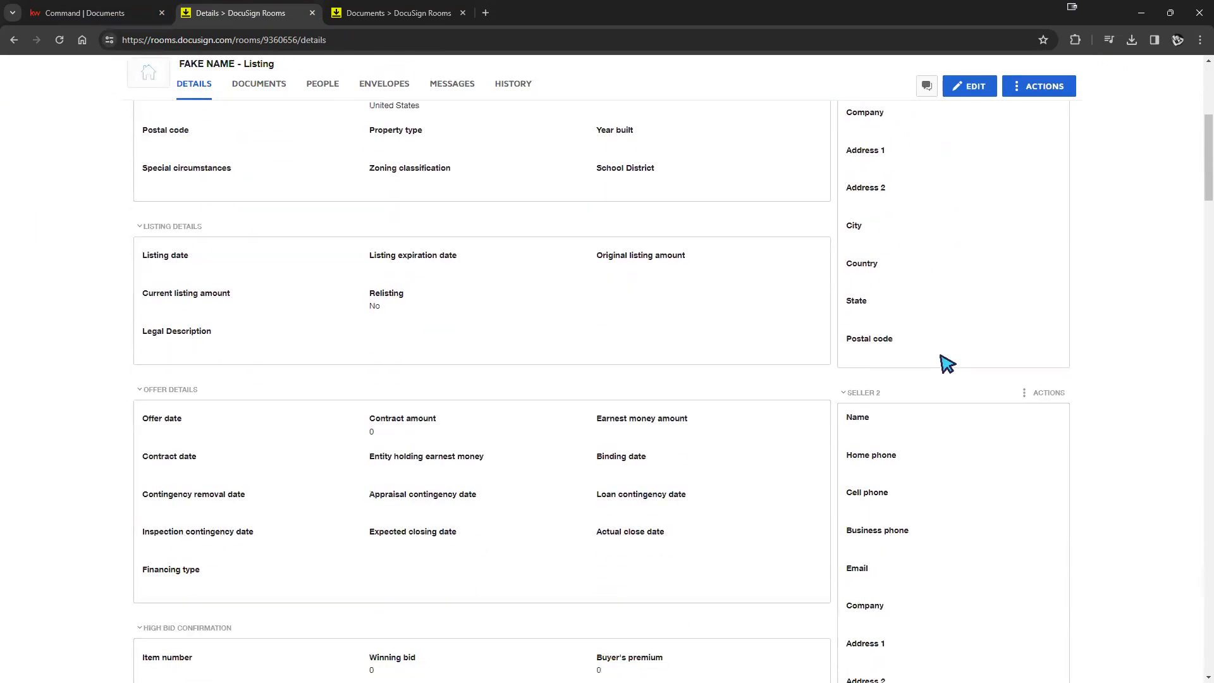
scroll(911, 297, "down", 3)
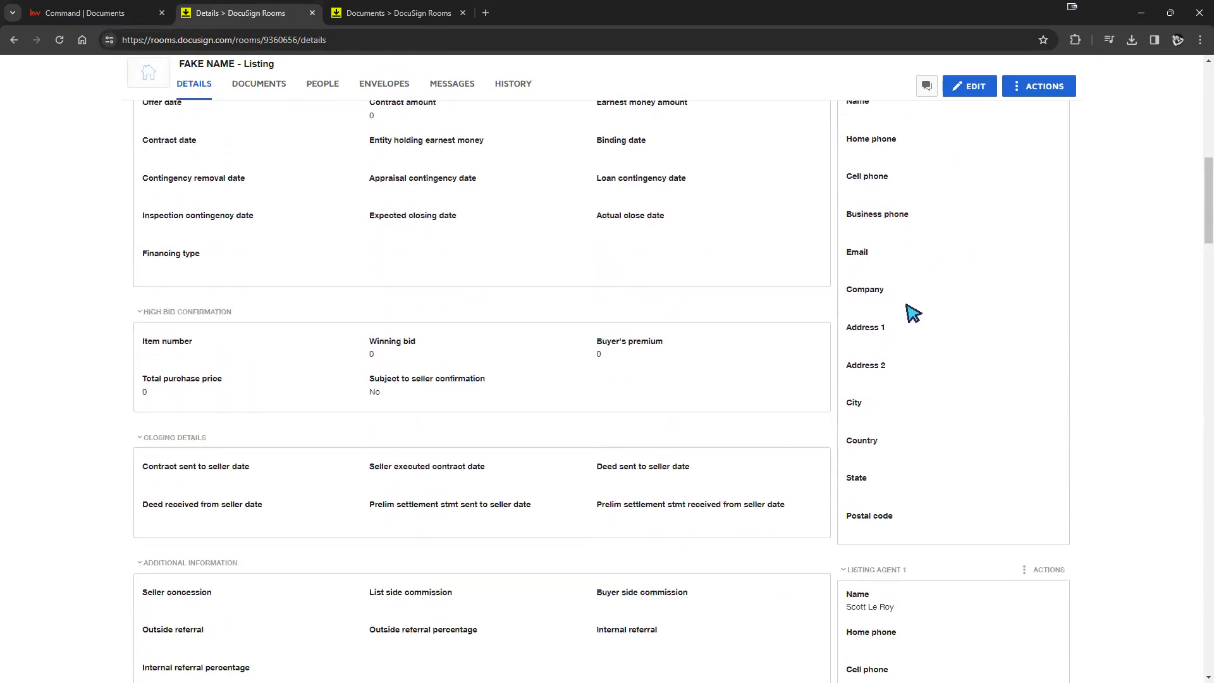
scroll(913, 312, "down", 6)
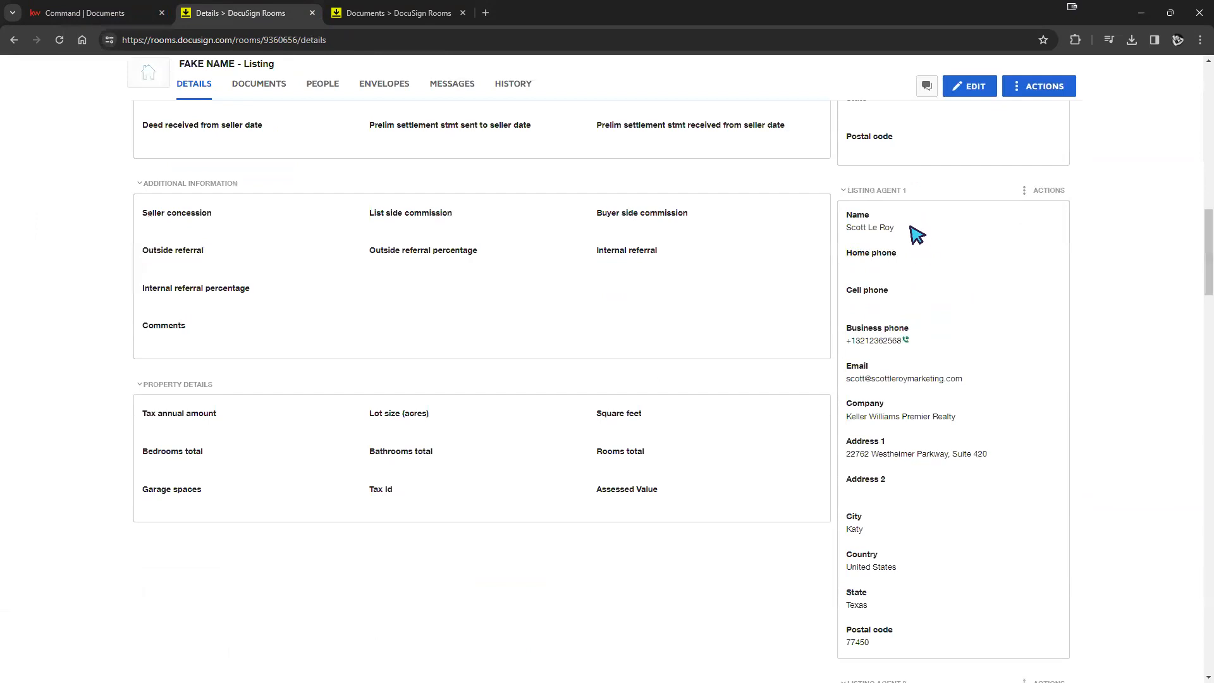
scroll(914, 241, "down", 9)
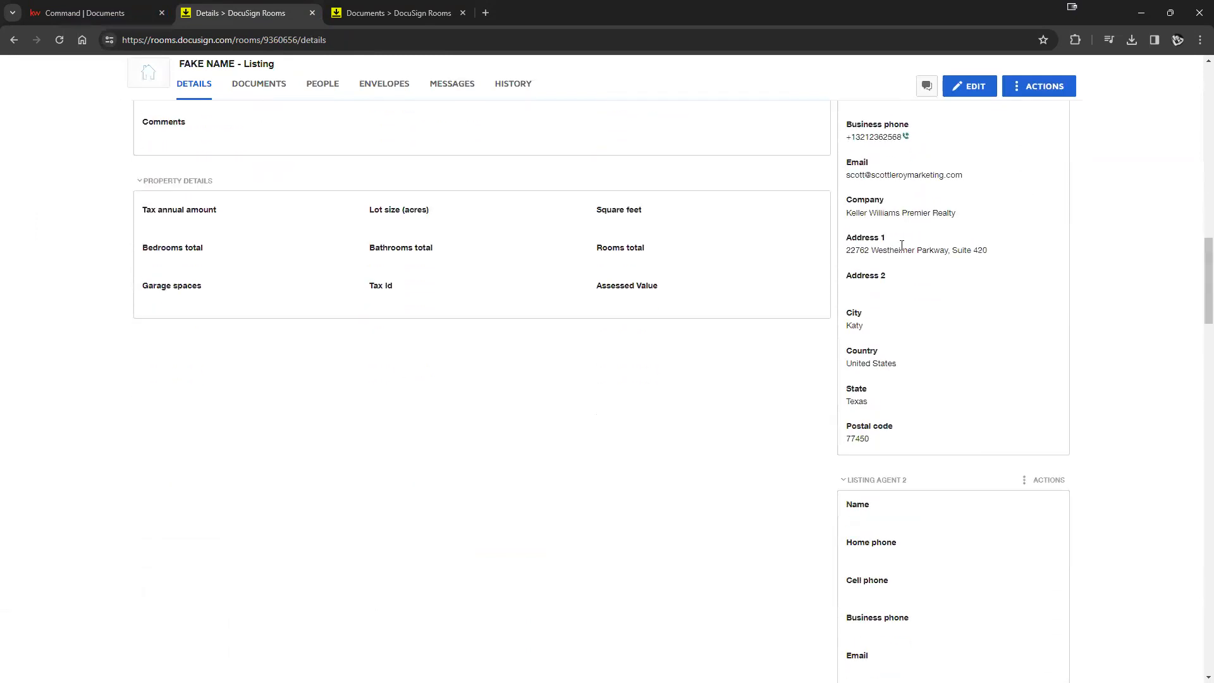
scroll(920, 275, "down", 9)
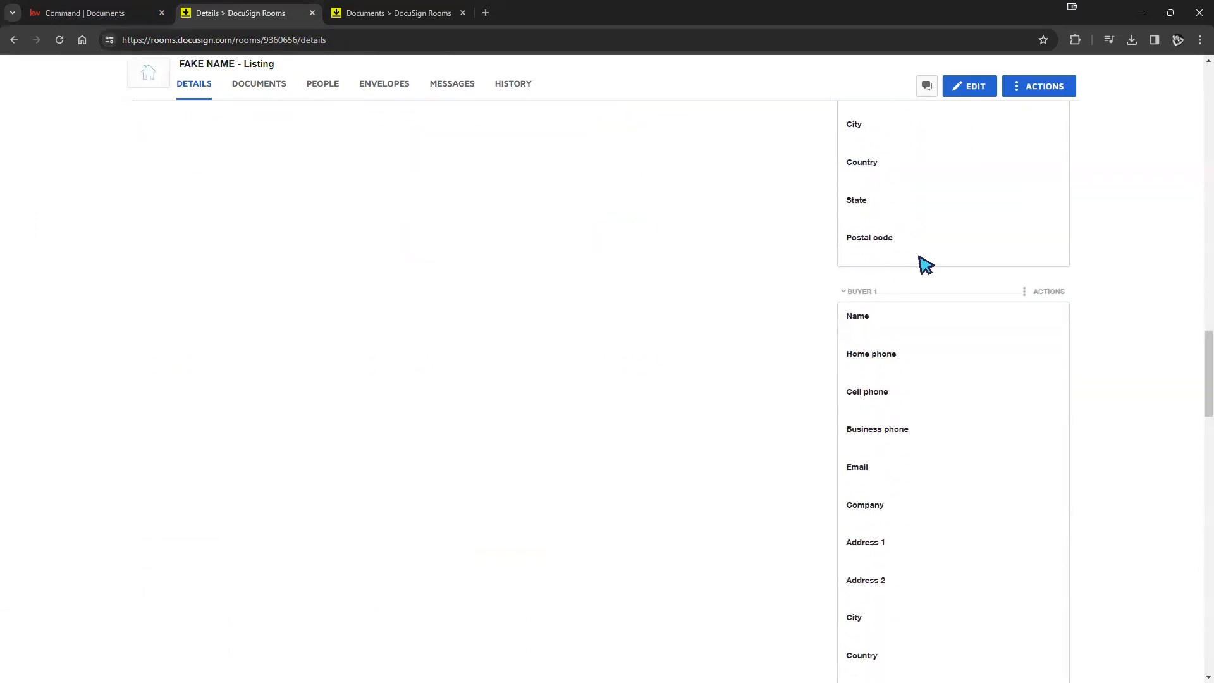
scroll(923, 272, "down", 10)
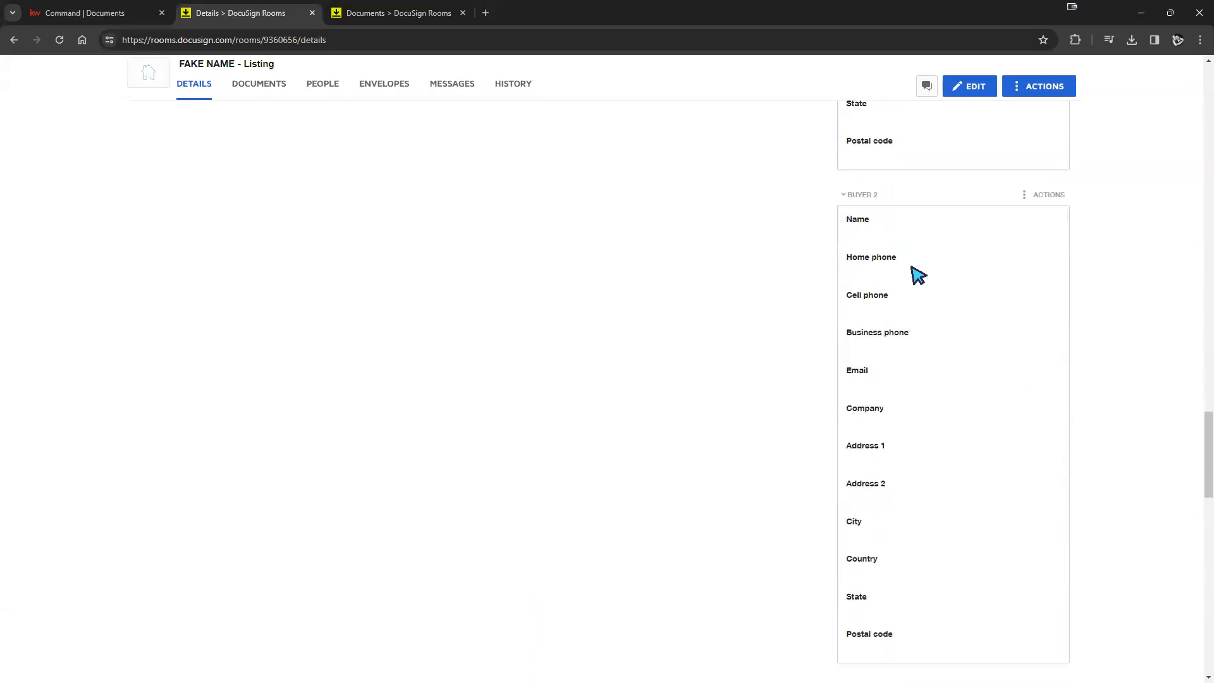
scroll(918, 276, "down", 12)
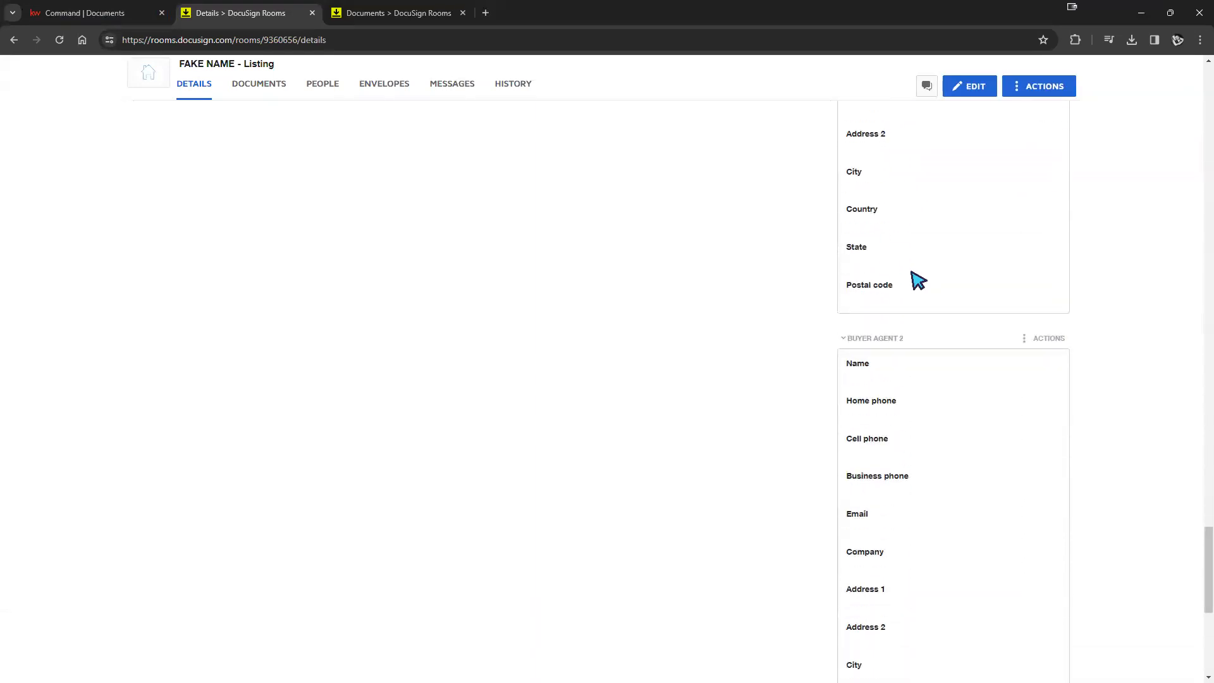
scroll(979, 336, "down", 3)
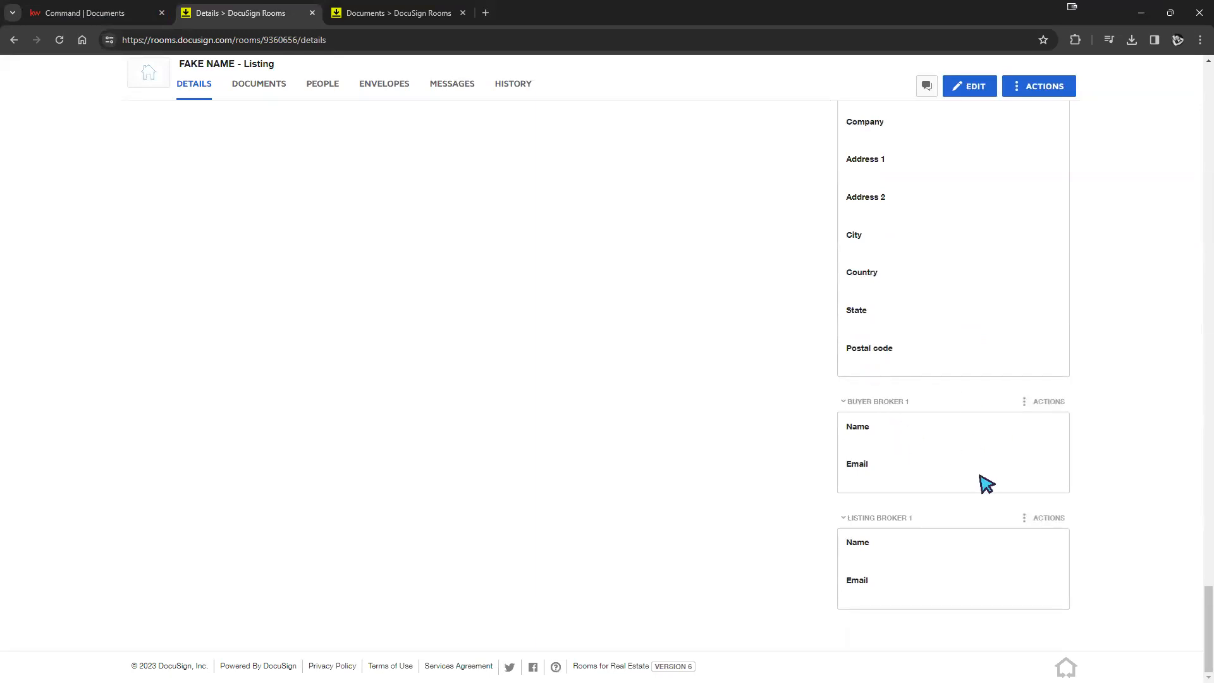
scroll(967, 547, "up", 12)
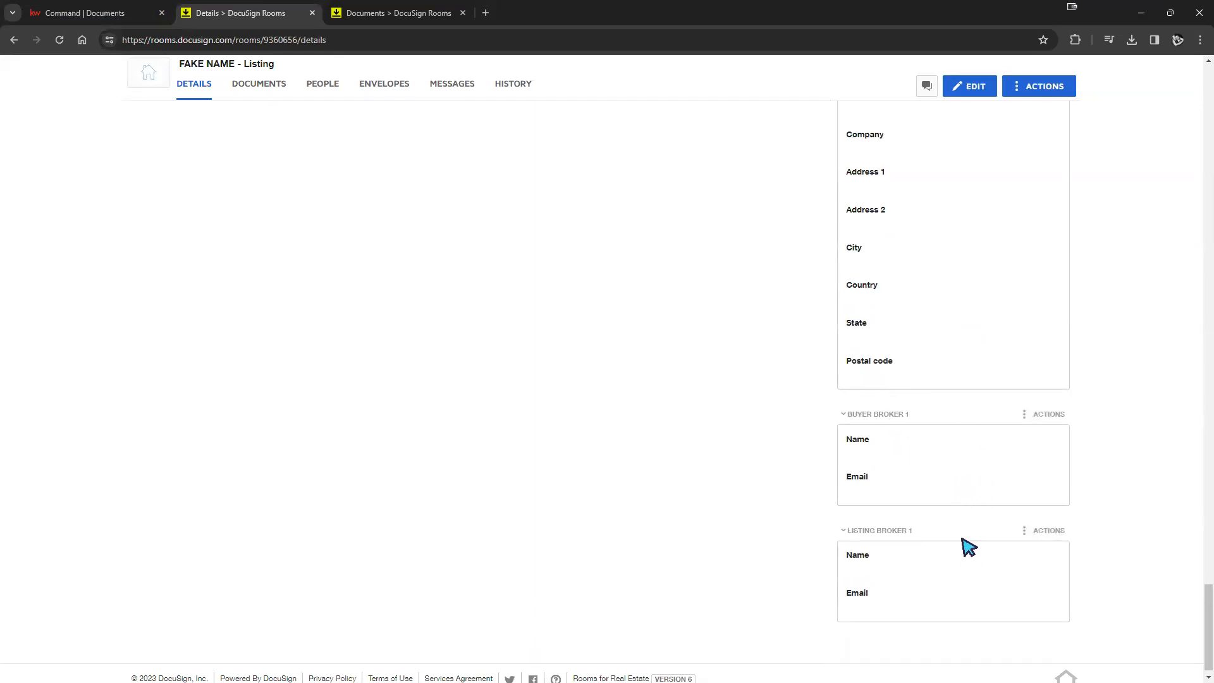
left_click_drag(1204, 524, 1178, 206)
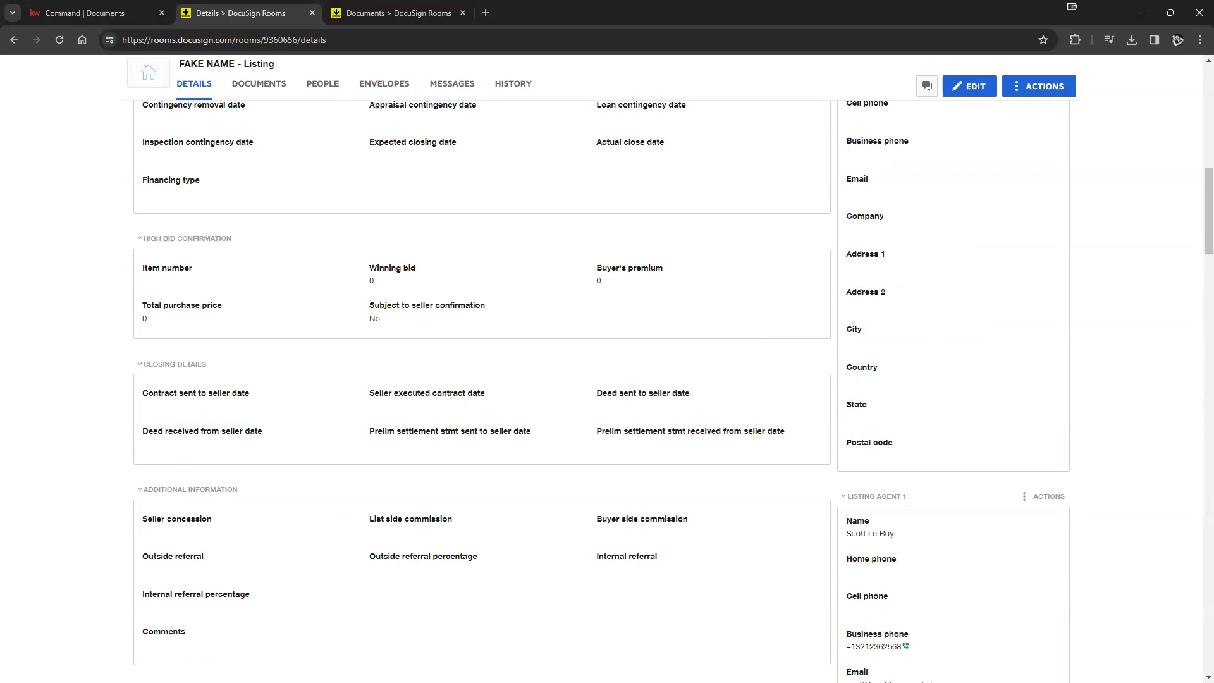
left_click_drag(1200, 256, 1200, 173)
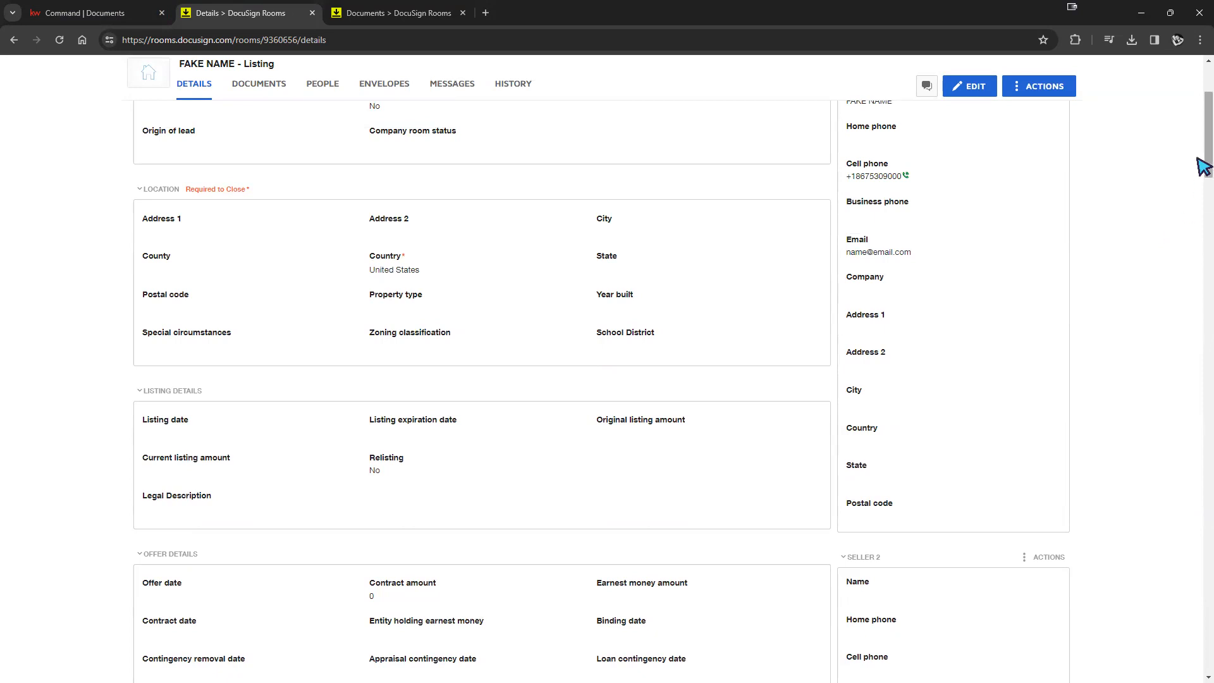
left_click_drag(1203, 168, 1203, 155)
scroll(466, 290, "up", 2)
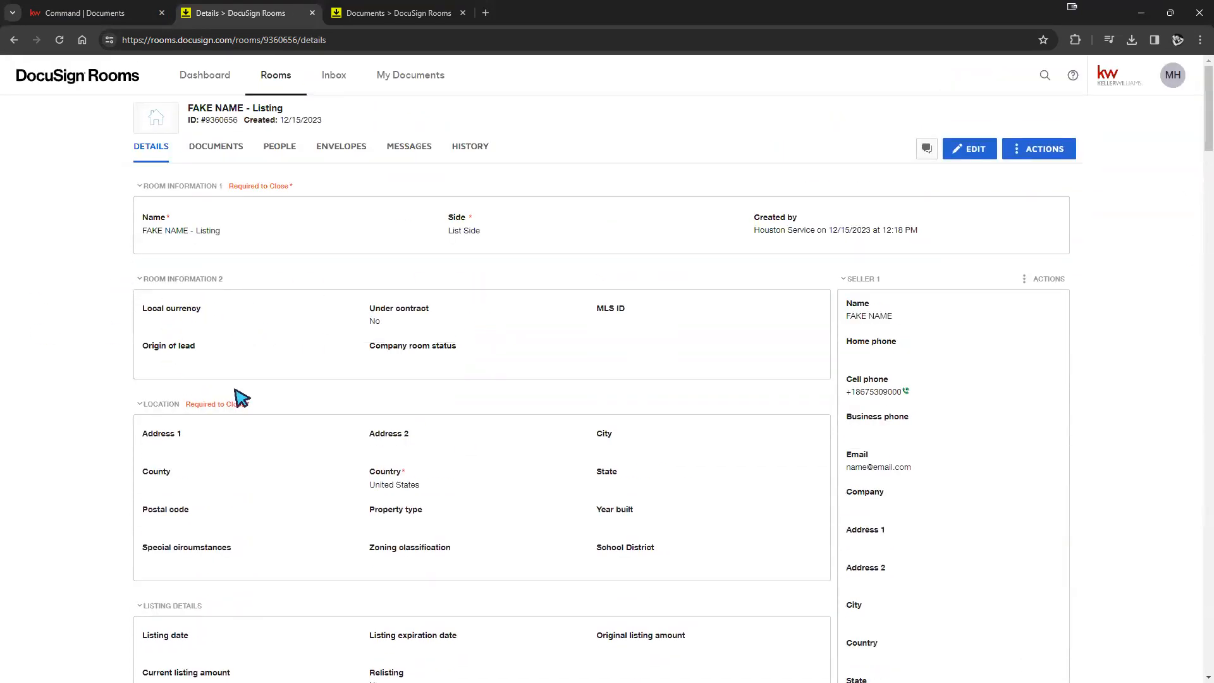
scroll(193, 312, "down", 2)
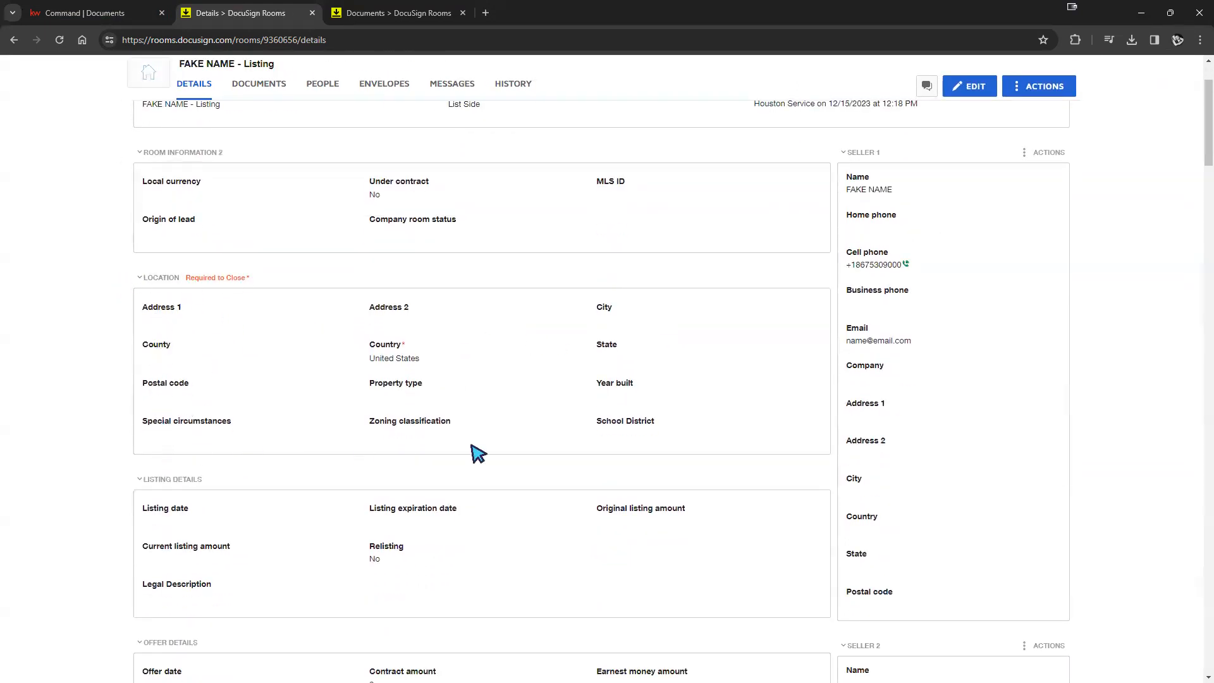
scroll(581, 384, "down", 3)
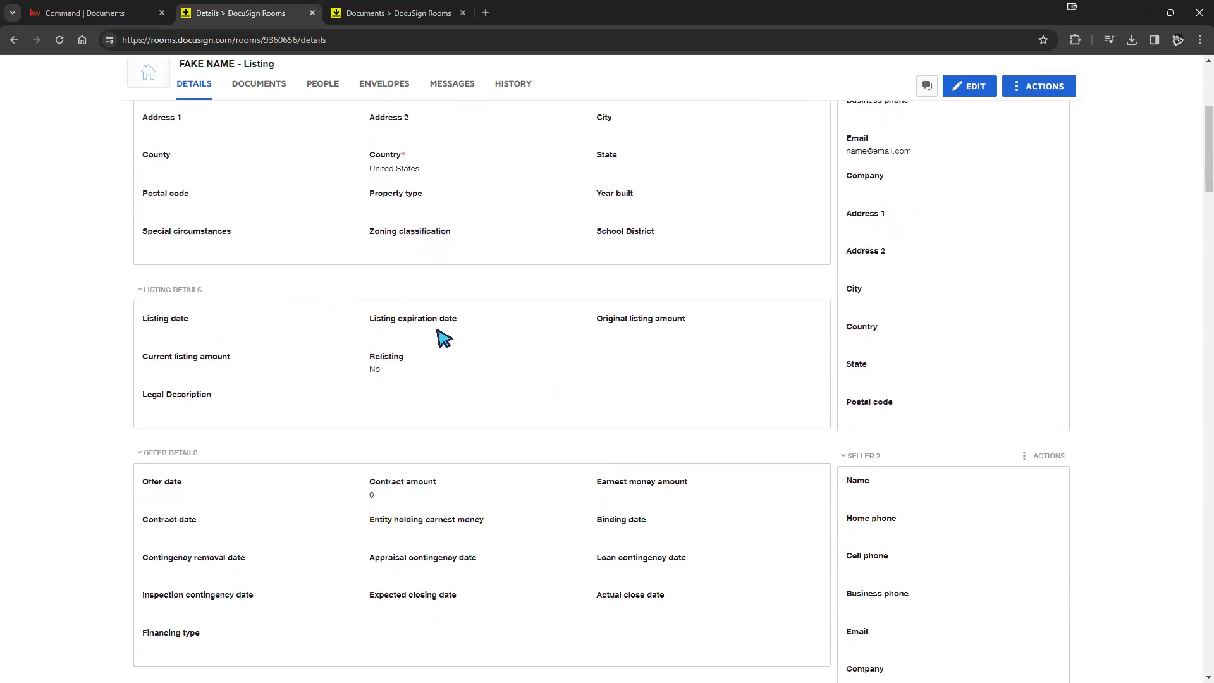
scroll(402, 420, "down", 2)
scroll(399, 342, "down", 2)
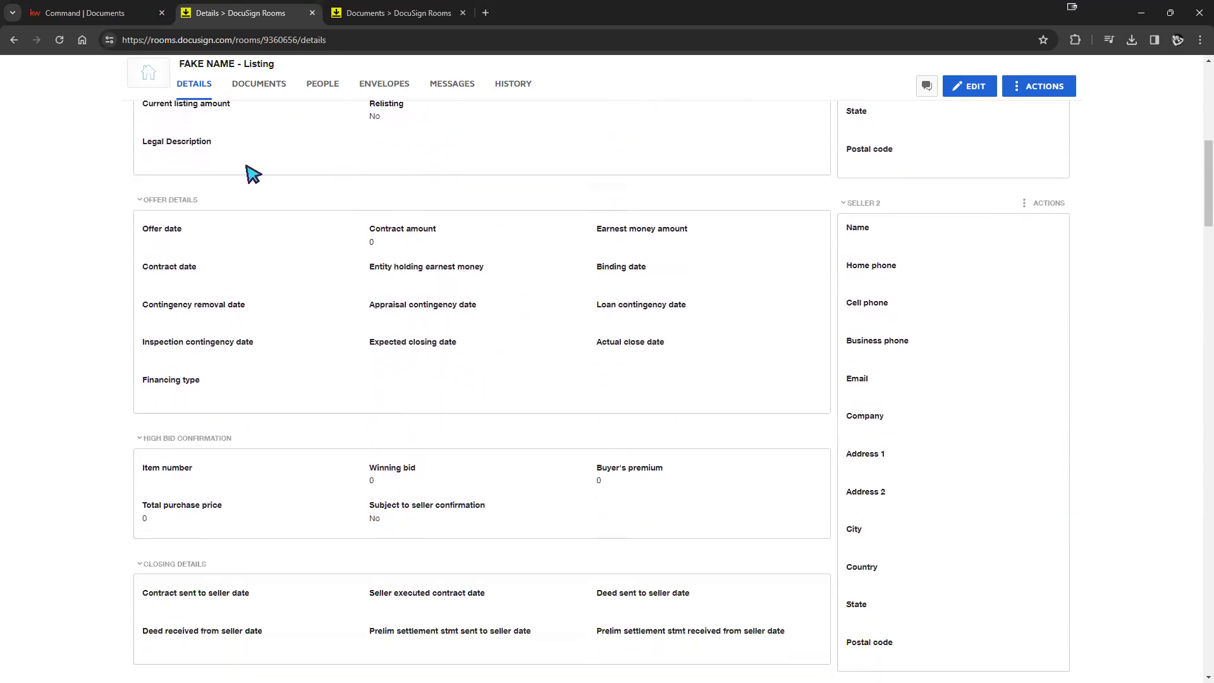
scroll(703, 281, "down", 2)
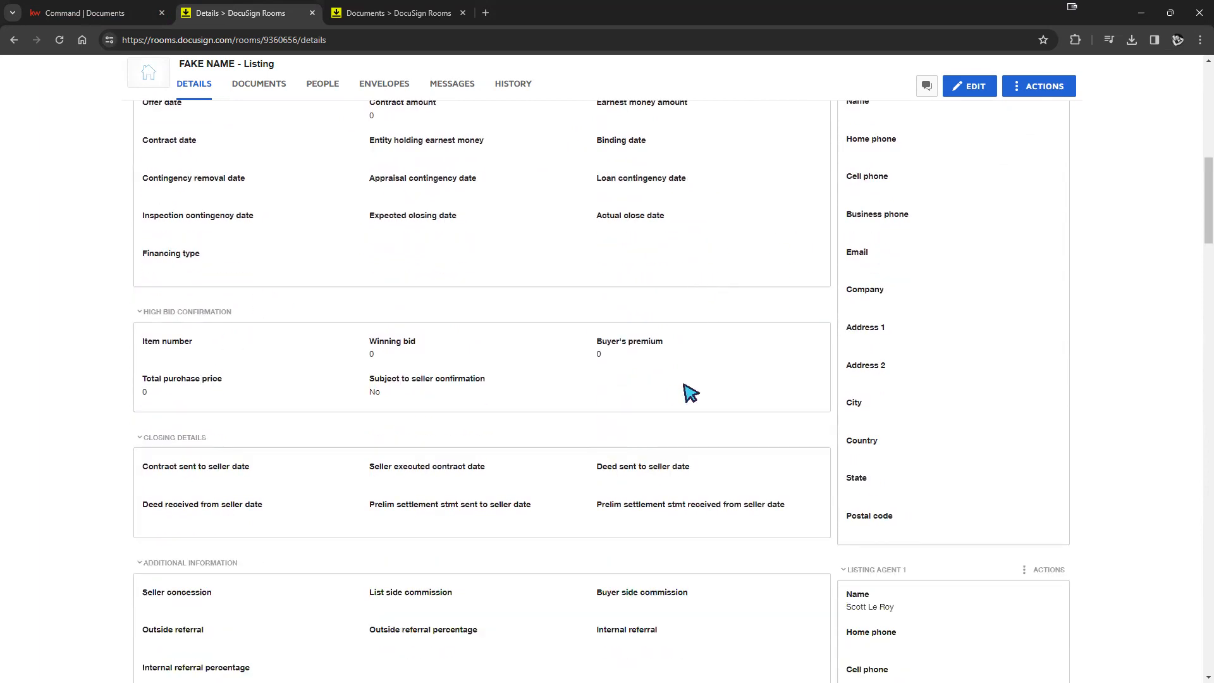
scroll(689, 390, "down", 2)
right_click(668, 391)
left_click(565, 536)
scroll(567, 534, "down", 6)
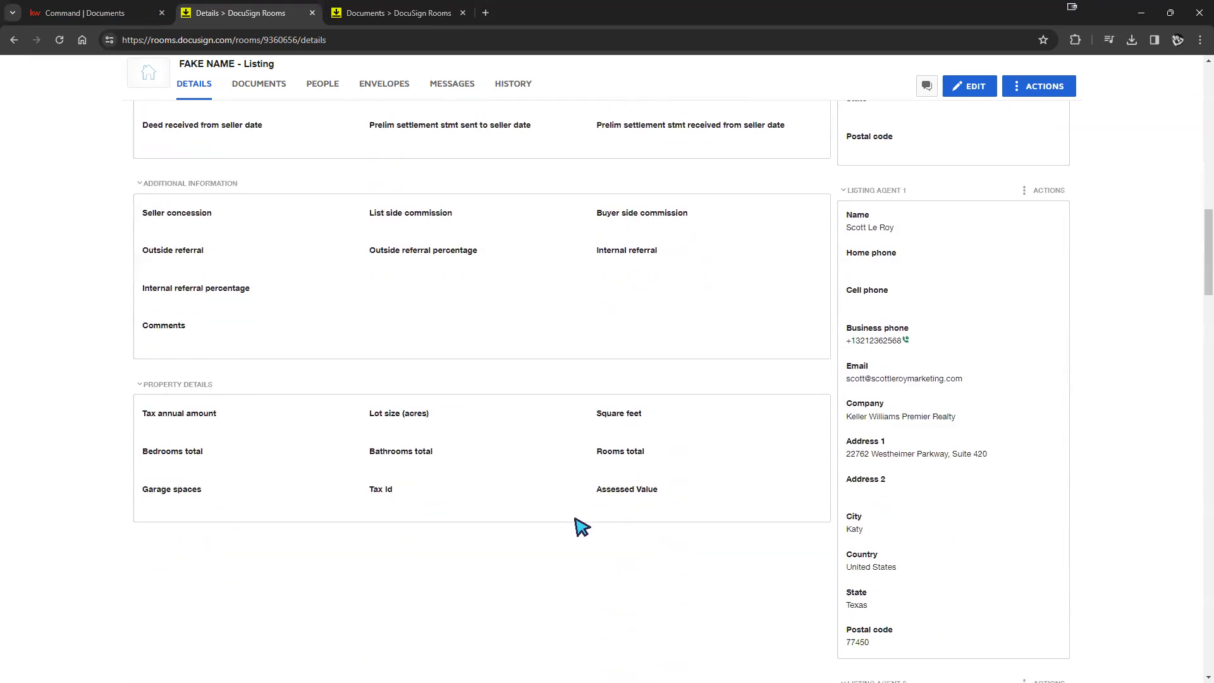
scroll(756, 459, "up", 5)
scroll(762, 467, "up", 12)
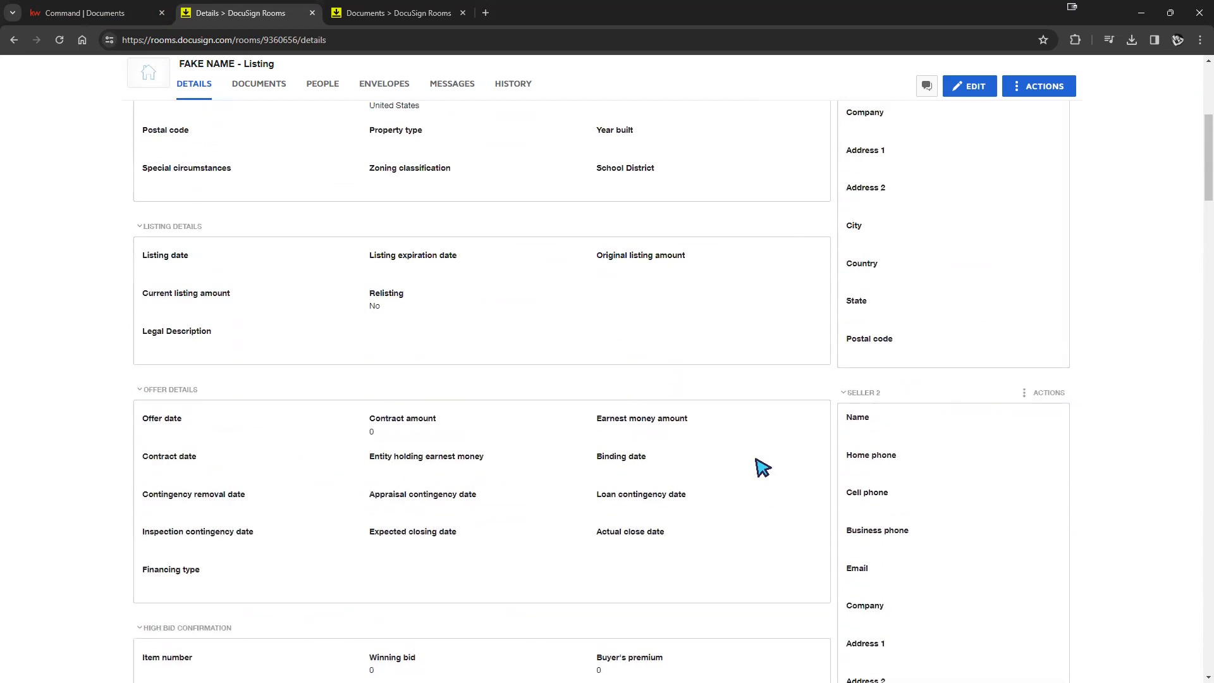
scroll(574, 424, "up", 2)
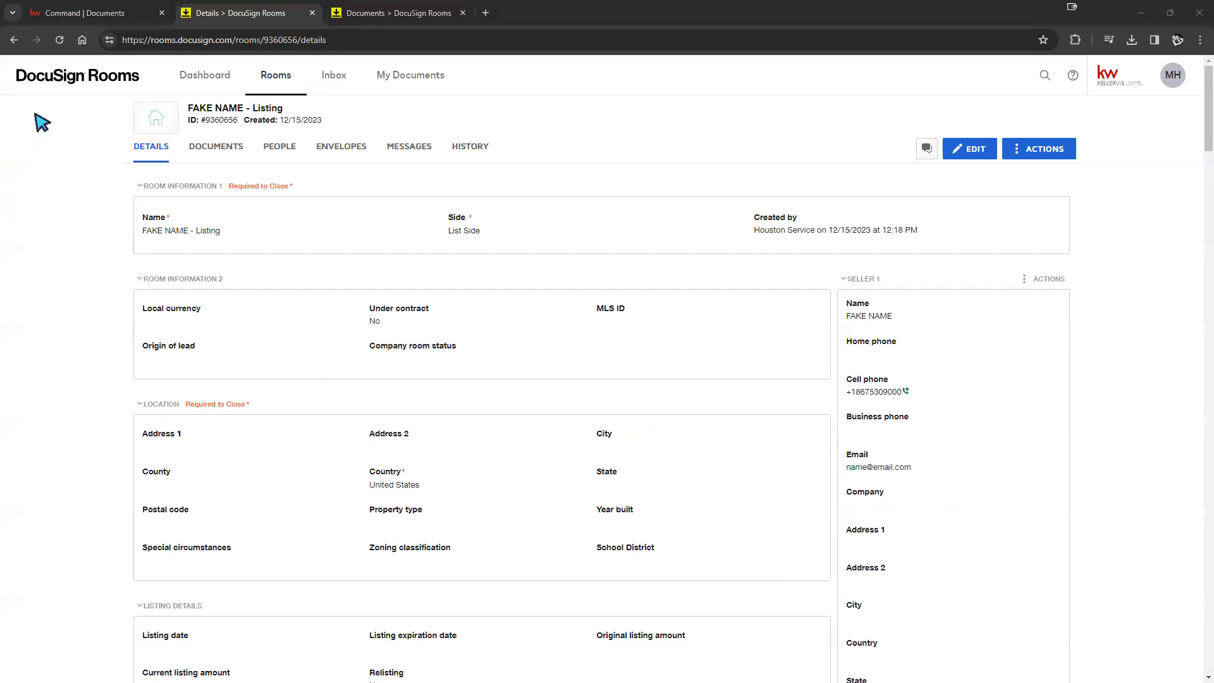
- Switch to KW Command and open the listing opportunity's Details tab with its blank property address
left_click(79, 16)
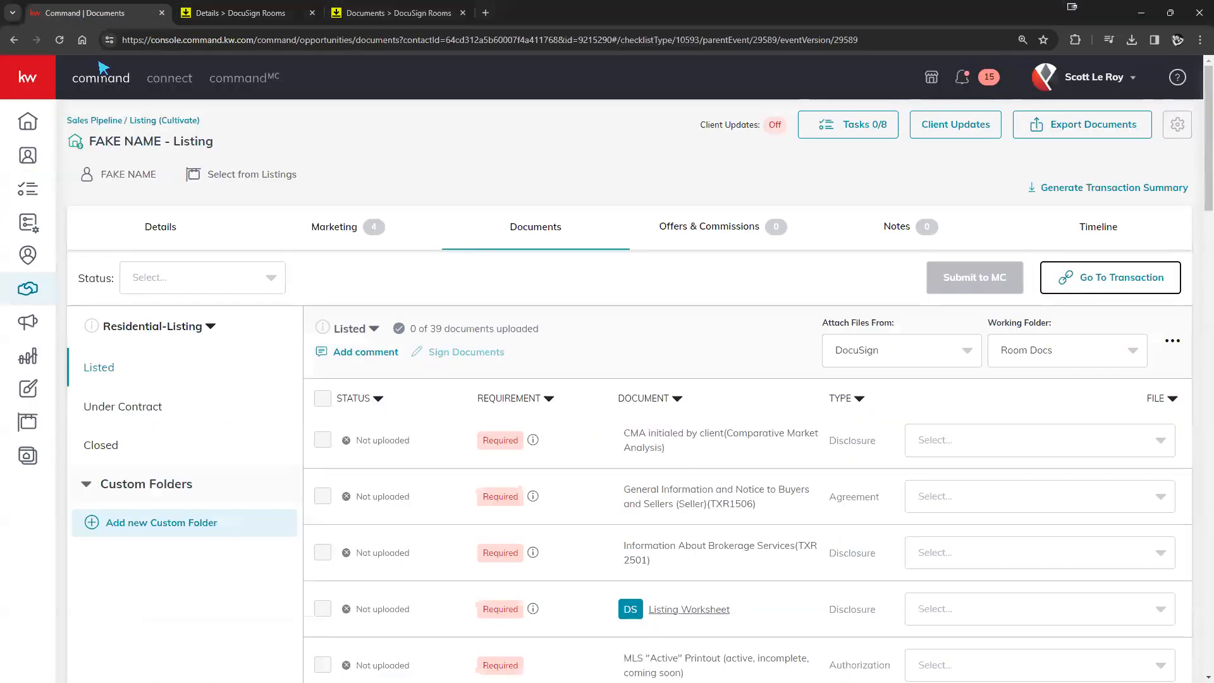
left_click(168, 229)
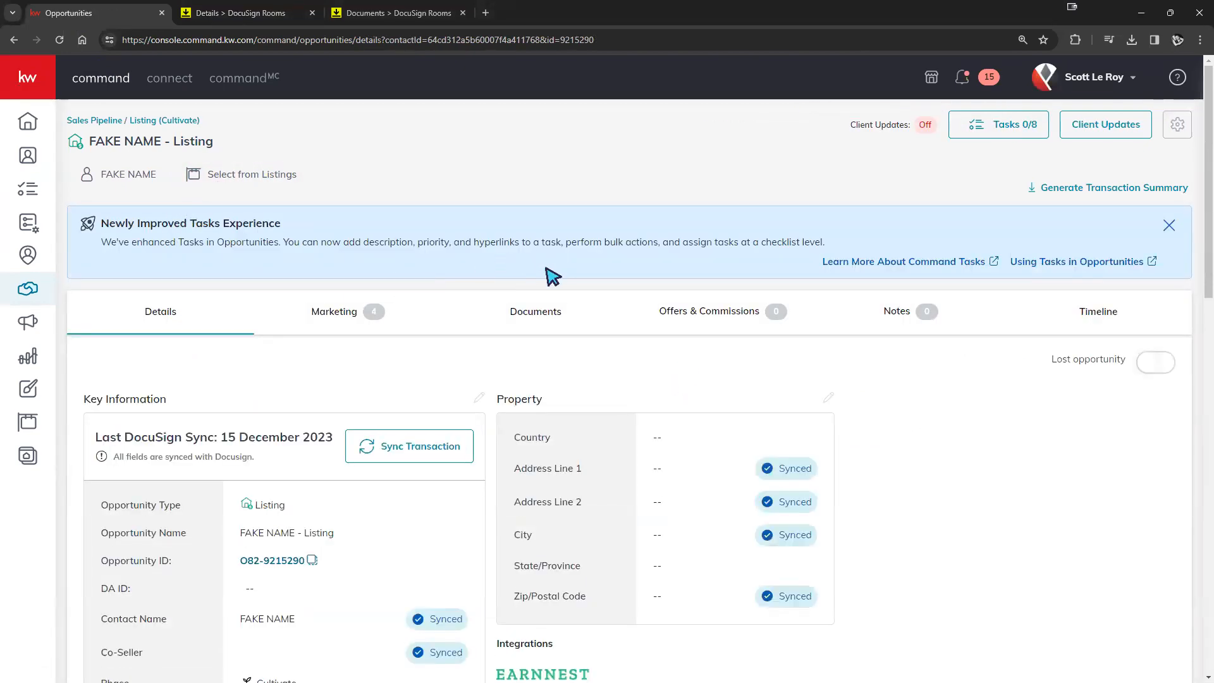
scroll(666, 184, "down", 2)
scroll(1022, 266, "up", 2)
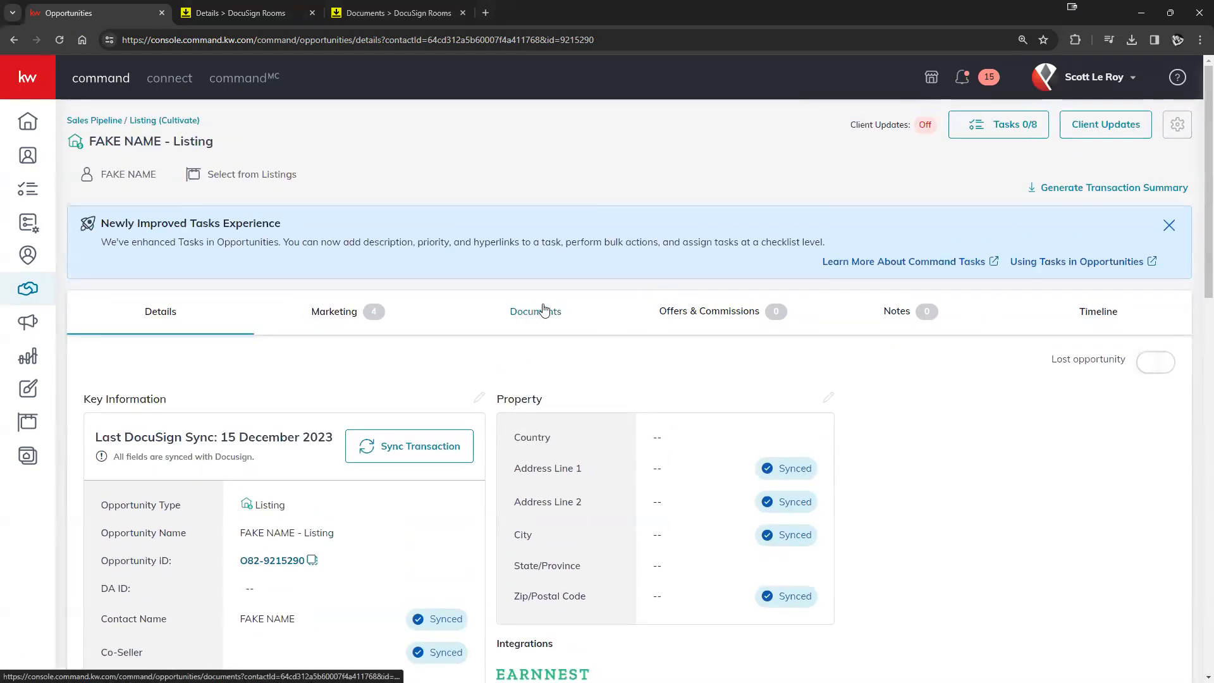
scroll(535, 316, "down", 3)
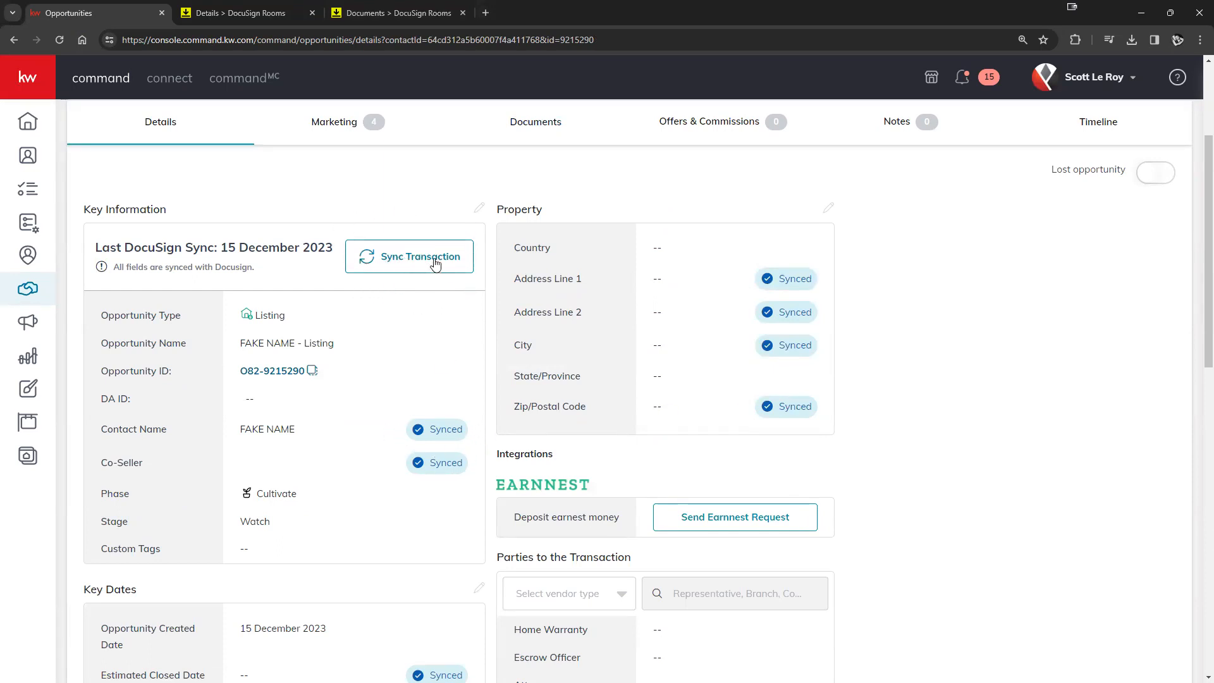
scroll(585, 314, "up", 1)
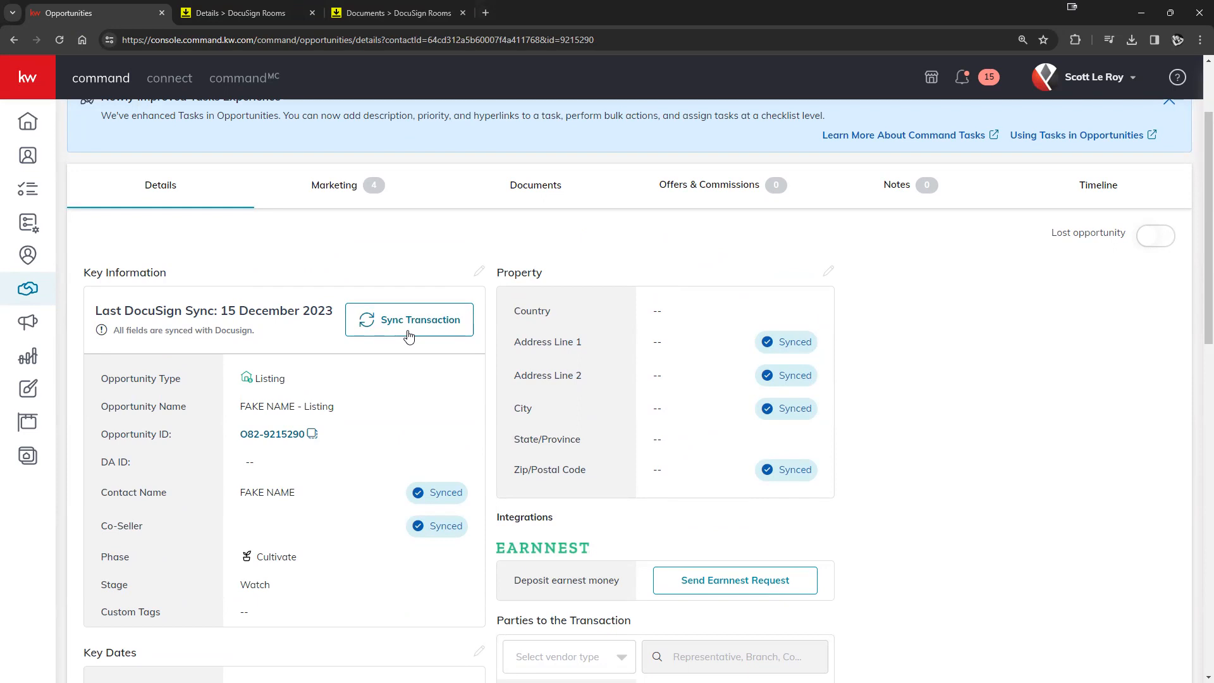
left_click(240, 14)
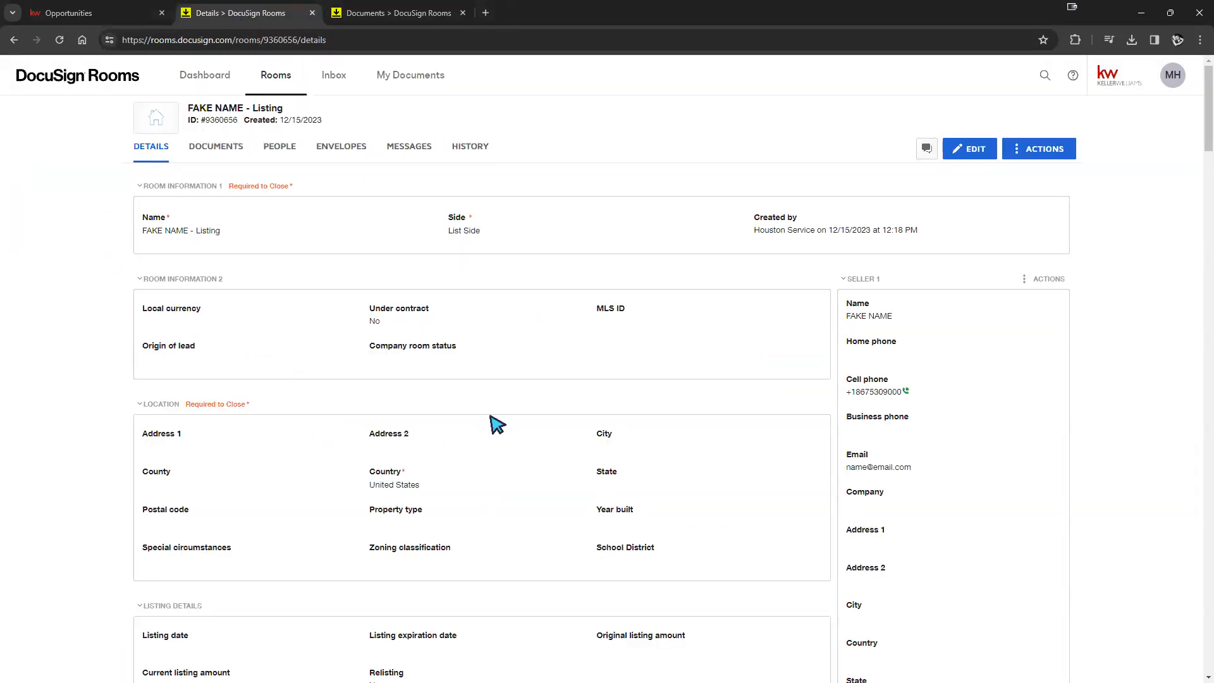
left_click(76, 13)
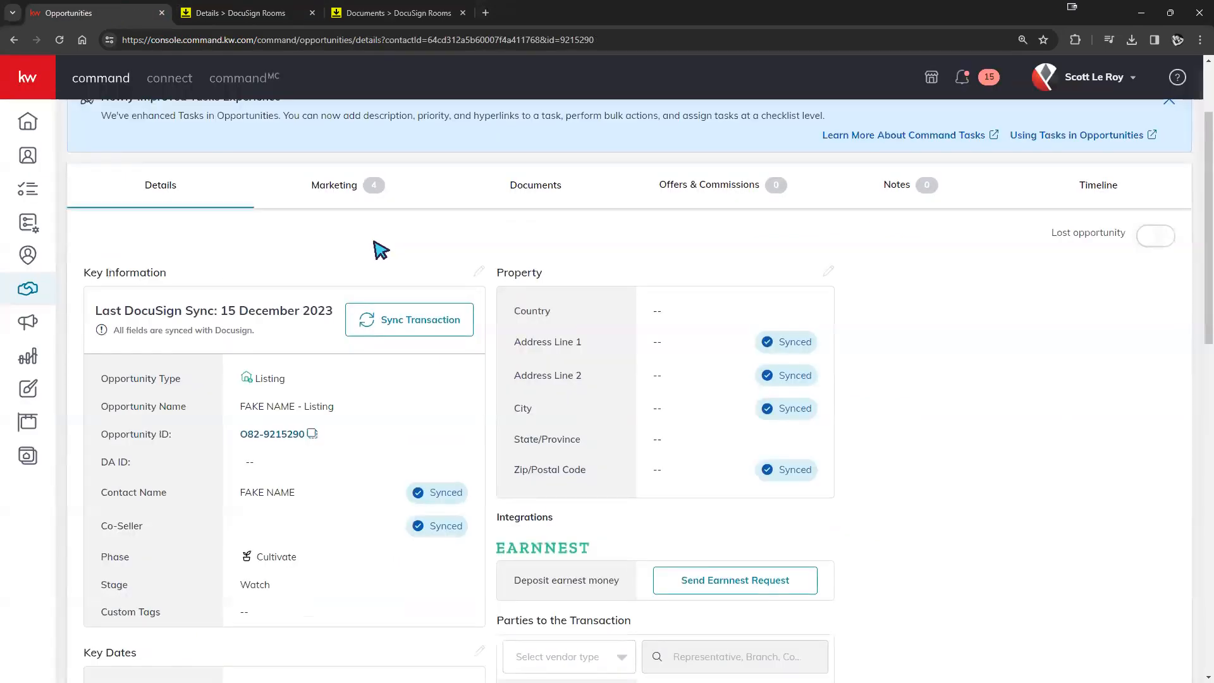
scroll(425, 288, "up", 2)
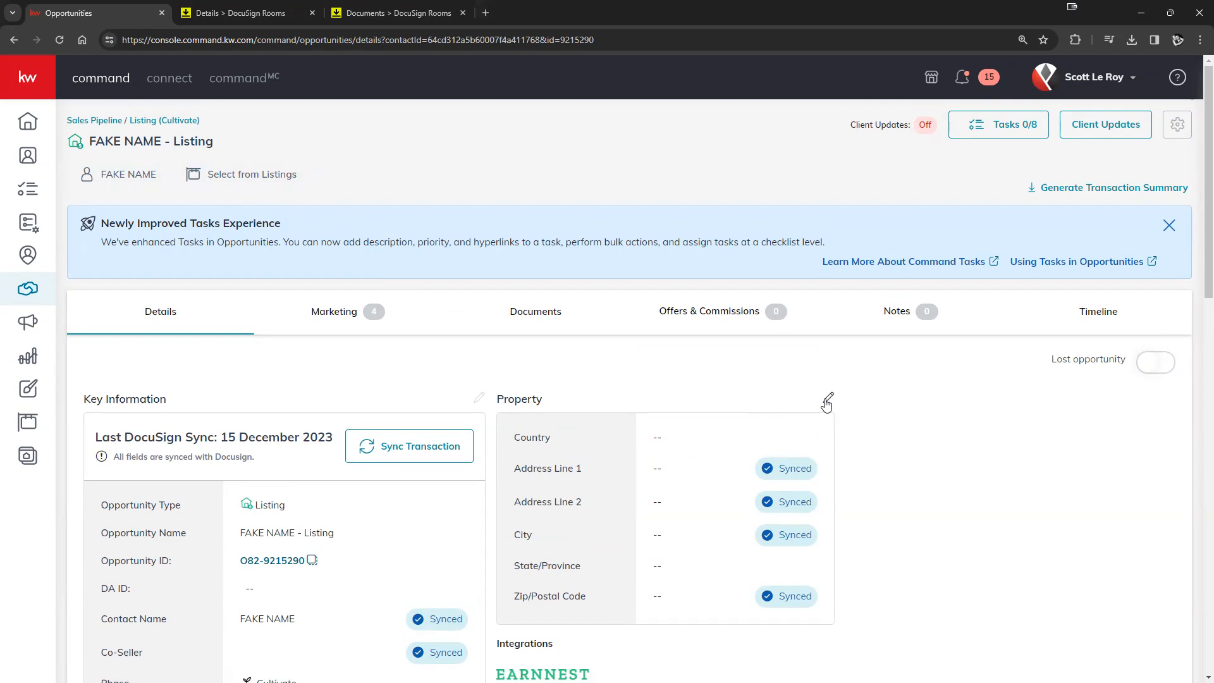
left_click(262, 185)
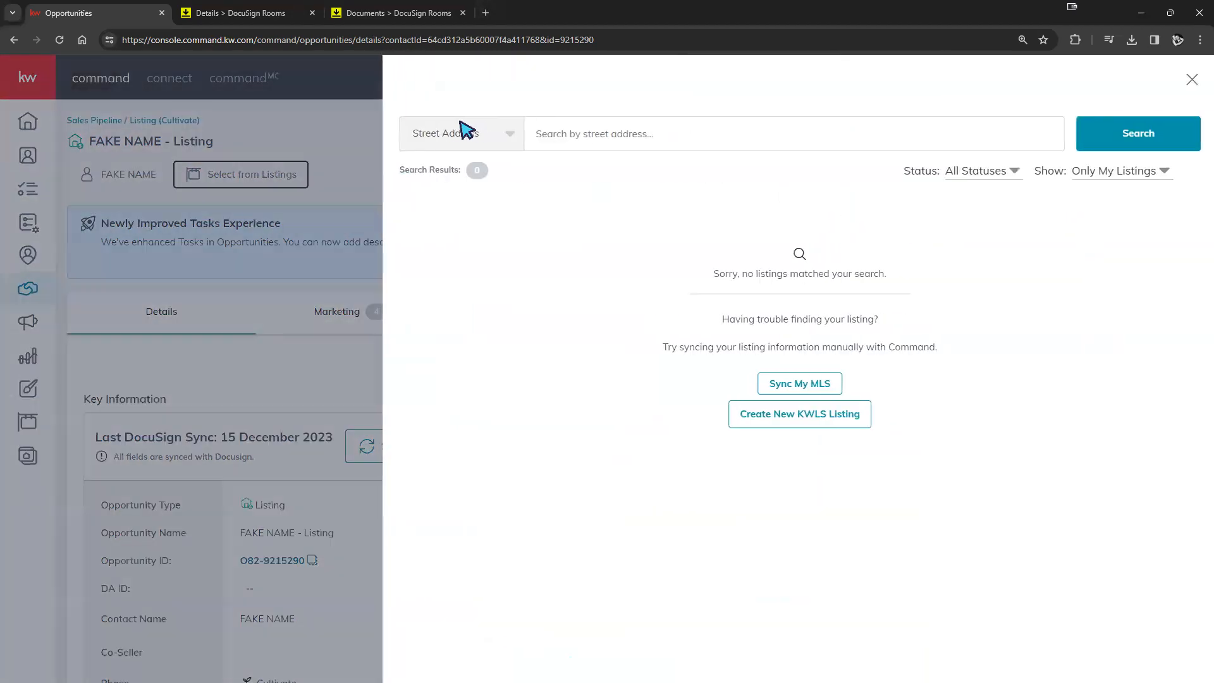
left_click(1087, 178)
left_click(1099, 201)
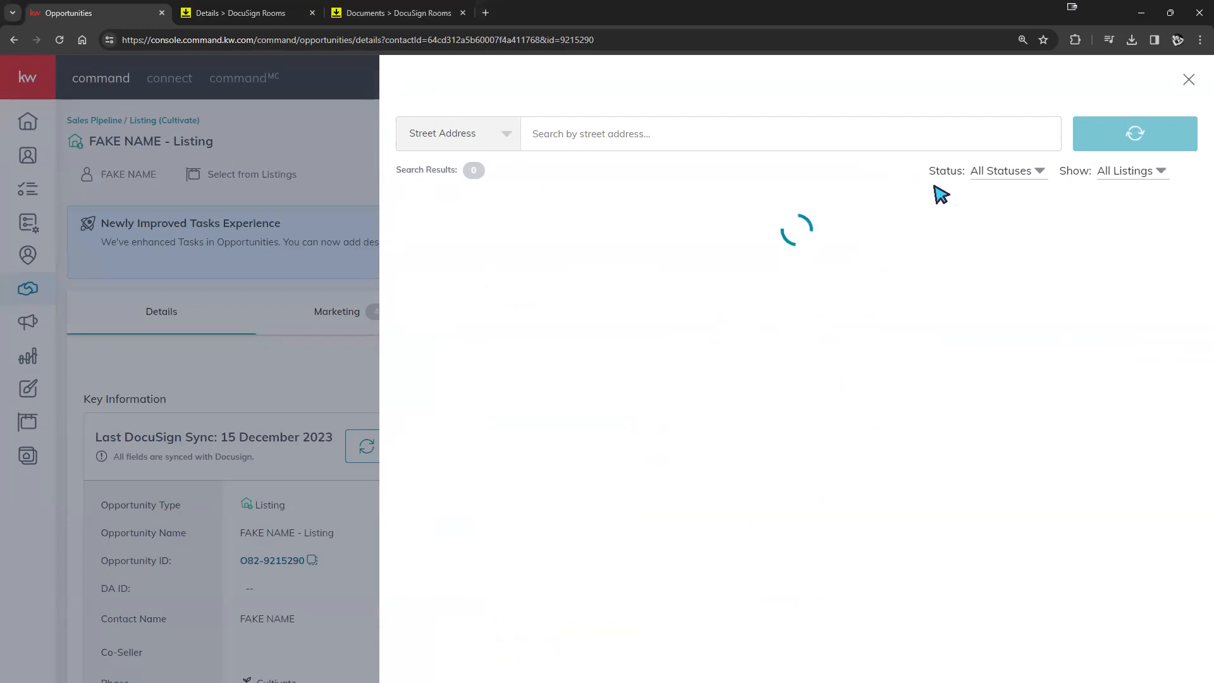
left_click(744, 145)
type("123 Main st")
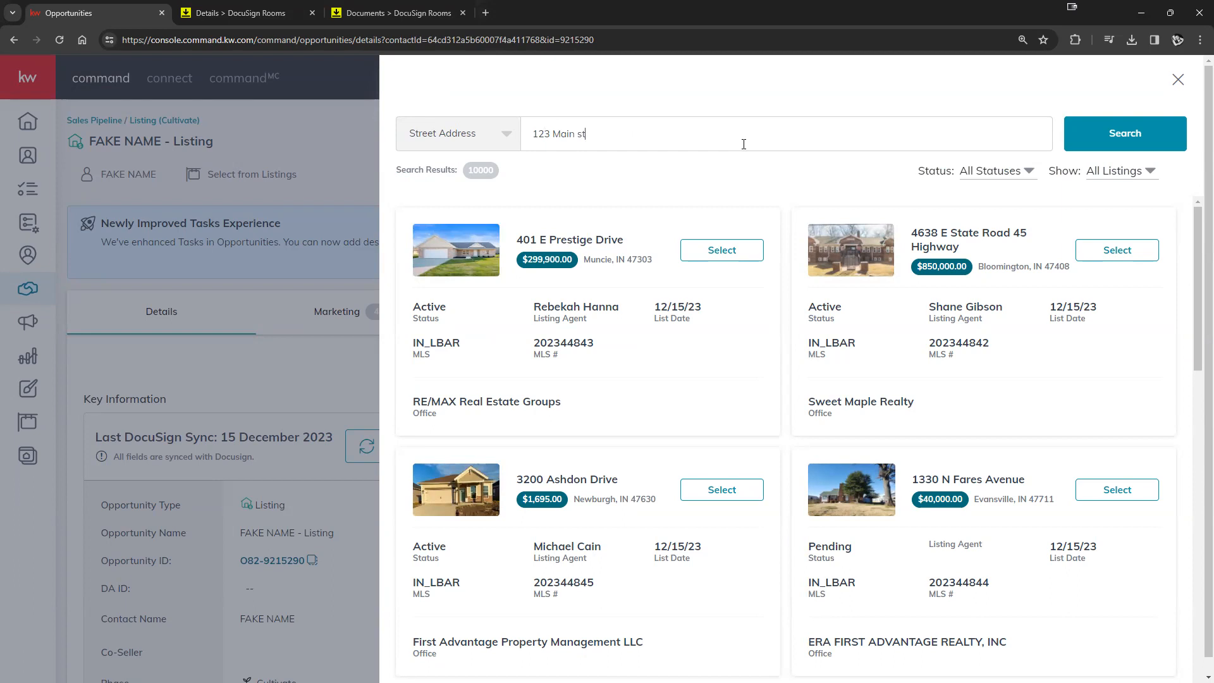
key("Return")
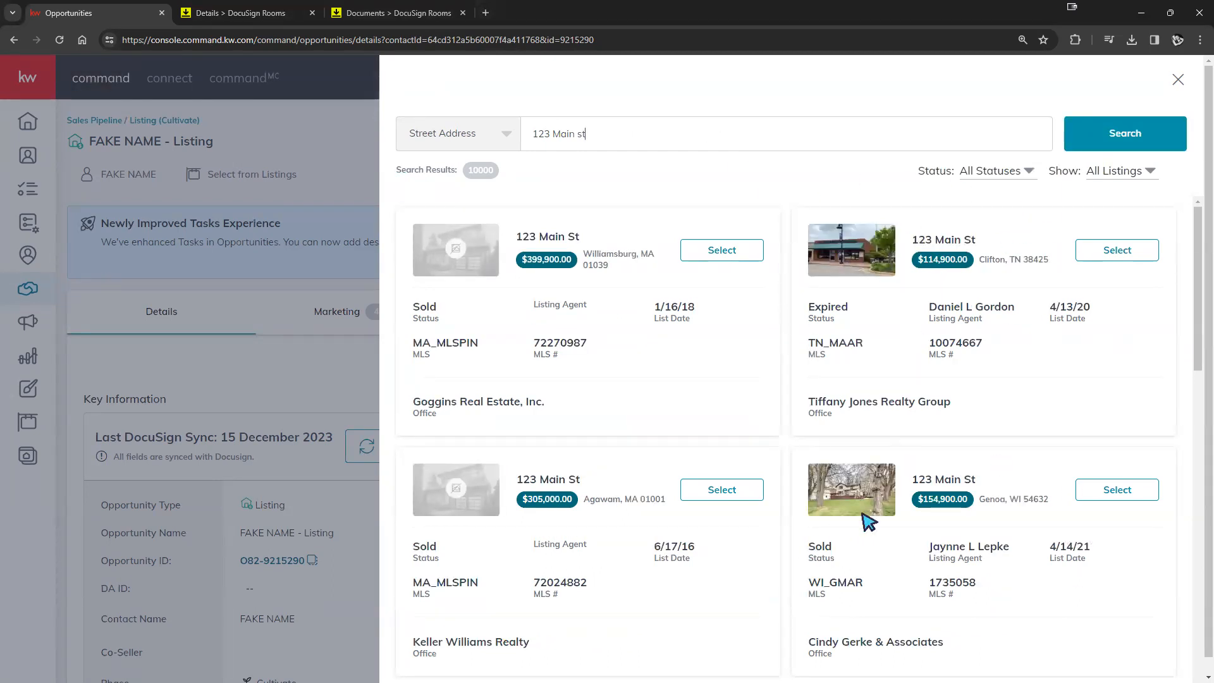
left_click(1116, 490)
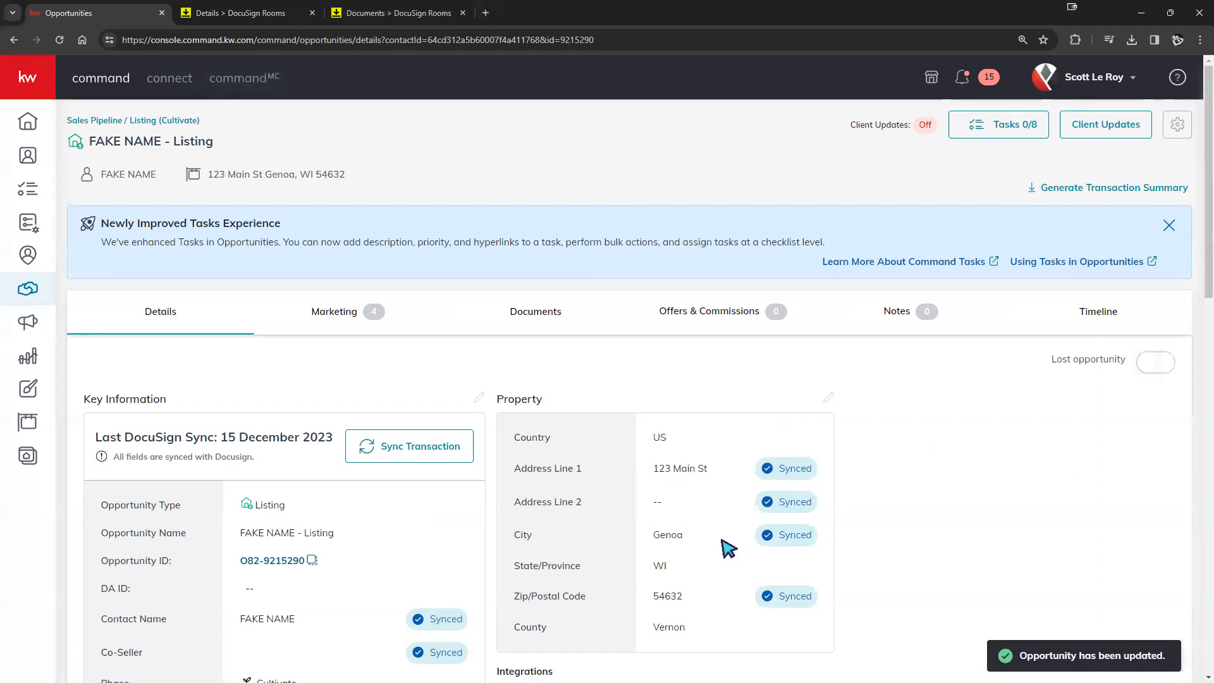
- Reload the opportunity and run Sync Transaction, confirming Update to push the address to DocuSign
scroll(634, 559, "down", 2)
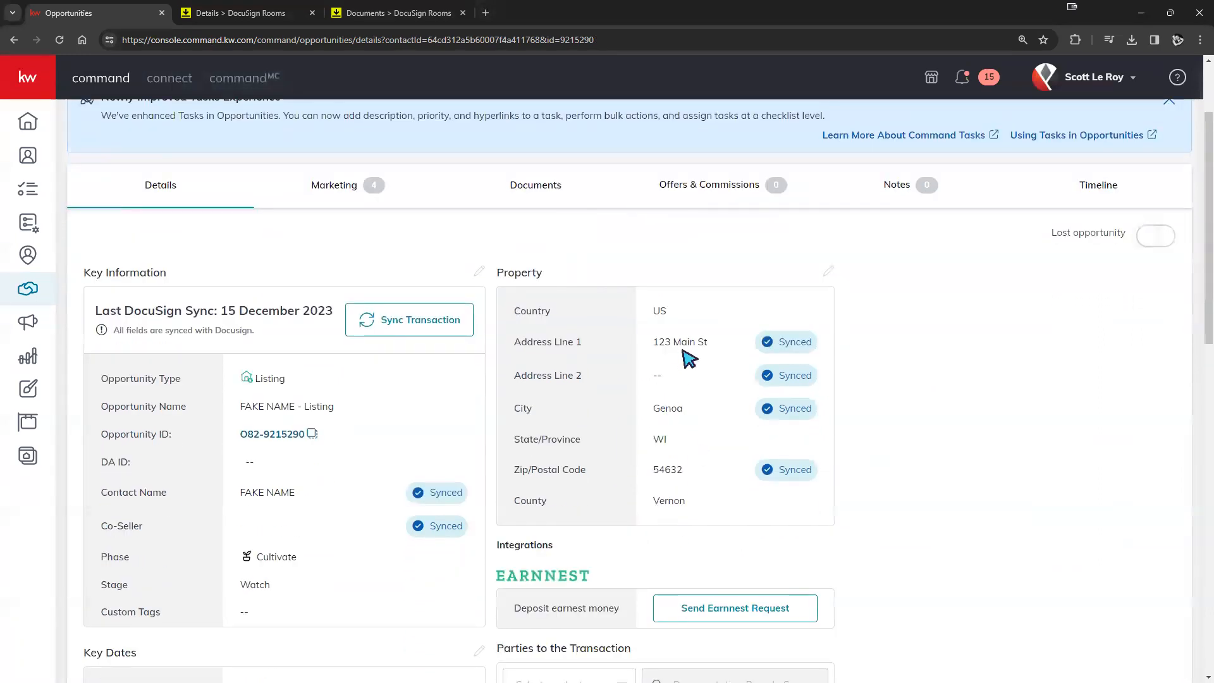
scroll(601, 427, "up", 1)
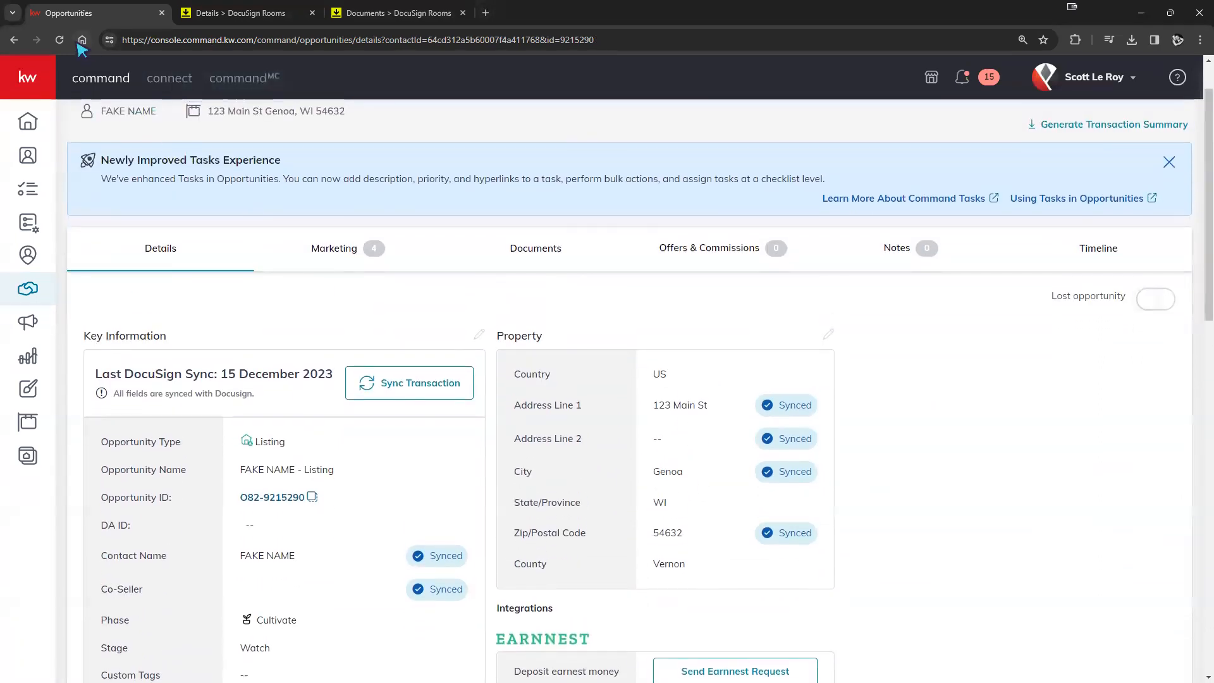
key("F5")
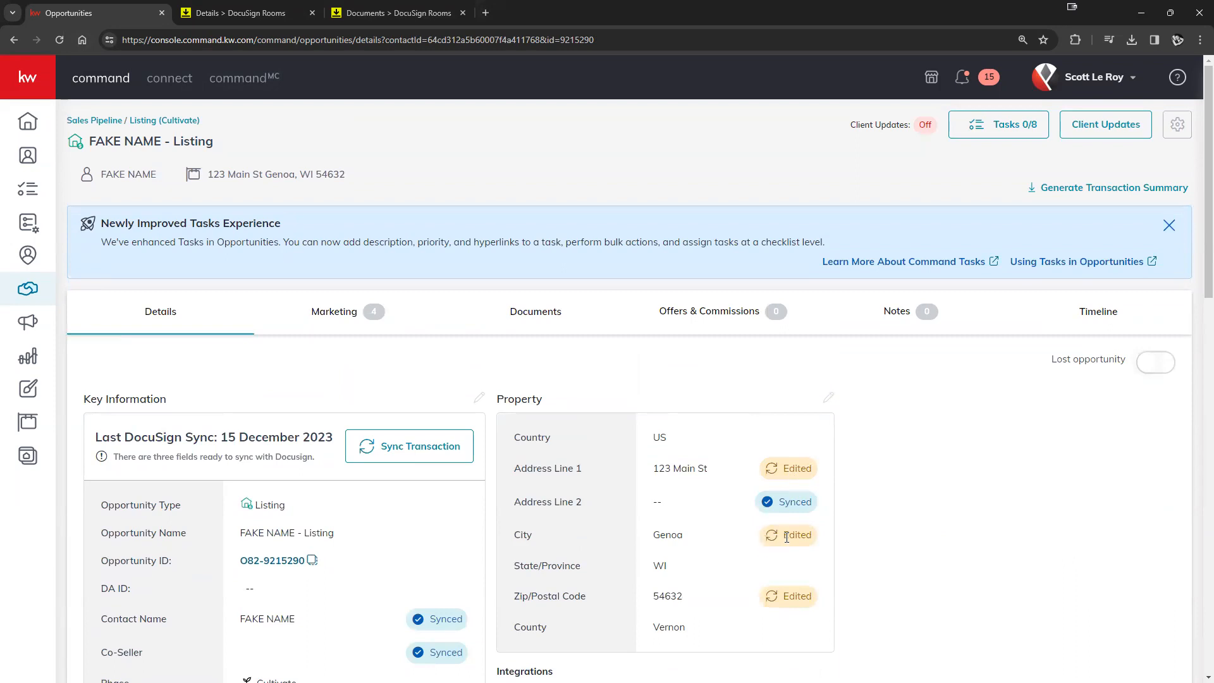
scroll(822, 582, "down", 1)
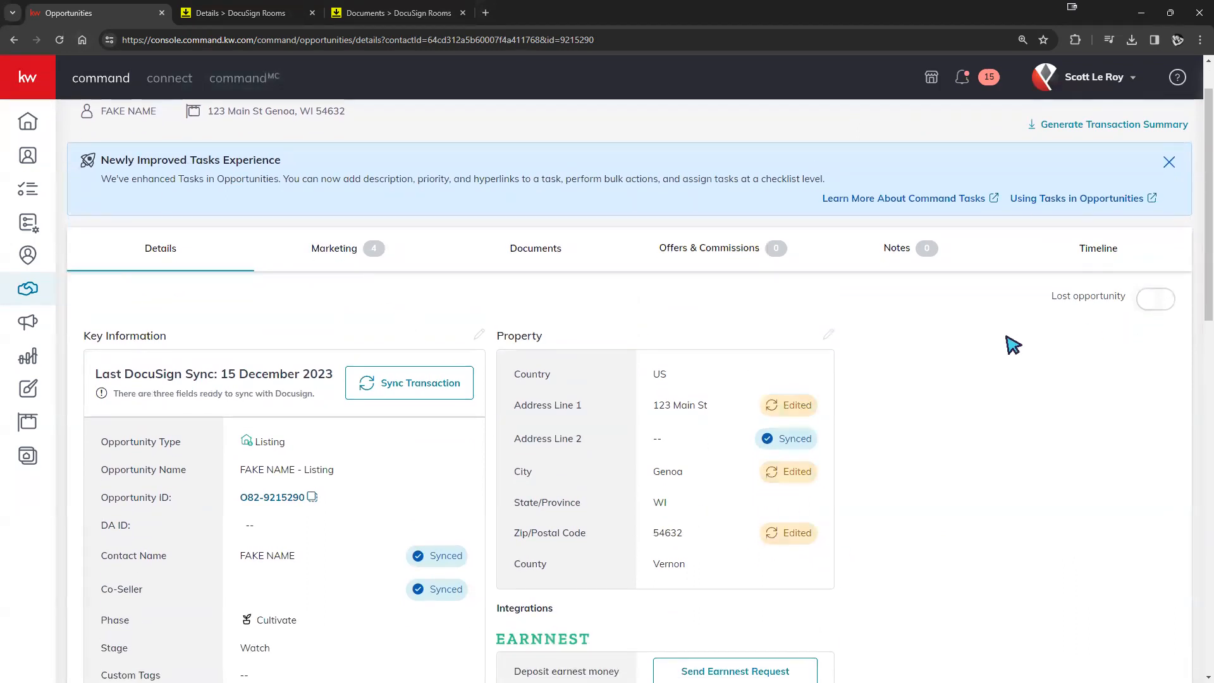
left_click(409, 391)
left_click(626, 492)
- Reload to refresh the sync status, then return to the DocuSign room's Details page
left_click(58, 39)
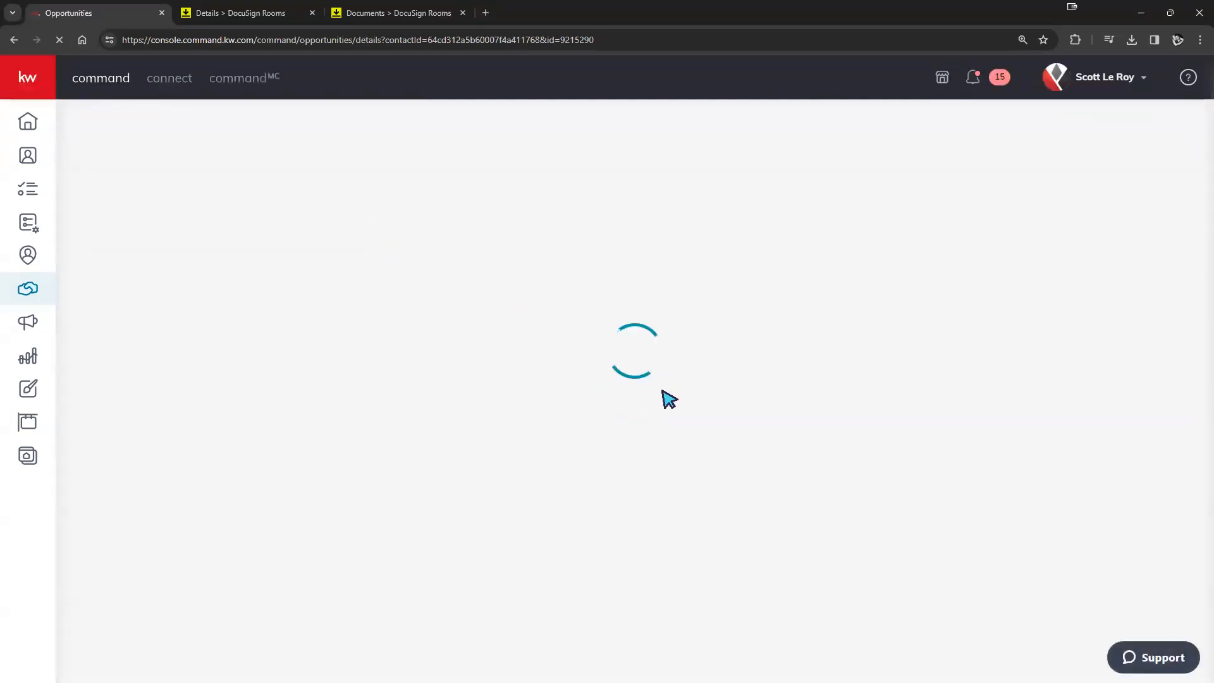
scroll(816, 393, "down", 1)
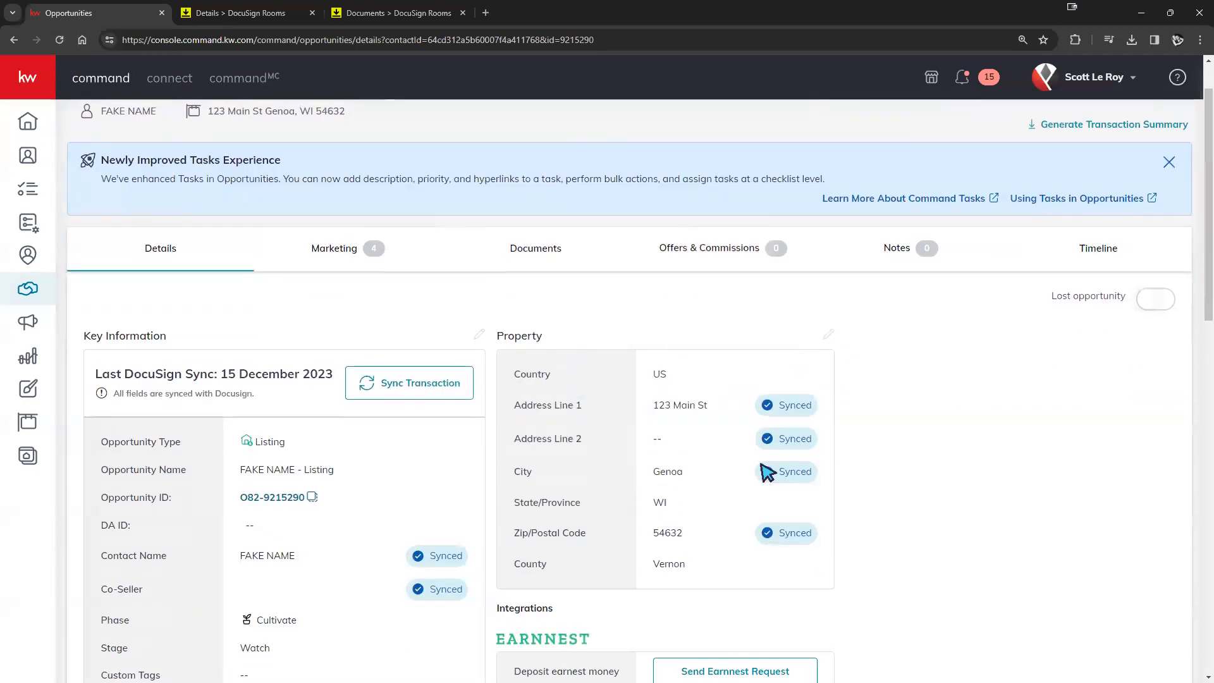
scroll(417, 598, "down", 3)
scroll(423, 537, "up", 2)
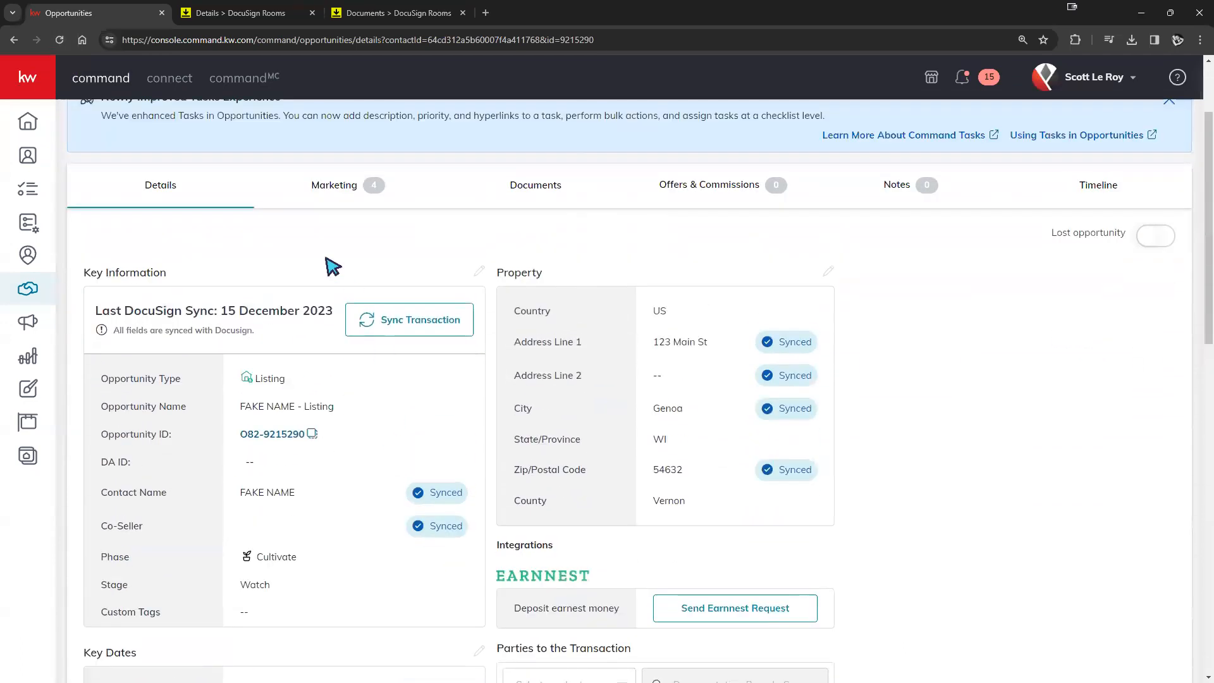
left_click(232, 14)
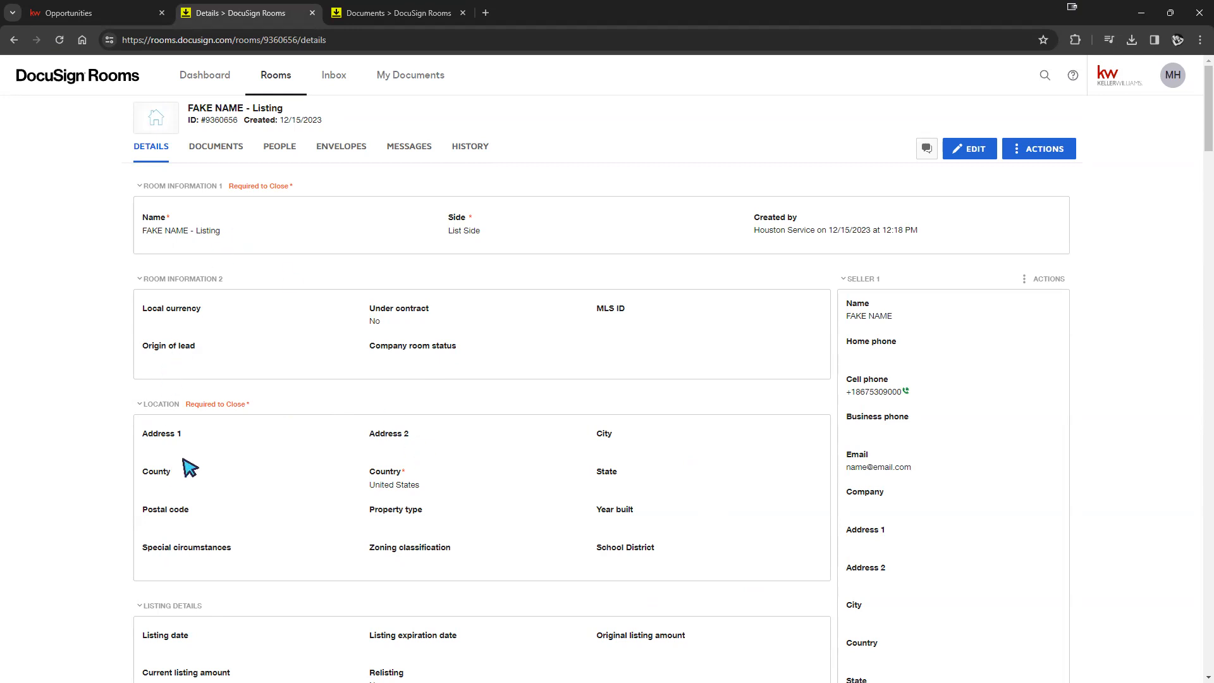
- Reload the room and check the synced 123 Main St address and Vernon county
left_click(60, 40)
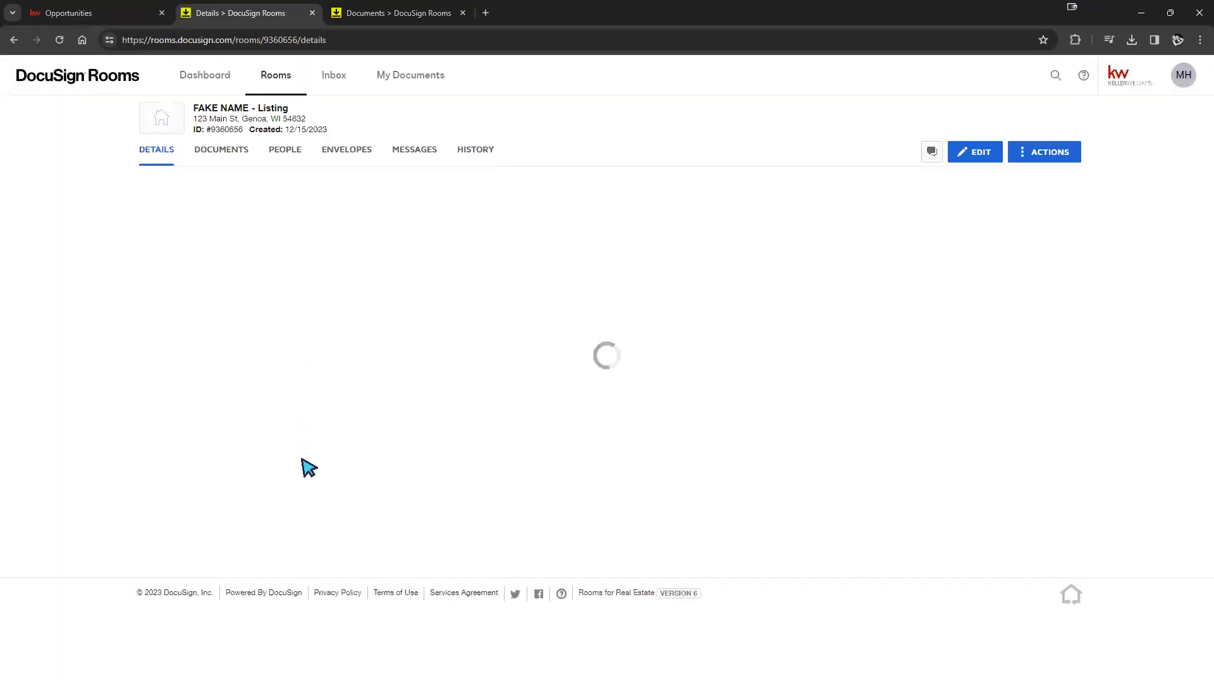
left_click_drag(142, 449, 199, 449)
left_click(145, 487)
double_click(145, 487)
left_click_drag(604, 493, 628, 492)
- Scroll through the listing details, including MLS ID and $154,900.00 amount, to the Buyer 1 panel
scroll(354, 399, "down", 1)
scroll(390, 405, "down", 4)
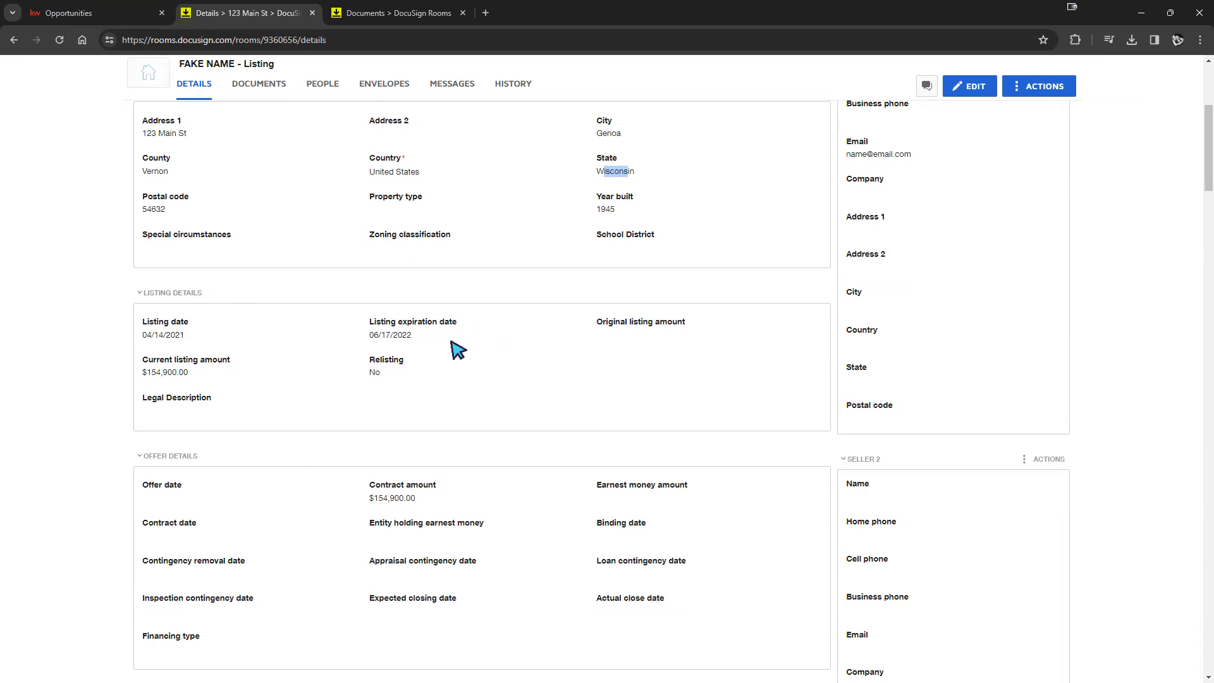
scroll(426, 347, "up", 1)
scroll(422, 345, "up", 2)
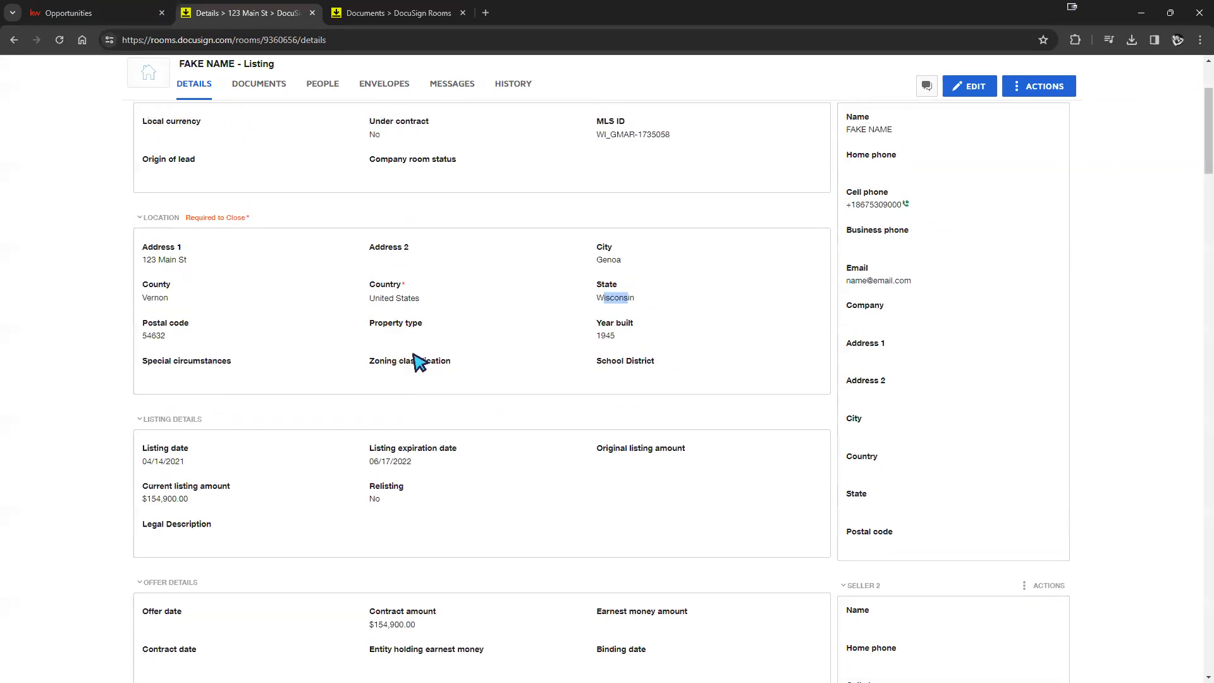
scroll(429, 421, "up", 2)
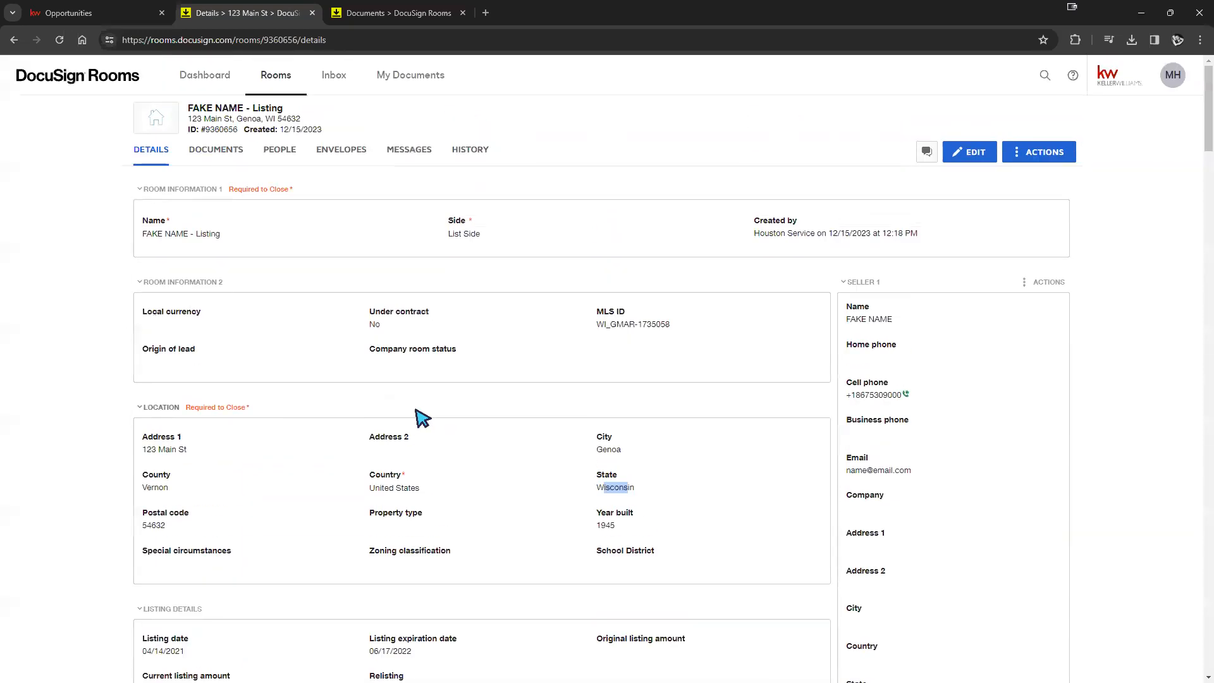
scroll(462, 430, "down", 6)
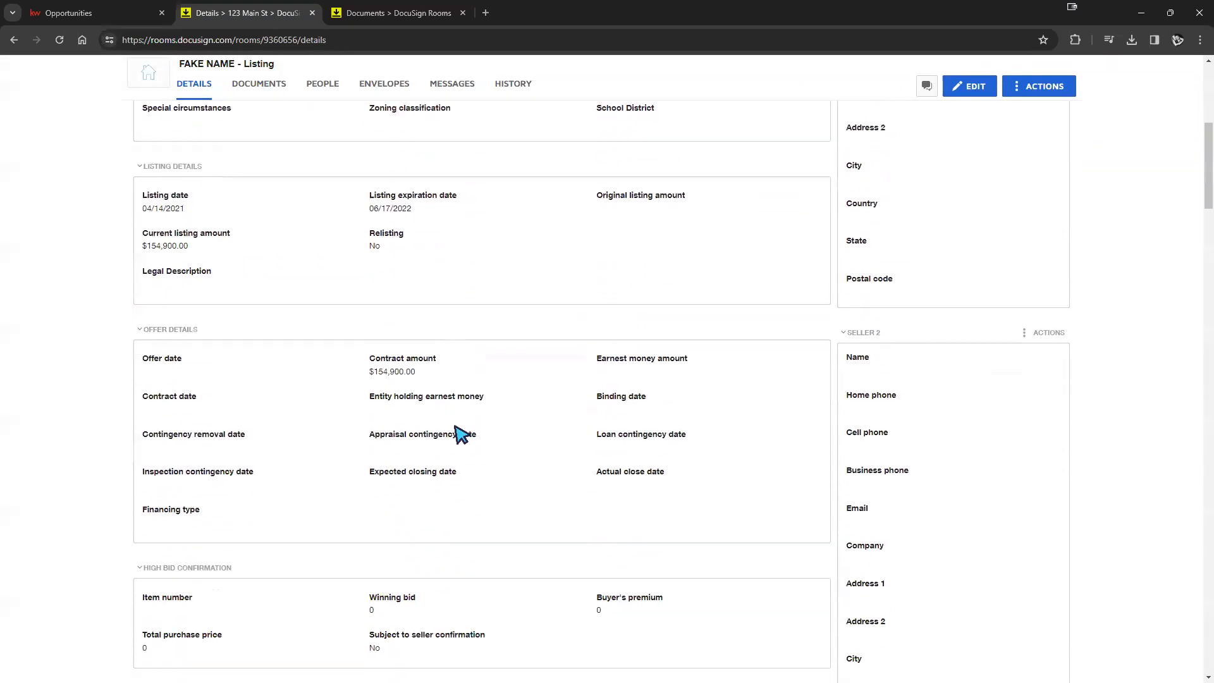
scroll(556, 439, "up", 1)
scroll(962, 385, "down", 12)
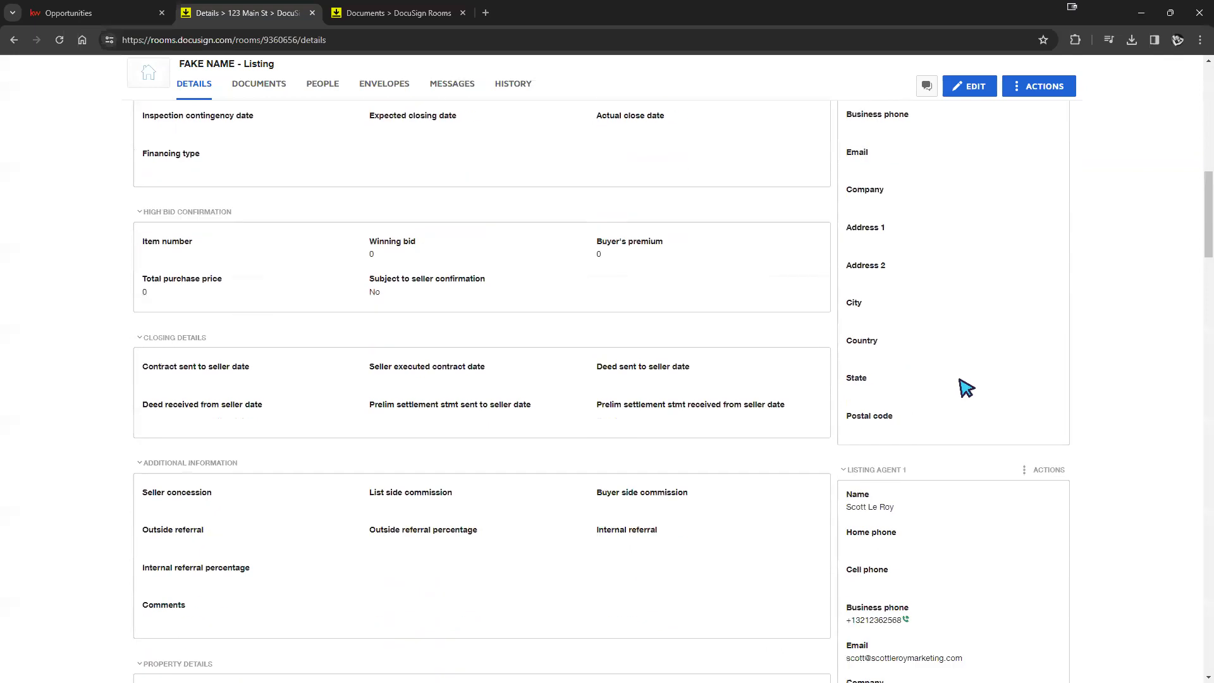
scroll(902, 402, "down", 13)
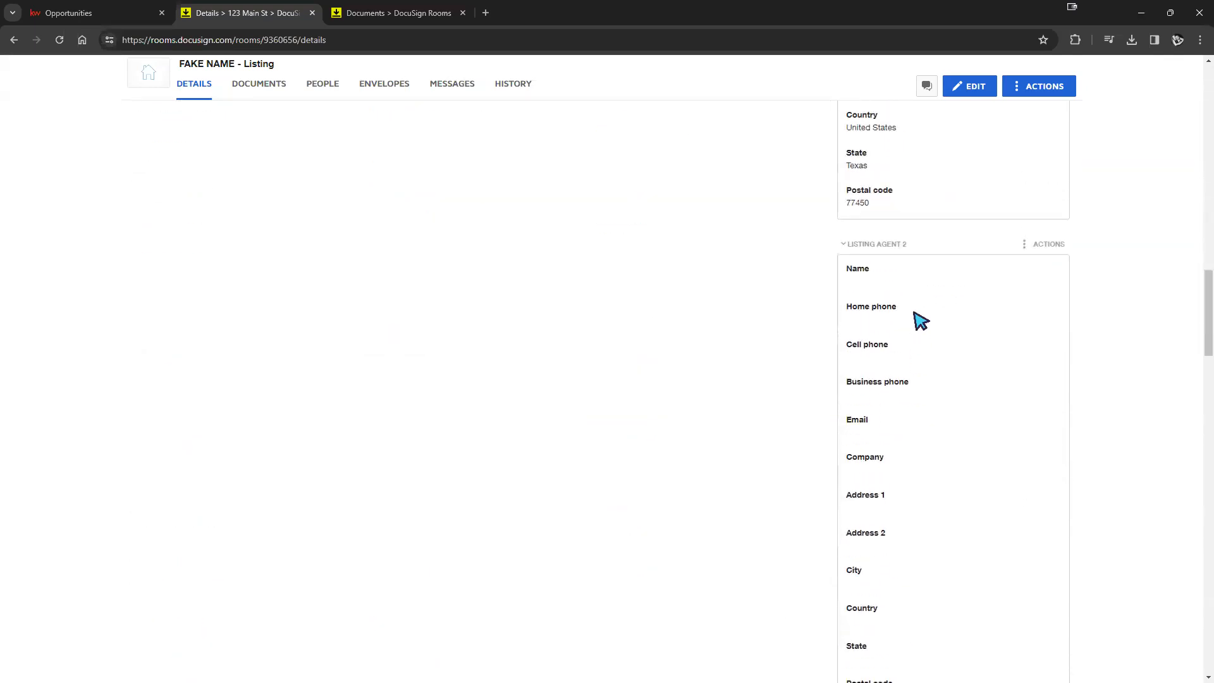
scroll(932, 343, "up", 1)
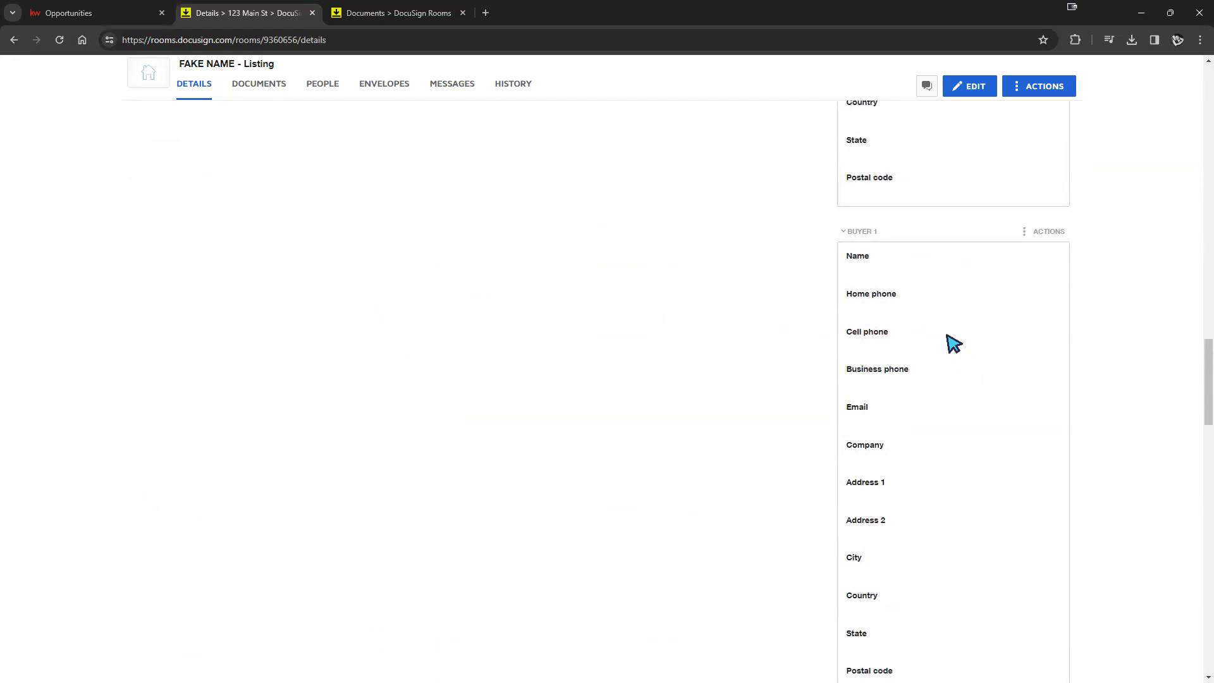
- Edit the room details and enter the buyer's full name and e-mail in Buyer 1
left_click(960, 92)
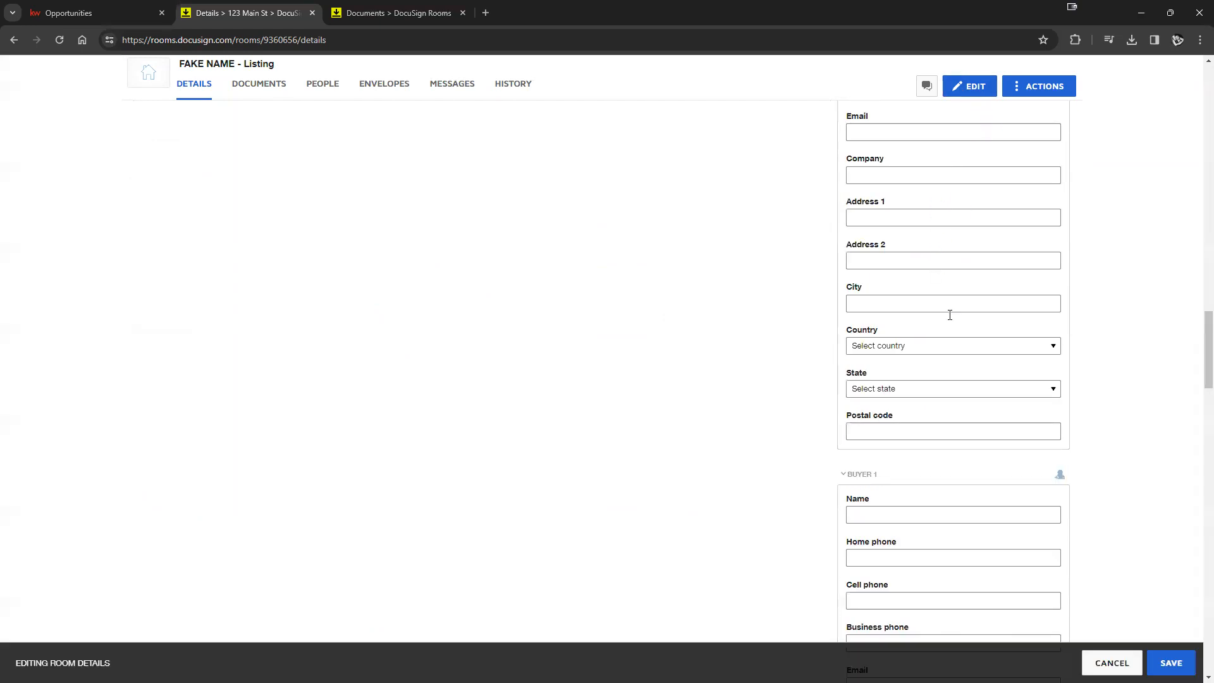
scroll(961, 474, "down", 2)
left_click(918, 393)
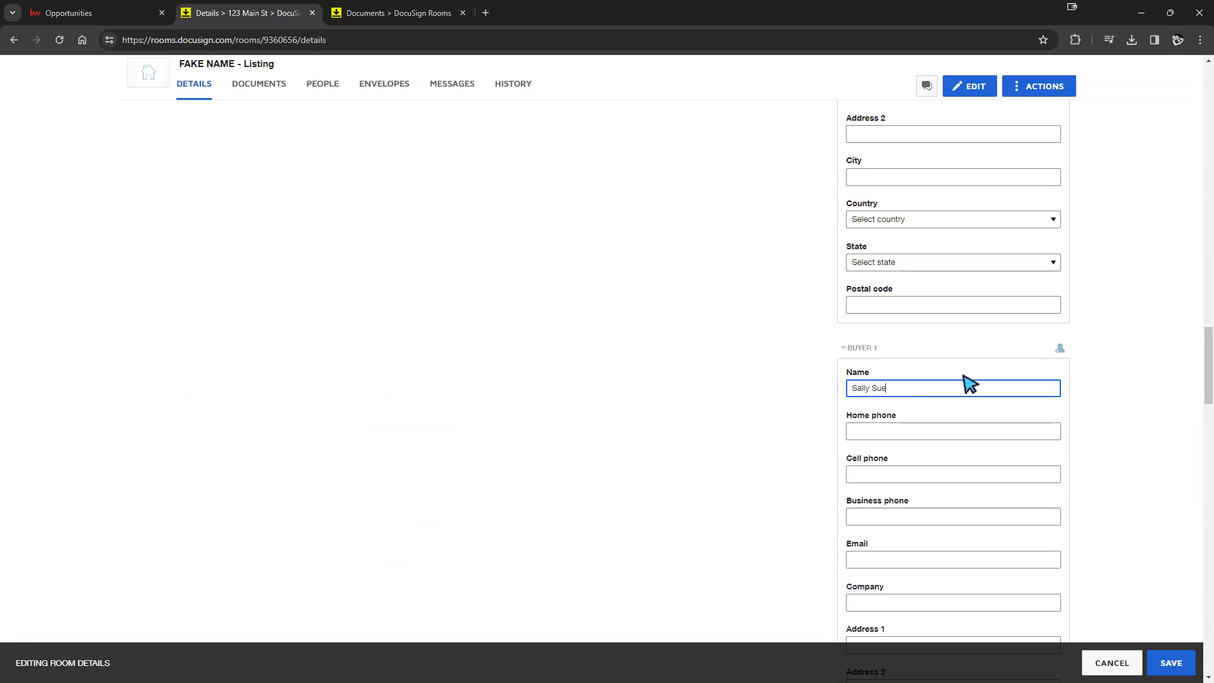
scroll(929, 436, "down", 2)
left_click(923, 436)
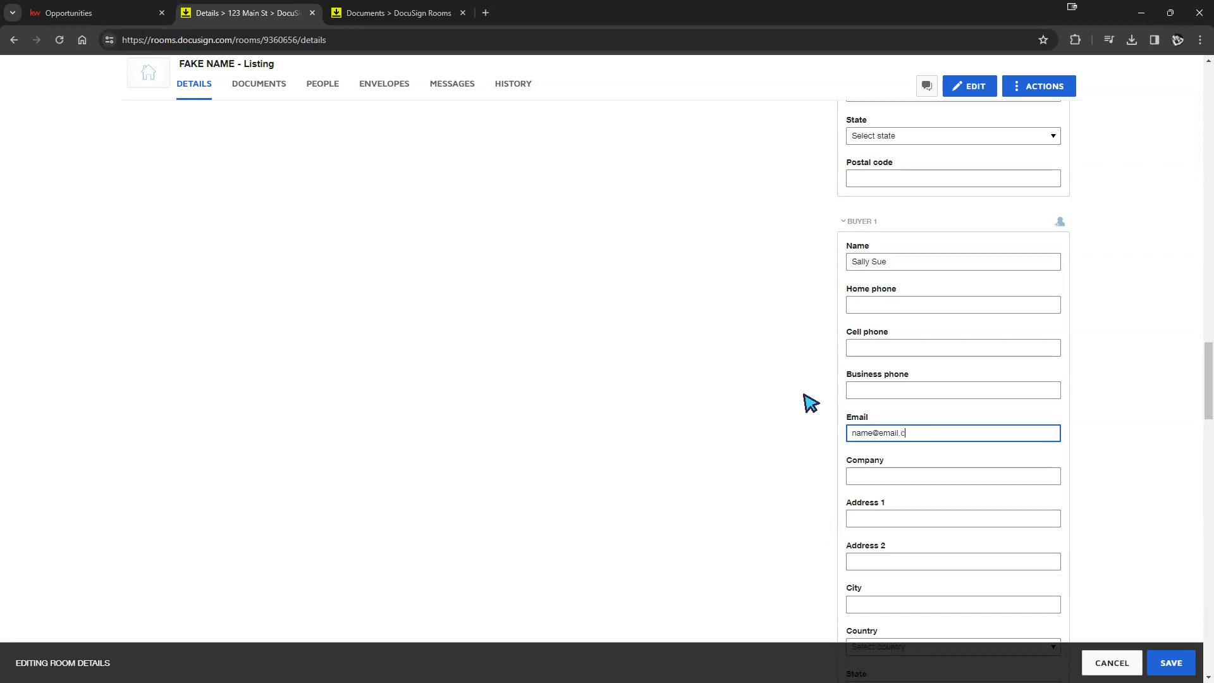
left_click(1141, 443)
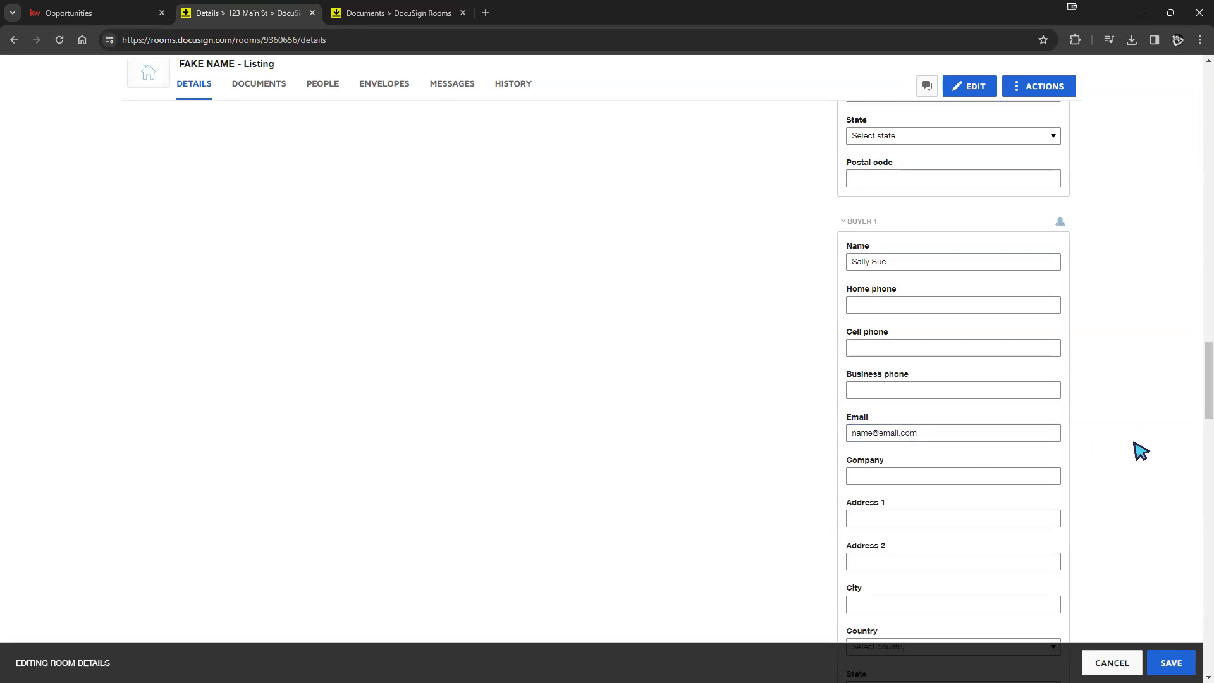
- Save the Buyer 1 details and reload the room's Details page
scroll(1040, 423, "down", 2)
scroll(1037, 422, "up", 2)
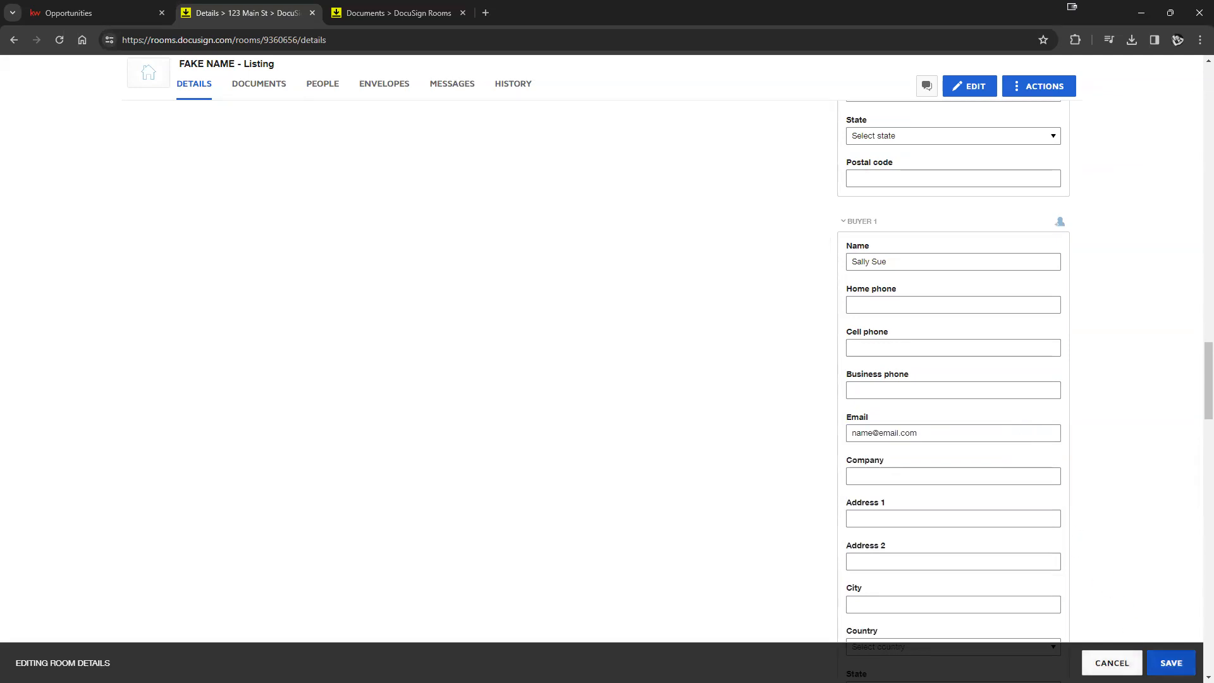
left_click(1173, 662)
scroll(450, 394, "up", 12)
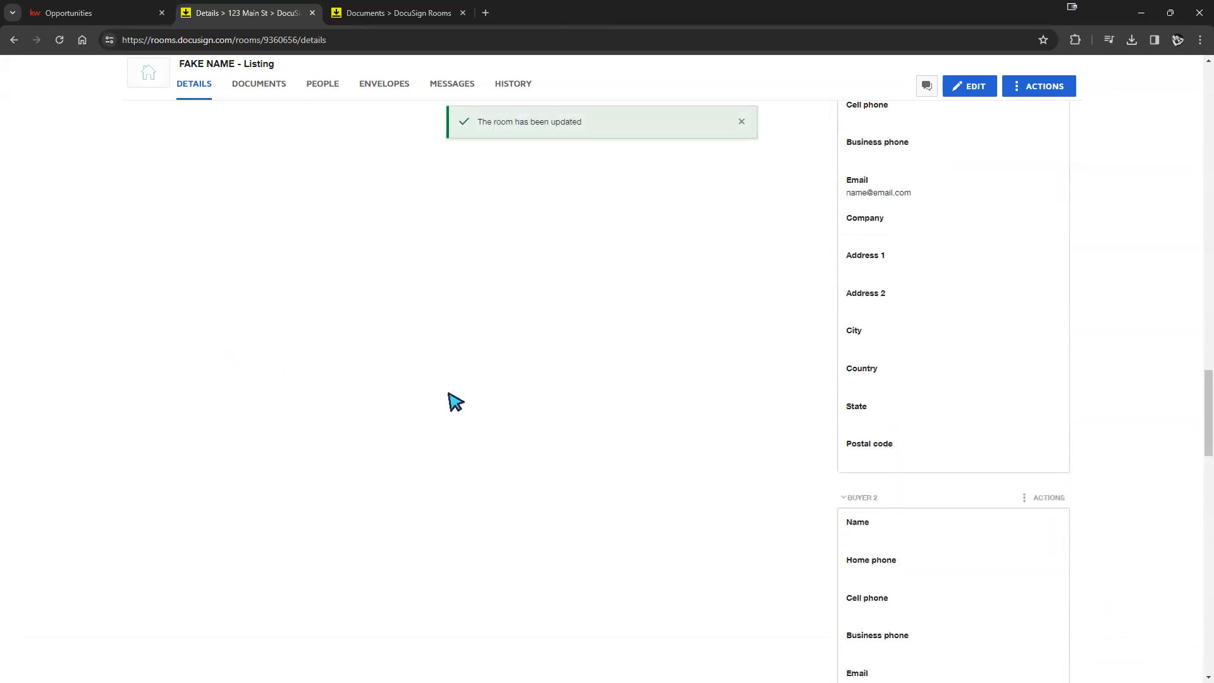
left_click(60, 40)
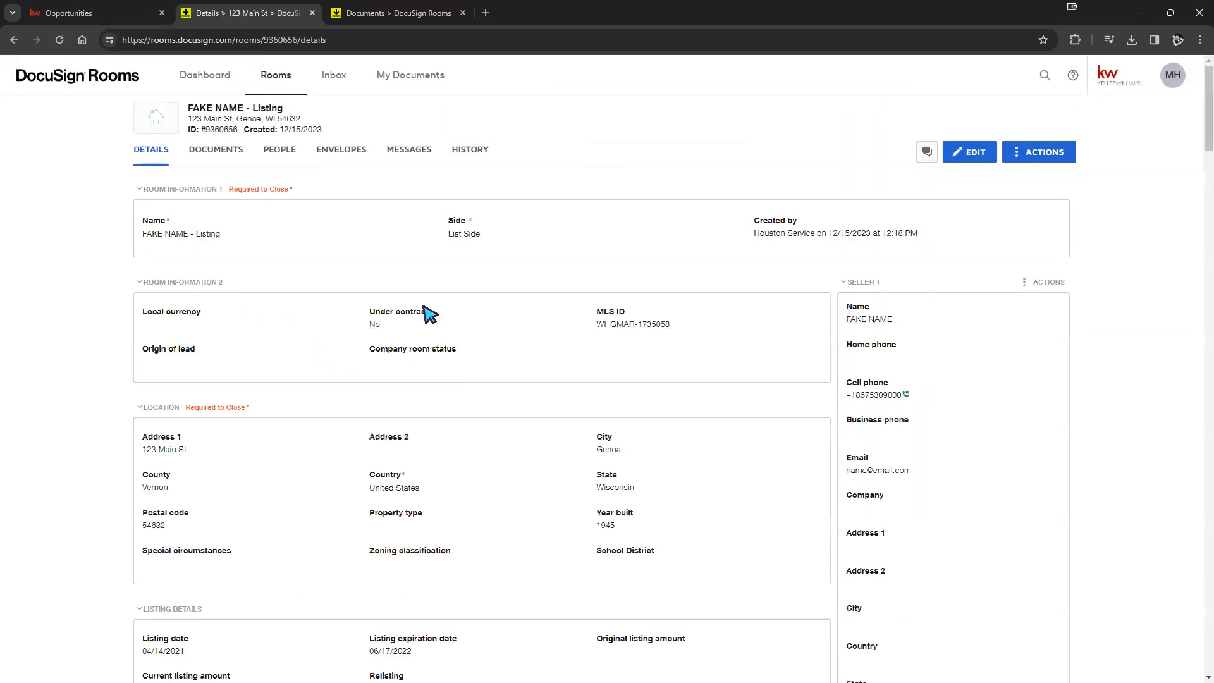
- Open the CAR - Inventory Addendum form from the room's Documents
left_click(209, 151)
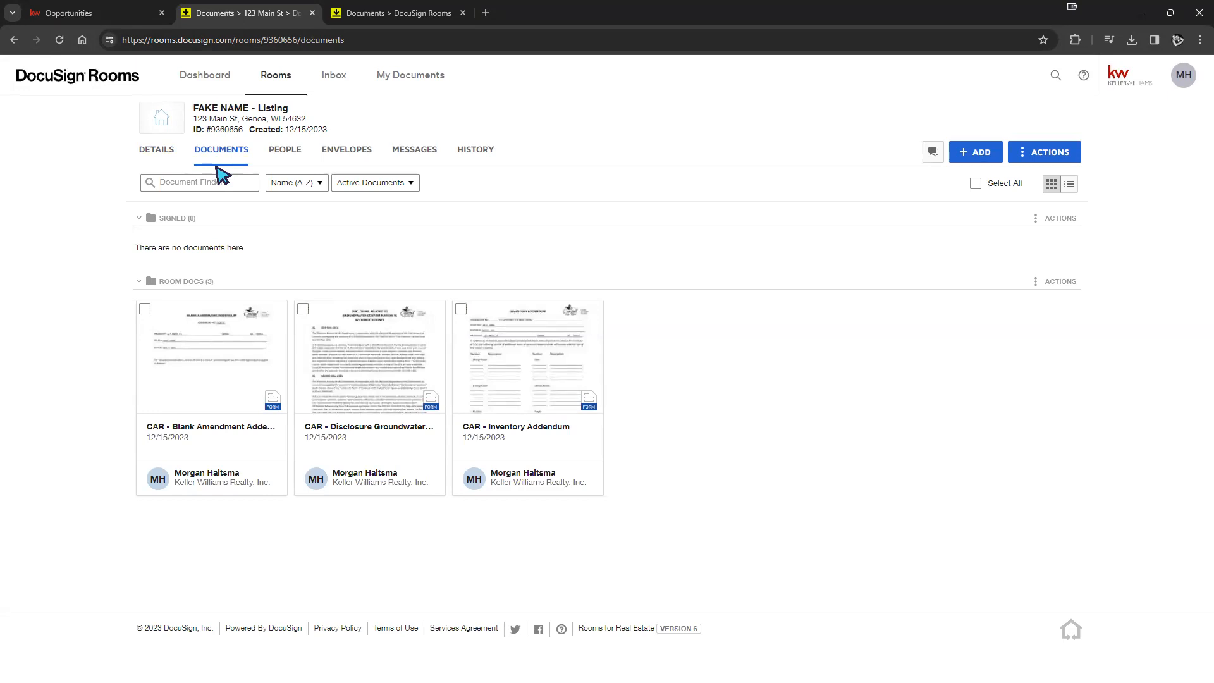
left_click(539, 409)
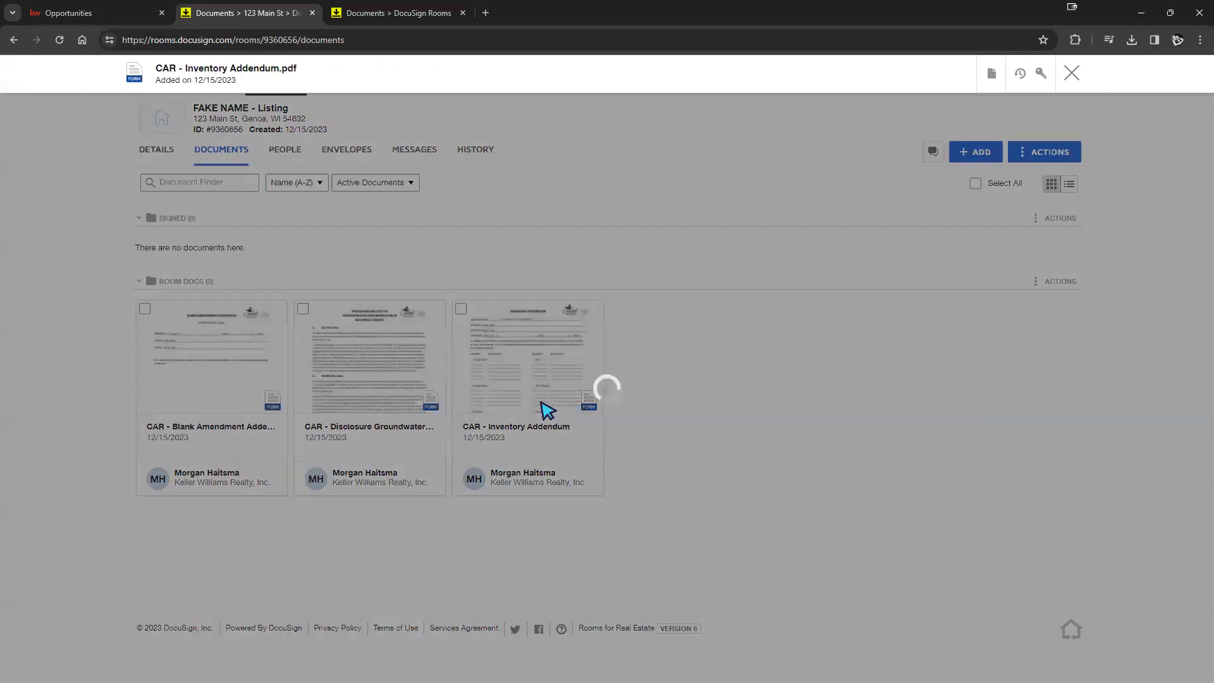
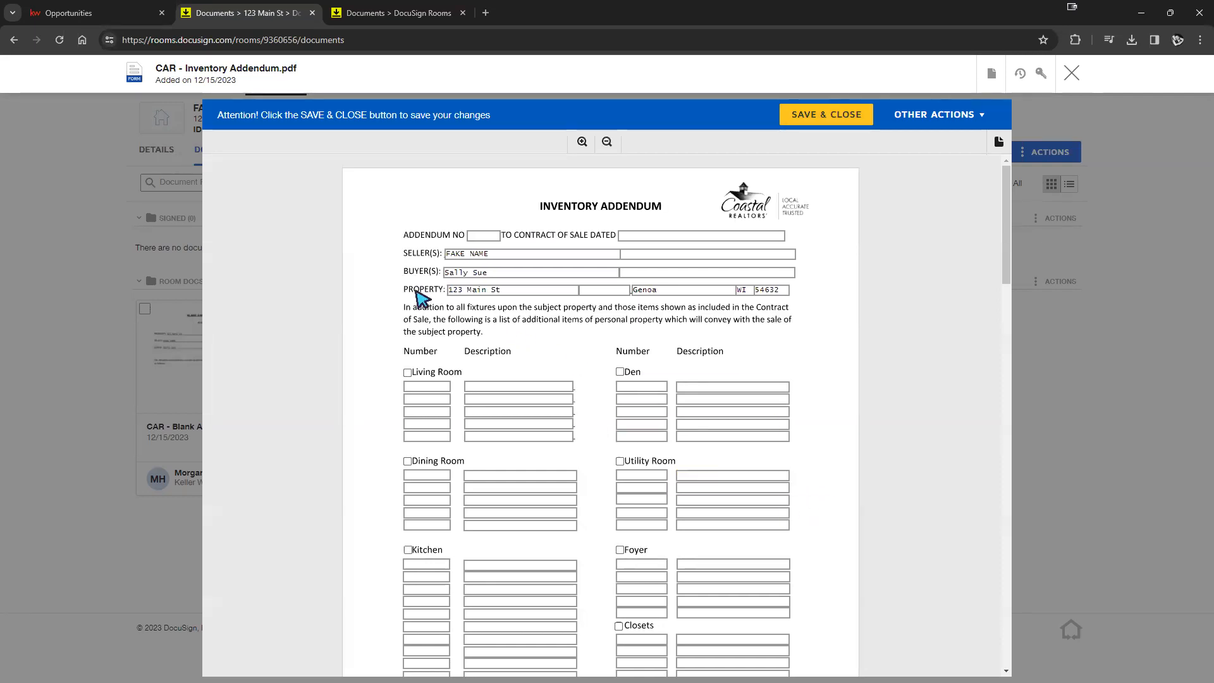
- Check the Inventory Addendum's prefilled street address, city, state and buyer name
left_click(487, 292)
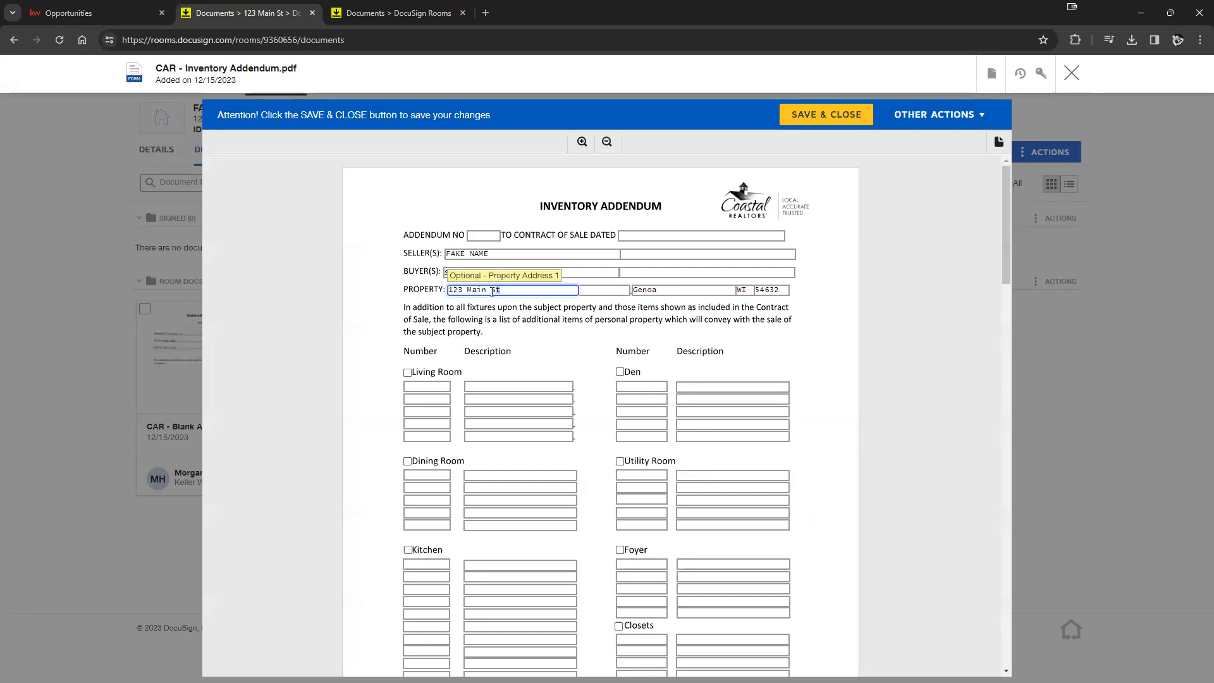
left_click_drag(493, 291, 446, 295)
left_click(657, 291)
left_click(746, 291)
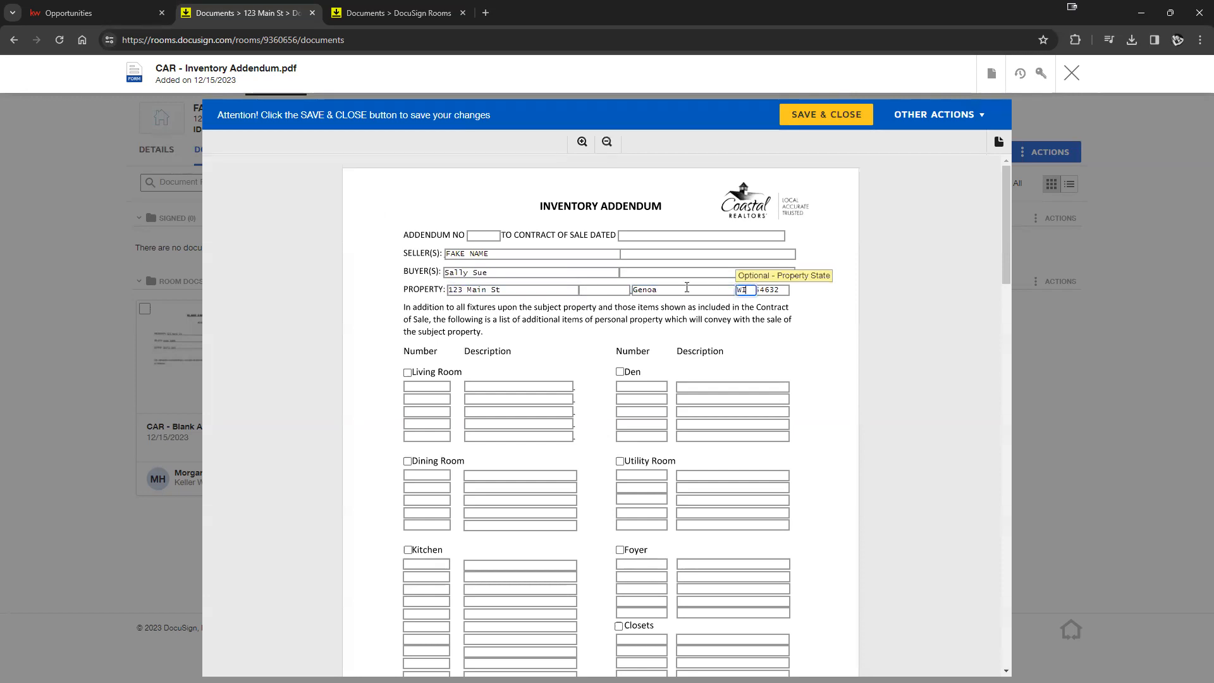
left_click_drag(490, 273, 450, 273)
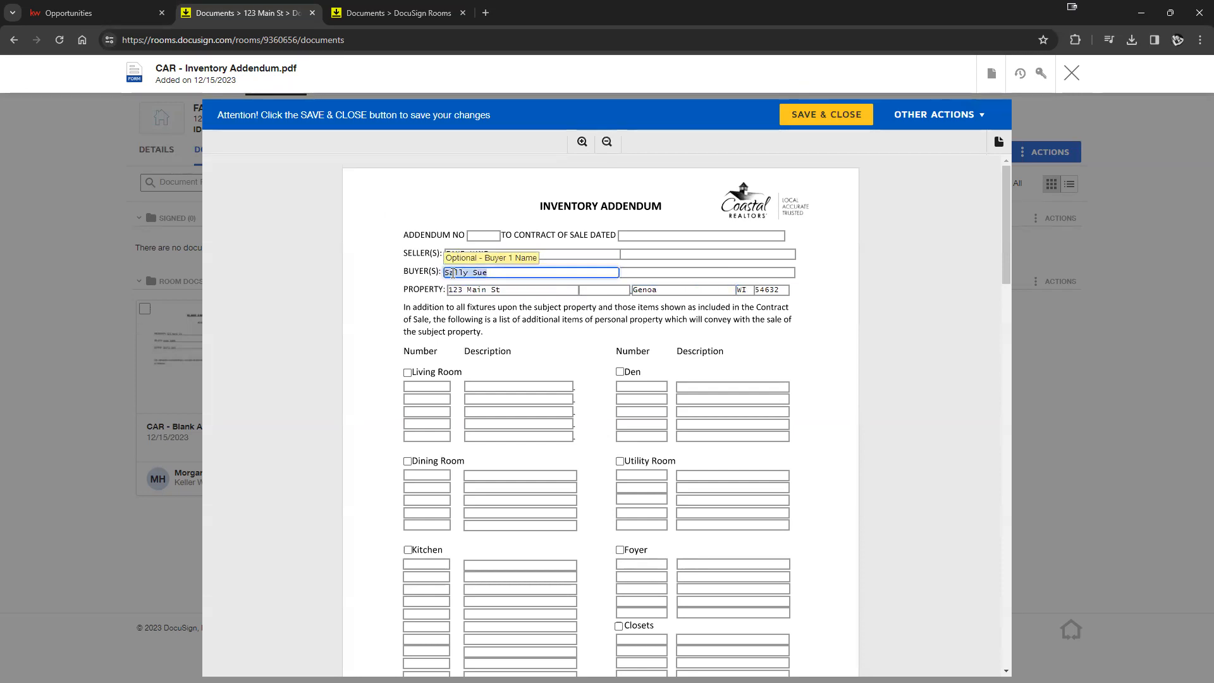
scroll(720, 332, "down", 2)
scroll(715, 344, "up", 2)
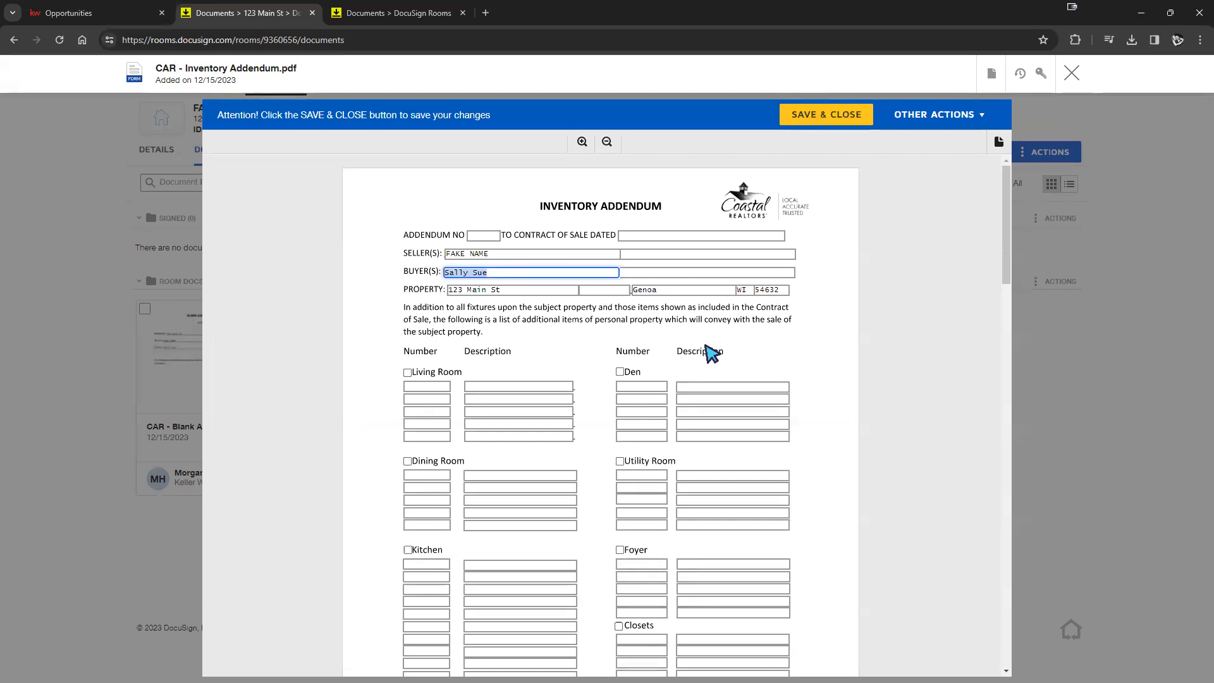
- Close the Inventory Addendum and return to the room's document list
left_click(1072, 73)
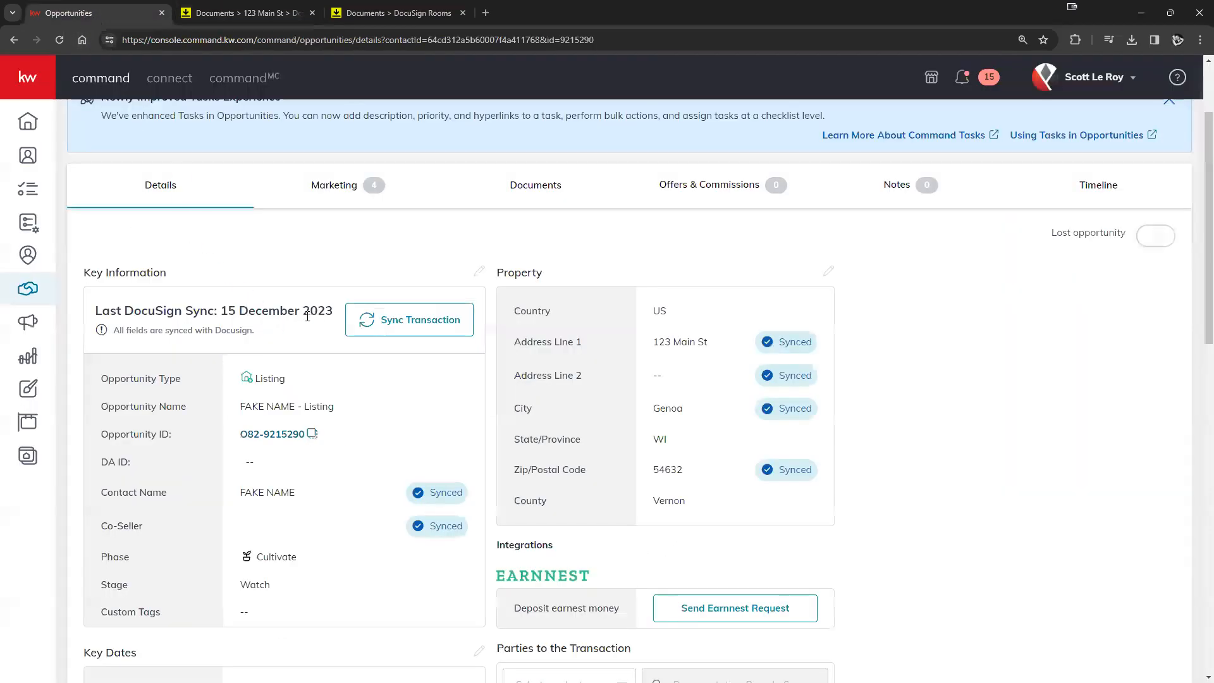
scroll(536, 338, "up", 2)
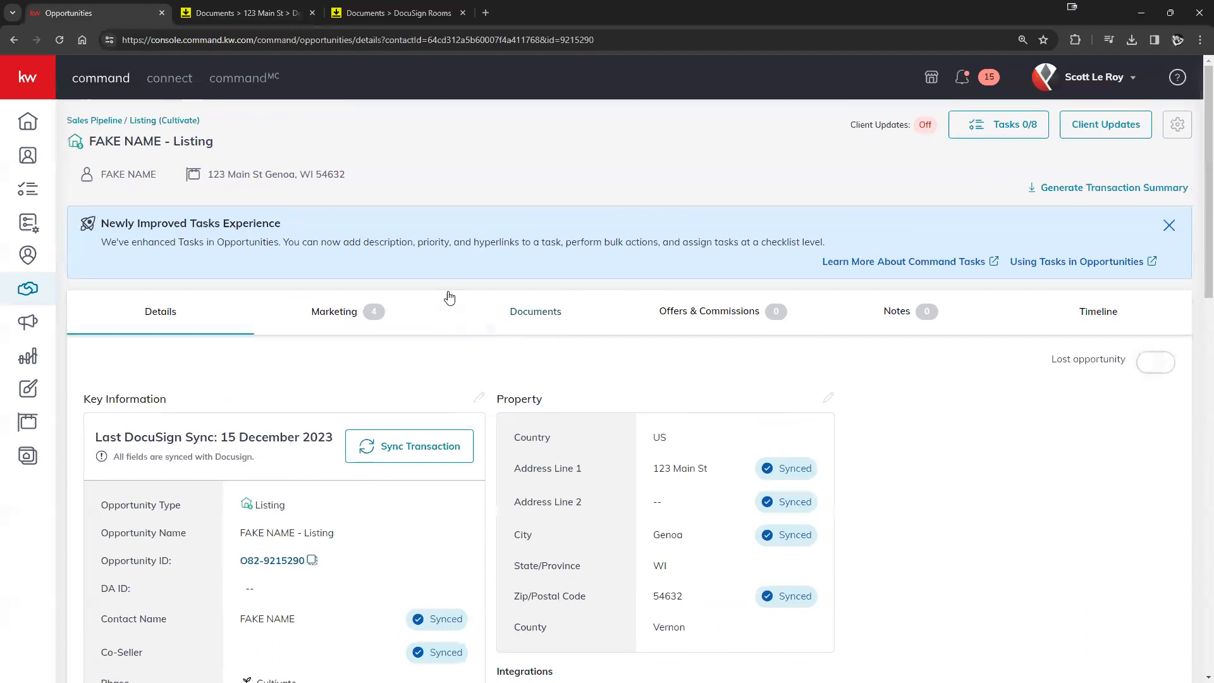
scroll(517, 314, "down", 2)
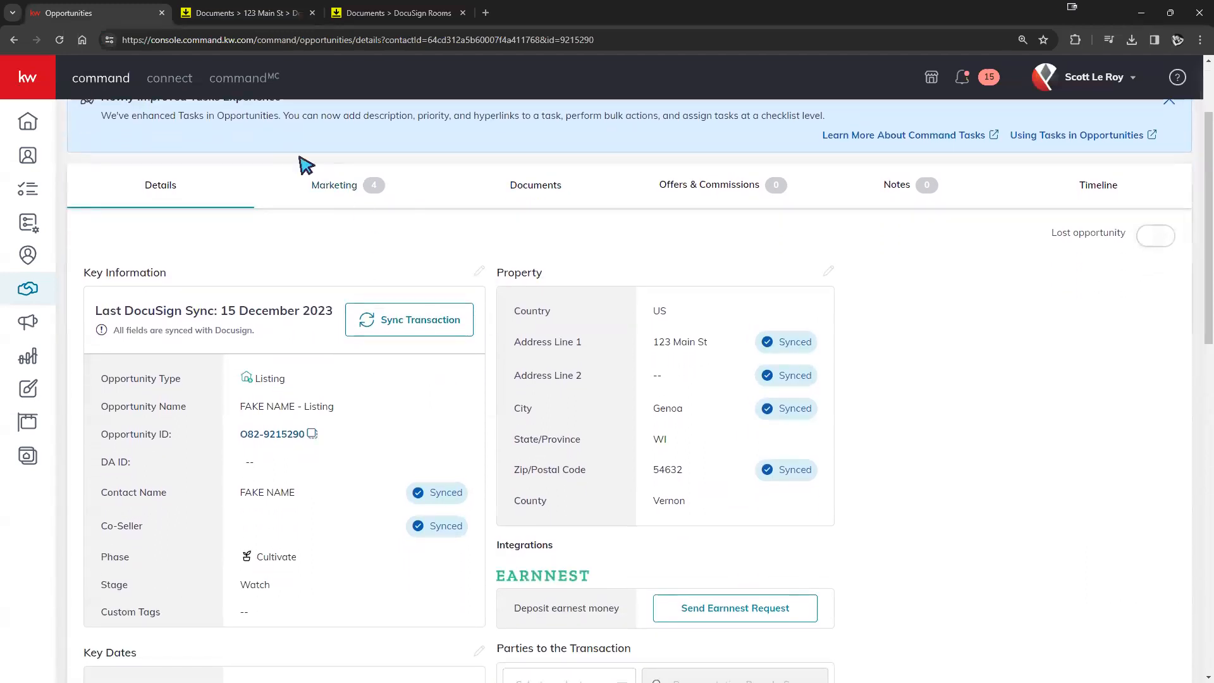
left_click(250, 13)
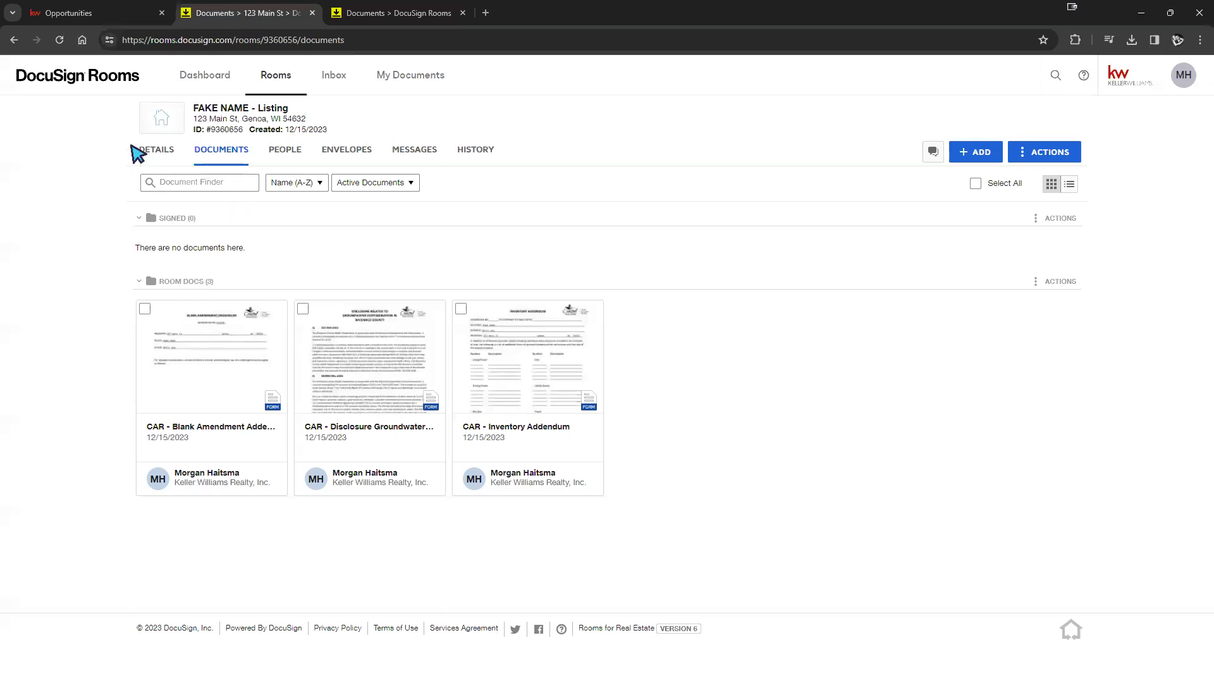
- Look over the room's Details and Documents tabs, then switch to the KW Command opportunity
left_click(155, 150)
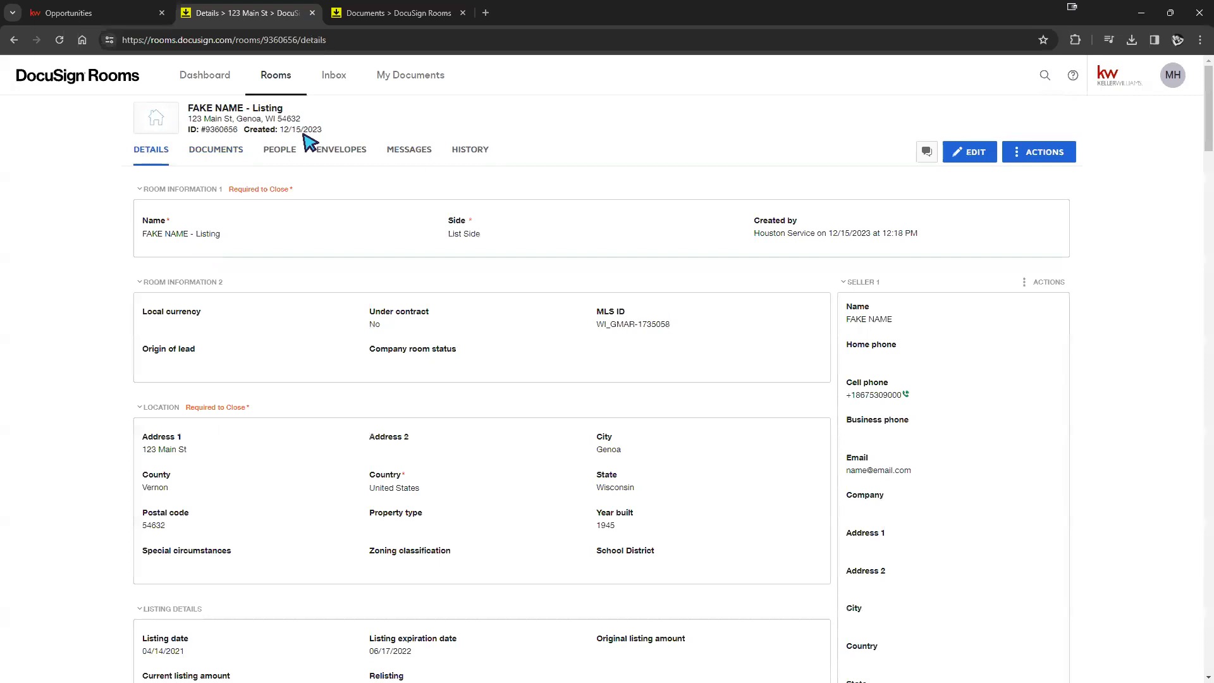
left_click(233, 157)
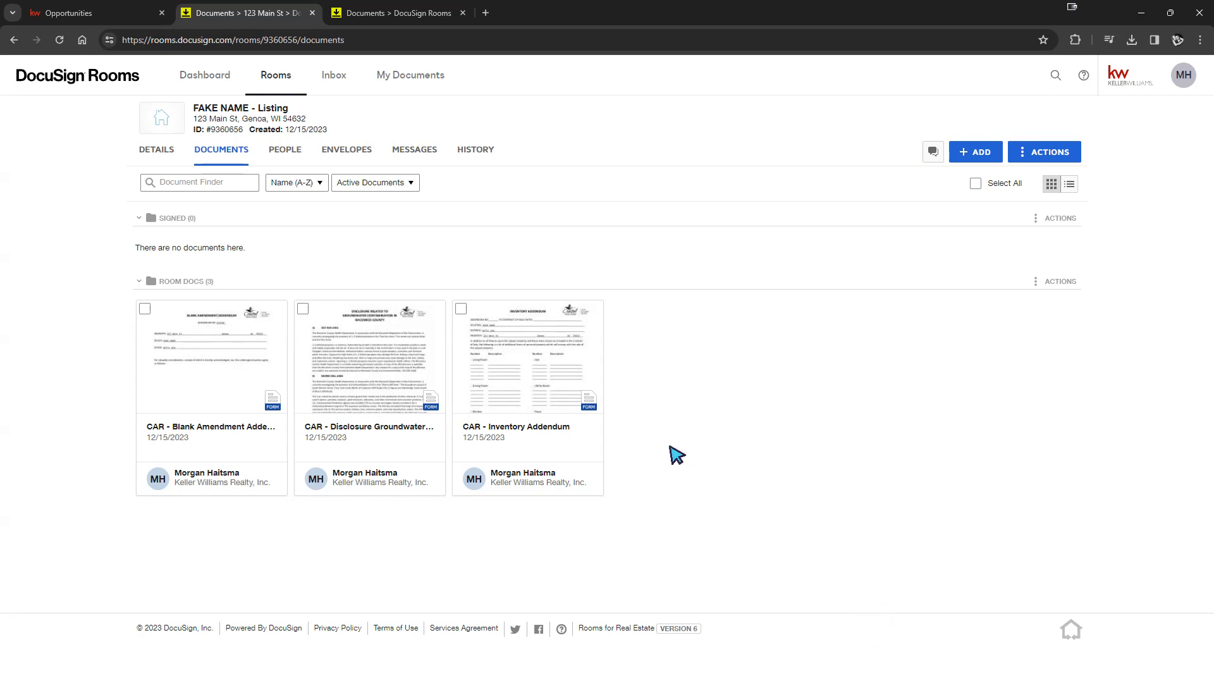
left_click(83, 19)
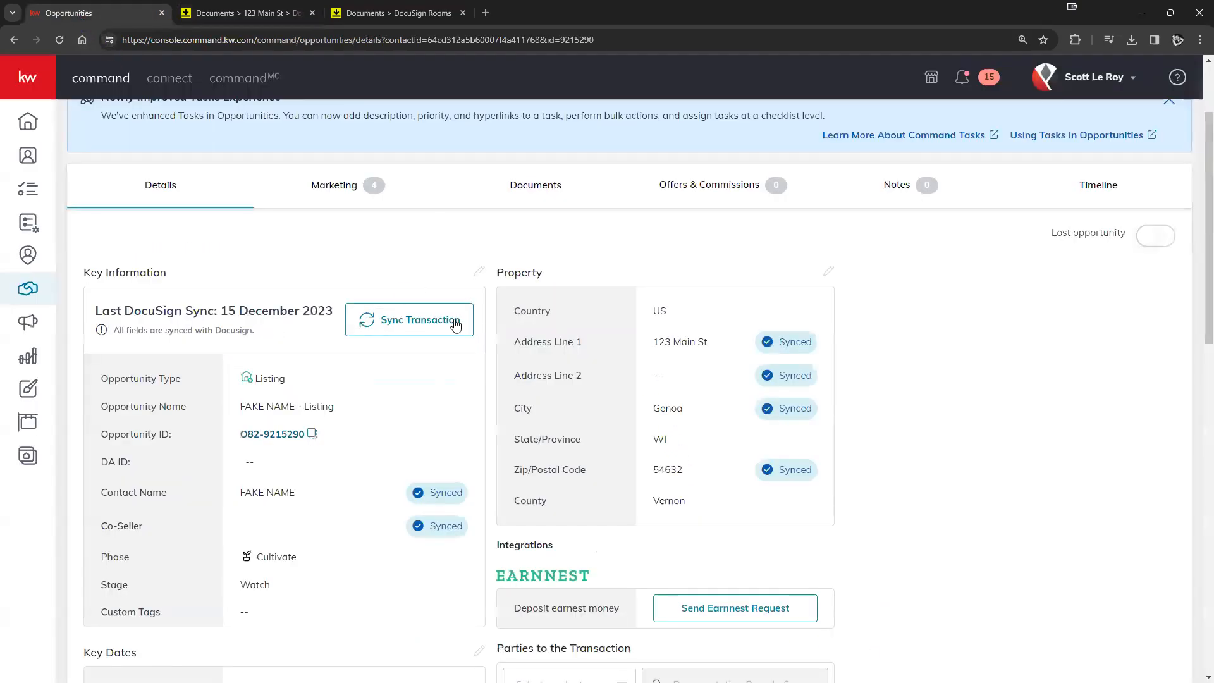
- Remove the linked 123 Main St listing from the opportunity and confirm the removal
scroll(442, 272, "up", 2)
scroll(416, 265, "up", 1)
left_click(278, 174)
left_click(355, 286)
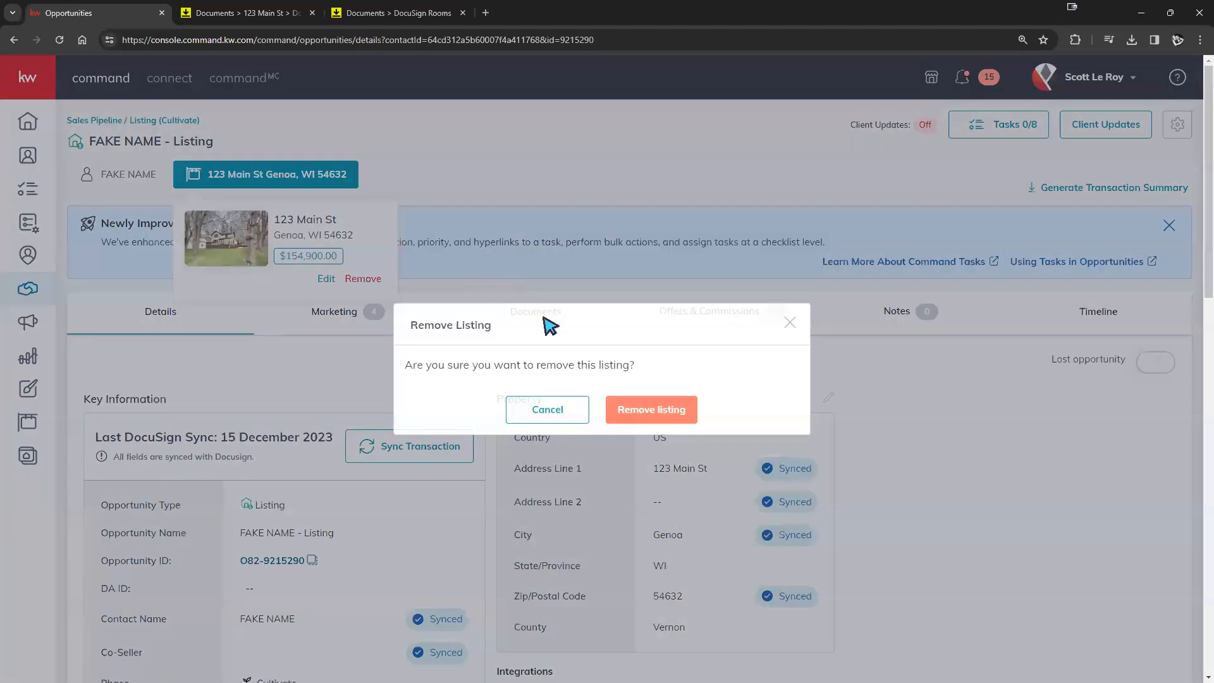
left_click(645, 409)
- Browse Select from Listings with Show set to All Listings, then return to the DocuSign room
left_click(261, 180)
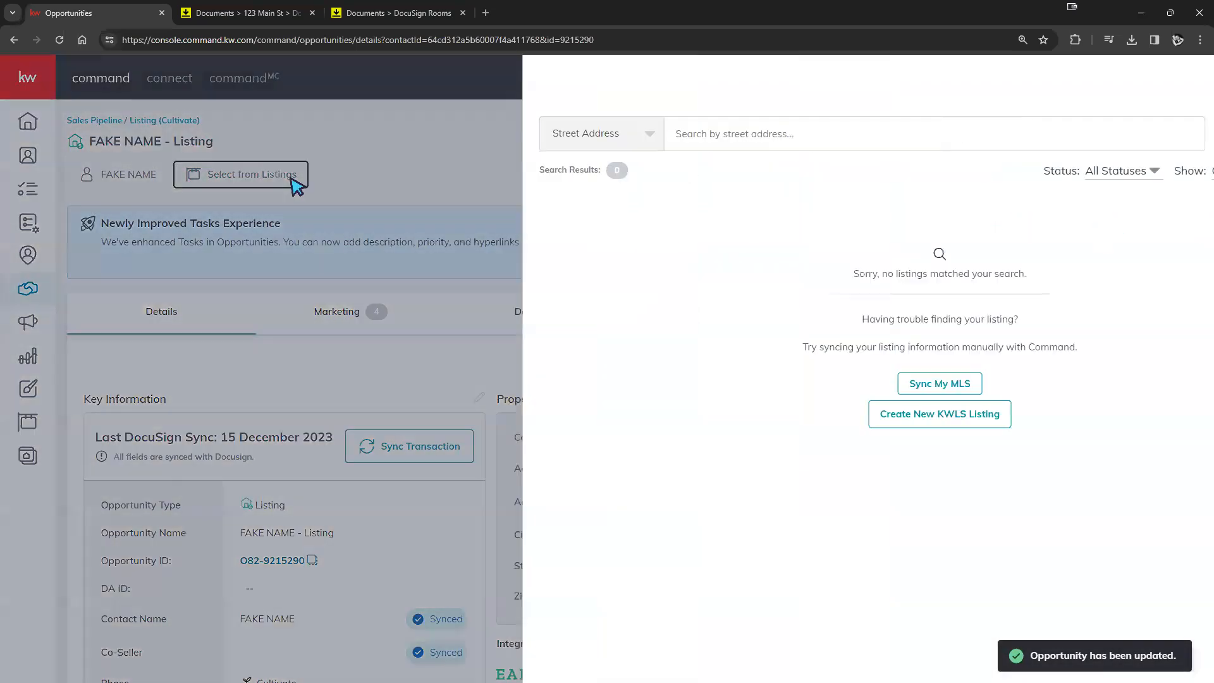
left_click(1115, 176)
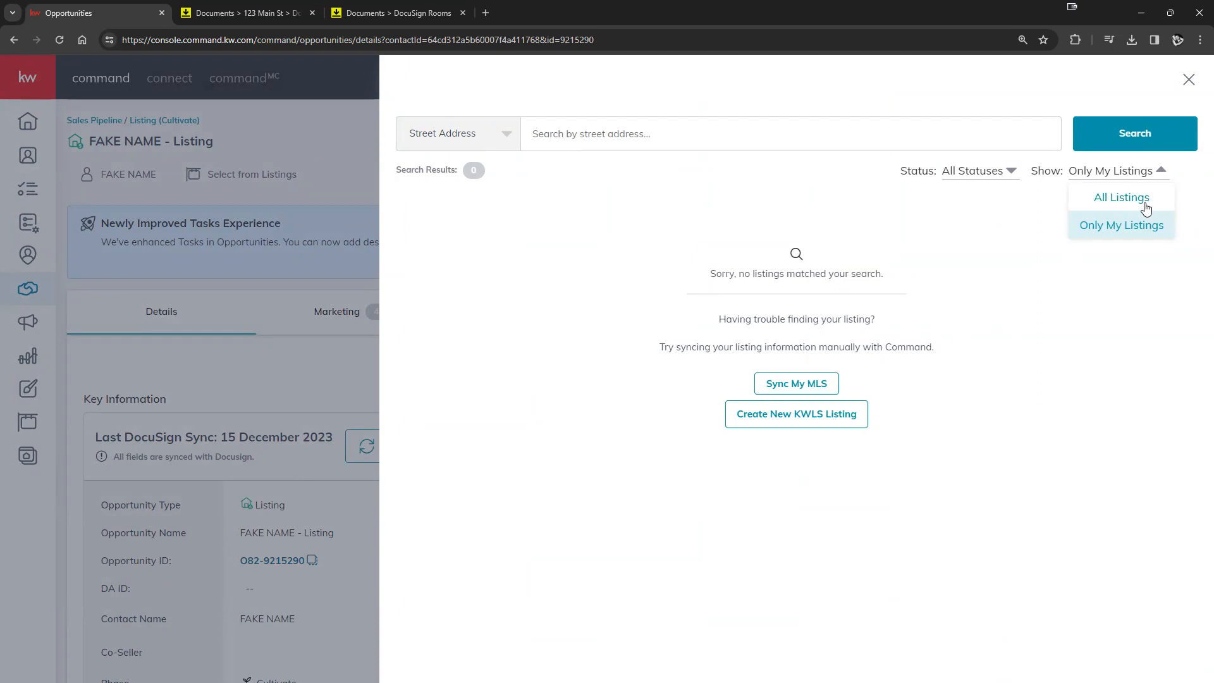
left_click(1121, 197)
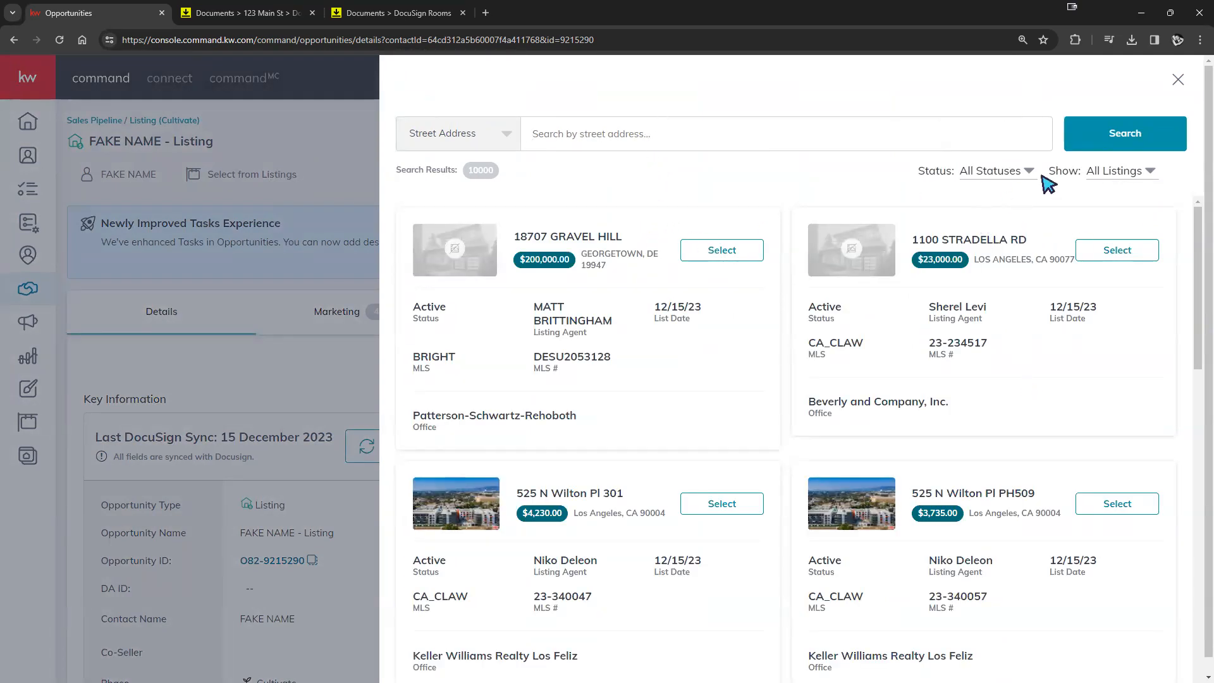
left_click(1177, 80)
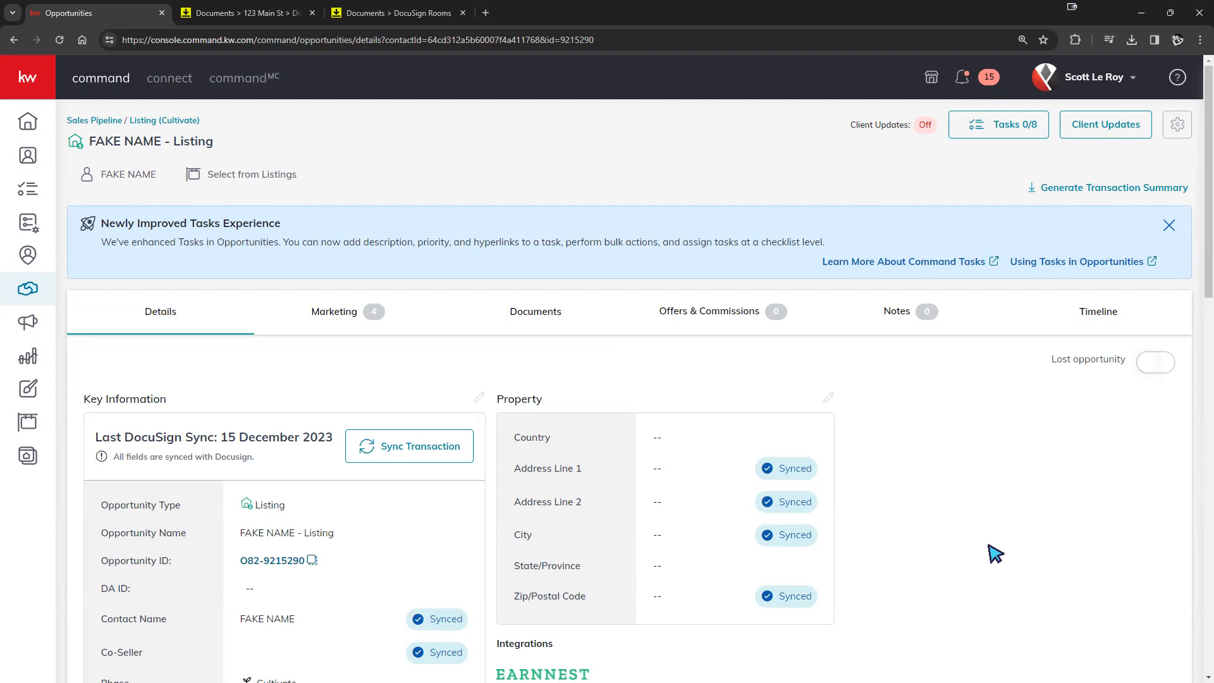
left_click(246, 13)
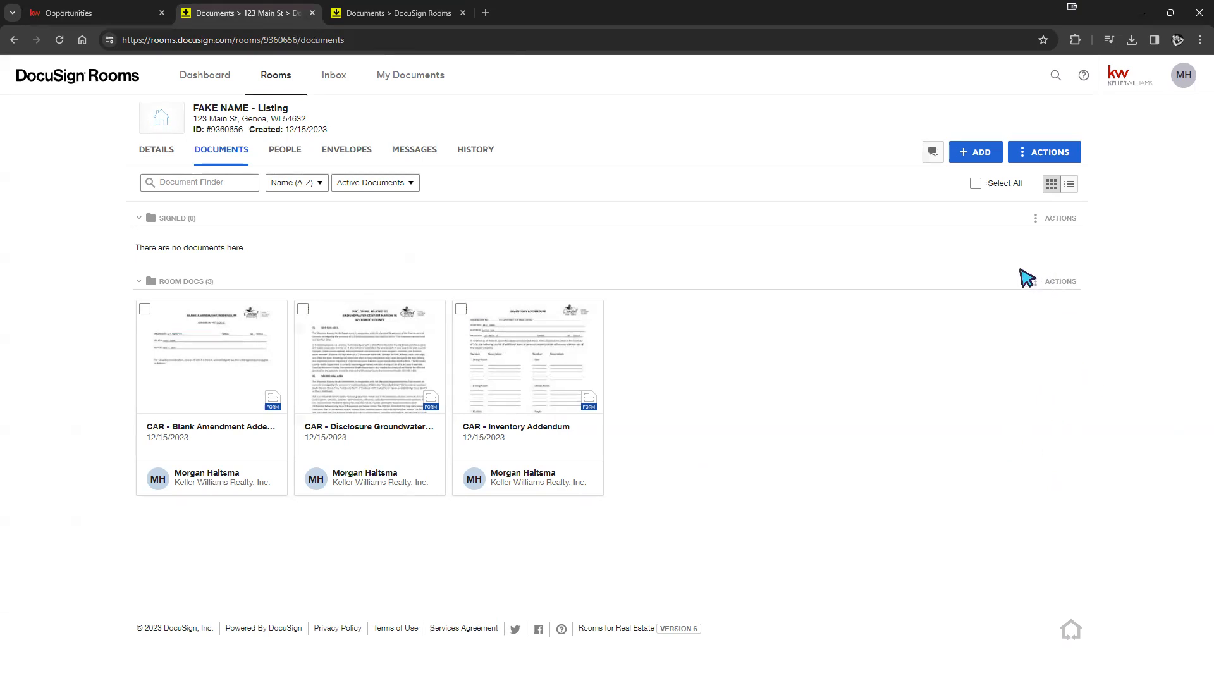
left_click(977, 153)
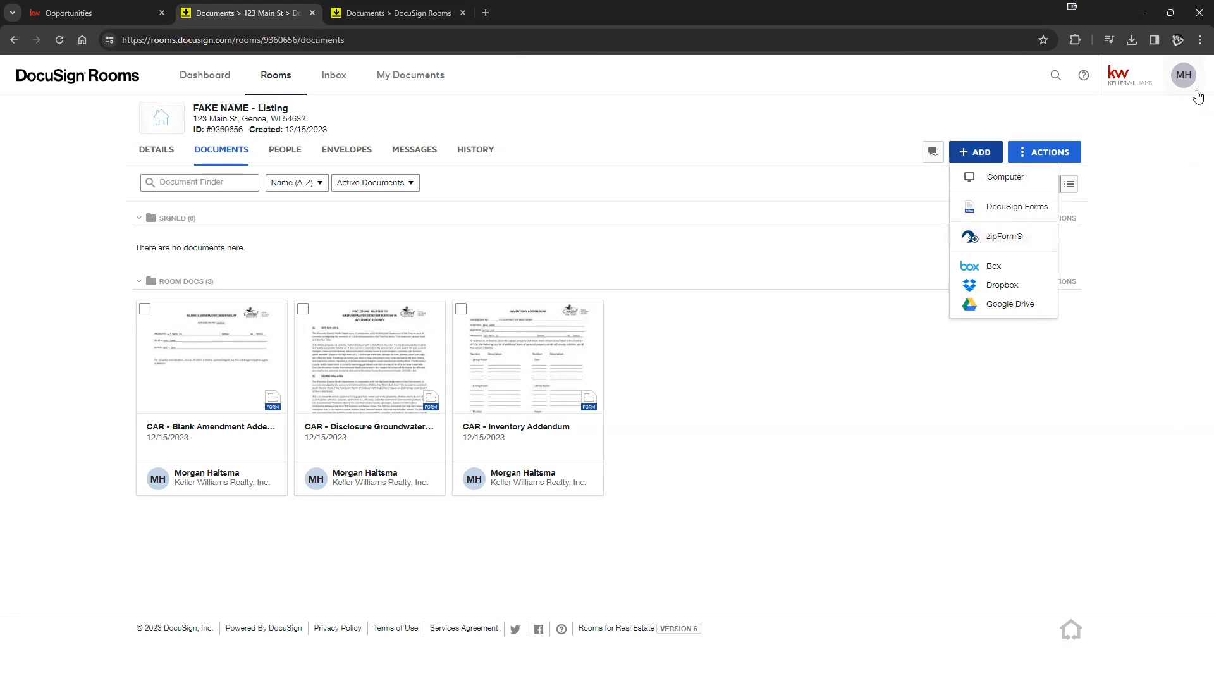
left_click(1177, 88)
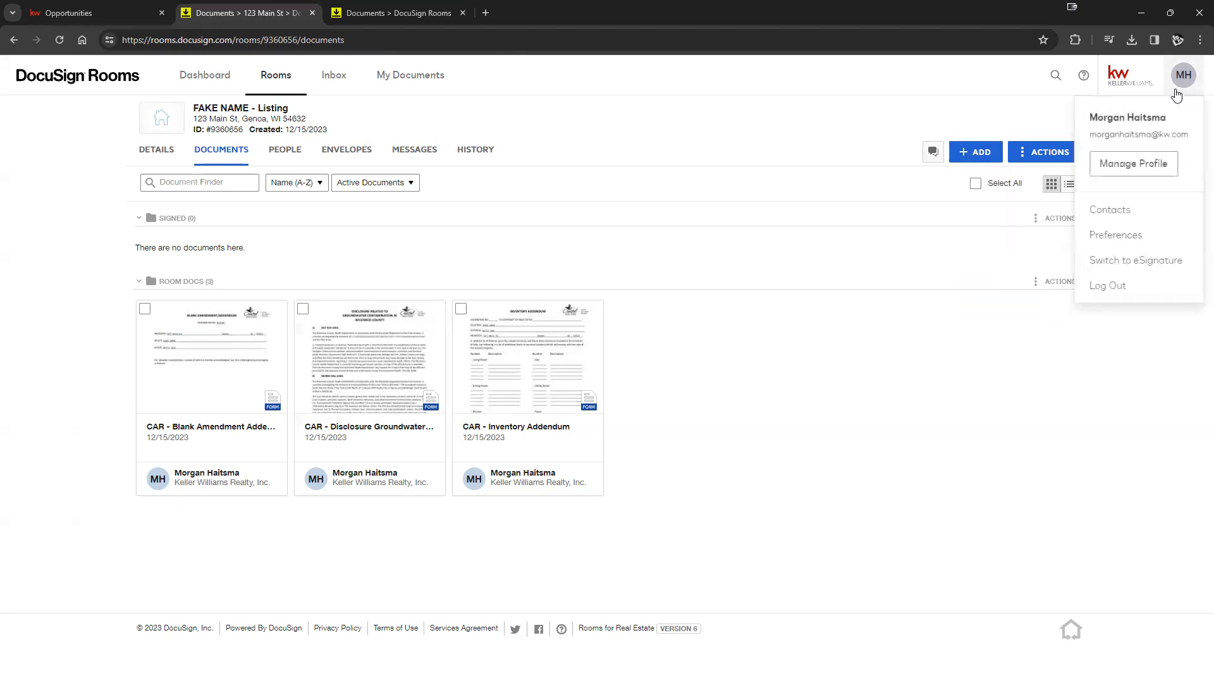
left_click(888, 292)
left_click(976, 152)
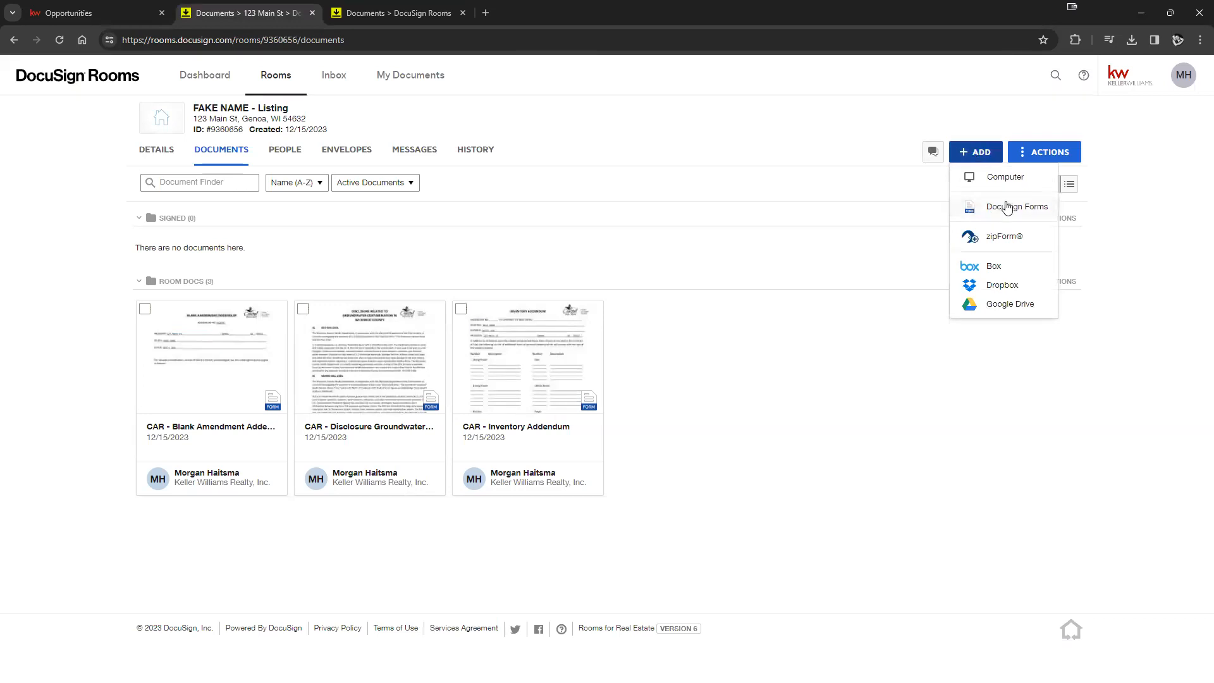
left_click(997, 237)
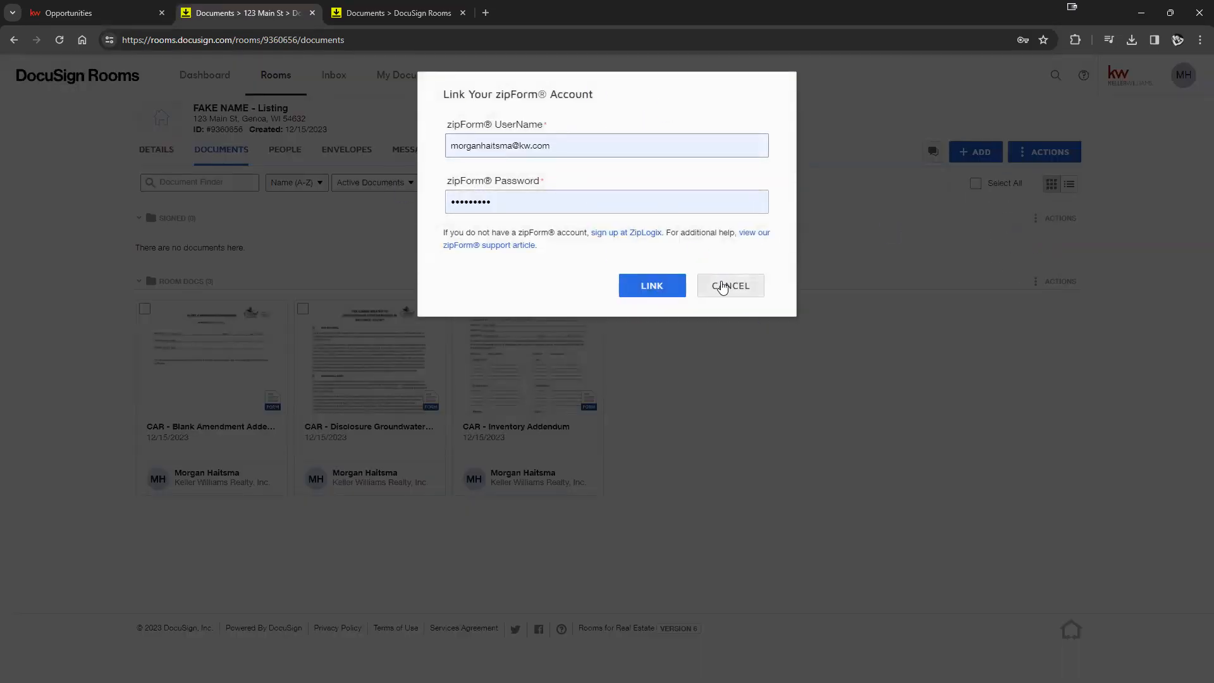
left_click(727, 285)
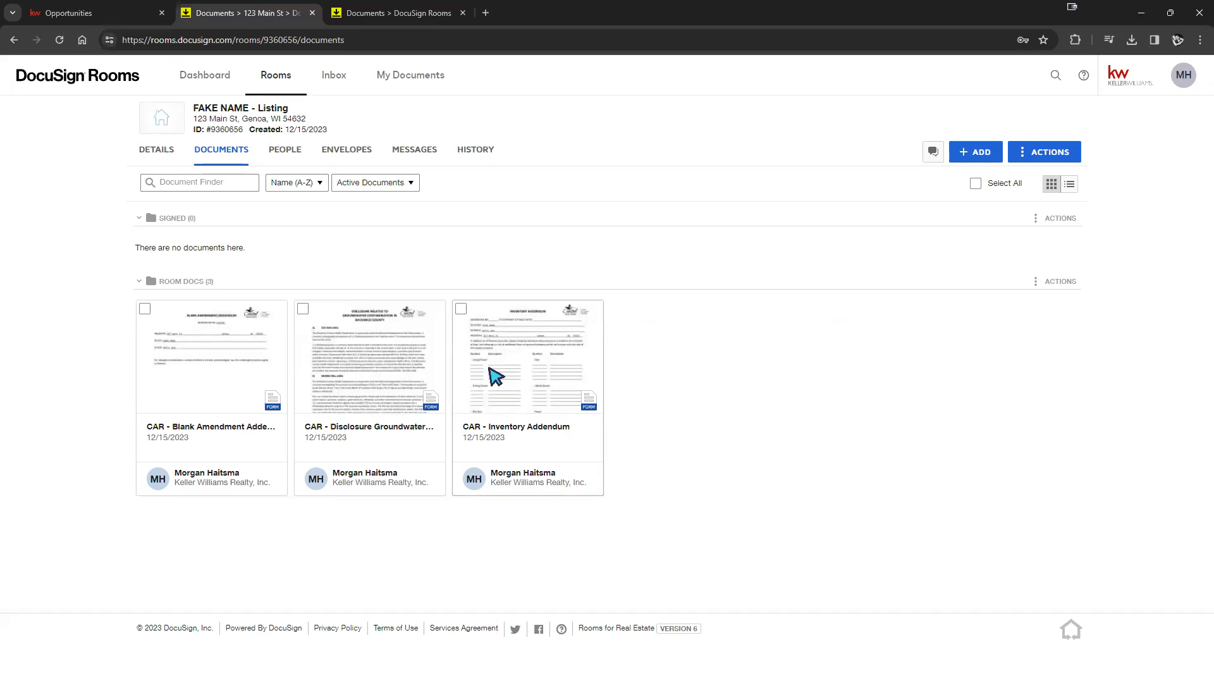
left_click(527, 373)
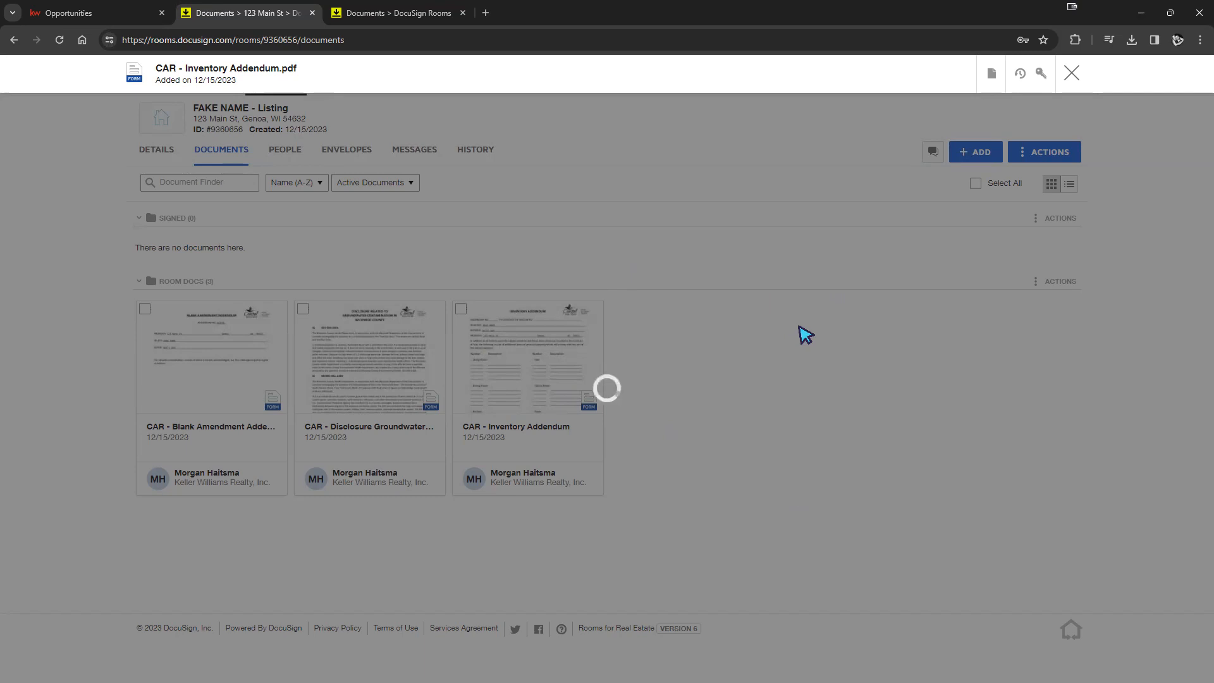
left_click(1070, 74)
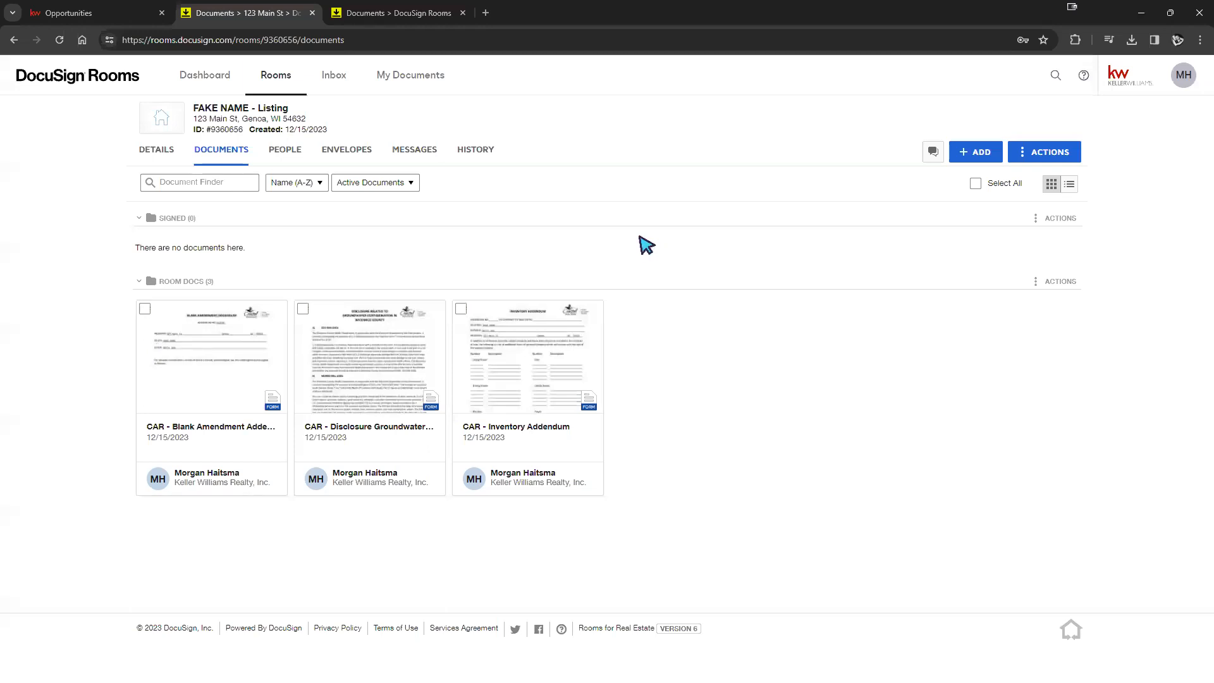
- Permanently delete the Disclosure Groundwater Contamination document, then select the Inventory Addendum
left_click(303, 310)
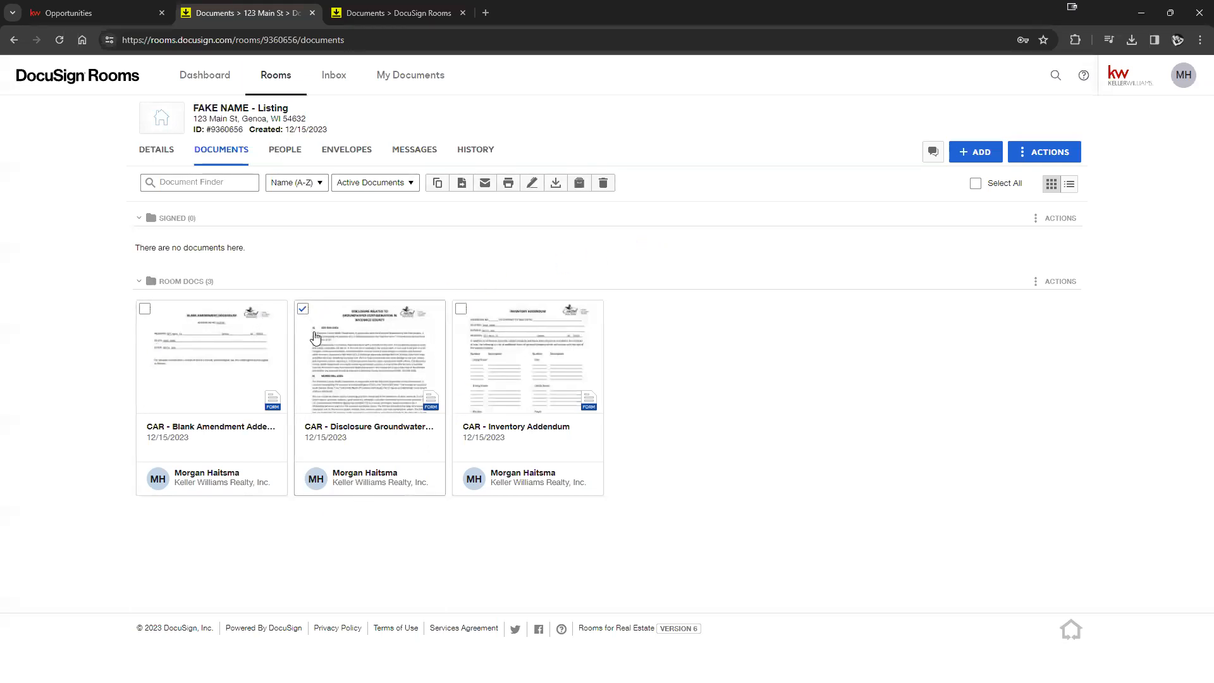
left_click(303, 310)
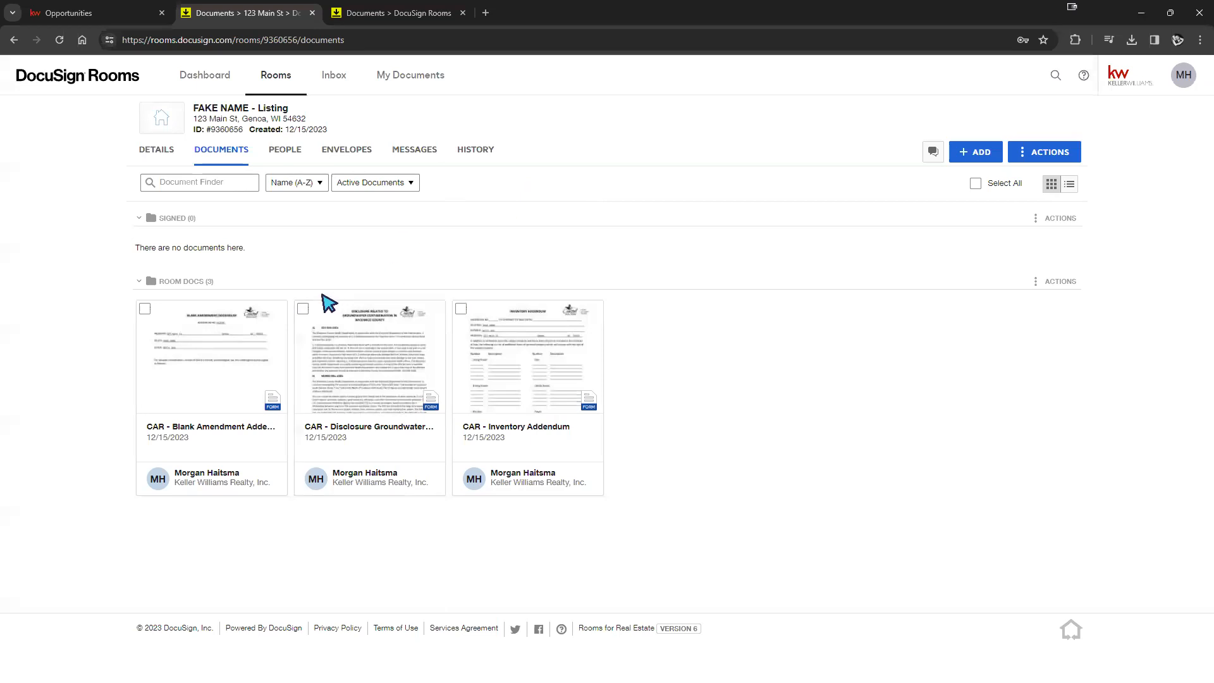
left_click(303, 310)
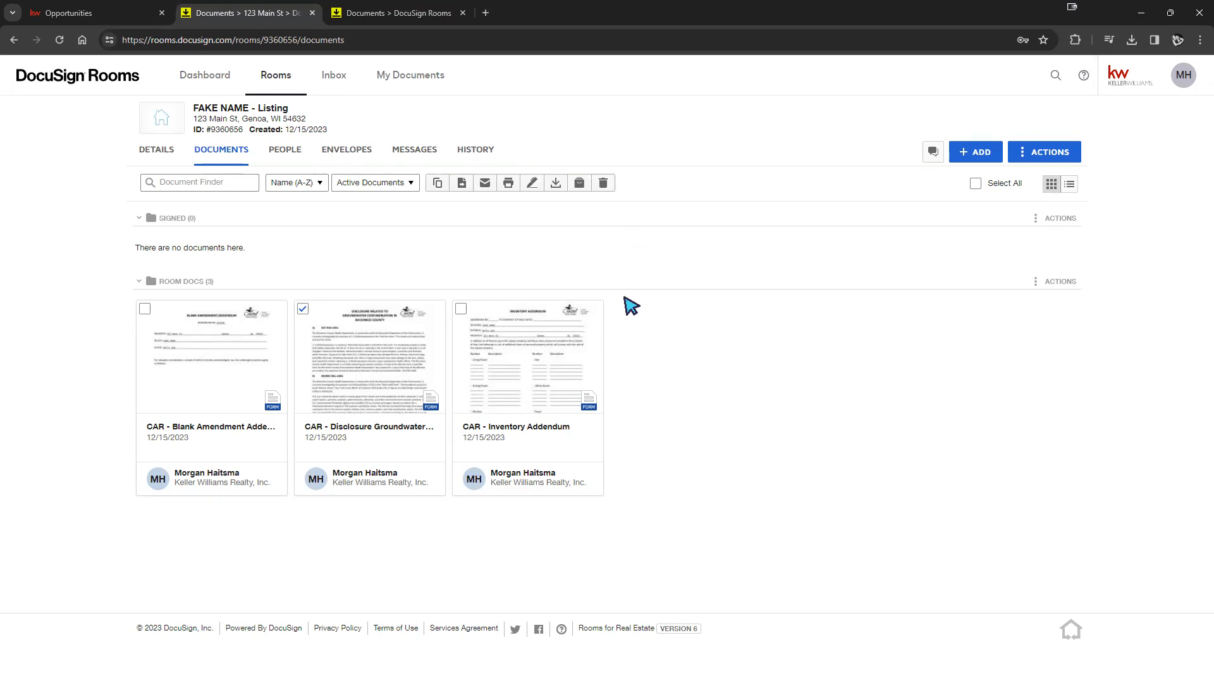
left_click(603, 183)
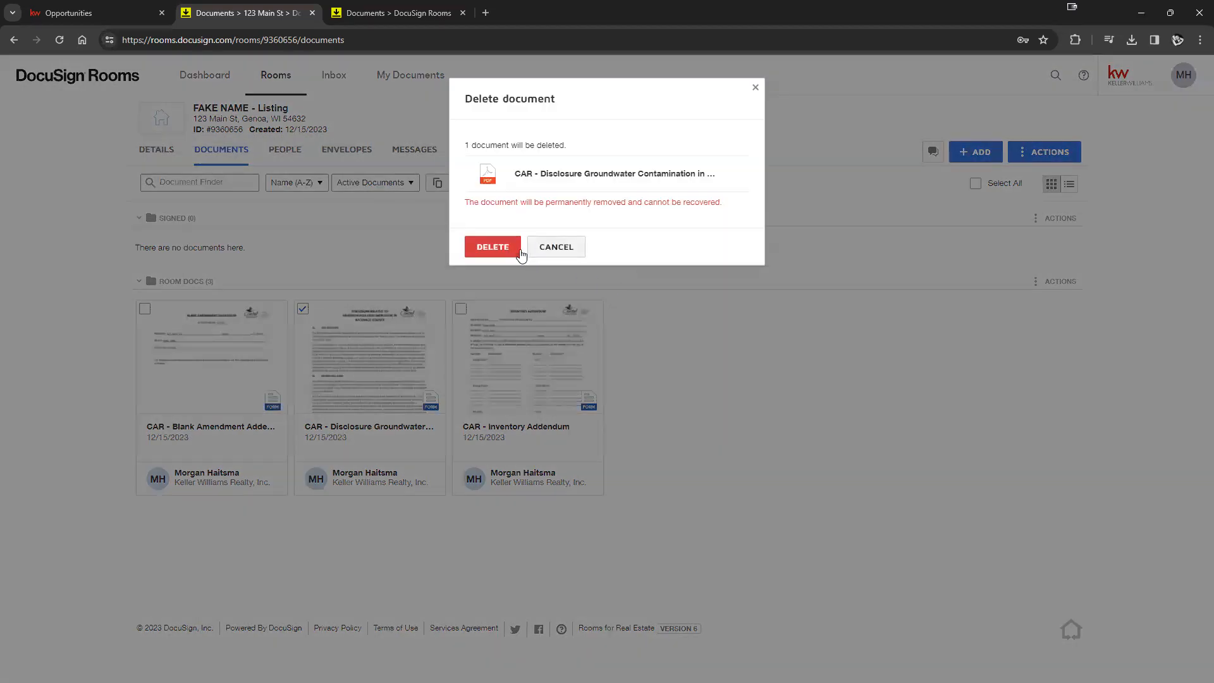
left_click(503, 248)
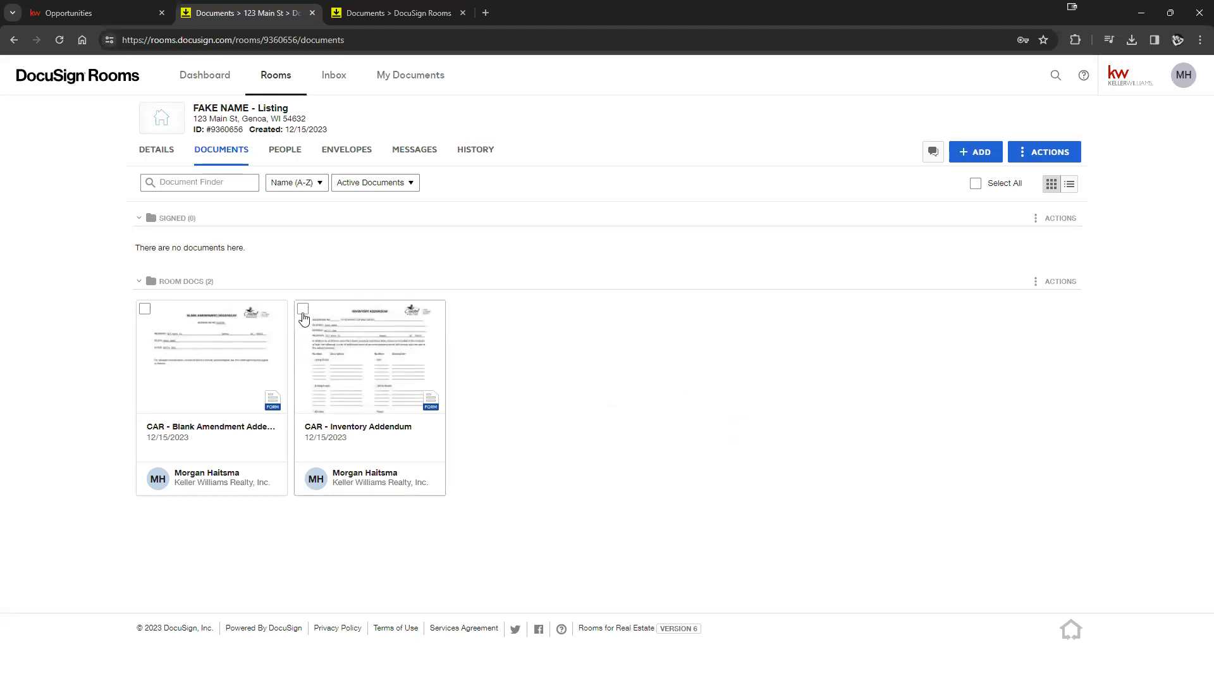
left_click(303, 308)
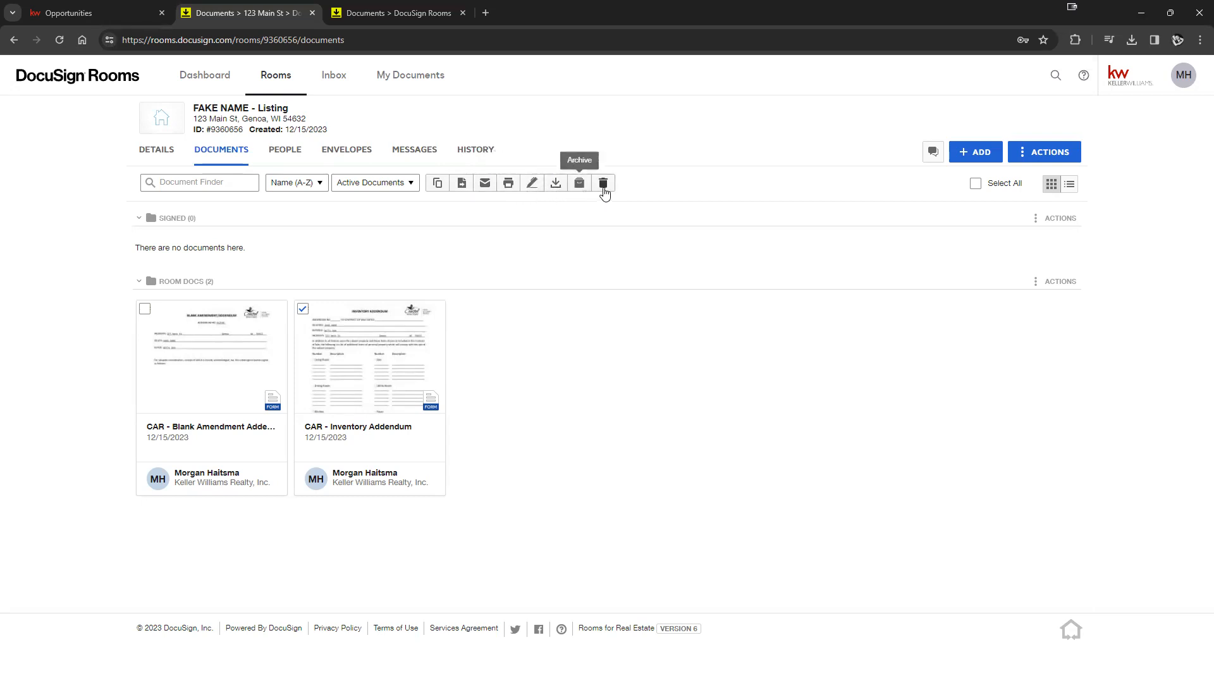
- Create an envelope from the selected Inventory Addendum to reach the recipient-role prompt
left_click(531, 185)
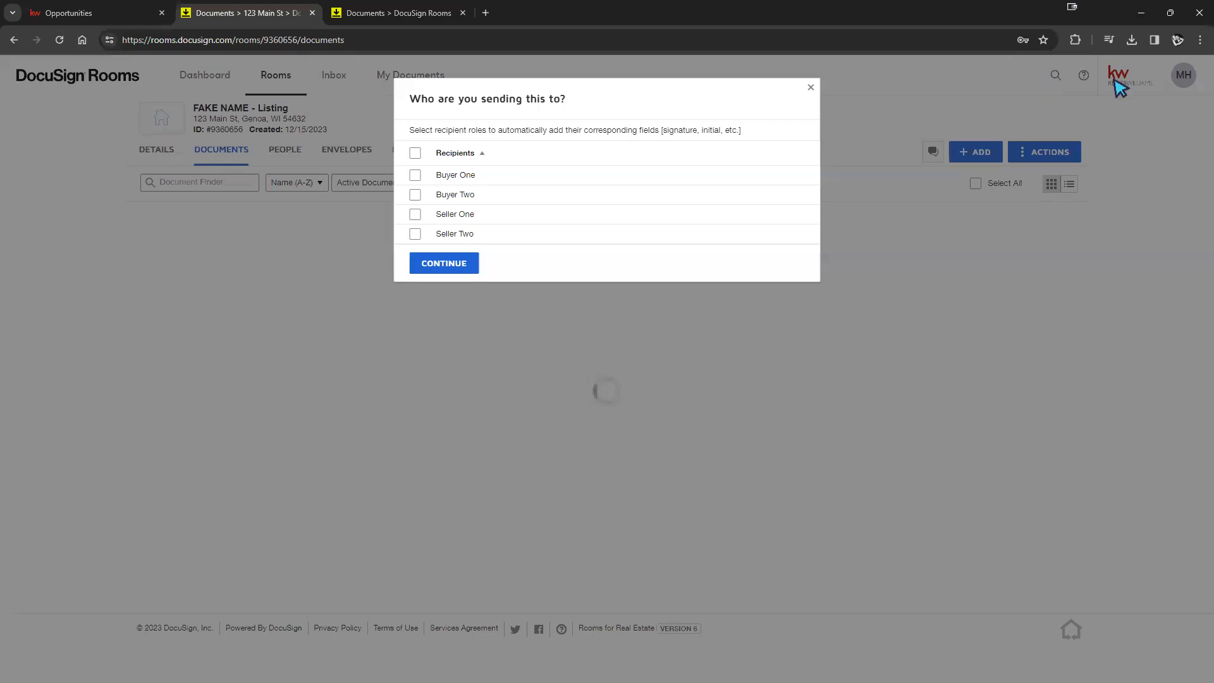
- Visit the KW Command listing opportunity and account menu, then return to the DocuSign room tab
left_click(95, 13)
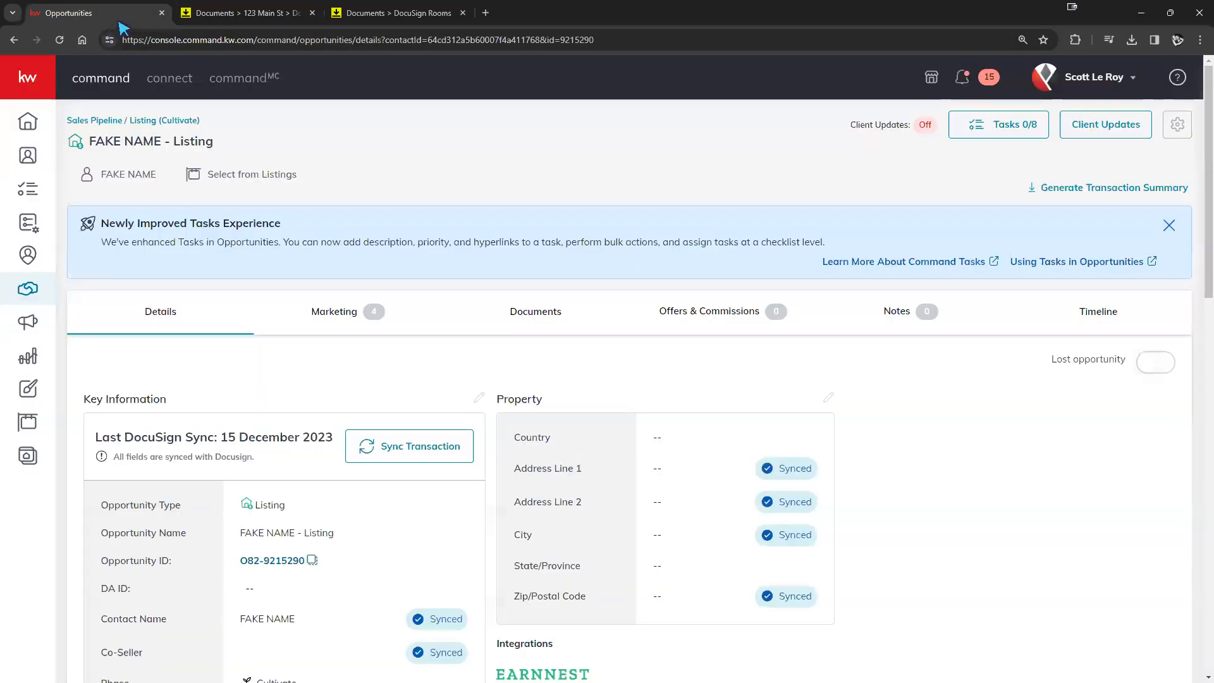
left_click(1095, 76)
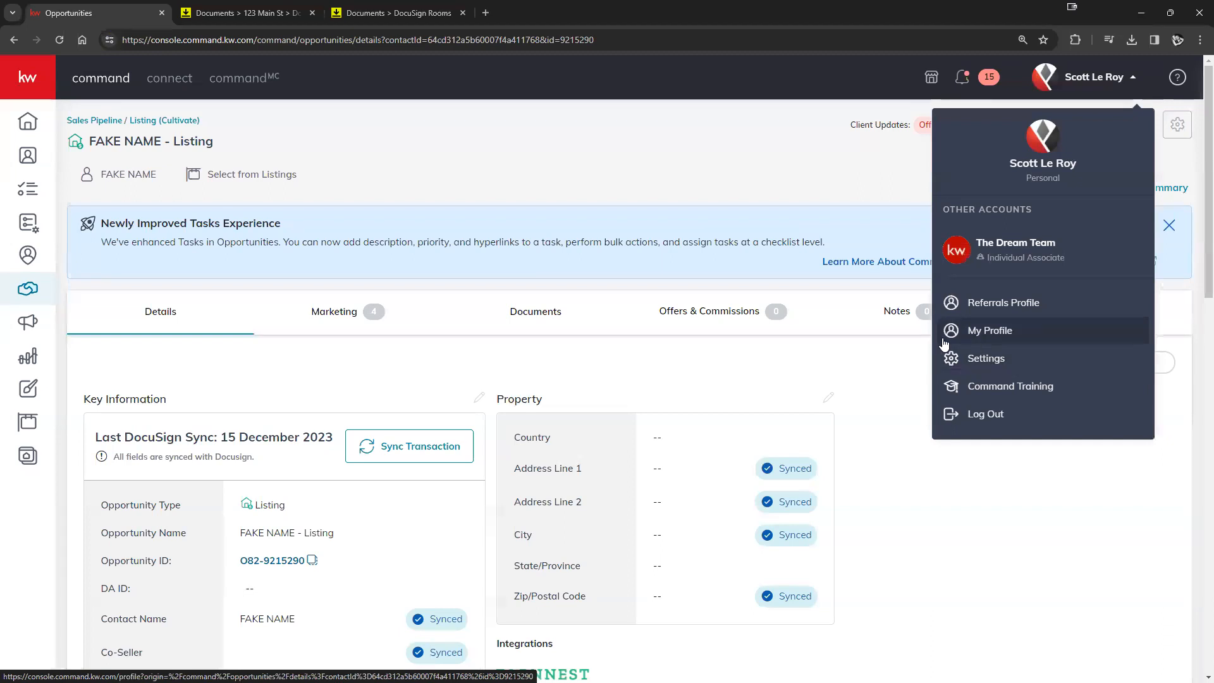
left_click(259, 12)
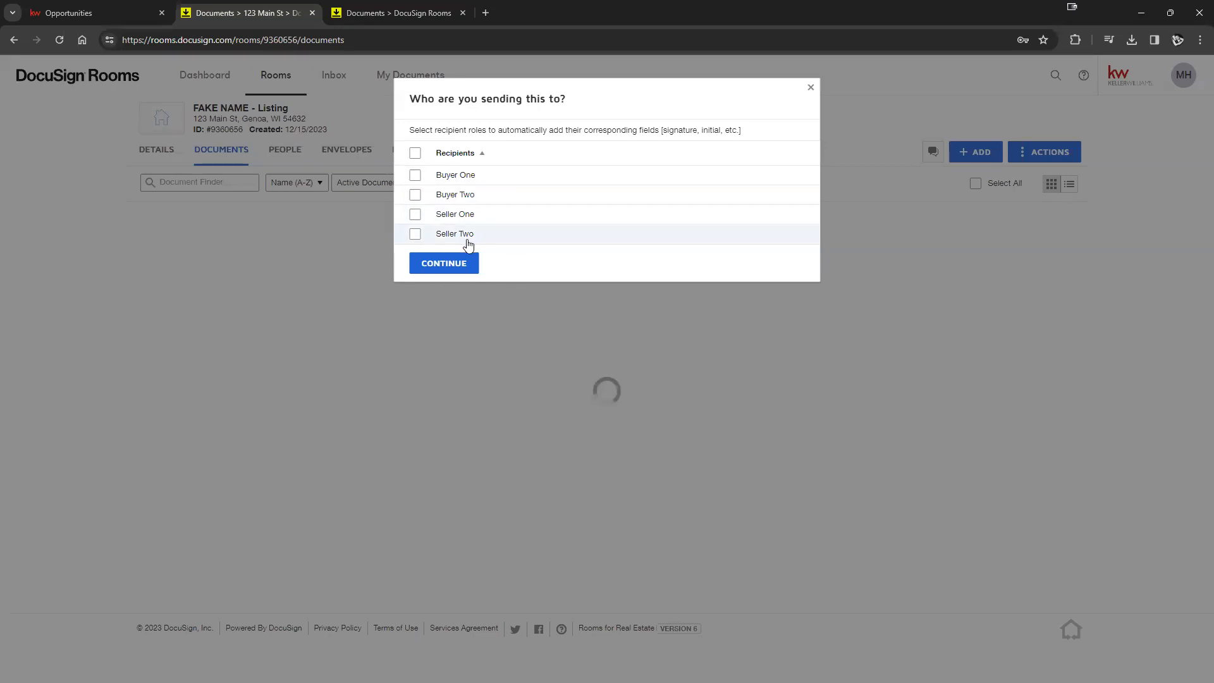
- Tick only Seller One under 'Who are you sending this to?' and continue
left_click(415, 176)
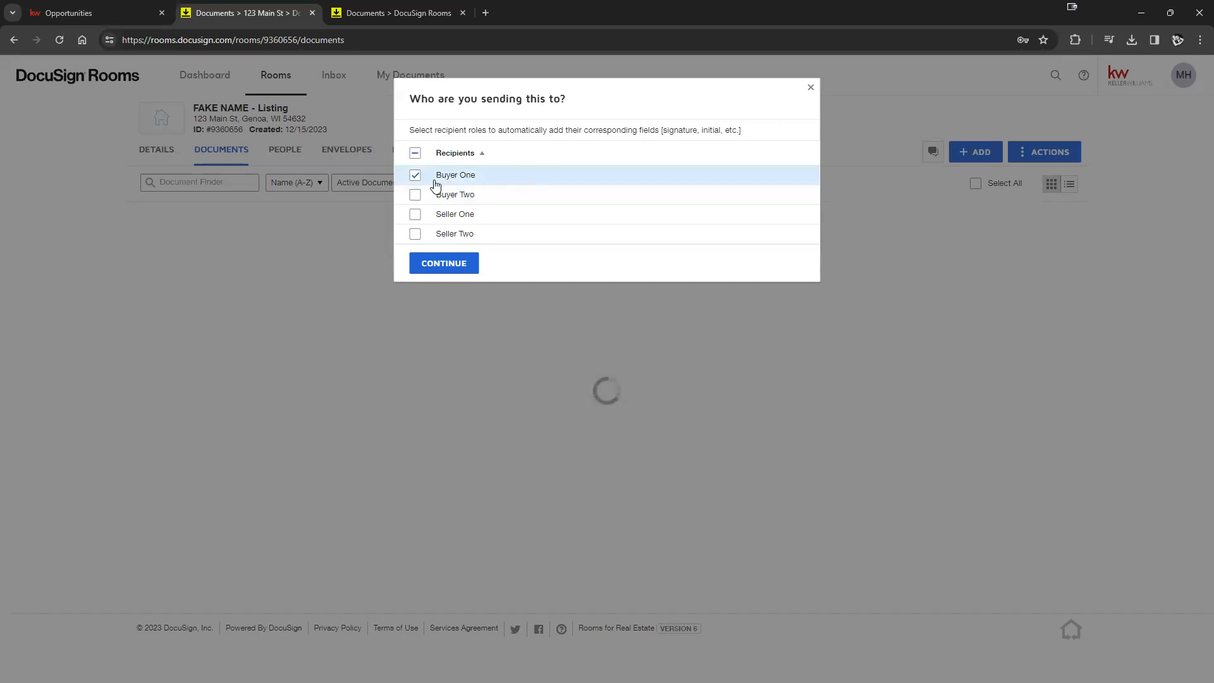
left_click(415, 177)
left_click(415, 217)
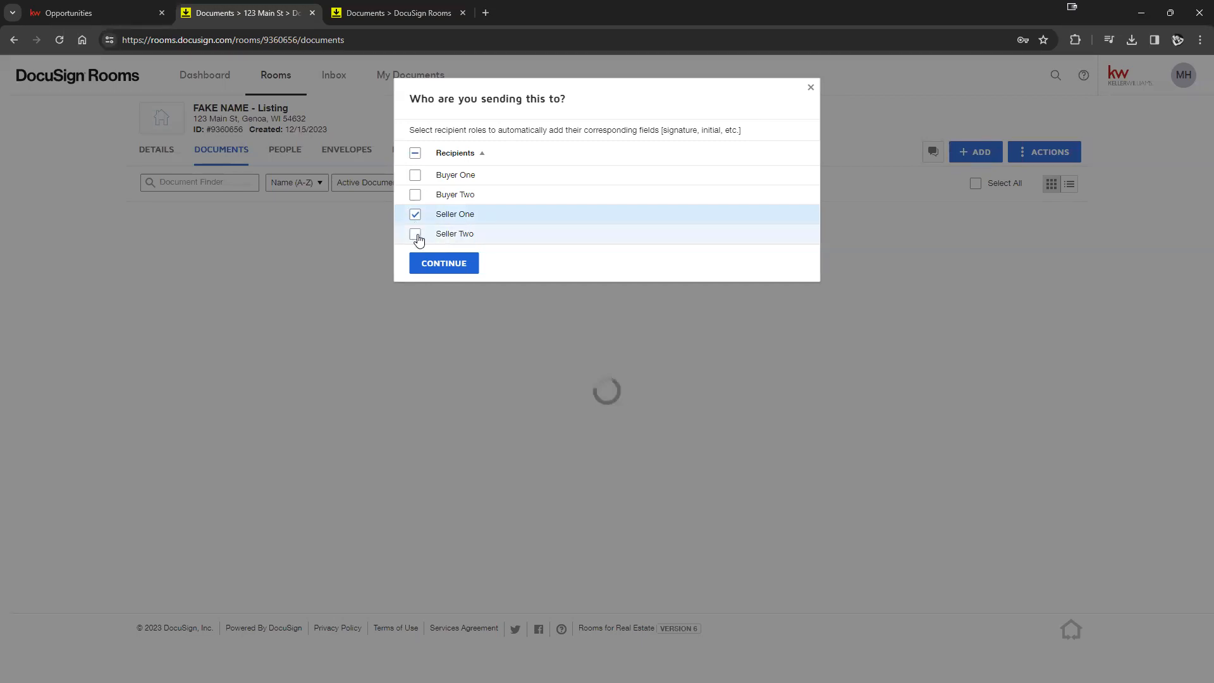
left_click(416, 215)
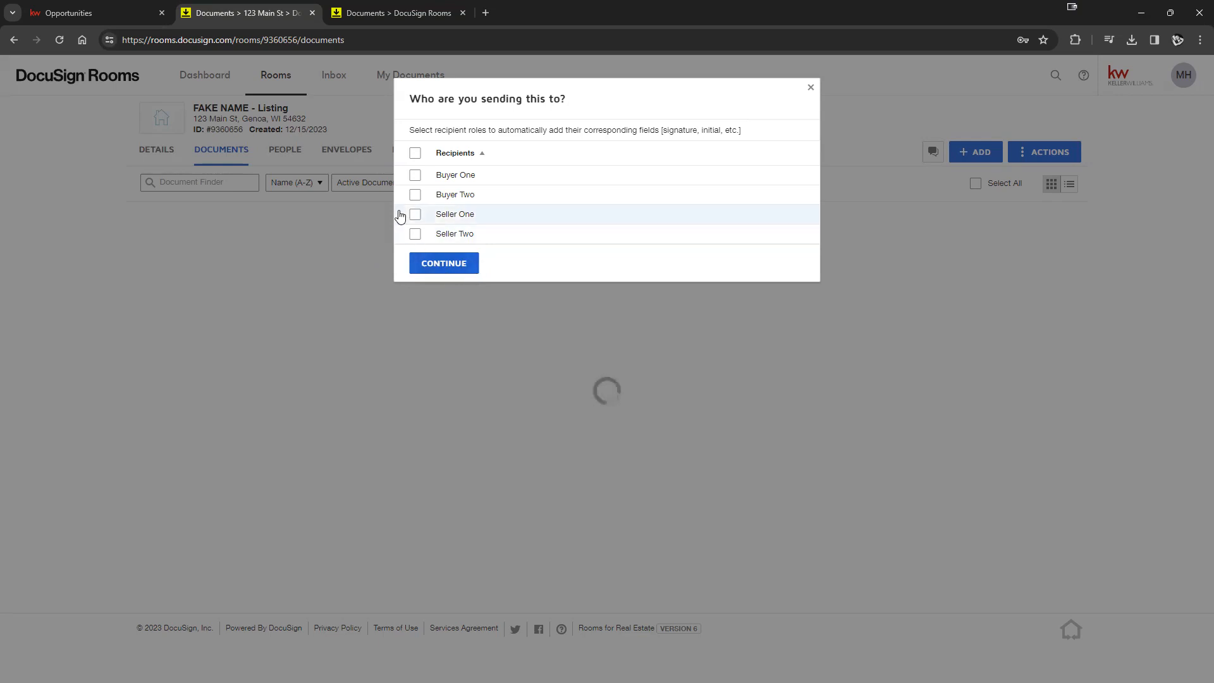
left_click(419, 218)
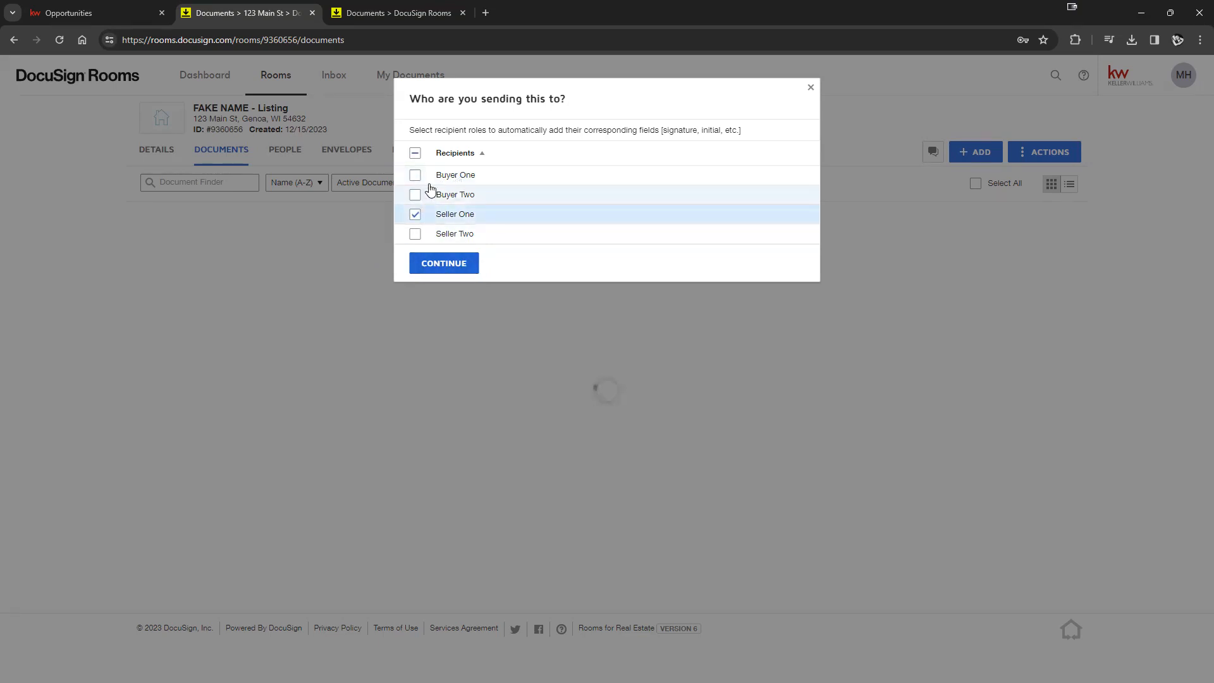
left_click(436, 276)
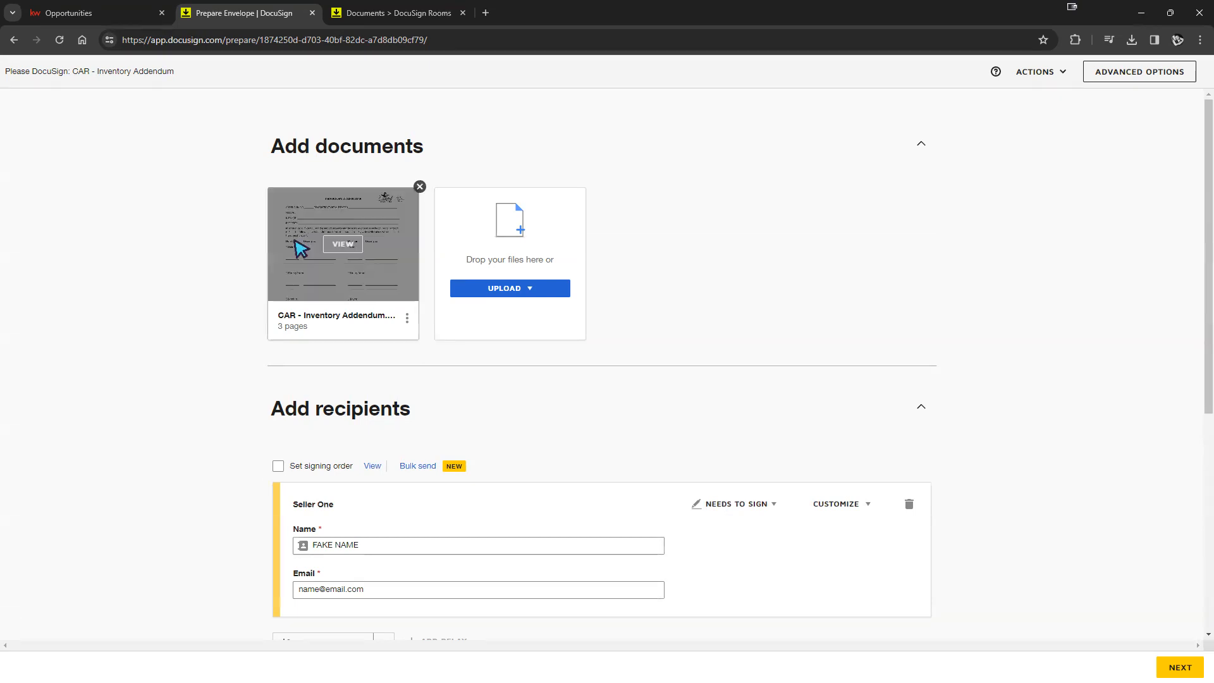
- Preview CAR - Inventory Addendum.pdf from the Prepare Envelope page, then close the preview
mouse_move(402, 266)
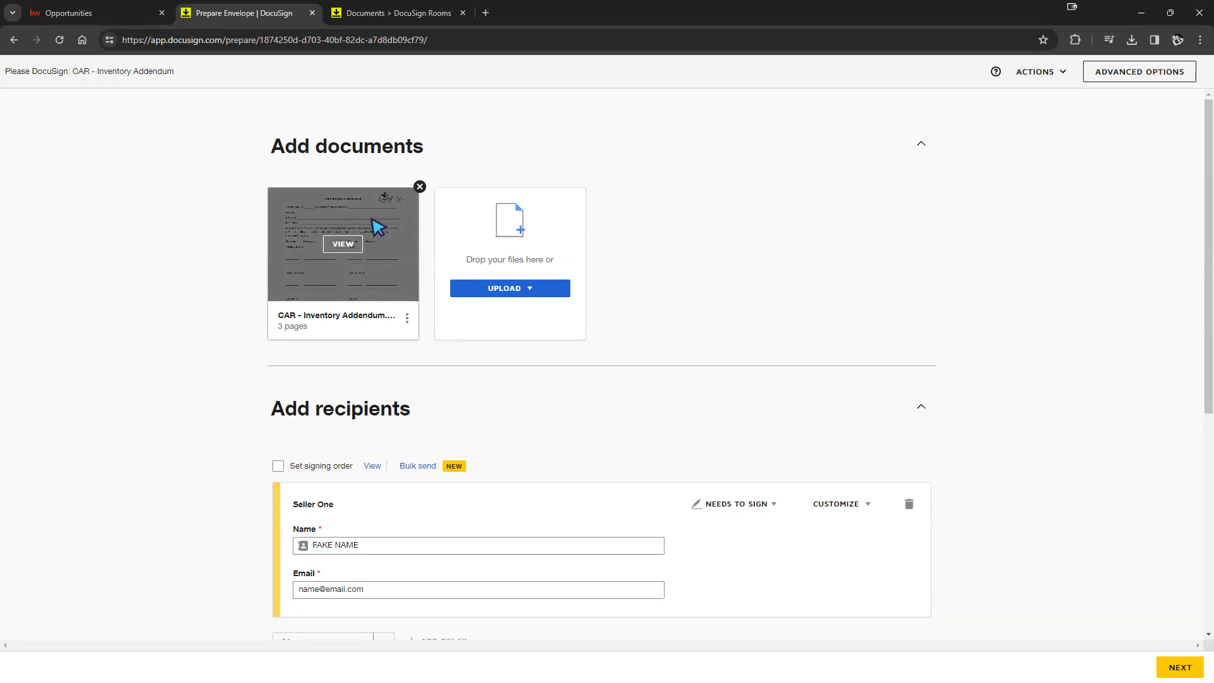
left_click(347, 246)
scroll(591, 290, "down", 3)
scroll(591, 289, "up", 3)
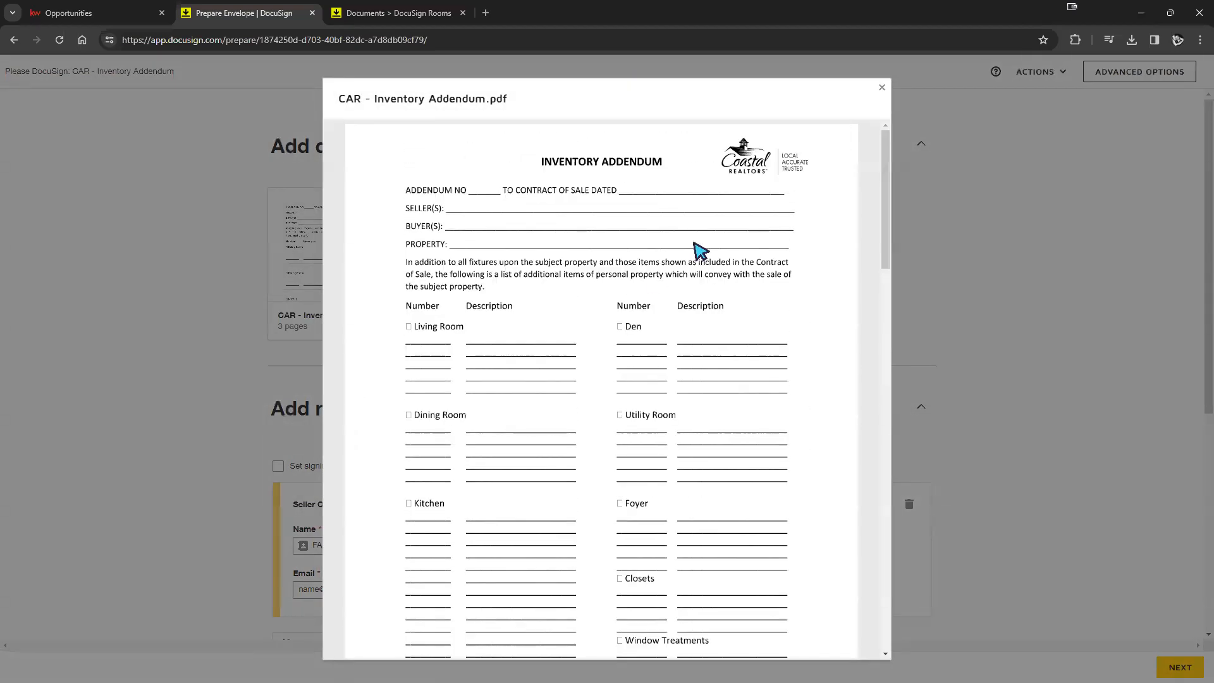
left_click(880, 89)
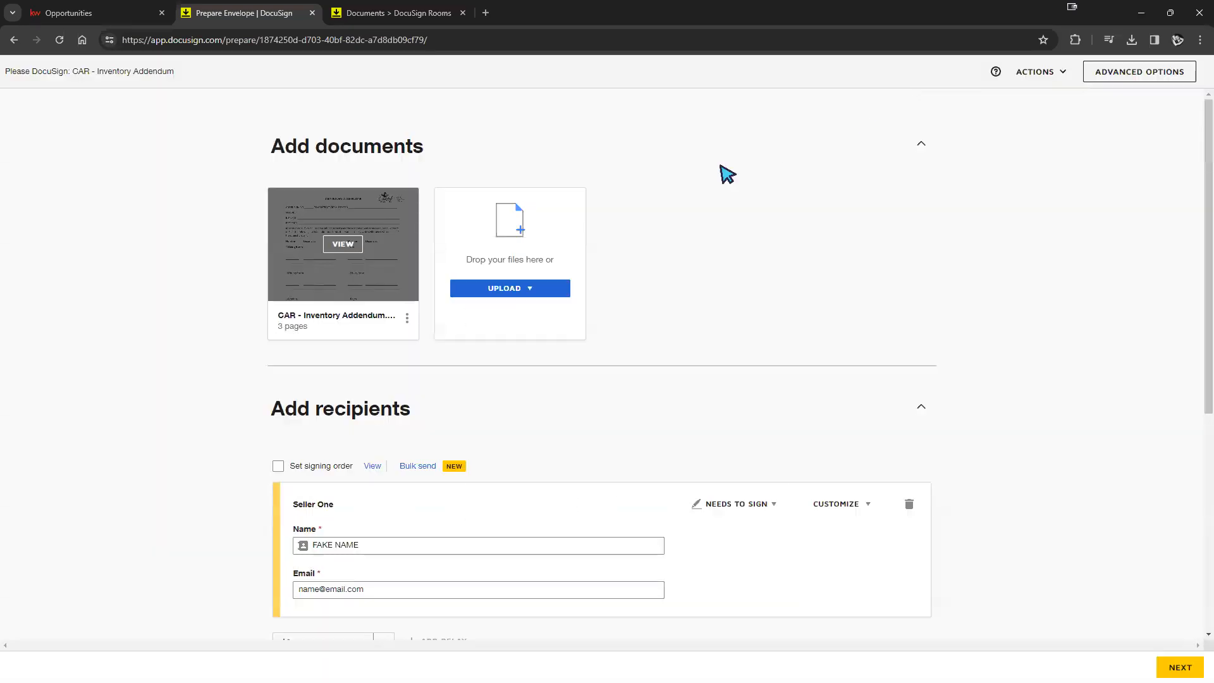
- Add CAR - Blank Amendment Addendum 2.pdf from the room's Room Docs folder to the envelope
left_click(524, 290)
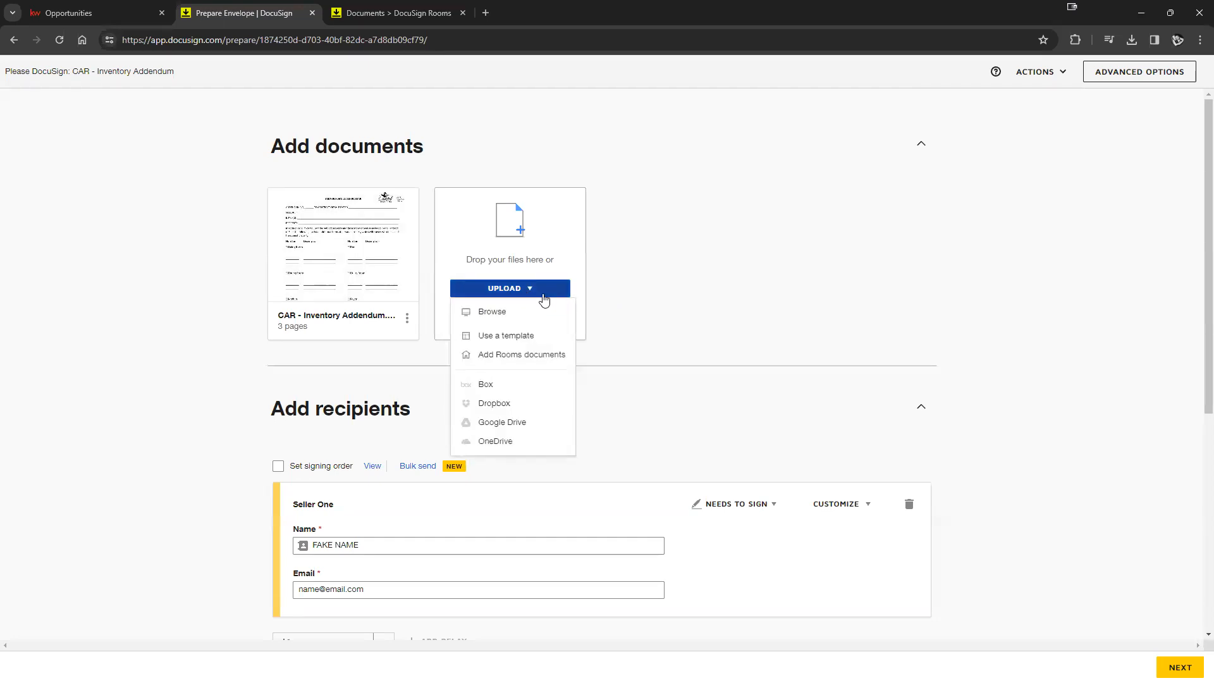
left_click(523, 360)
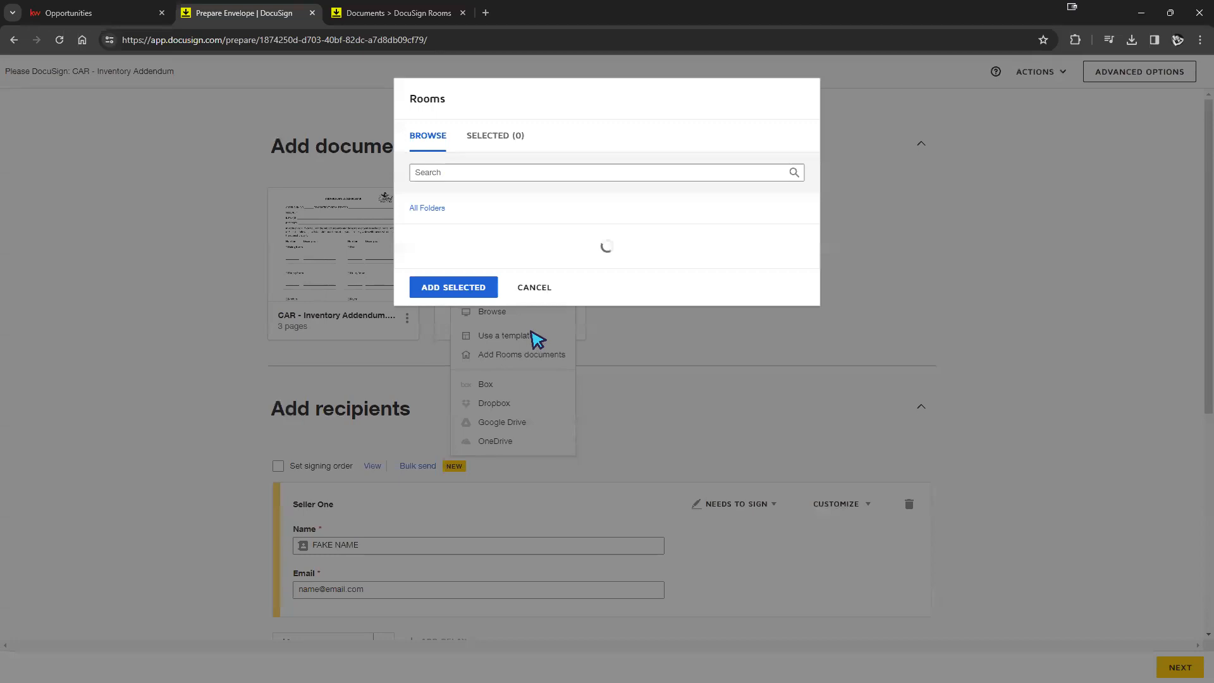
left_click(542, 247)
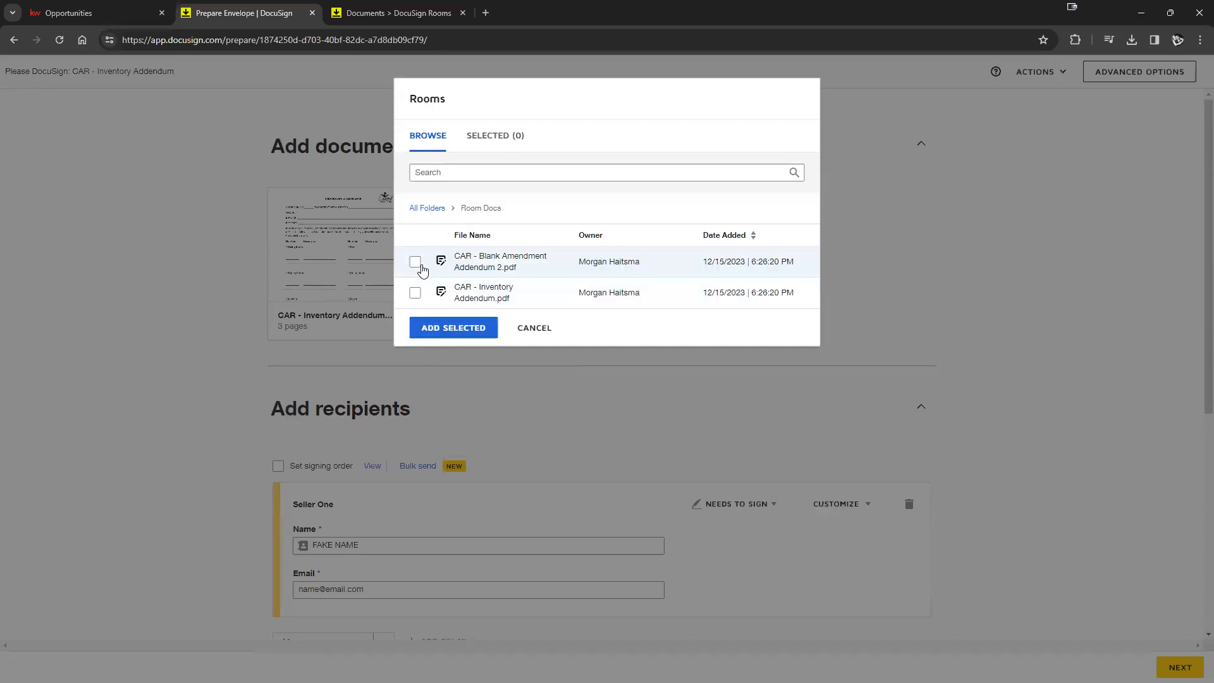
left_click(415, 263)
left_click(471, 331)
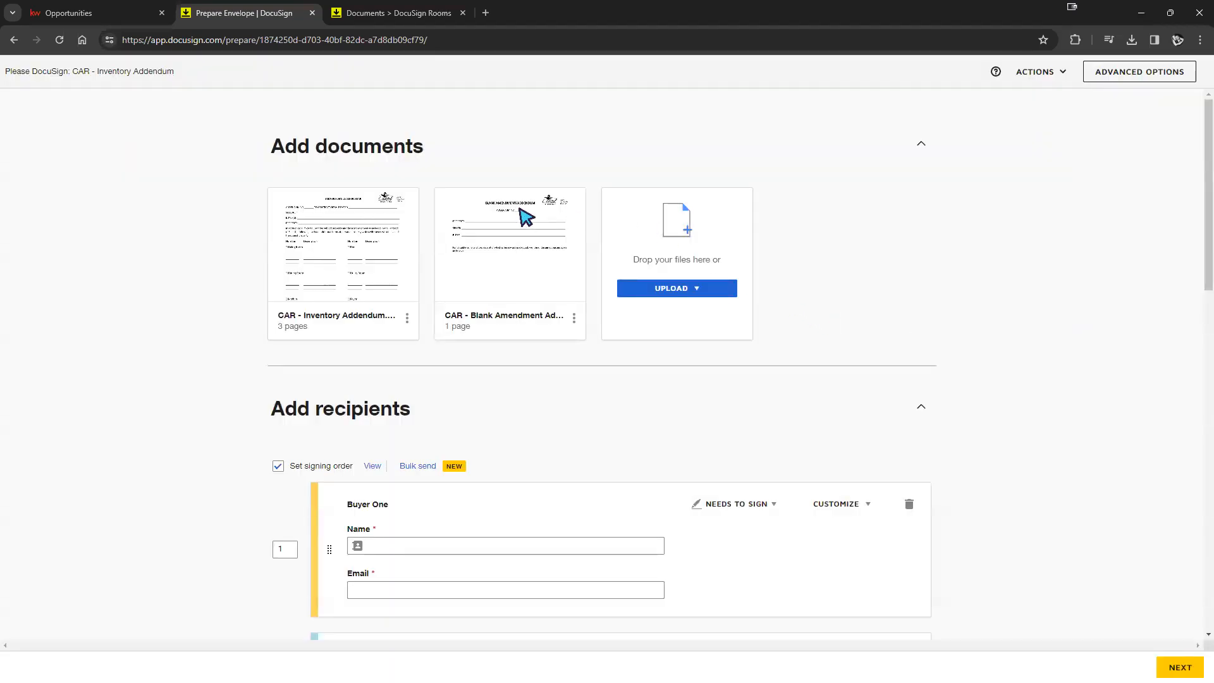
mouse_move(587, 193)
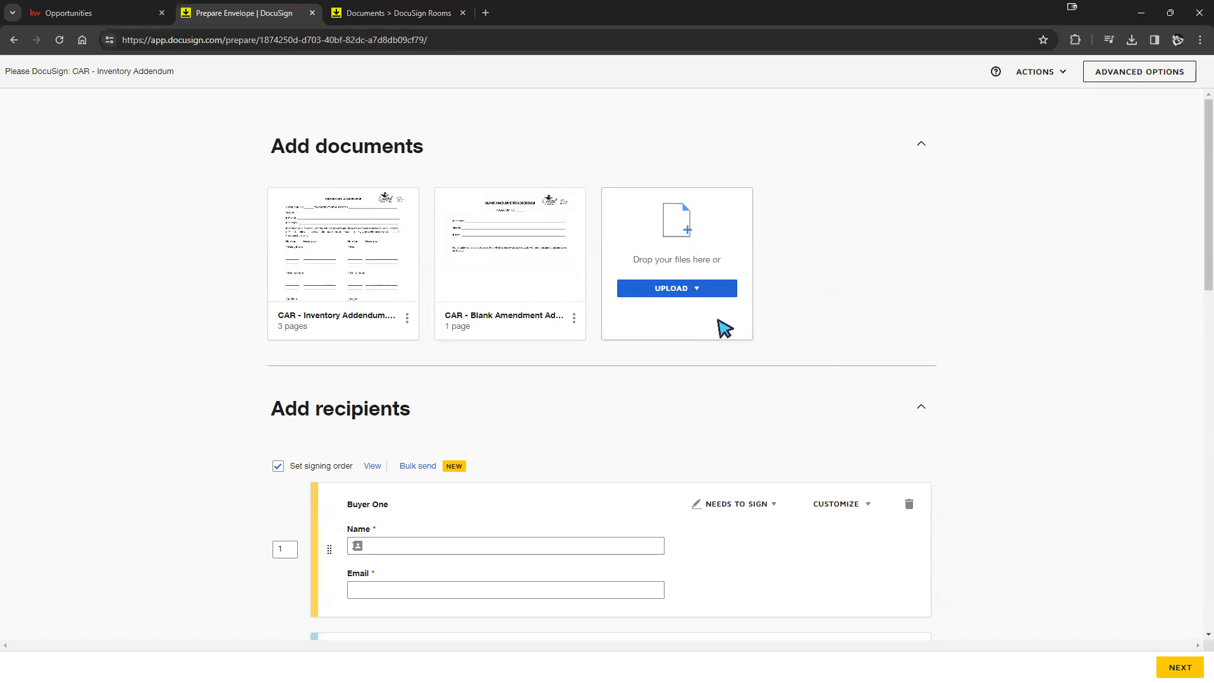
- Glance at the Blank Amendment Addendum's options, then delete the duplicate Seller One recipient
left_click(573, 319)
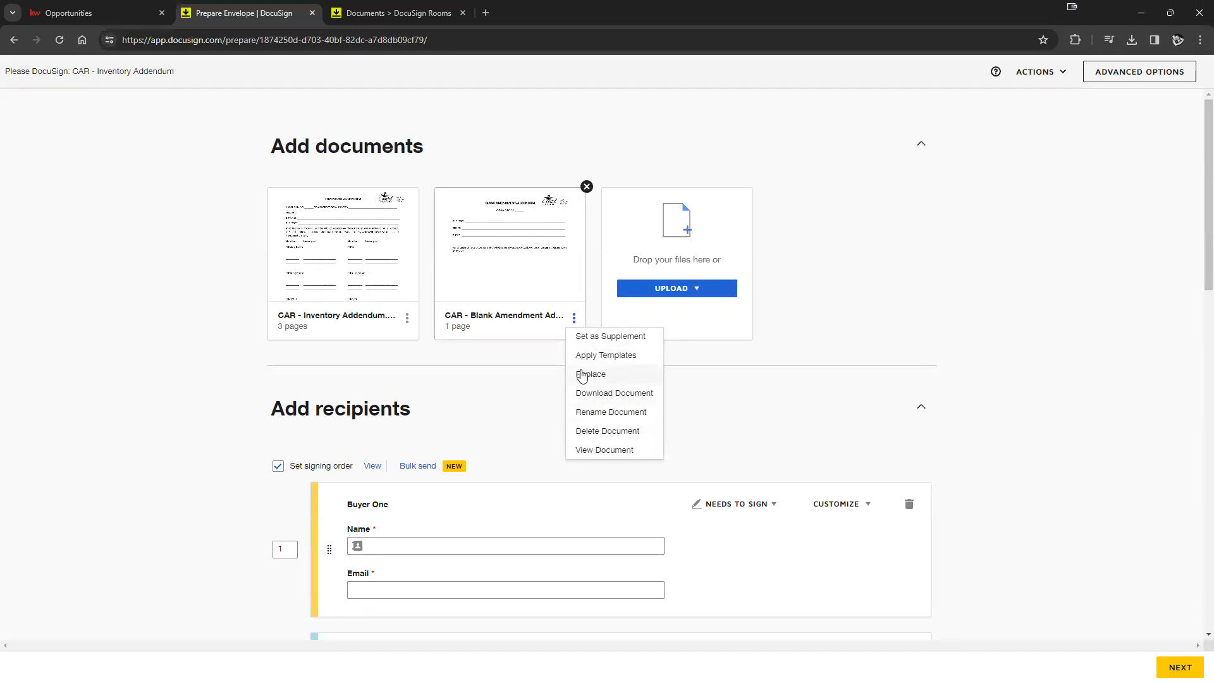
left_click(851, 327)
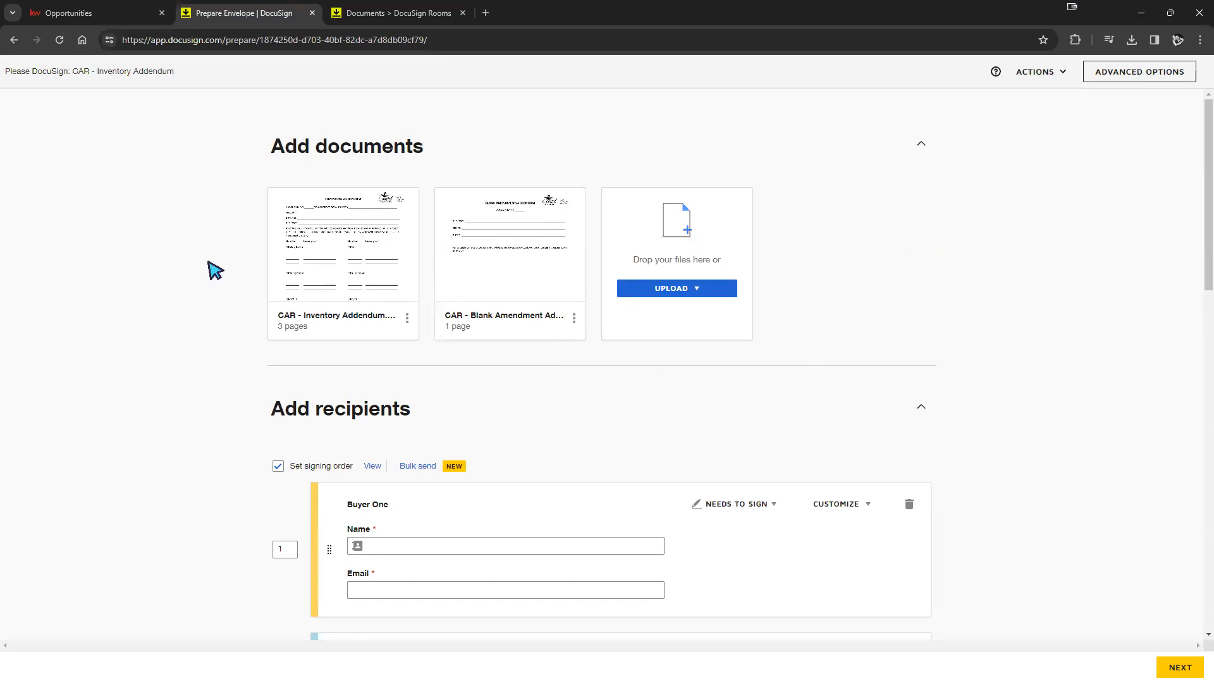
scroll(678, 414, "down", 3)
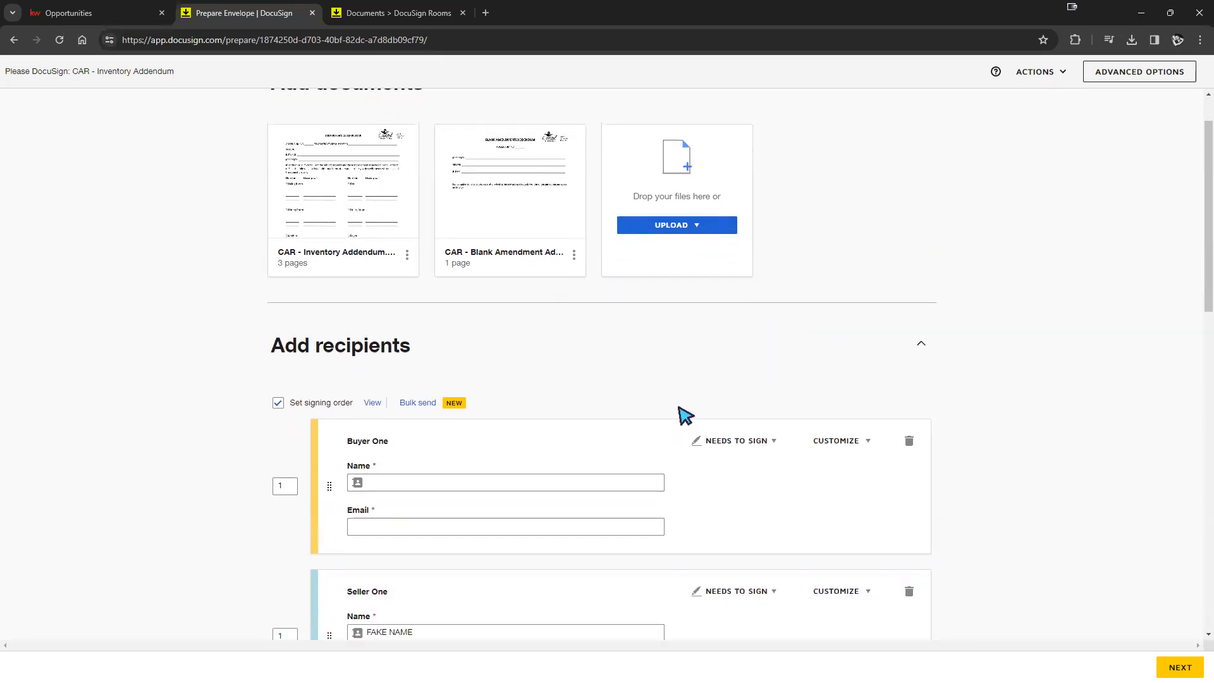
scroll(680, 400, "down", 4)
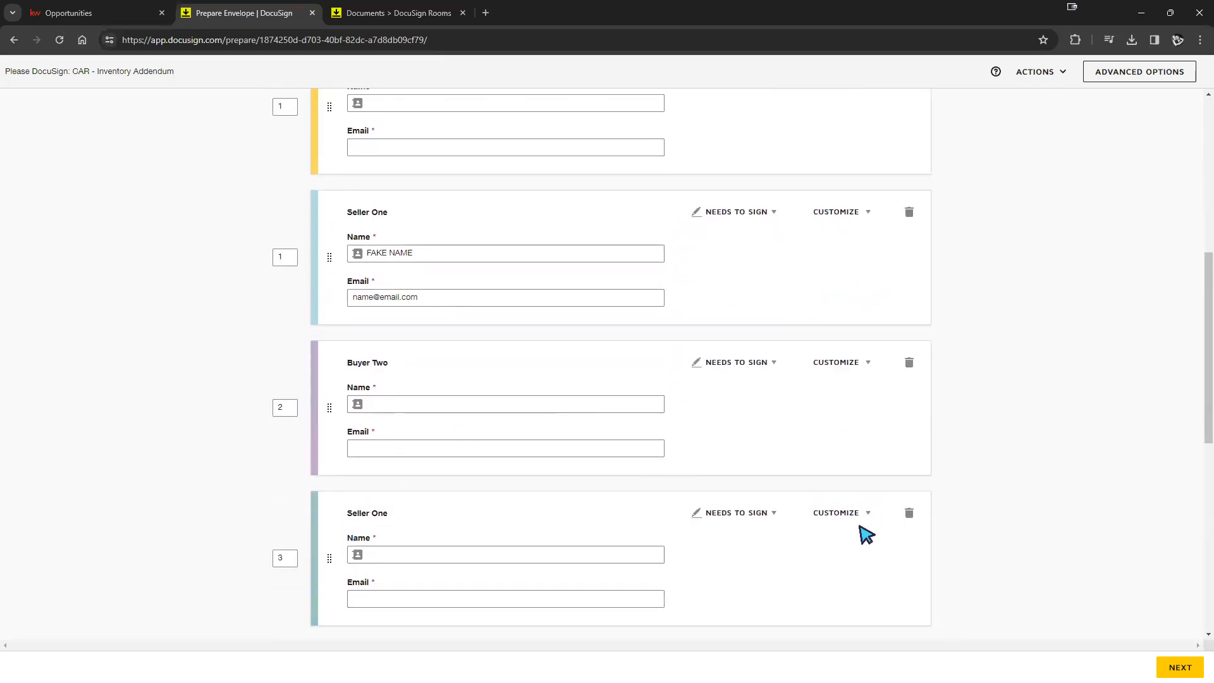
left_click(908, 514)
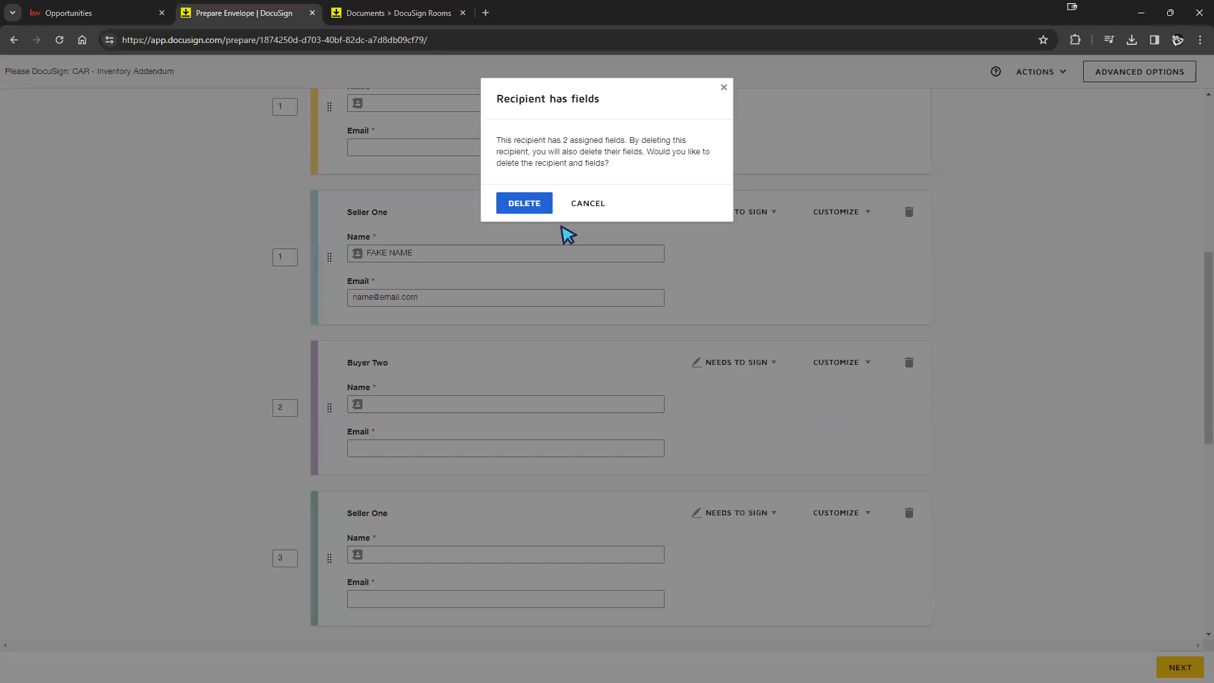
left_click(549, 205)
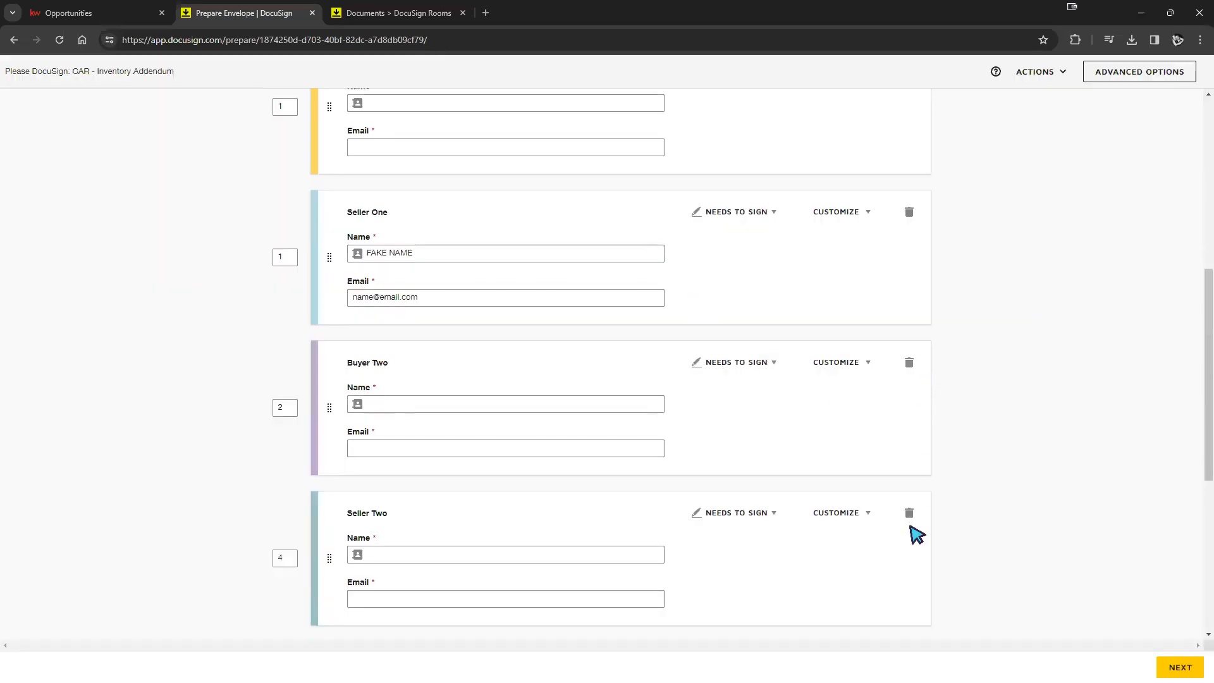
- Delete the Buyer Two and Seller Two recipients, leaving Buyer One and Seller One
left_click(908, 364)
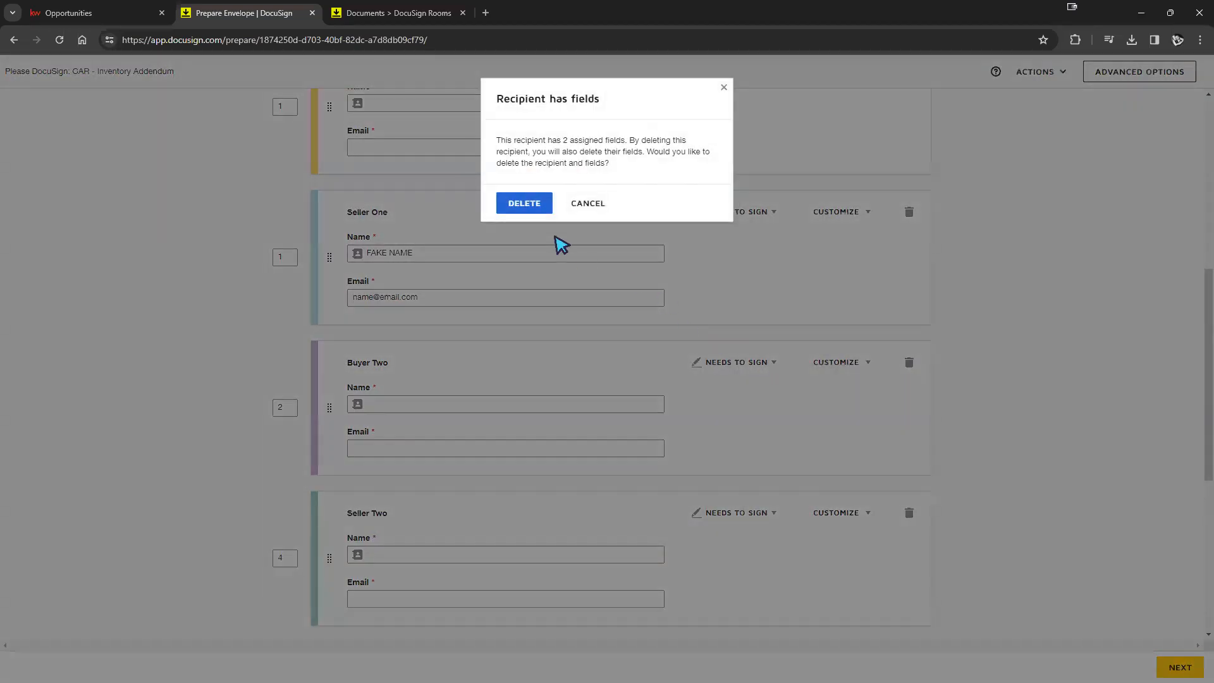
left_click(537, 204)
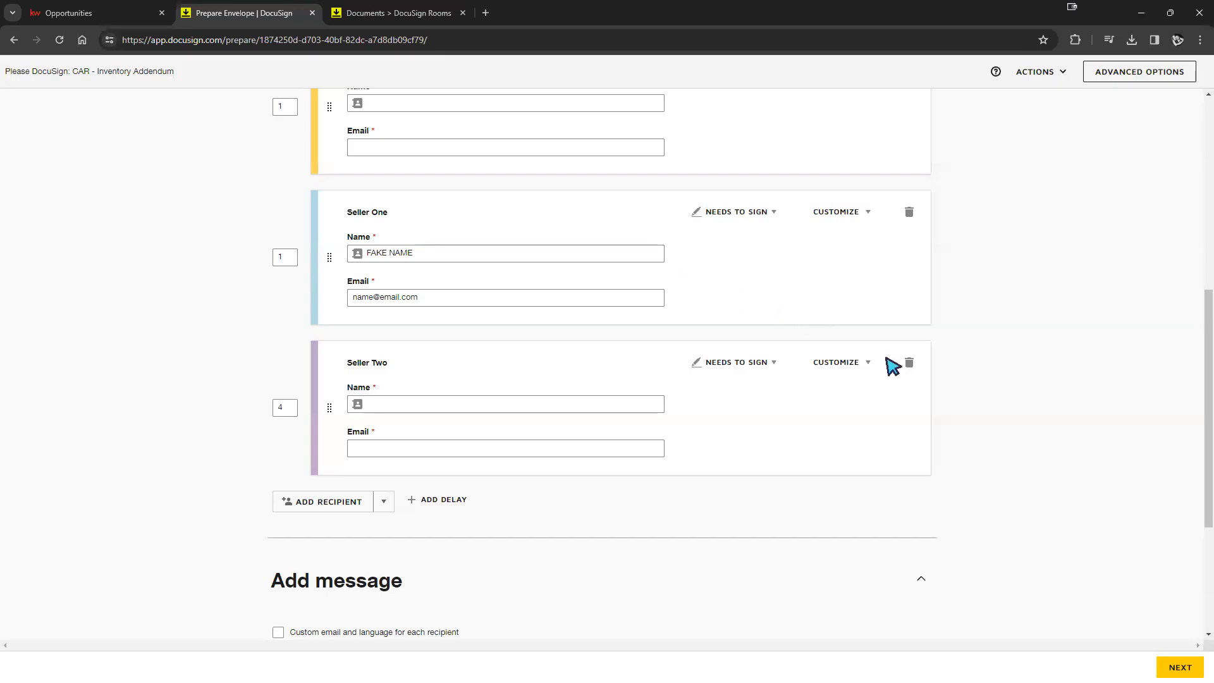
left_click(908, 363)
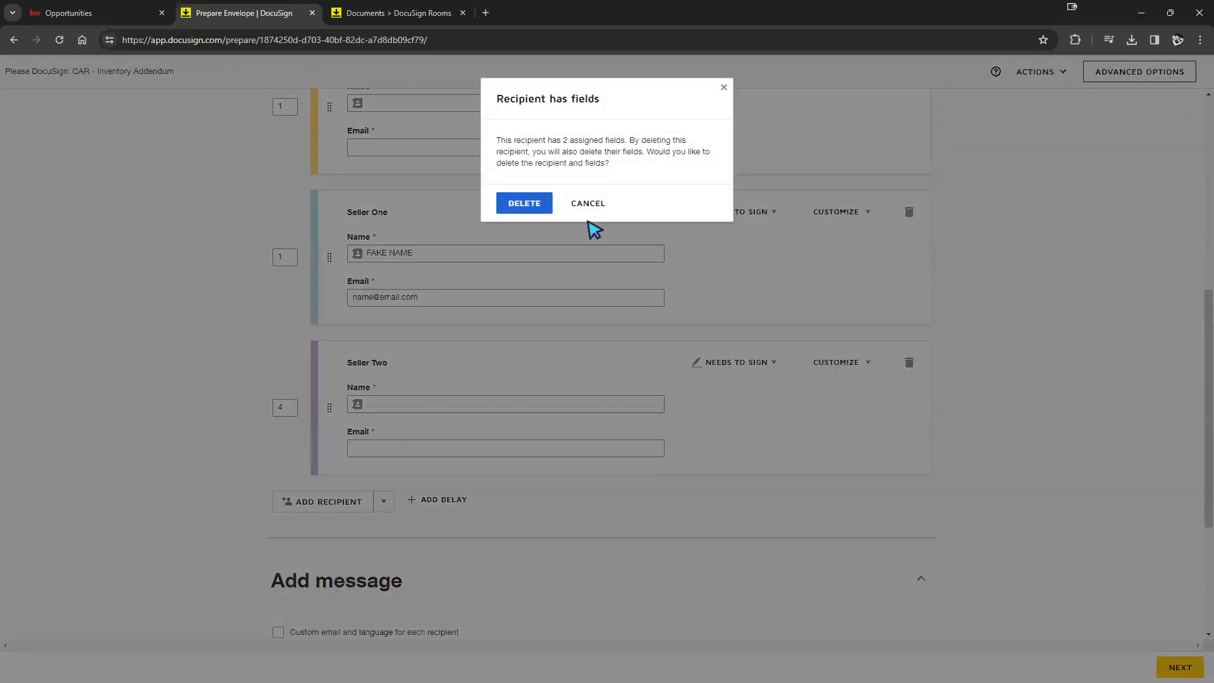
left_click(531, 204)
scroll(970, 494, "up", 3)
scroll(984, 469, "down", 2)
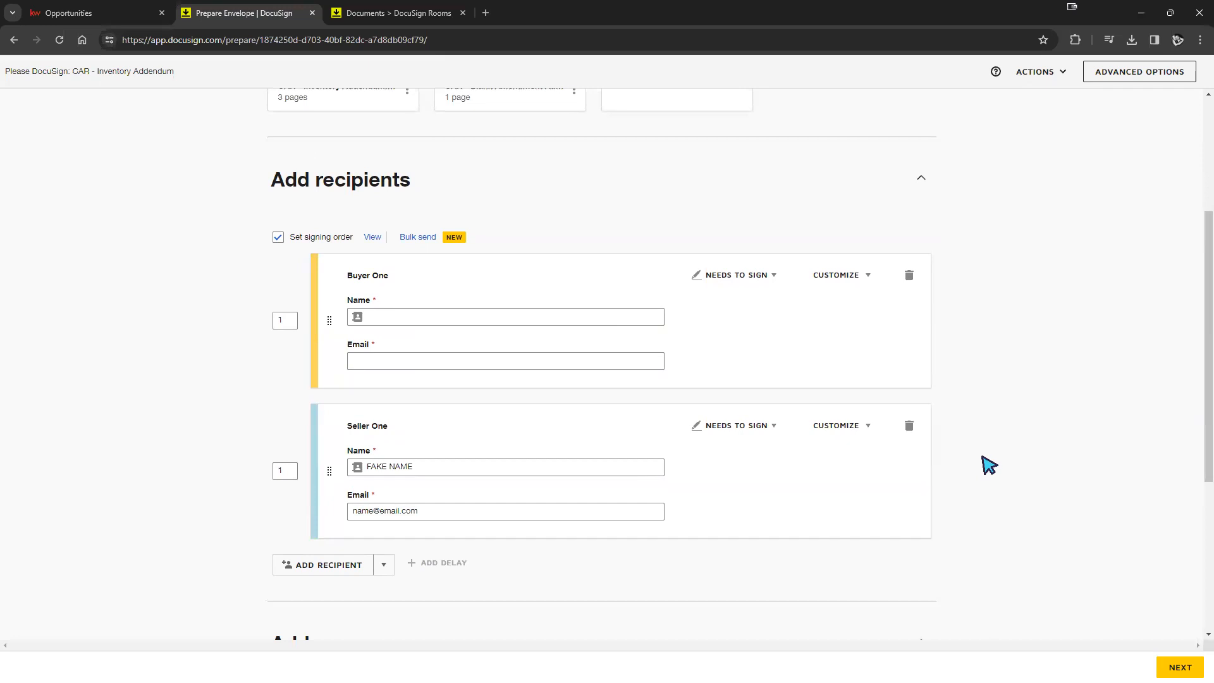
- Switch off signing order and fill Buyer One's name and e-mail from the buyer's saved contact
left_click(277, 238)
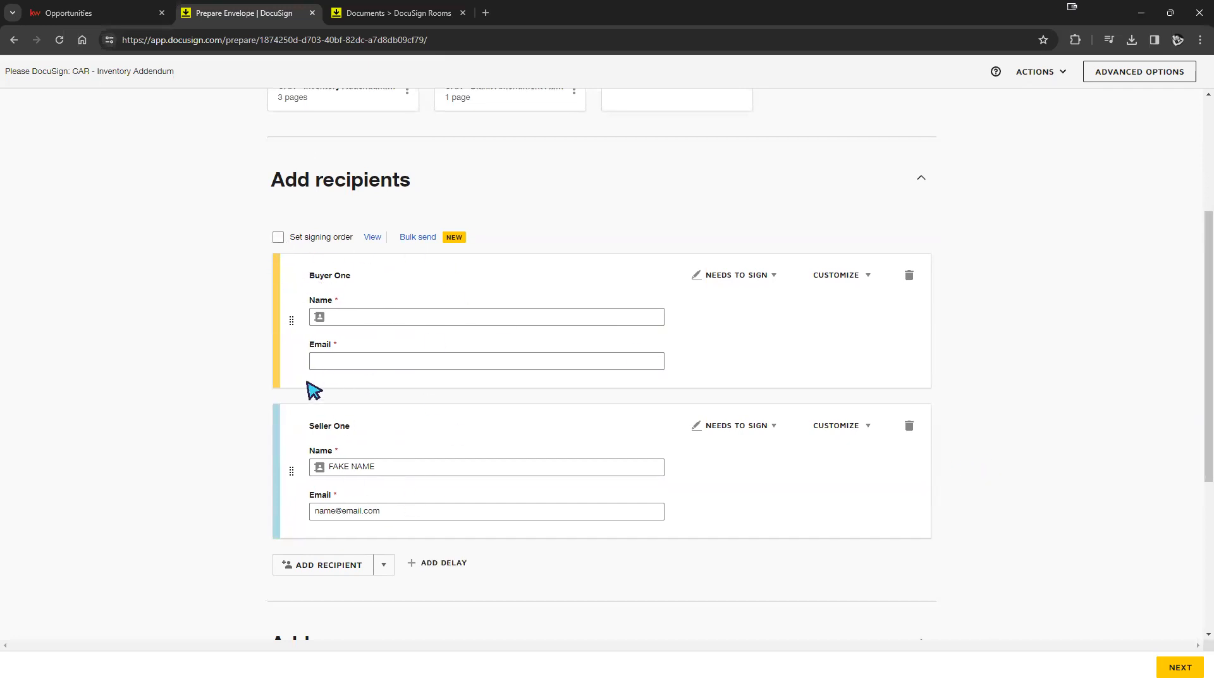
left_click(375, 473)
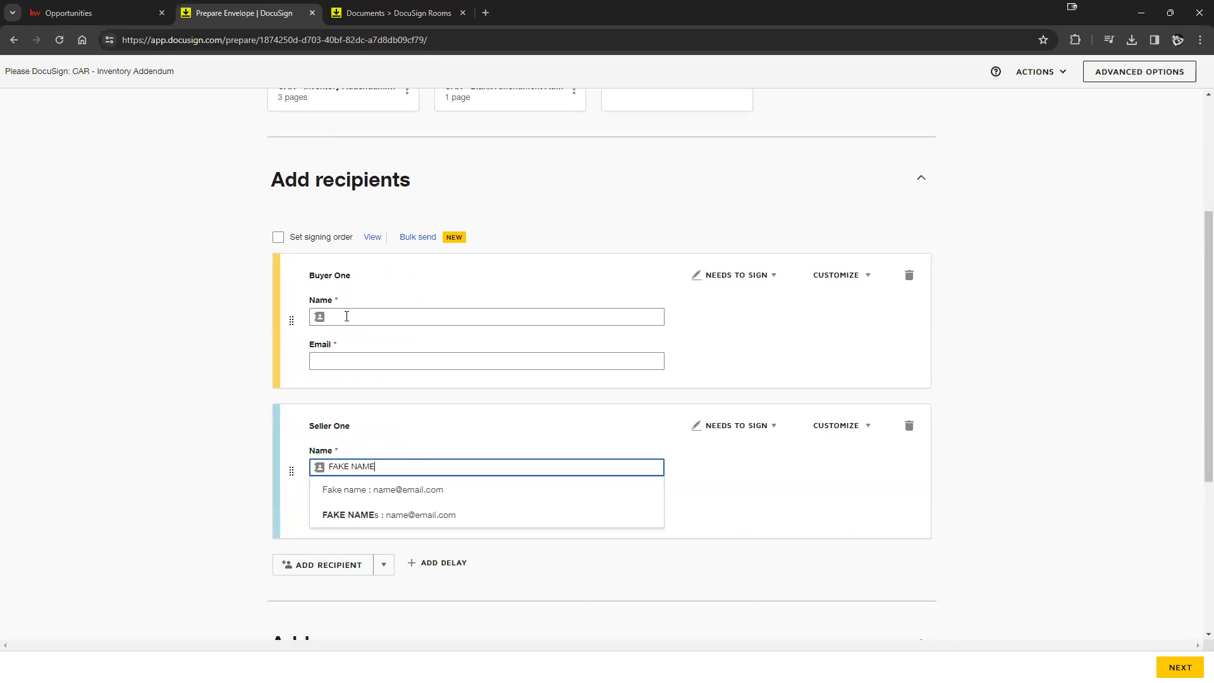
left_click(427, 318)
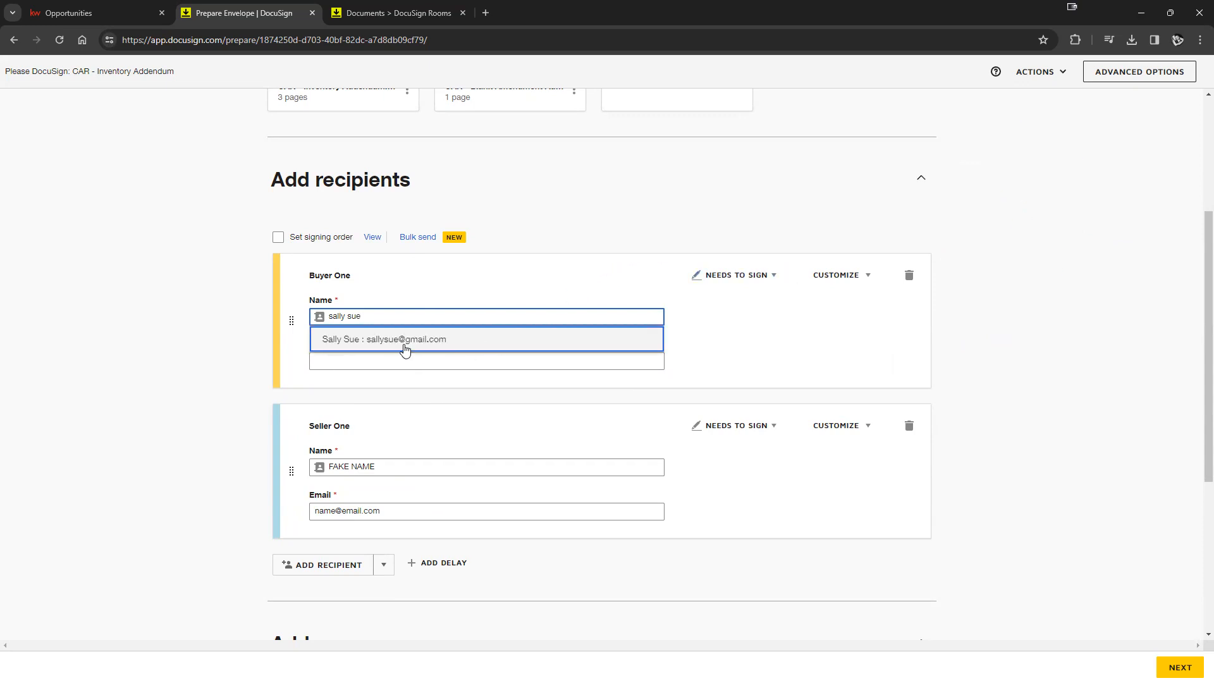
left_click(402, 339)
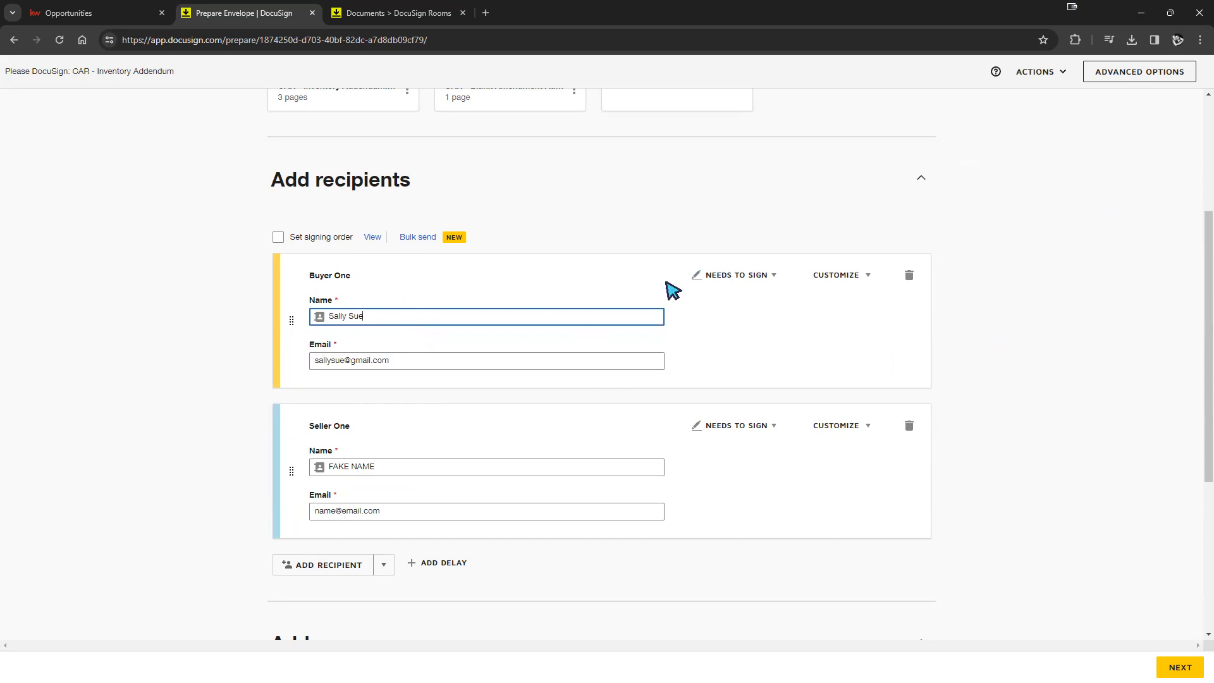
scroll(513, 358, "down", 1)
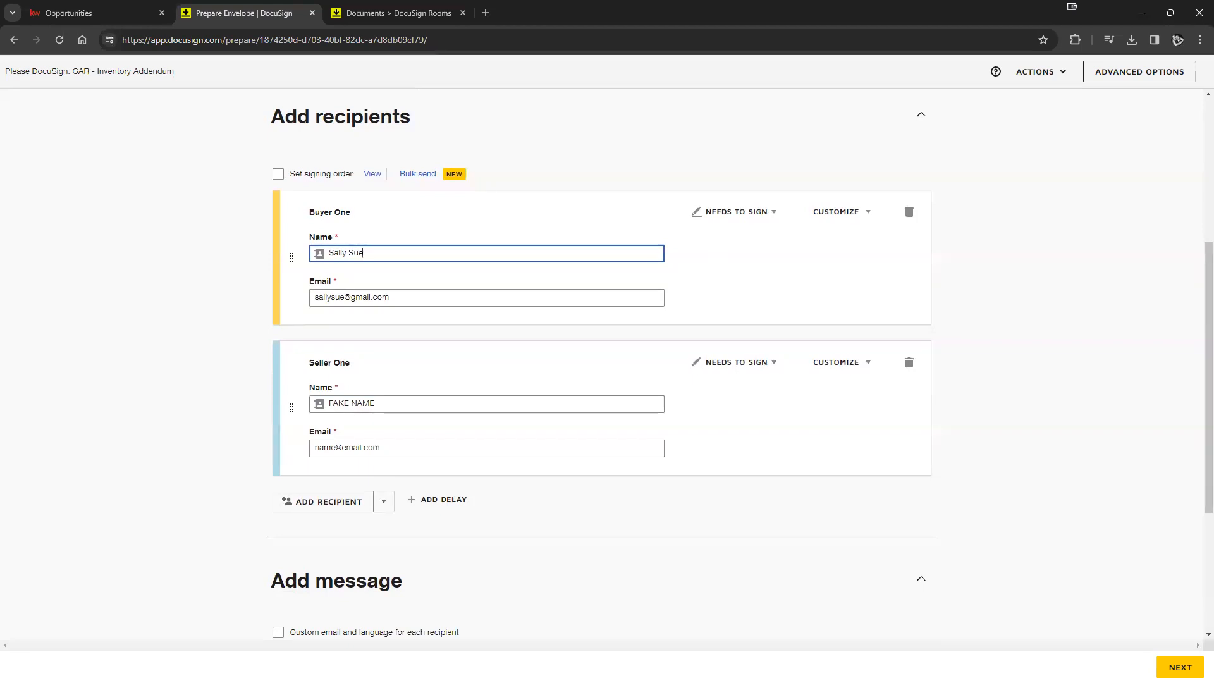
- Add a third recipient from a contact suggestion and clear its name field
left_click(298, 505)
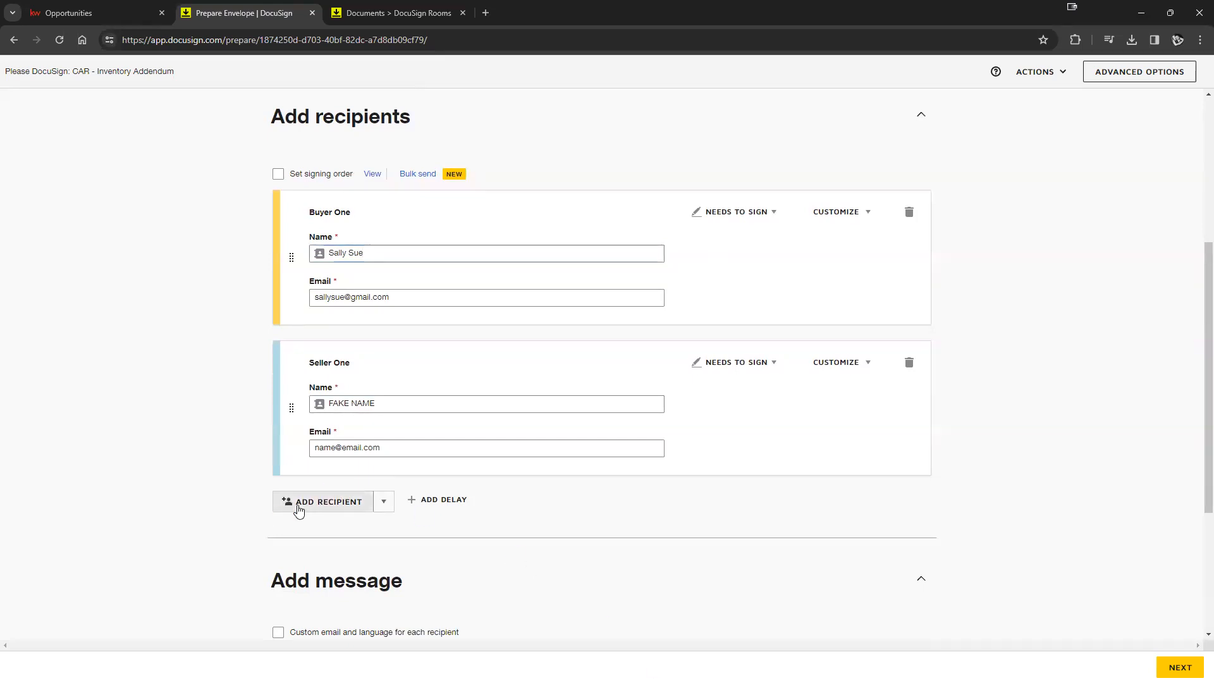
left_click(420, 549)
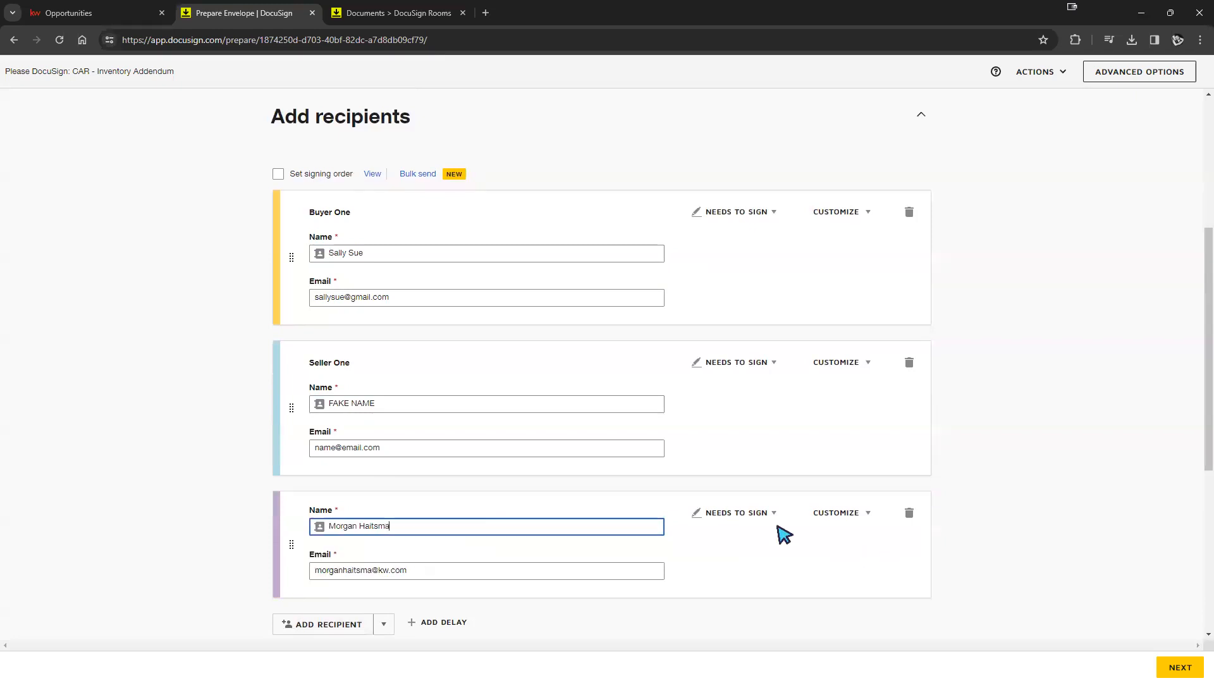
key("ctrl+a")
key("BackSpace")
left_click(778, 564)
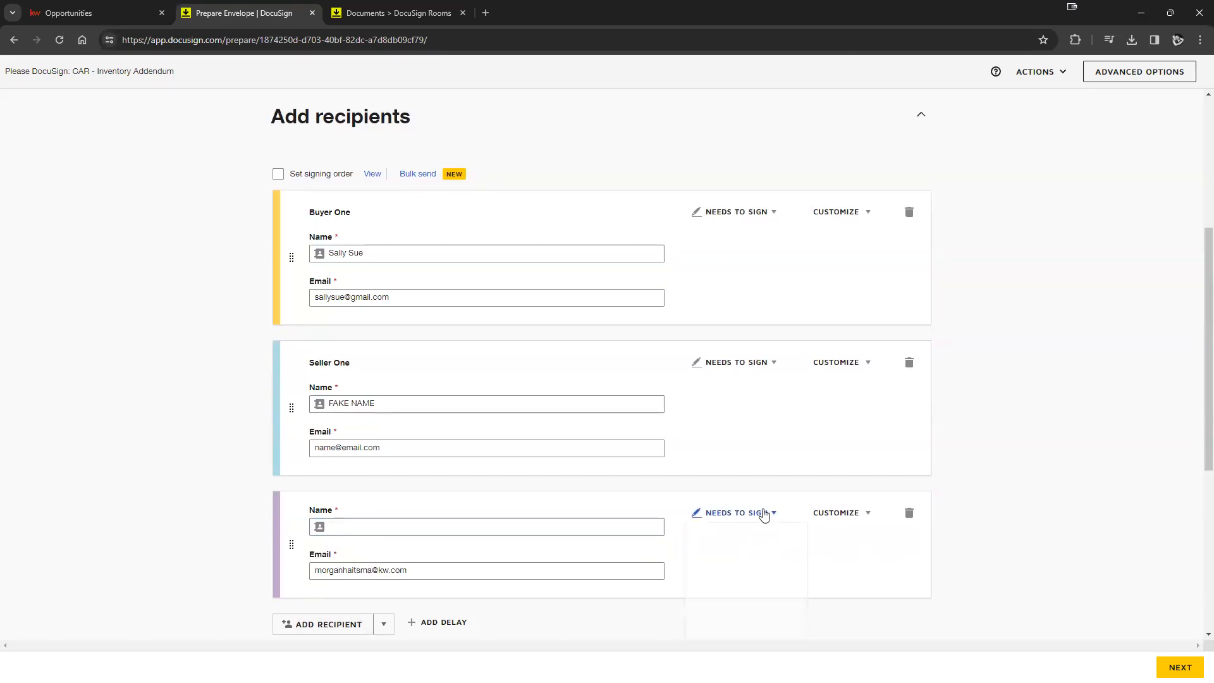
scroll(848, 498, "down", 1)
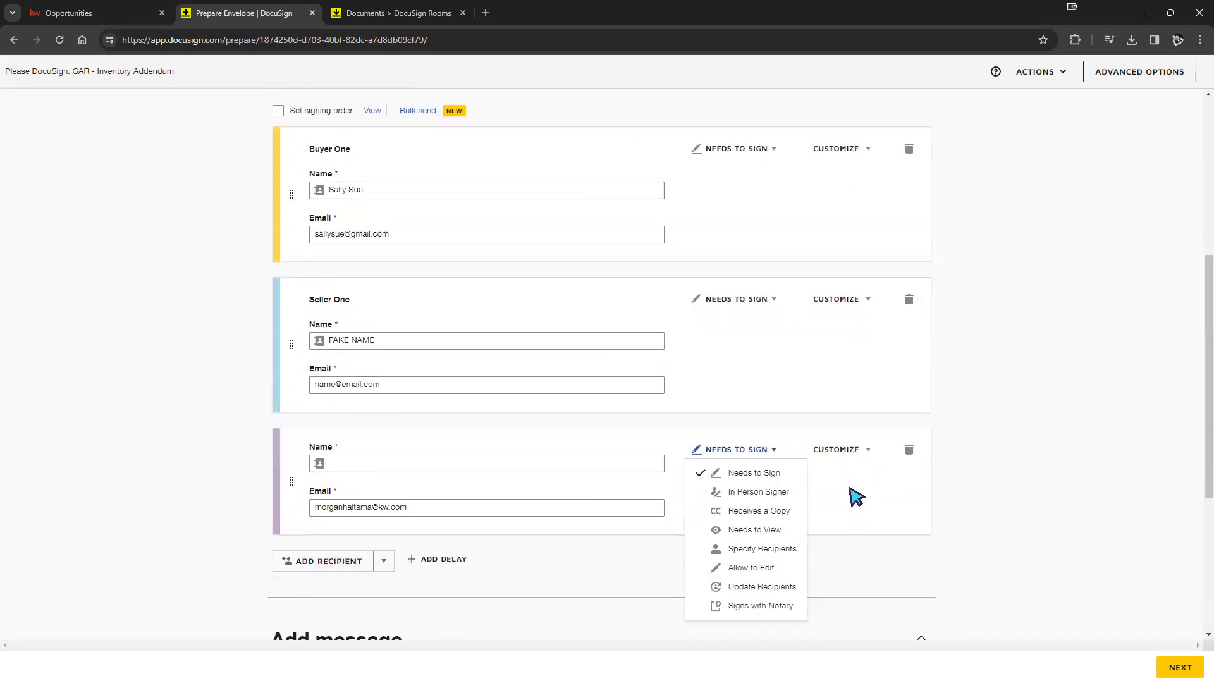
- Set the third recipient's role to Receives a Copy
left_click(764, 513)
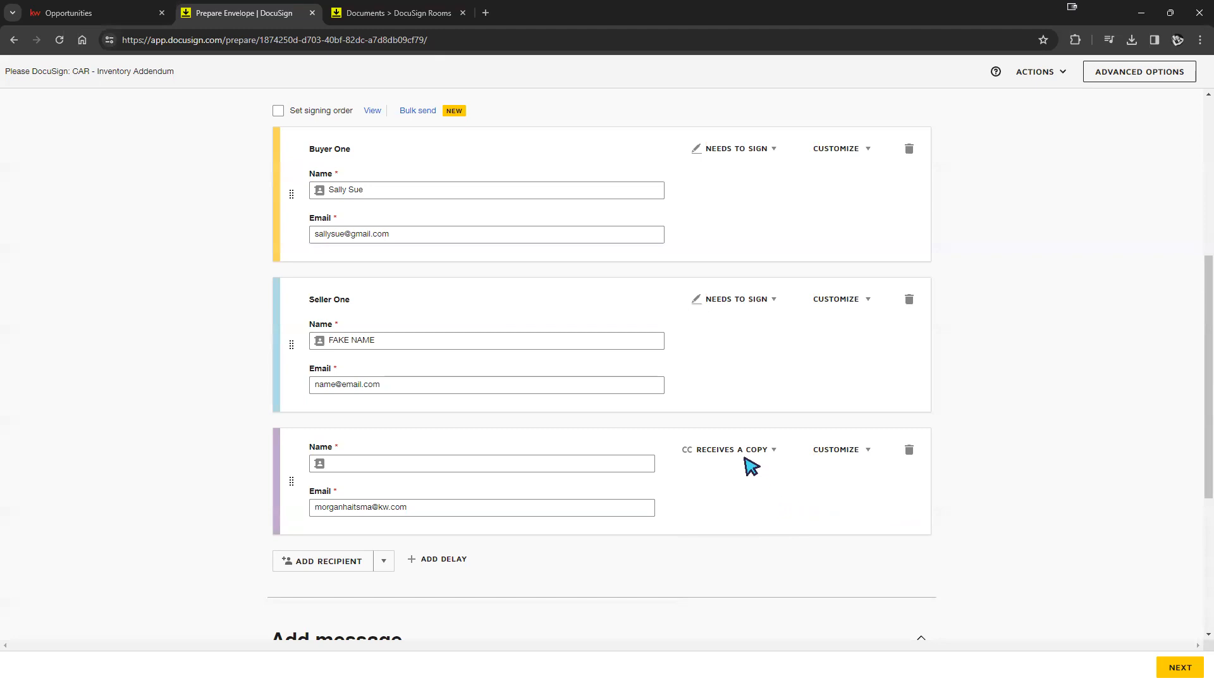
scroll(747, 461, "up", 1)
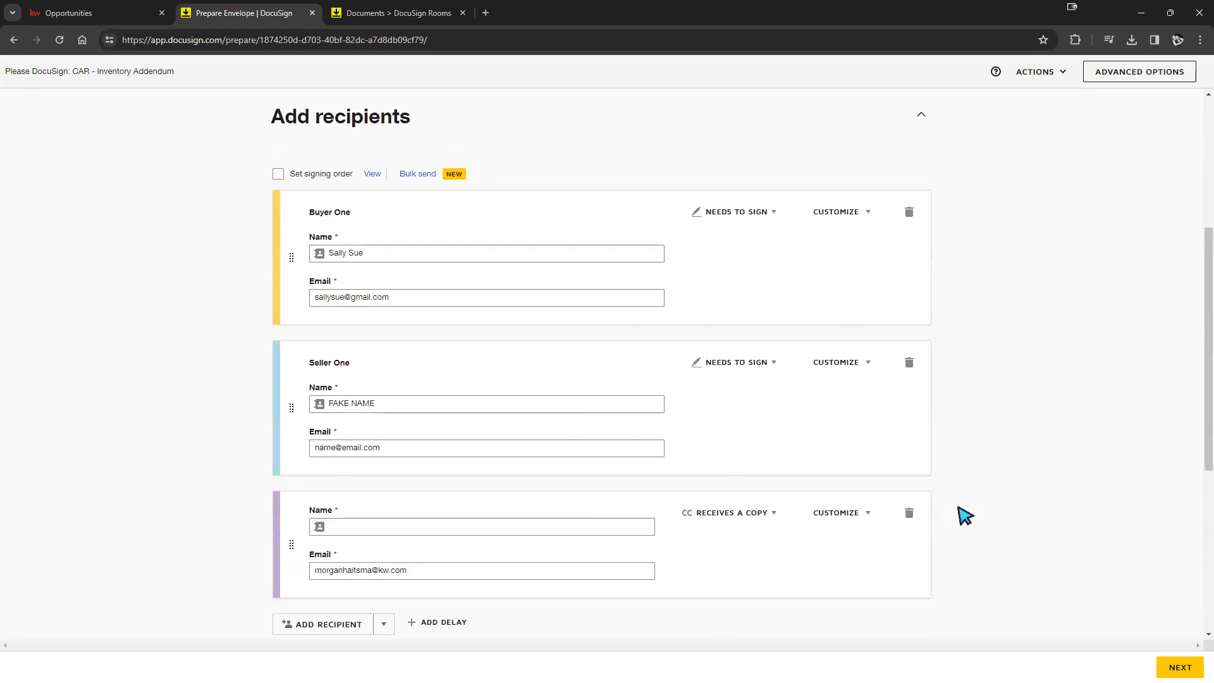
left_click(755, 517)
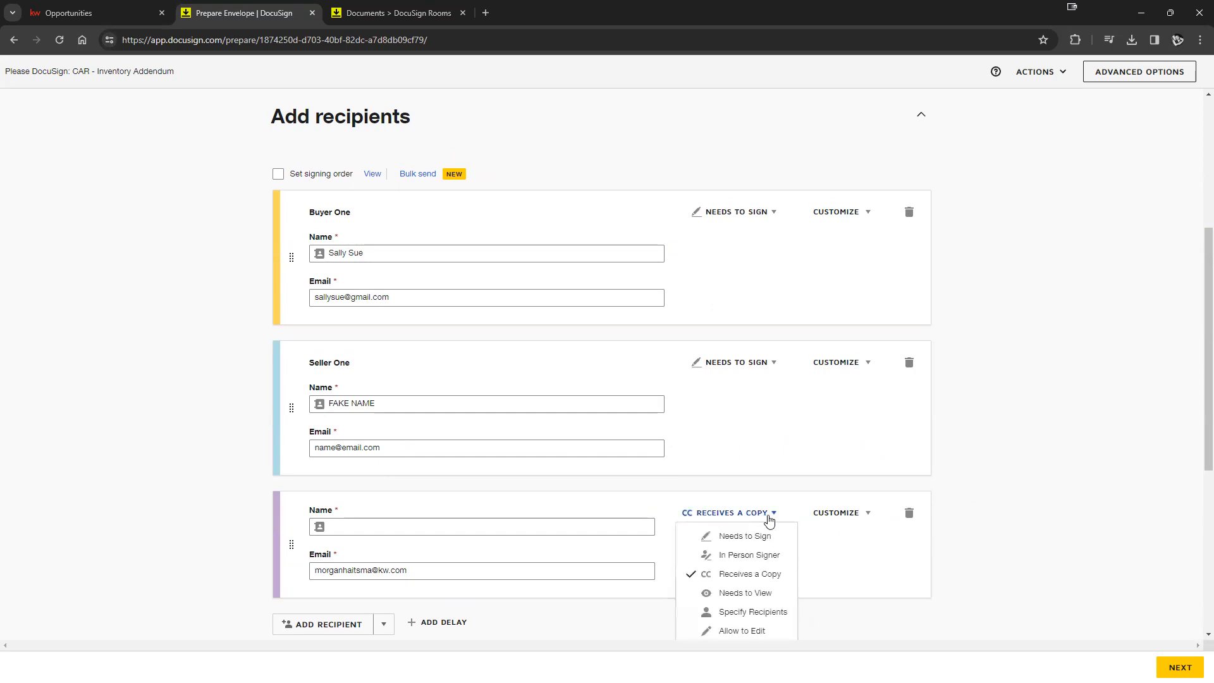
scroll(821, 509, "down", 2)
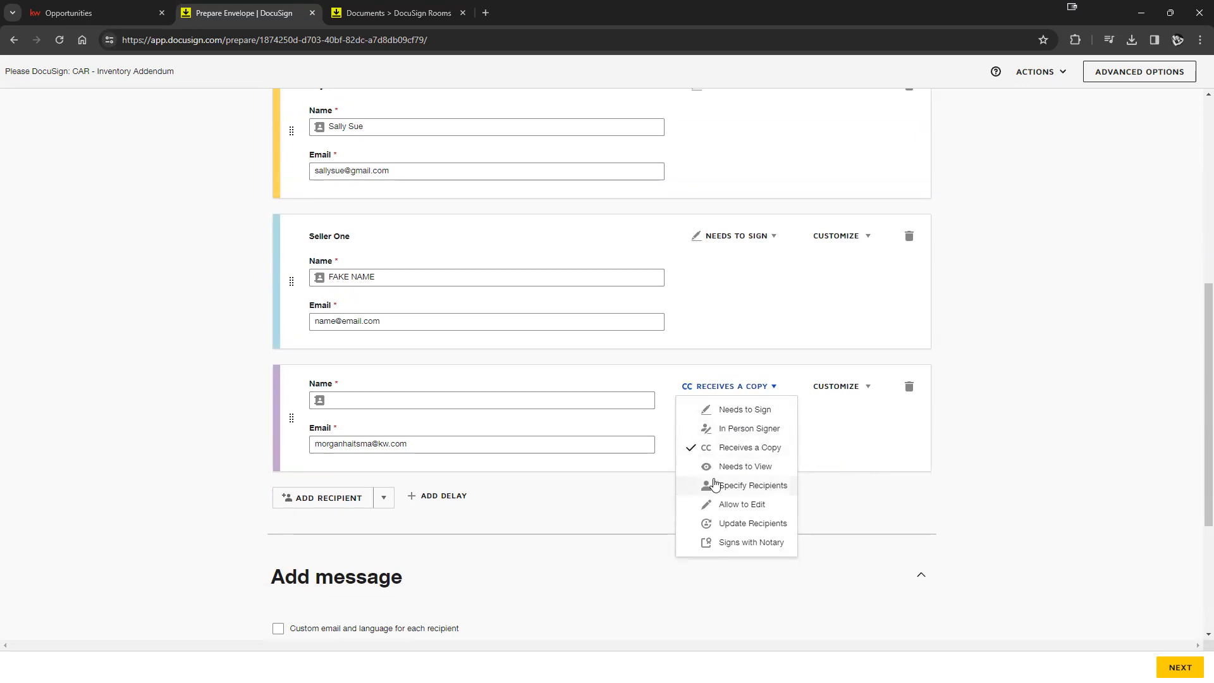
left_click(875, 453)
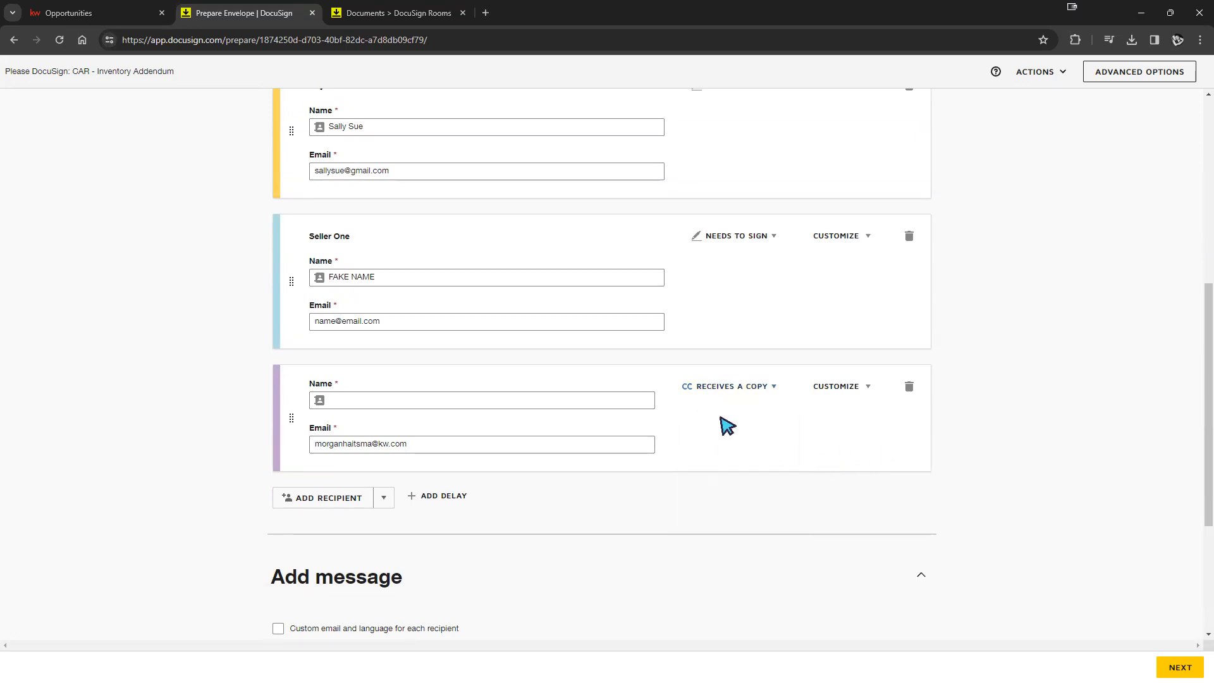
left_click(742, 399)
left_click(848, 442)
scroll(585, 461, "up", 2)
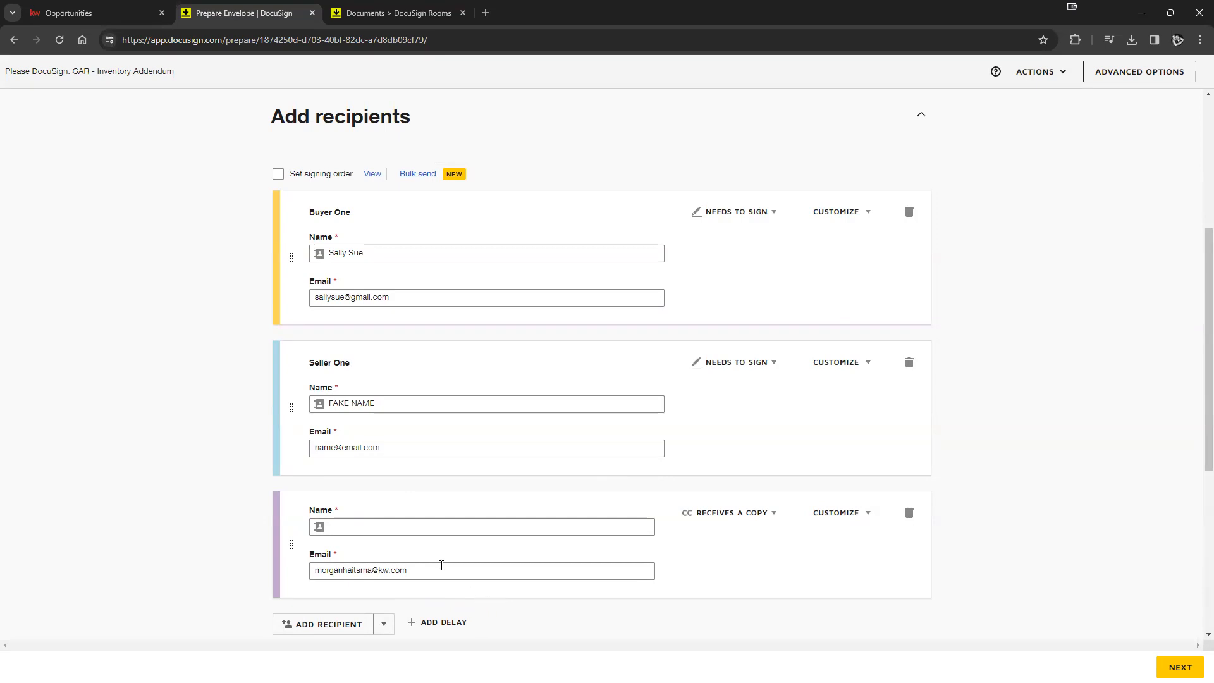
- Enable signing order with Buyer One above Seller One, both at 1, and delete the third recipient
left_click_drag(290, 412, 307, 357)
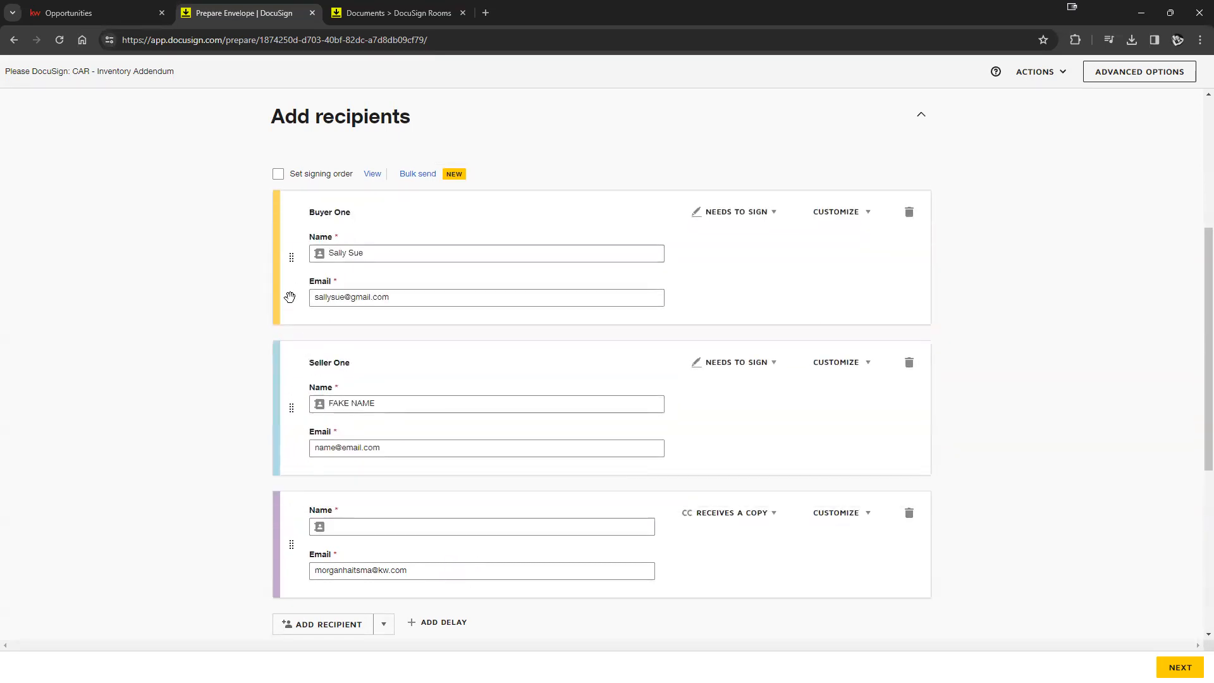
left_click(278, 174)
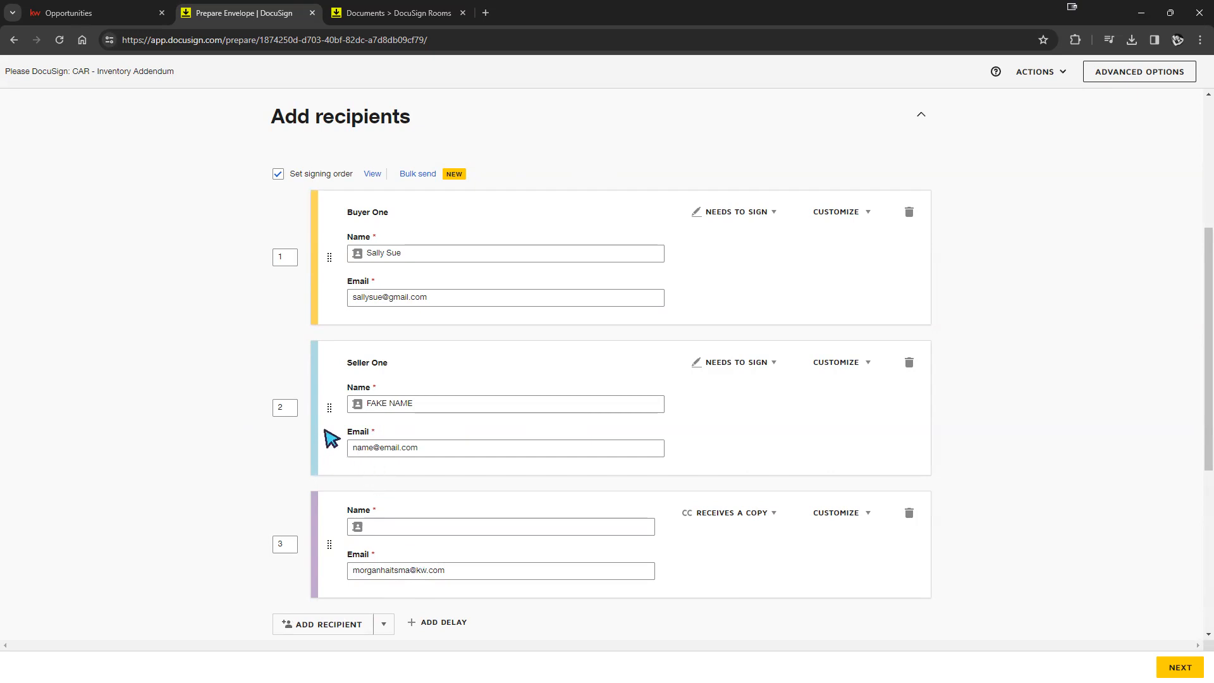
left_click_drag(327, 409, 339, 257)
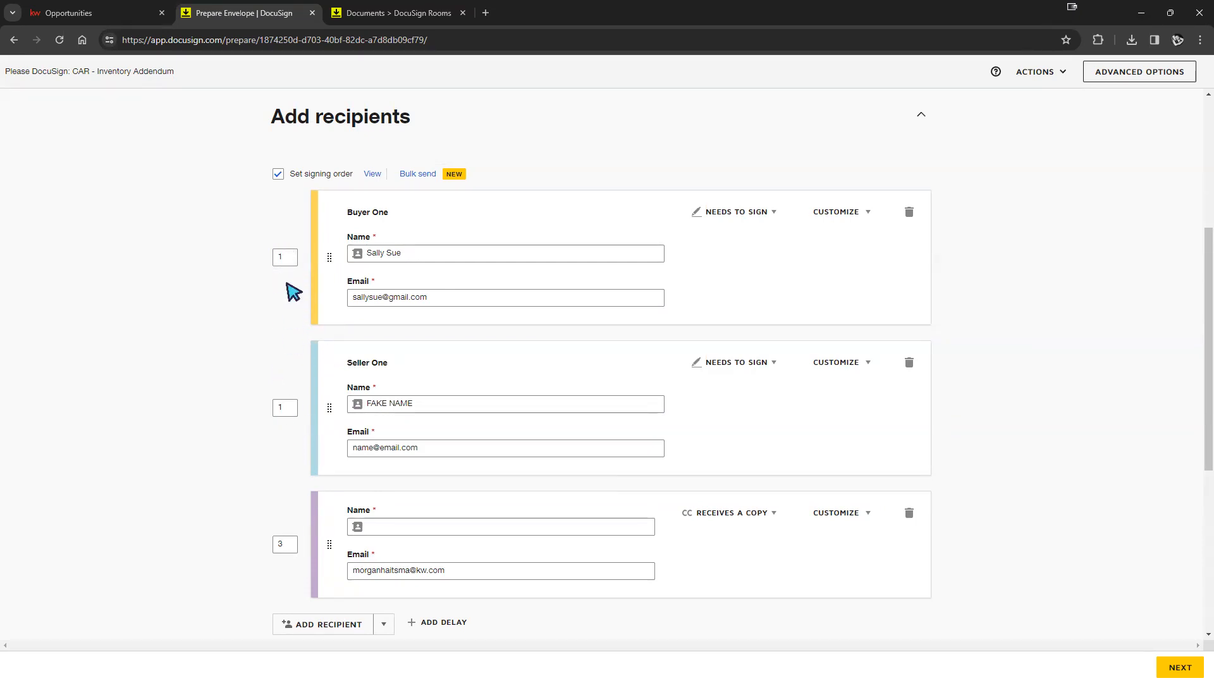
left_click(287, 410)
left_click(283, 258)
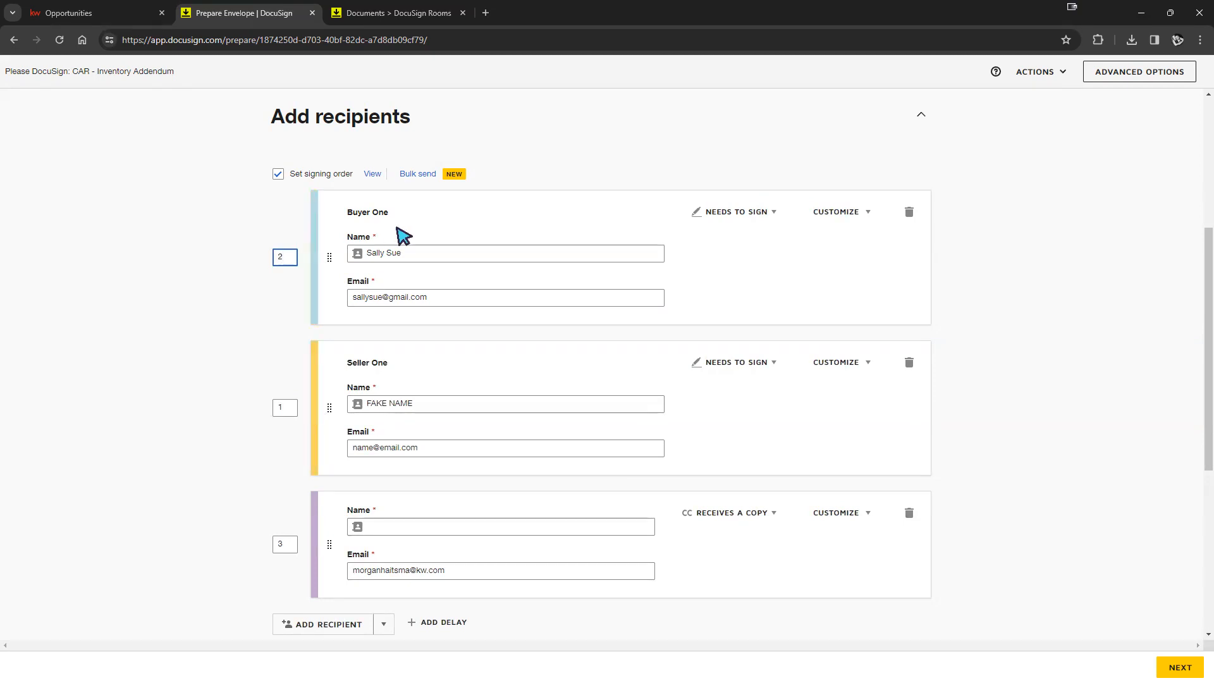
left_click(239, 436)
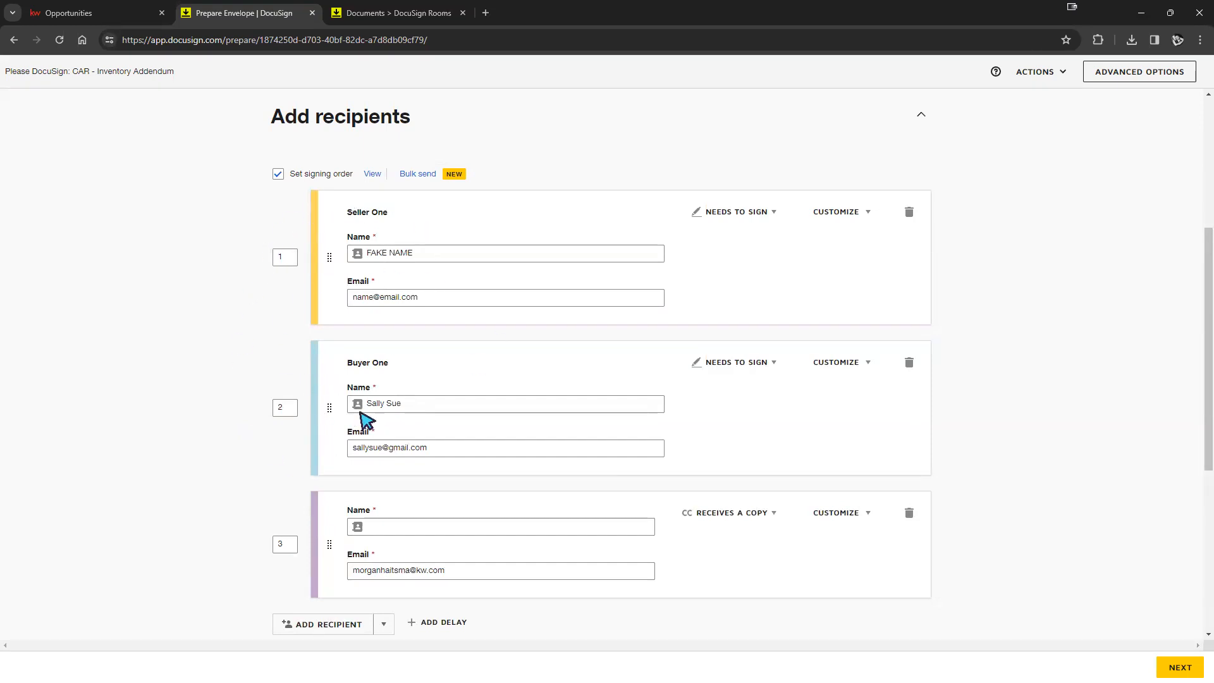
left_click_drag(328, 410, 330, 261)
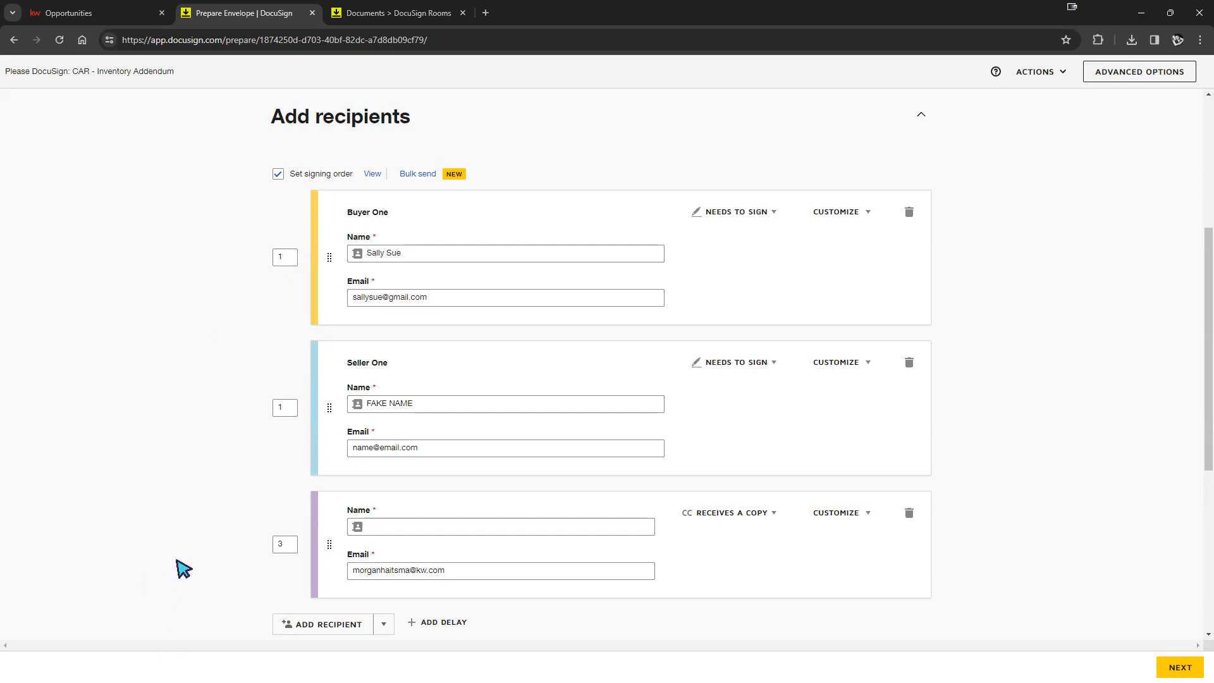
left_click(909, 513)
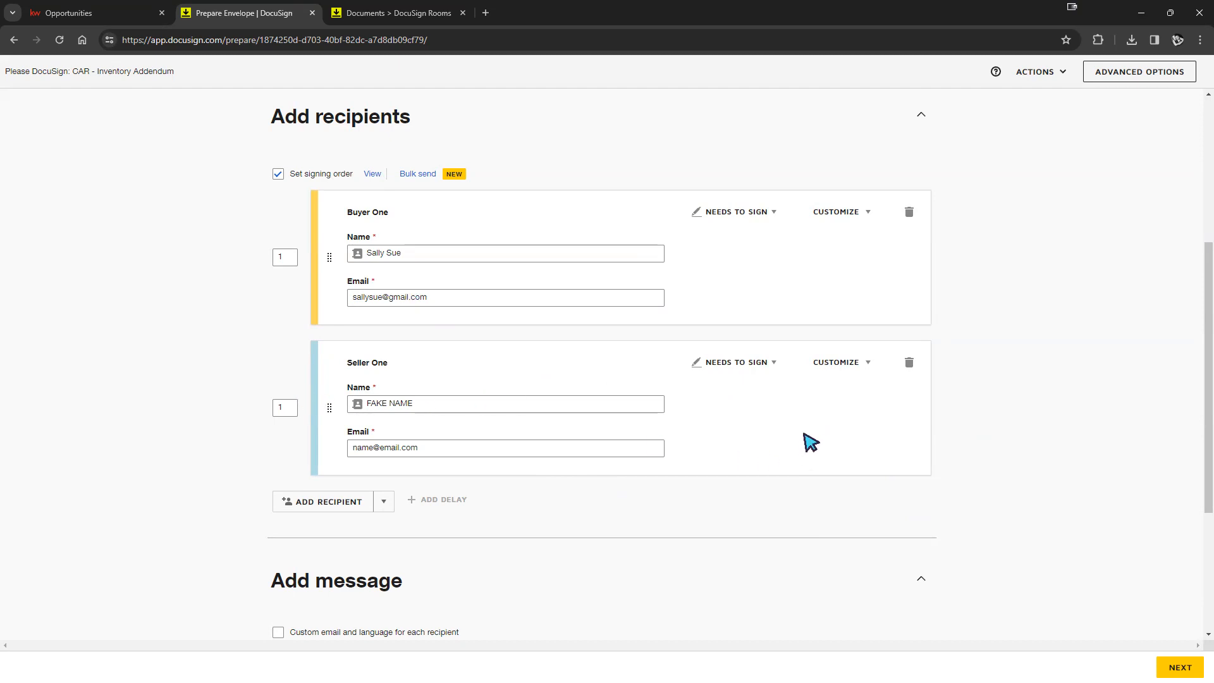
scroll(812, 438, "down", 2)
scroll(812, 437, "down", 2)
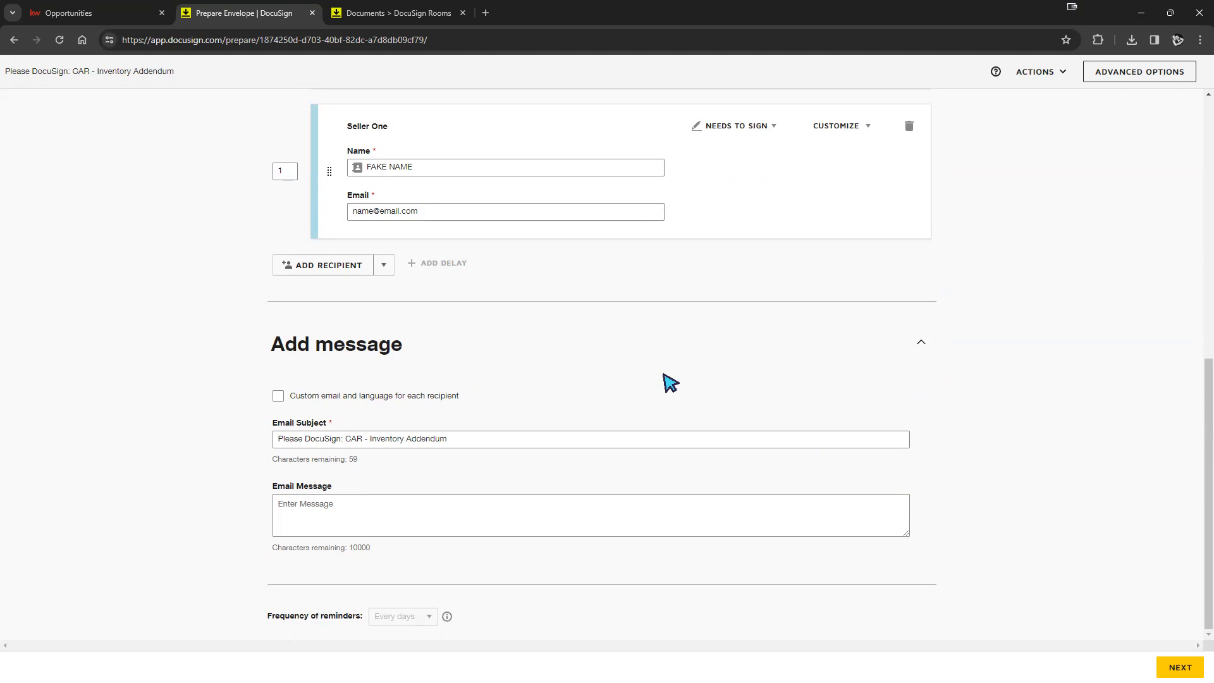
left_click_drag(492, 439, 244, 434)
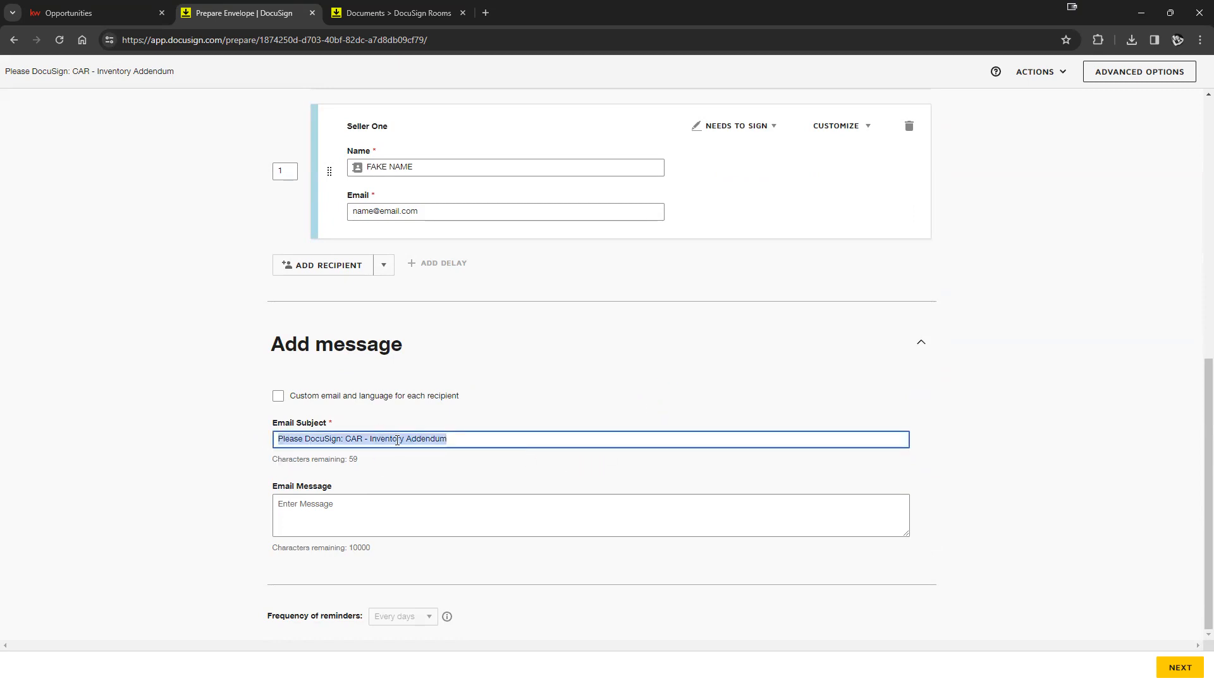
left_click(340, 444)
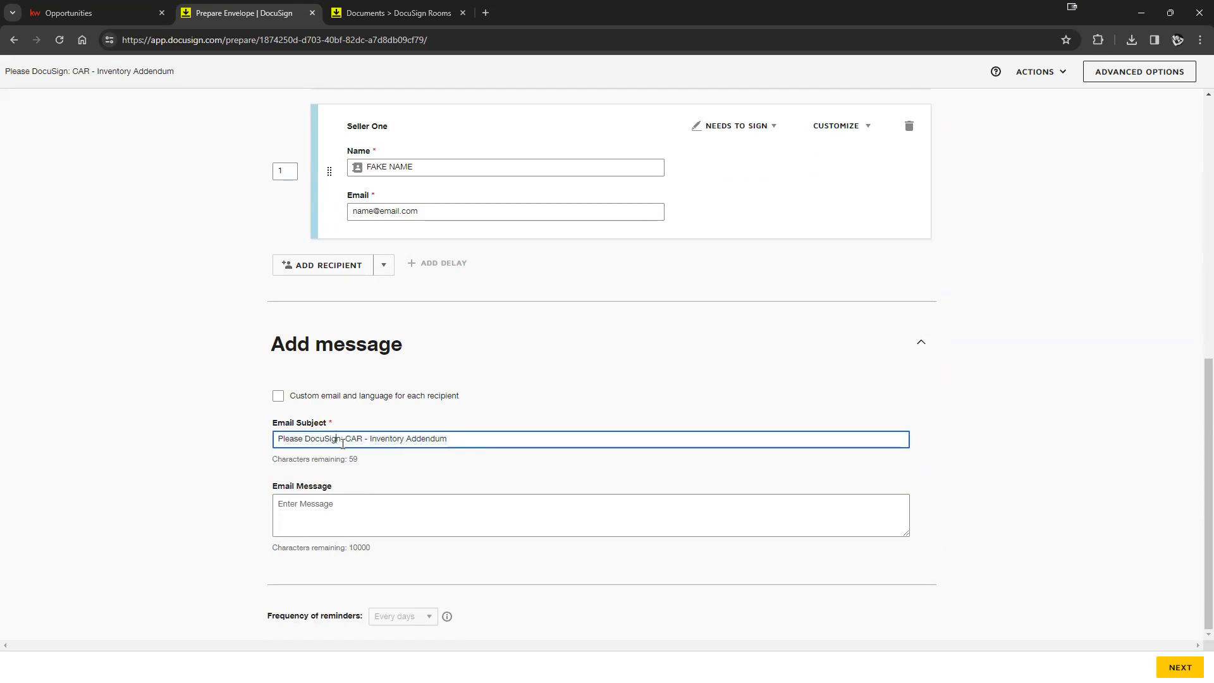
left_click(387, 504)
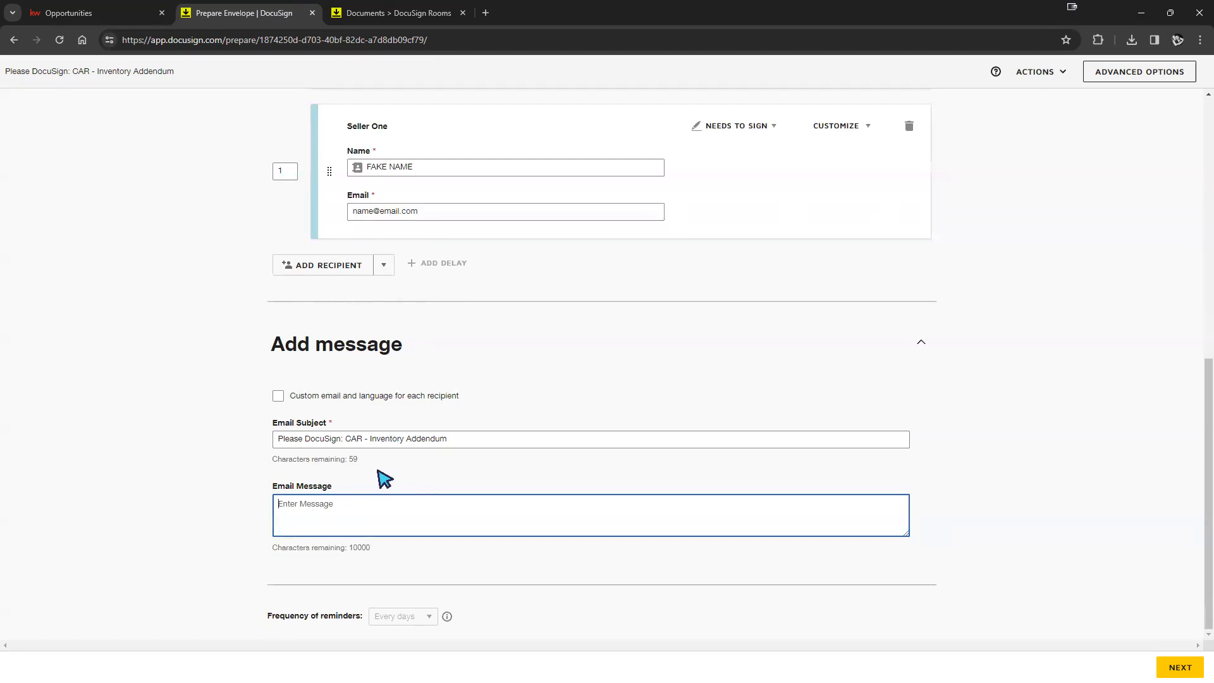
left_click(358, 463)
double_click(356, 460)
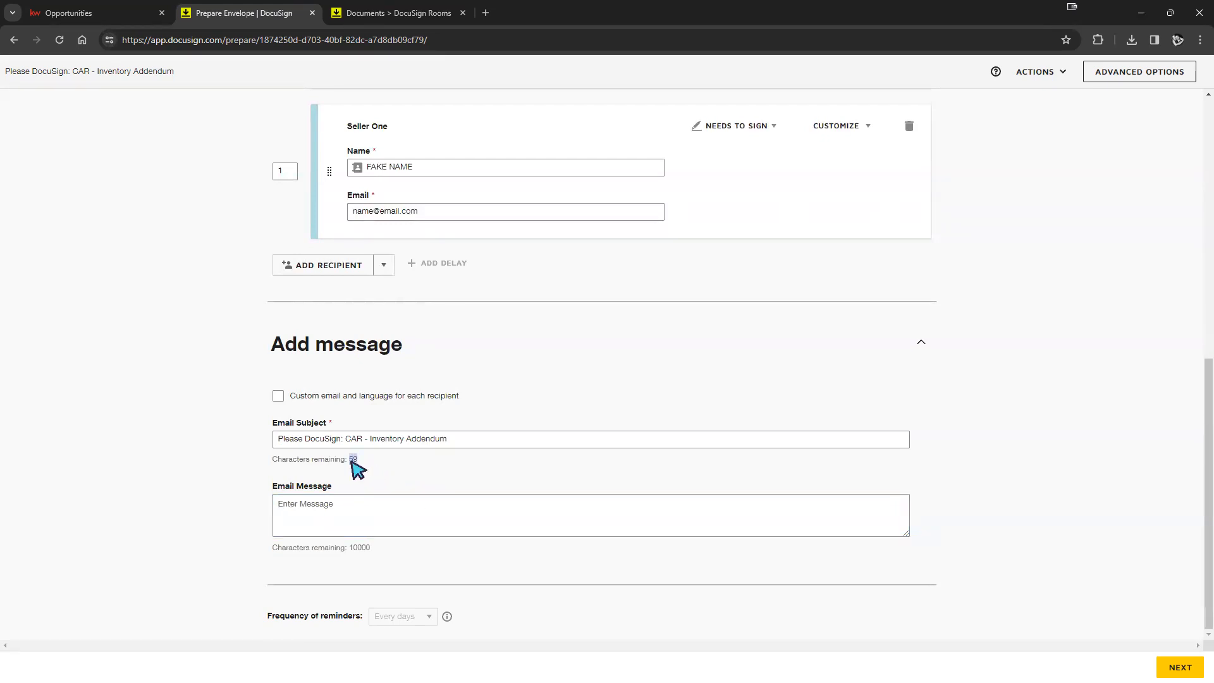
left_click(368, 547)
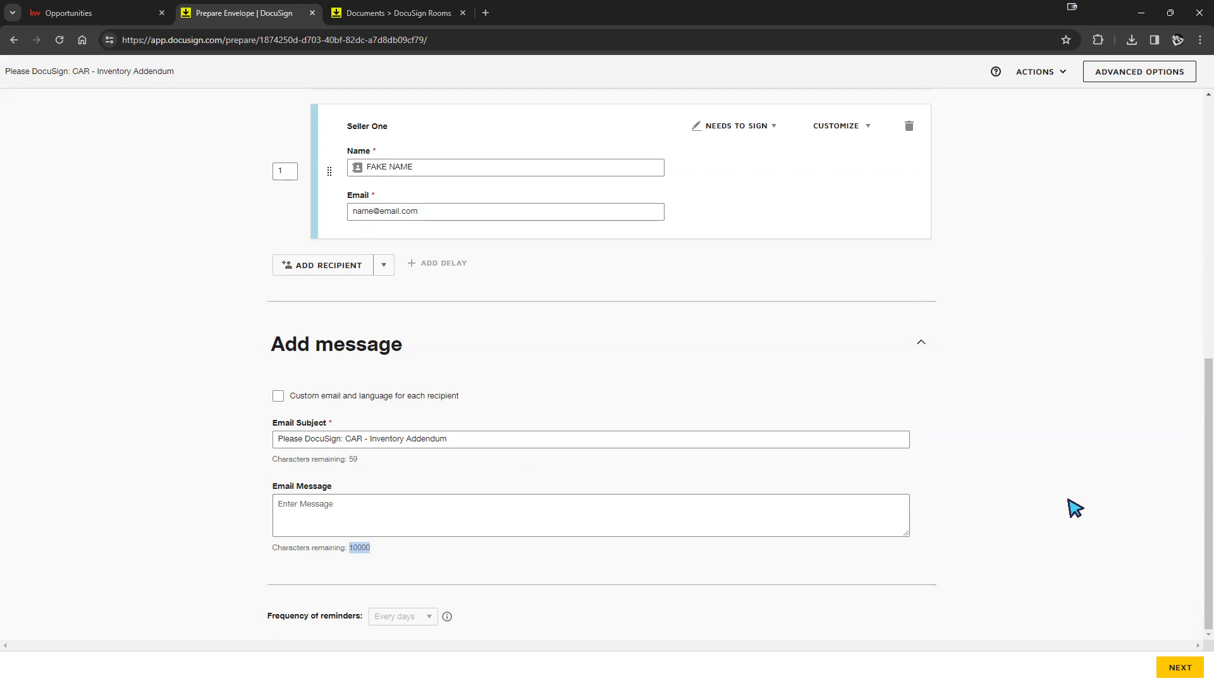
scroll(1022, 530, "up", 6)
- Save and close the draft Inventory Addendum envelope via Actions
scroll(1023, 530, "up", 3)
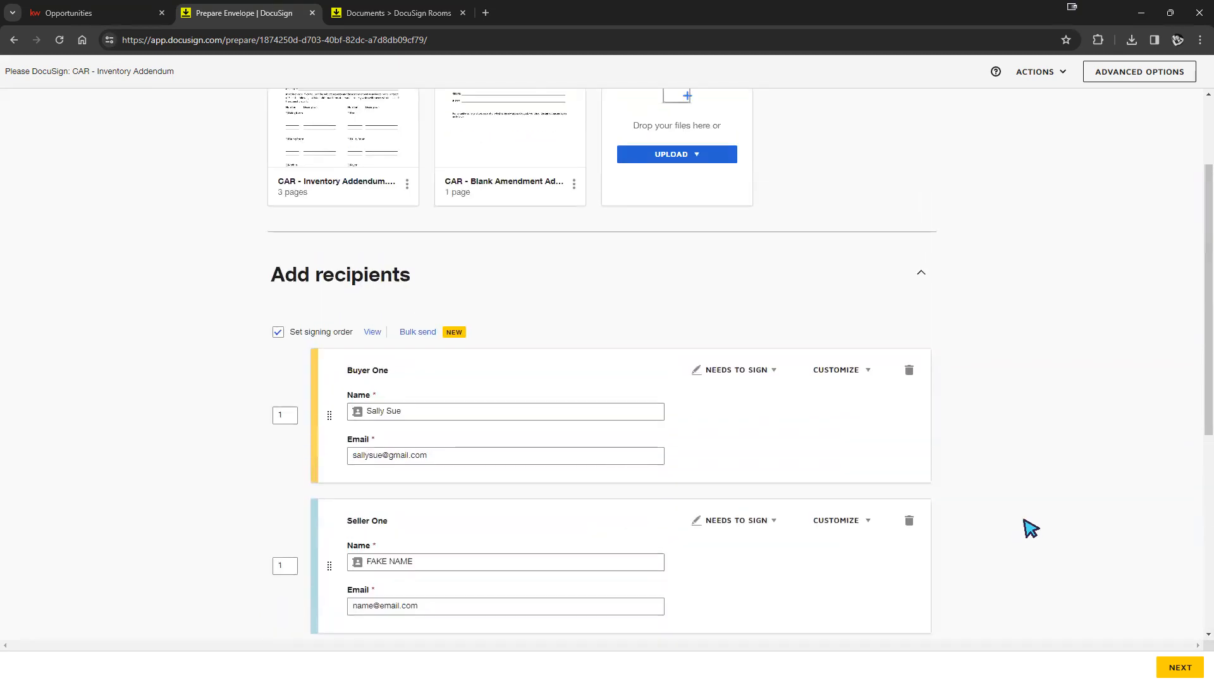
scroll(1062, 537, "down", 8)
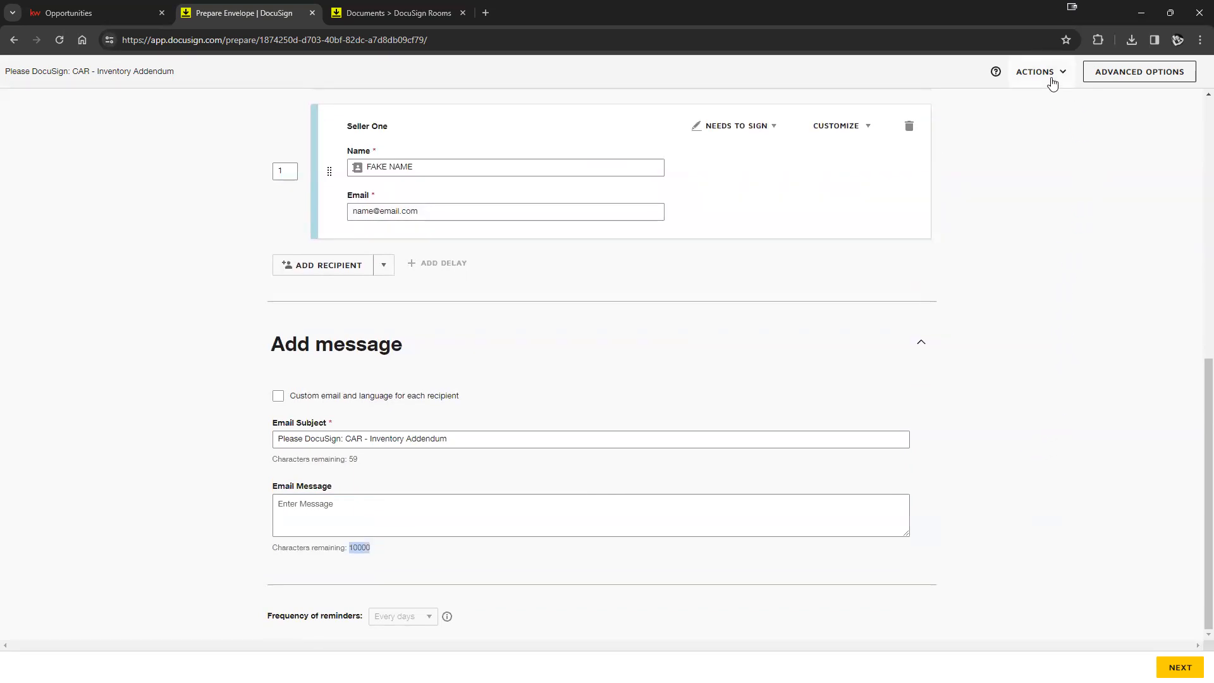
left_click(1032, 74)
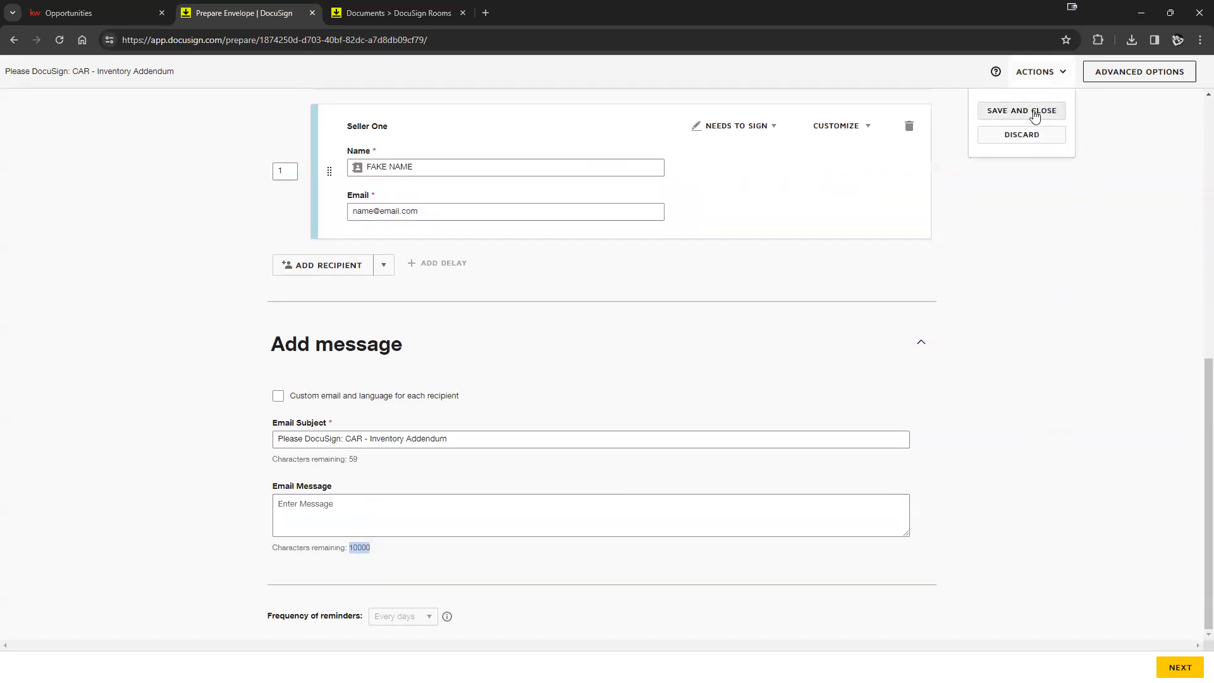
left_click(1034, 111)
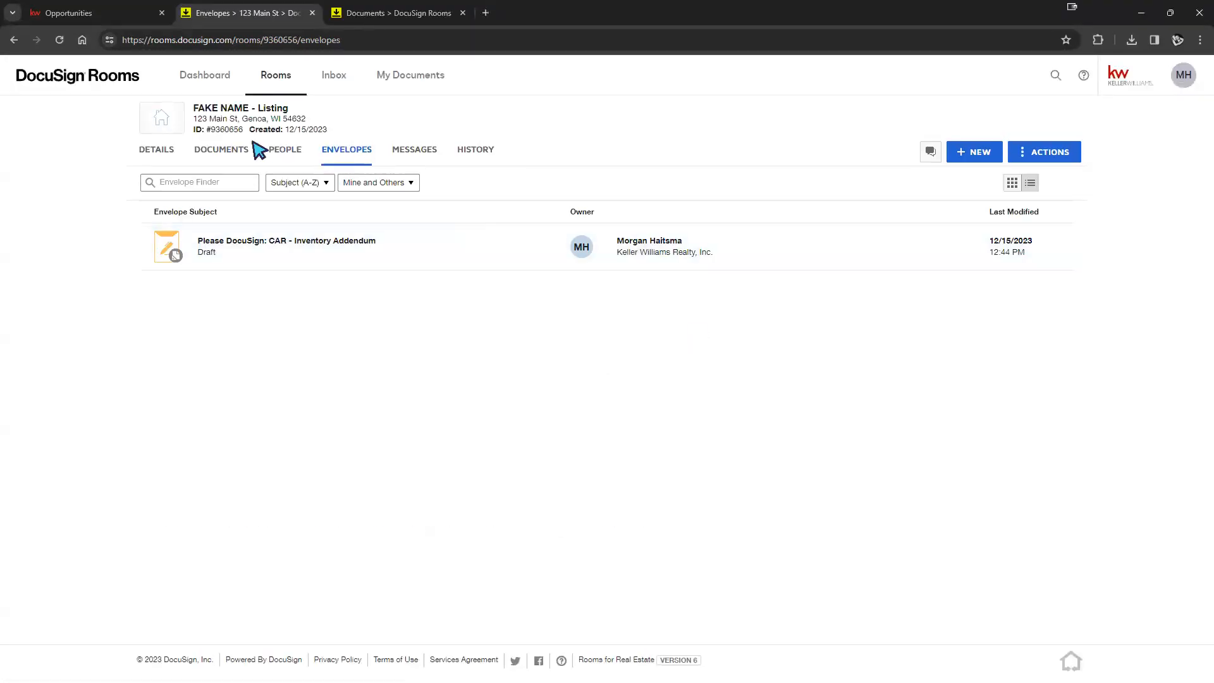
- Check the room's Documents and Envelopes tabs, then reopen the draft envelope
left_click(226, 151)
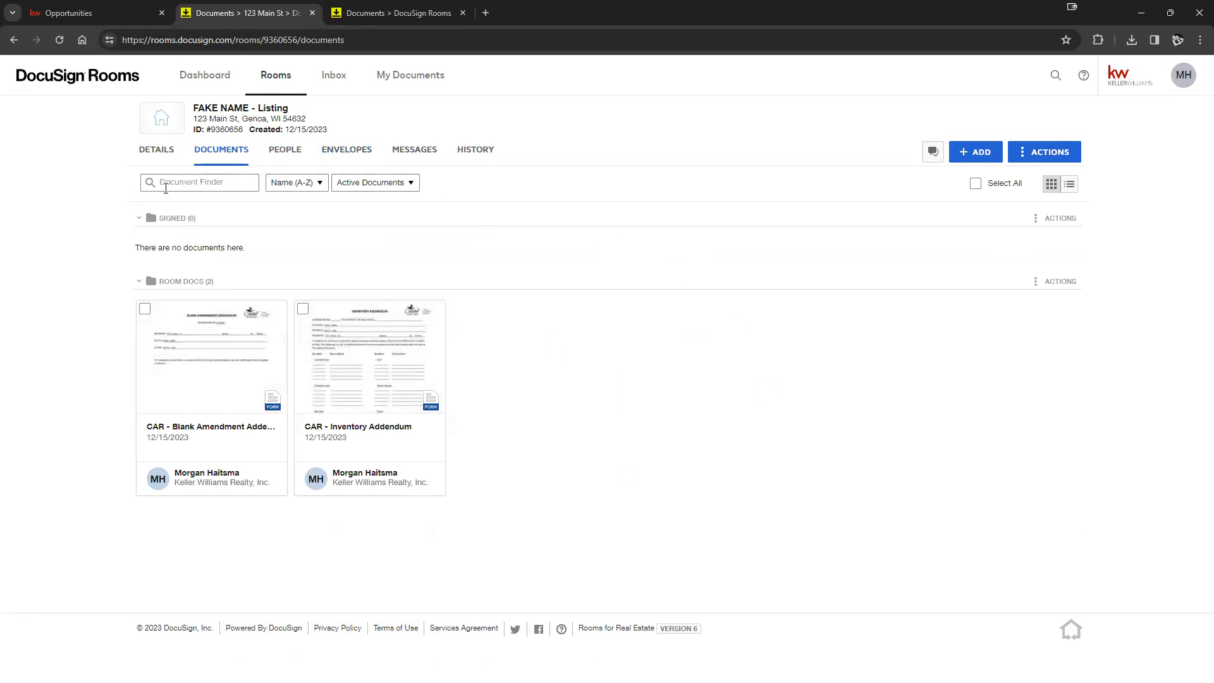
left_click(345, 154)
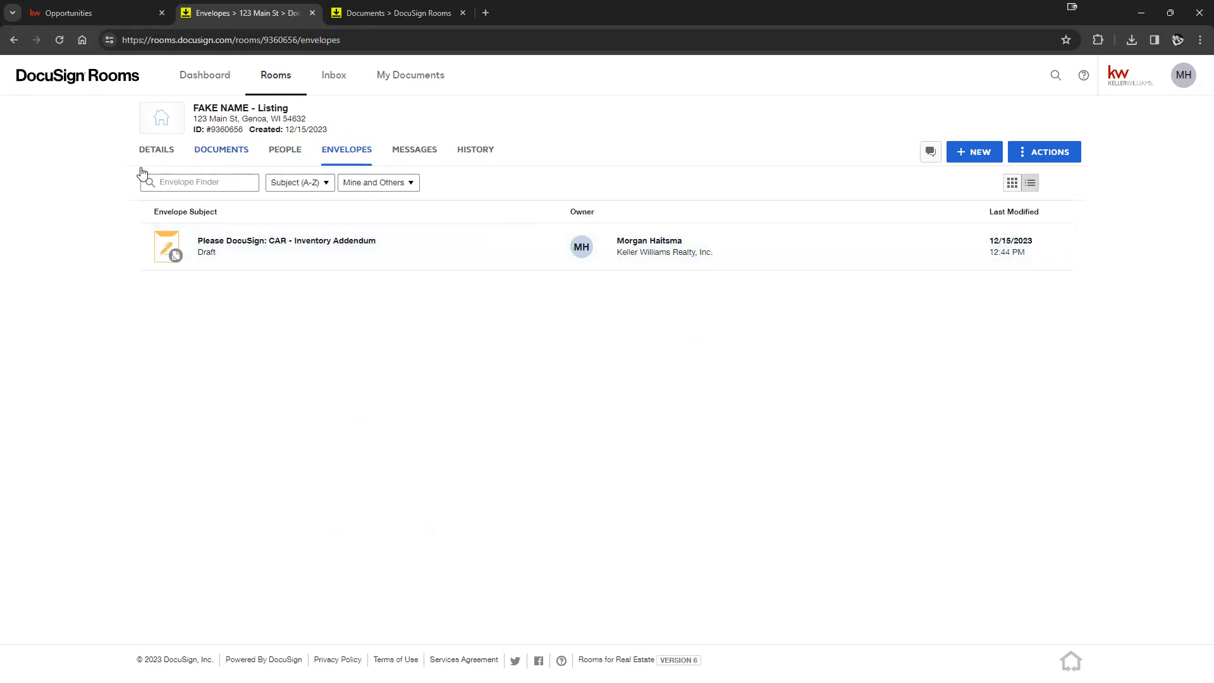
left_click(320, 250)
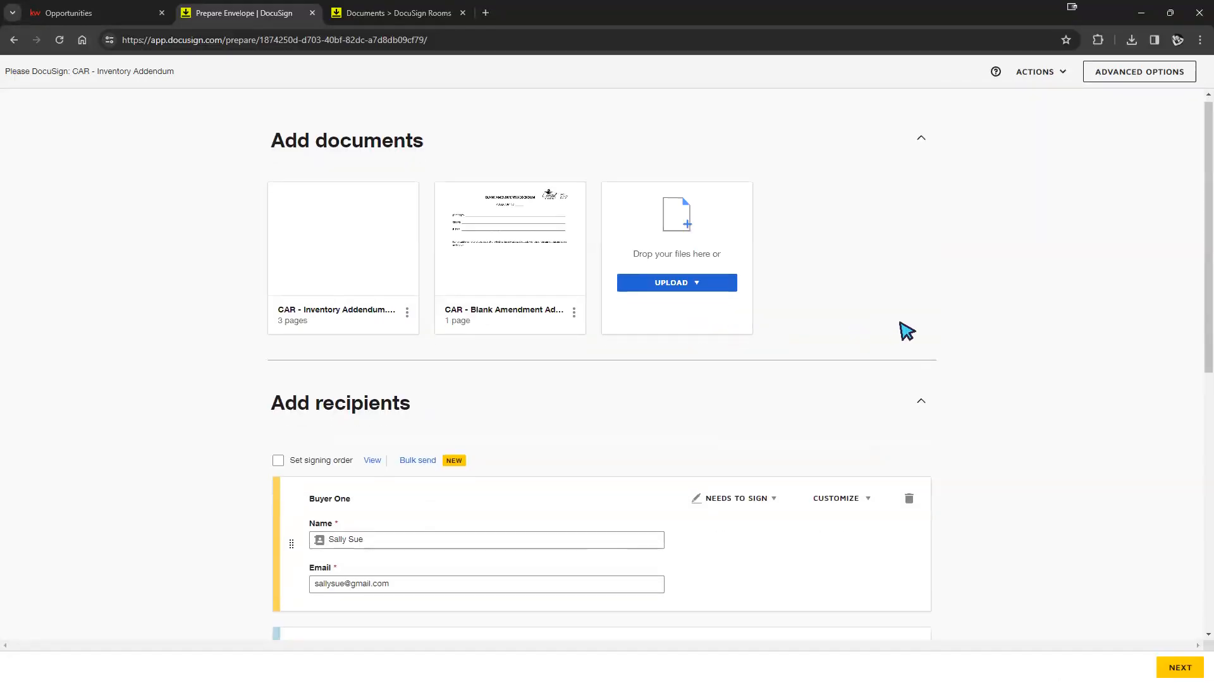
- Move past the envelope setup to the Add Fields view of the Inventory Addendum
scroll(909, 333, "down", 8)
scroll(680, 426, "up", 5)
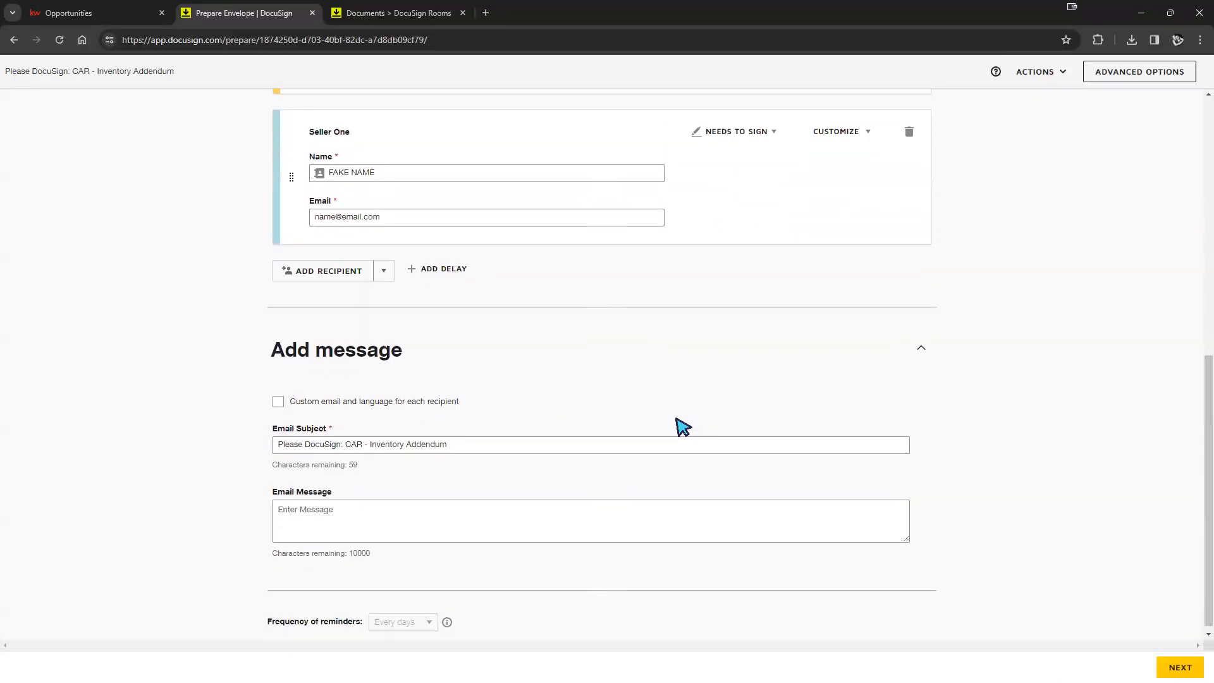
left_click(1177, 665)
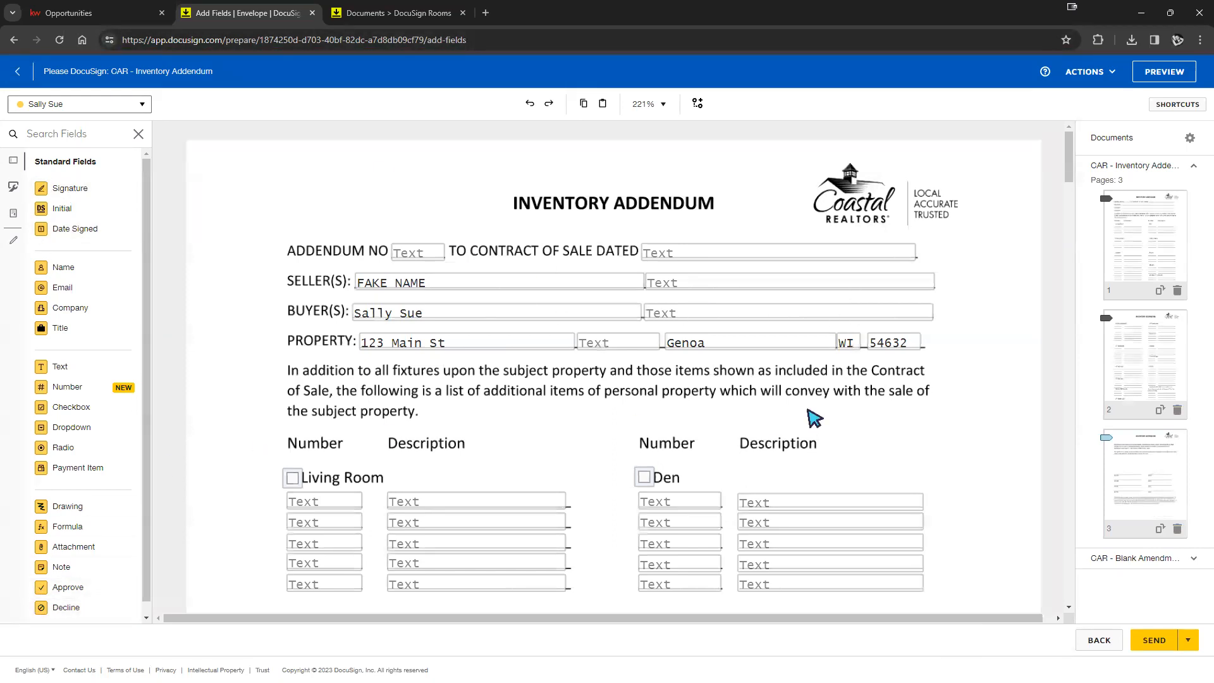
- Drop a Signature field above the INVENTORY ADDENDUM title and a Date Signed field on the page
scroll(1008, 314, "down", 8)
scroll(1020, 356, "down", 3)
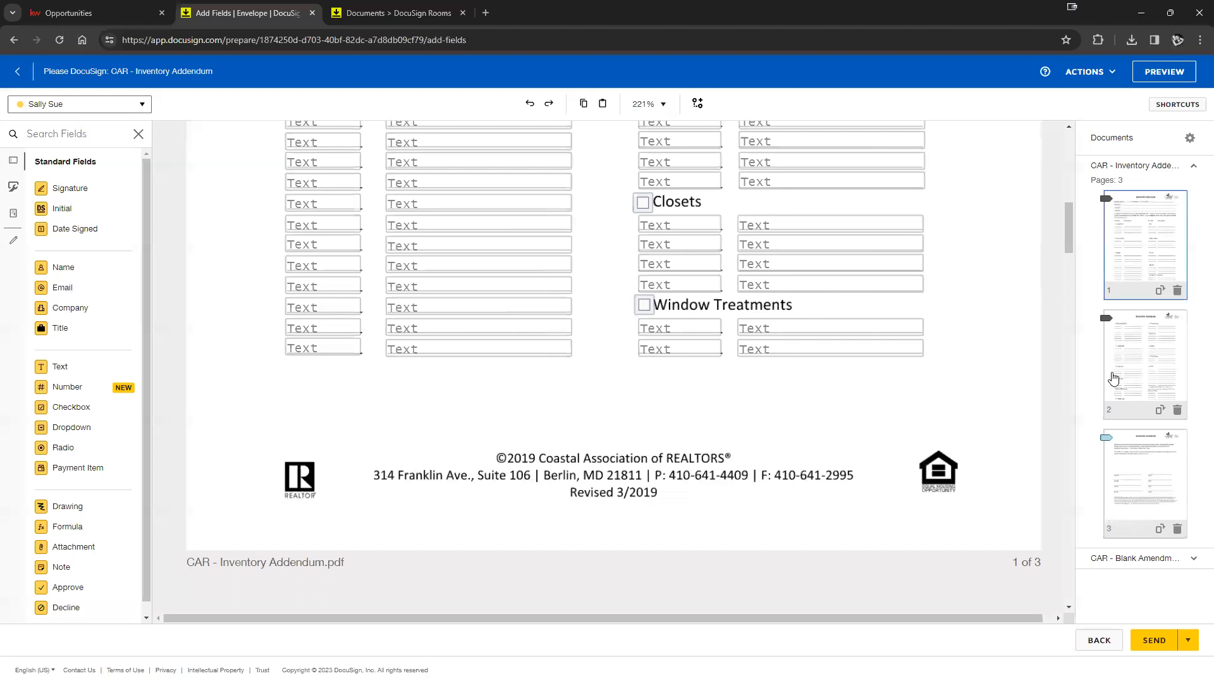
scroll(1008, 404, "up", 12)
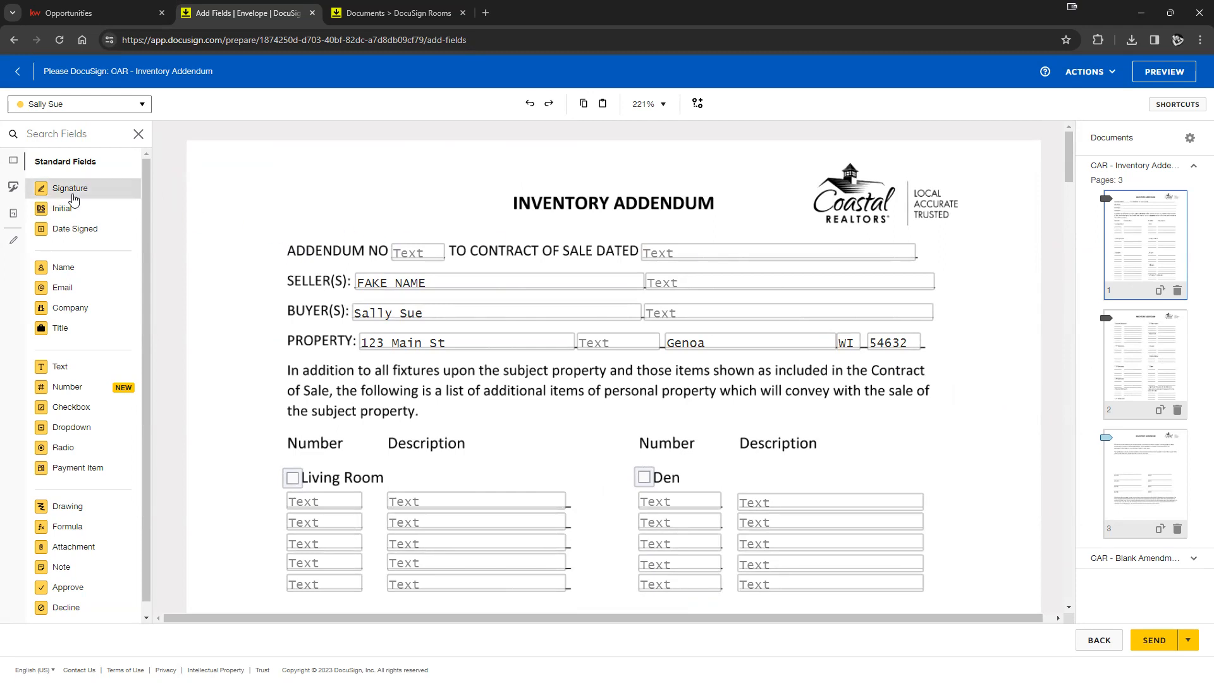
left_click_drag(106, 194, 368, 203)
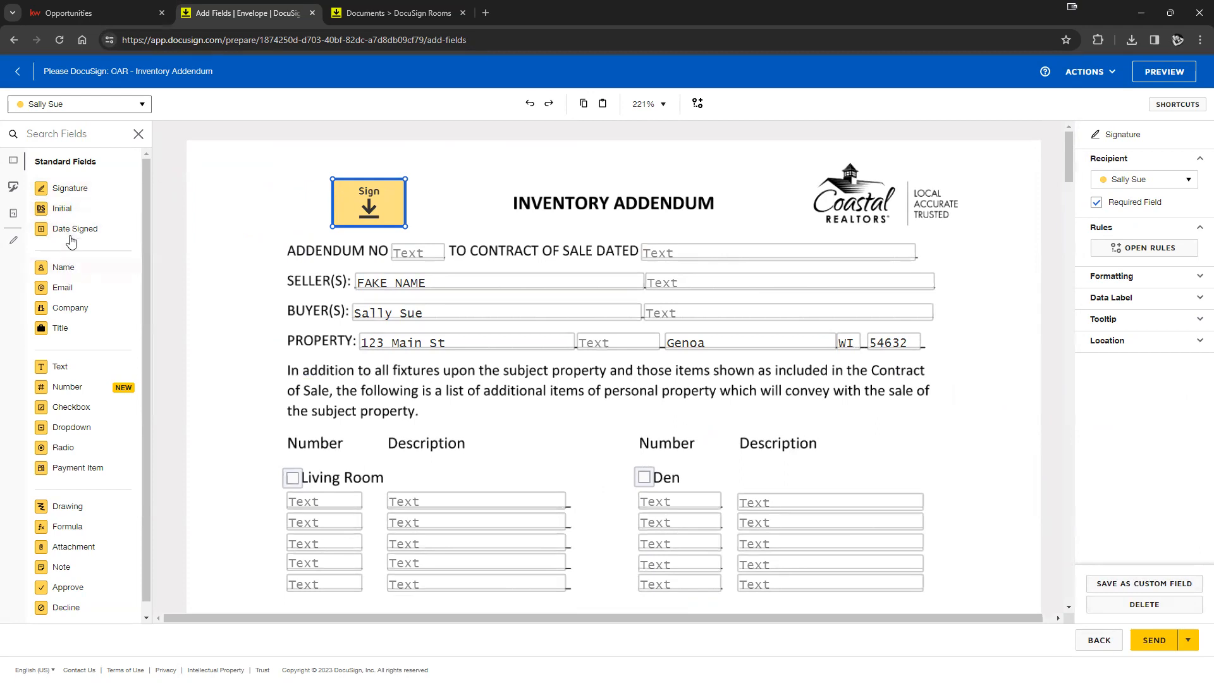
left_click_drag(71, 231, 253, 155)
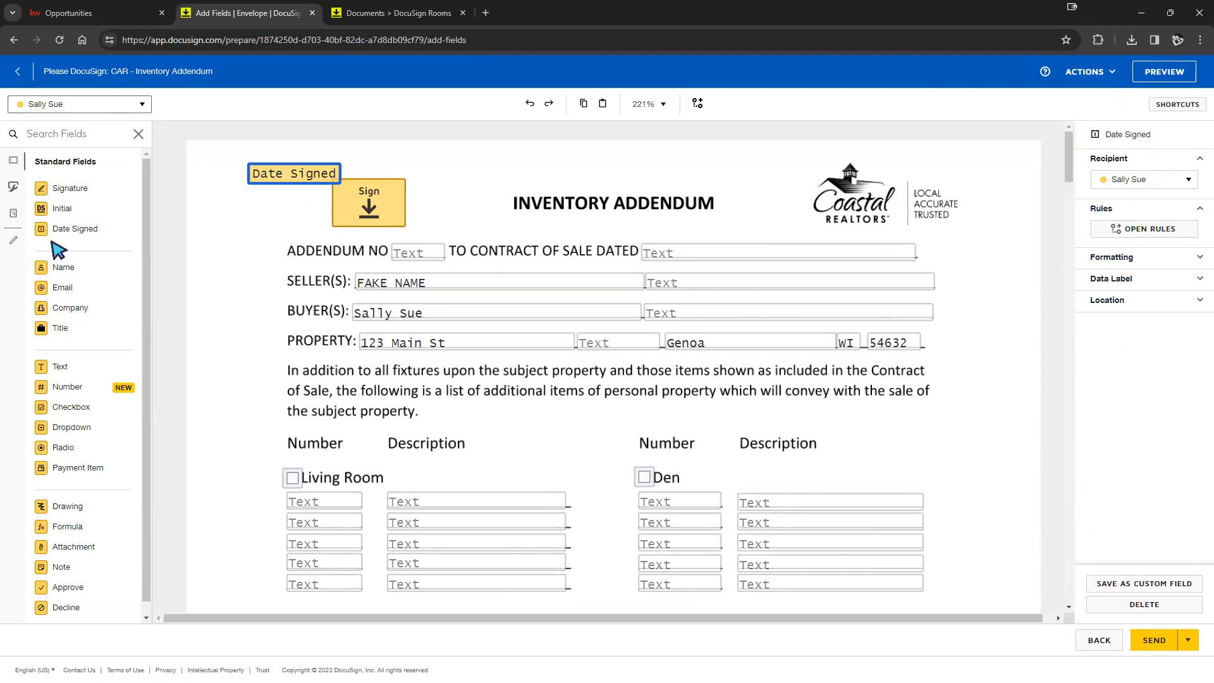
- Delete the Date Signed field and move the buyer's signature to the page's top-left corner
left_click(350, 202)
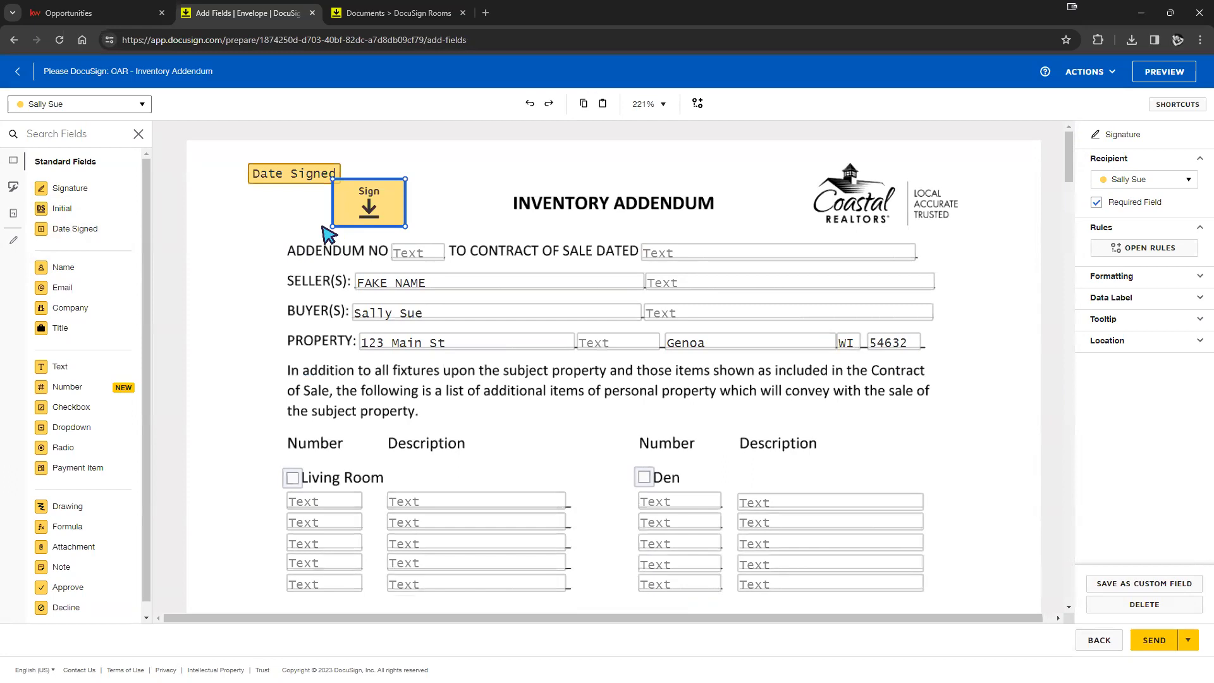
left_click(264, 174)
key("Delete")
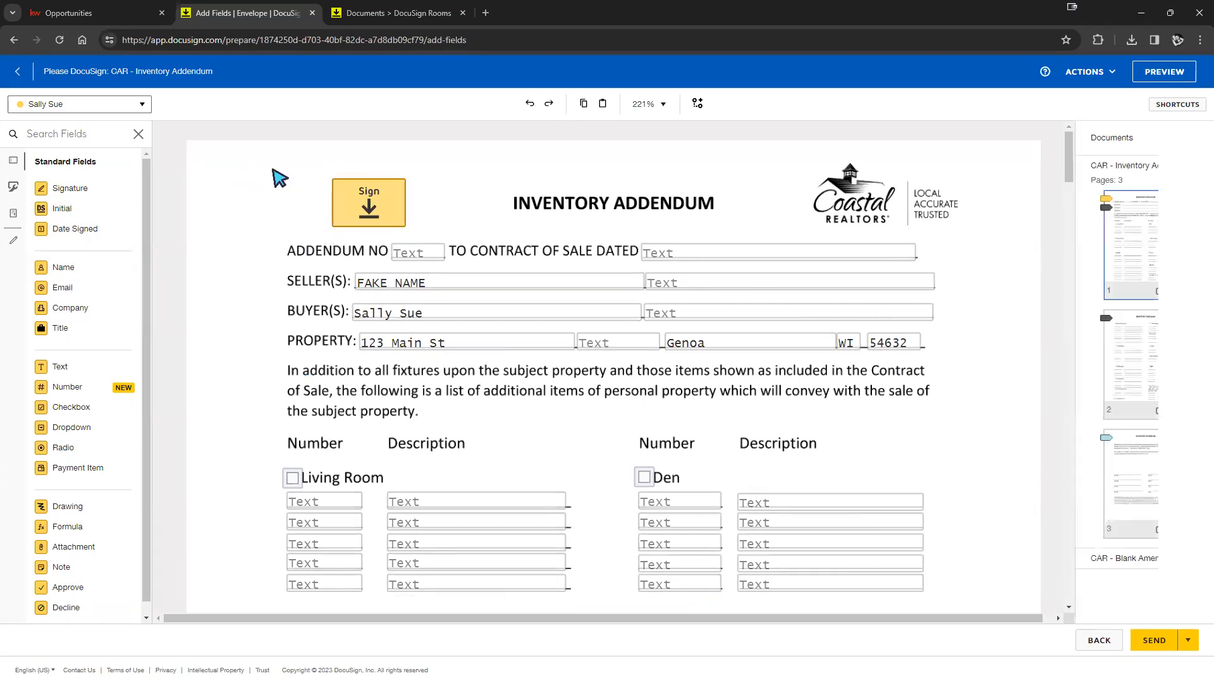
left_click_drag(358, 206, 276, 207)
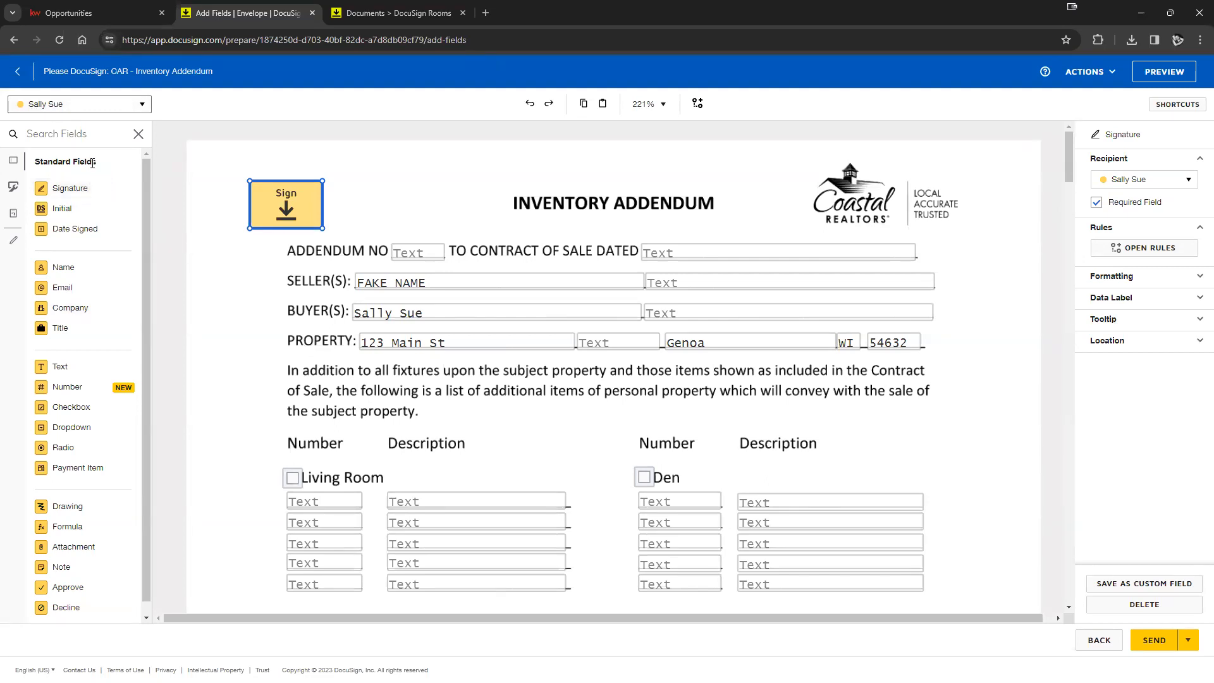
left_click(144, 106)
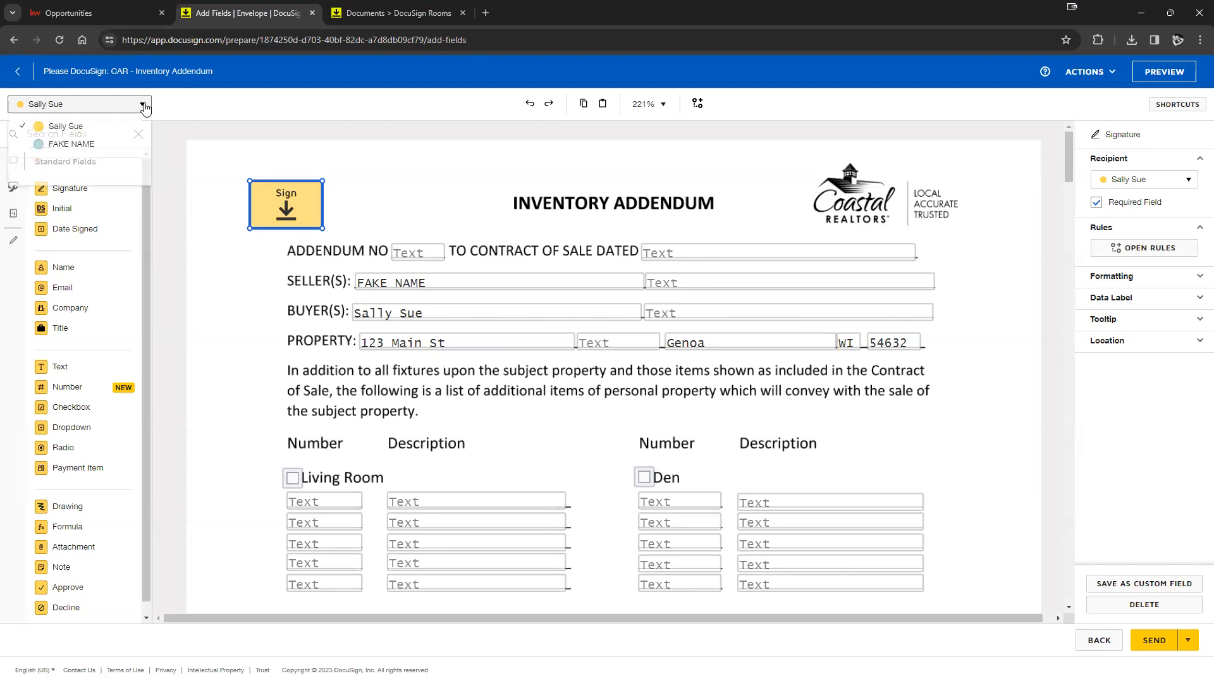
- Place a seller Signature field beside the buyer's signature field
left_click(62, 146)
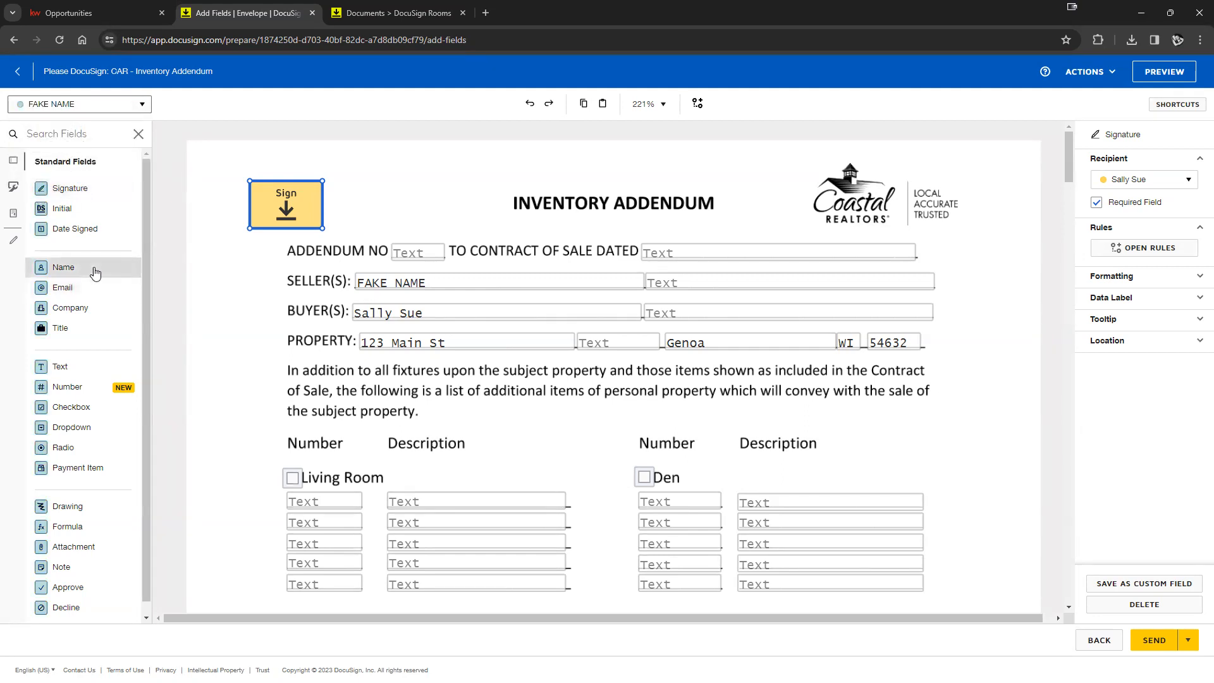
left_click(70, 189)
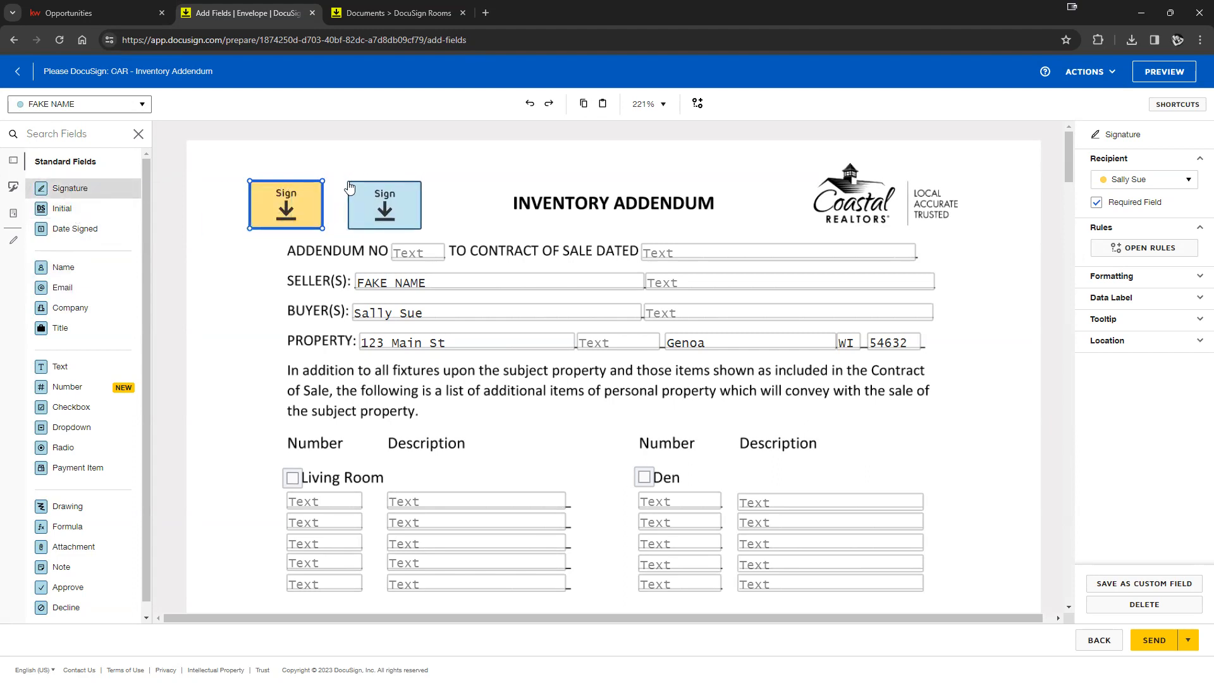
left_click(350, 187)
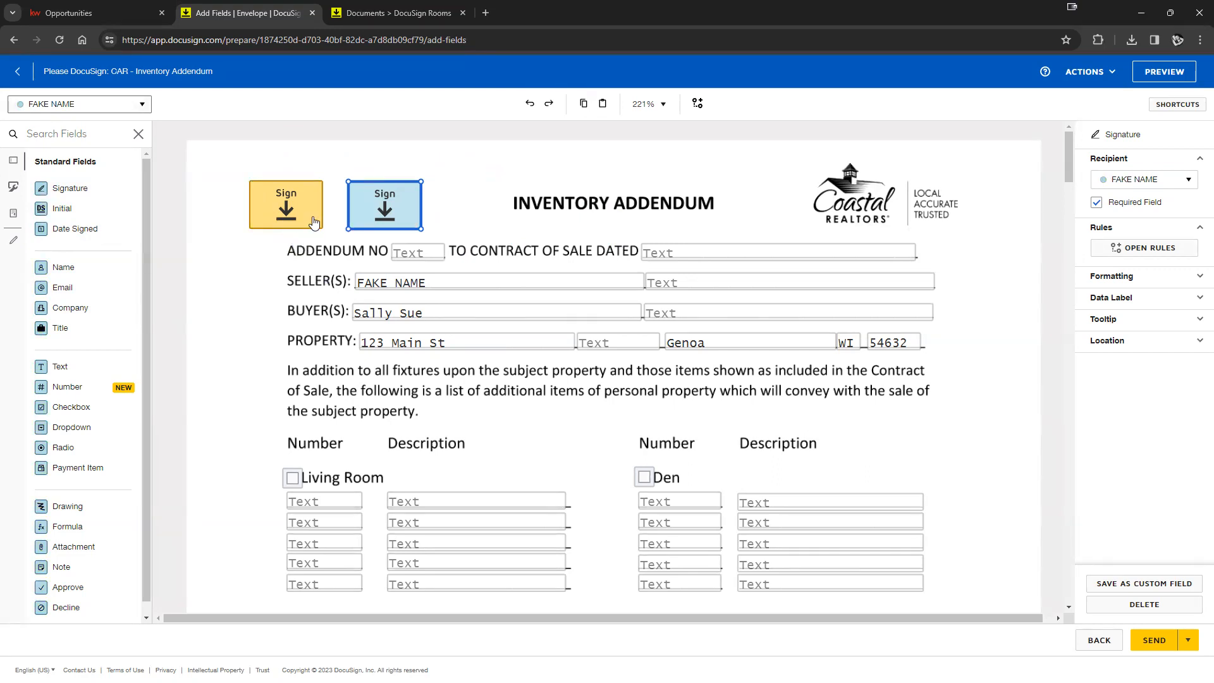
mouse_move(407, 201)
left_mouse_down()
mouse_move(514, 373)
mouse_move(393, 182)
mouse_move(334, 135)
mouse_move(313, 141)
mouse_move(312, 154)
mouse_move(407, 194)
mouse_move(406, 206)
left_mouse_up()
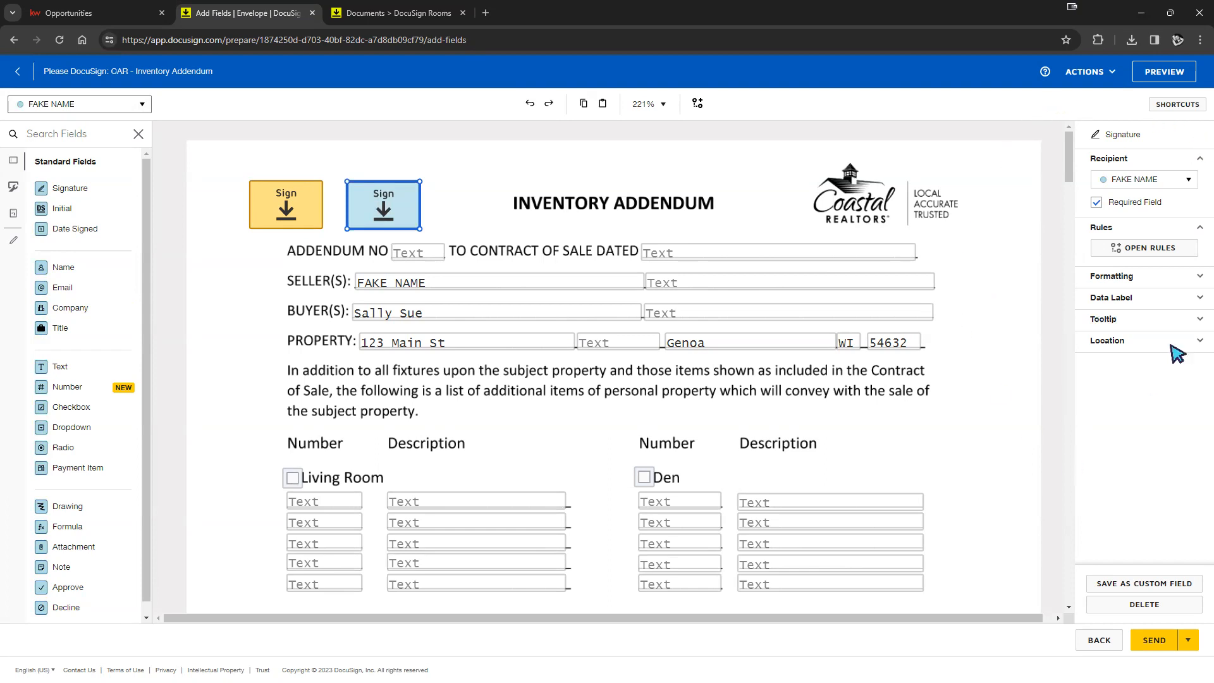
- Reassign recipients so the left signature field belongs to the seller and the right to the buyer
left_click(1187, 180)
left_click(1148, 200)
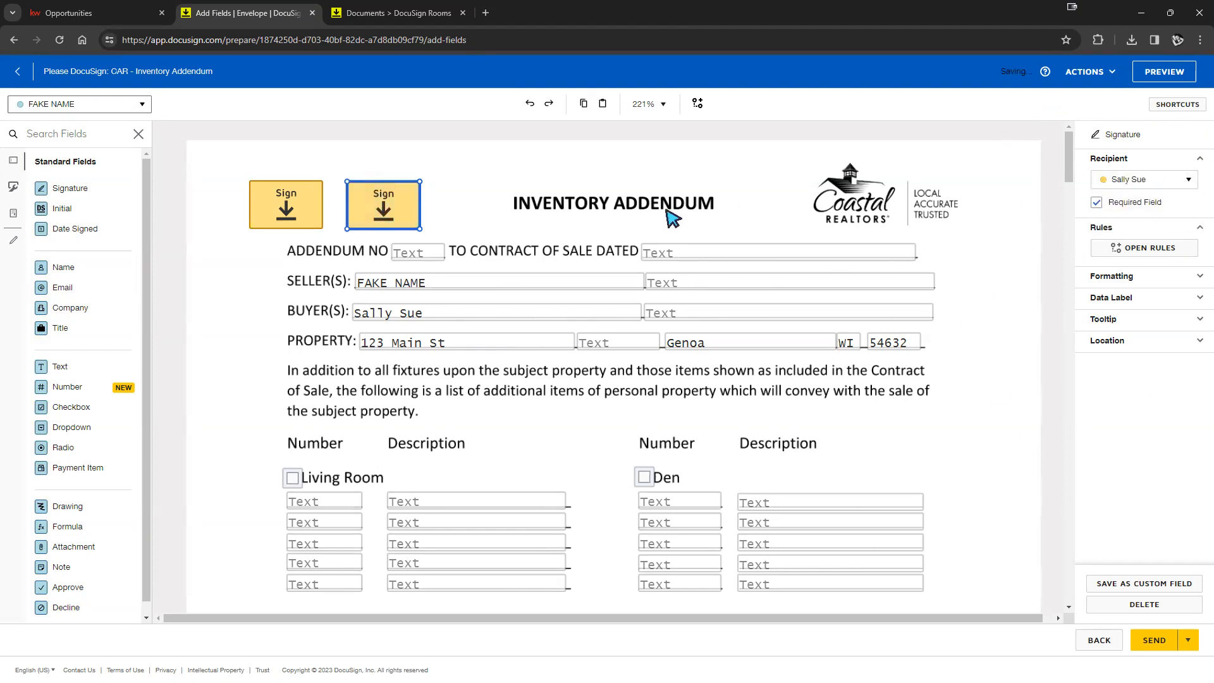
left_click(297, 207)
left_click(1116, 183)
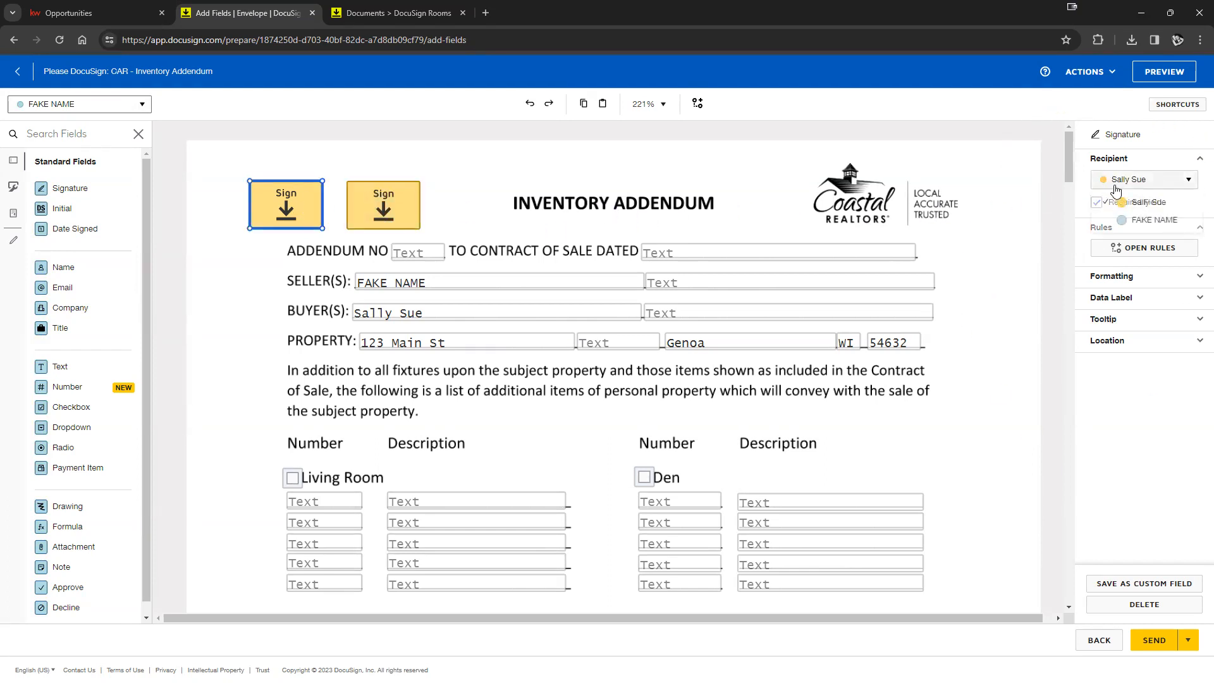
left_click(1138, 219)
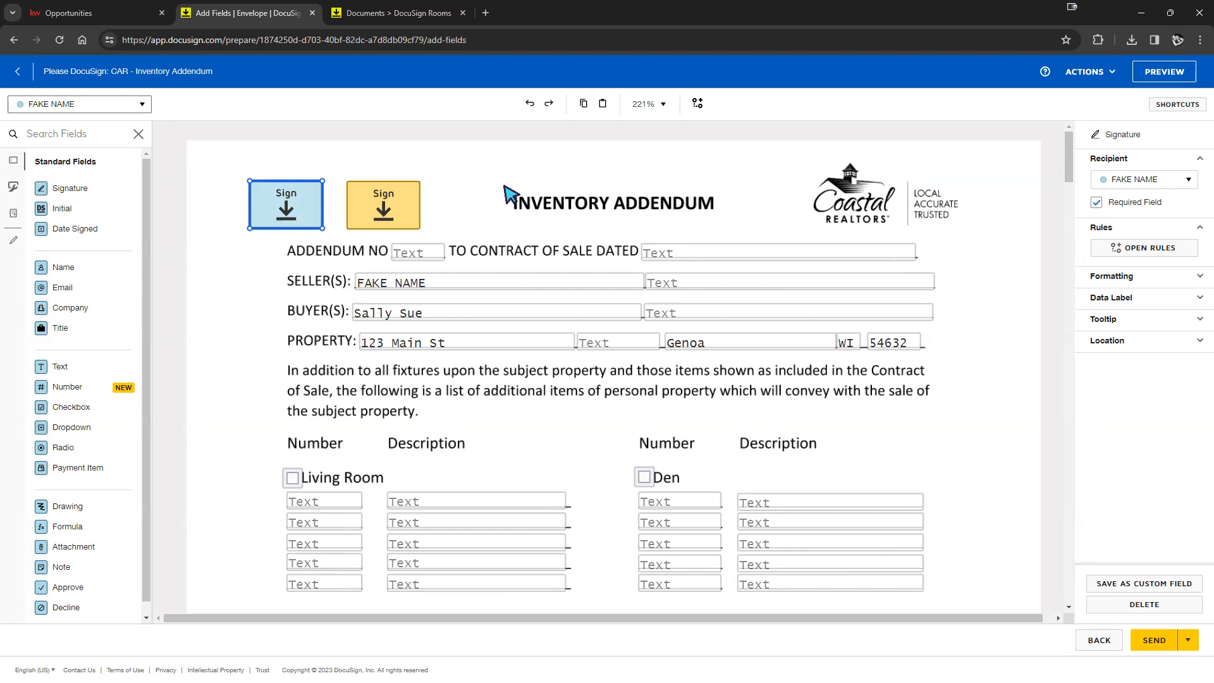
left_click(1134, 182)
left_click(1138, 203)
left_click(1137, 180)
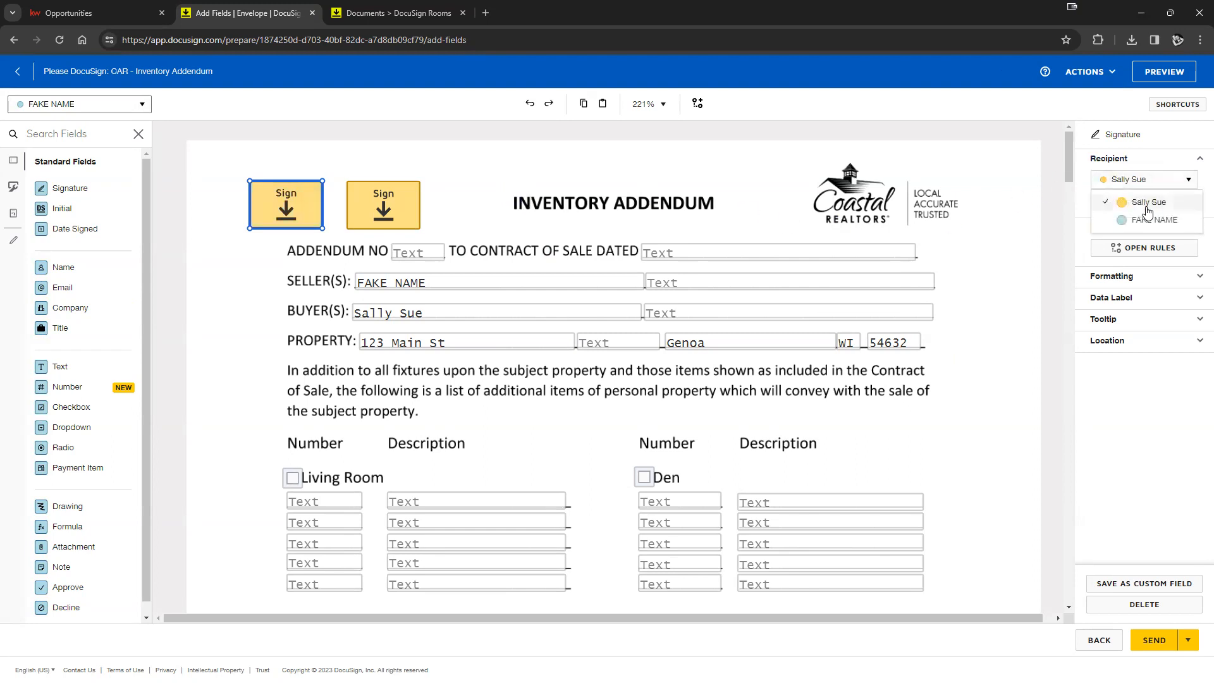
left_click(1141, 222)
left_click_drag(1158, 209, 1111, 209)
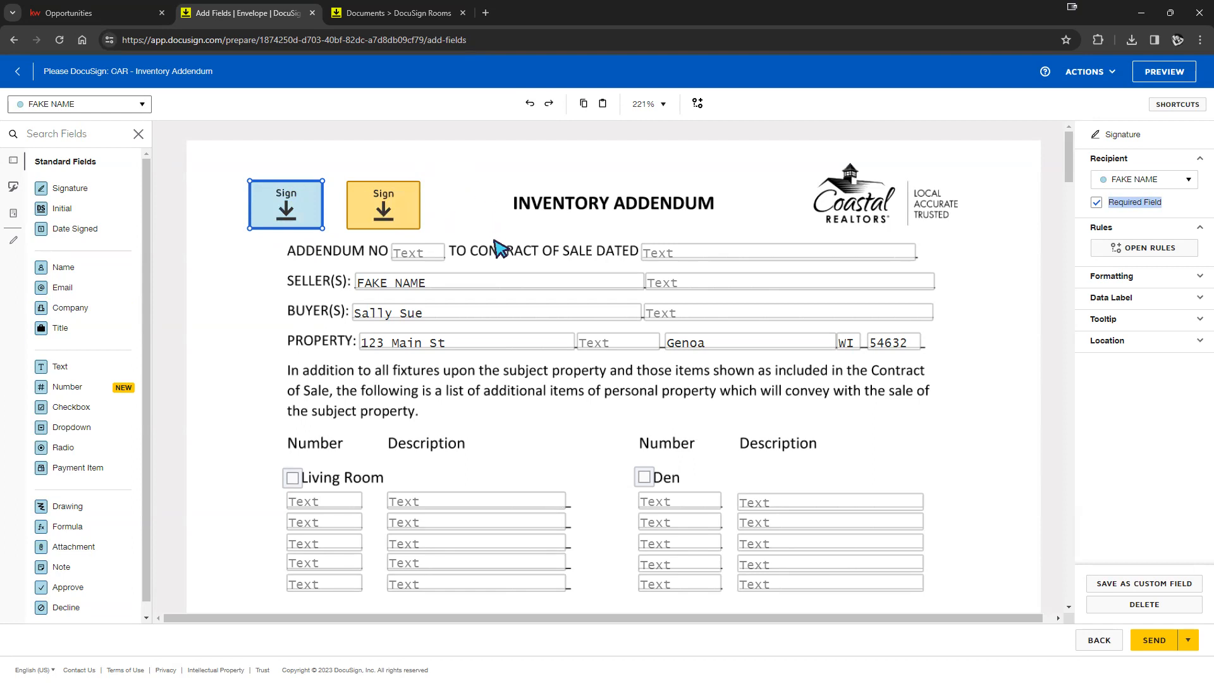
- Make the buyer's signature field optional by unchecking Required Field
left_click(371, 219)
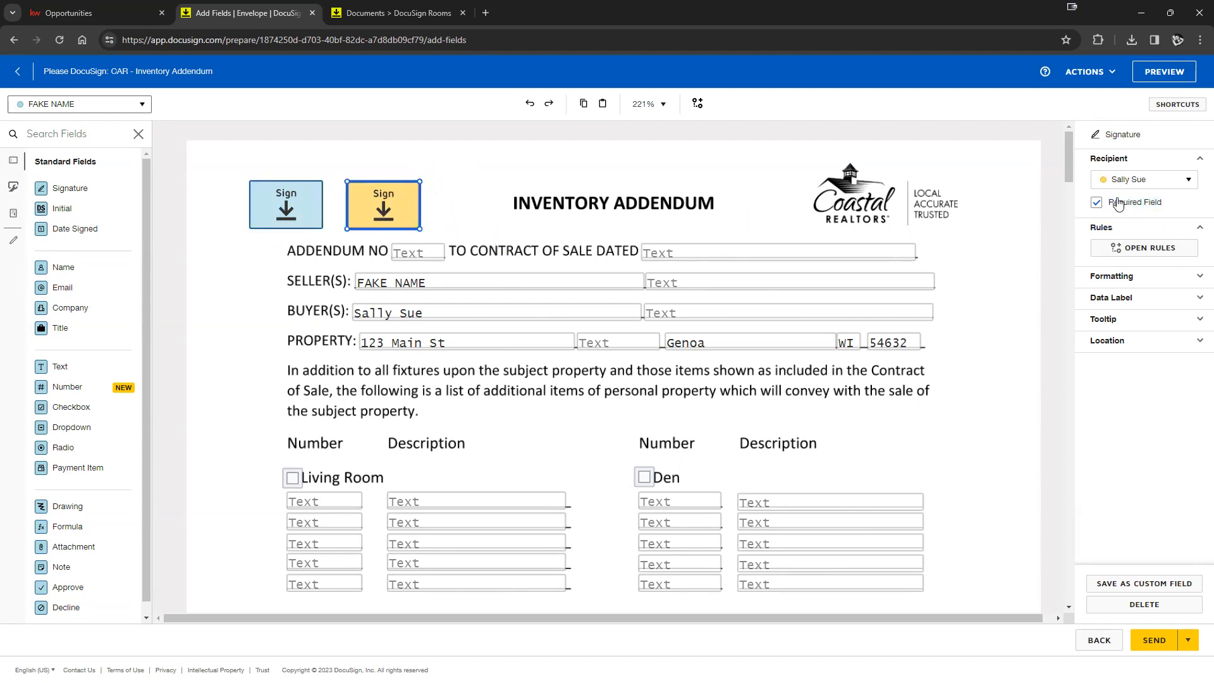
left_click(1096, 204)
left_click(502, 195)
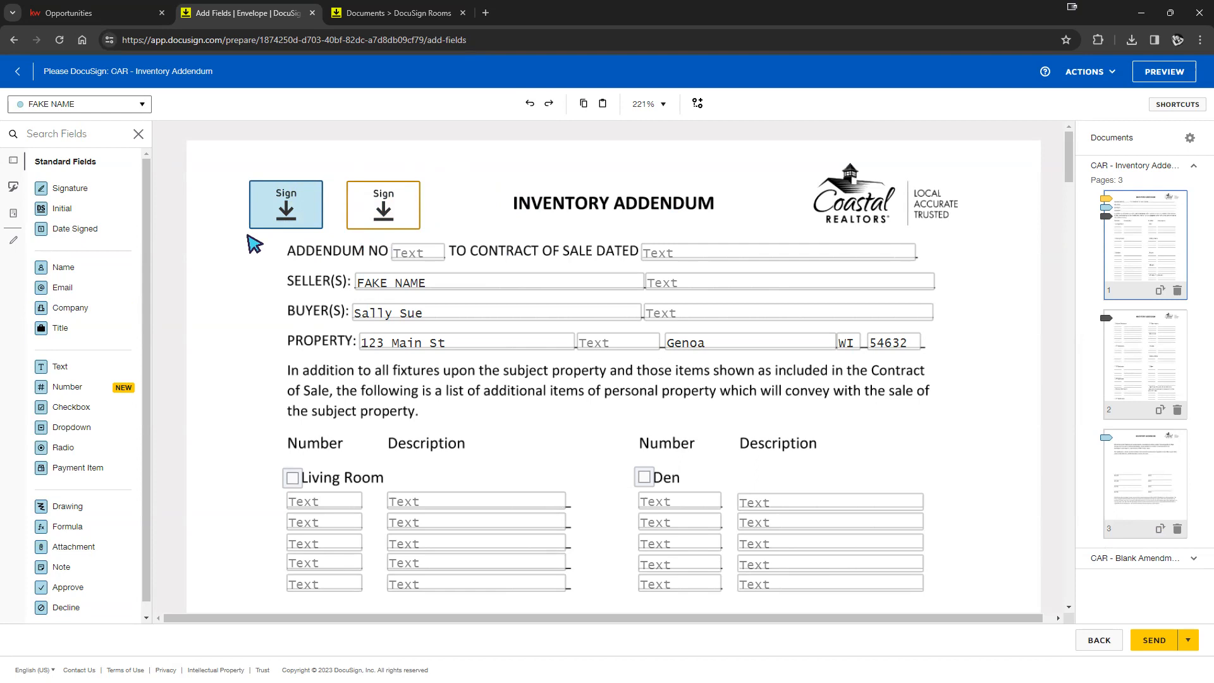
- Make the seller's signature optional and move both signature fields into the right margin
left_click(278, 215)
left_click(1097, 203)
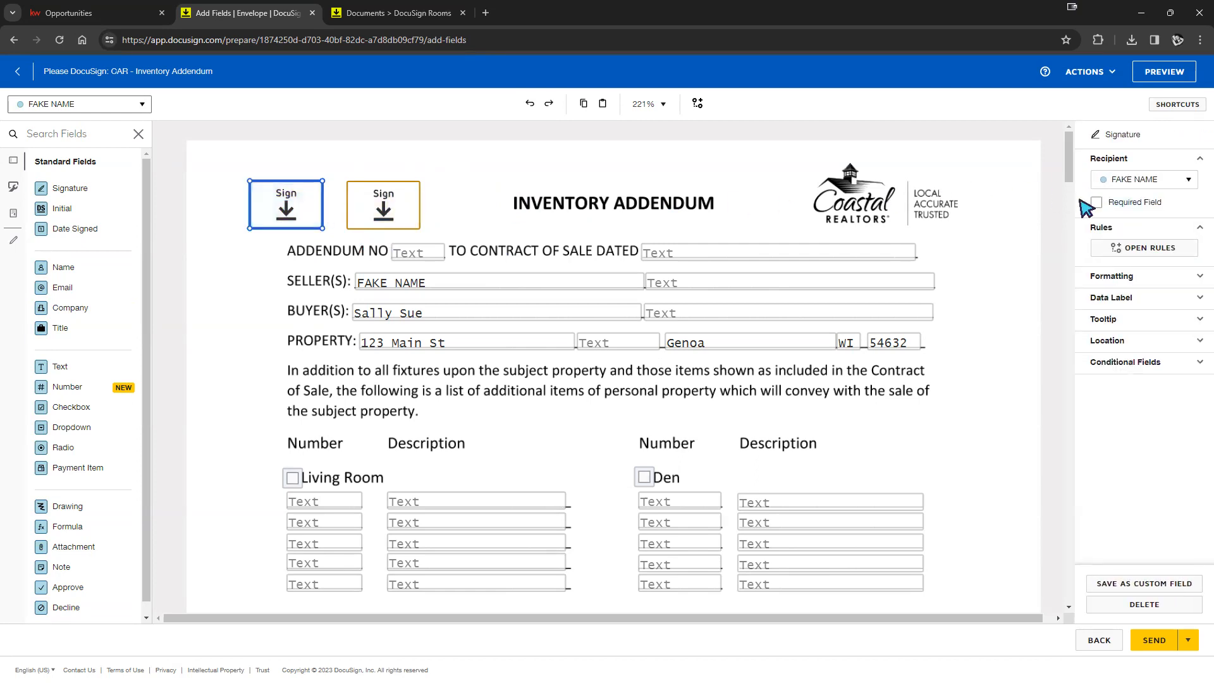
left_click(325, 174)
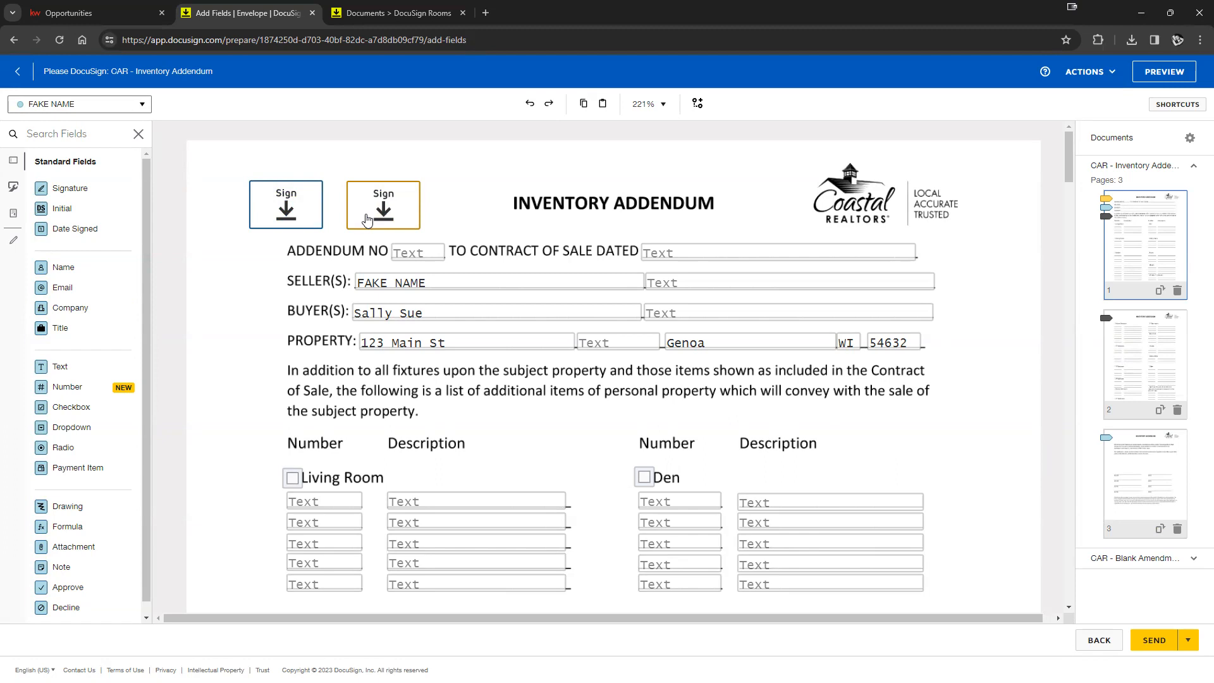
left_click_drag(367, 219, 980, 268)
mouse_move(297, 215)
left_mouse_down()
mouse_move(855, 321)
mouse_move(1001, 324)
left_mouse_up()
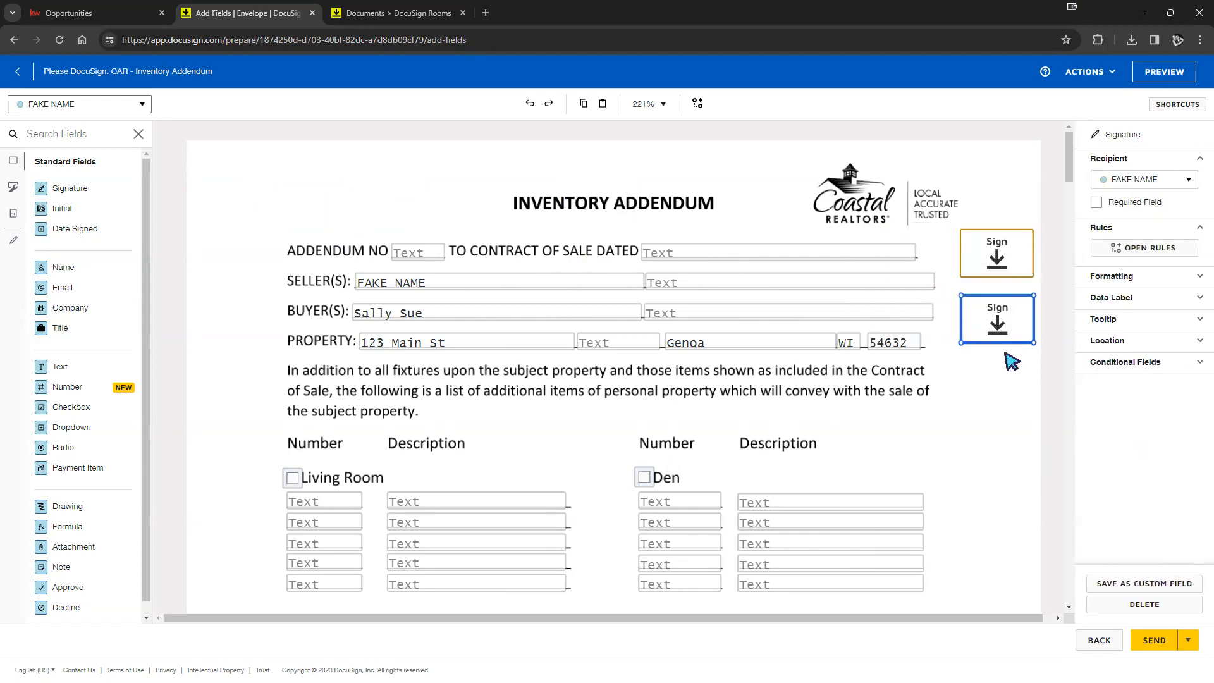
left_click(1008, 382)
- Inspect the data labels of the contract-date, seller name and buyer name text fields
left_click(737, 255)
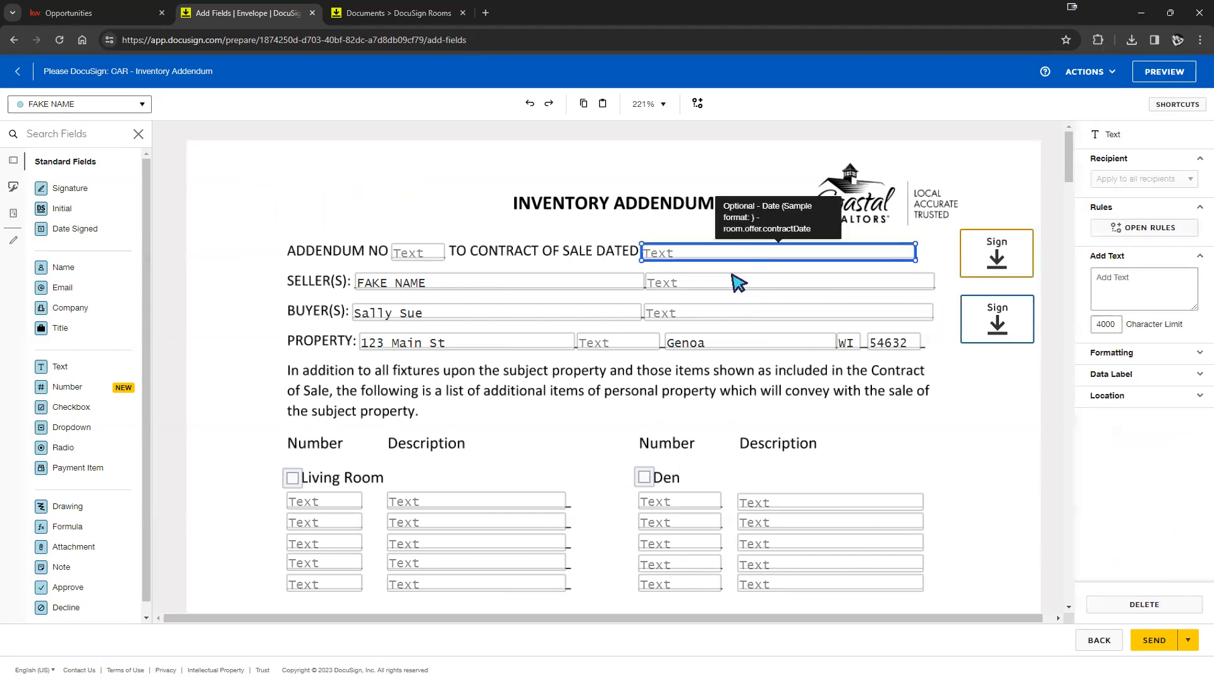
left_click(724, 292)
left_click(725, 301)
left_click(702, 316)
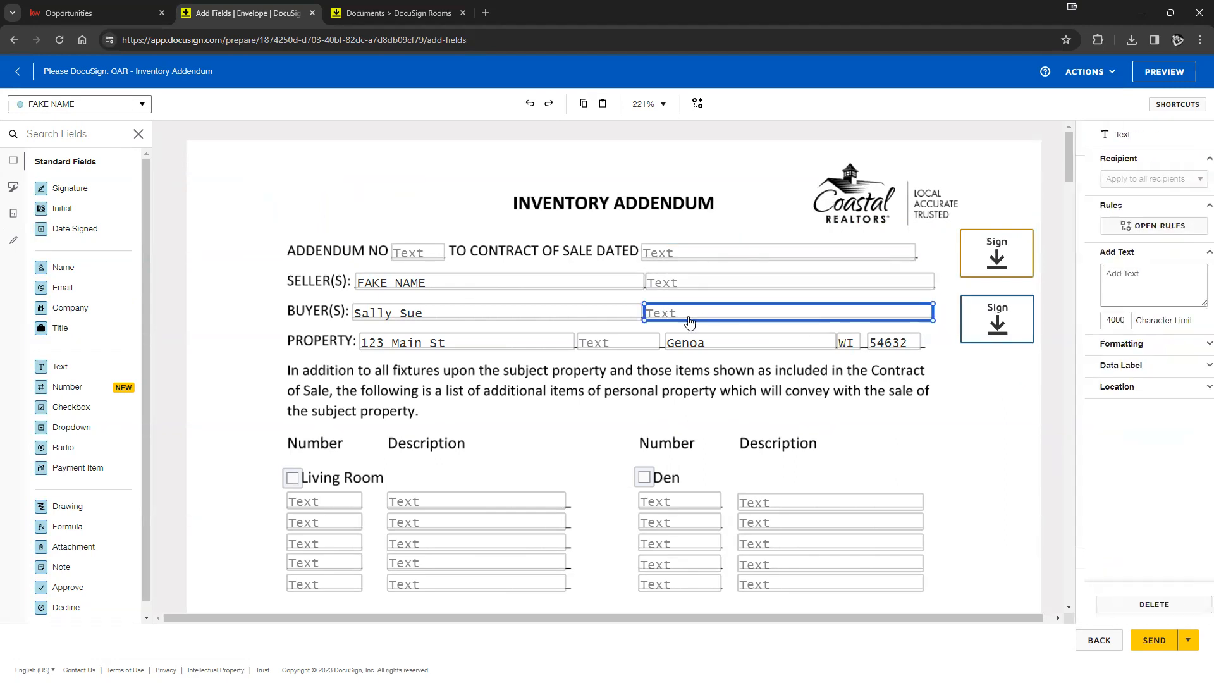
left_click(599, 287)
left_click(802, 260)
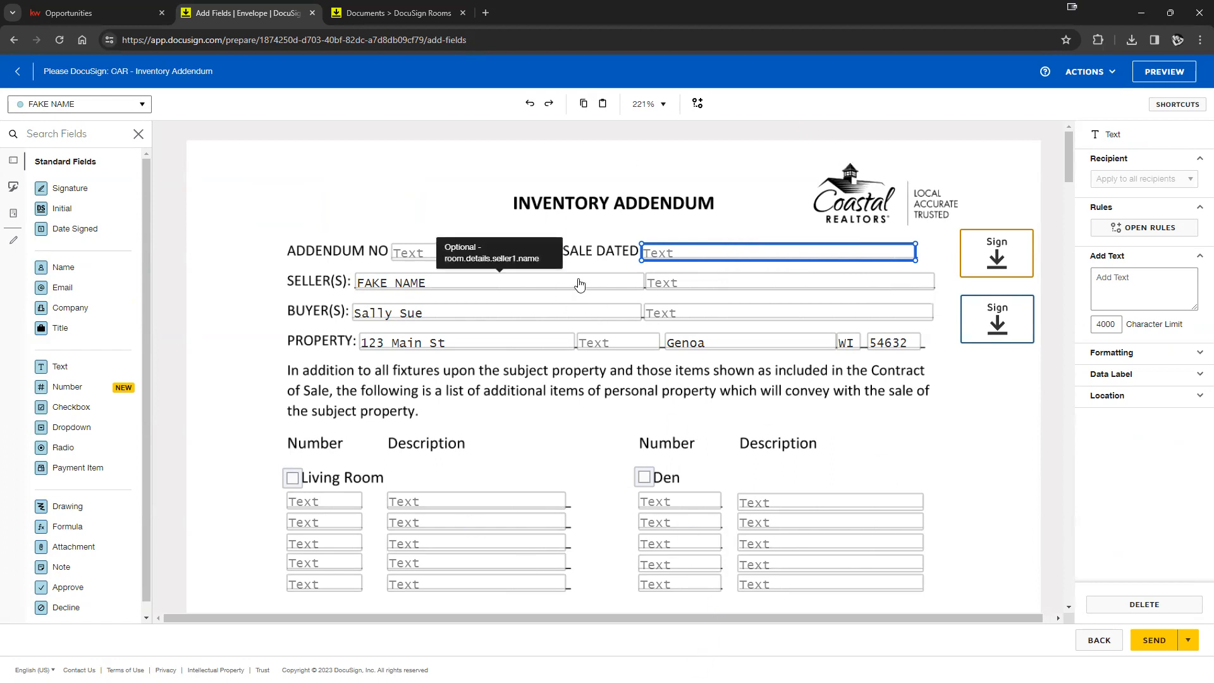
left_click(691, 290)
left_click(683, 320)
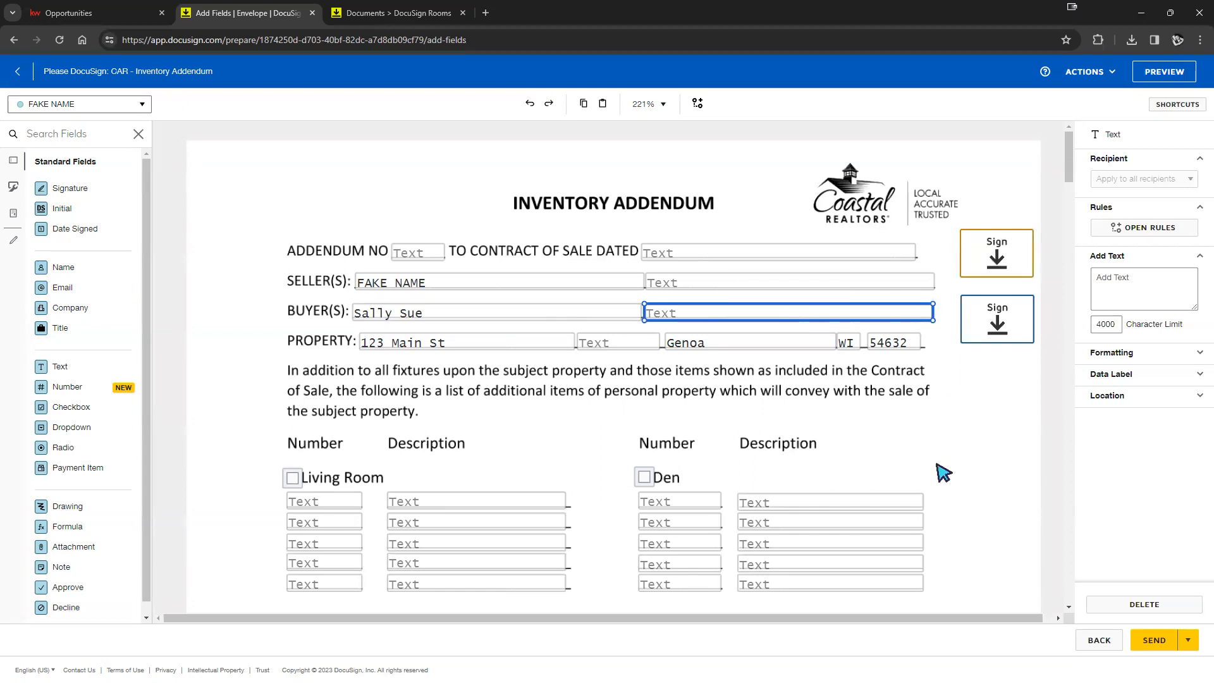
left_click(759, 256)
left_click(763, 282)
left_click(736, 316)
left_click(945, 412)
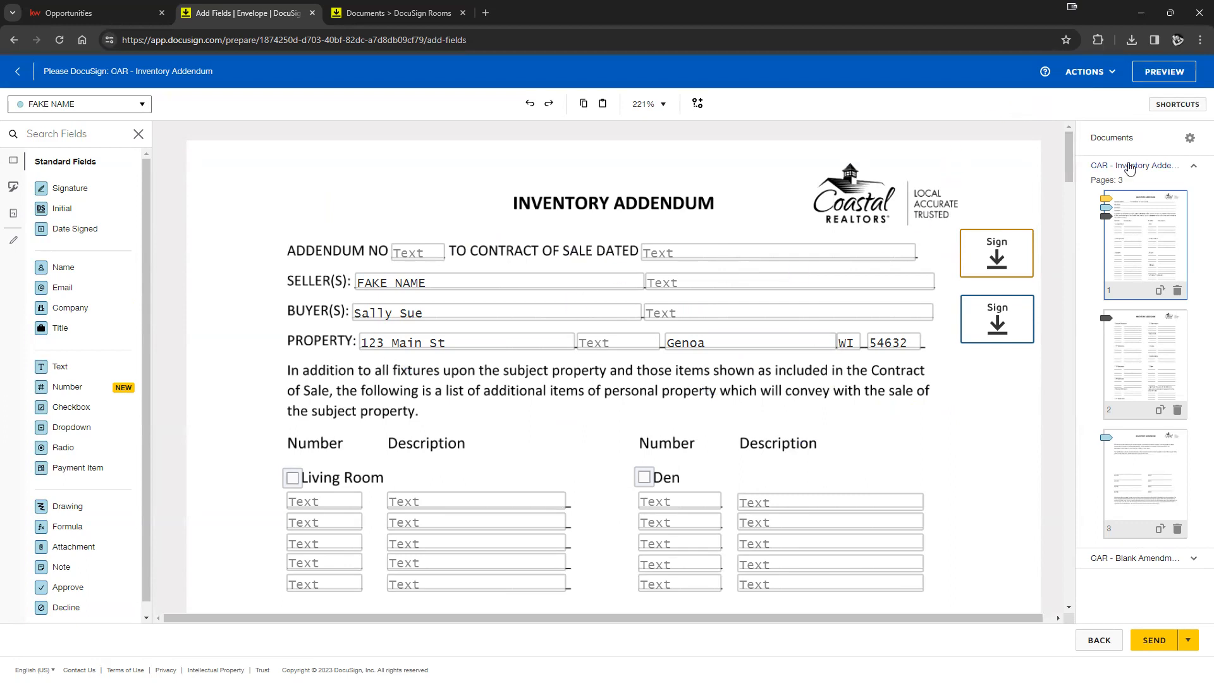
- Preview the addendum as the seller will see it, then close the preview
left_click(1180, 77)
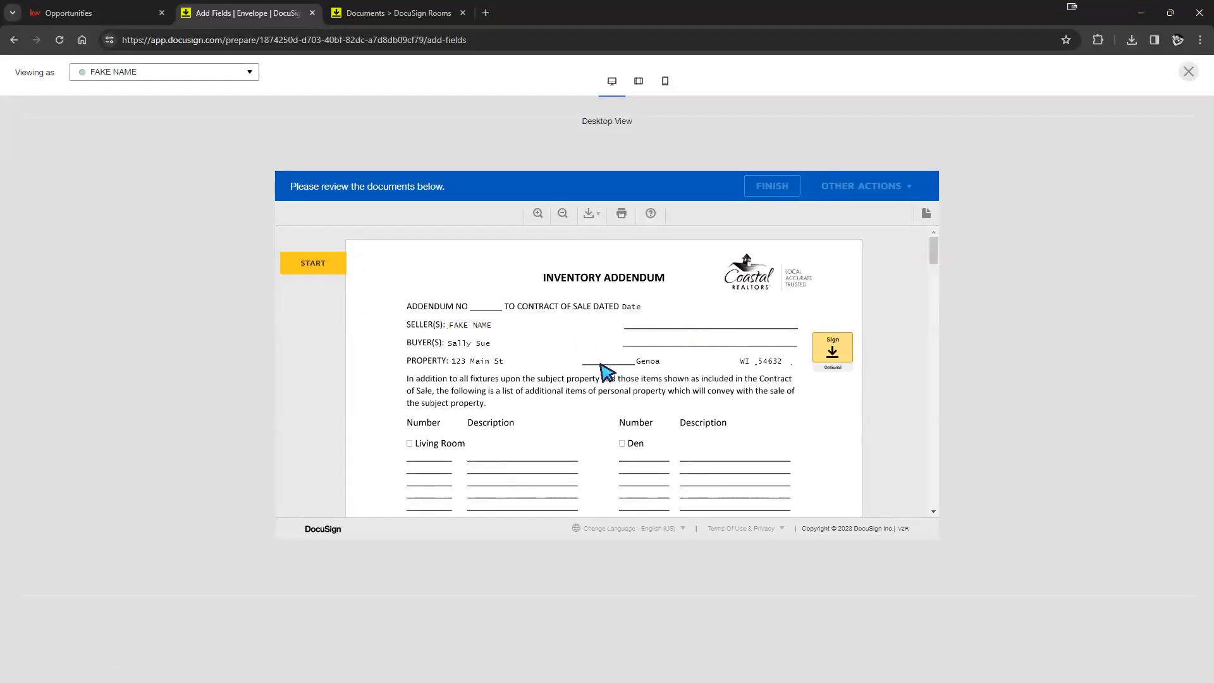
scroll(699, 347, "down", 1)
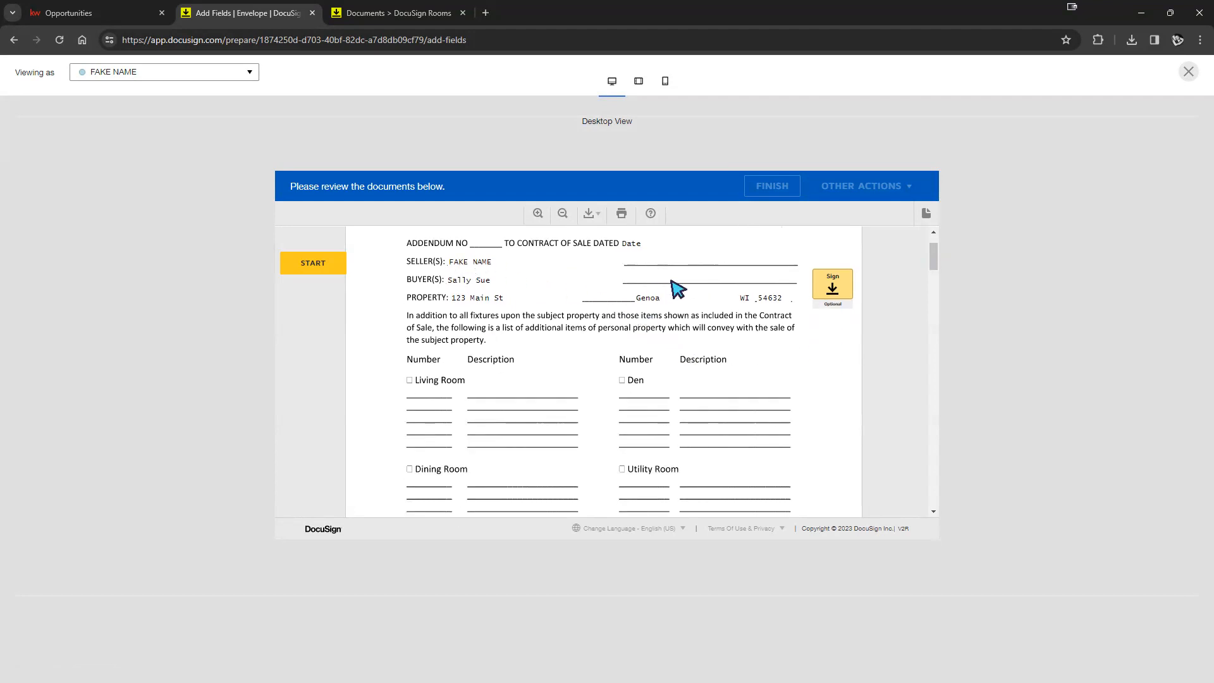
scroll(678, 289, "down", 2)
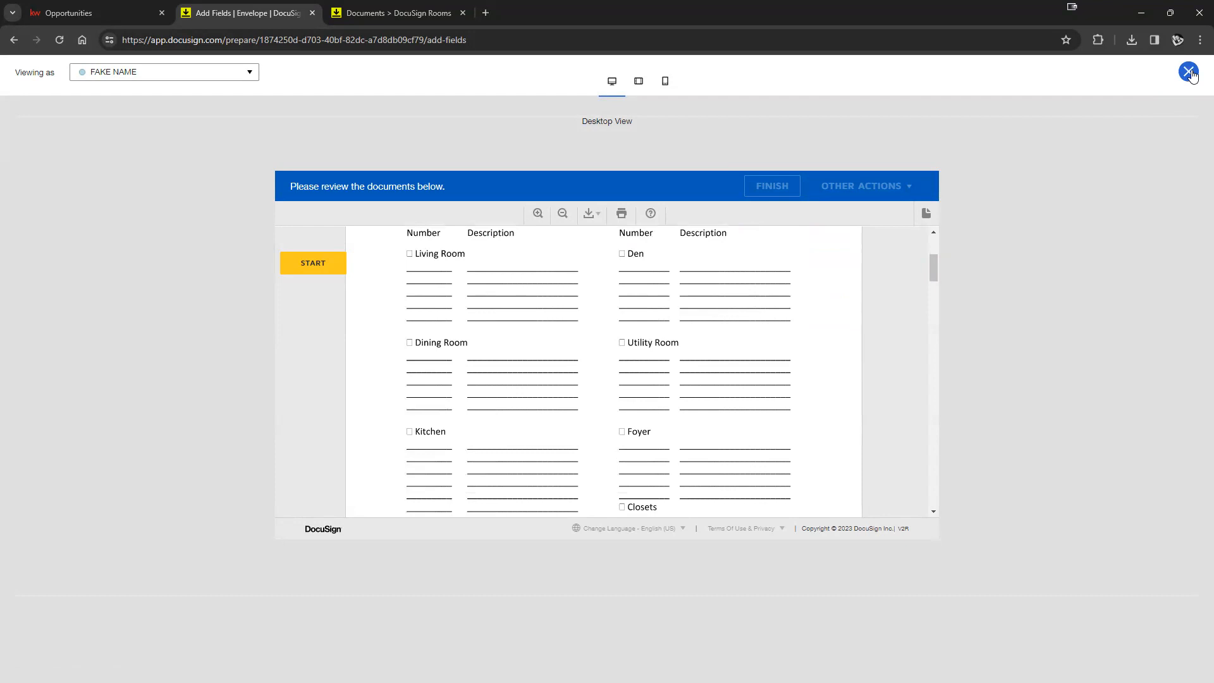
left_click(1188, 73)
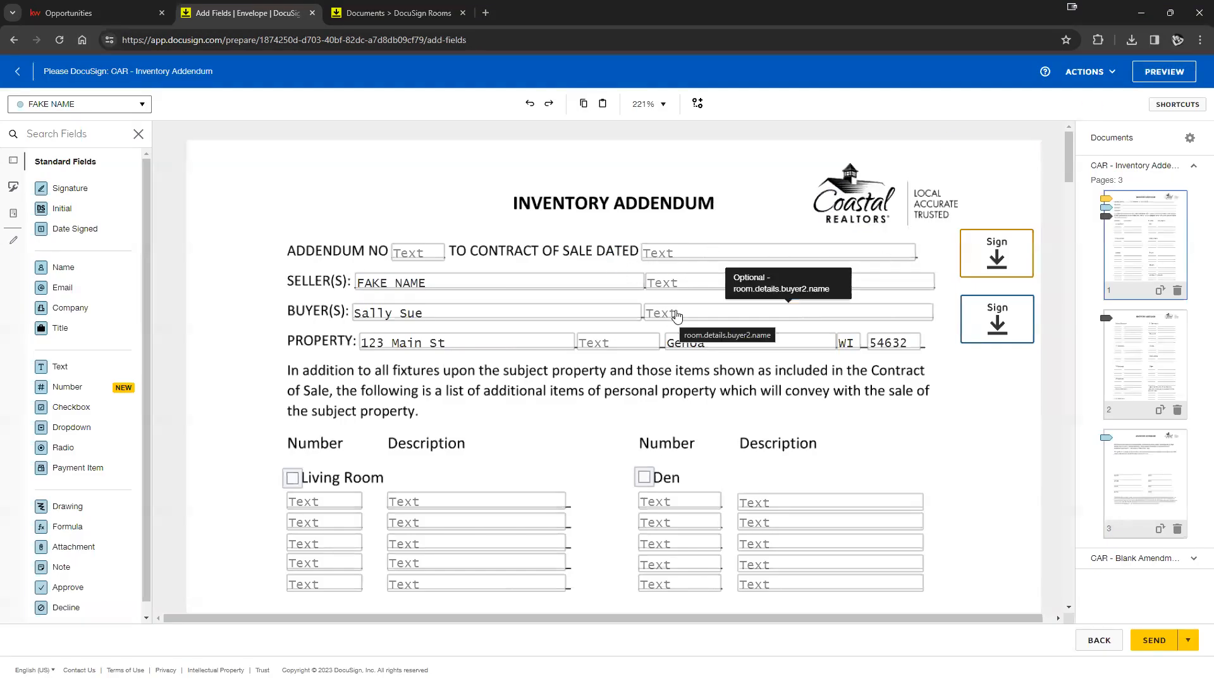
- Pre-check the Den checkbox field on the addendum
scroll(576, 423, "down", 3)
scroll(588, 411, "up", 2)
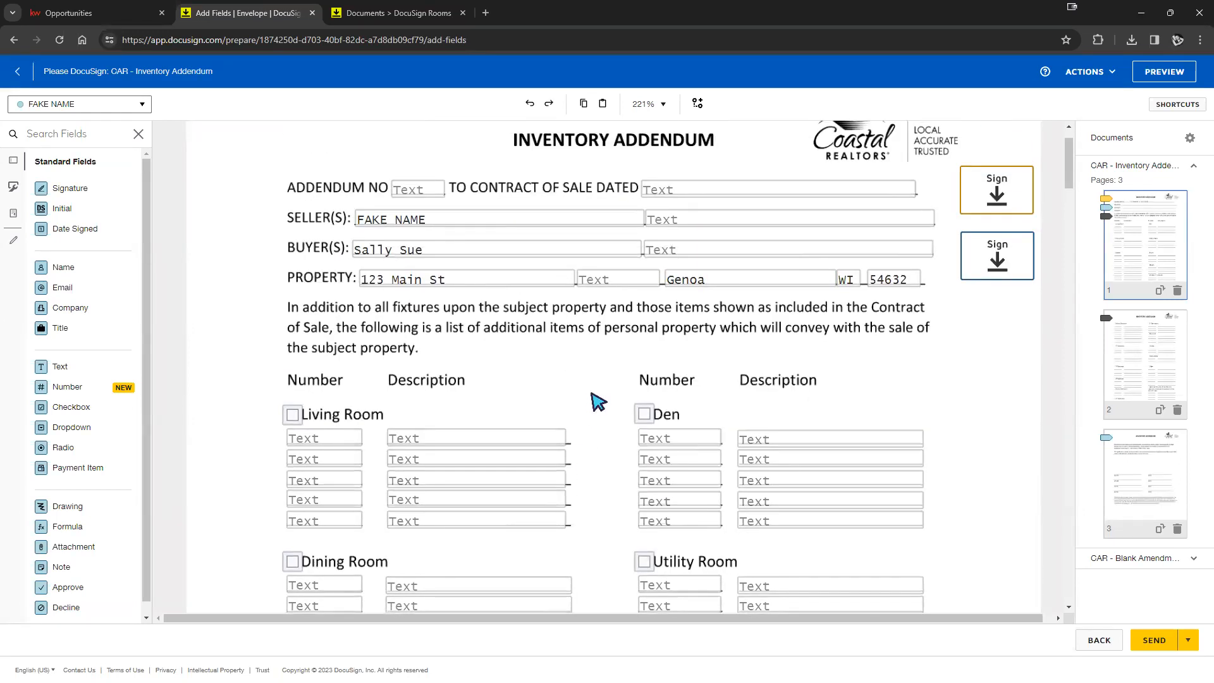
left_click(644, 413)
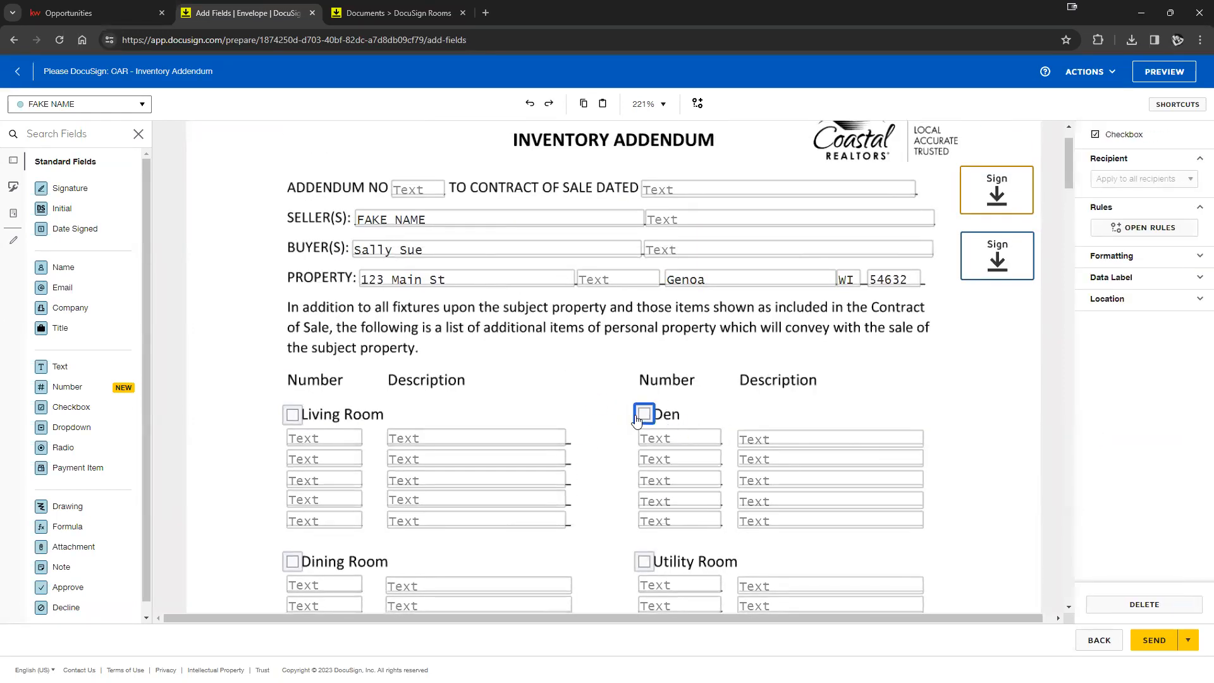
left_click(645, 417)
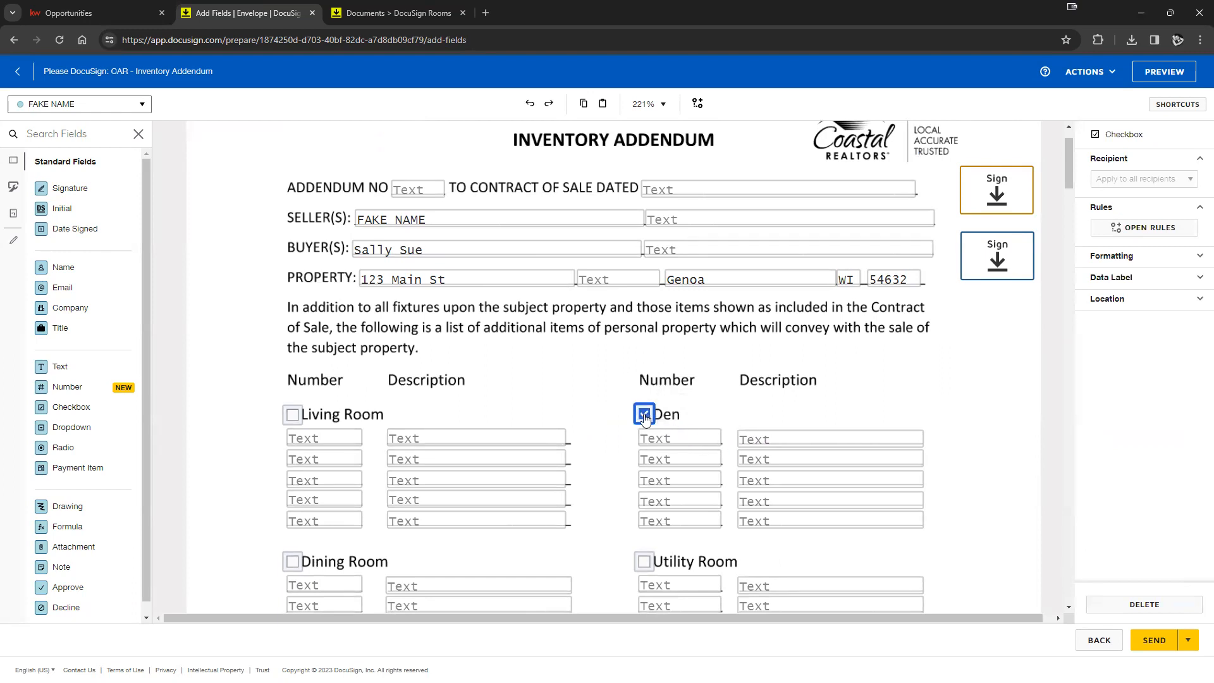
left_click(534, 396)
- Pre-check the Living Room checkbox field on the addendum
left_click(290, 418)
left_click(297, 420)
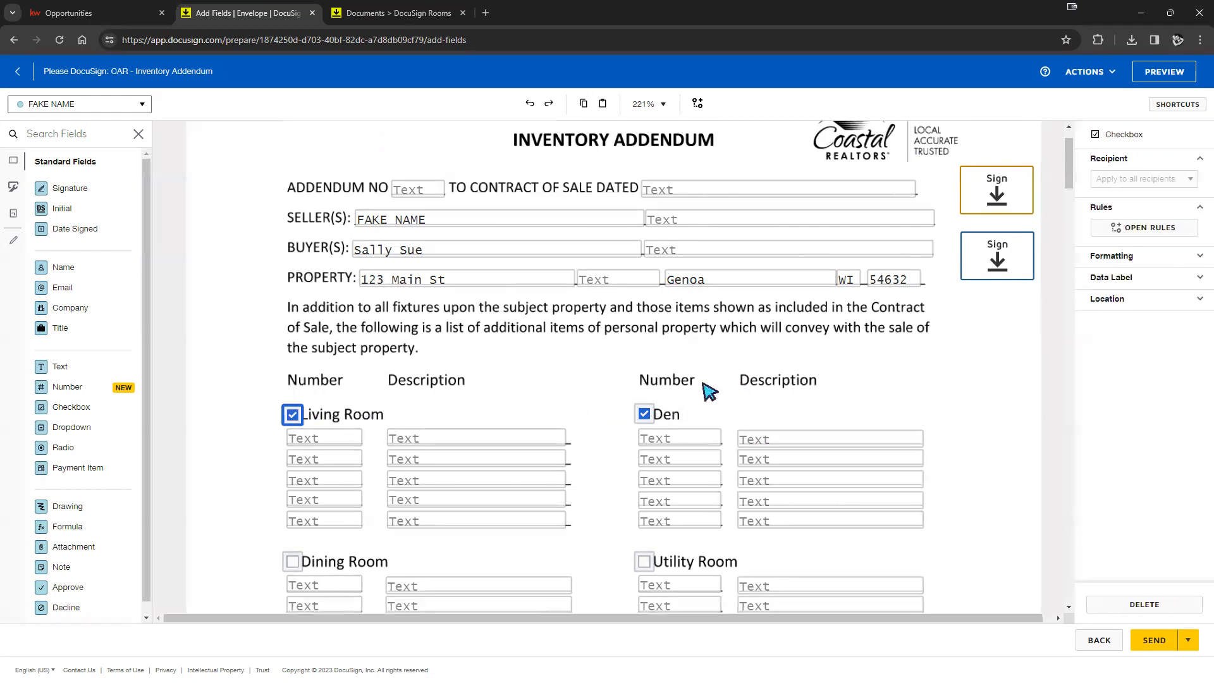
left_click(588, 388)
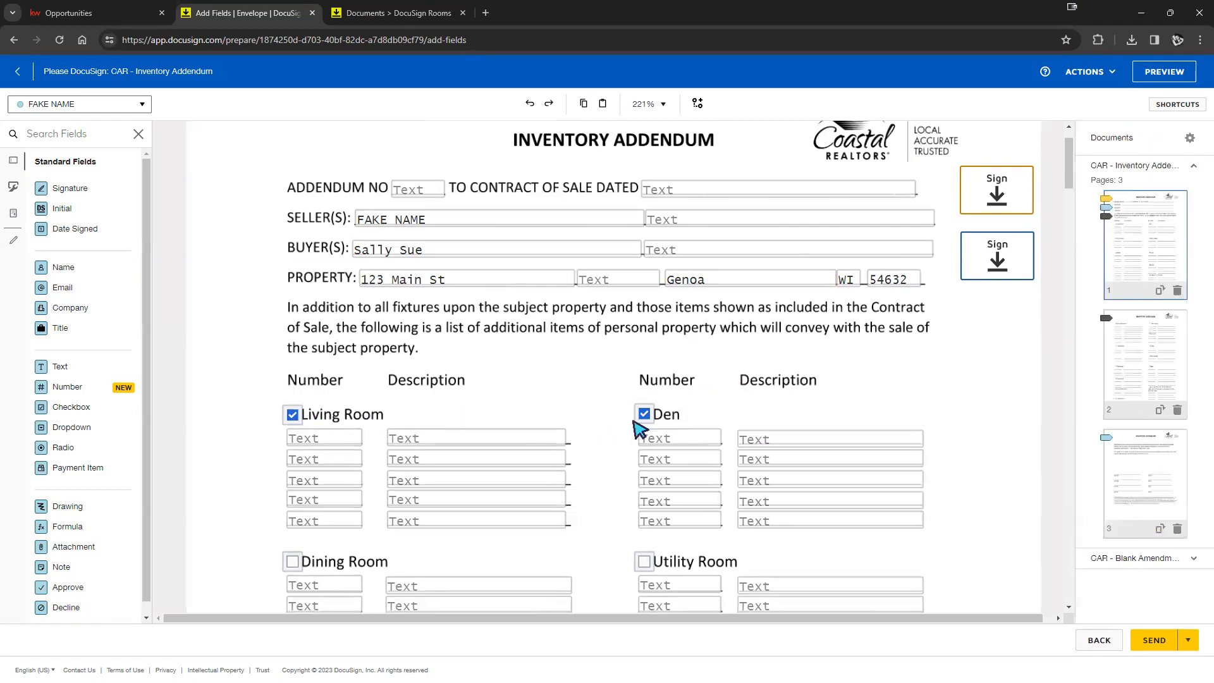
scroll(600, 420, "down", 3)
scroll(632, 379, "up", 1)
- Enter 'zfgnh' as the Den's first Number and 'xcnxcnxc' as its Description
left_click(688, 315)
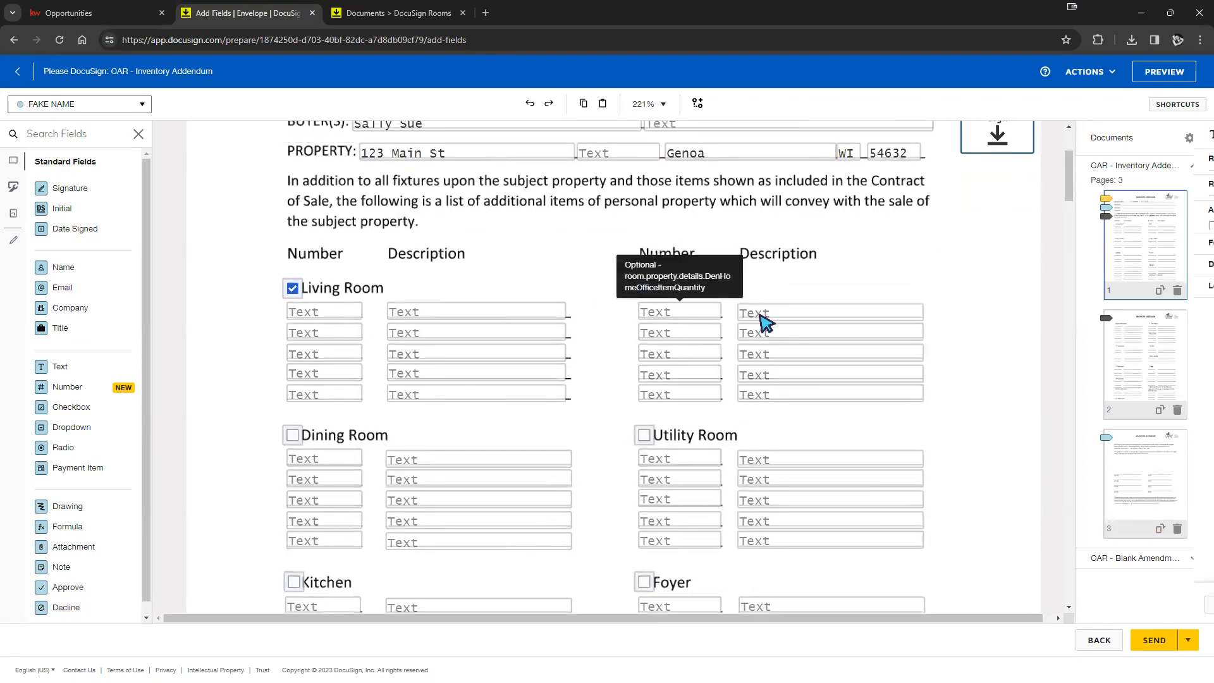
type("zfgnh")
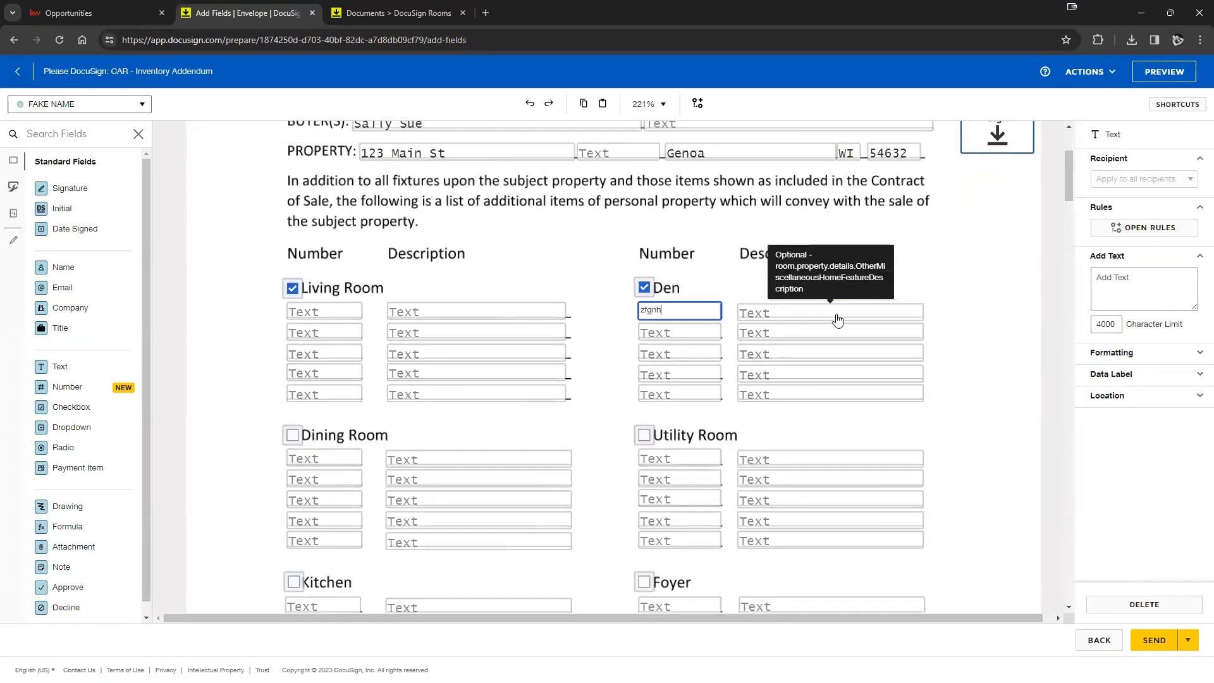
left_click(838, 316)
type("xcnxcnxc")
left_click(984, 325)
scroll(933, 364, "up", 3)
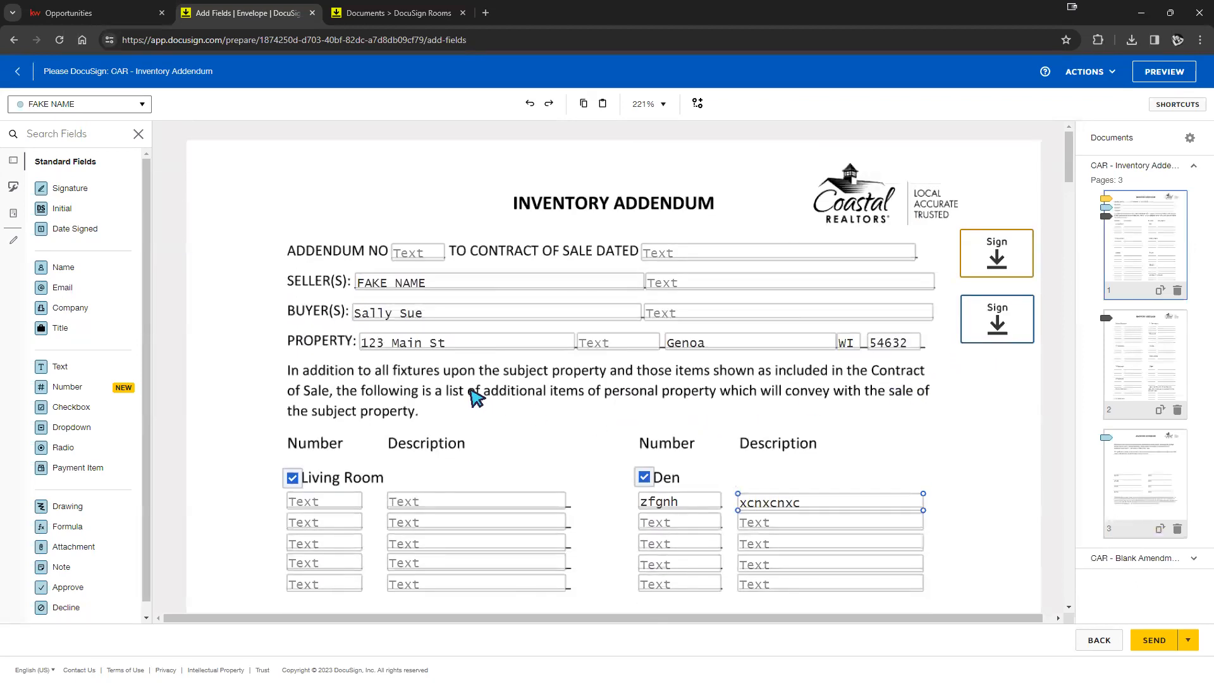
scroll(385, 332, "down", 10)
scroll(390, 333, "down", 20)
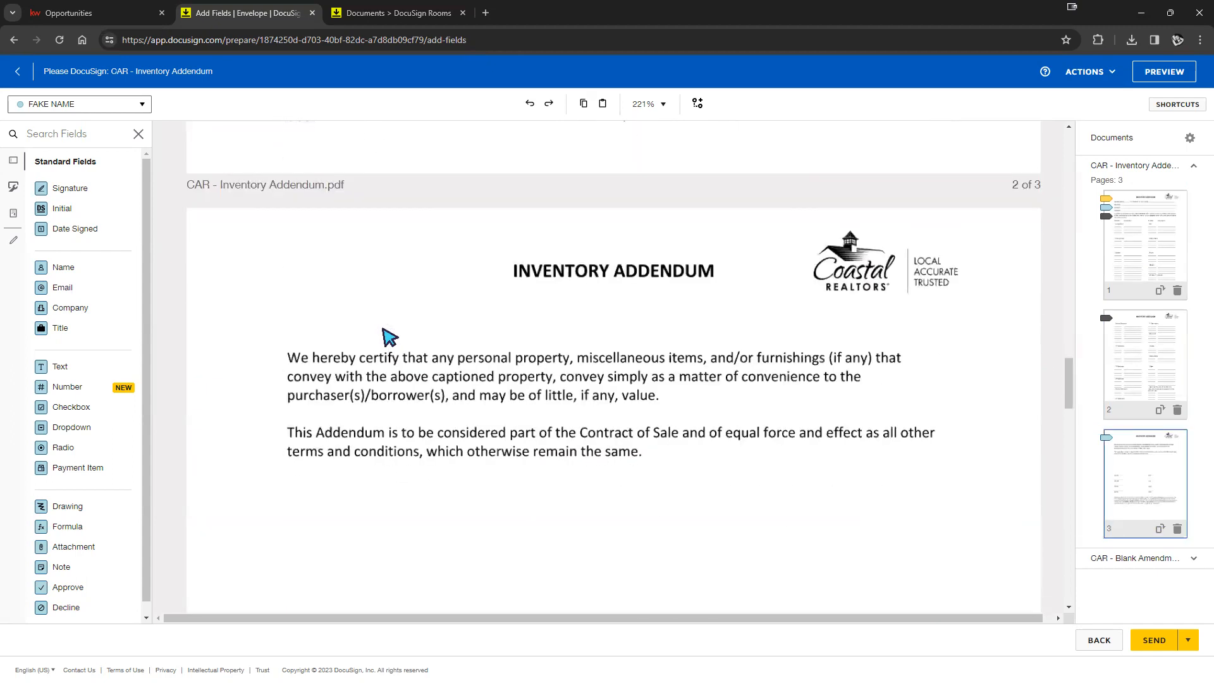
scroll(389, 335, "down", 10)
scroll(387, 335, "up", 3)
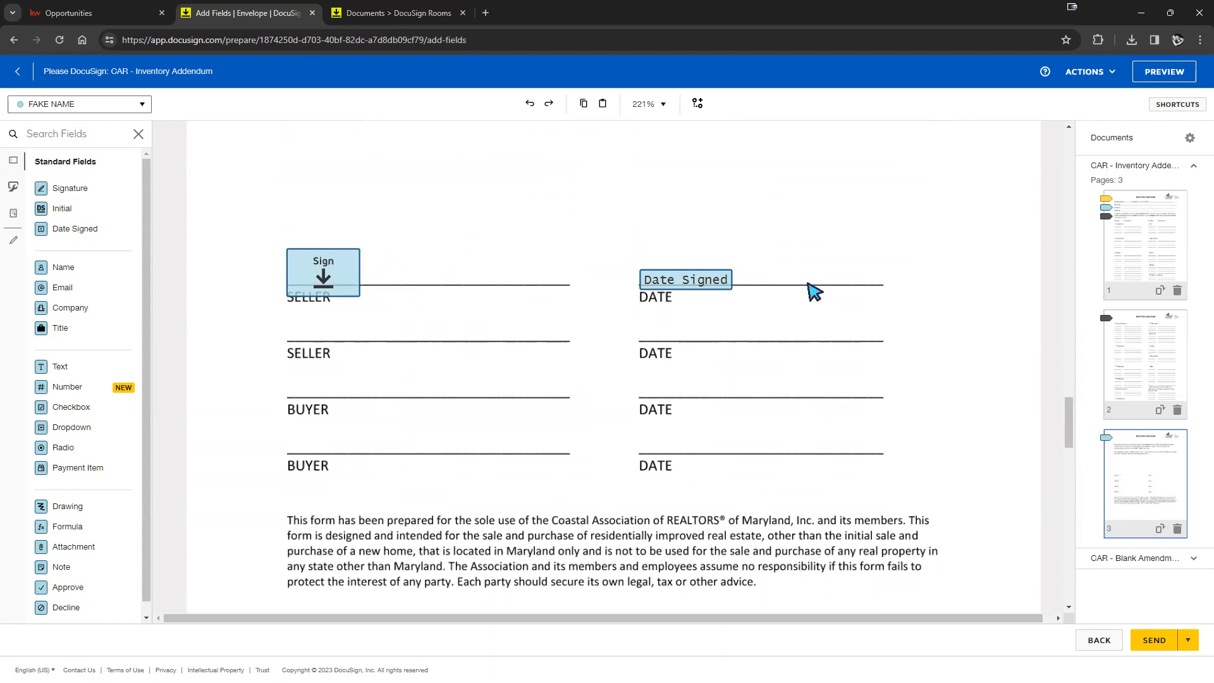
- Add buyer Signature and Date Signed fields on the first BUYER/DATE line
left_click(73, 109)
left_click(61, 127)
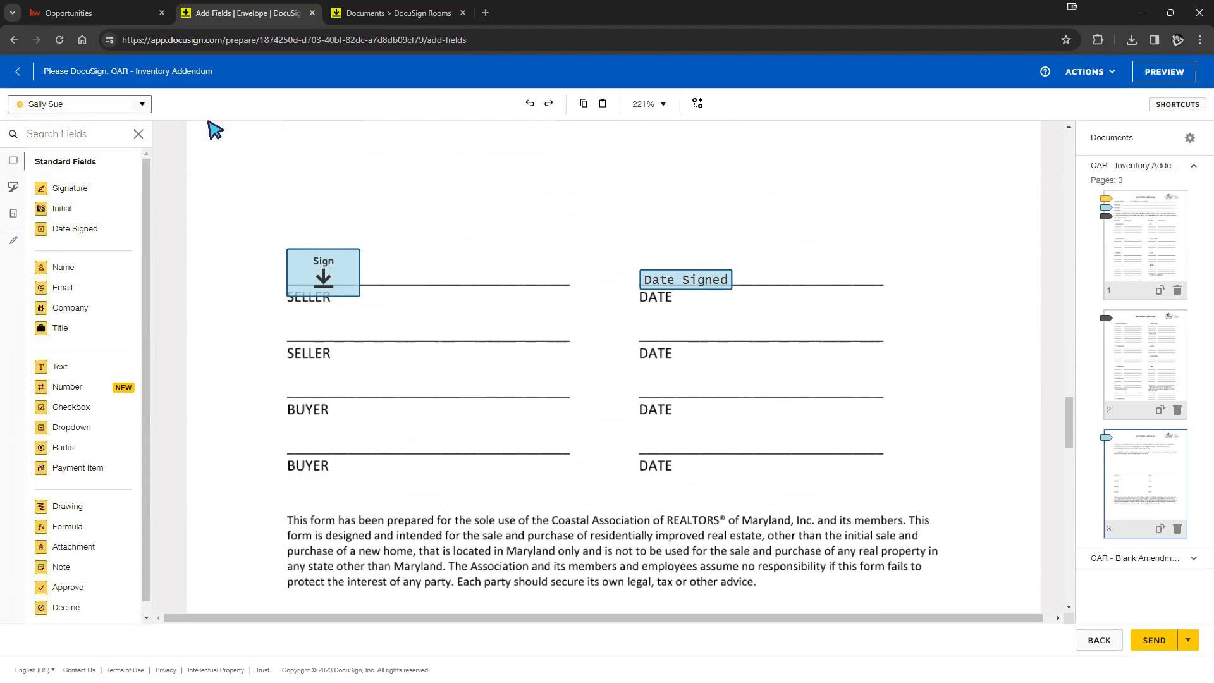
mouse_move(63, 193)
left_mouse_down()
mouse_move(344, 264)
mouse_move(321, 372)
left_mouse_up()
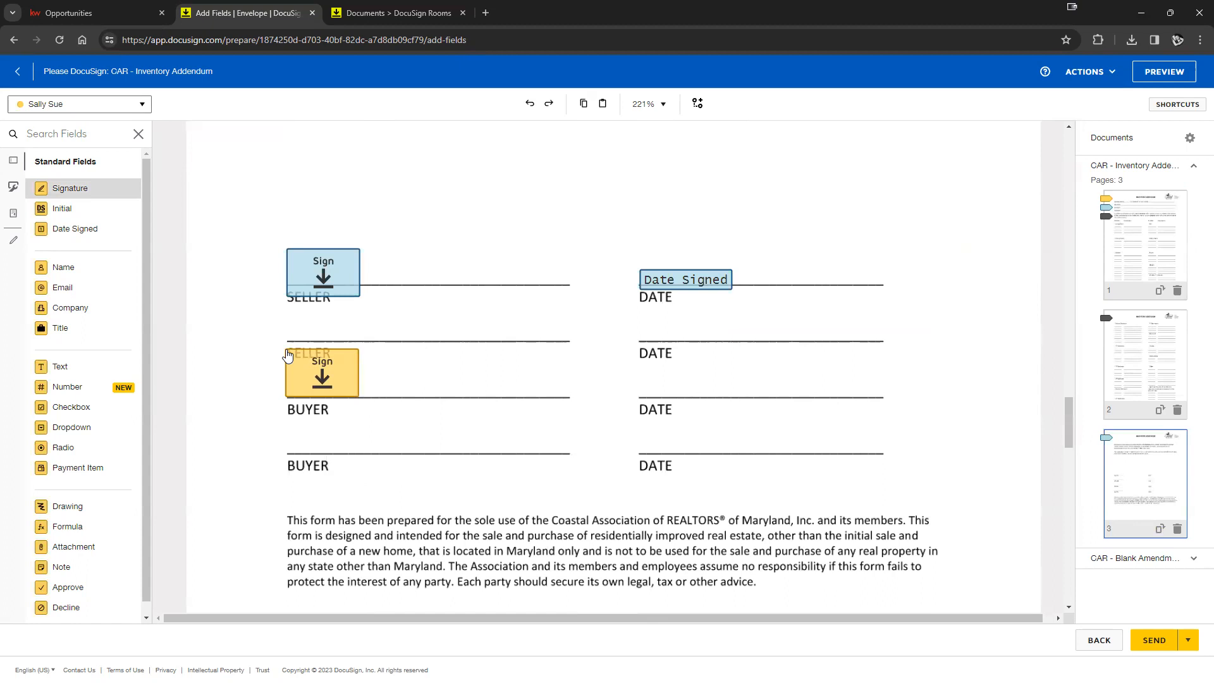
left_click_drag(75, 229, 641, 385)
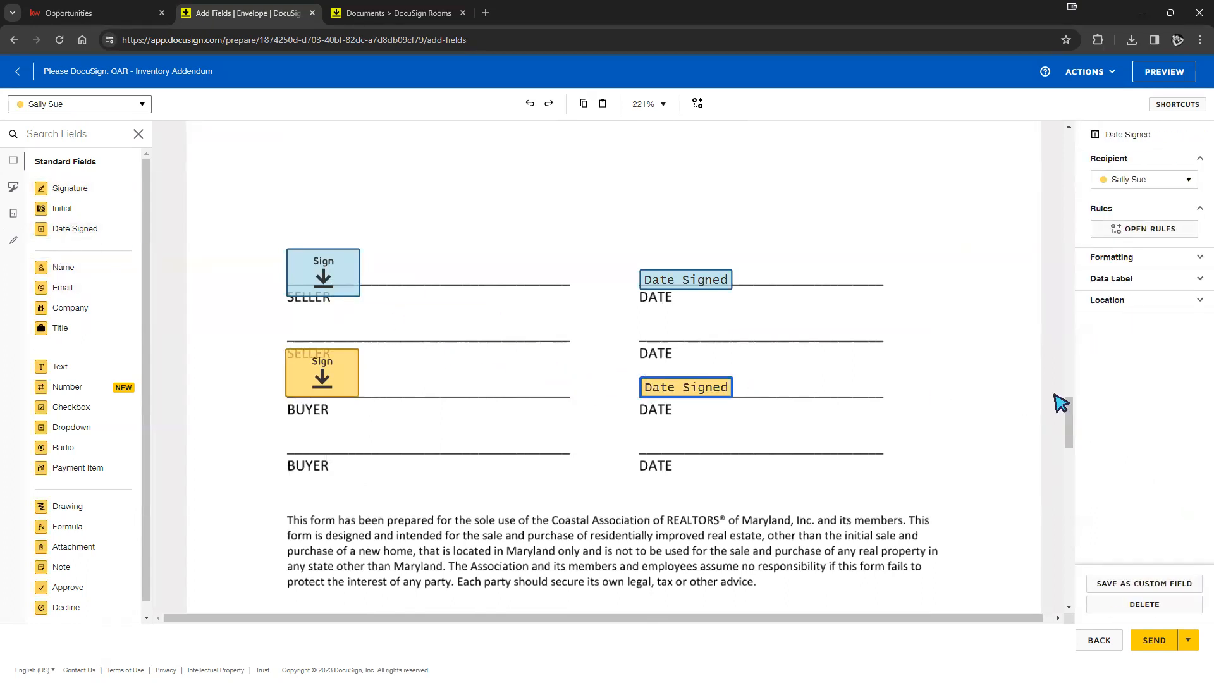
left_click(924, 400)
left_click(297, 359)
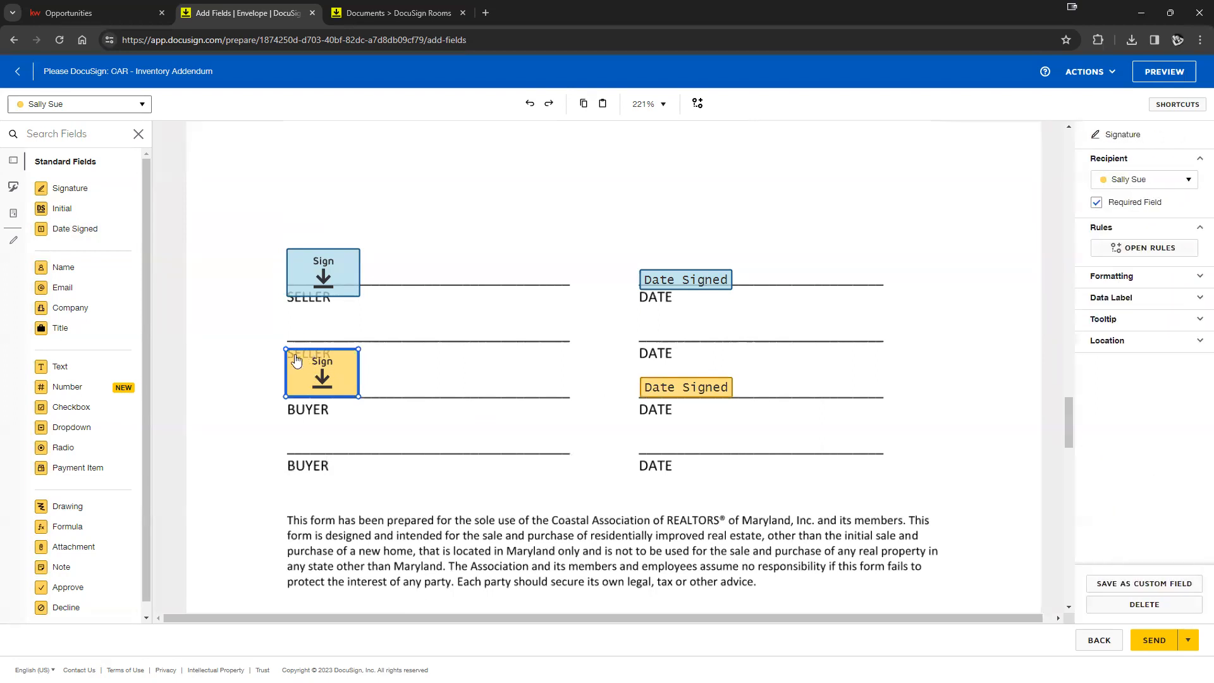
left_click_drag(416, 291, 338, 369)
- Move and enlarge the seller's signature field on the first SELLER line
left_click_drag(335, 285, 341, 247)
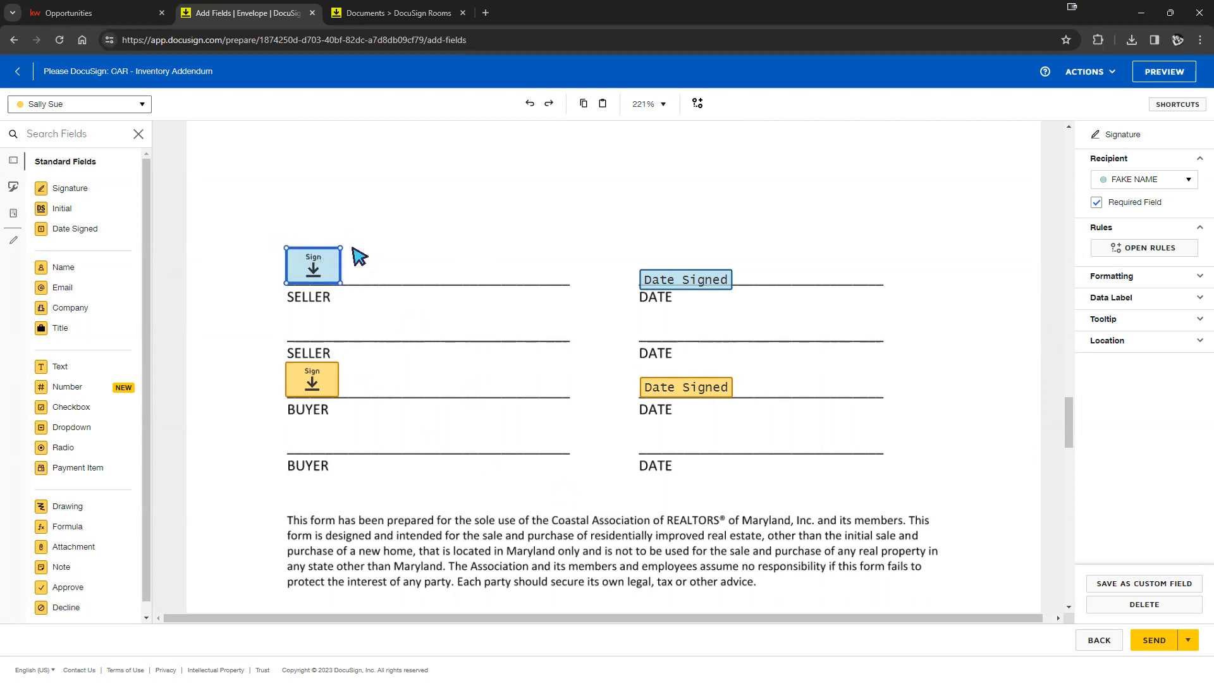
left_click_drag(339, 249, 432, 188)
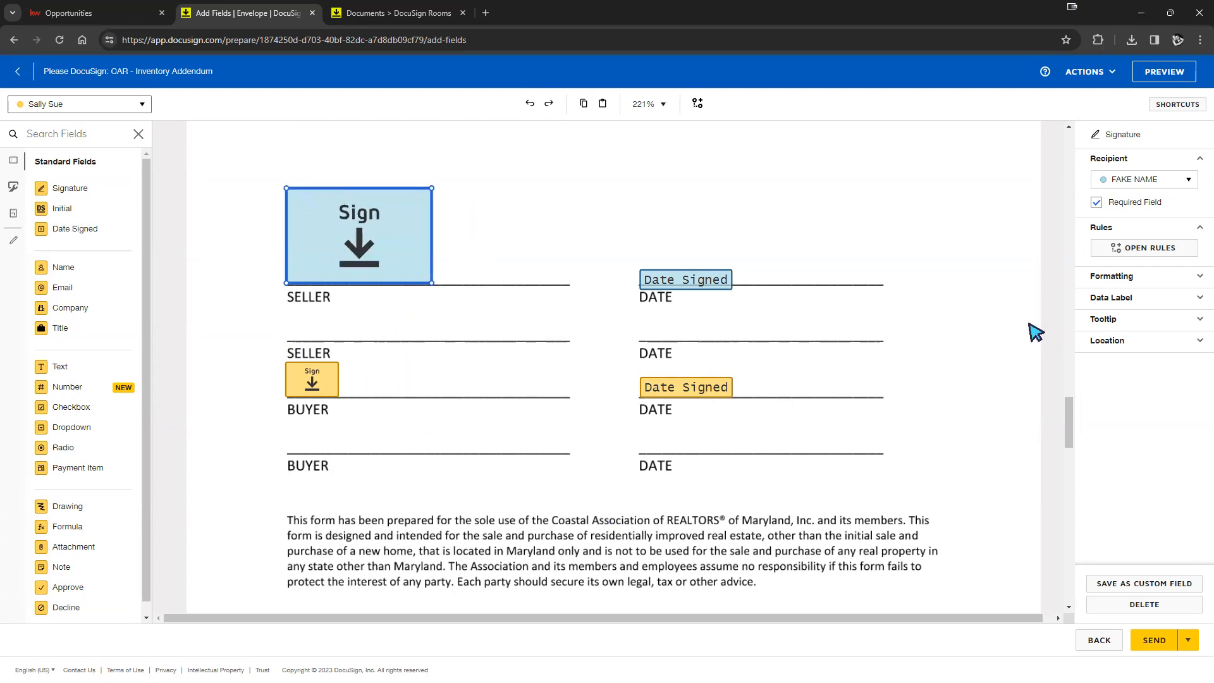
left_click(309, 391)
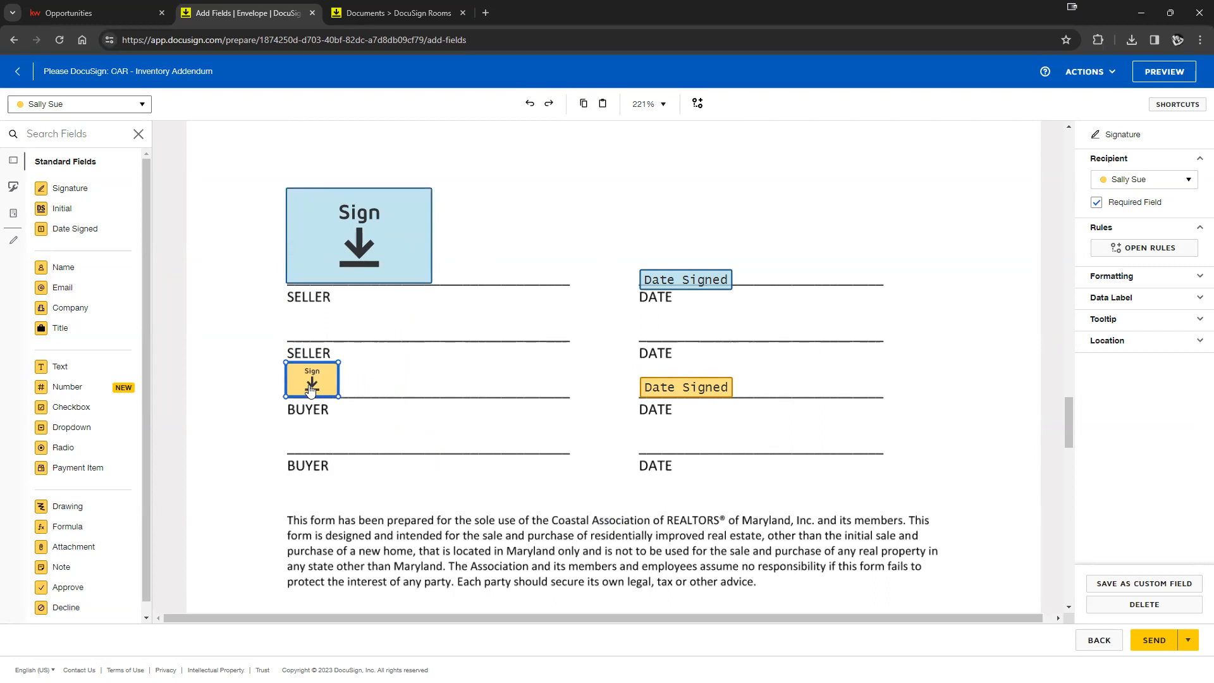
left_click(405, 218)
left_click_drag(432, 186, 390, 215)
left_click(490, 209)
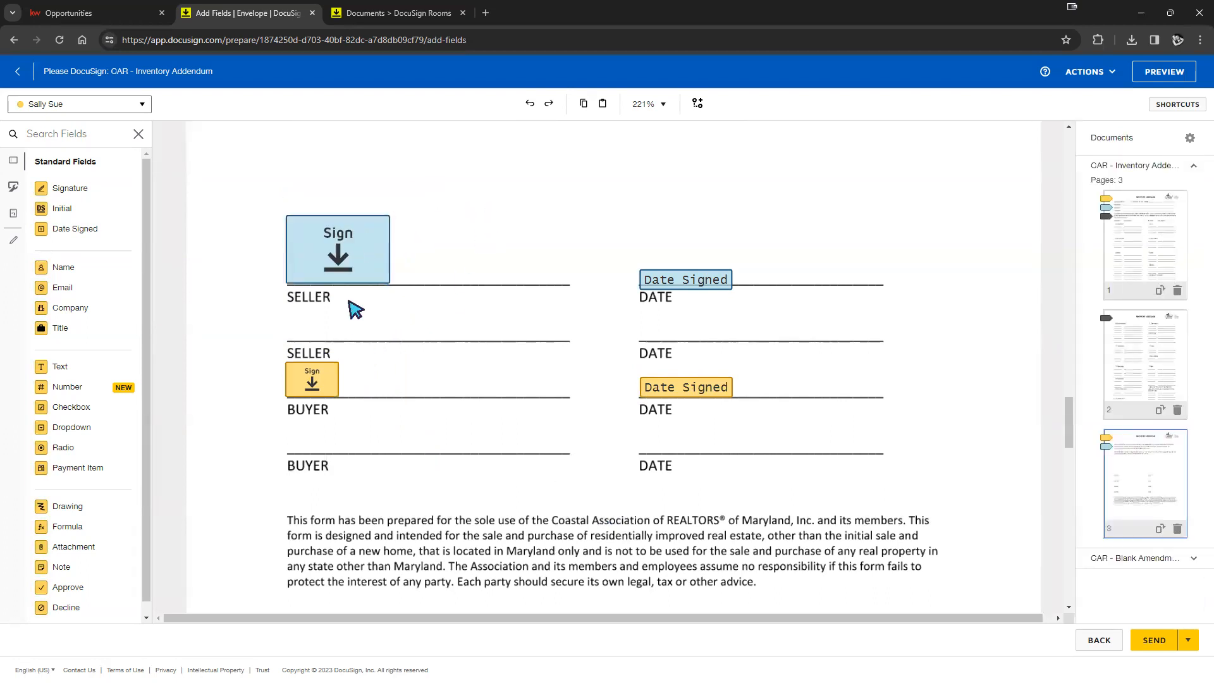
- Delete the oversized seller signature field and copy the buyer's signature field
left_click(344, 270)
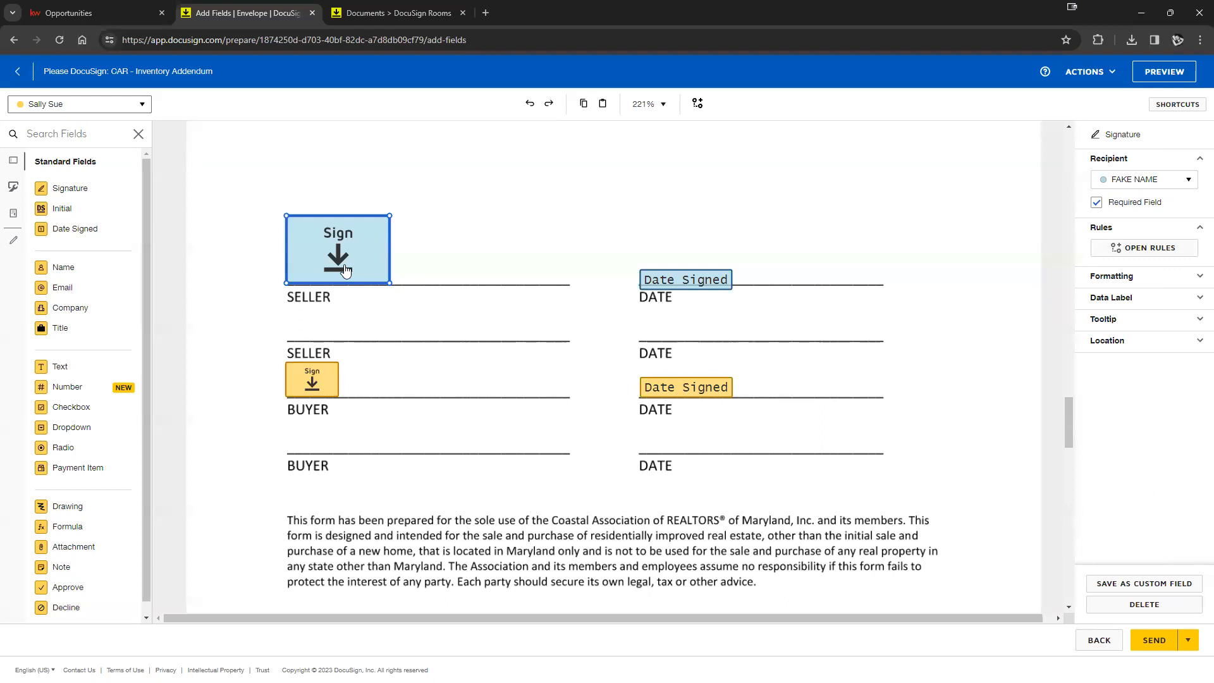
key("Delete")
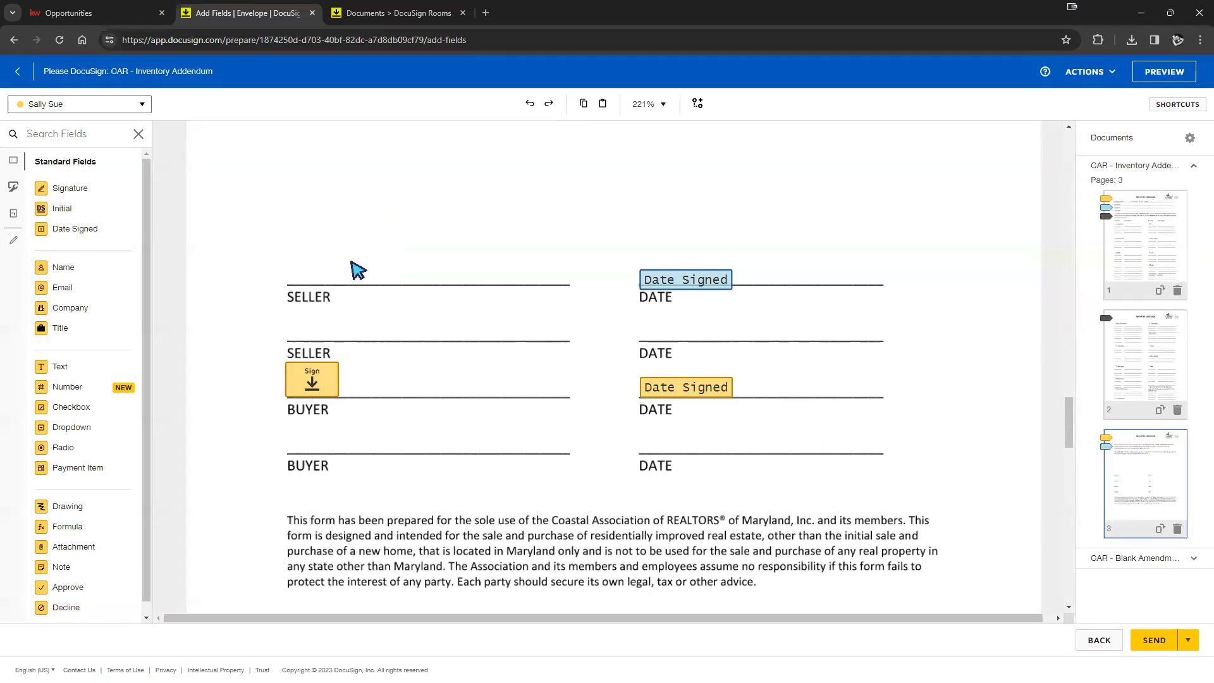
right_click(314, 384)
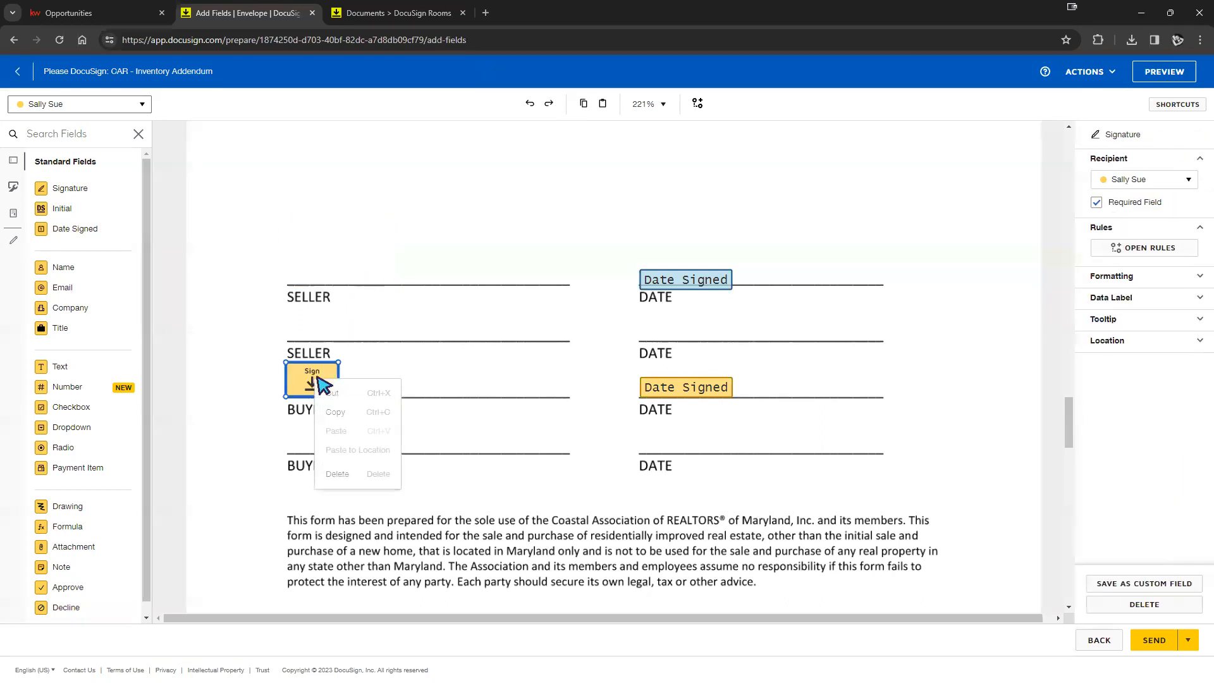
left_click(332, 413)
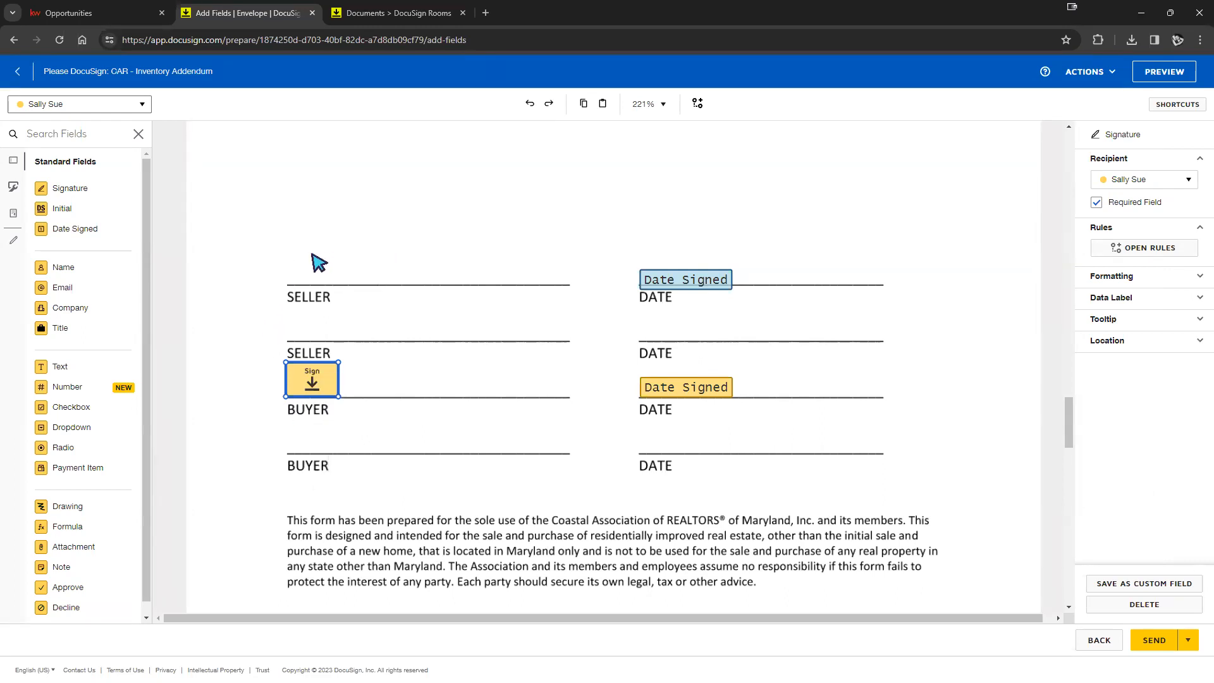
right_click(397, 386)
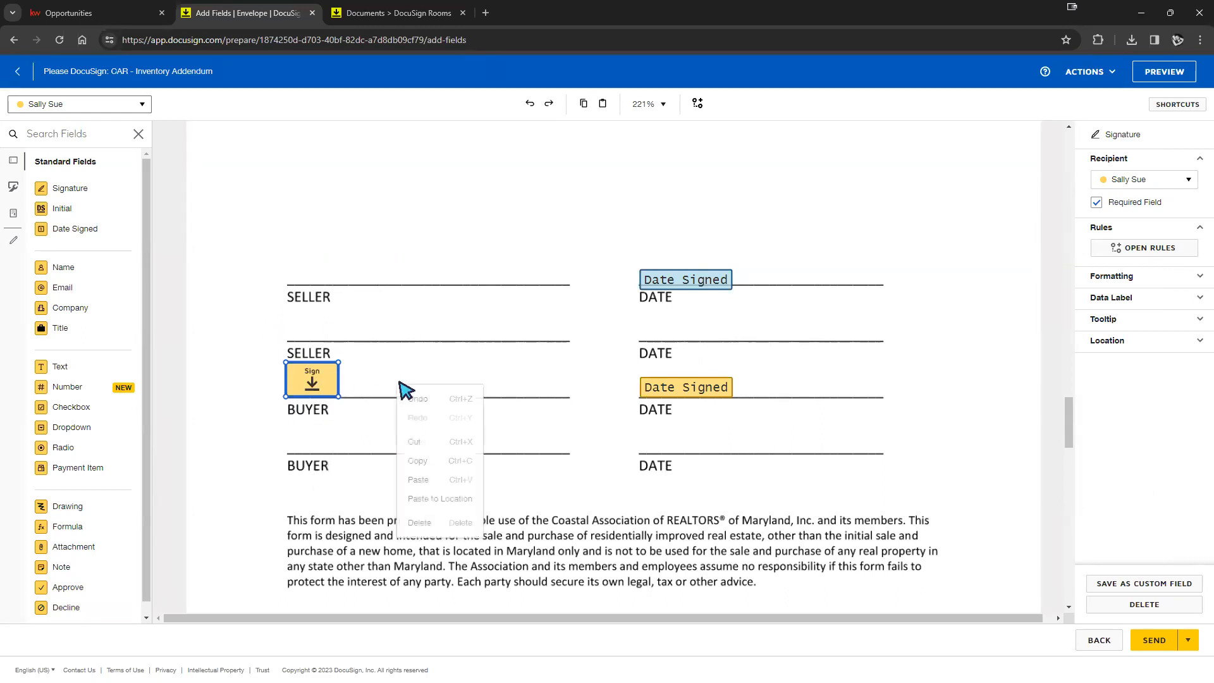
left_click(418, 480)
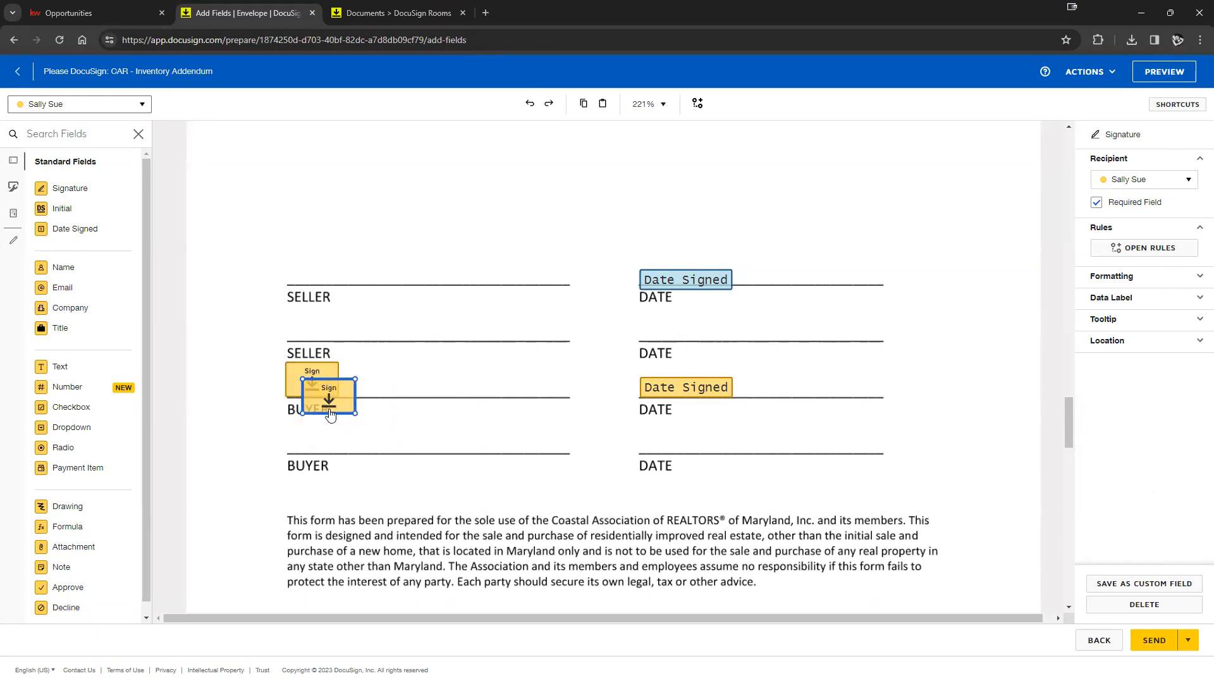
key("Delete")
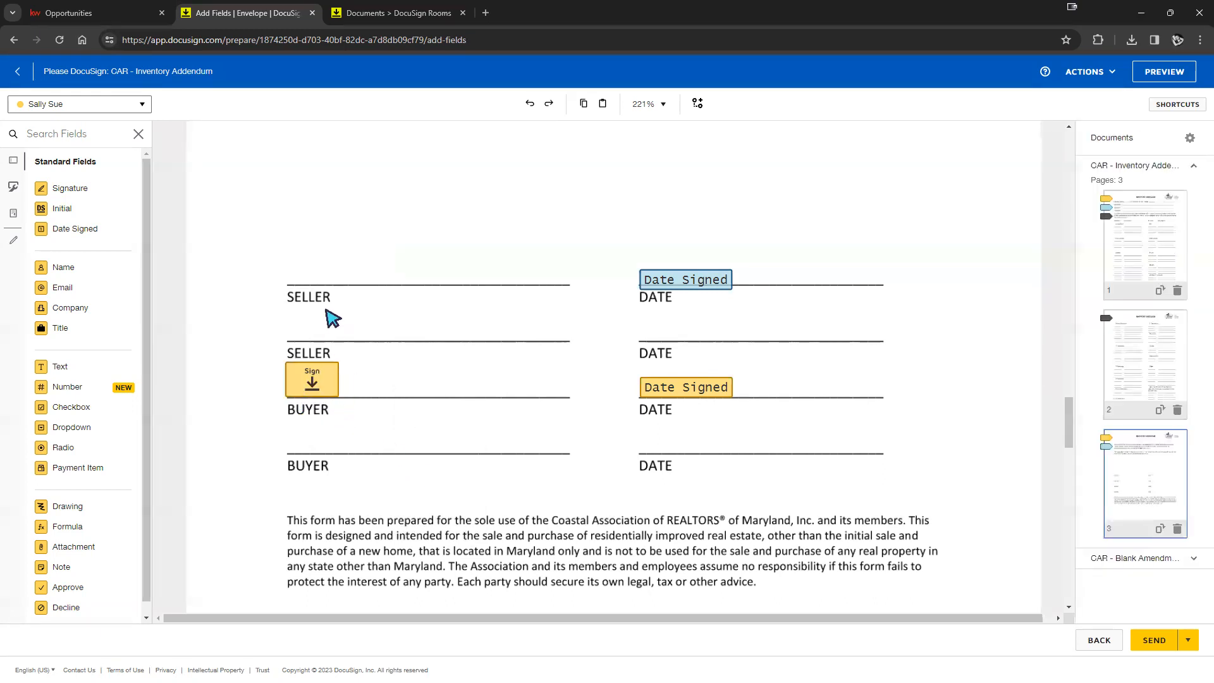
- Paste the signature copy above the first SELLER line, assign it to the seller, and align the date field
right_click(305, 254)
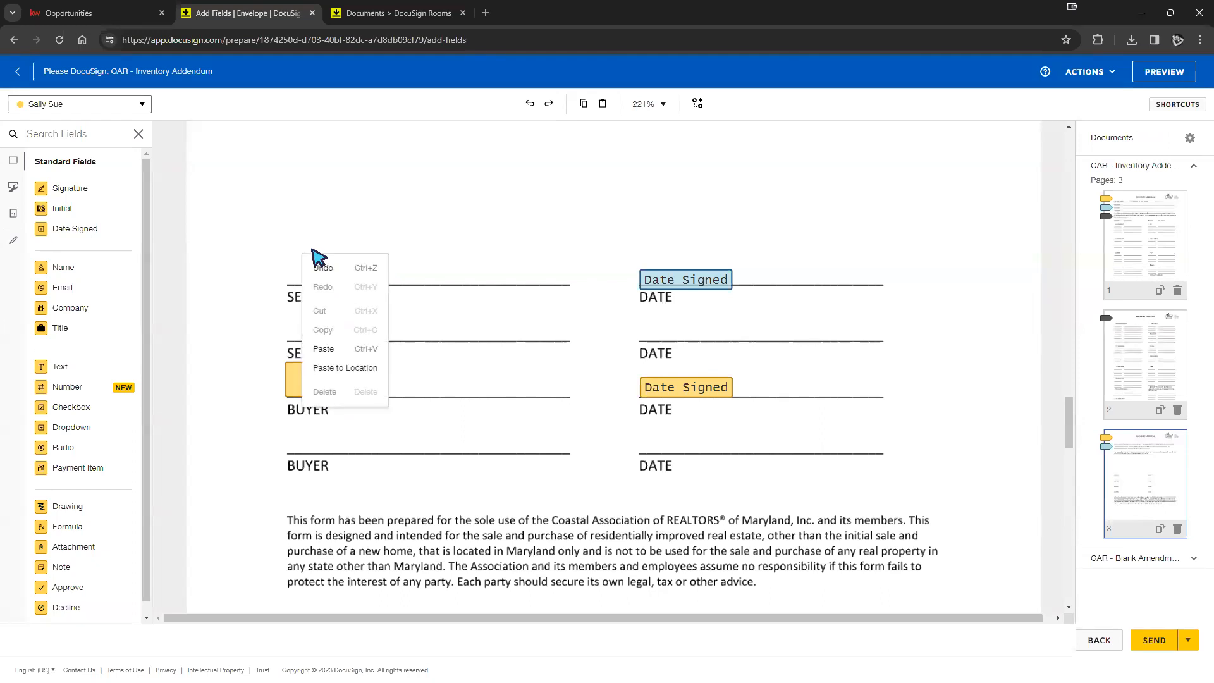
left_click(344, 368)
left_click_drag(324, 277, 311, 271)
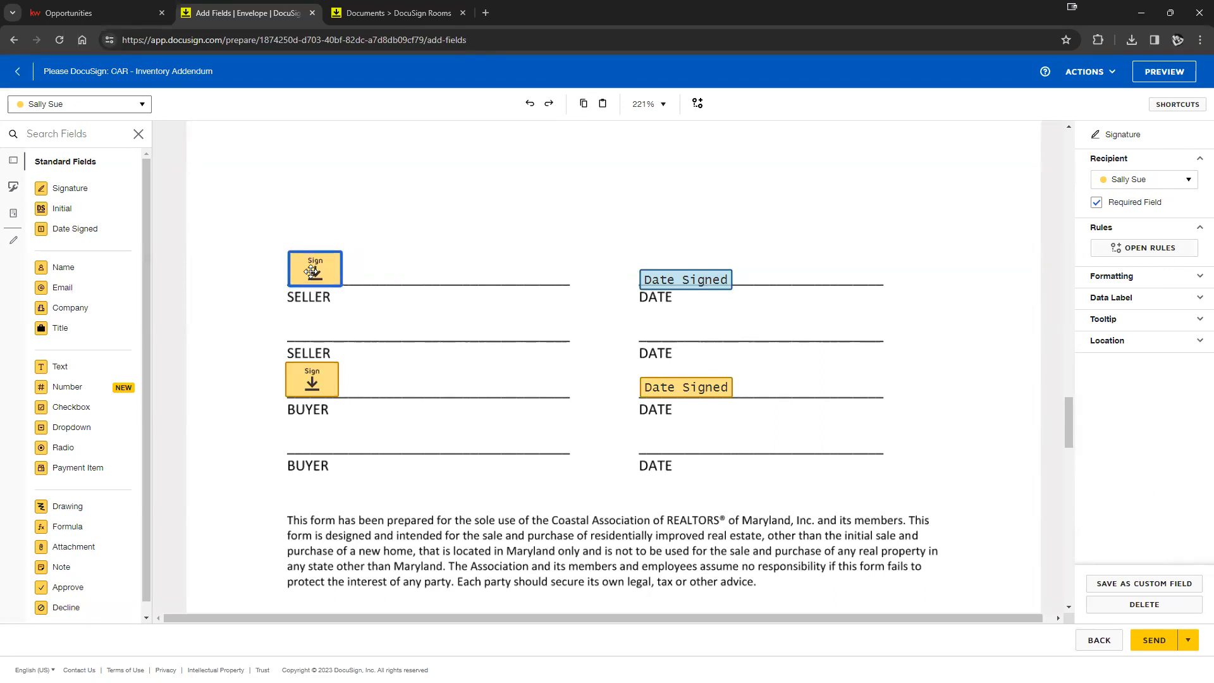
left_click(1135, 182)
left_click(1143, 221)
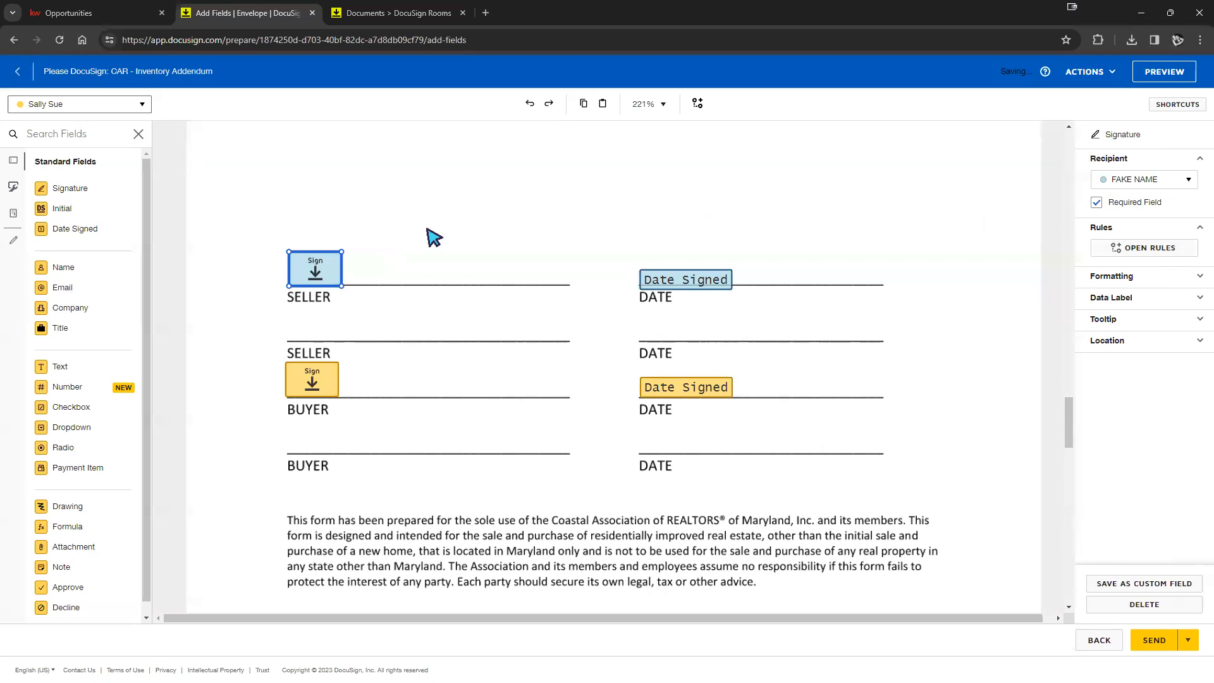
left_click(469, 258)
left_click(678, 283)
left_click_drag(678, 282, 676, 272)
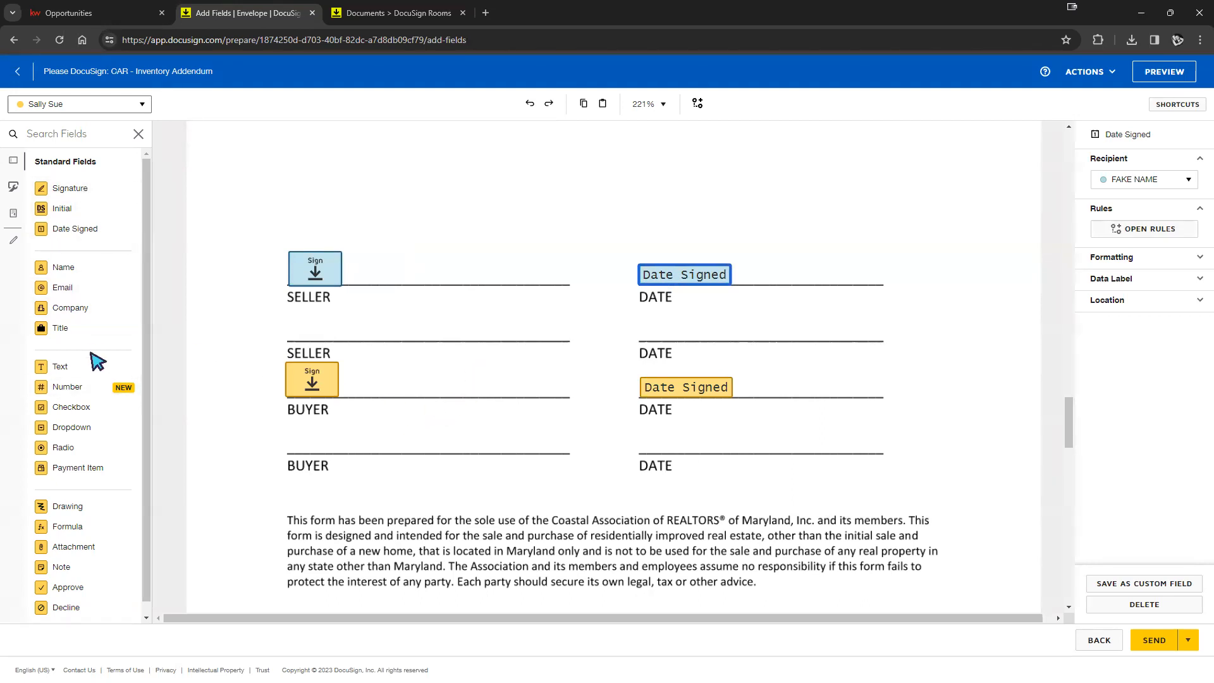
- Add a buyer Initial field beside the buyer's signature
mouse_move(74, 210)
left_mouse_down()
mouse_move(474, 235)
mouse_move(355, 329)
mouse_move(388, 363)
left_mouse_up()
left_click(417, 341)
left_click(409, 344)
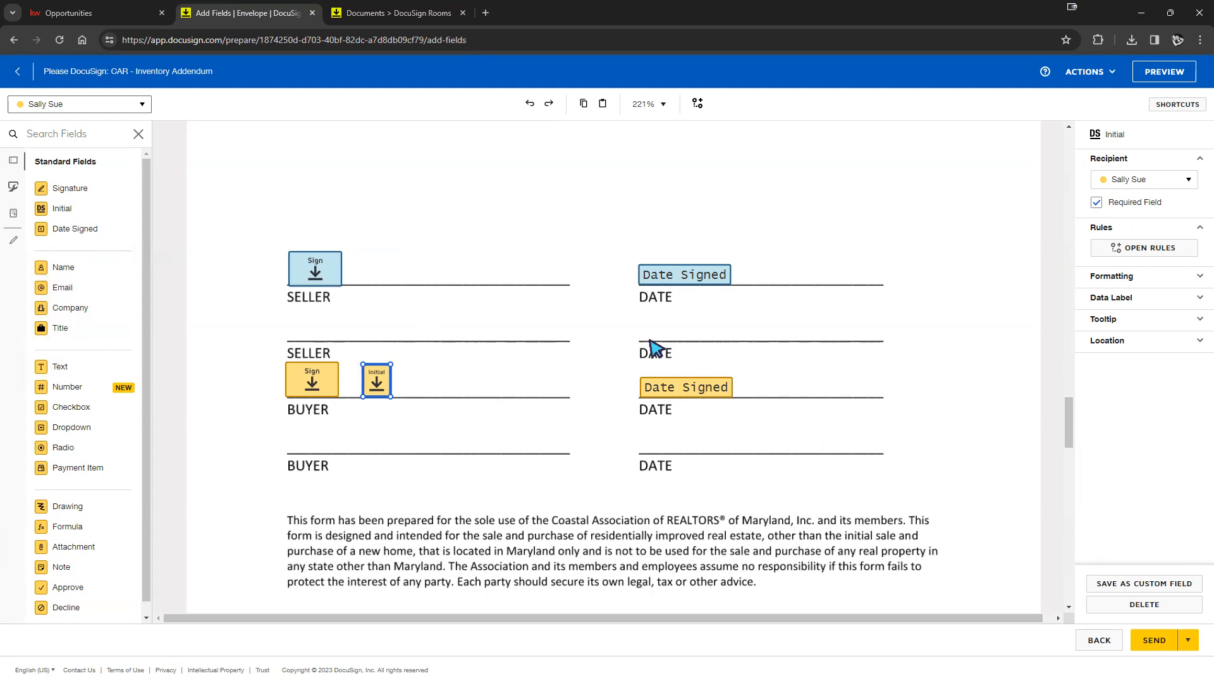
left_click(1155, 78)
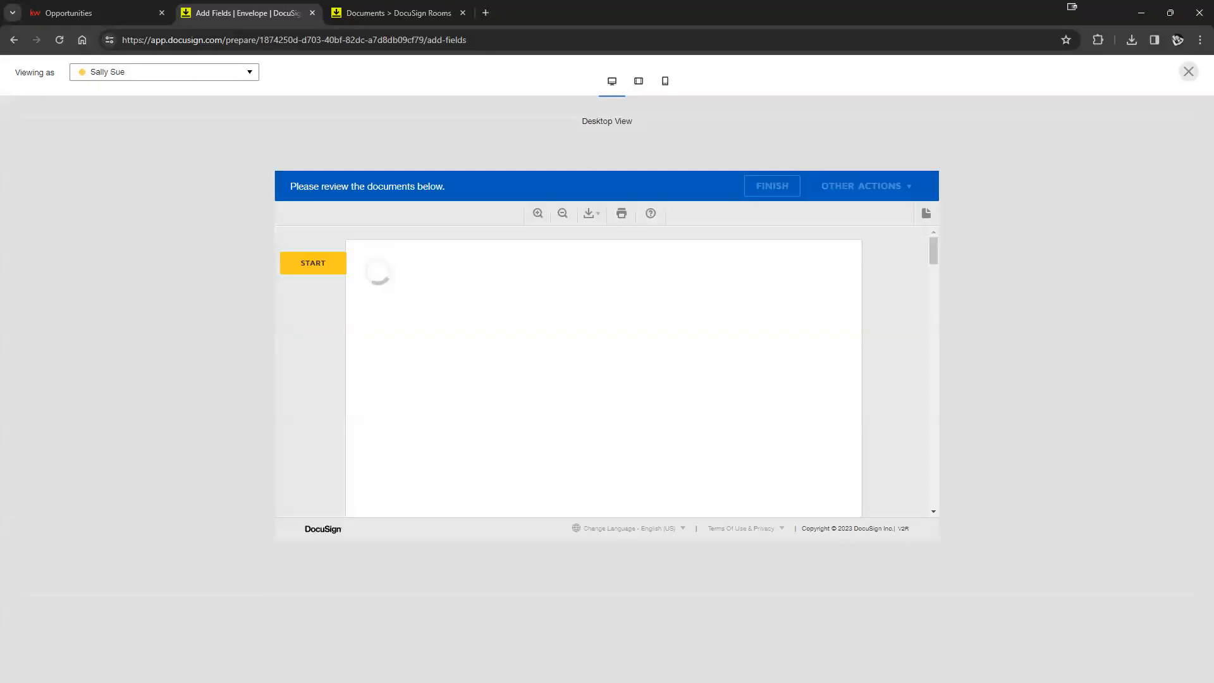
scroll(848, 382, "down", 6)
scroll(847, 382, "down", 5)
scroll(835, 391, "down", 6)
scroll(834, 391, "up", 5)
scroll(783, 393, "down", 2)
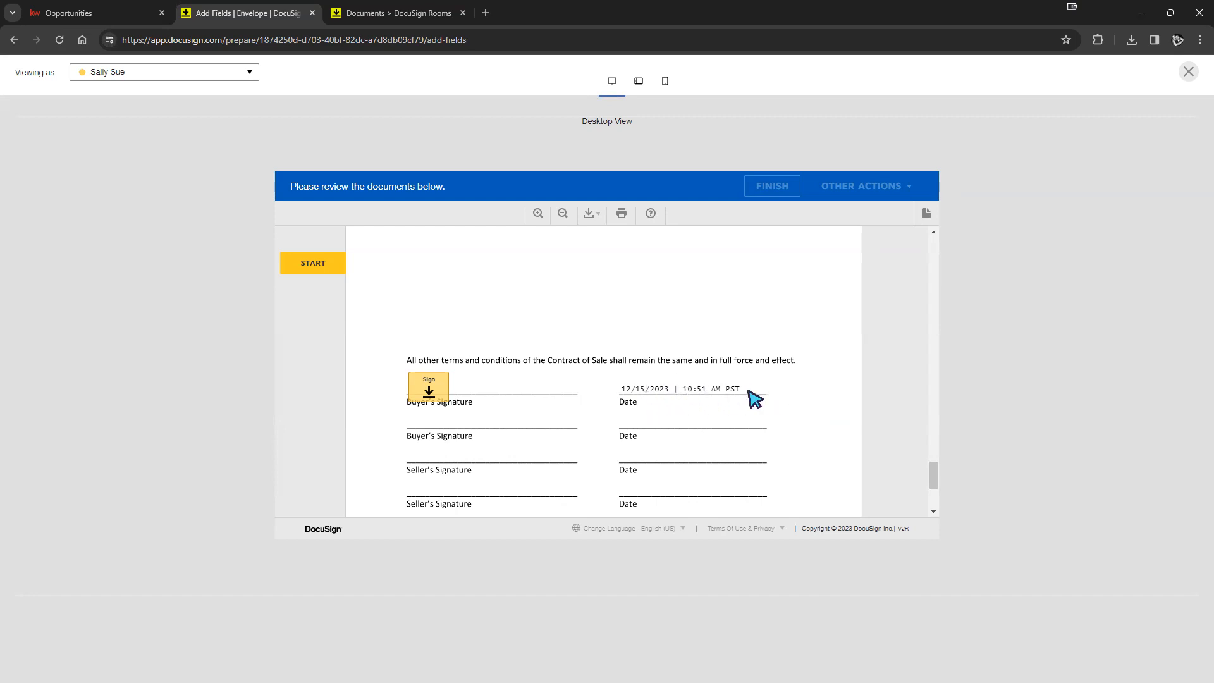
left_click(1186, 73)
- Place a checkbox field on the first SELLER line, then move it above the seller's signature
scroll(497, 405, "down", 2)
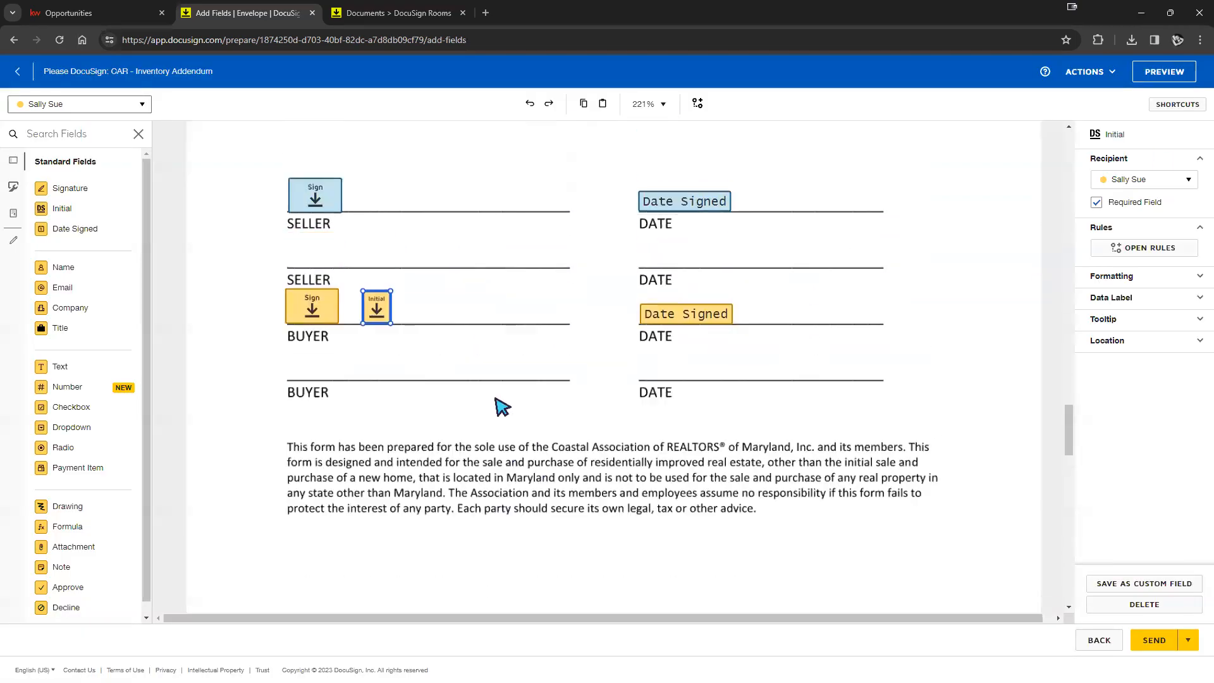
scroll(499, 407, "up", 2)
left_click_drag(71, 407, 556, 267)
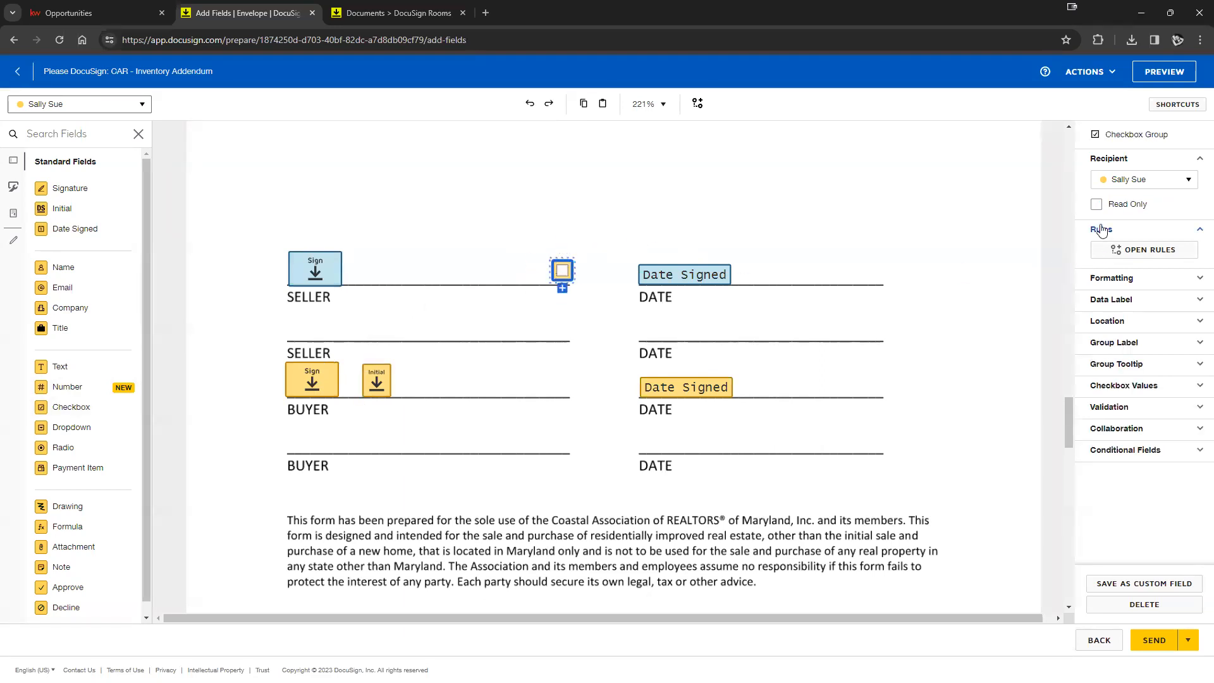
left_click(719, 224)
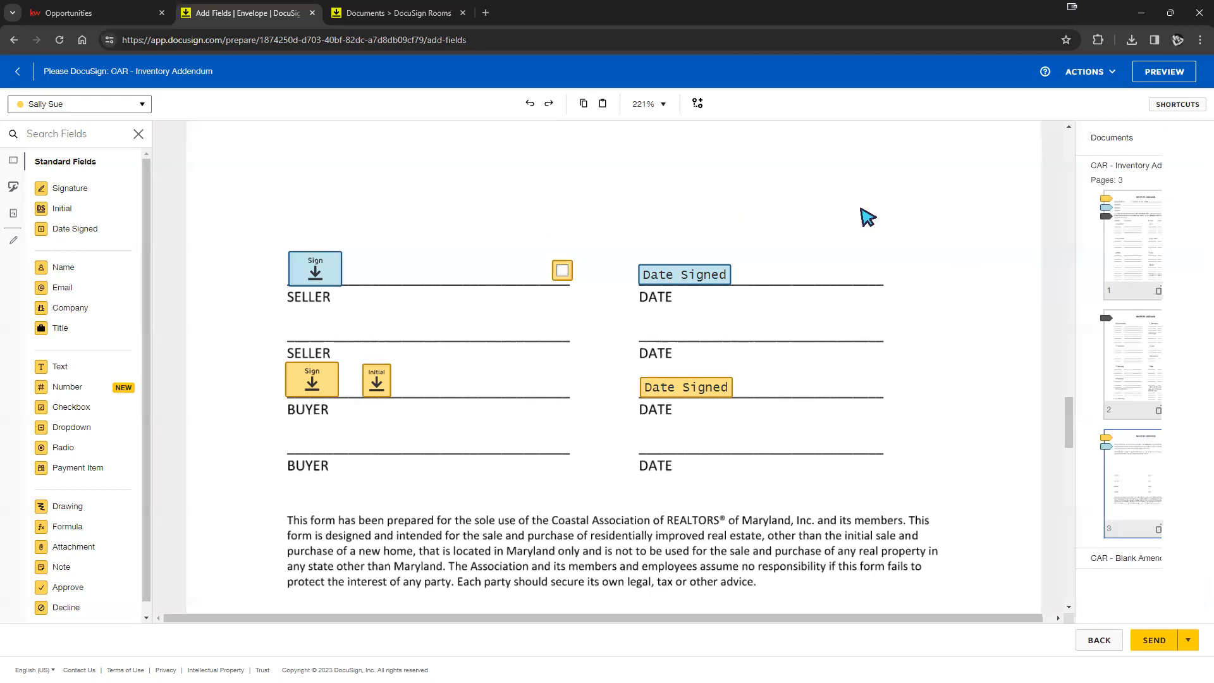
left_click(567, 274)
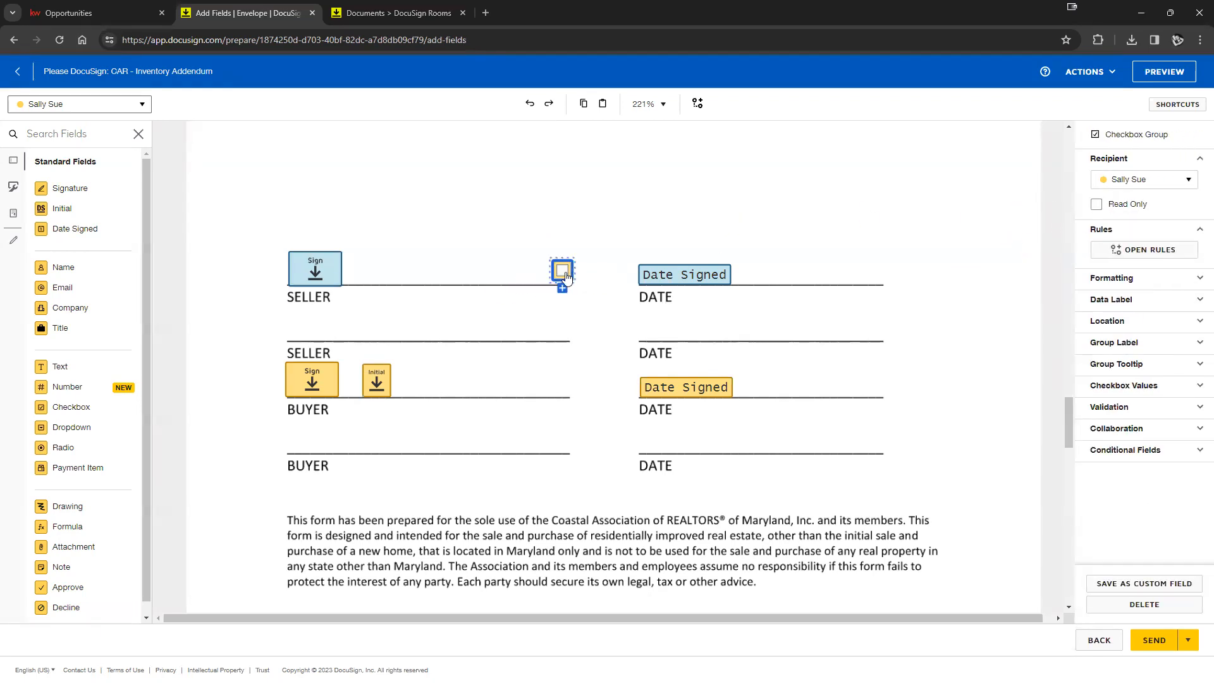
left_click(593, 268)
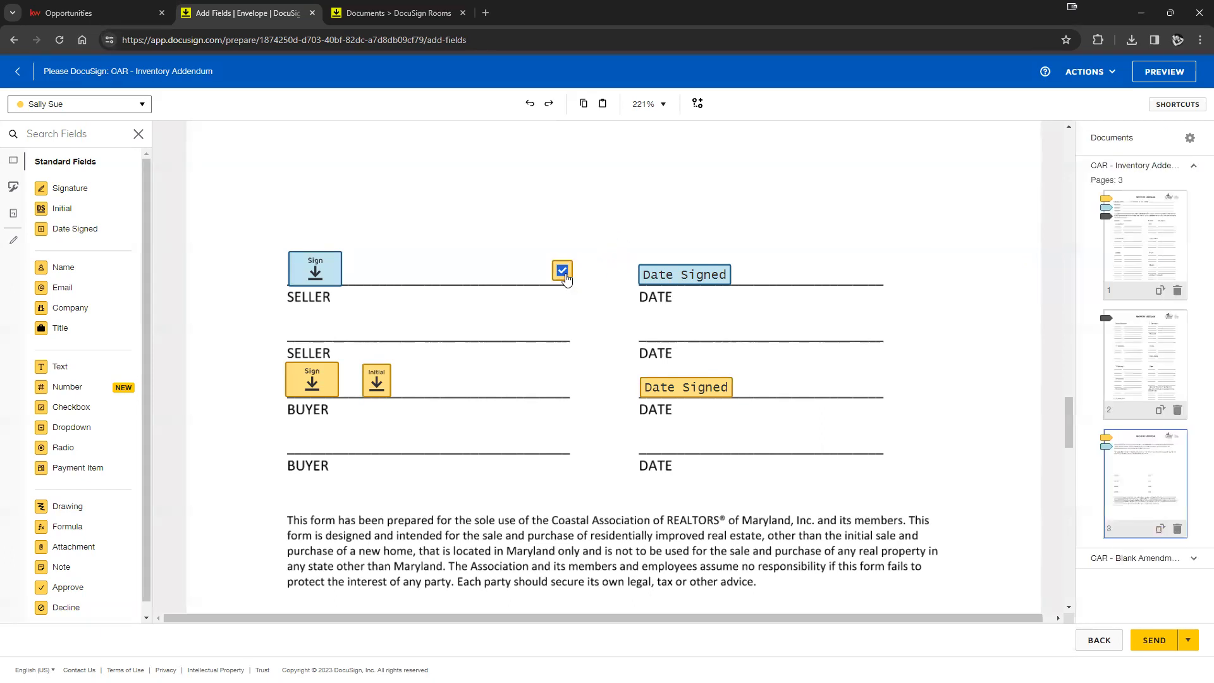
left_click(565, 273)
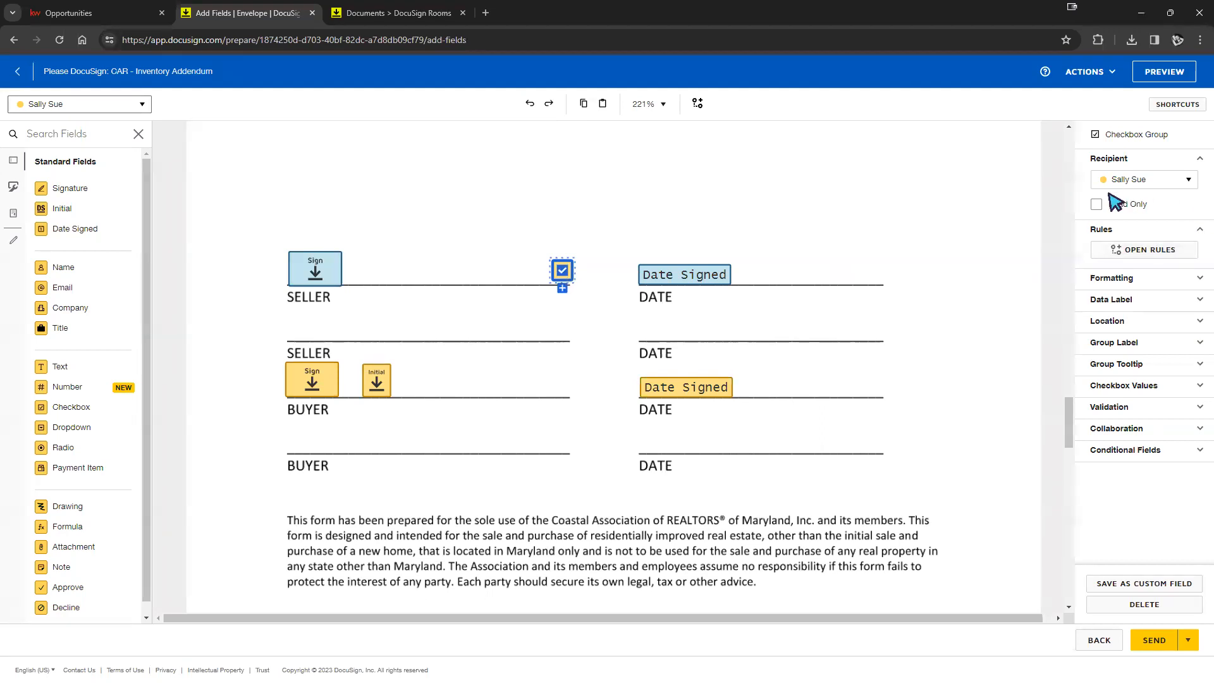
left_click(751, 233)
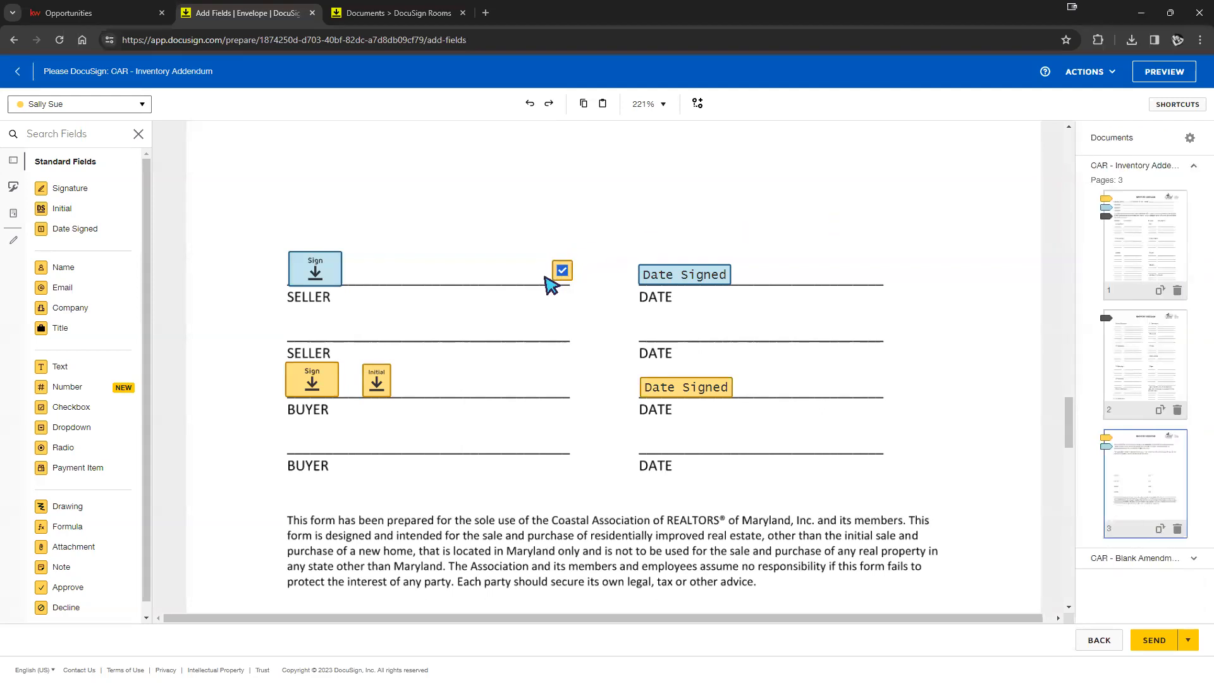
left_click(561, 269)
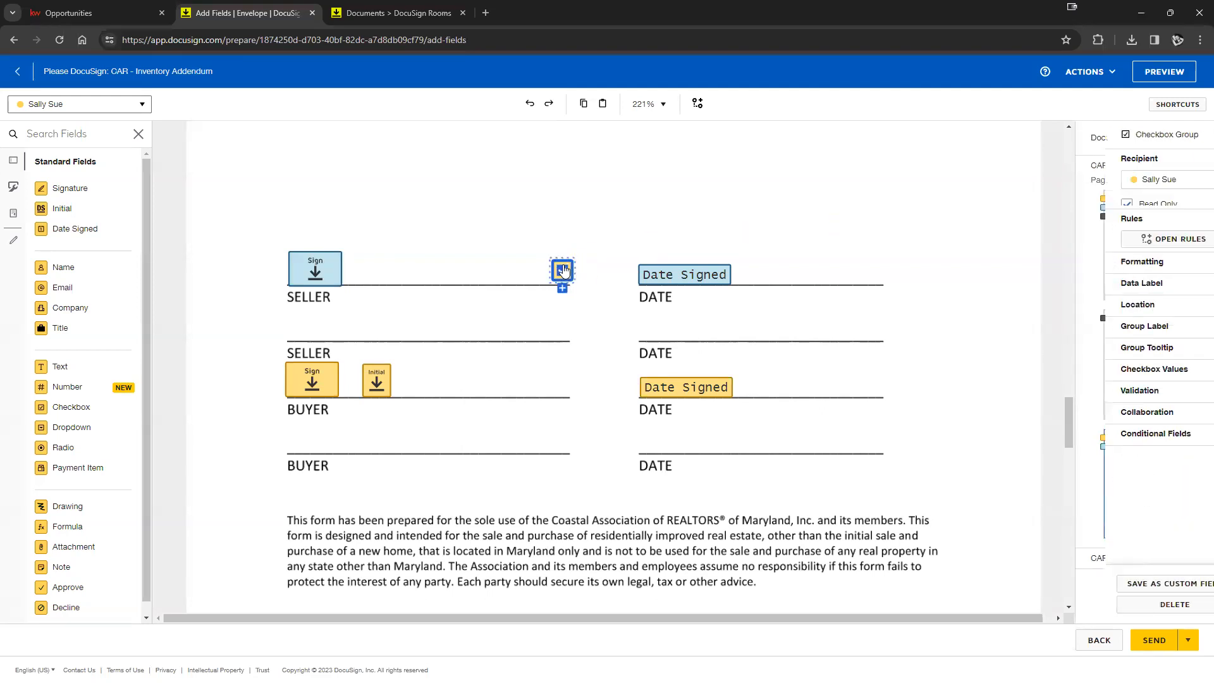
left_click(752, 235)
left_click_drag(561, 271, 304, 222)
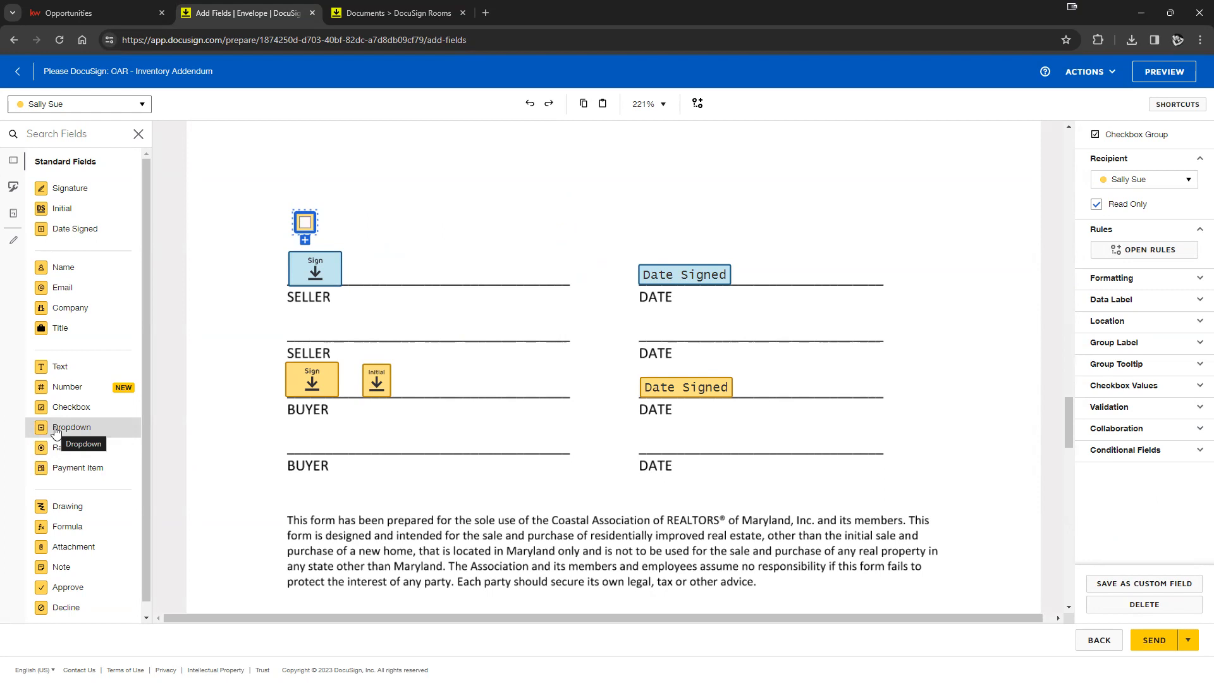
- Add a Dropdown field on the page with options 1, 2 and 3
left_click_drag(55, 431, 844, 221)
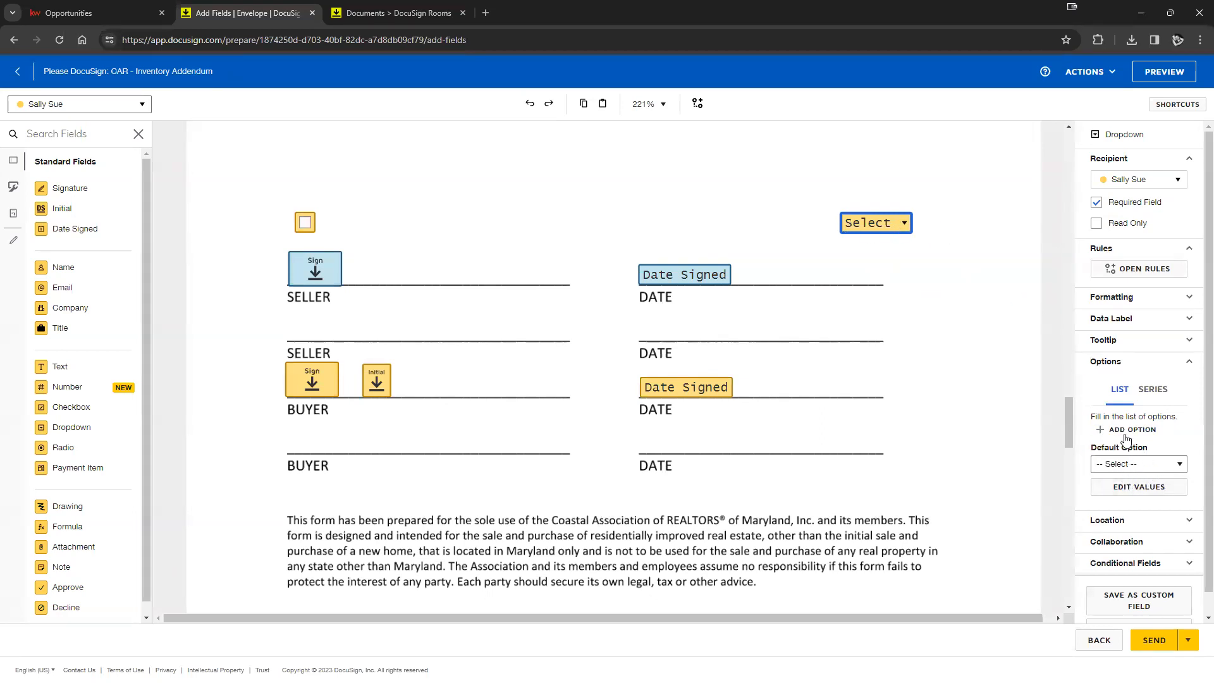
left_click(1136, 465)
left_click(1135, 476)
left_click(1139, 486)
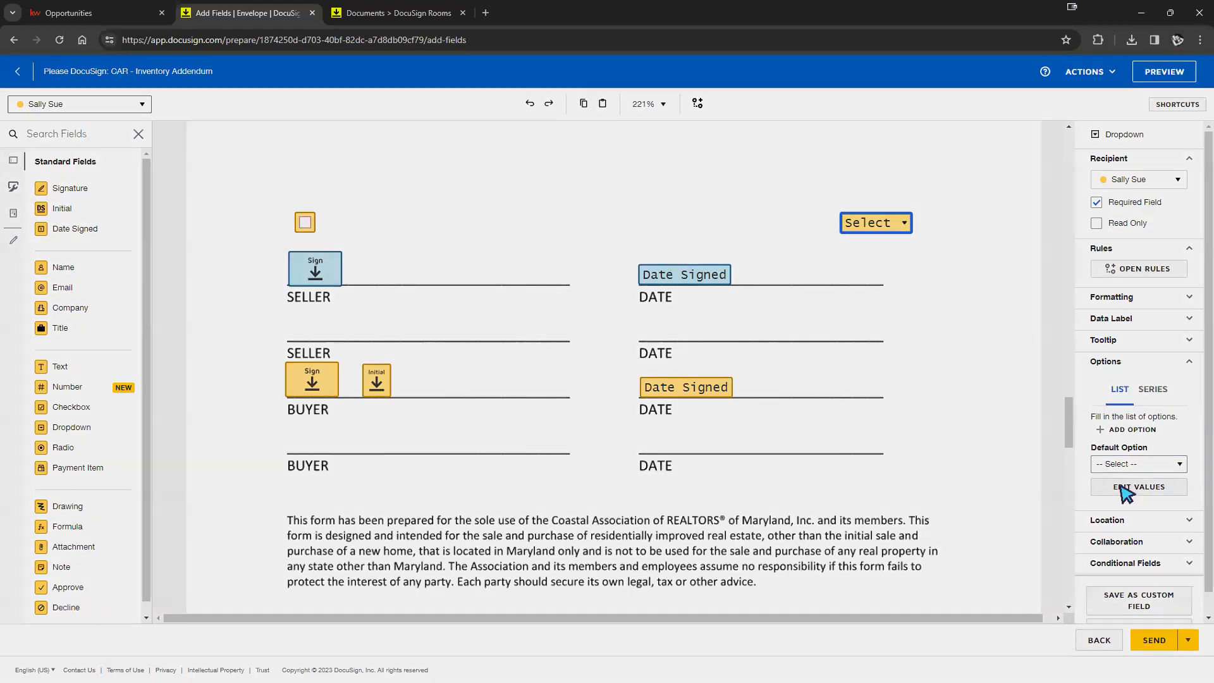
left_click(751, 87)
left_click(1123, 429)
left_click(1151, 441)
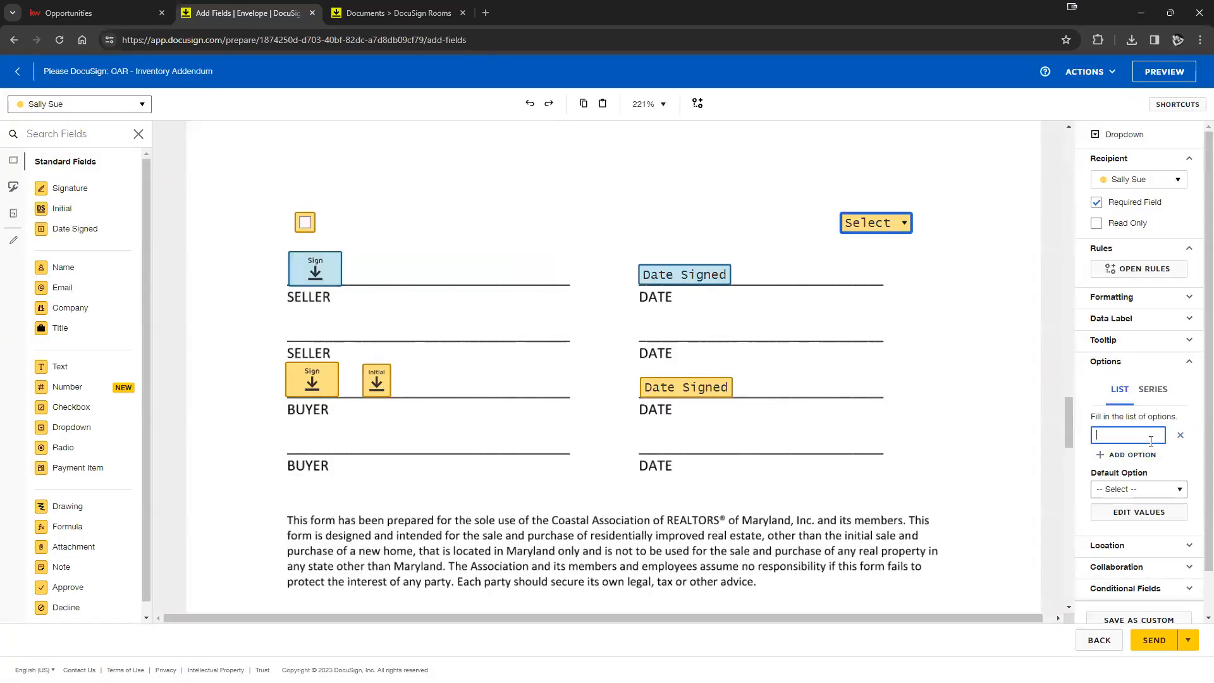
left_click(1137, 455)
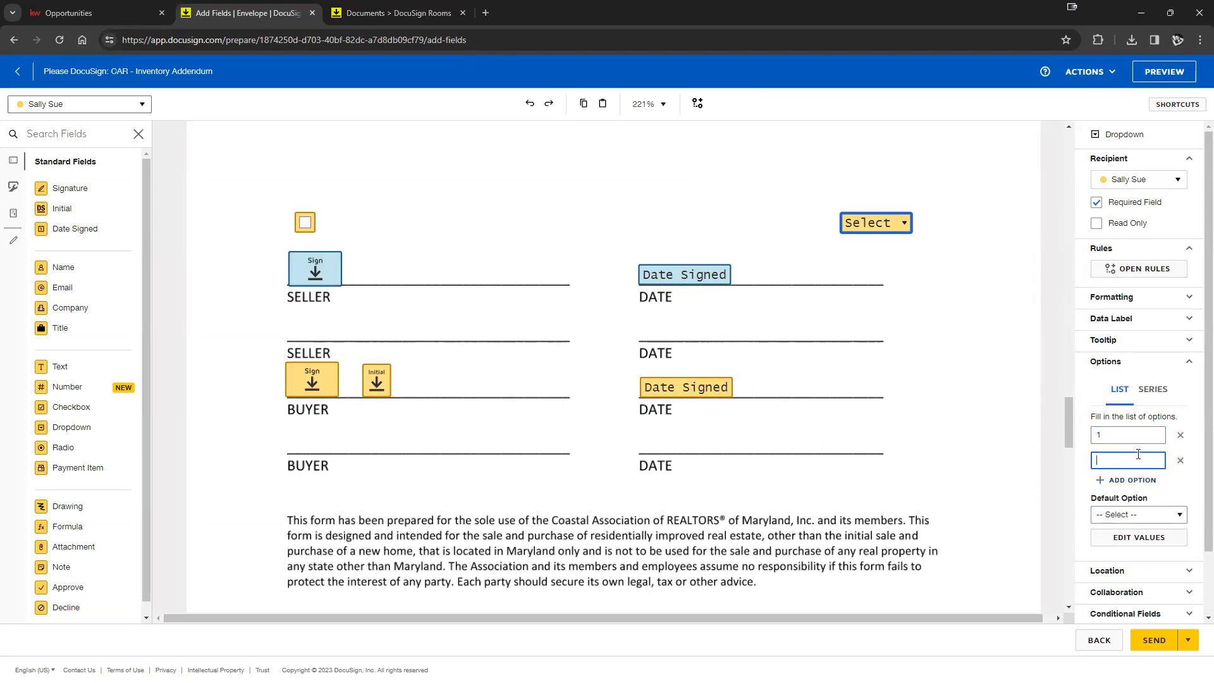
left_click(1131, 481)
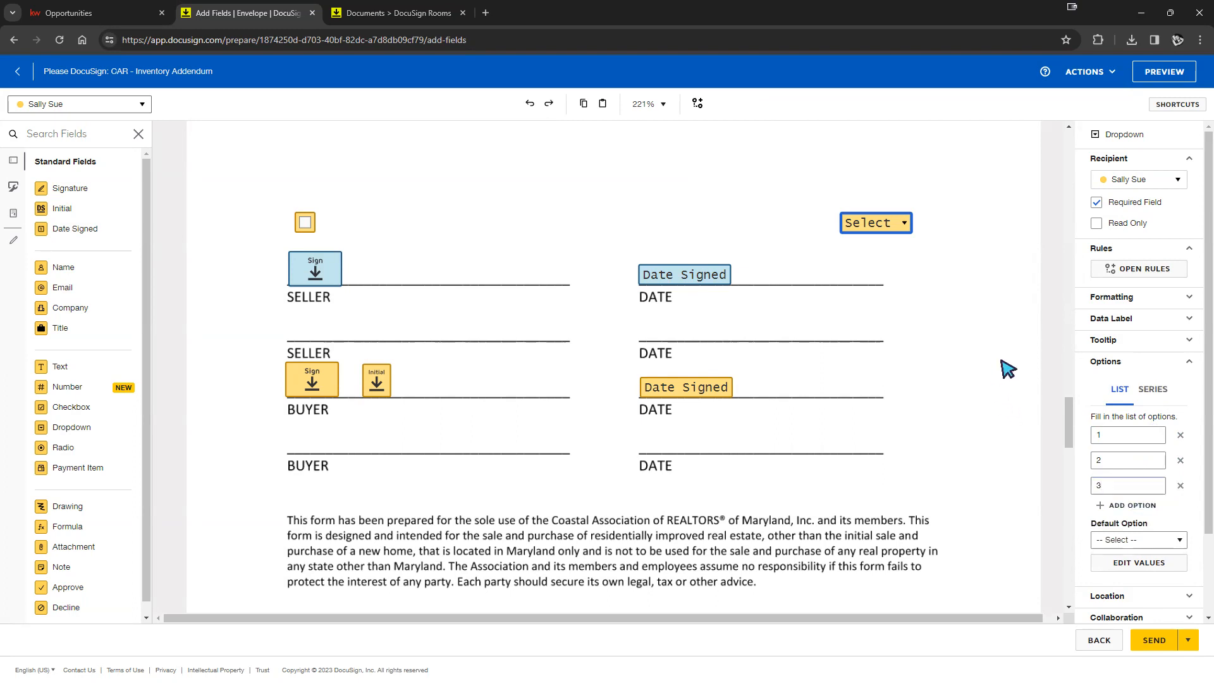
left_click(902, 274)
left_click(870, 228)
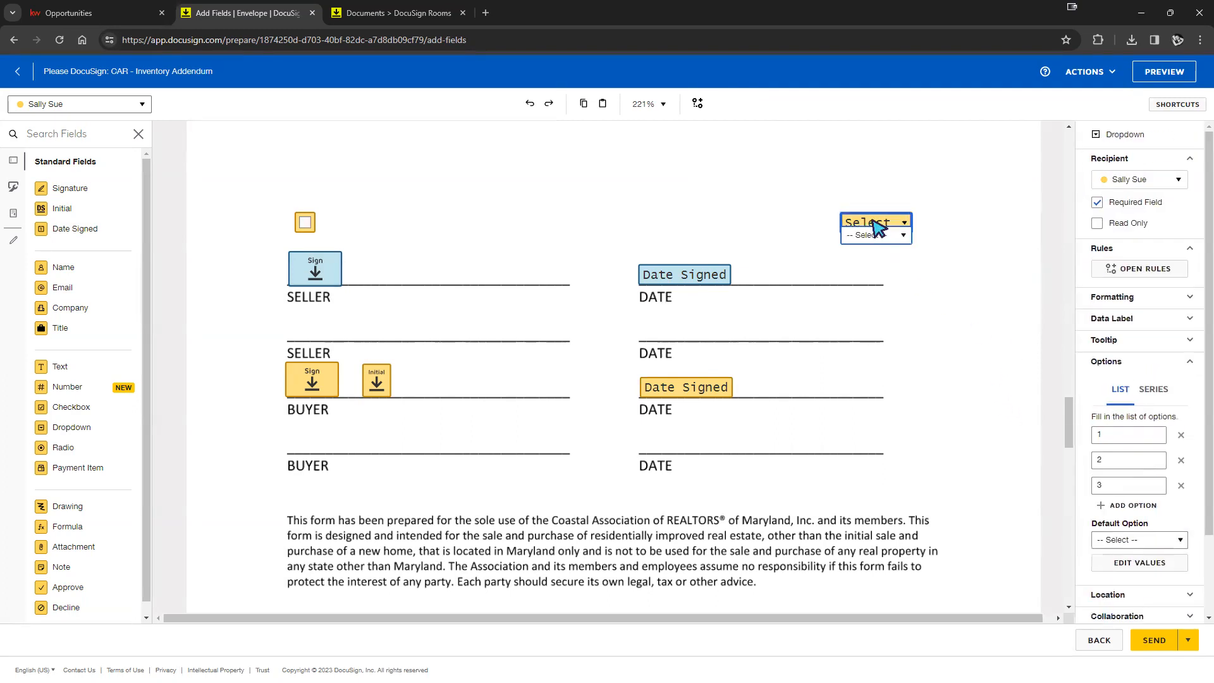
left_click(903, 236)
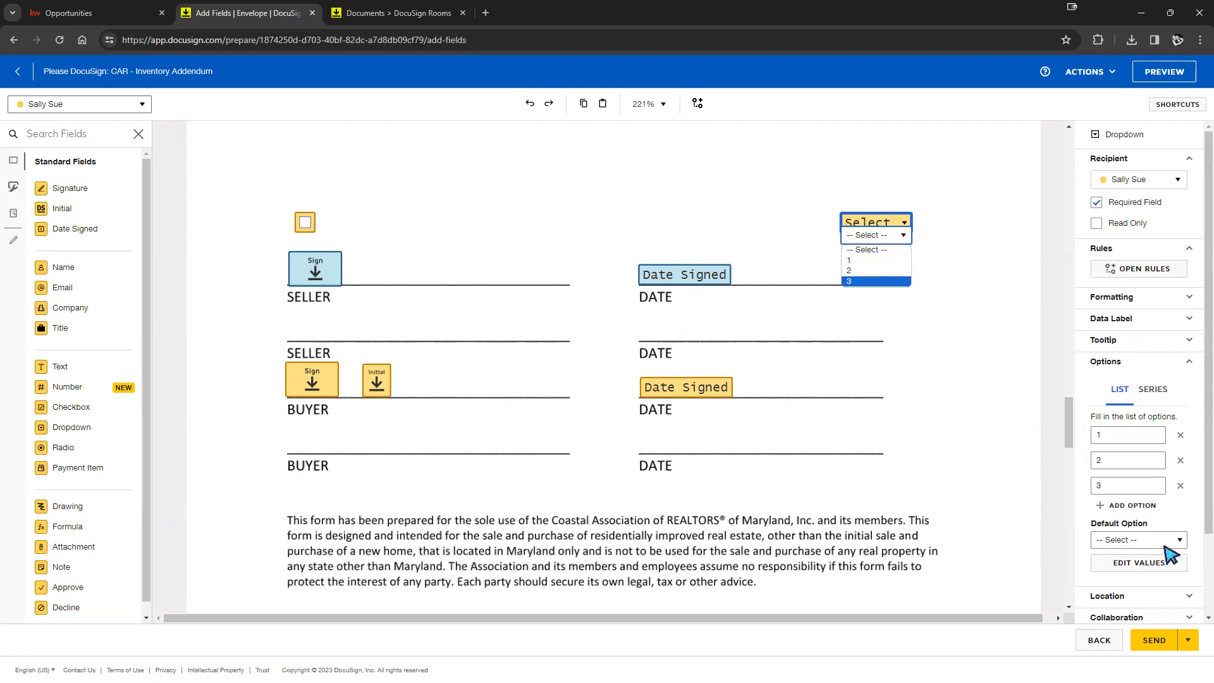
- Set the dropdown's default option to 1 and move it beside the checkbox
left_click(1138, 540)
left_click(1130, 575)
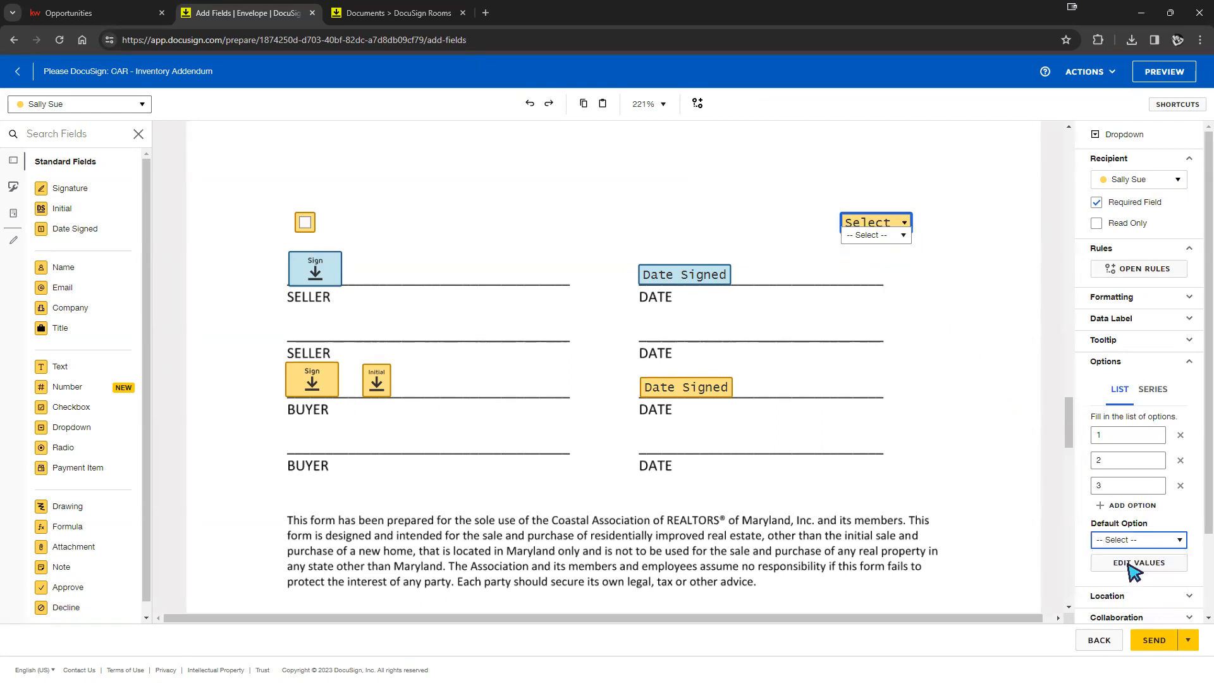
left_click(993, 362)
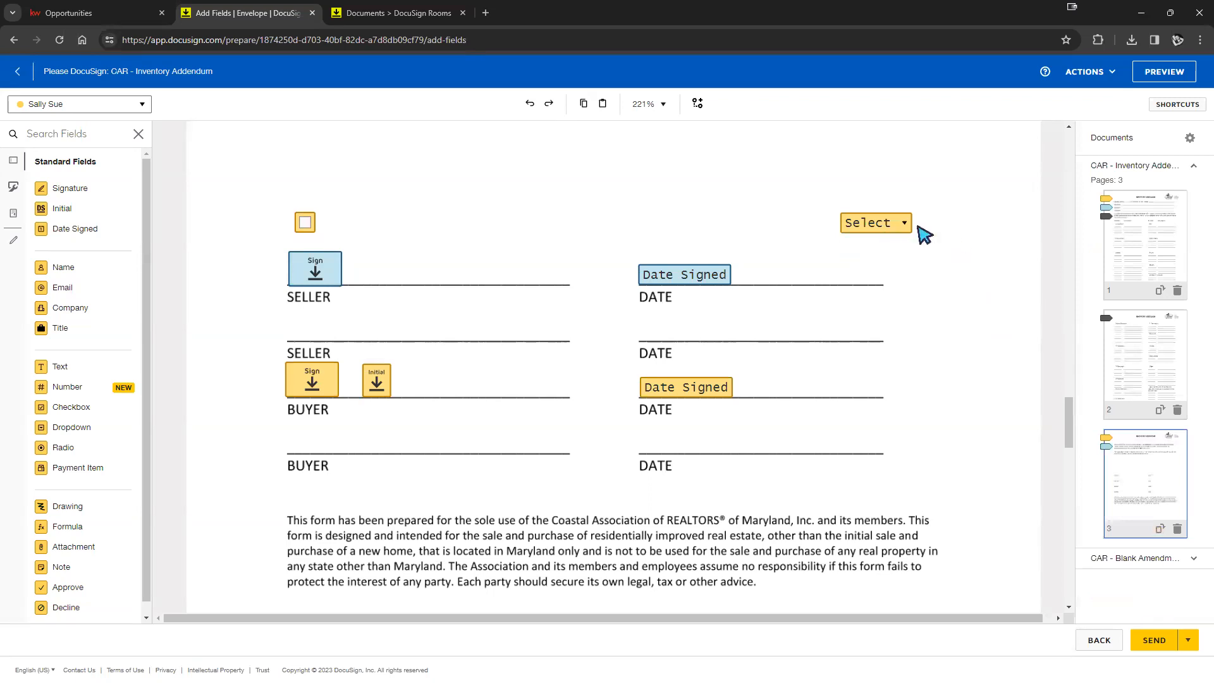
left_click(892, 231)
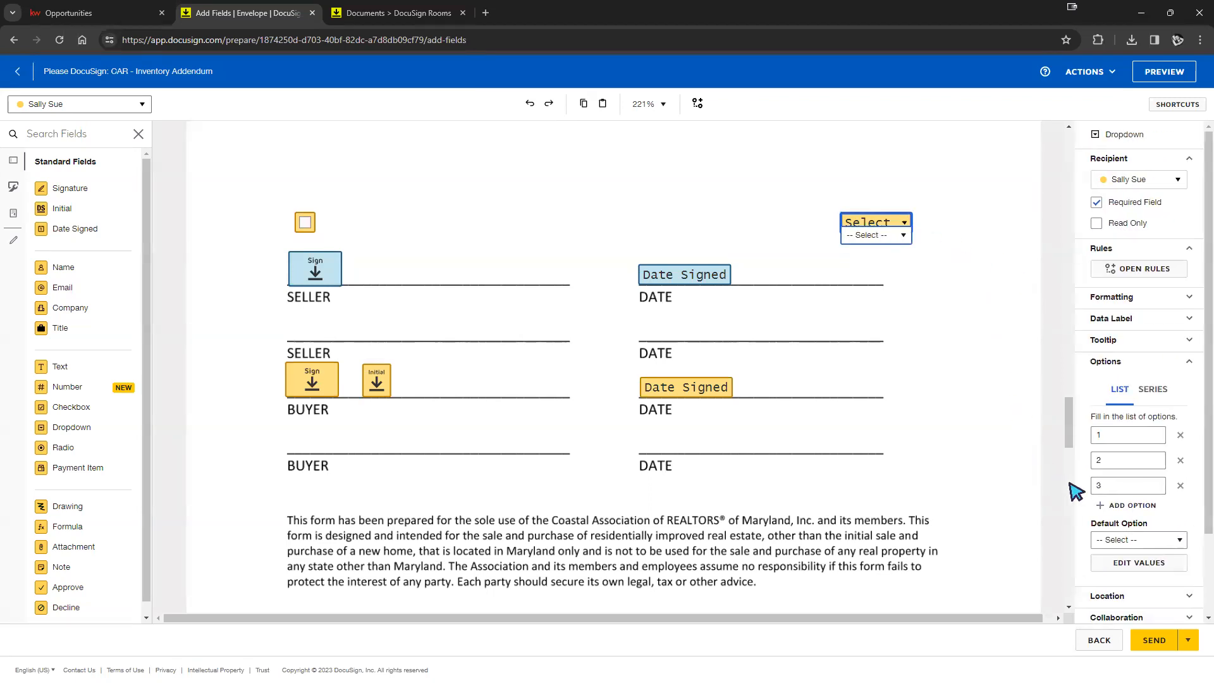
left_click(1138, 539)
left_click(1117, 566)
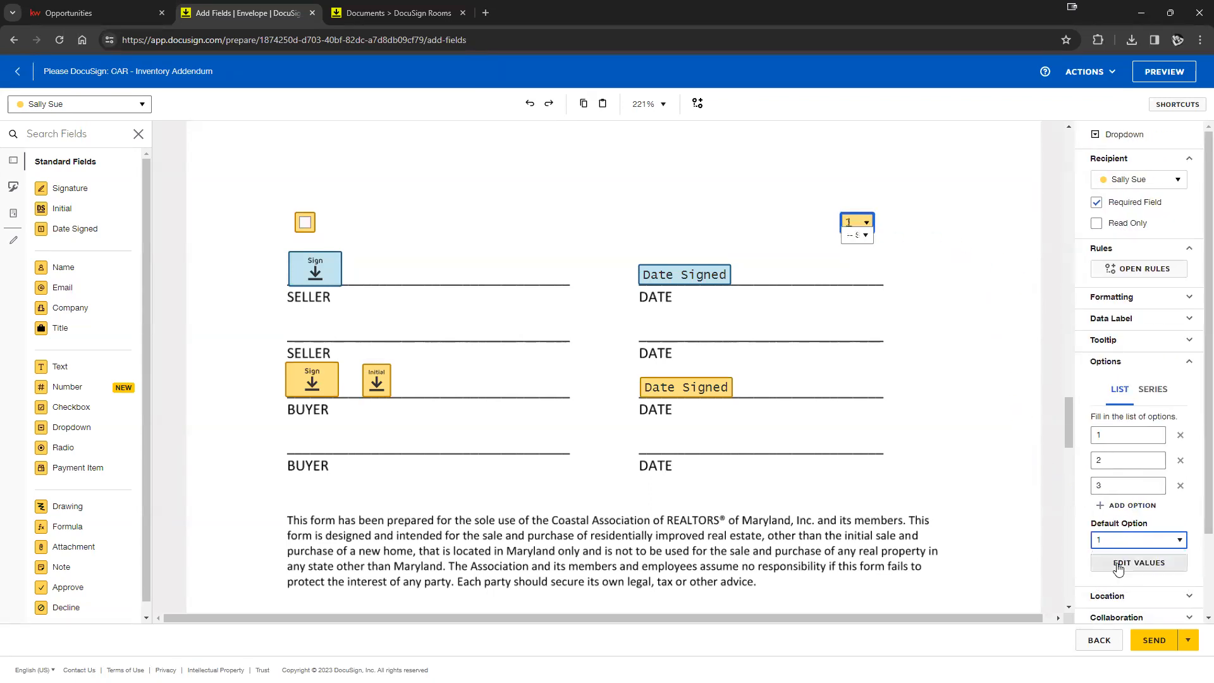
left_click(1044, 490)
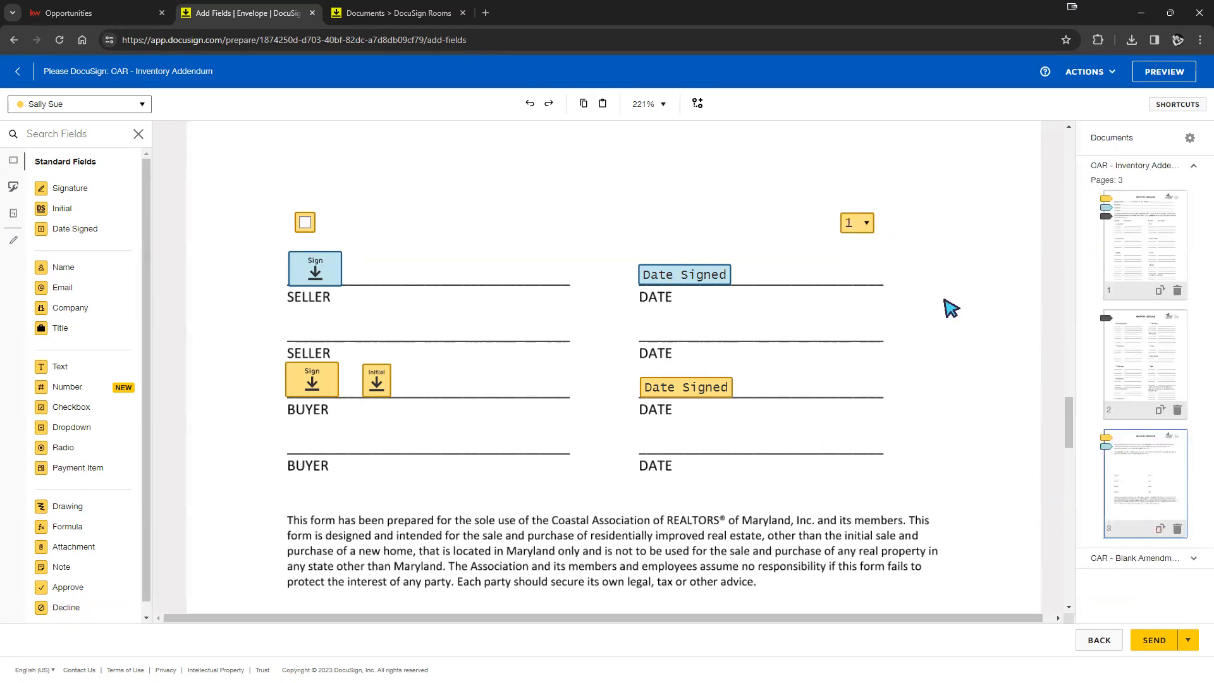
left_click(870, 228)
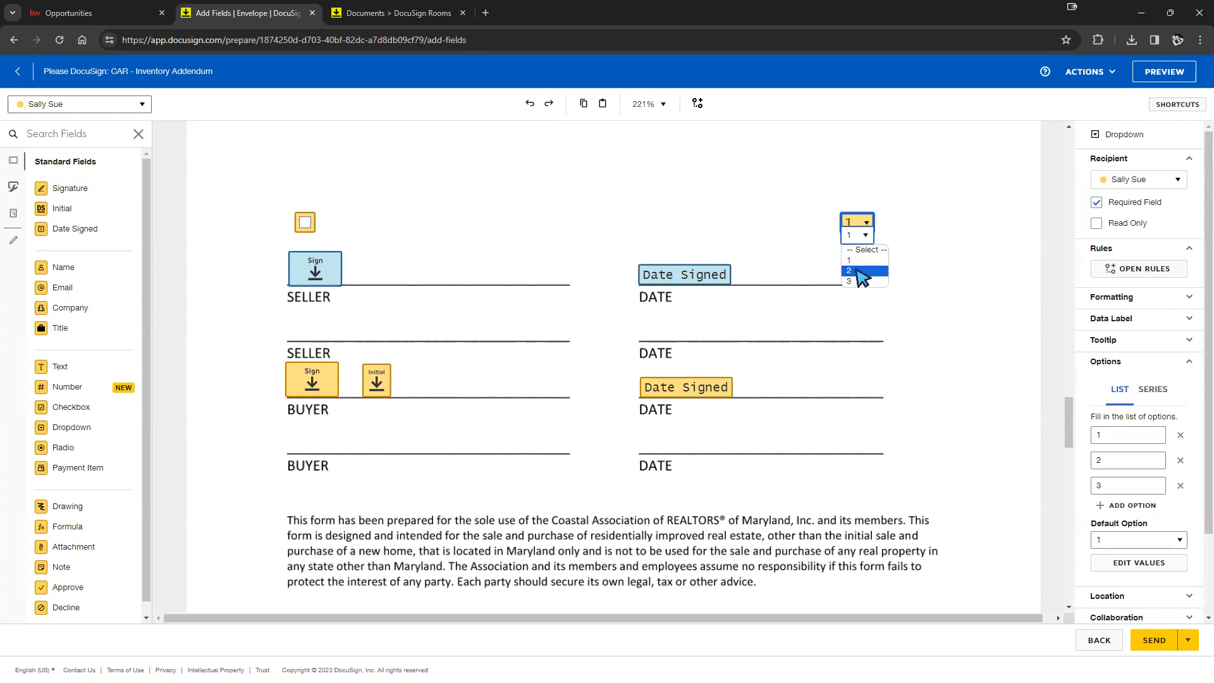
left_click(971, 275)
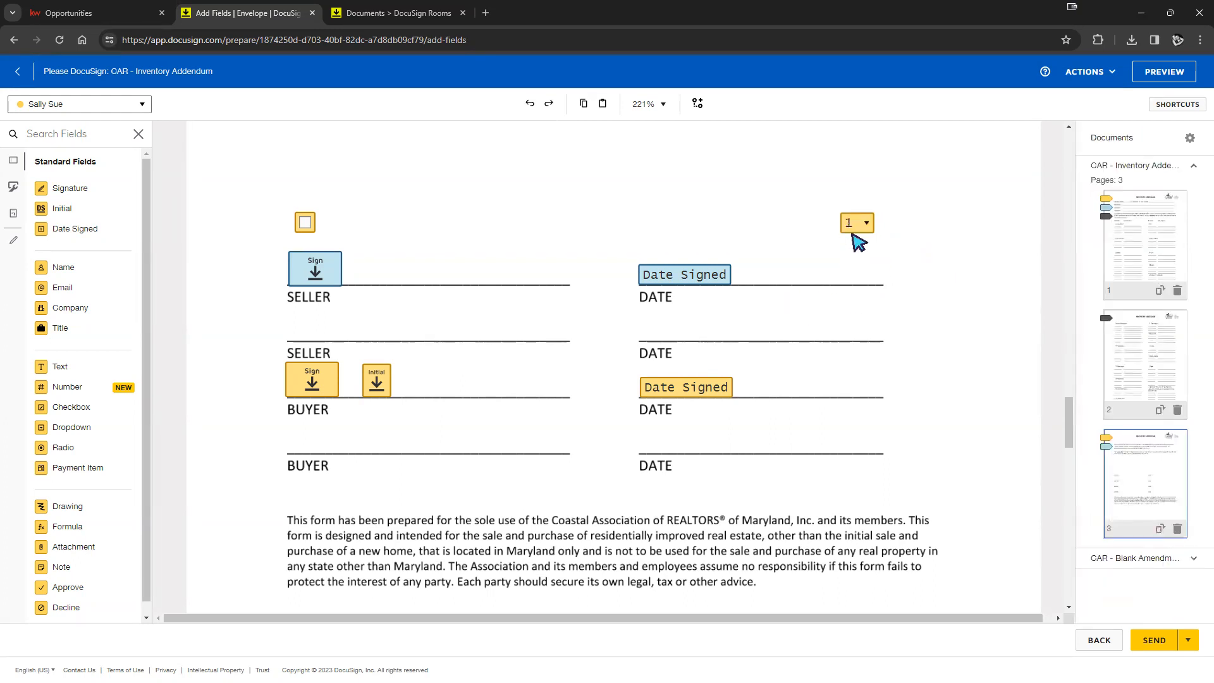
left_click_drag(856, 233, 355, 231)
scroll(42, 416, "down", 1)
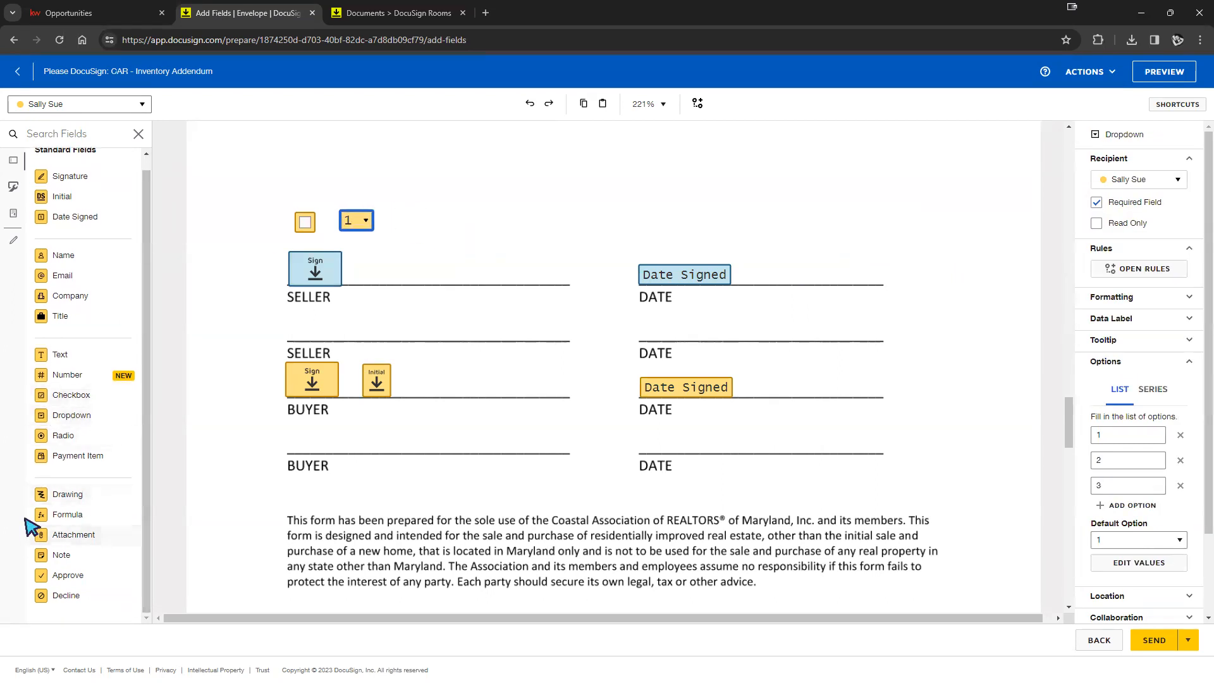
scroll(27, 528, "up", 1)
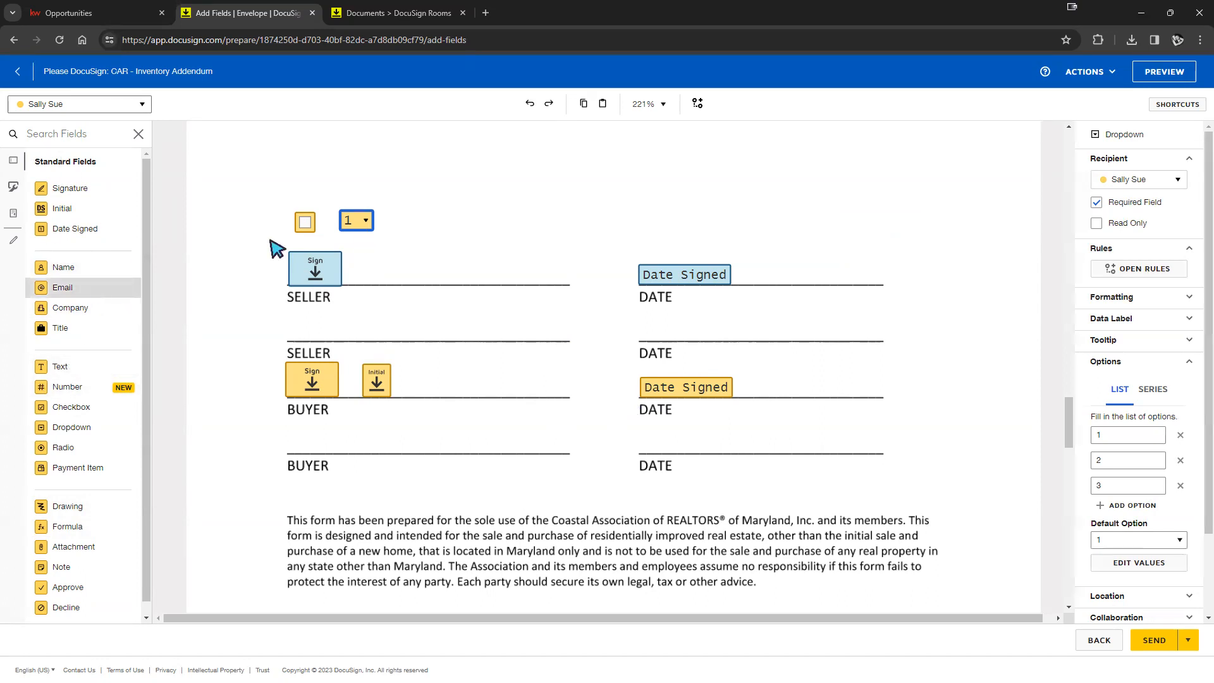
scroll(731, 419, "up", 1)
scroll(731, 419, "up", 5)
scroll(749, 402, "down", 8)
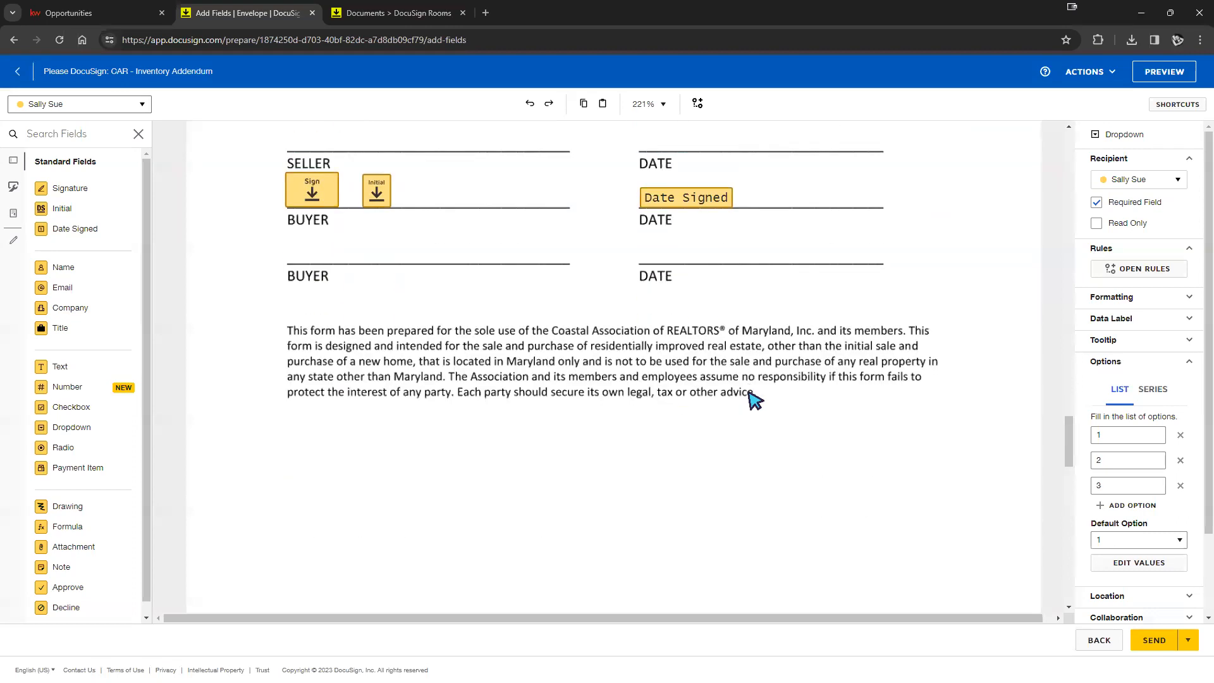
scroll(499, 411, "up", 3)
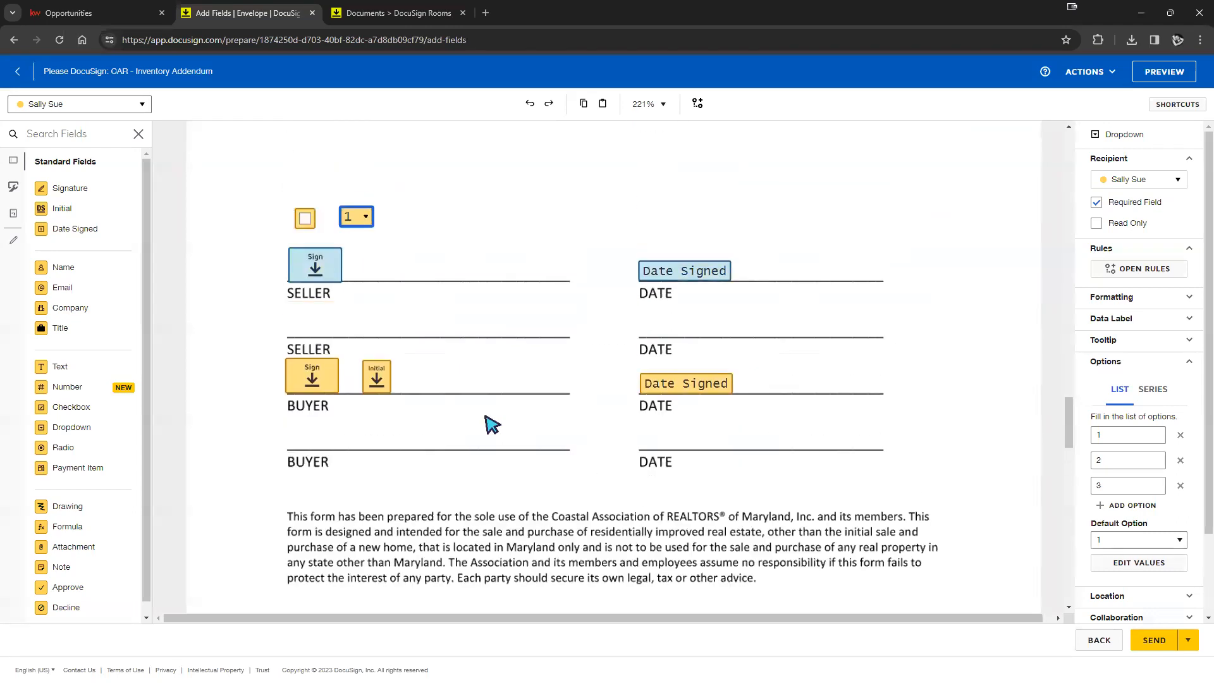
- Place a Radio field beside the dropdown and add extra radio buttons to the group
left_click_drag(46, 450, 439, 216)
left_click(510, 207)
left_click(439, 216)
left_click(515, 246)
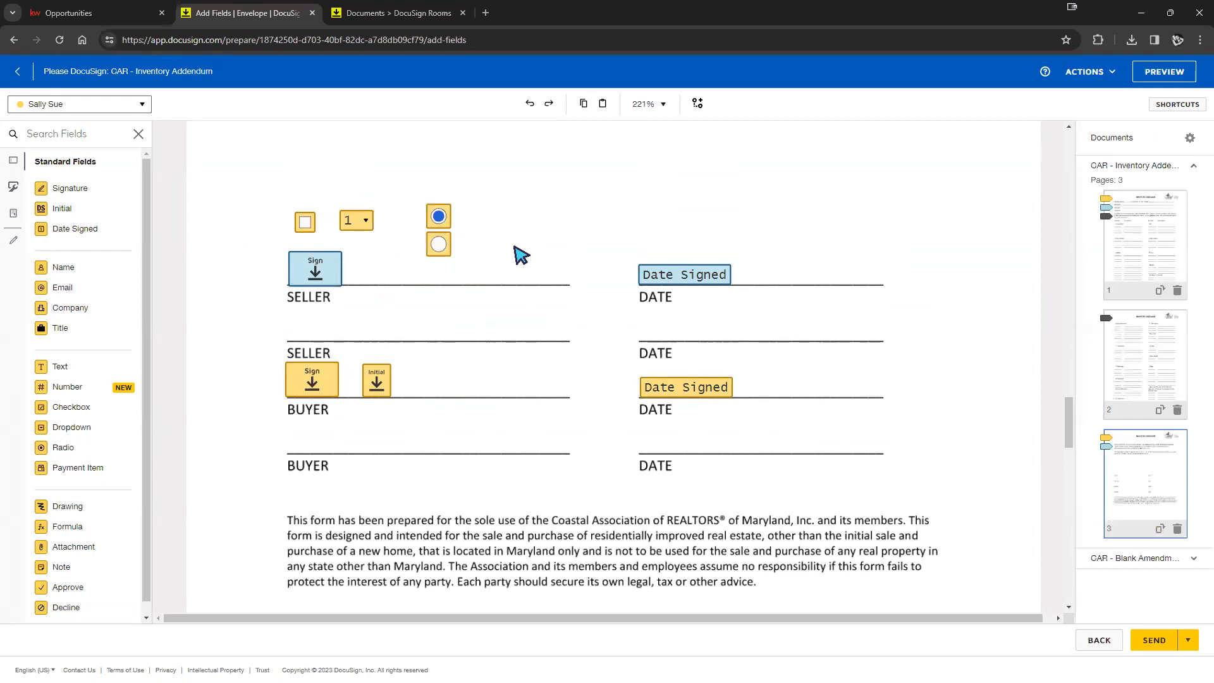
left_click(440, 248)
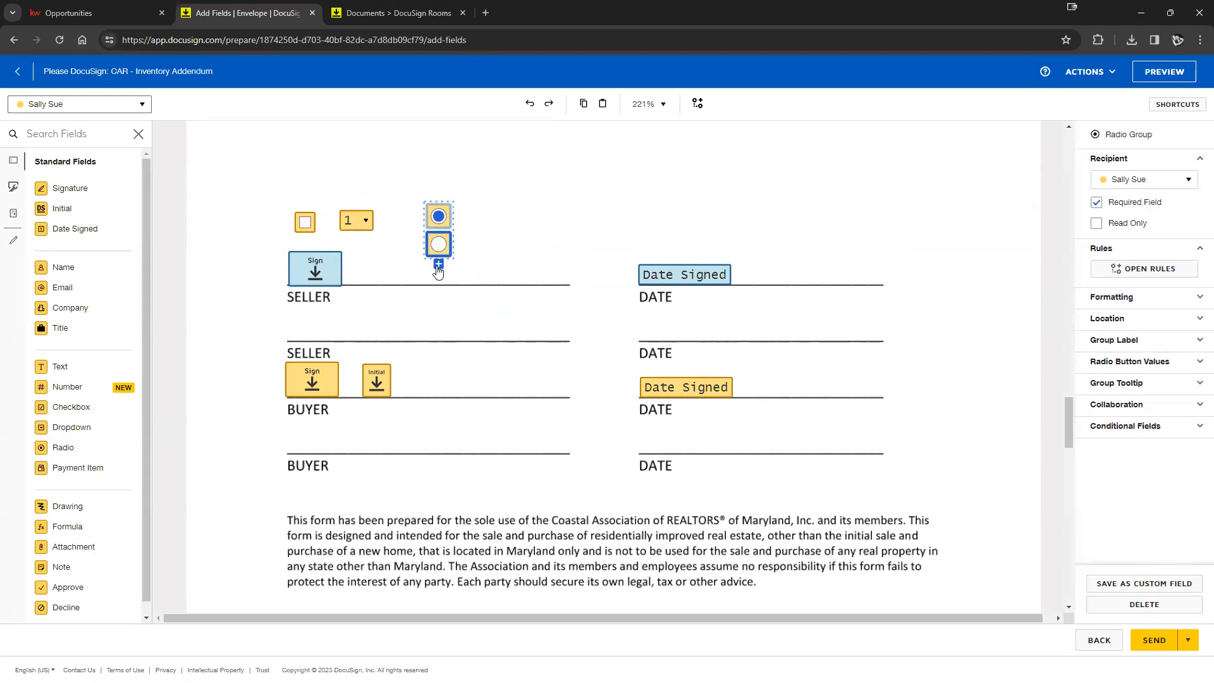
left_click(438, 265)
left_click(438, 291)
left_click(438, 318)
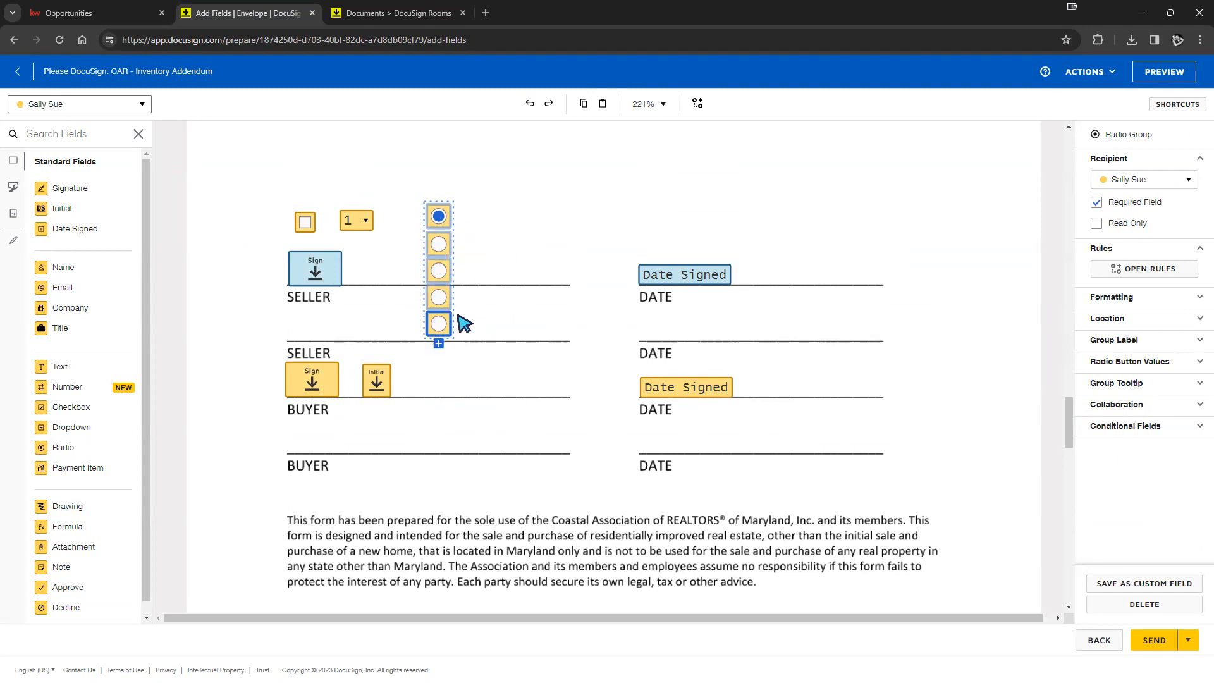
- Delete the extra radio buttons so a single seller radio button remains
key("Delete")
left_click(437, 298)
key("Delete")
left_click(440, 272)
key("Delete")
left_click(442, 254)
key("Delete")
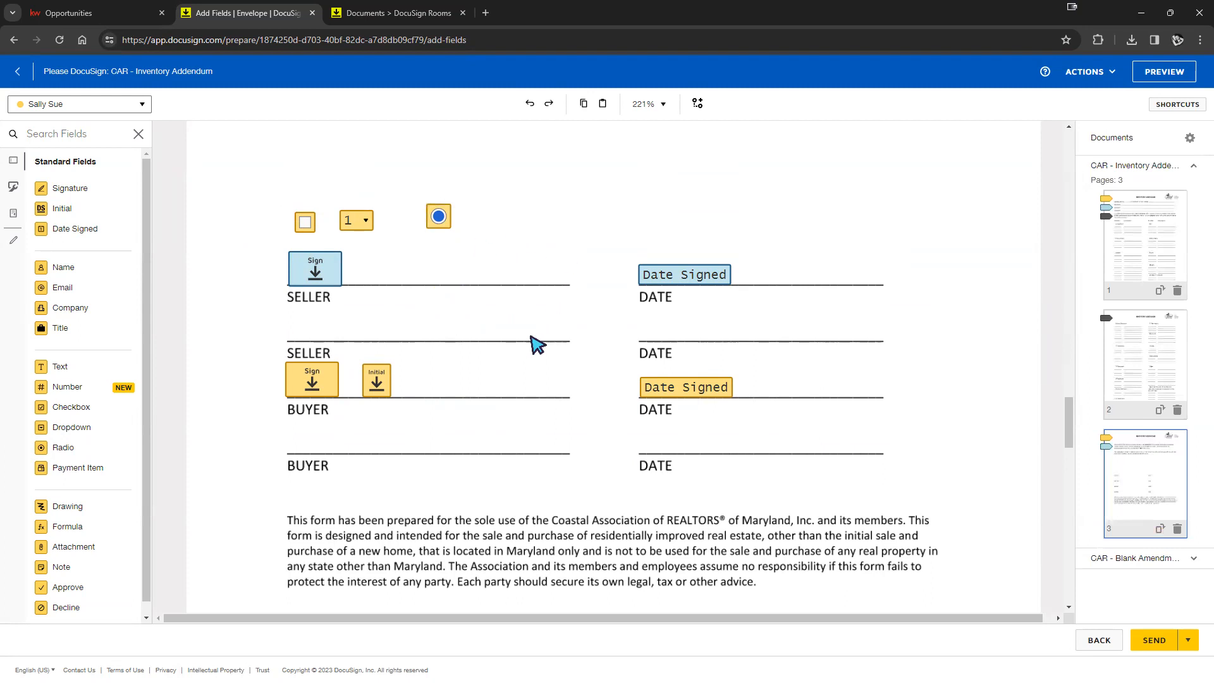
scroll(536, 344, "up", 10)
scroll(531, 345, "down", 9)
scroll(536, 349, "down", 7)
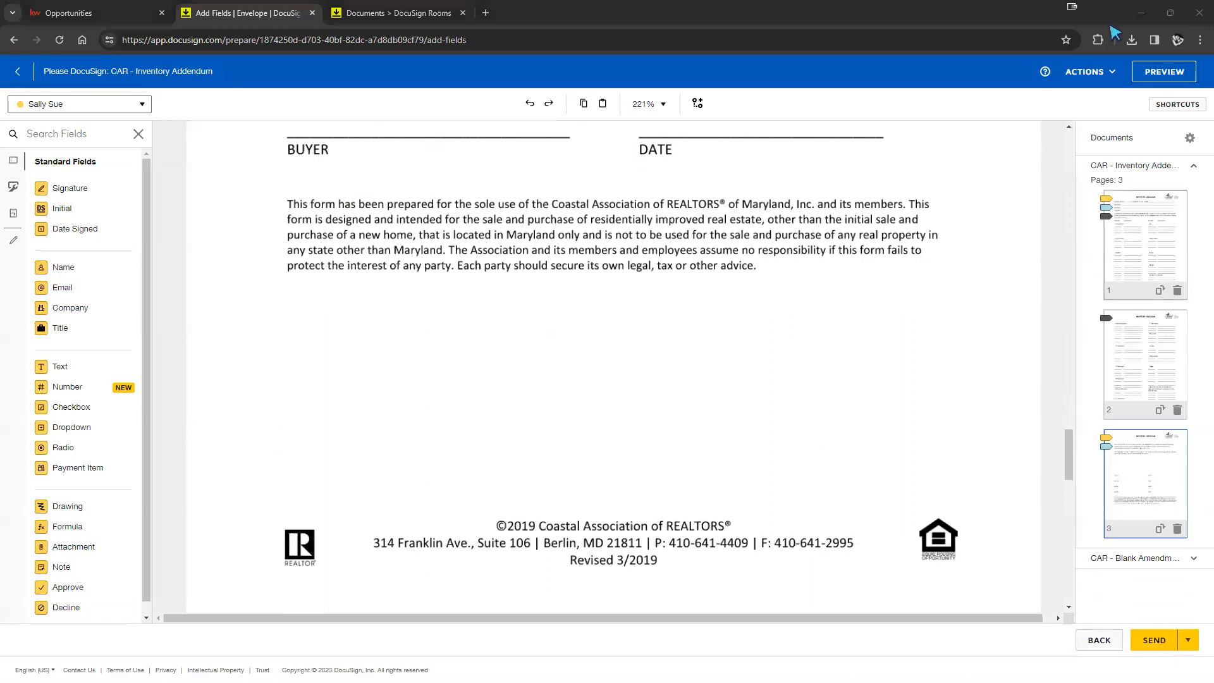
- Send the CAR - Inventory Addendum envelope from the Actions menu
left_click(1101, 76)
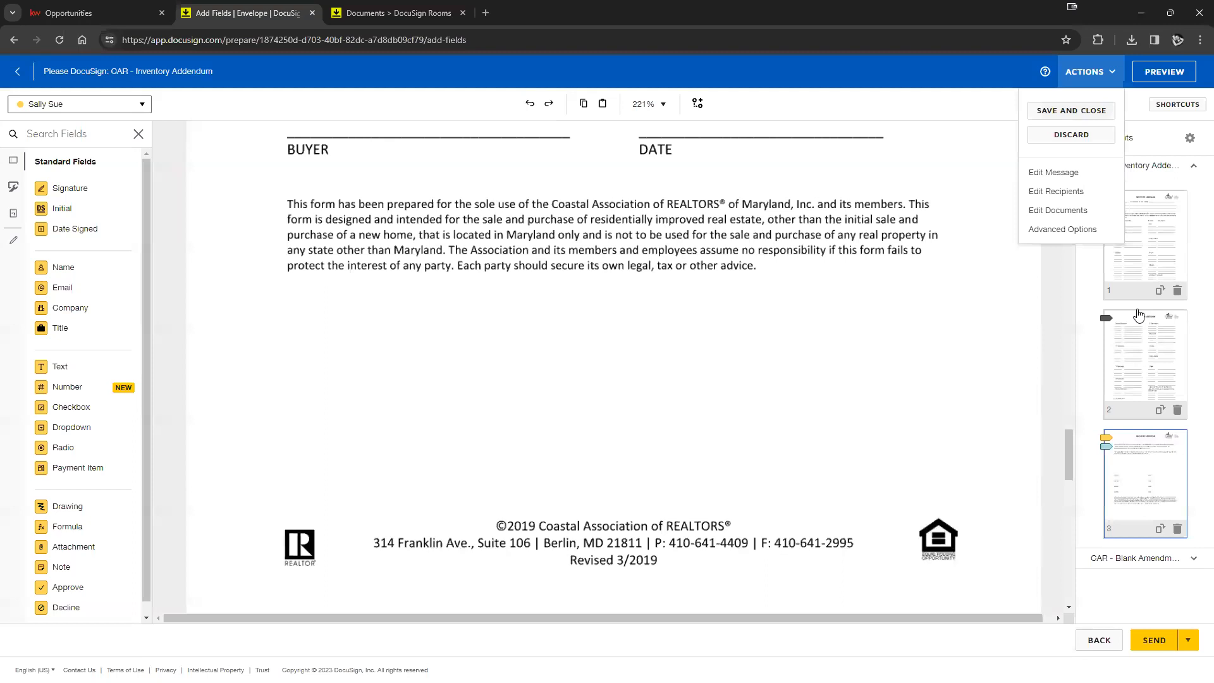
left_click(1149, 645)
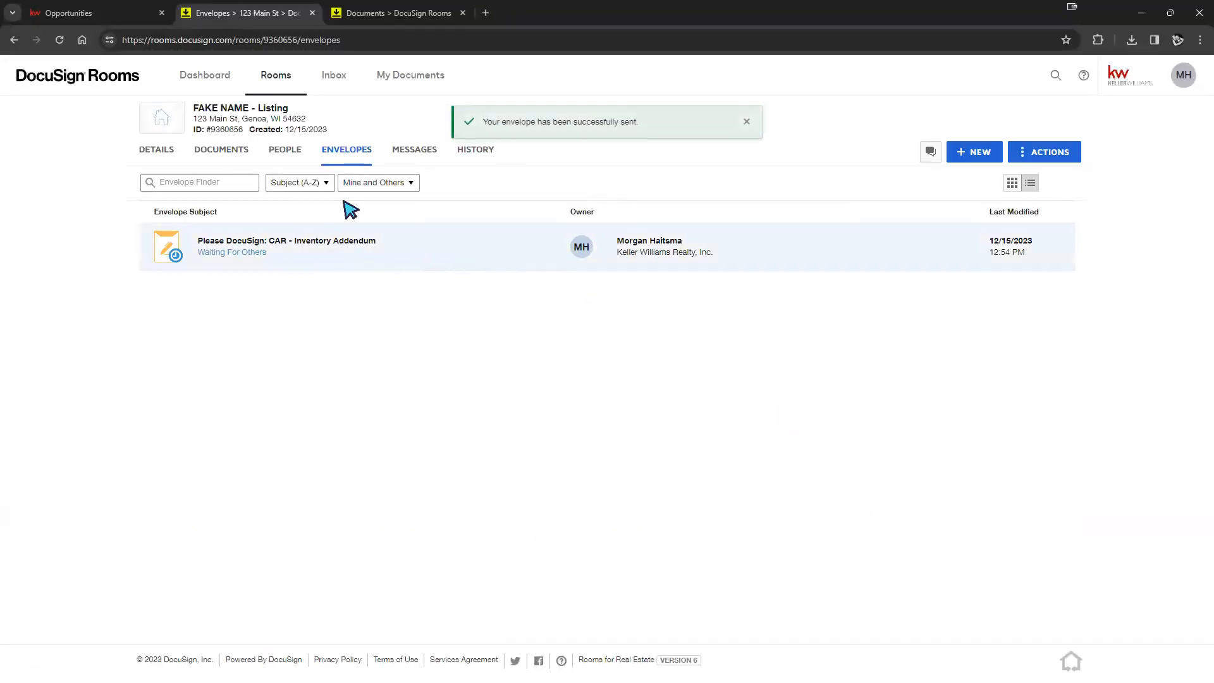
- Go to the room's Envelopes list and open the CAR - Inventory Addendum envelope details
left_click(231, 153)
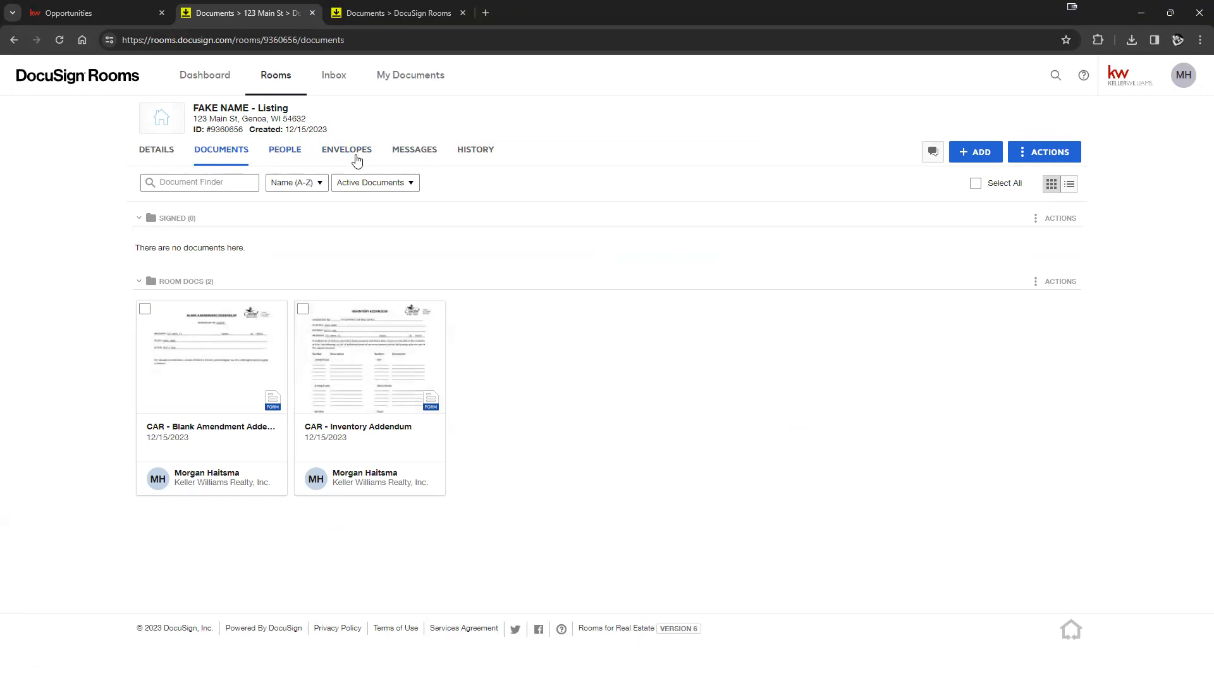
left_click(356, 156)
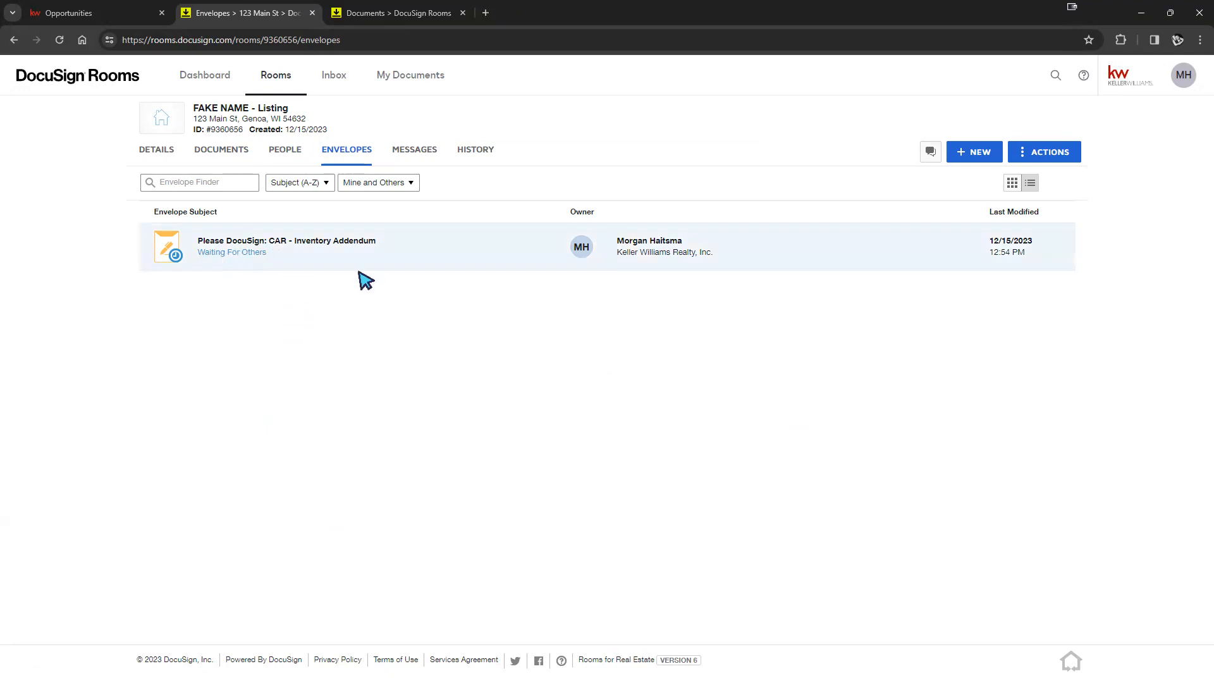
left_click(318, 245)
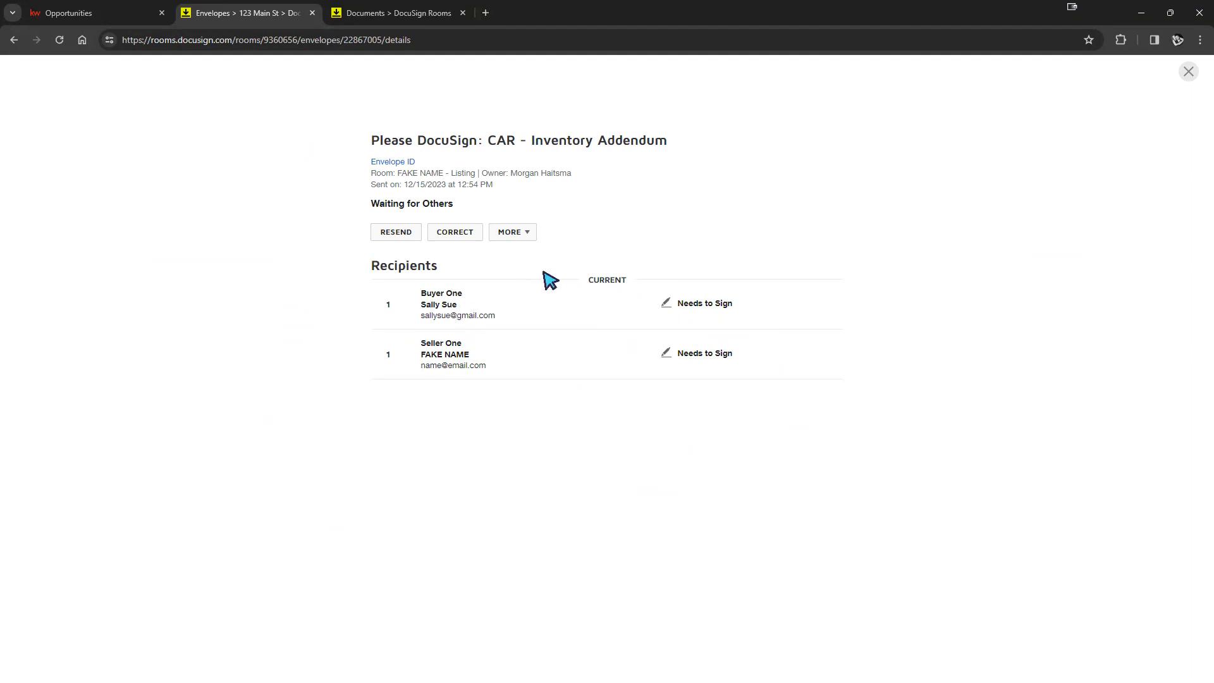
- Resend the Inventory Addendum envelope to its recipients, then open it for correction
left_click(387, 236)
left_click(509, 201)
left_click(457, 235)
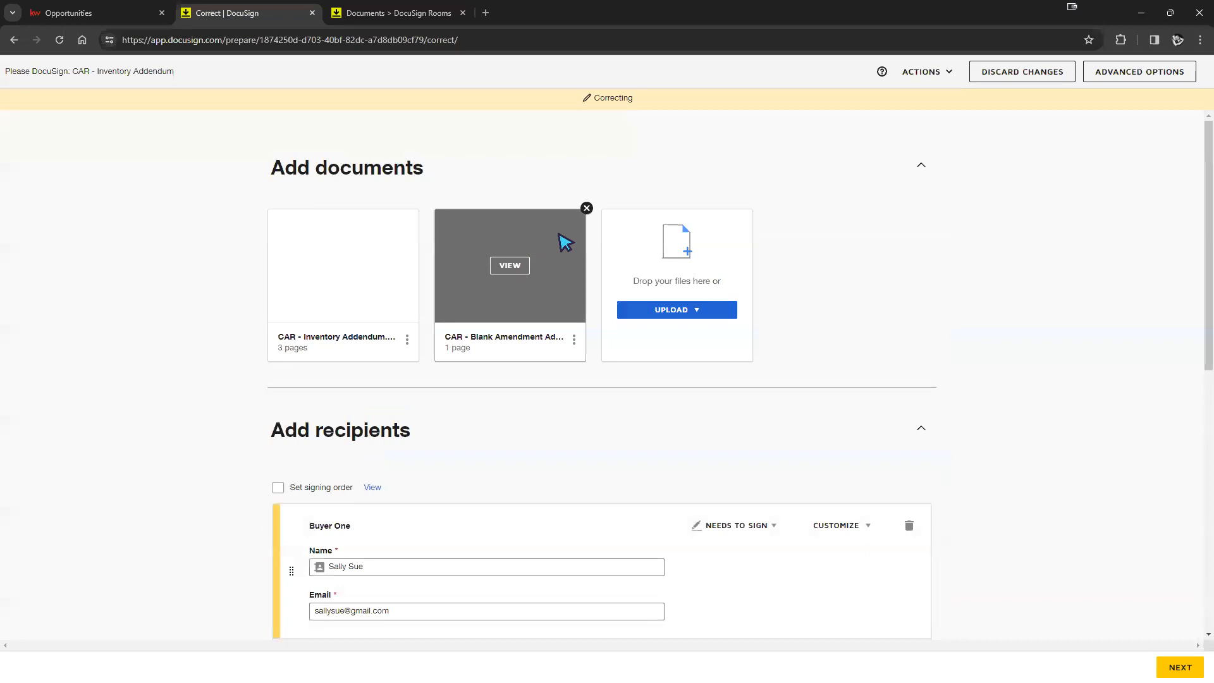
- Advance to Add Fields, tick the Den and Living Room checkboxes, and resend the correction
scroll(829, 243, "down", 3)
scroll(828, 247, "down", 1)
scroll(828, 250, "up", 3)
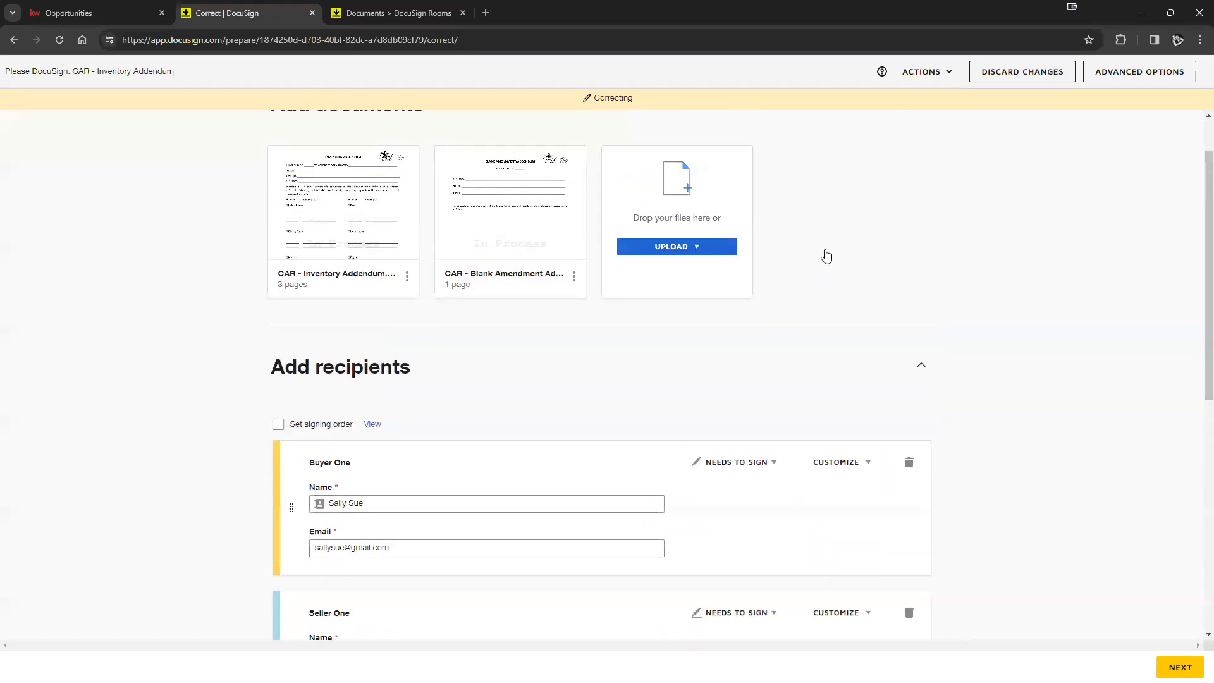
scroll(834, 260, "down", 1)
scroll(796, 285, "down", 2)
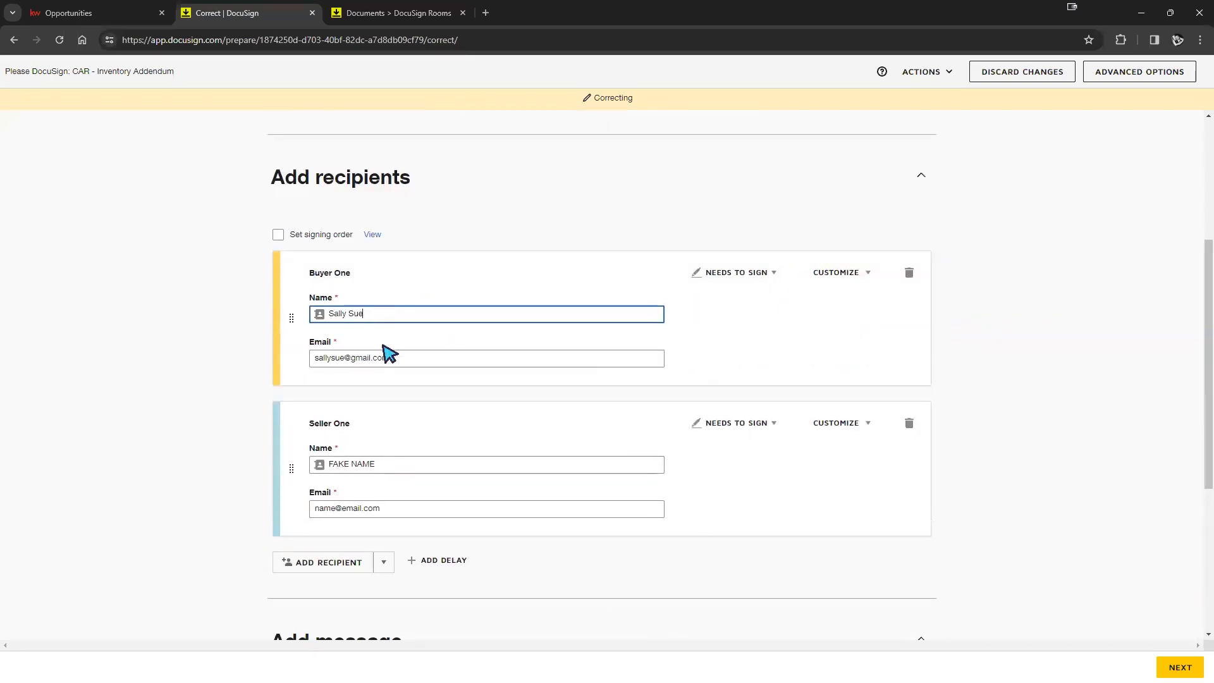
scroll(401, 388, "down", 5)
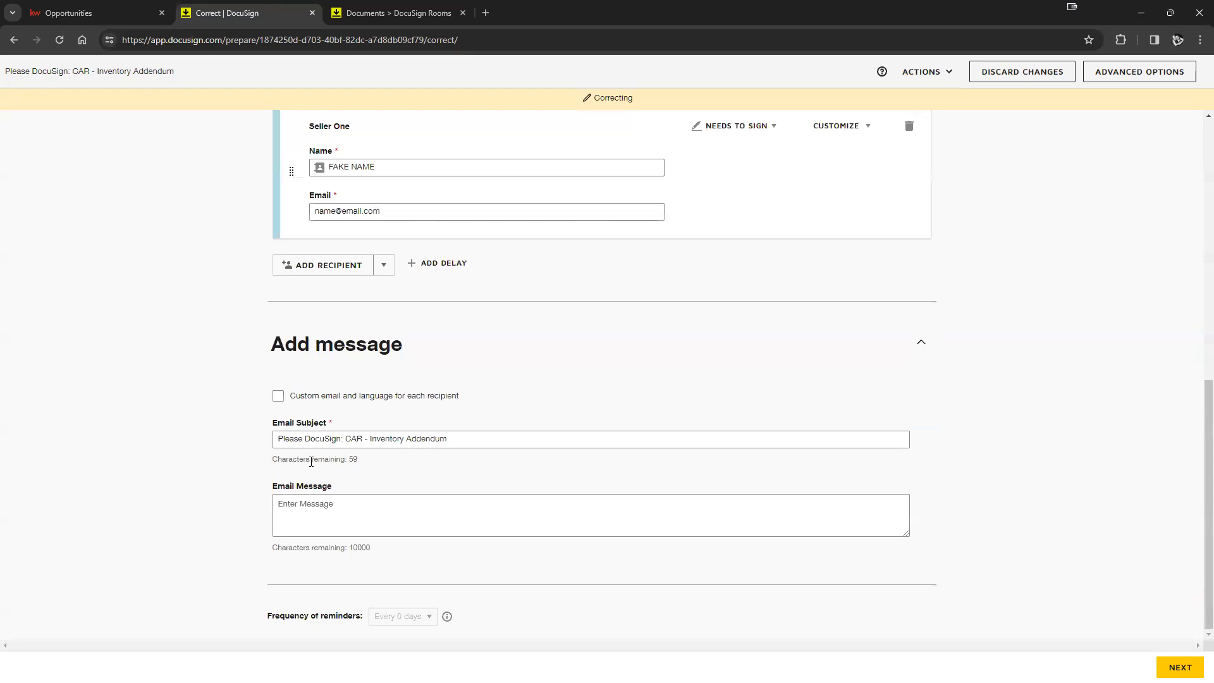
left_click(1180, 667)
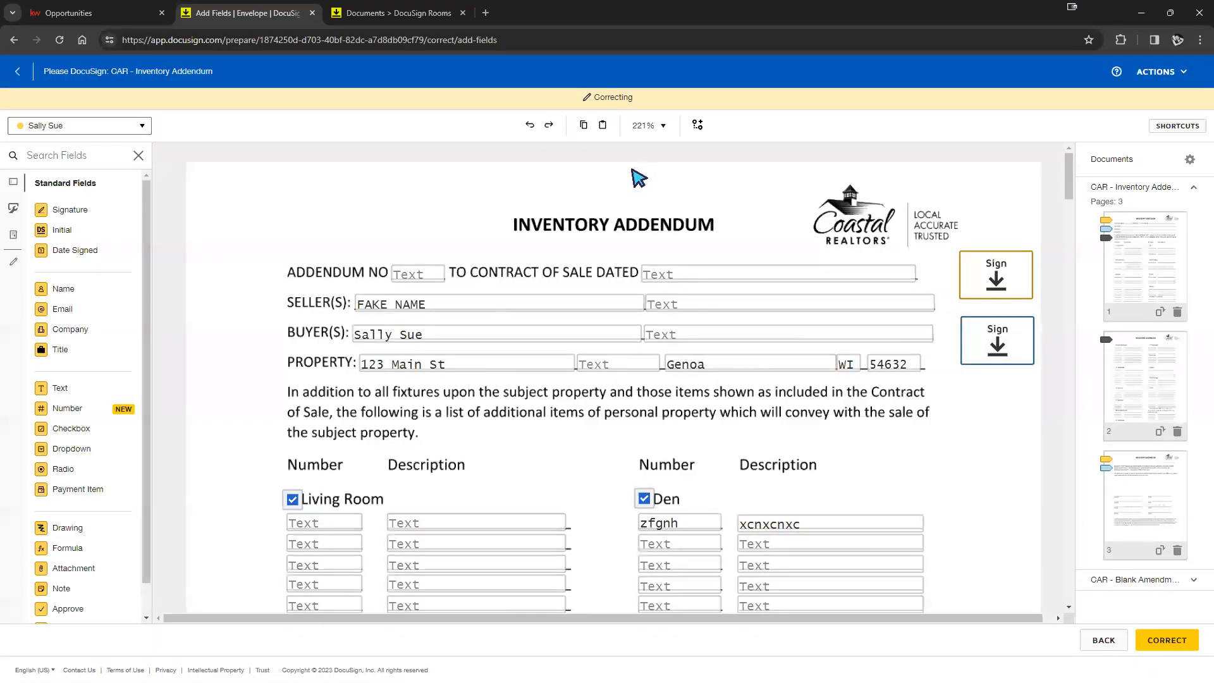
scroll(611, 359, "down", 2)
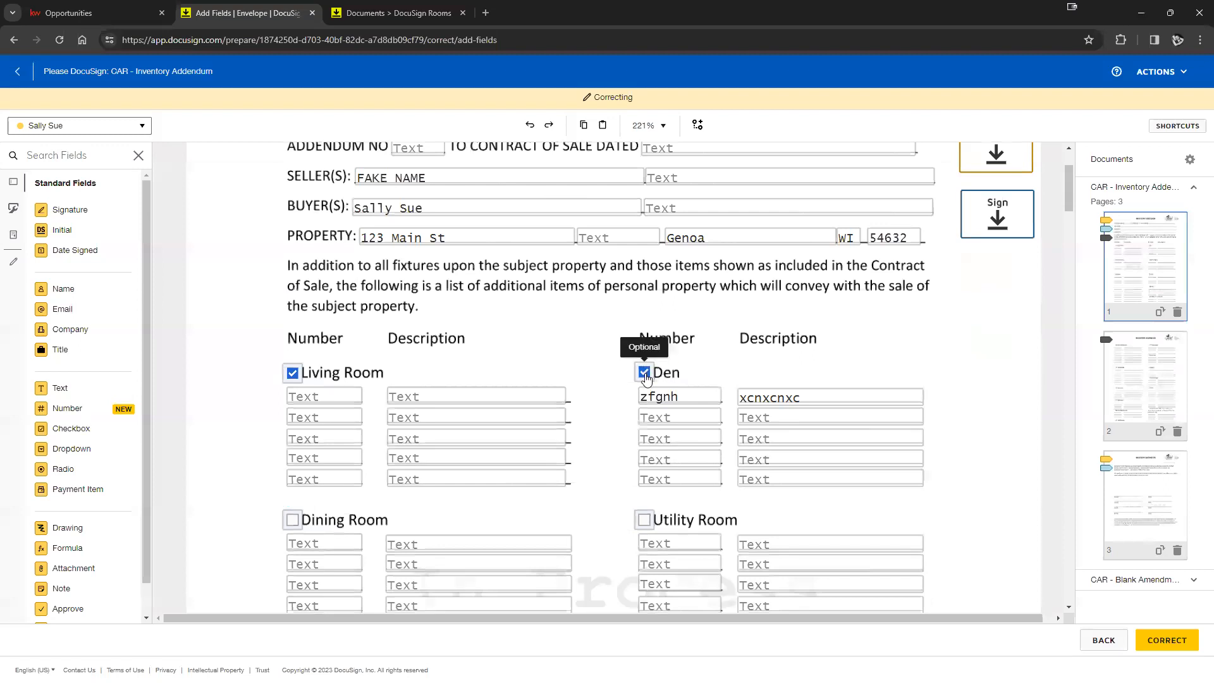
left_click(645, 374)
left_click(292, 374)
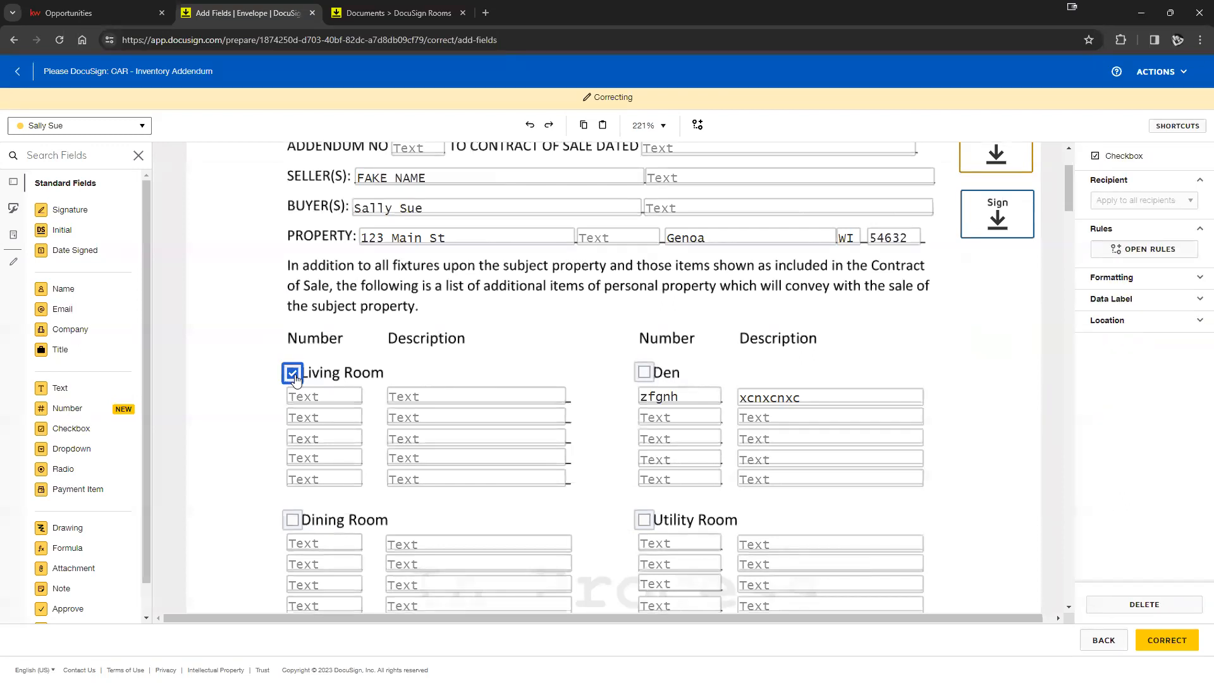
left_click(1161, 642)
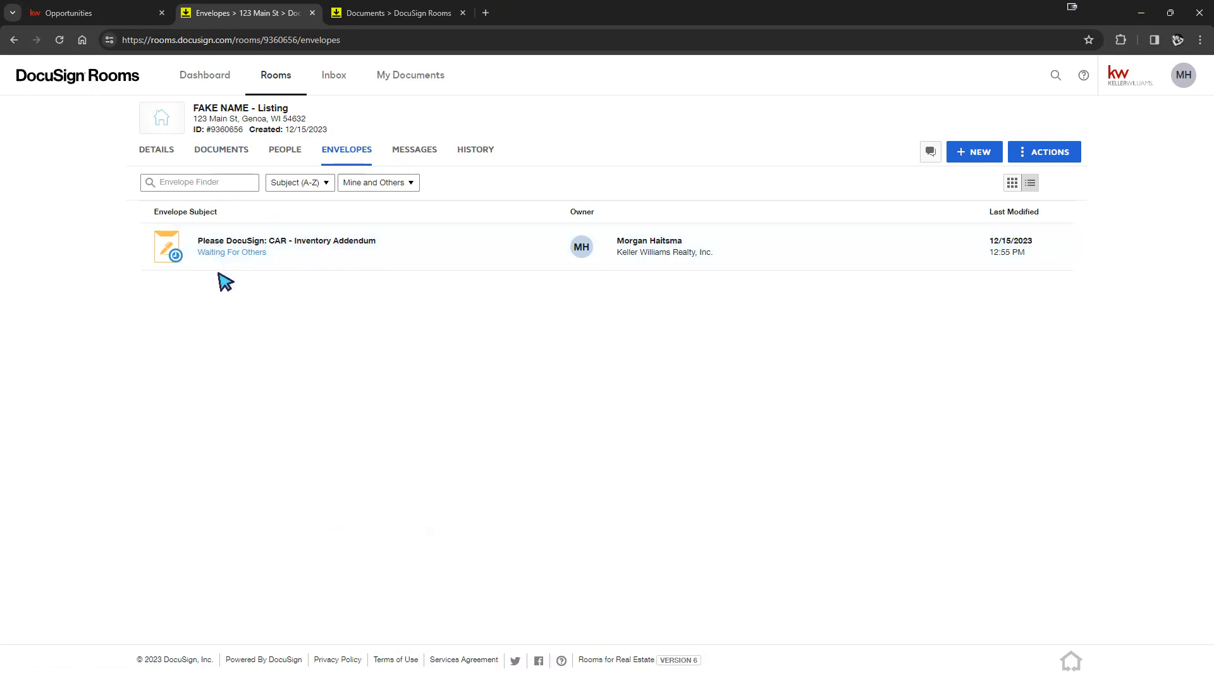
- Review the room's two documents, then return to the KW Command listing opportunity
left_click(227, 163)
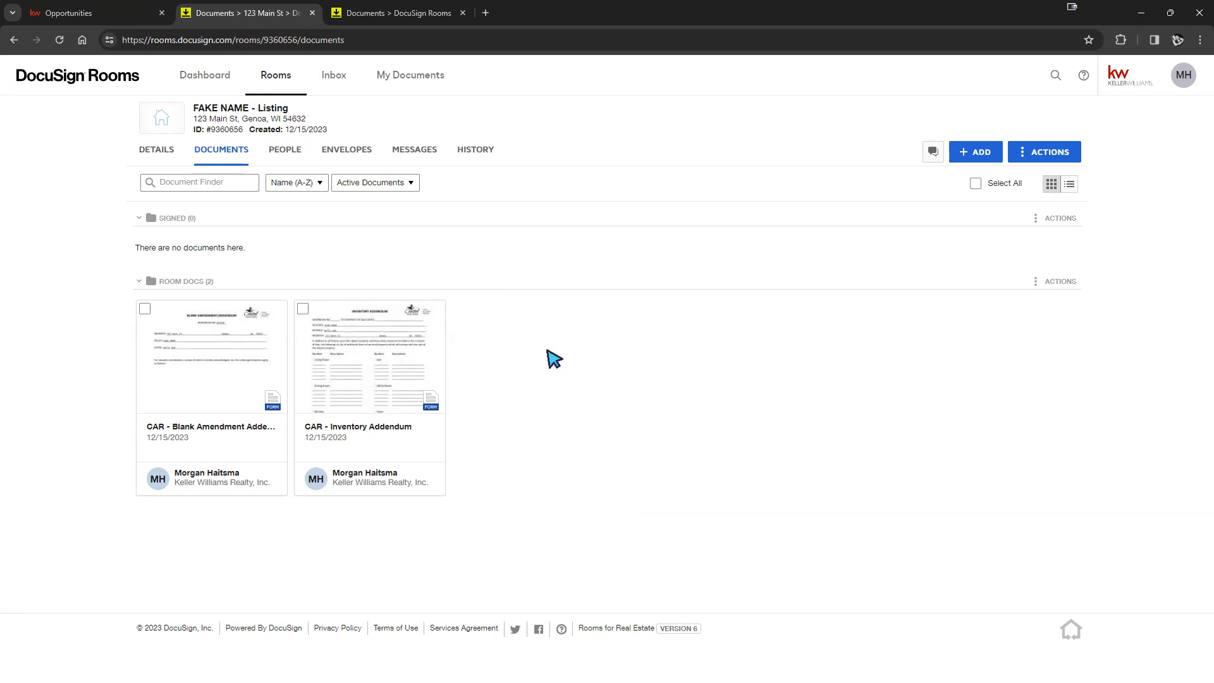
left_click_drag(516, 415, 439, 234)
left_click_drag(505, 408, 425, 240)
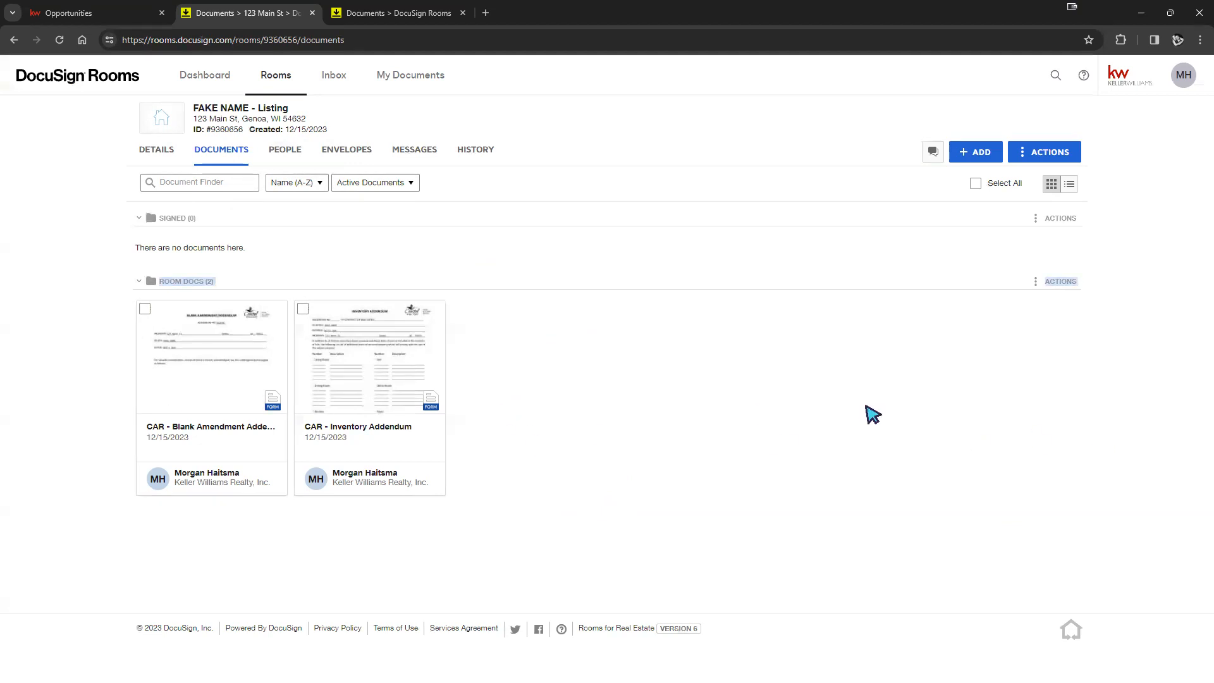
left_click(95, 19)
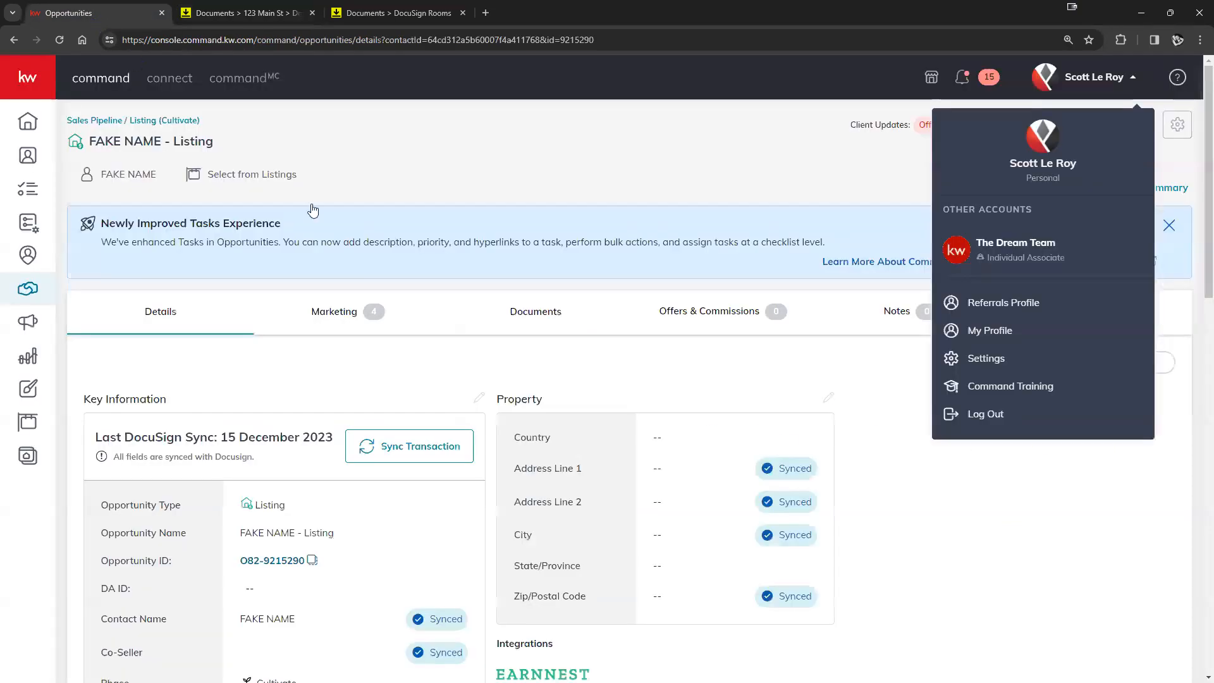
- Check which files the listing's CMA checklist row offers under the Signed and Room Docs working folders
left_click(667, 378)
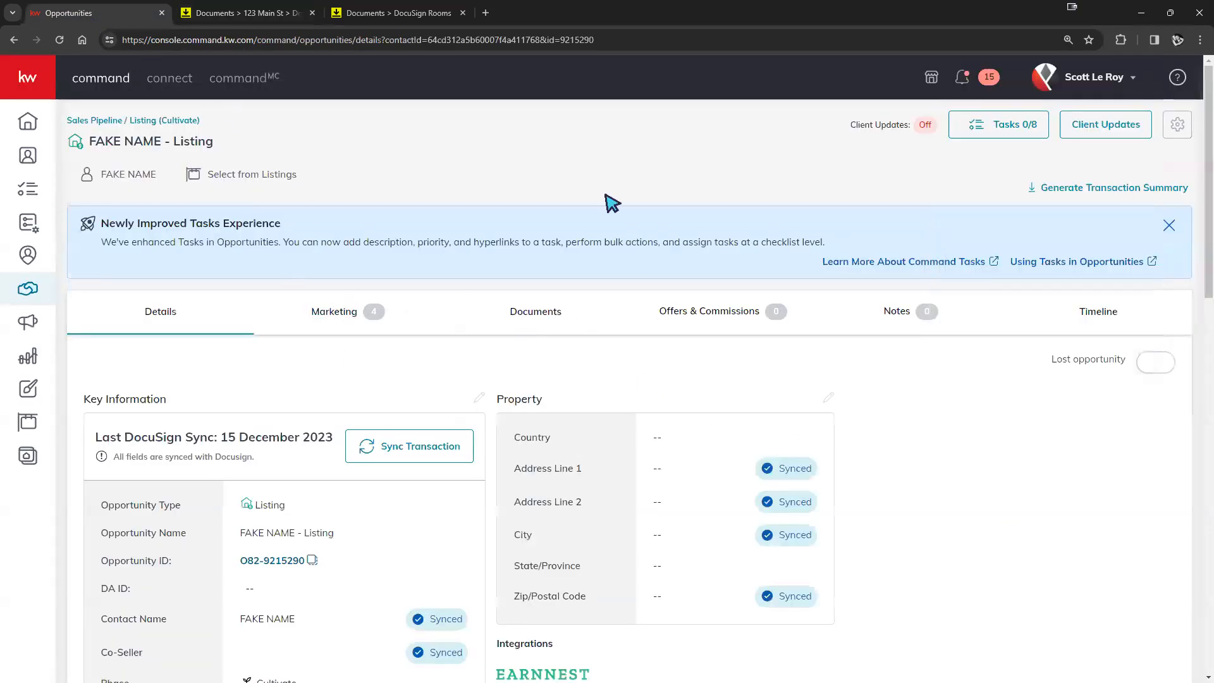
left_click(529, 312)
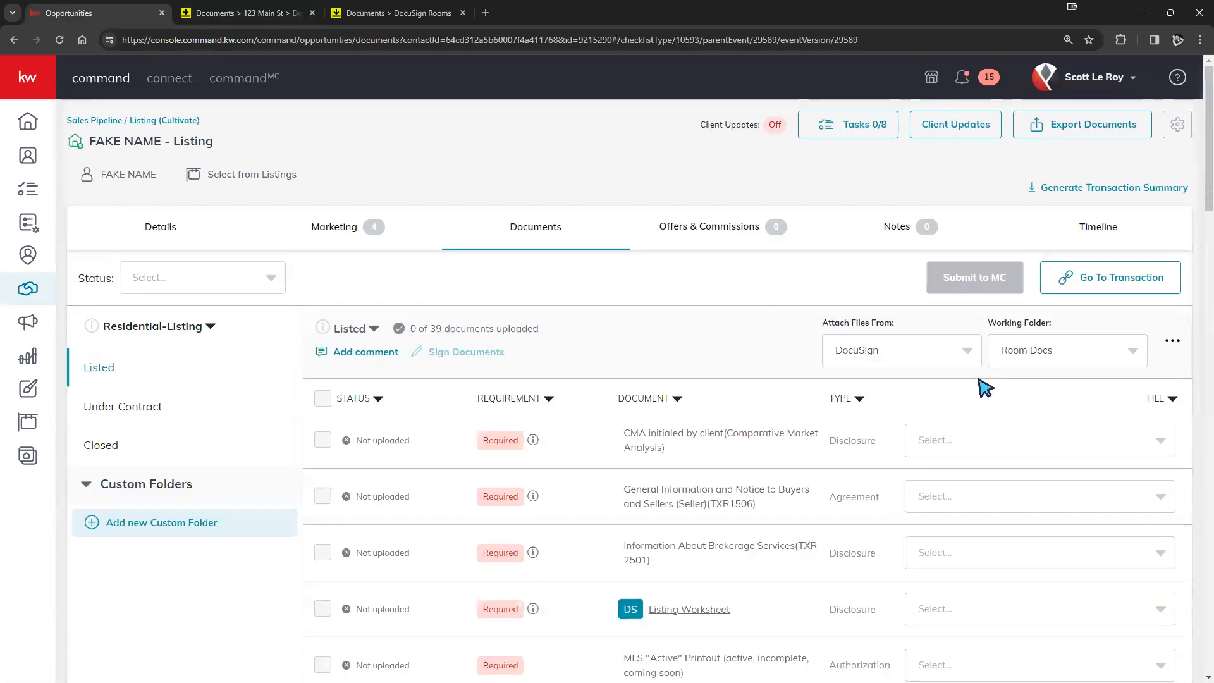
left_click(1010, 449)
left_click(1089, 354)
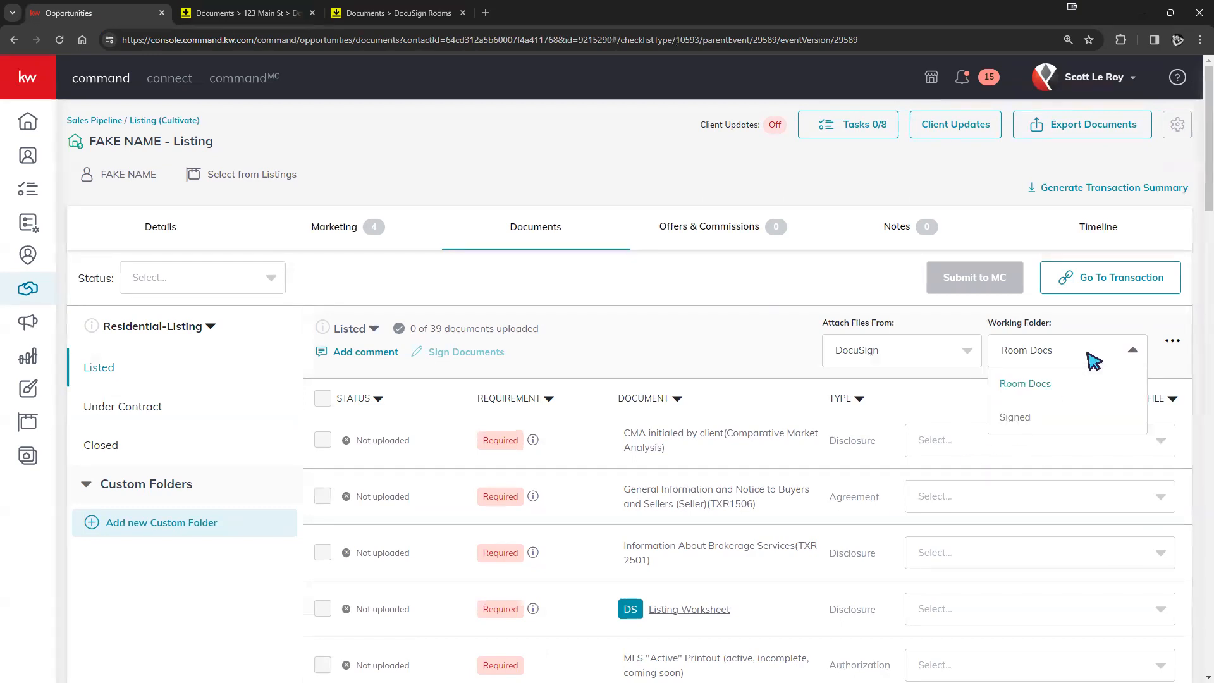
left_click(1013, 417)
left_click(1008, 447)
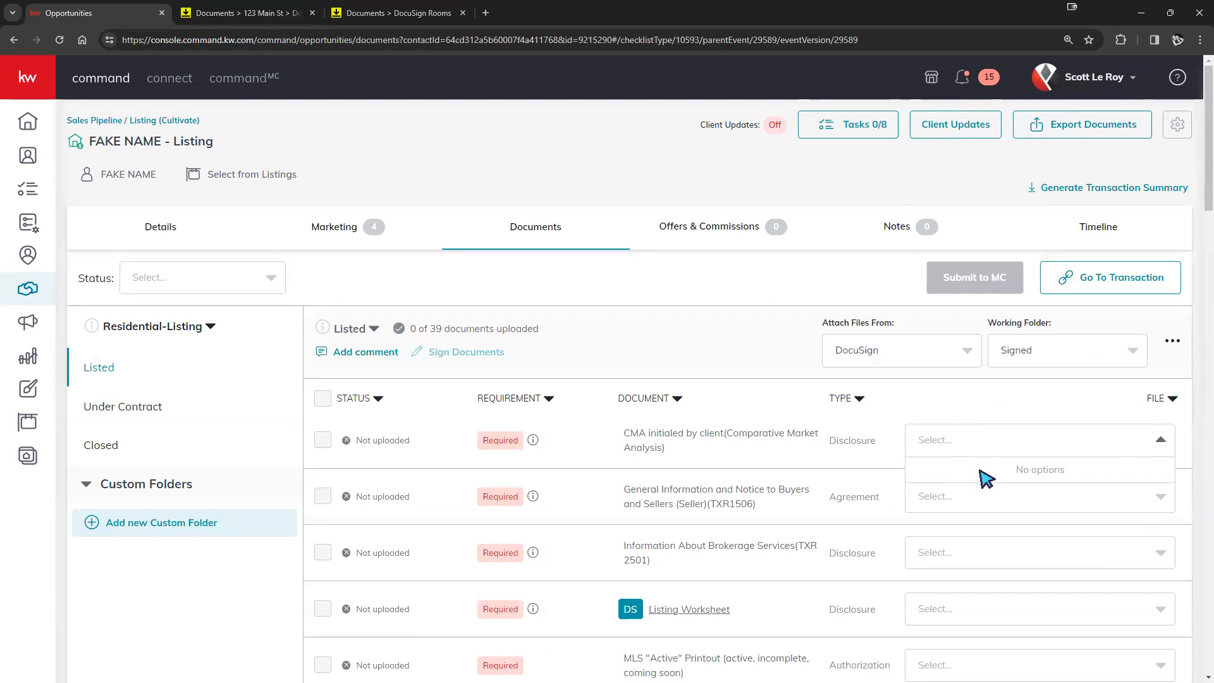
left_click(1117, 355)
left_click(1048, 394)
left_click(1037, 437)
left_click(1096, 405)
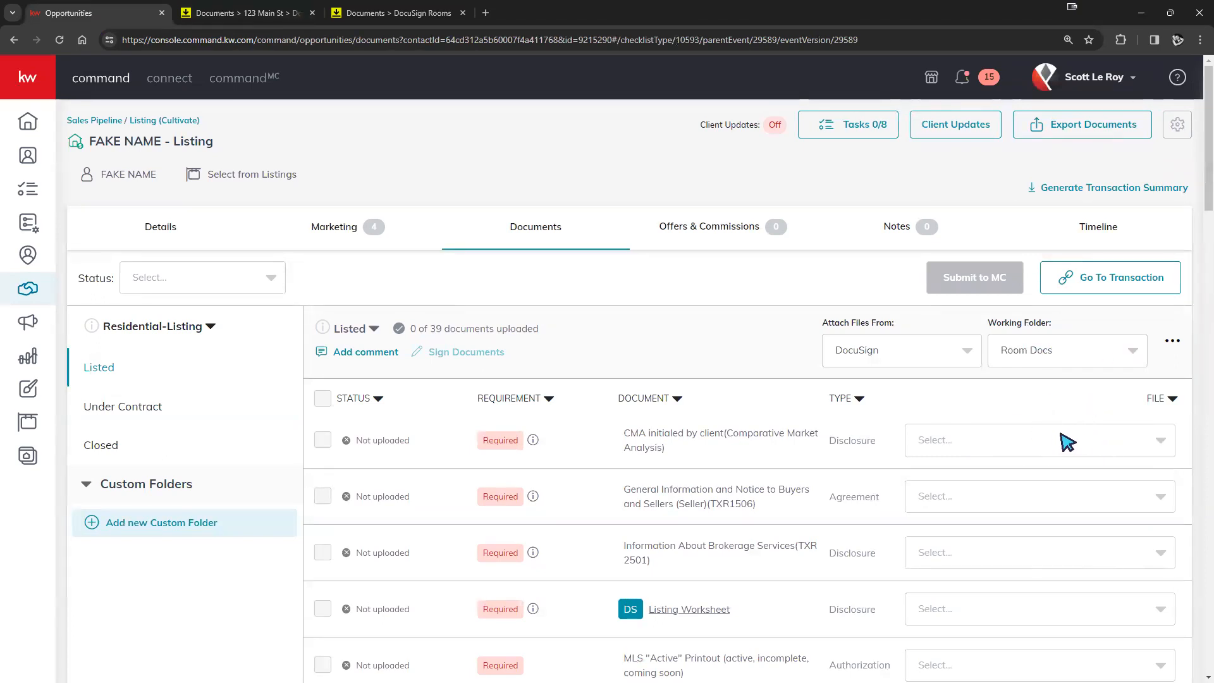
scroll(1022, 479, "down", 2)
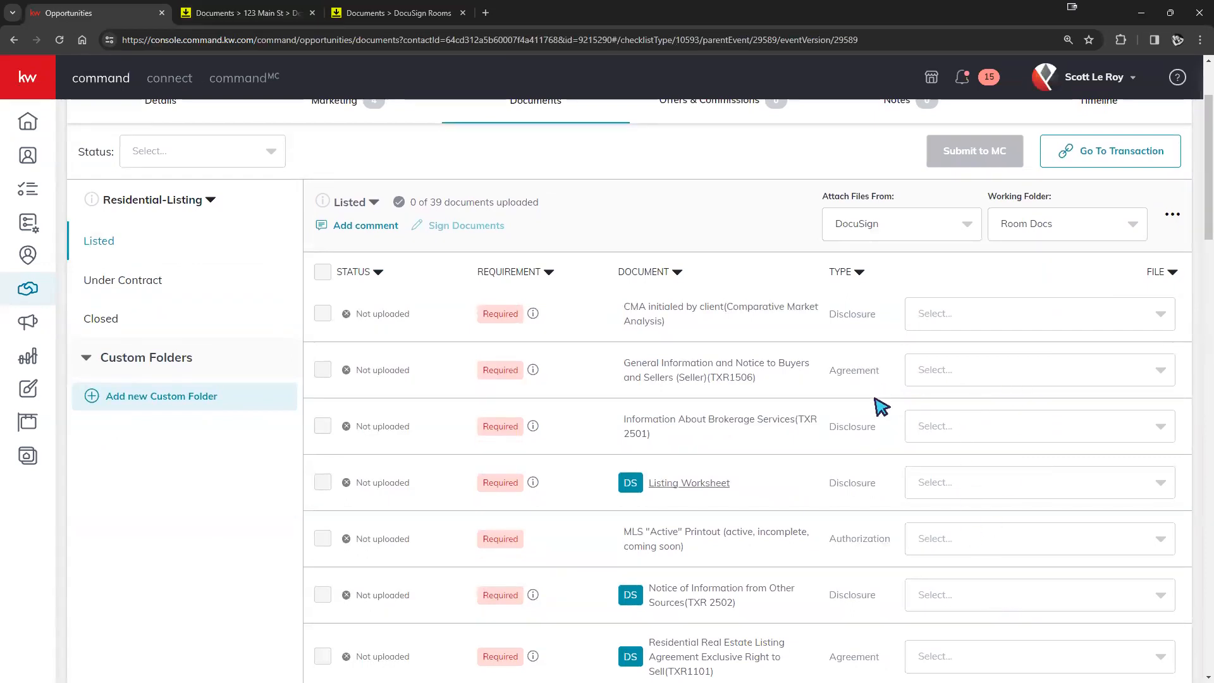
scroll(955, 398, "up", 2)
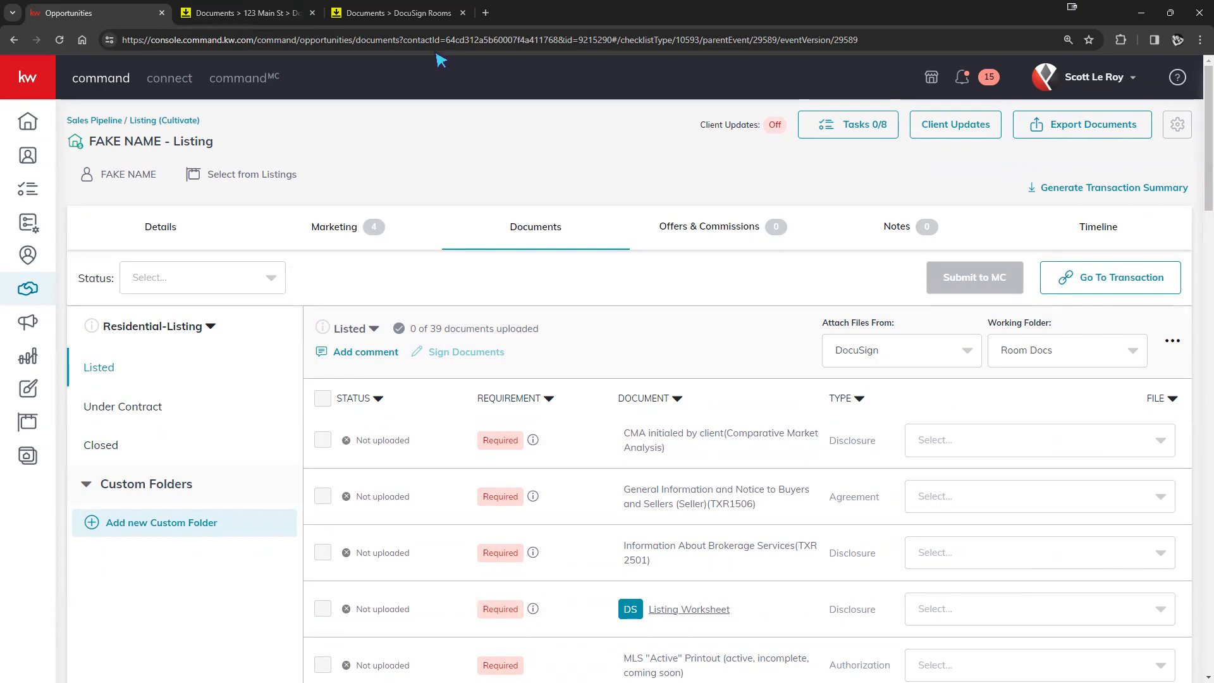
- Go back to the FAKE NAME - Listing room's documents, then to the Active rooms list
left_click(254, 16)
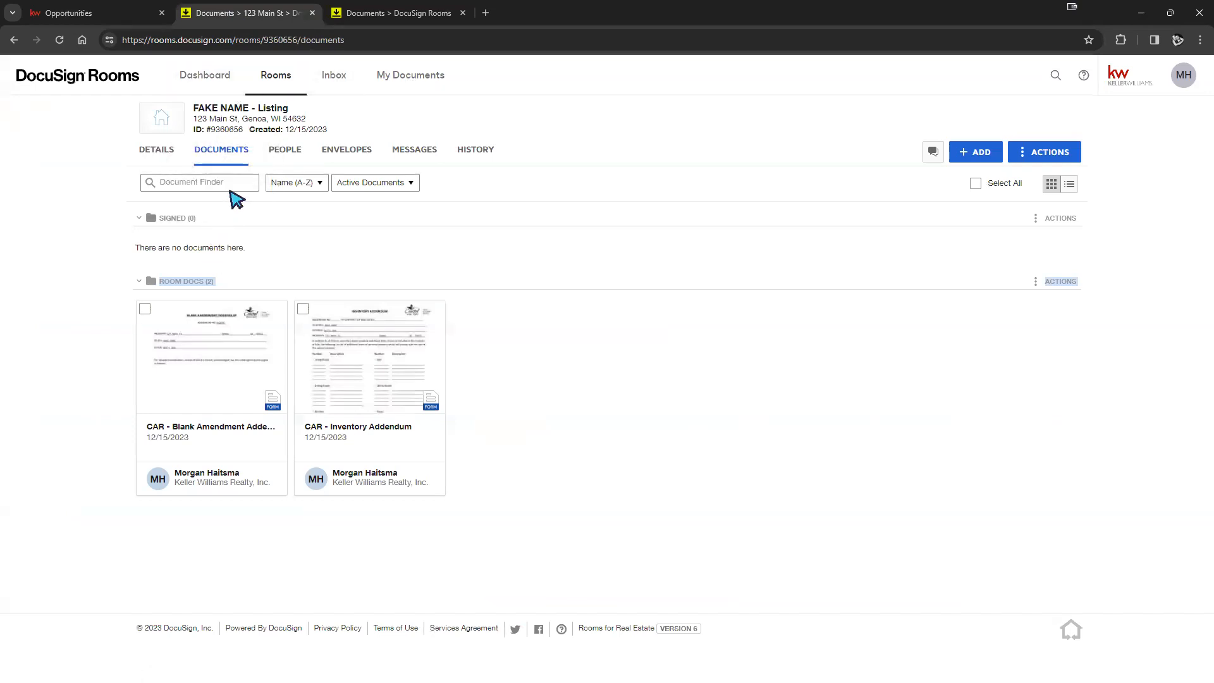
left_click_drag(306, 119, 196, 108)
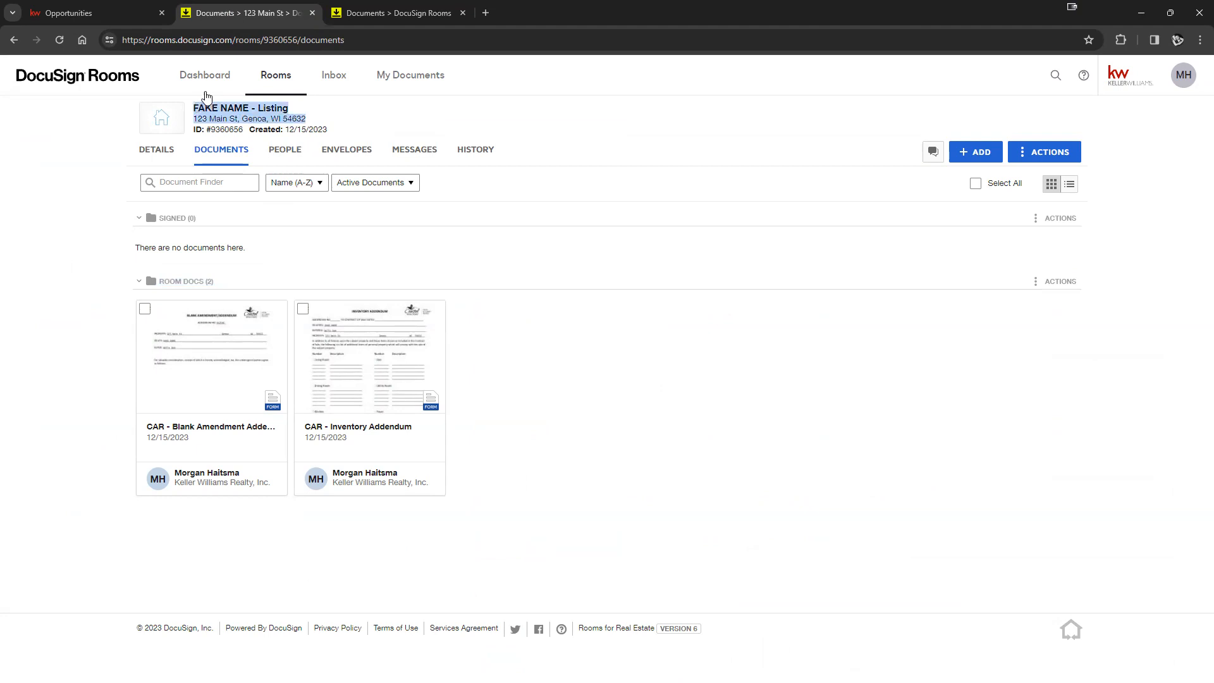
left_click(70, 13)
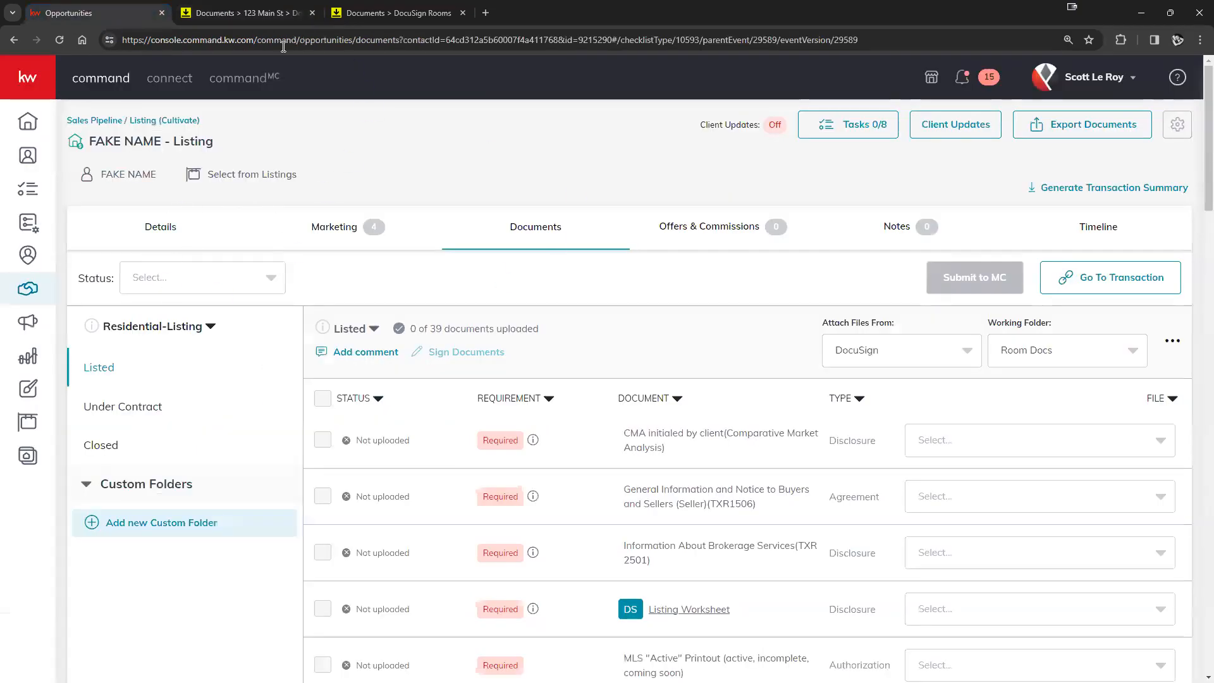
left_click(243, 13)
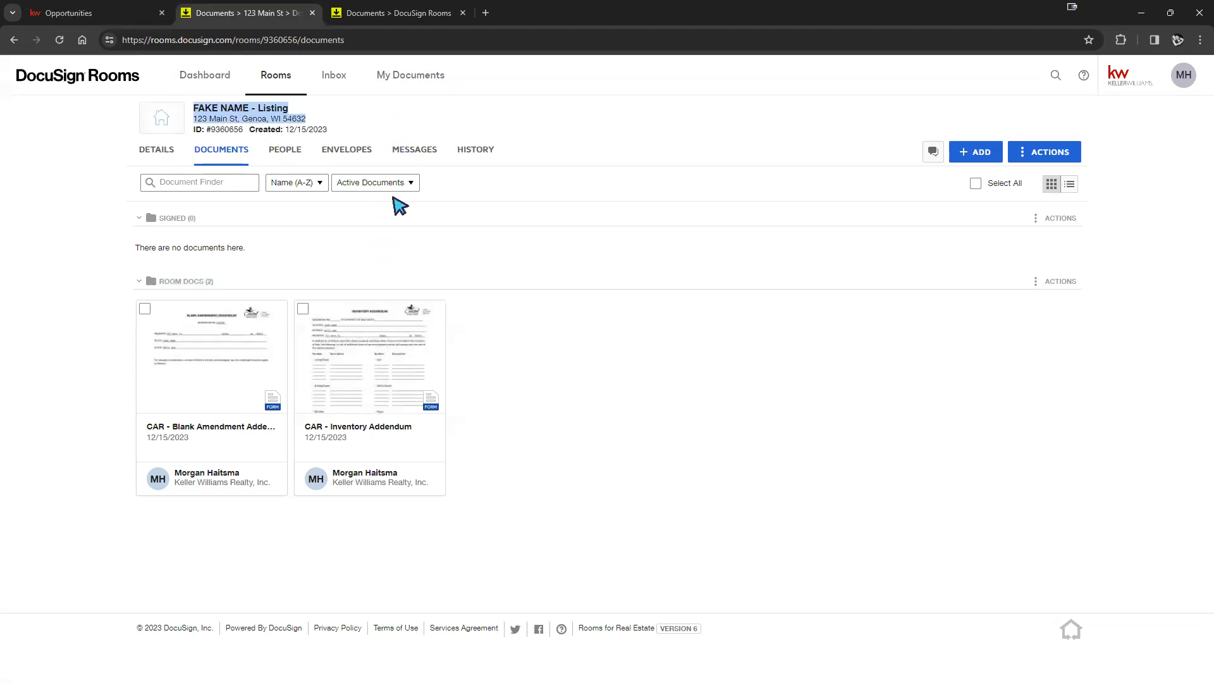
left_click(277, 76)
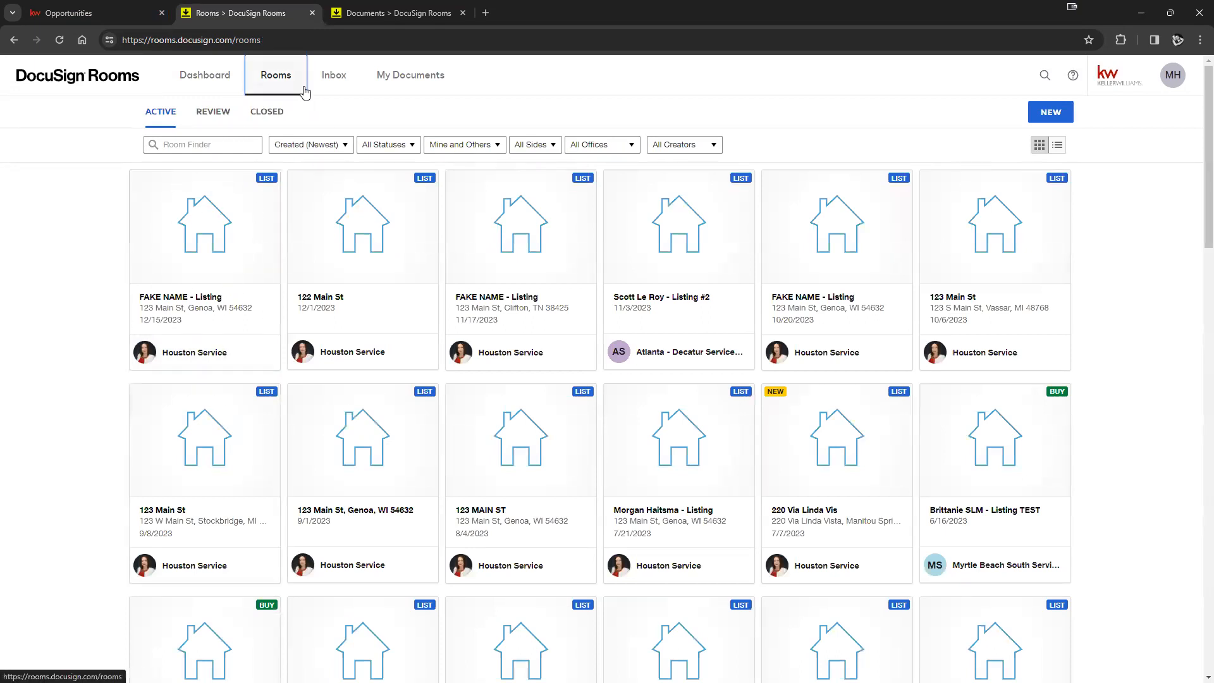
- In My Documents' My Forms section, start a New Template and bring up the form-library selector
left_click(388, 79)
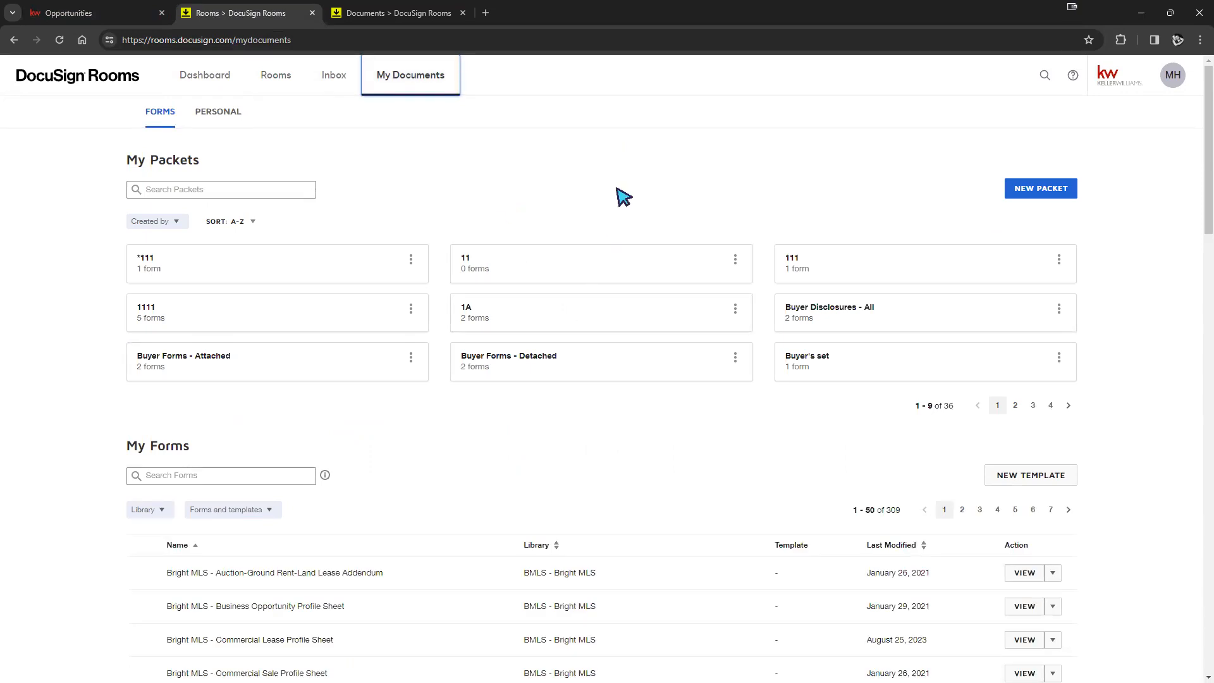
scroll(645, 238, "down", 5)
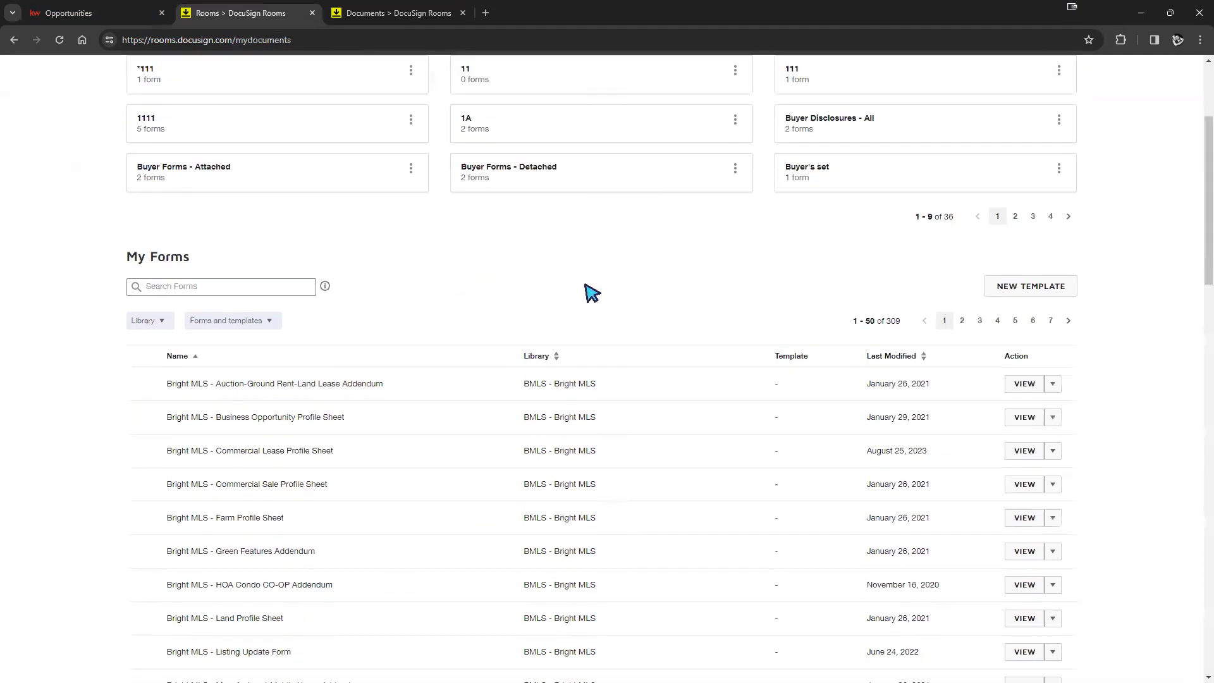
scroll(380, 265, "down", 18)
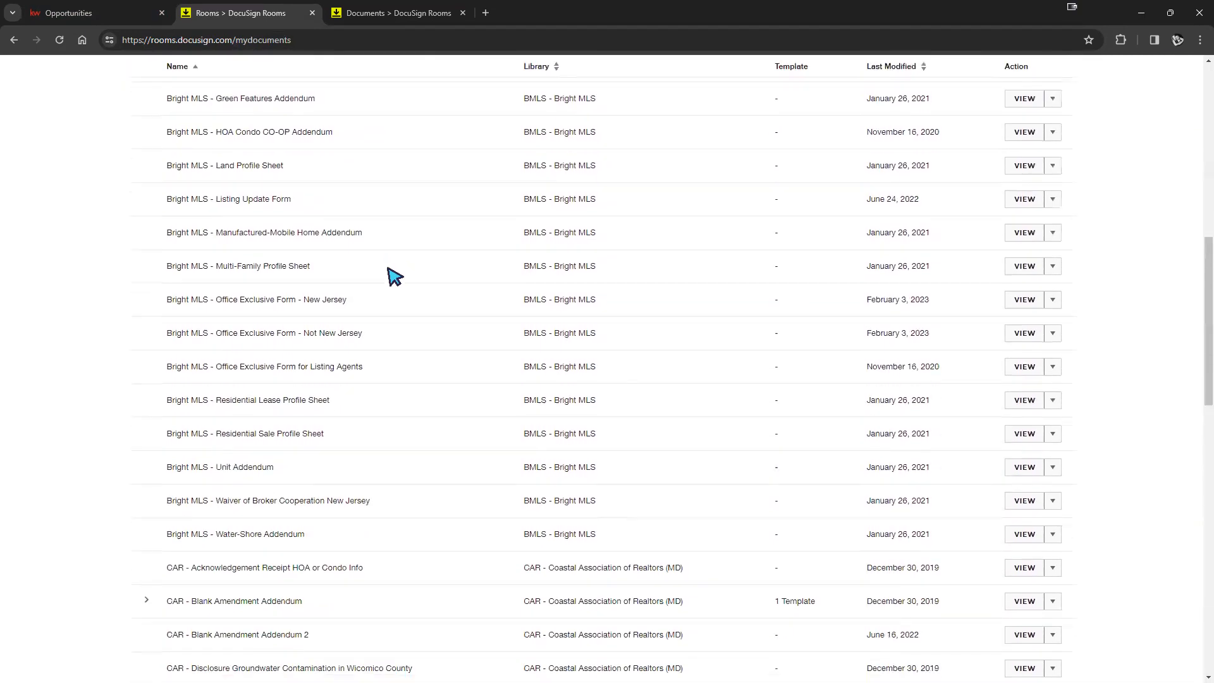
scroll(398, 291, "down", 2)
scroll(400, 293, "up", 20)
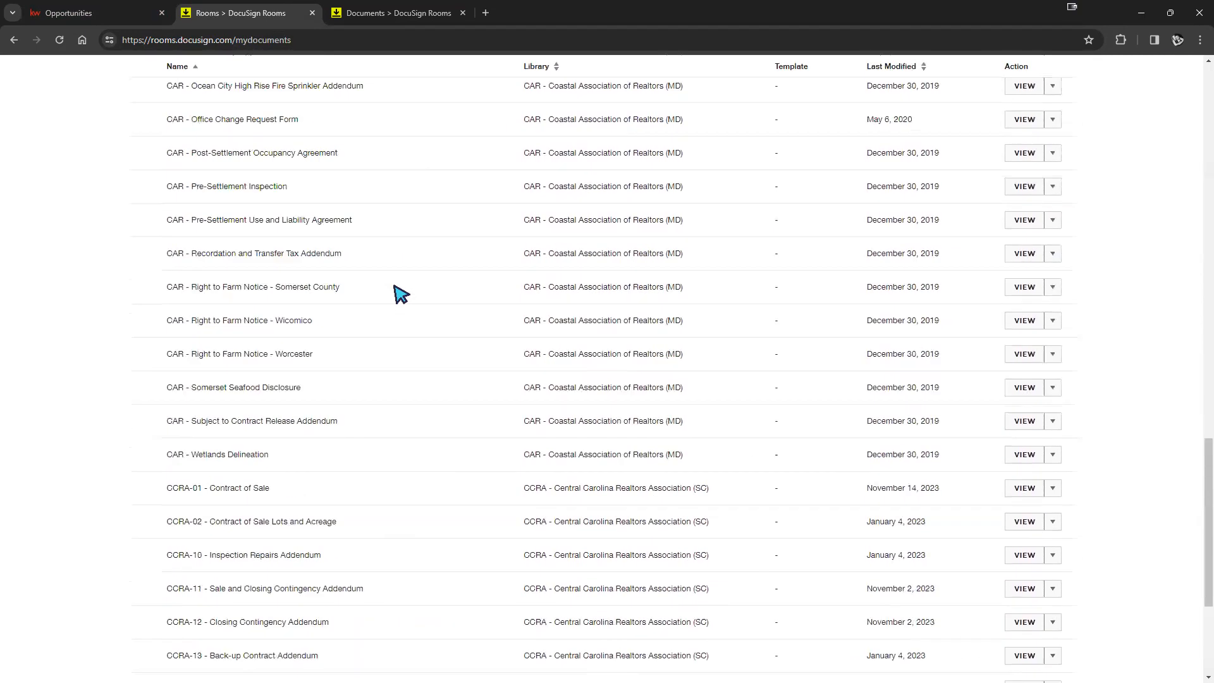
scroll(399, 301, "up", 2)
scroll(405, 303, "down", 3)
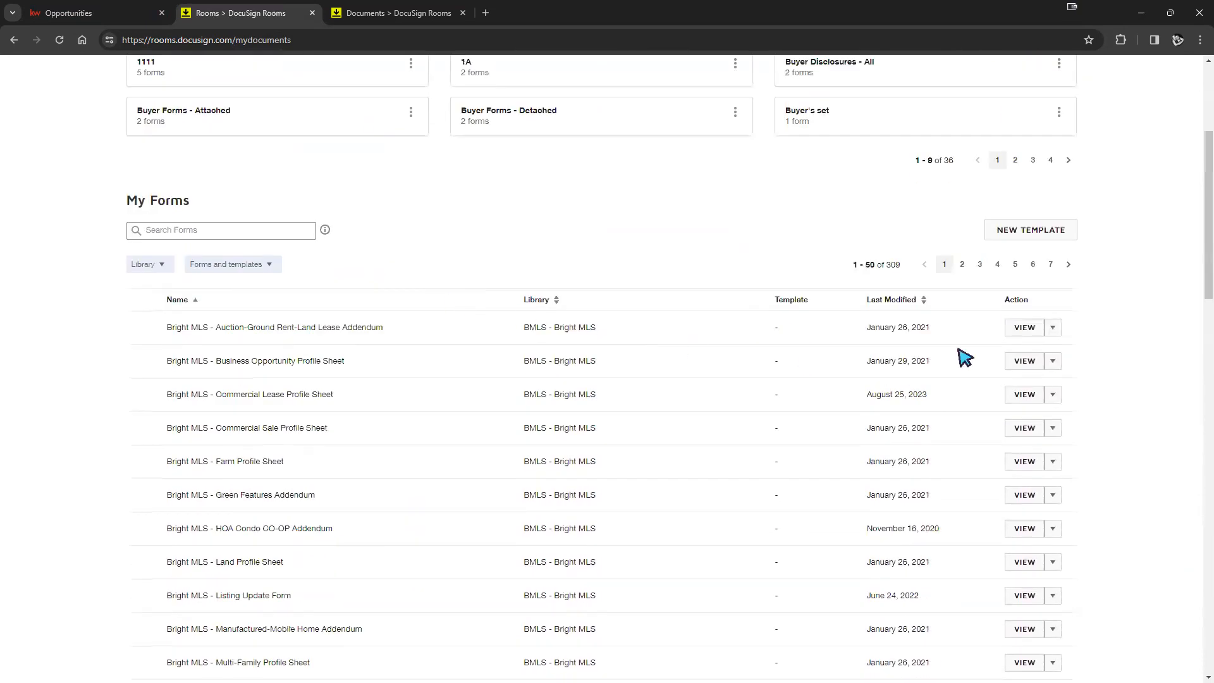
left_click(1046, 234)
left_click(690, 124)
left_click(646, 150)
left_click(642, 170)
left_click(543, 321)
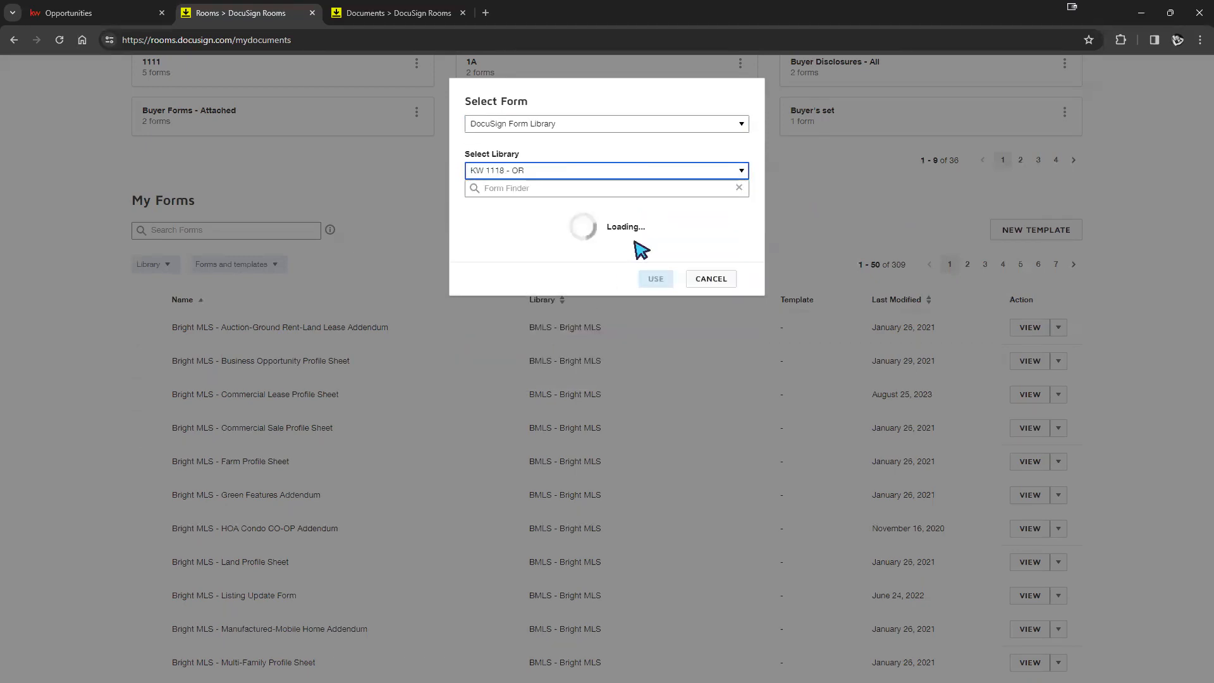
left_click(471, 254)
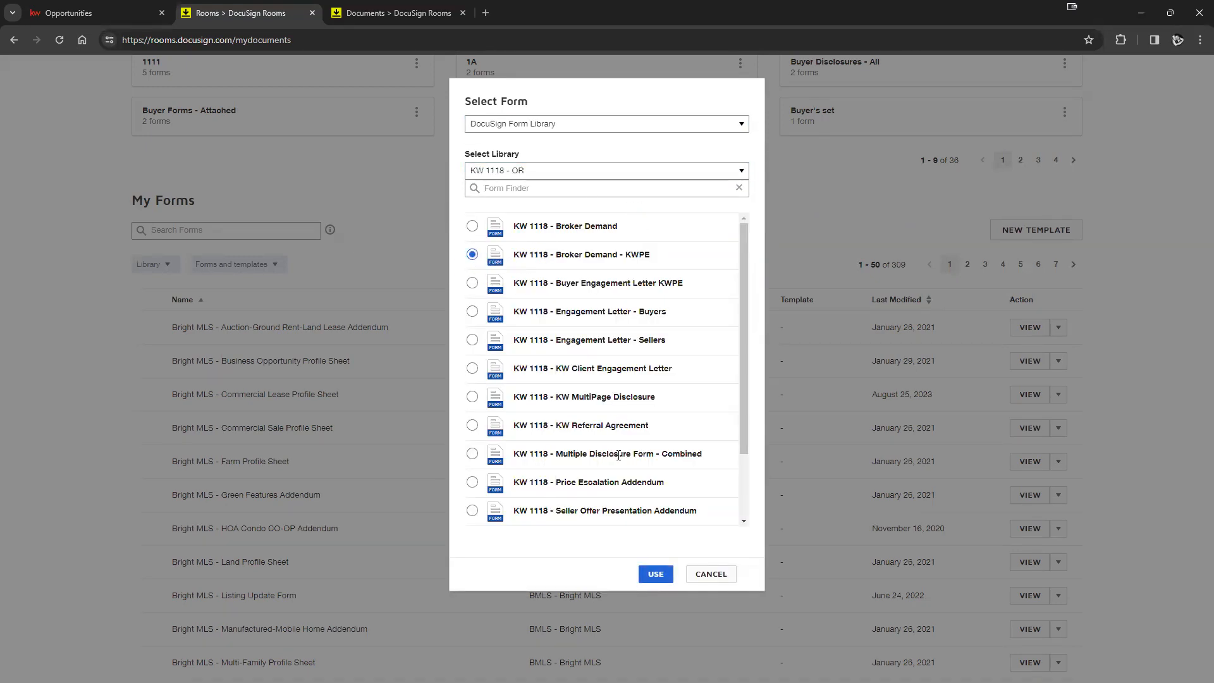
left_click(651, 573)
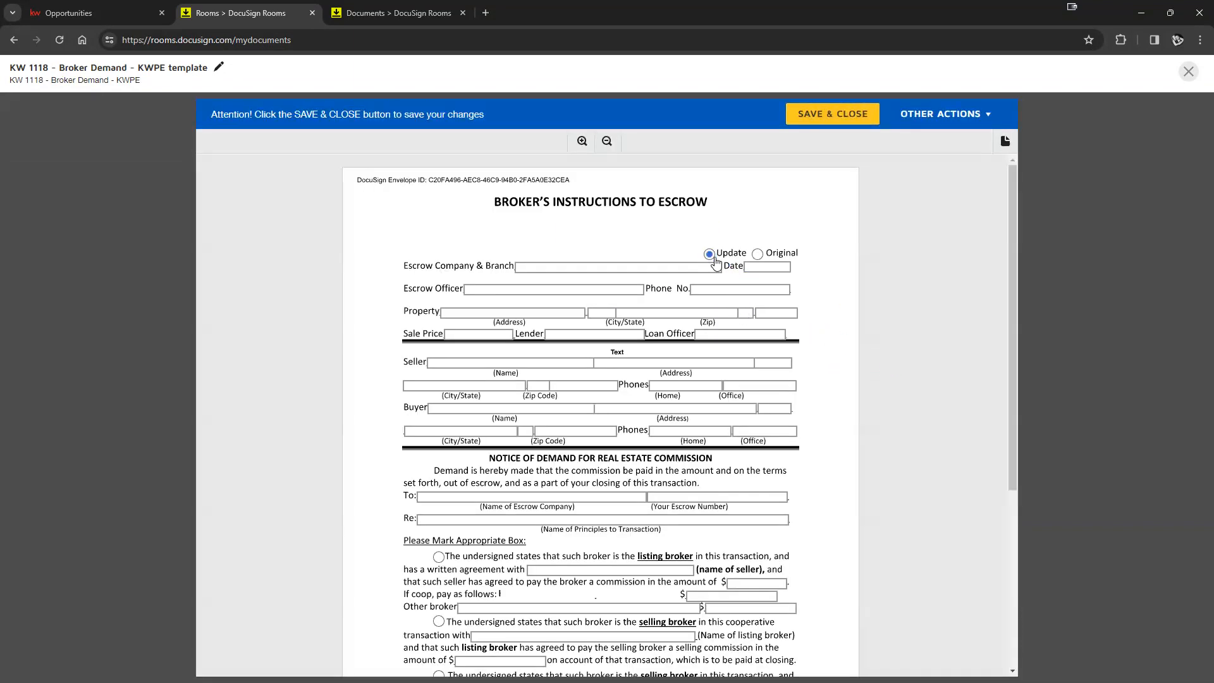
left_click(757, 253)
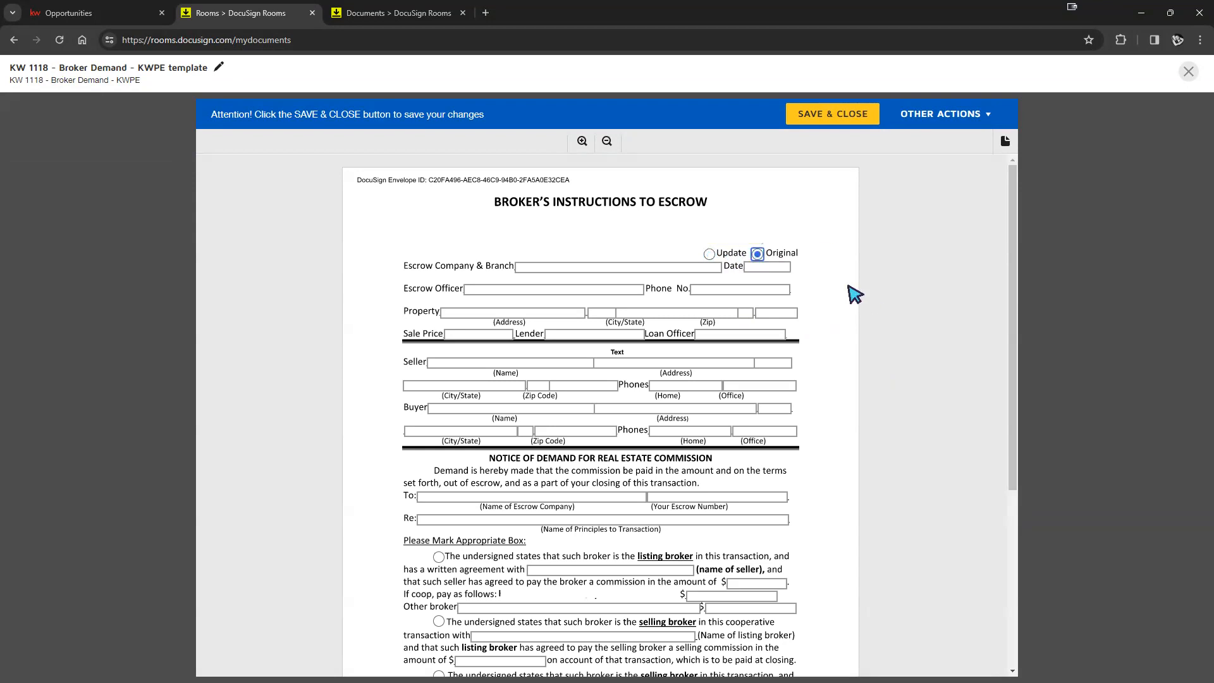
left_click(833, 117)
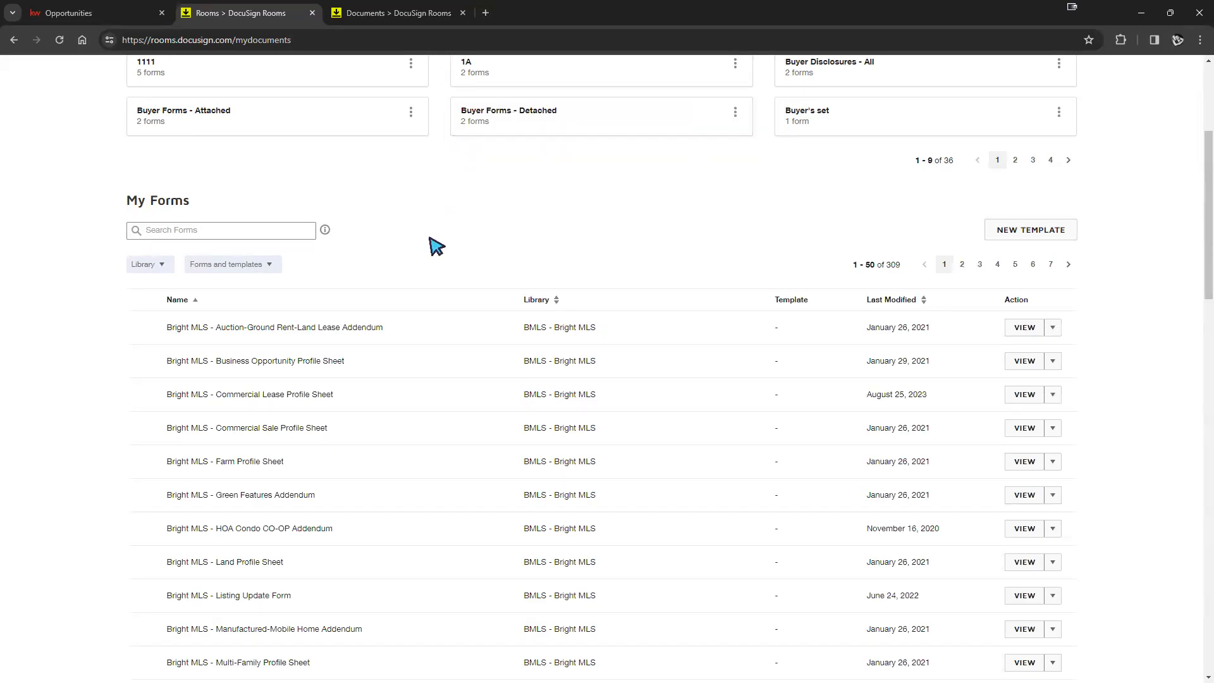
scroll(727, 385, "up", 2)
scroll(786, 396, "up", 2)
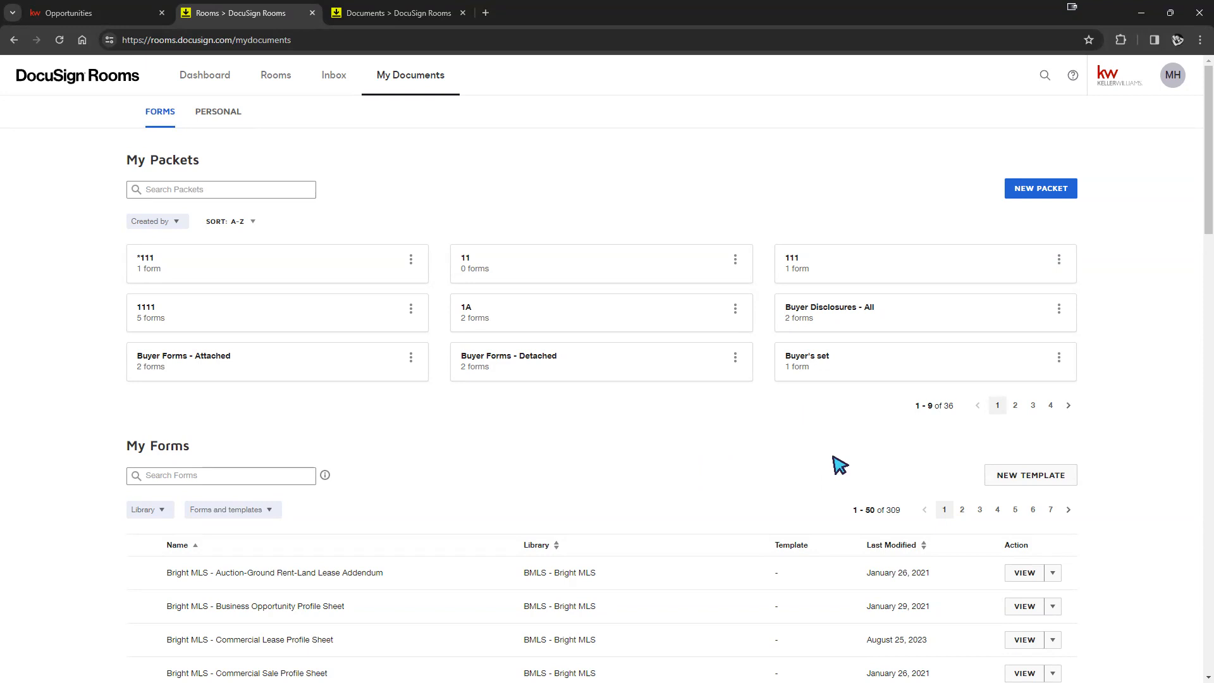
- Create a new form packet named '*11'
left_click(1021, 193)
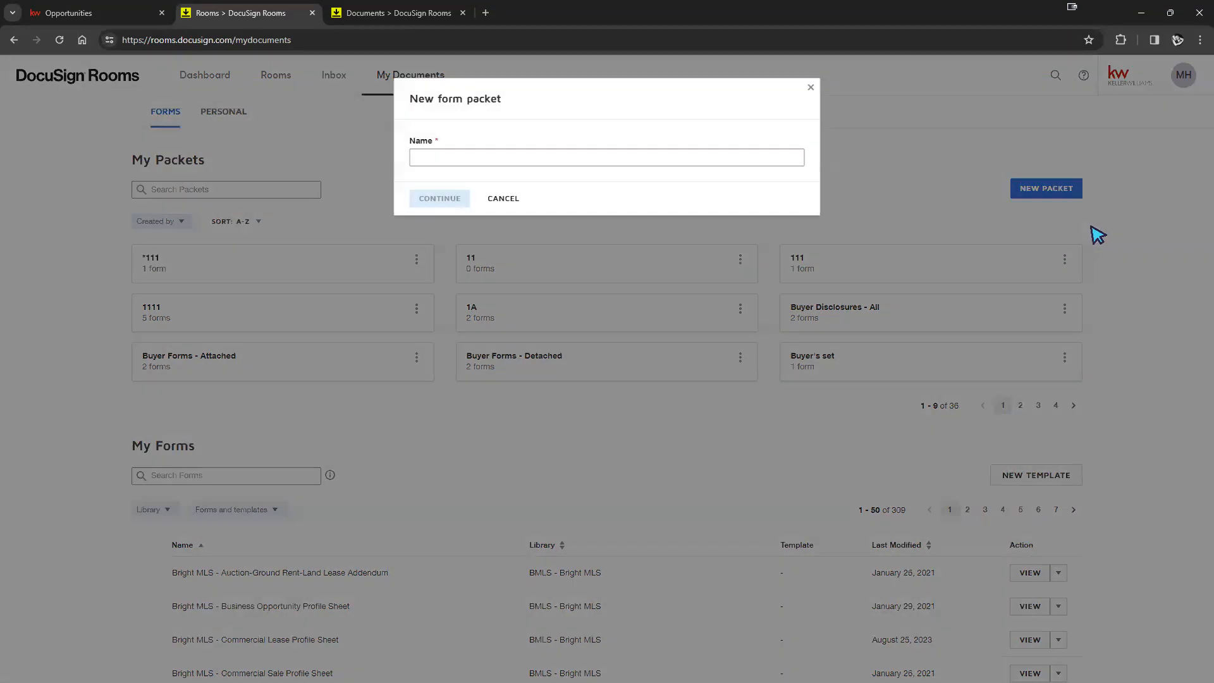
left_click(713, 158)
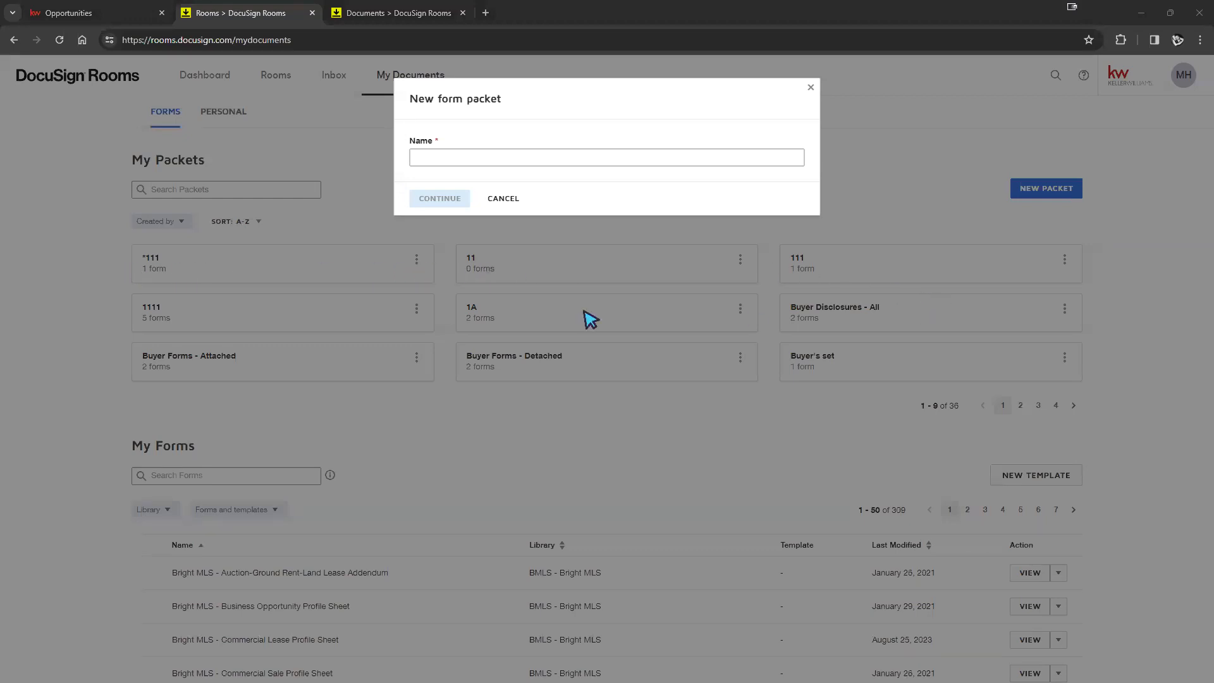
left_click(431, 155)
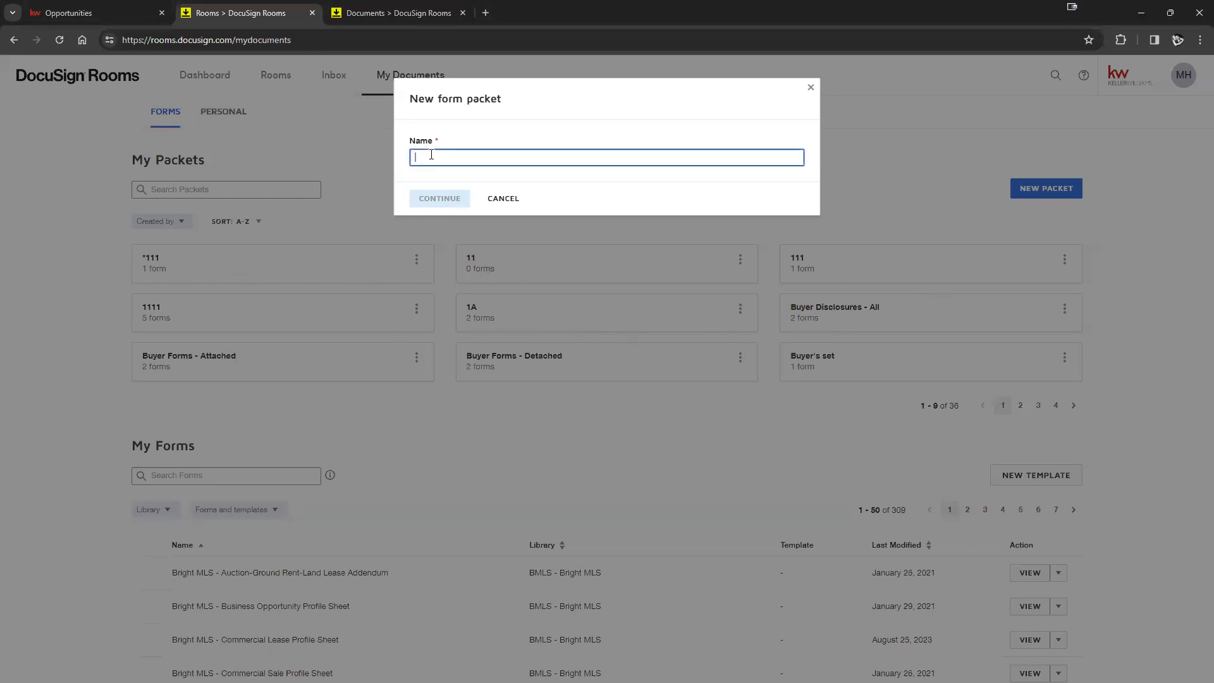
type("111")
left_click(439, 198)
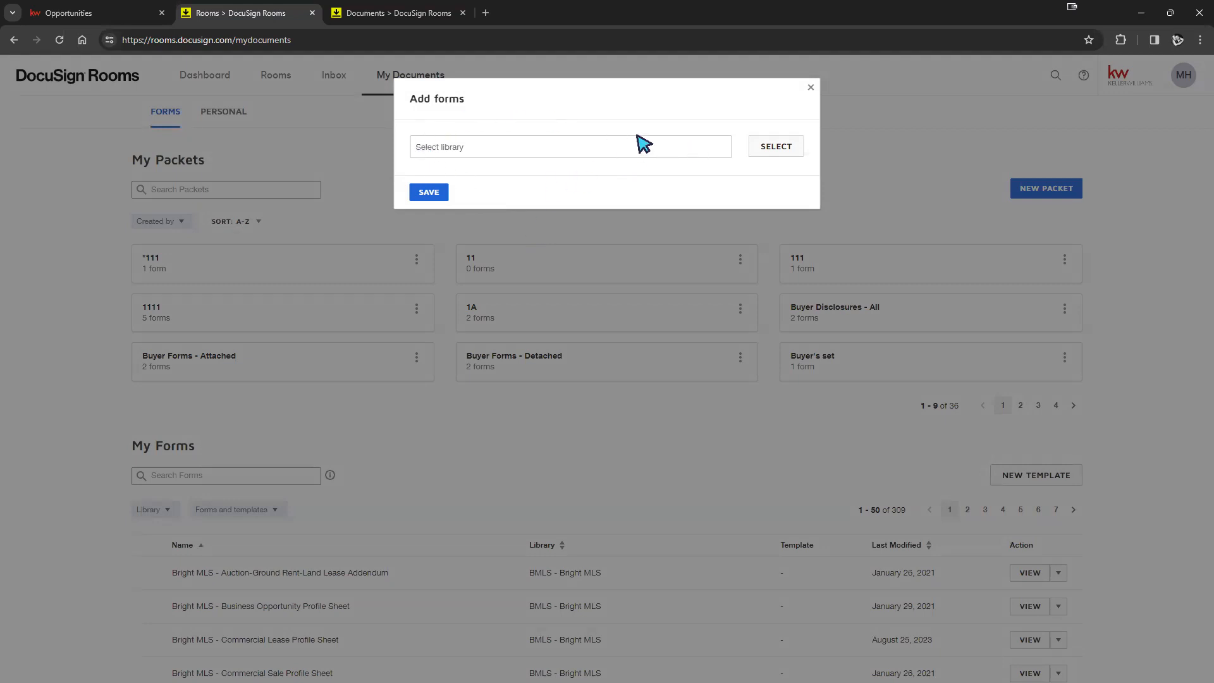
- Load the KW 1118 - OR form library for the packet
left_click(756, 149)
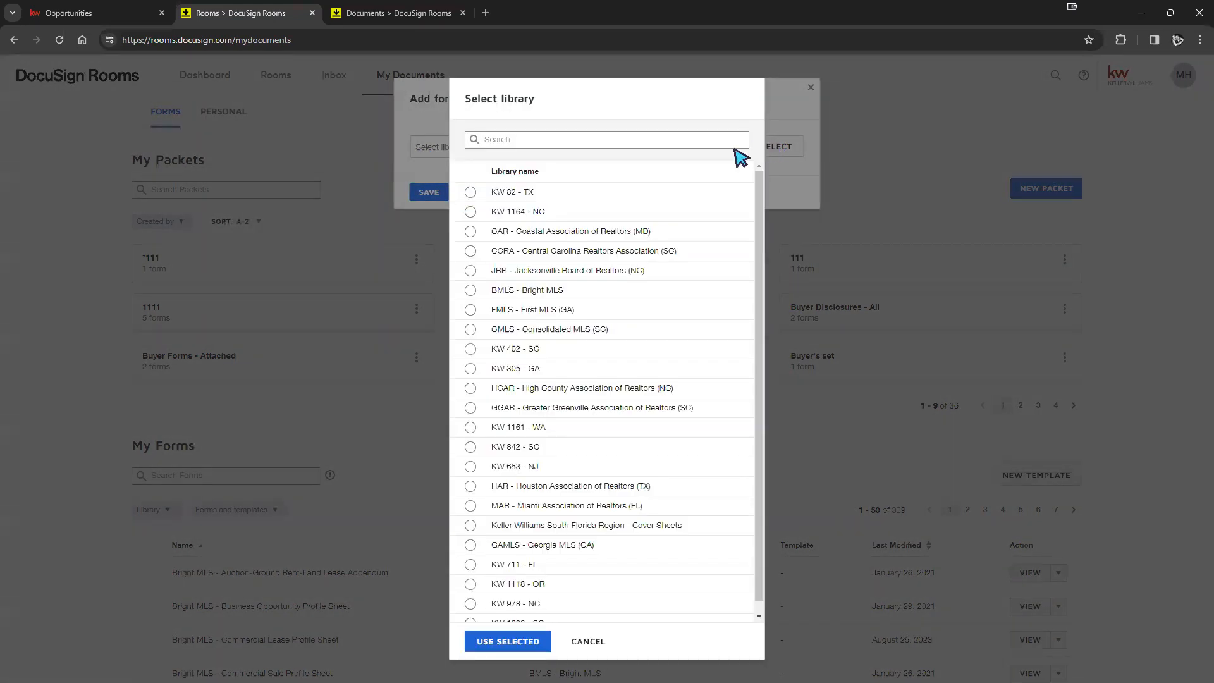
scroll(474, 442, "down", 1)
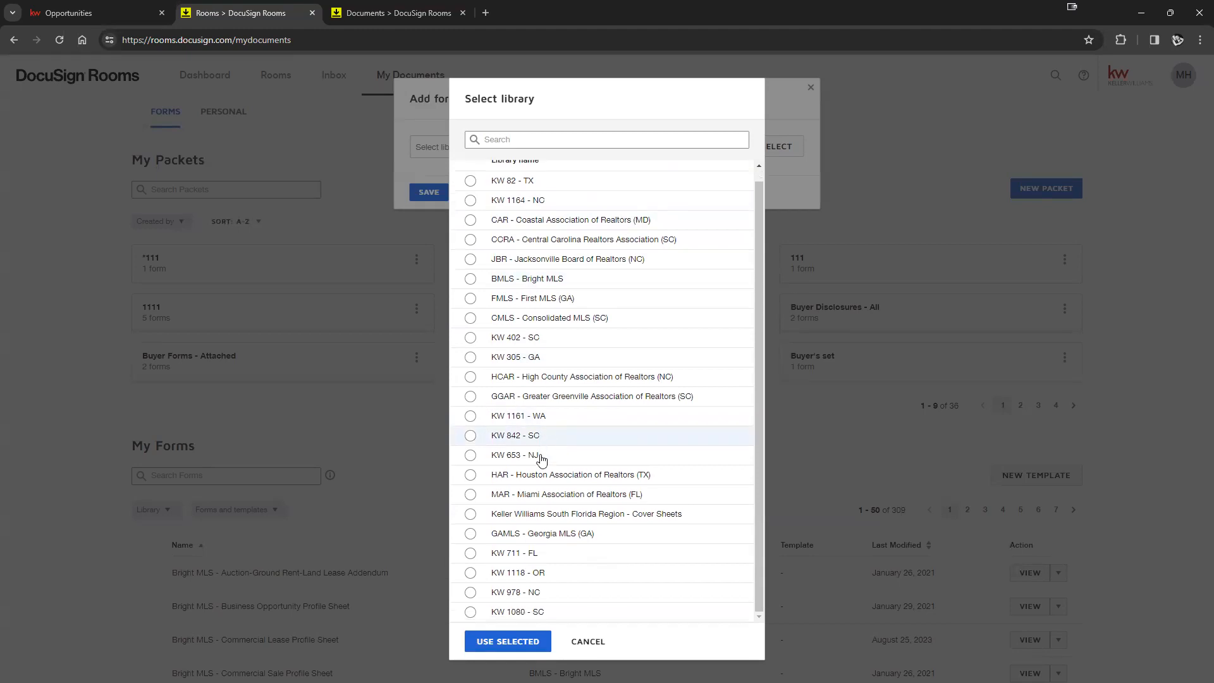
left_click(470, 572)
left_click(518, 644)
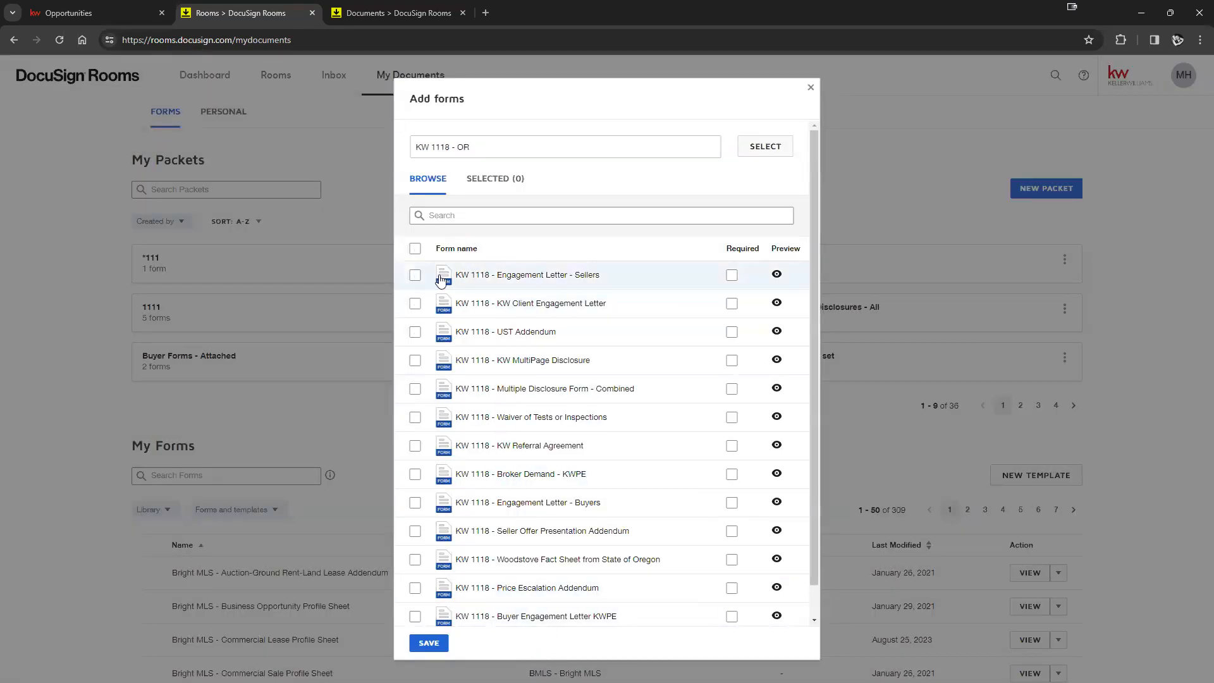
- Save the packet with six forms, including Multiple Disclosure Form - Combined, UST Addendum and Referral Agreement
left_click(414, 390)
left_click(415, 360)
left_click(415, 333)
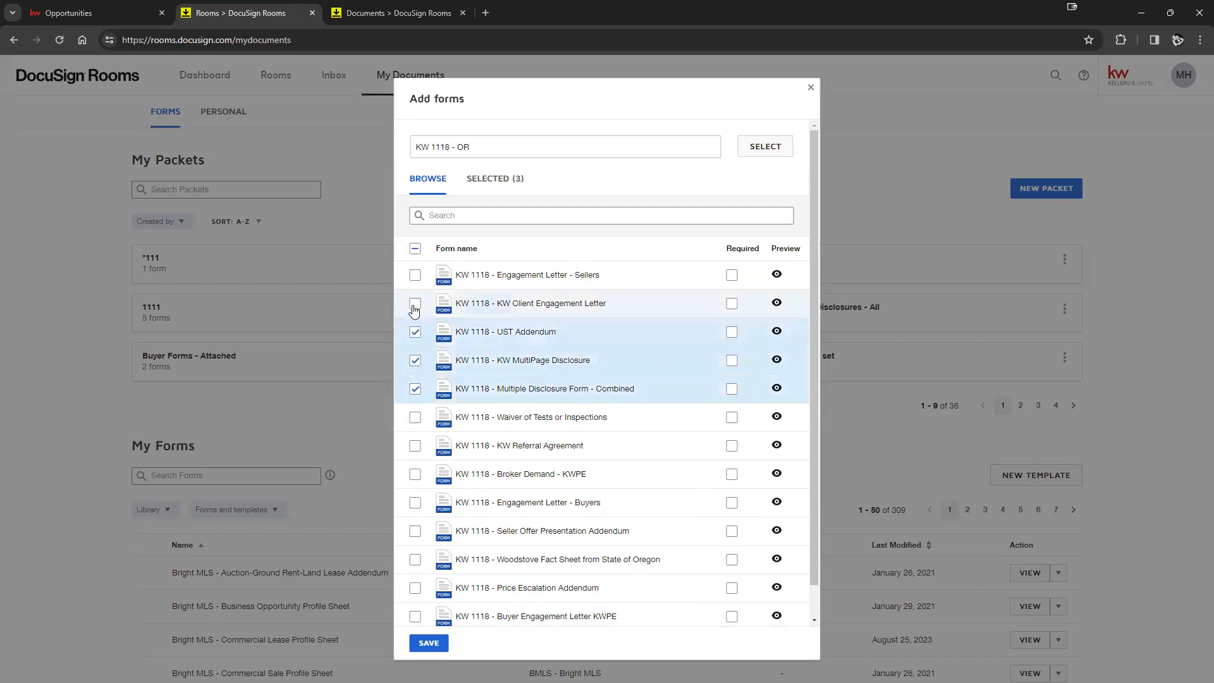
left_click(416, 303)
left_click(414, 275)
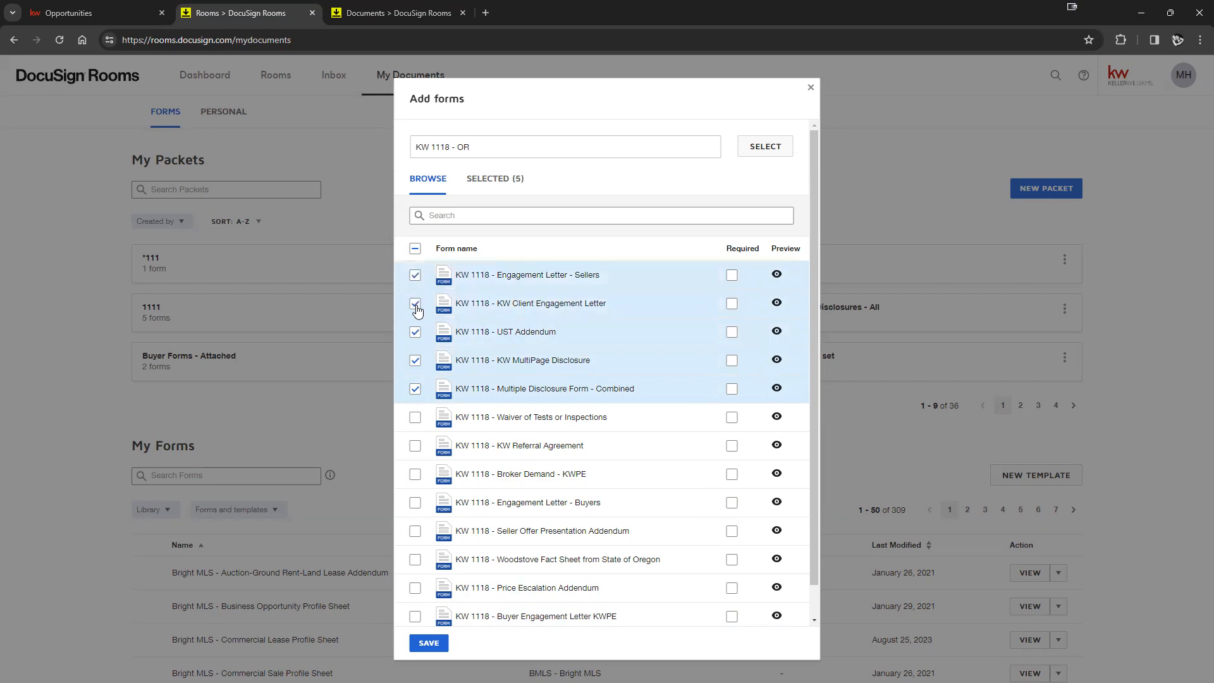
left_click(416, 304)
left_click(415, 446)
left_click(415, 417)
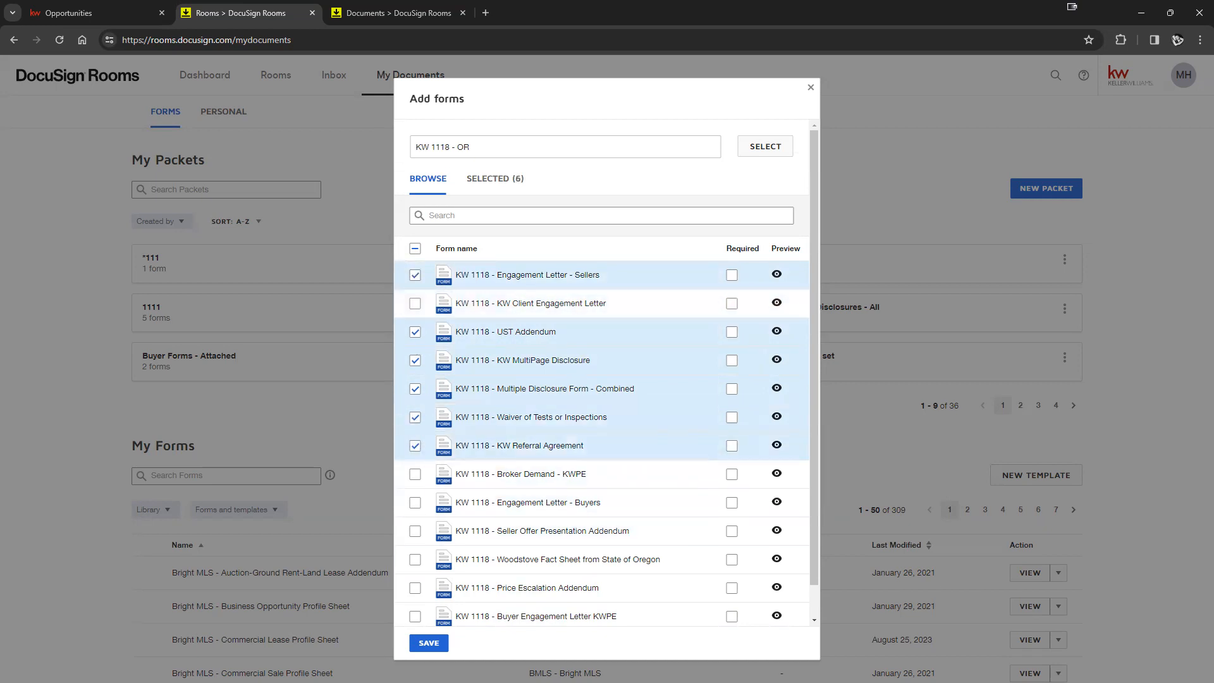
left_click(428, 643)
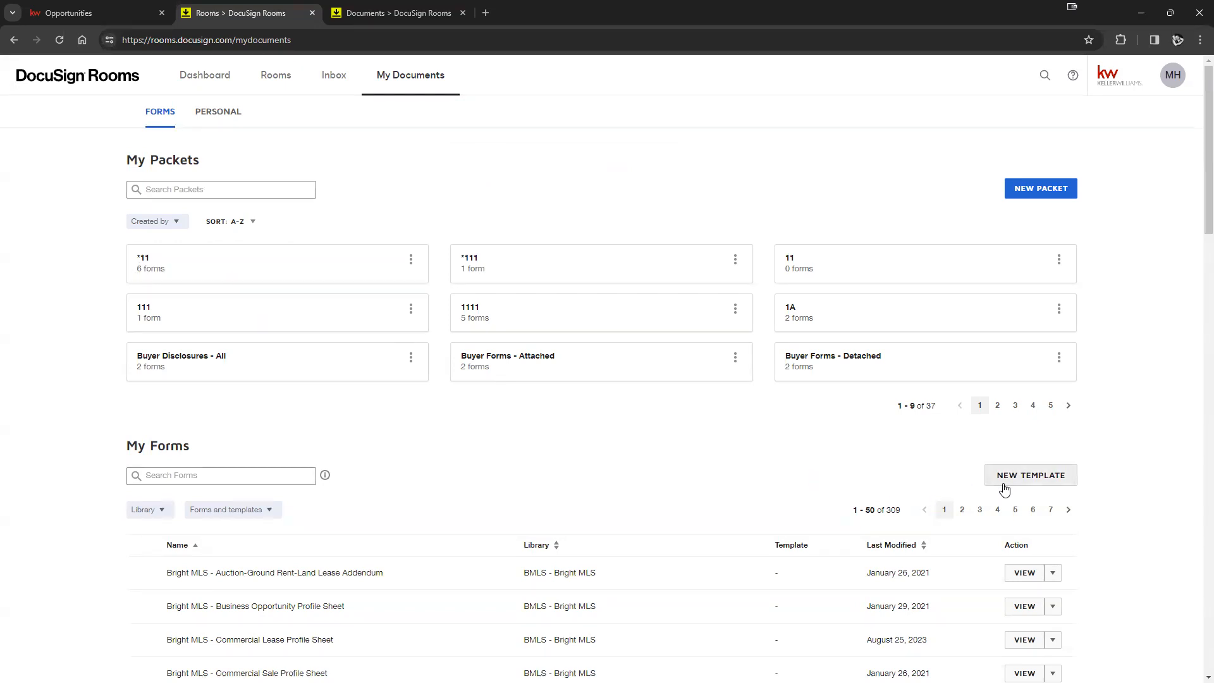
scroll(541, 548, "down", 8)
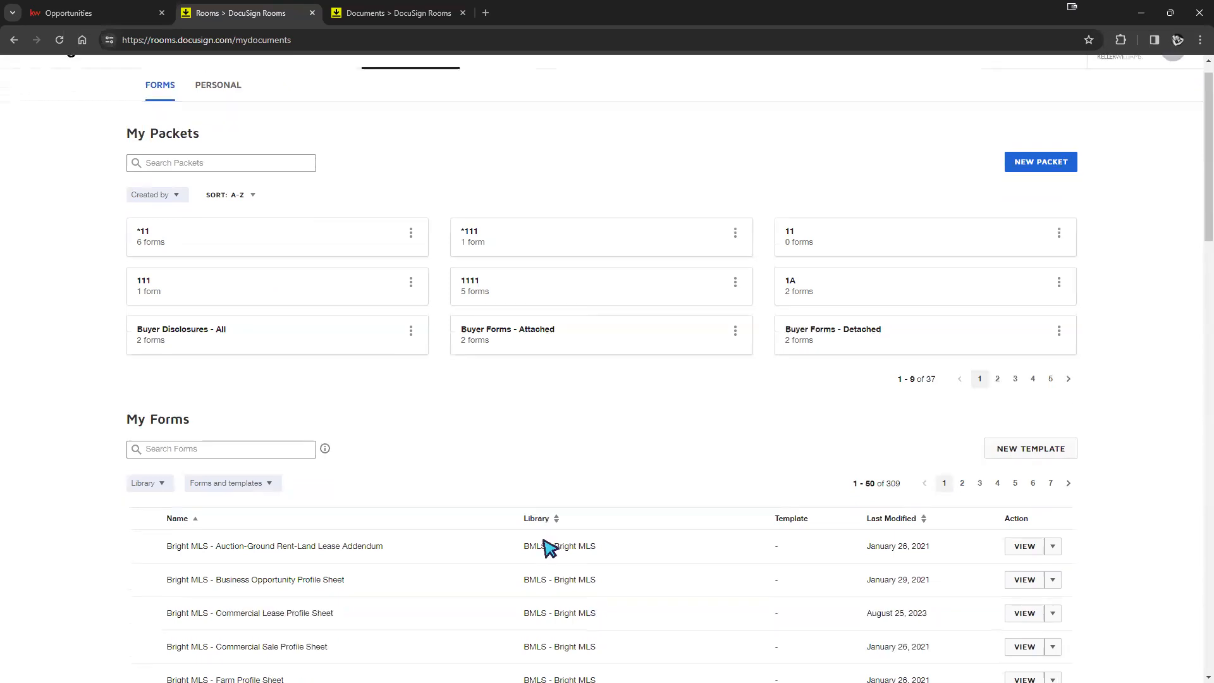
scroll(545, 572, "up", 8)
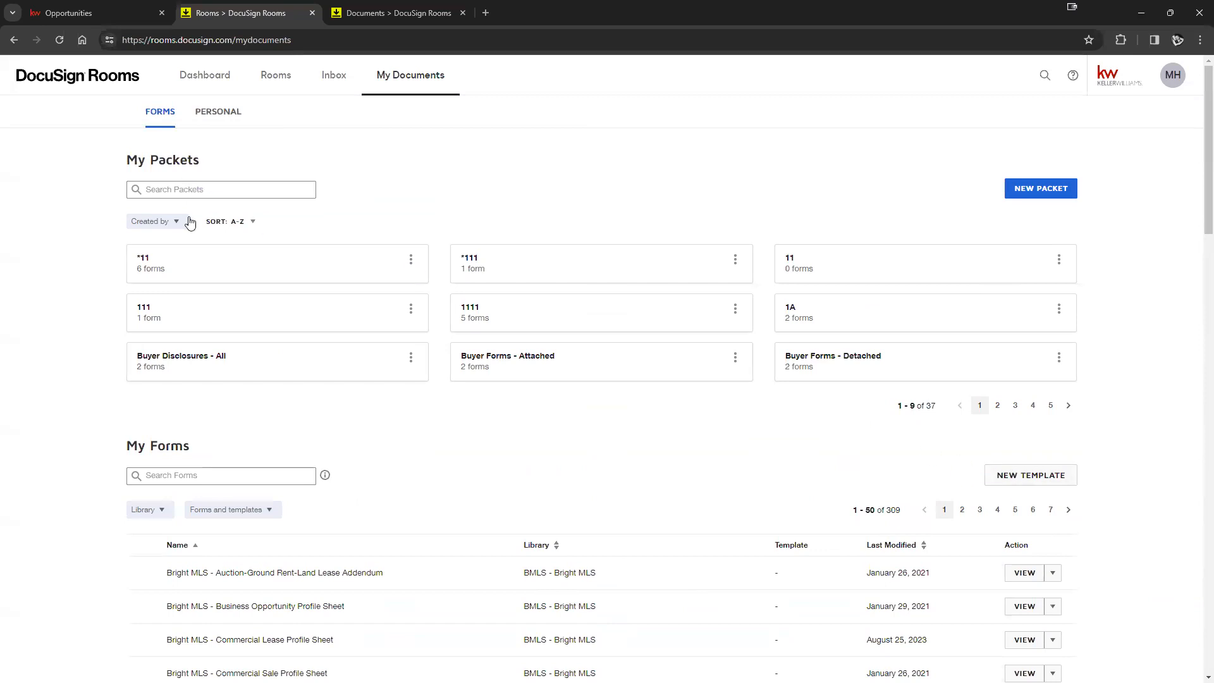
- In the FAKE NAME - Listing room's Documents, start adding documents from DocuSign Forms
left_click(271, 82)
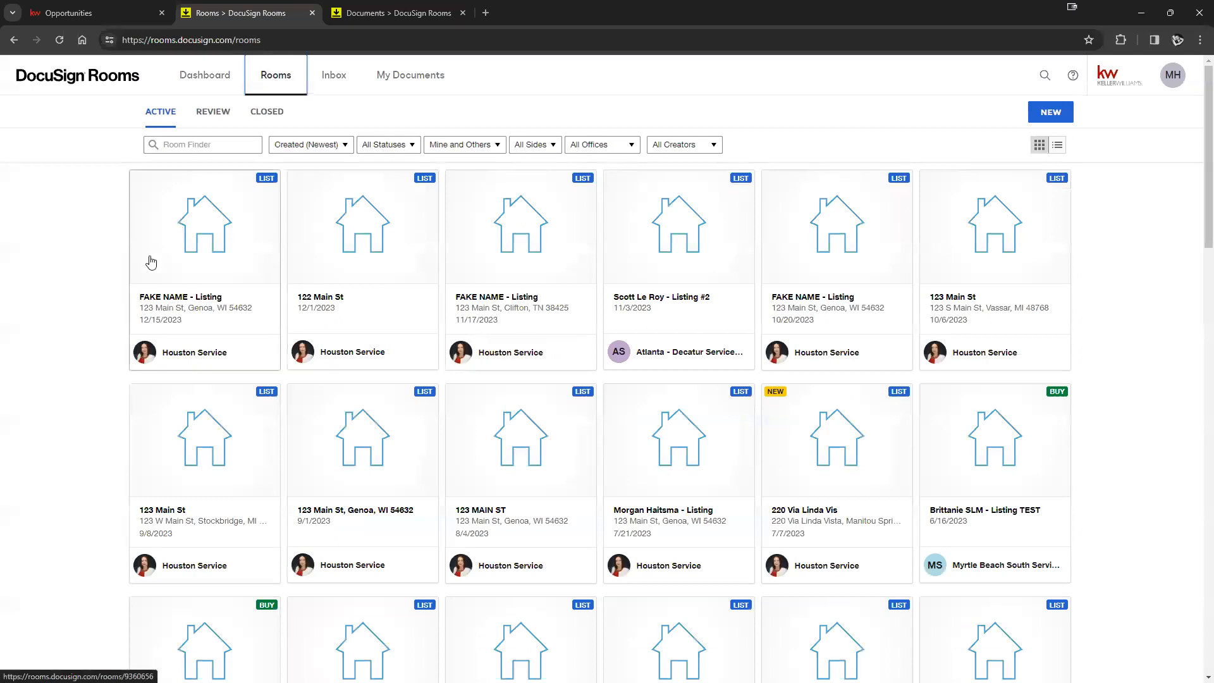
left_click(151, 262)
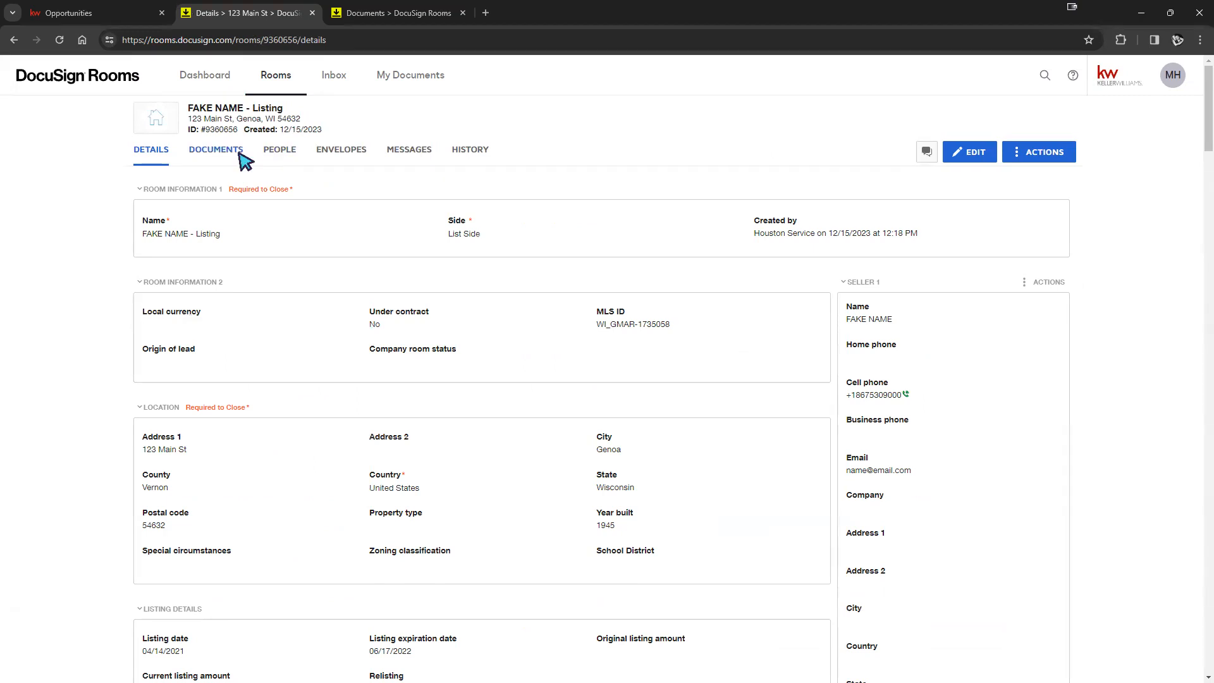
left_click(208, 154)
left_click(966, 155)
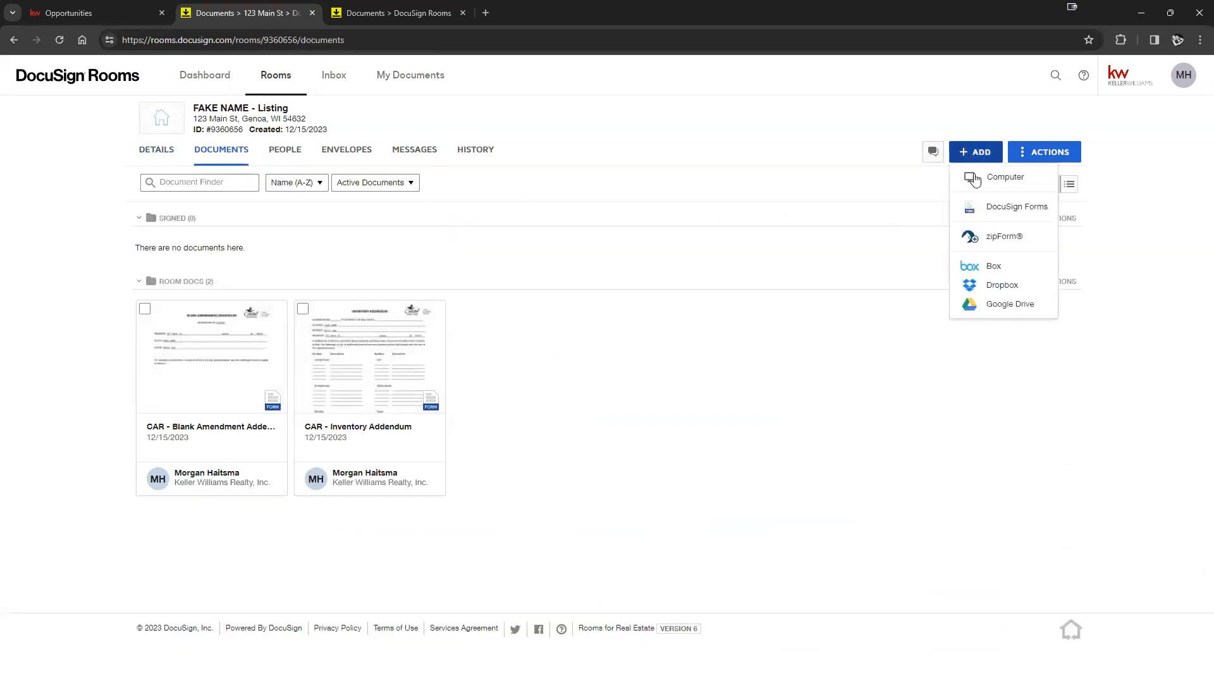
left_click(1005, 208)
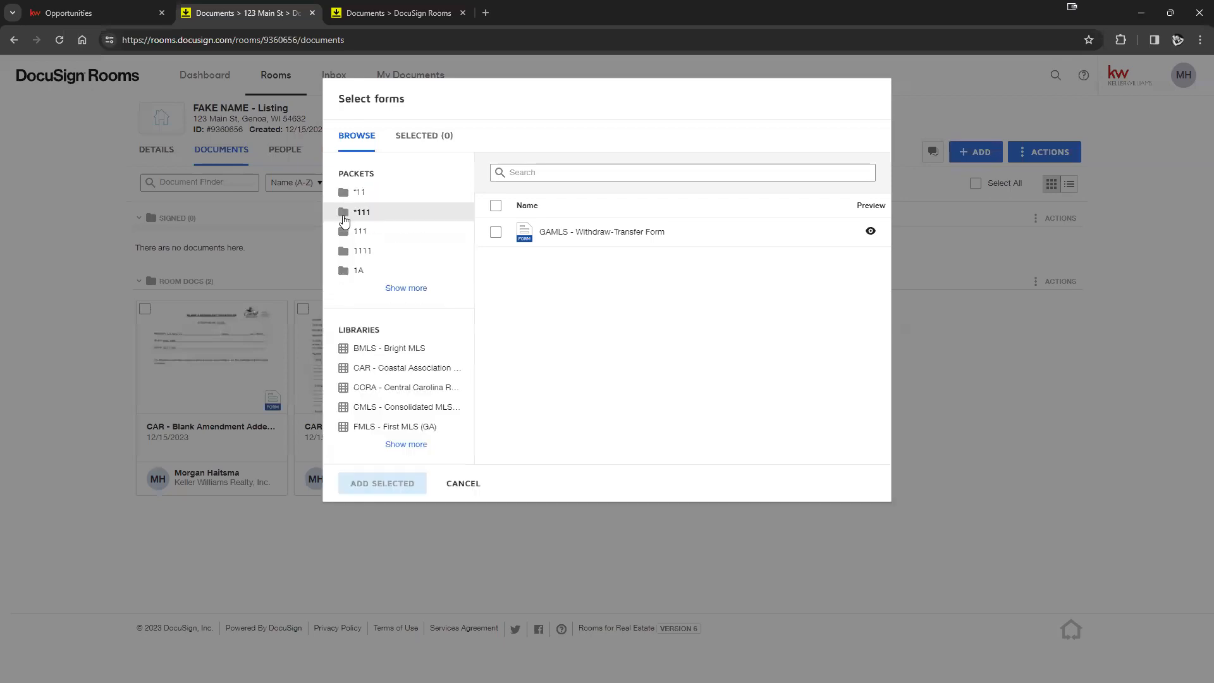
- Add the Multiple Disclosure Form - Combined from packet *11 with its Combined template, then return to KW Command
left_click(371, 194)
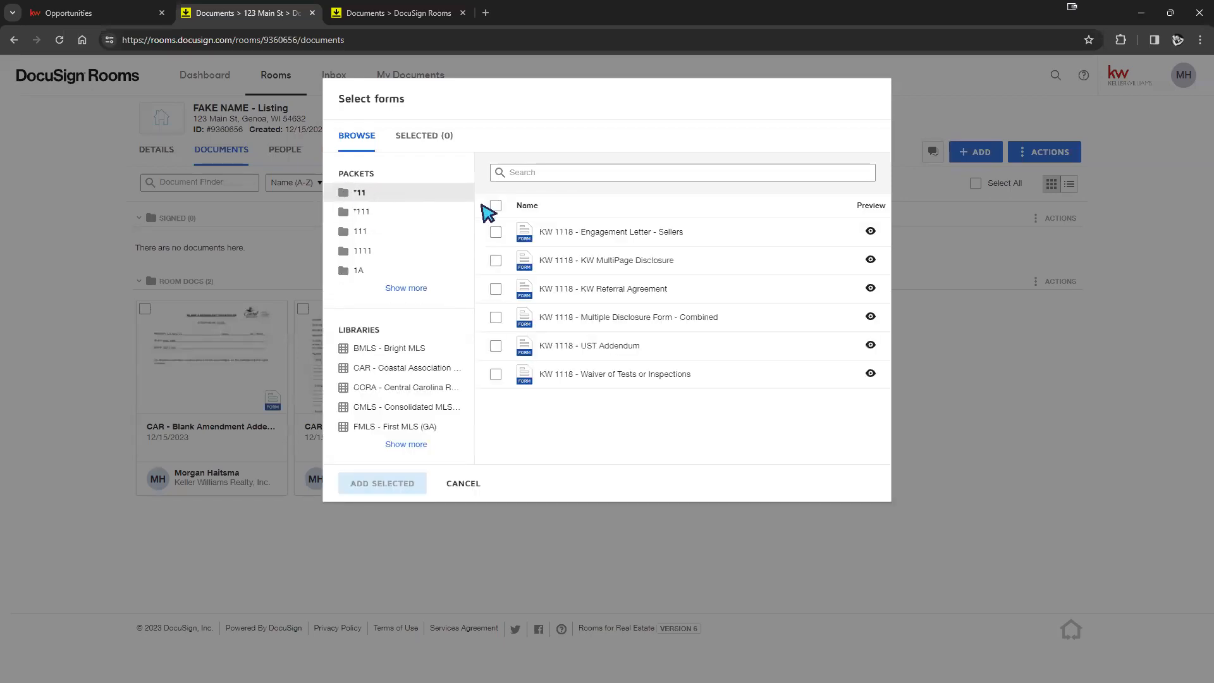
left_click(495, 378)
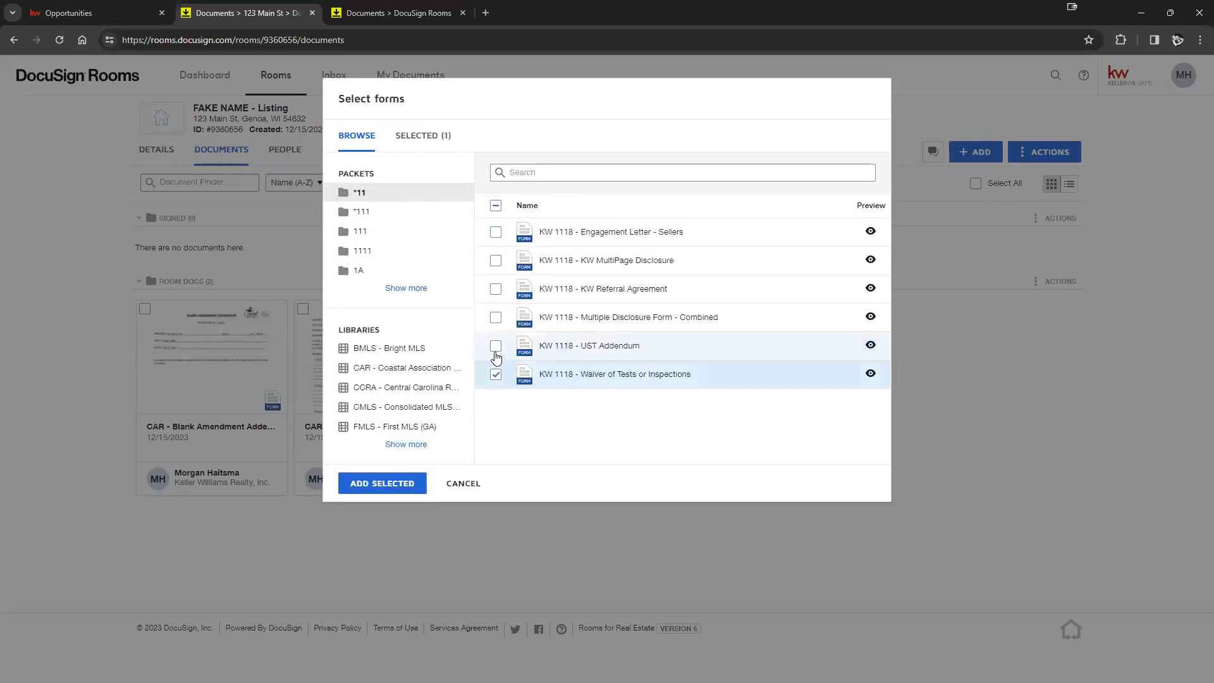
left_click(496, 347)
left_click(496, 317)
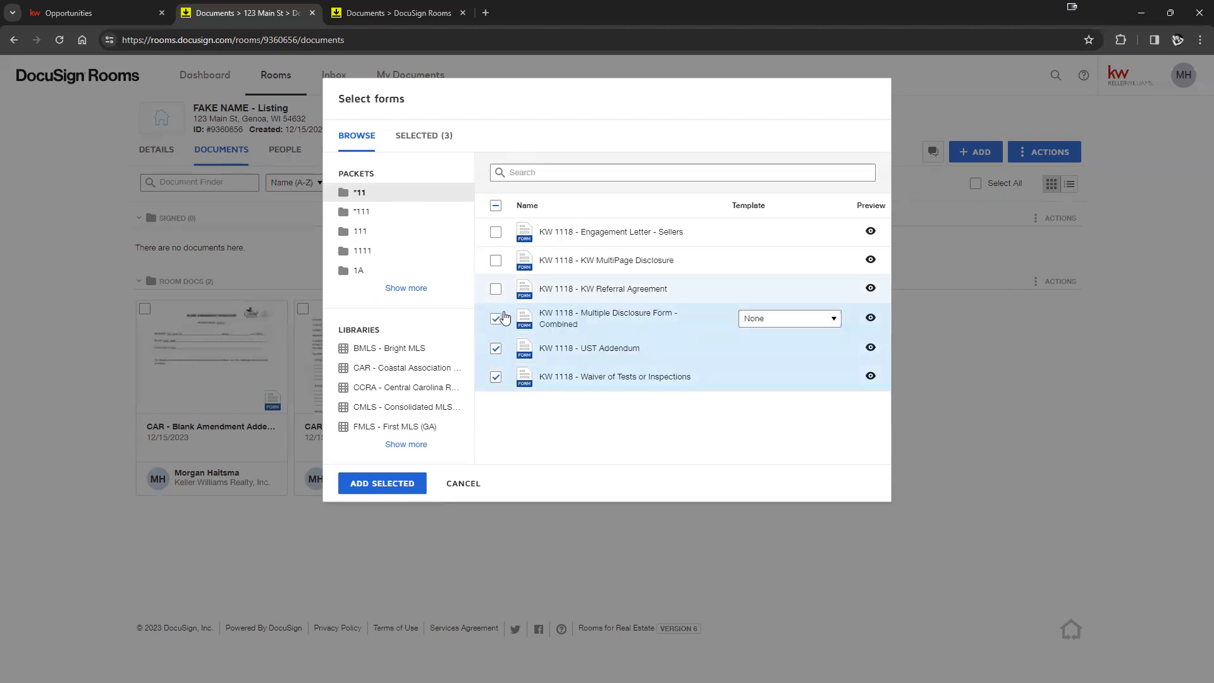
left_click(495, 349)
left_click(495, 377)
left_click(779, 314)
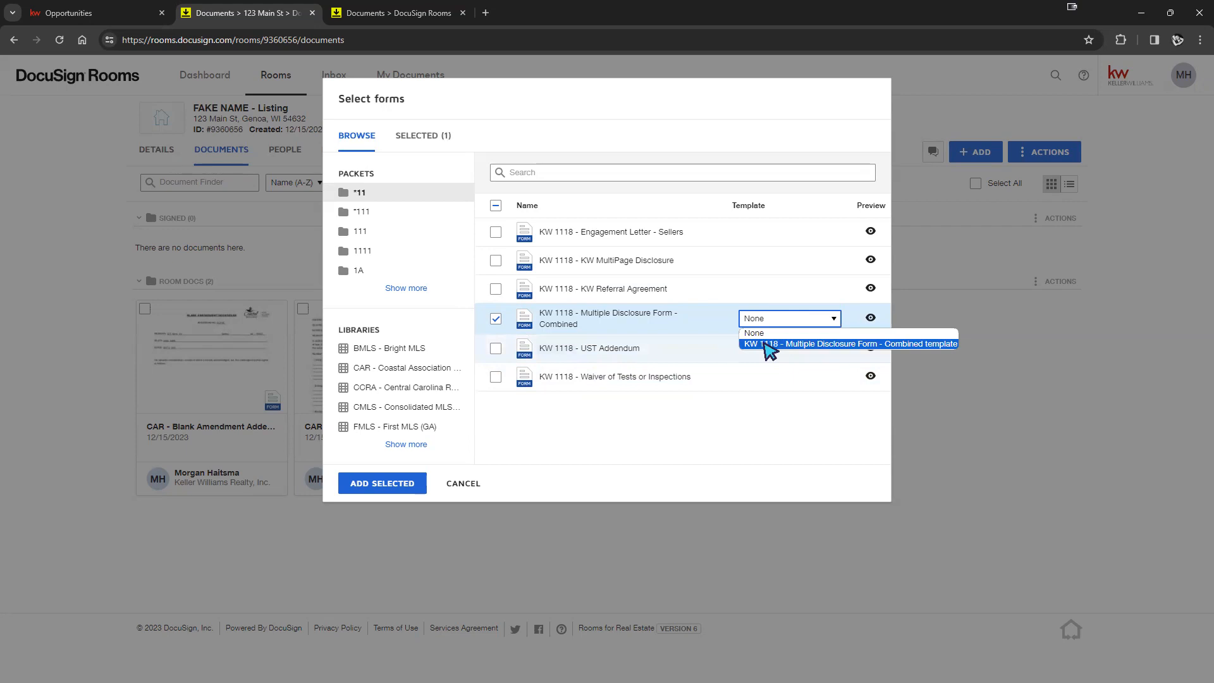
left_click(774, 344)
left_click(396, 485)
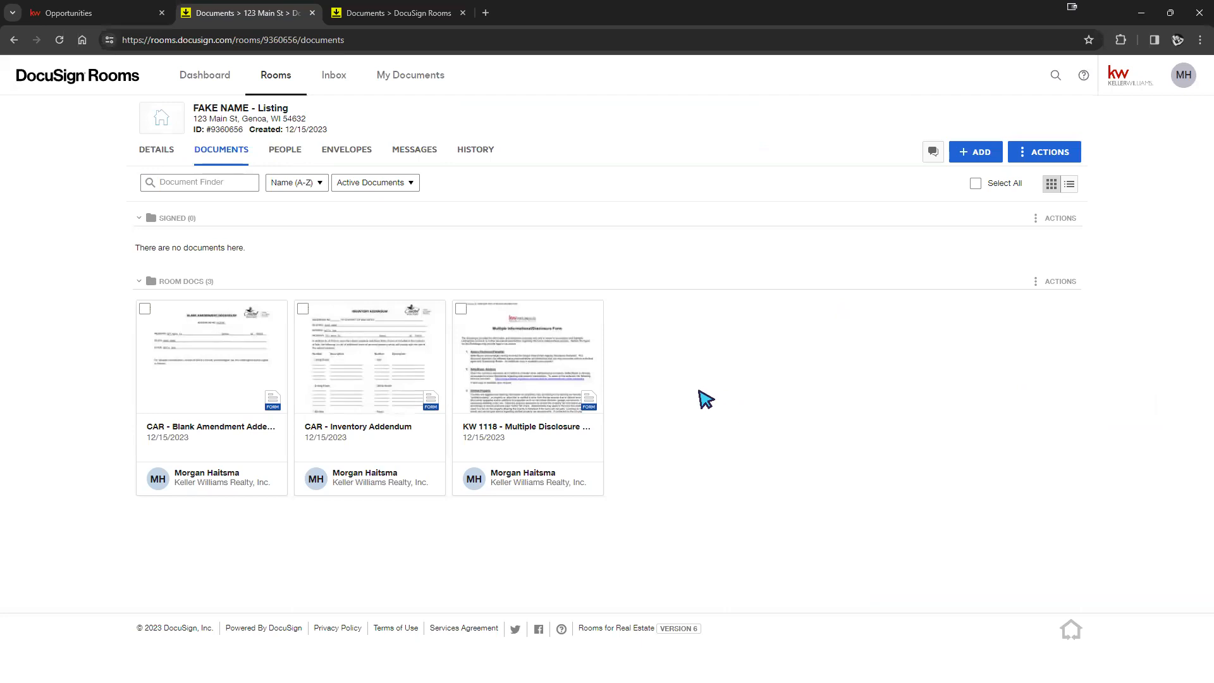
left_click(132, 15)
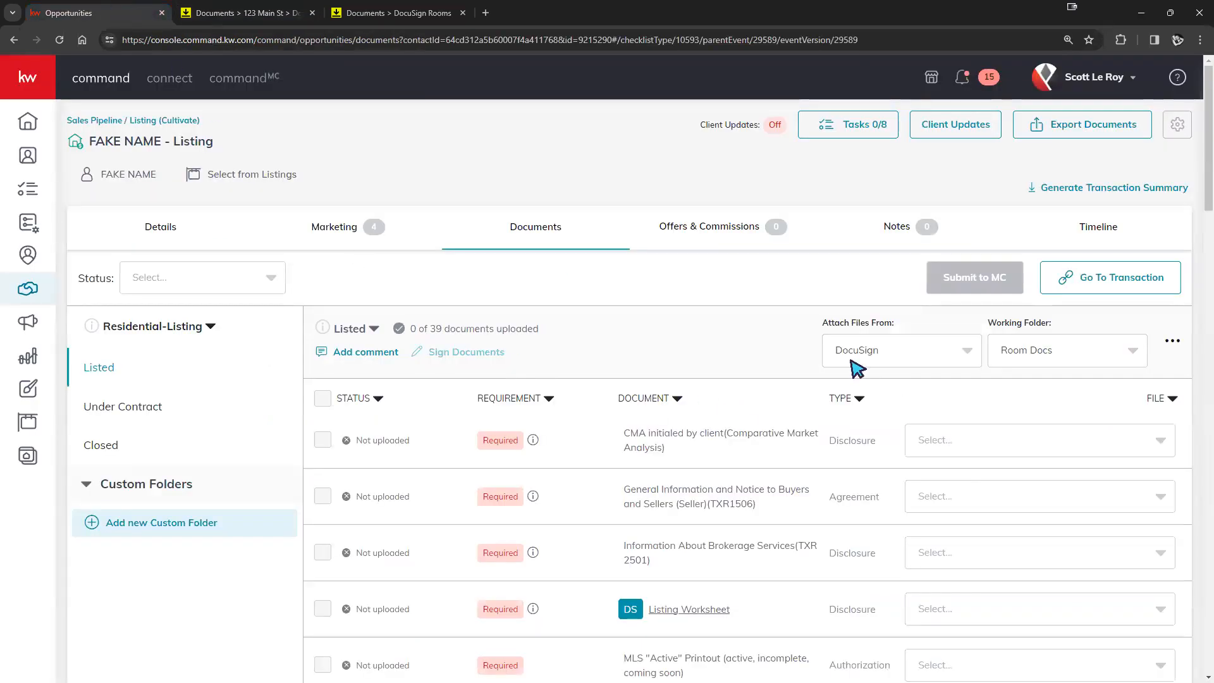